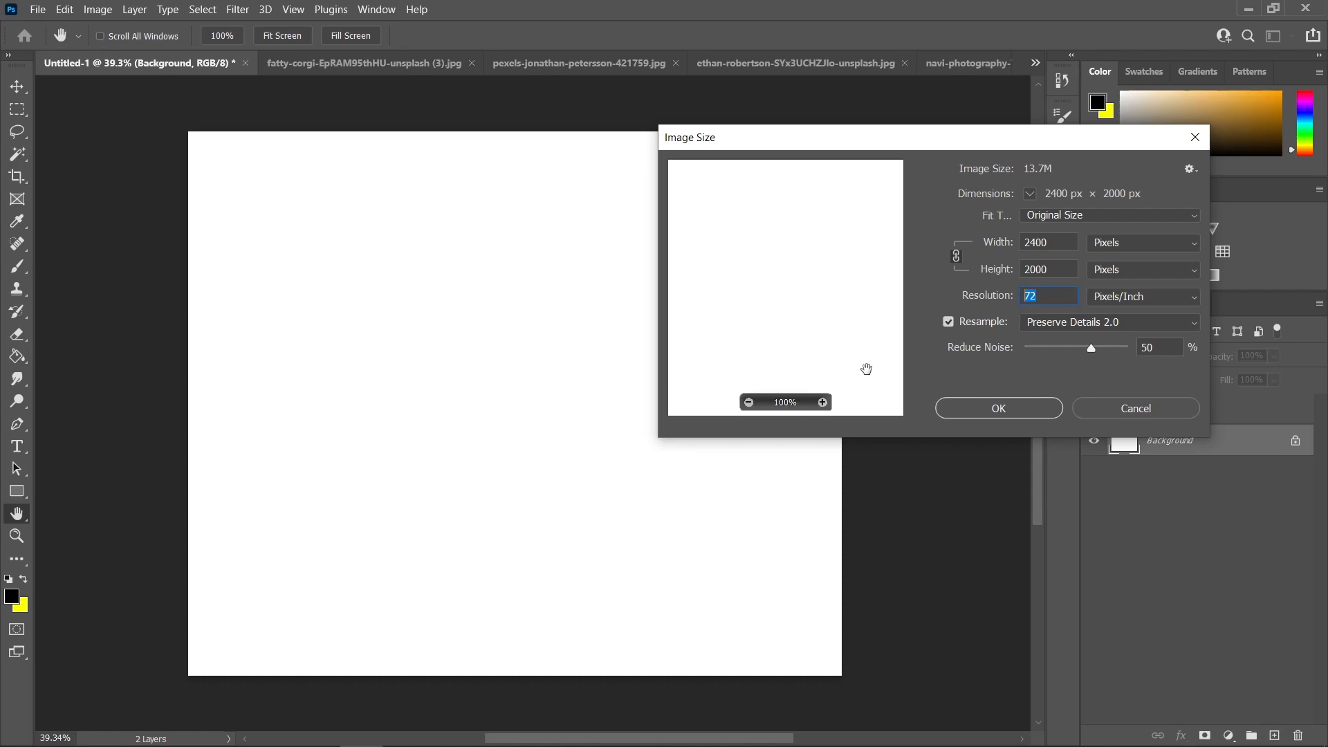
Step: Close the Image Size dialog without applying changes and make Layer 1 with the beach baby photo visible
left_click(1112, 407)
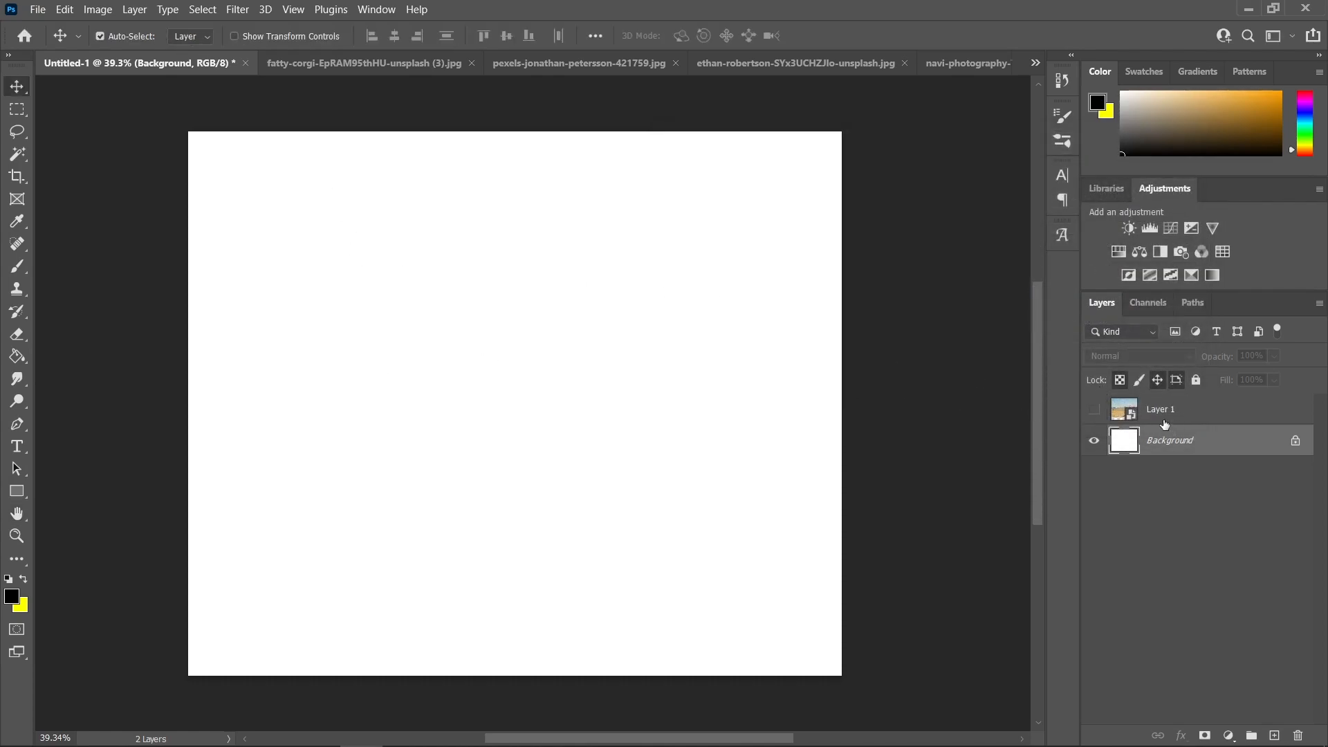
left_click(1099, 411)
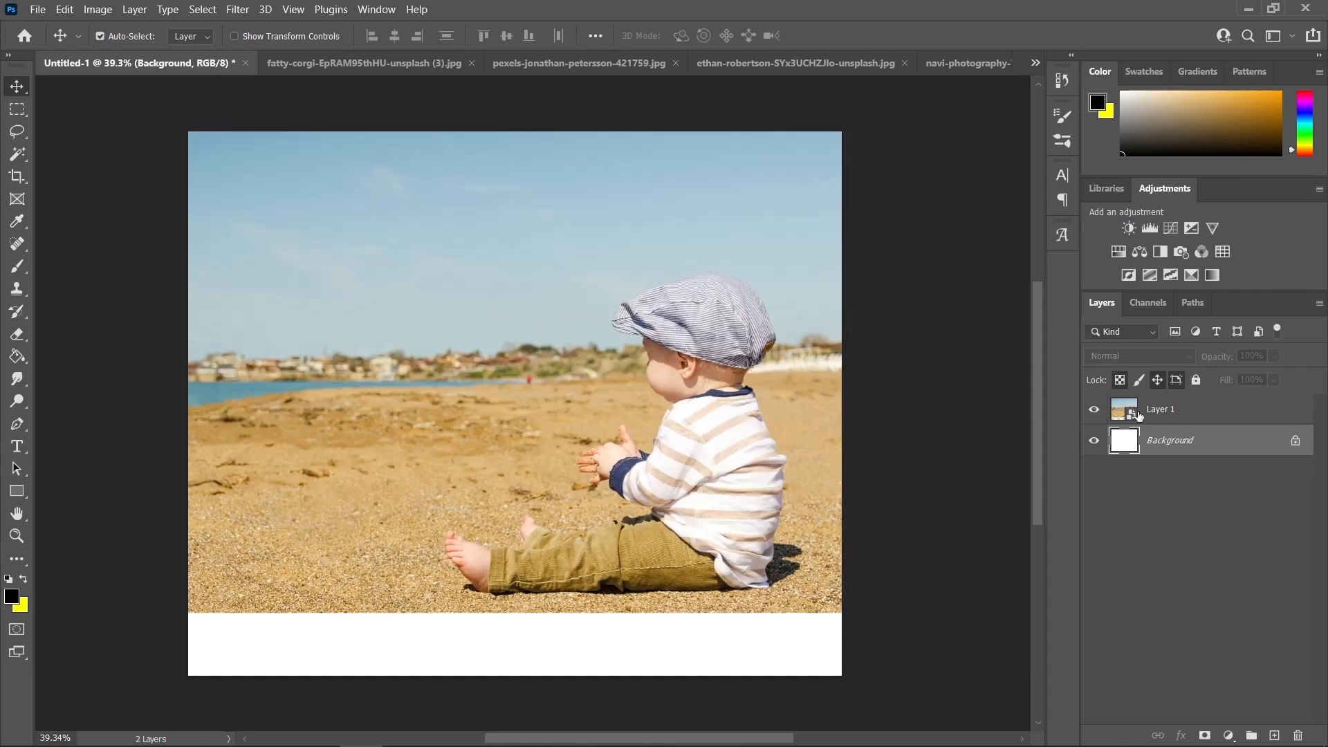
Step: Look through the open corgi, wooden pier, sunglasses and seagull photos, and return to the Untitled-1 document
left_click(380, 63)
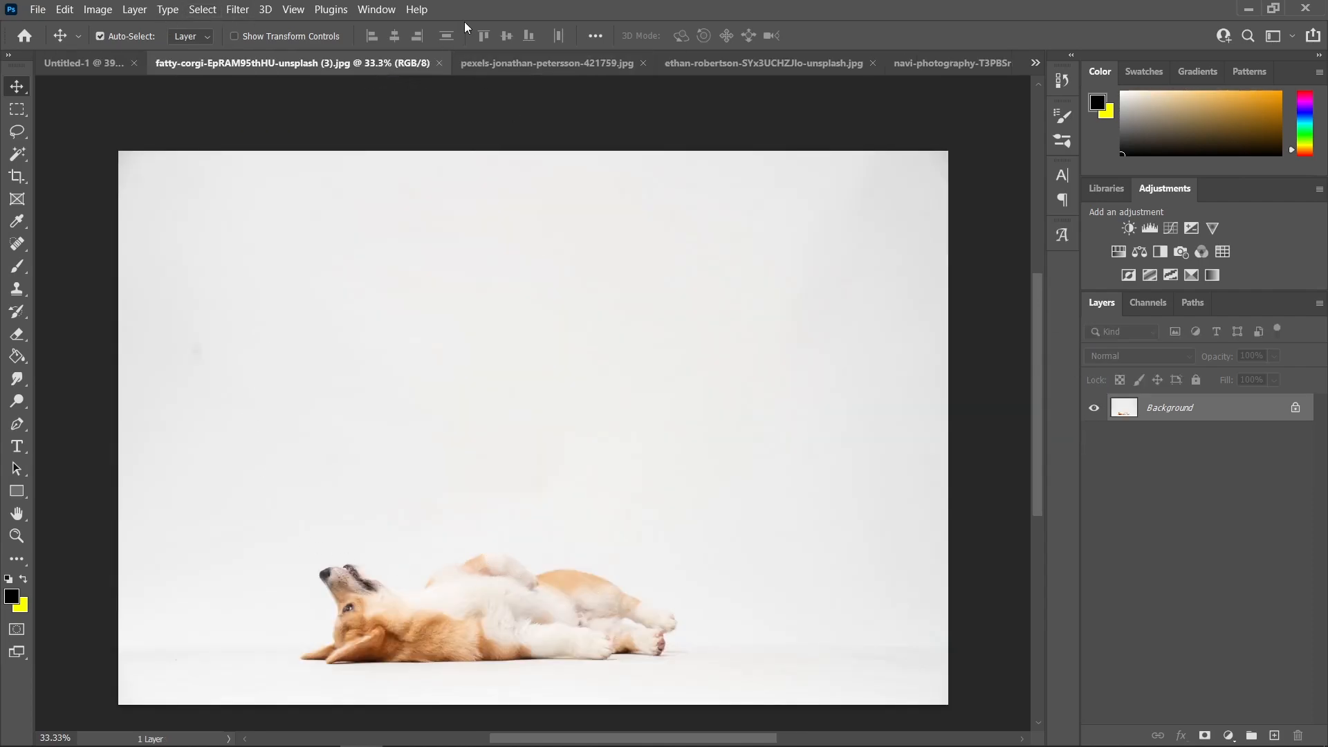
left_click(520, 63)
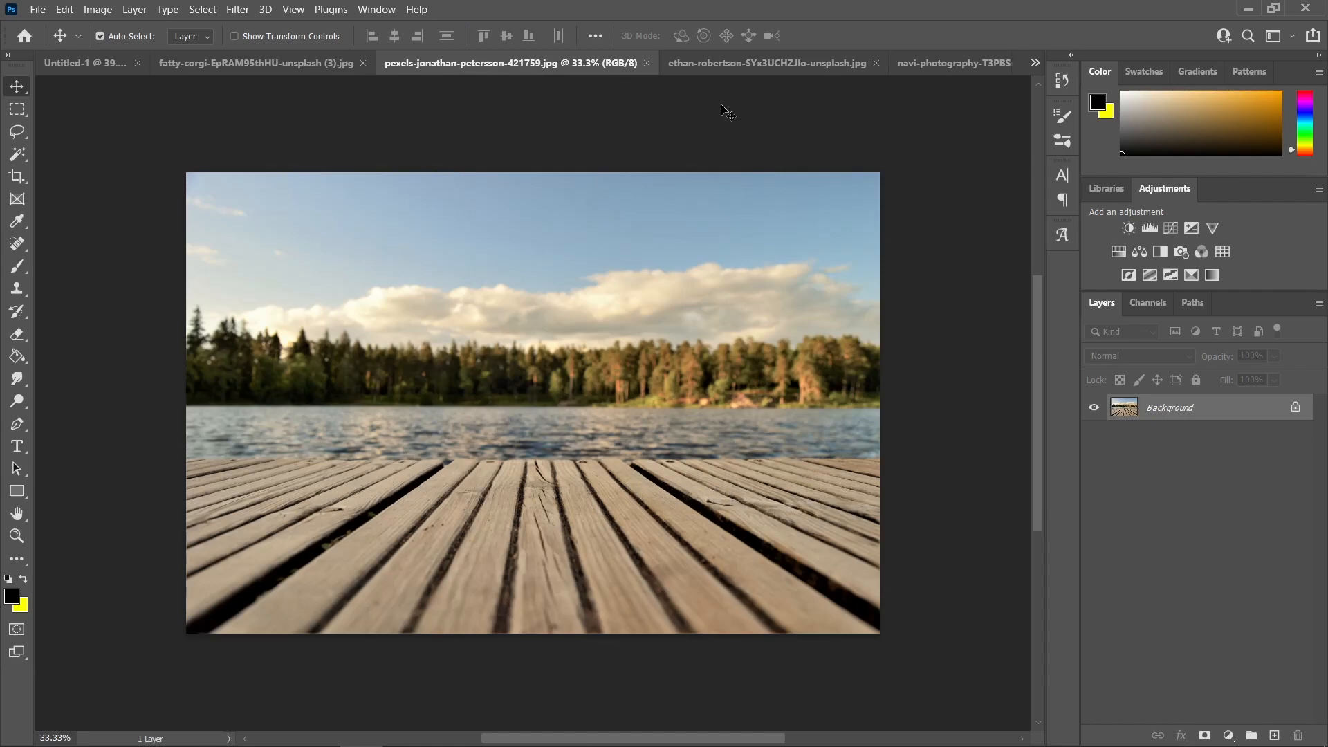
left_click(719, 64)
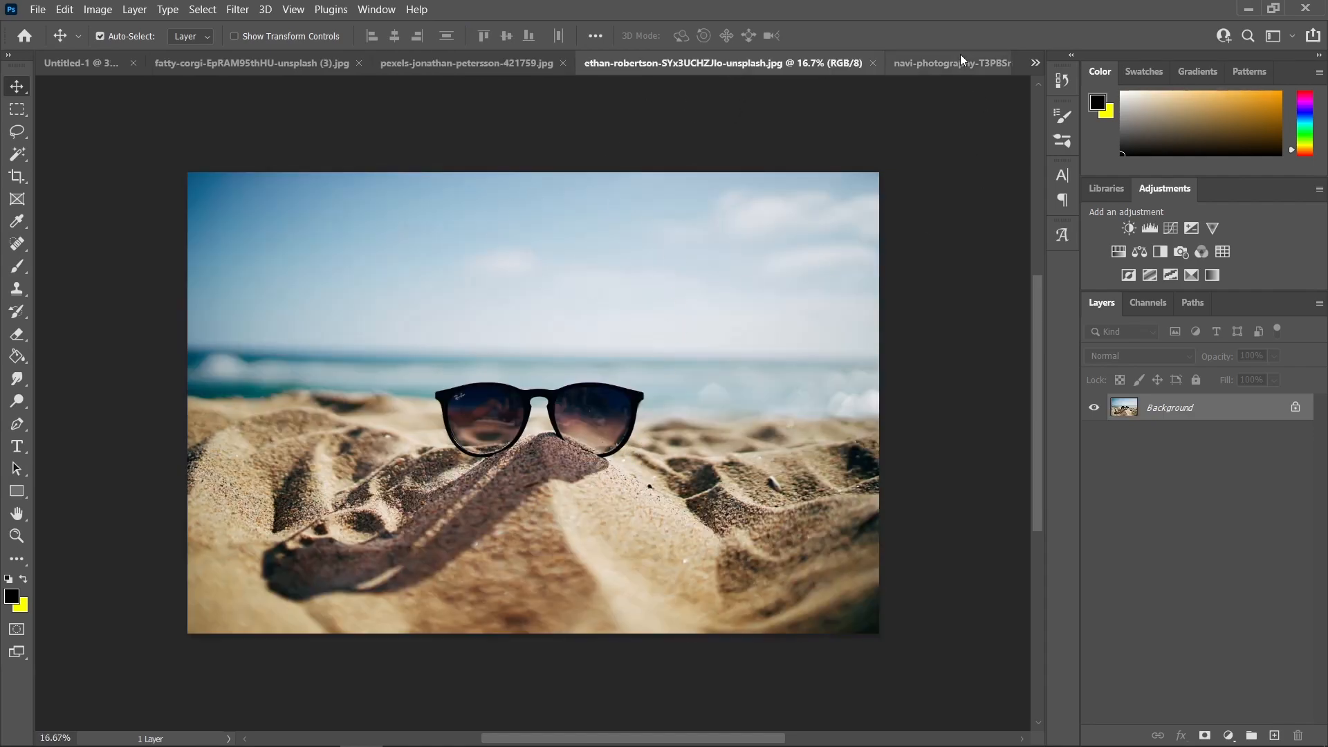
left_click(960, 61)
left_click(1035, 63)
left_click(1100, 152)
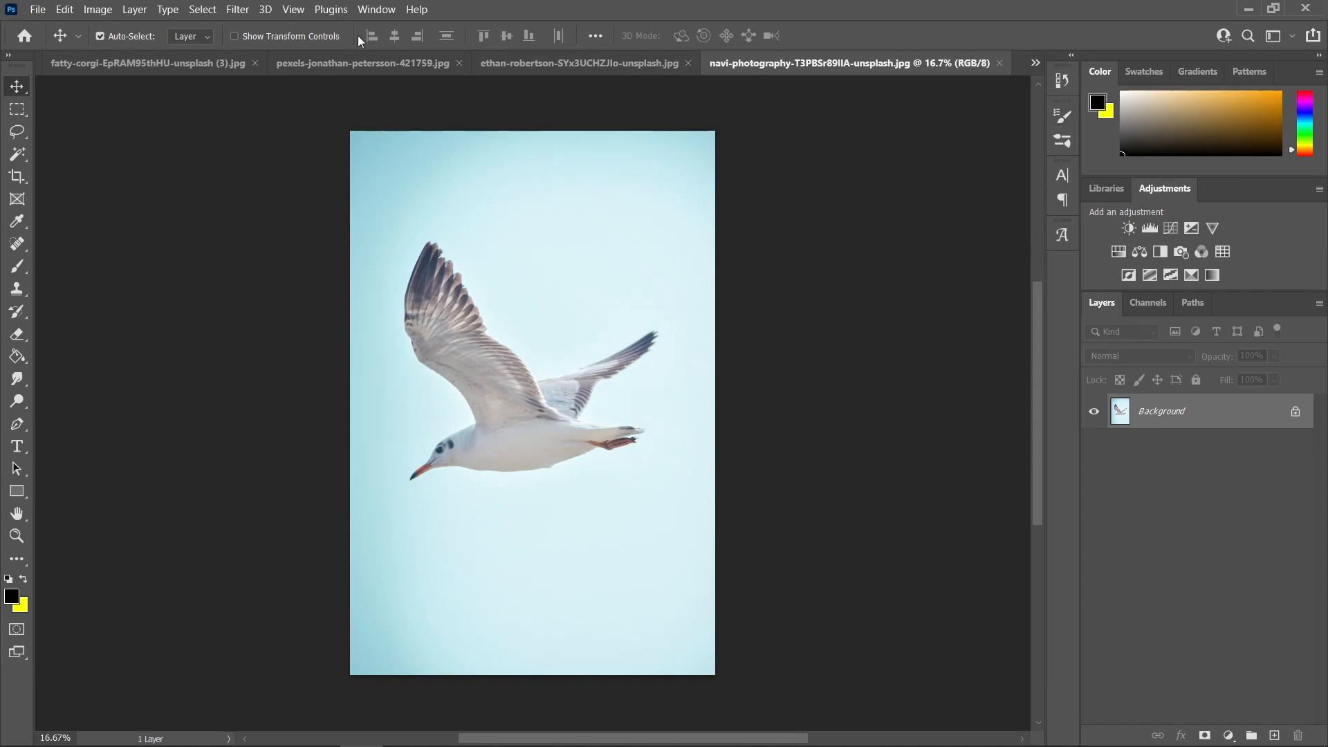
left_click(177, 56)
left_click(94, 61)
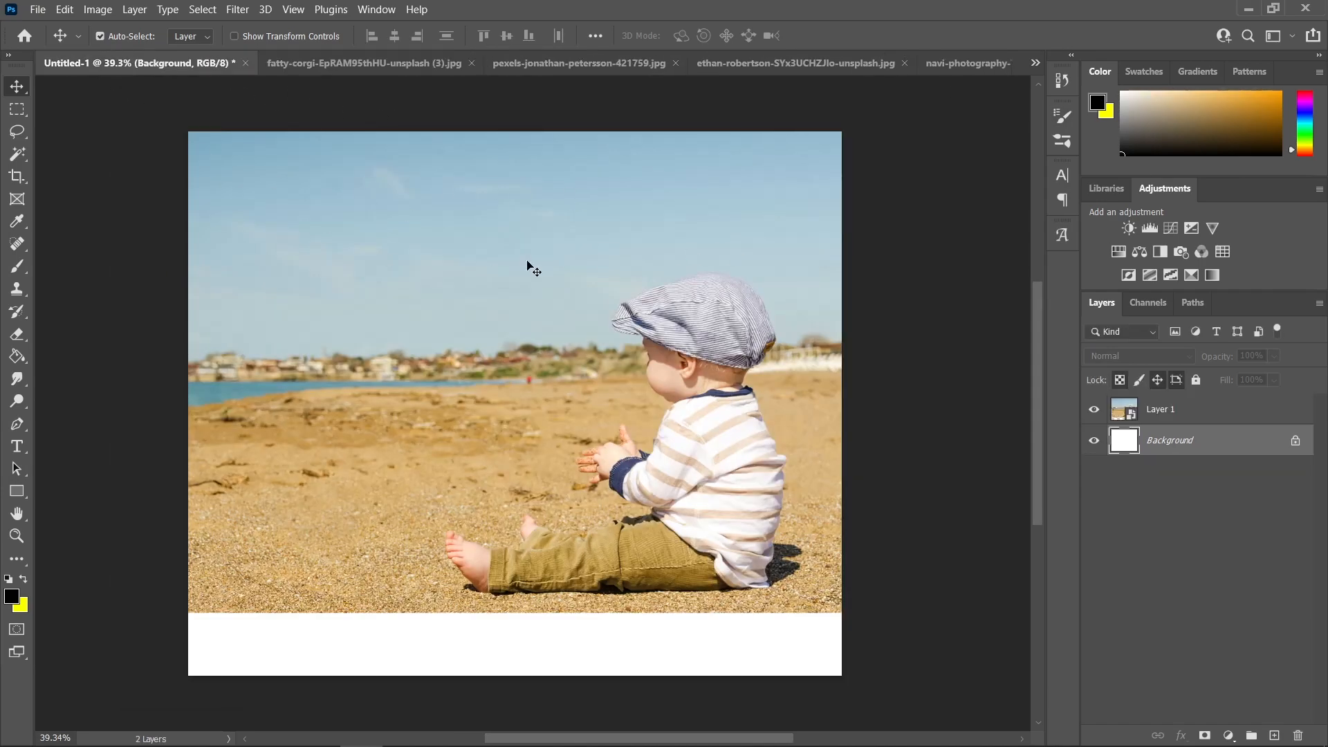
left_click(343, 61)
key("ctrl+shift+Tab")
left_click(388, 60)
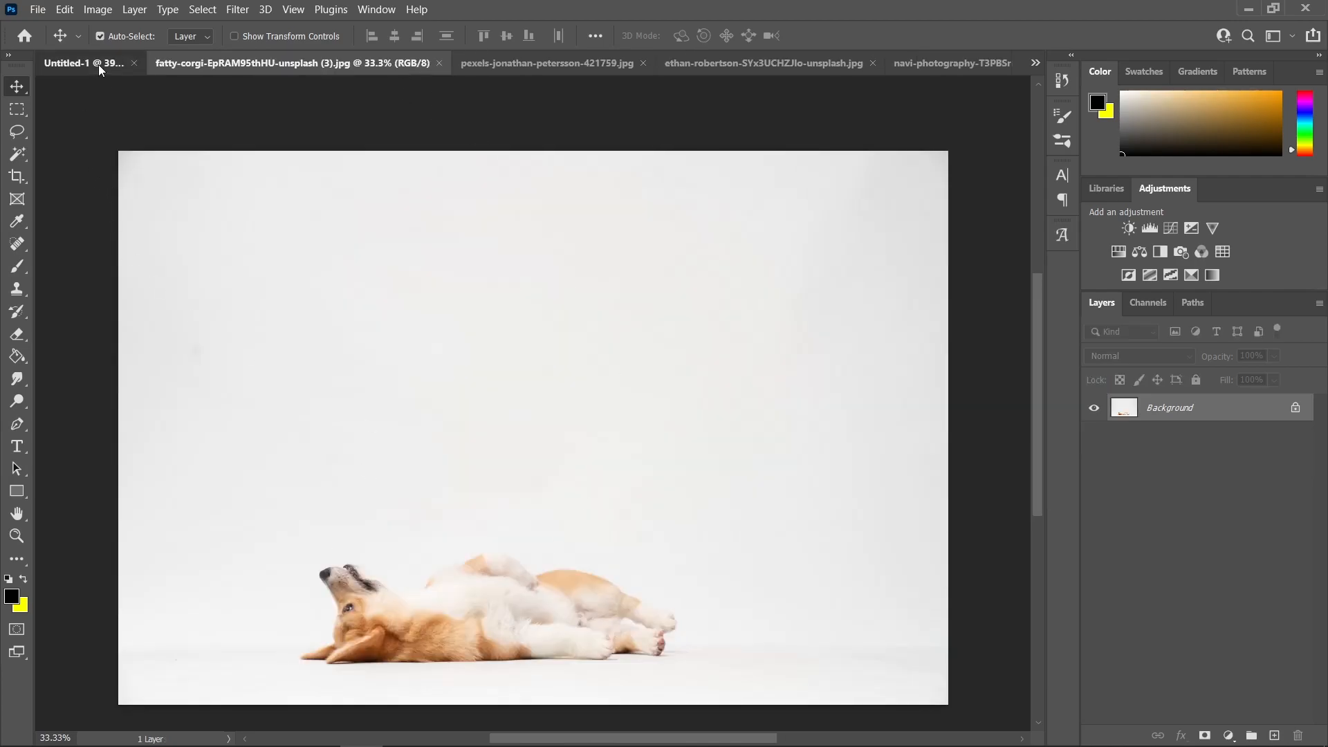
left_click(98, 63)
Step: Select the baby on Layer 1 with the automatic Subject selection
left_click(740, 439)
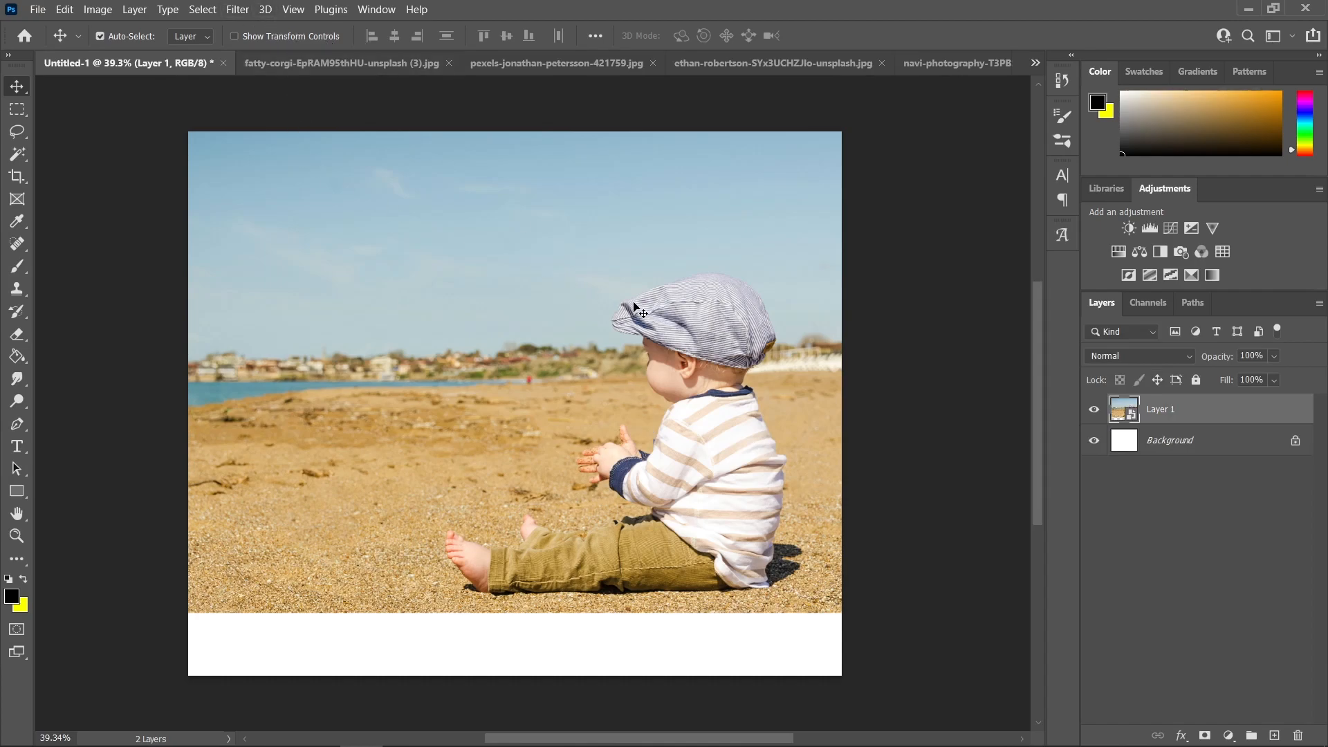
left_click(207, 10)
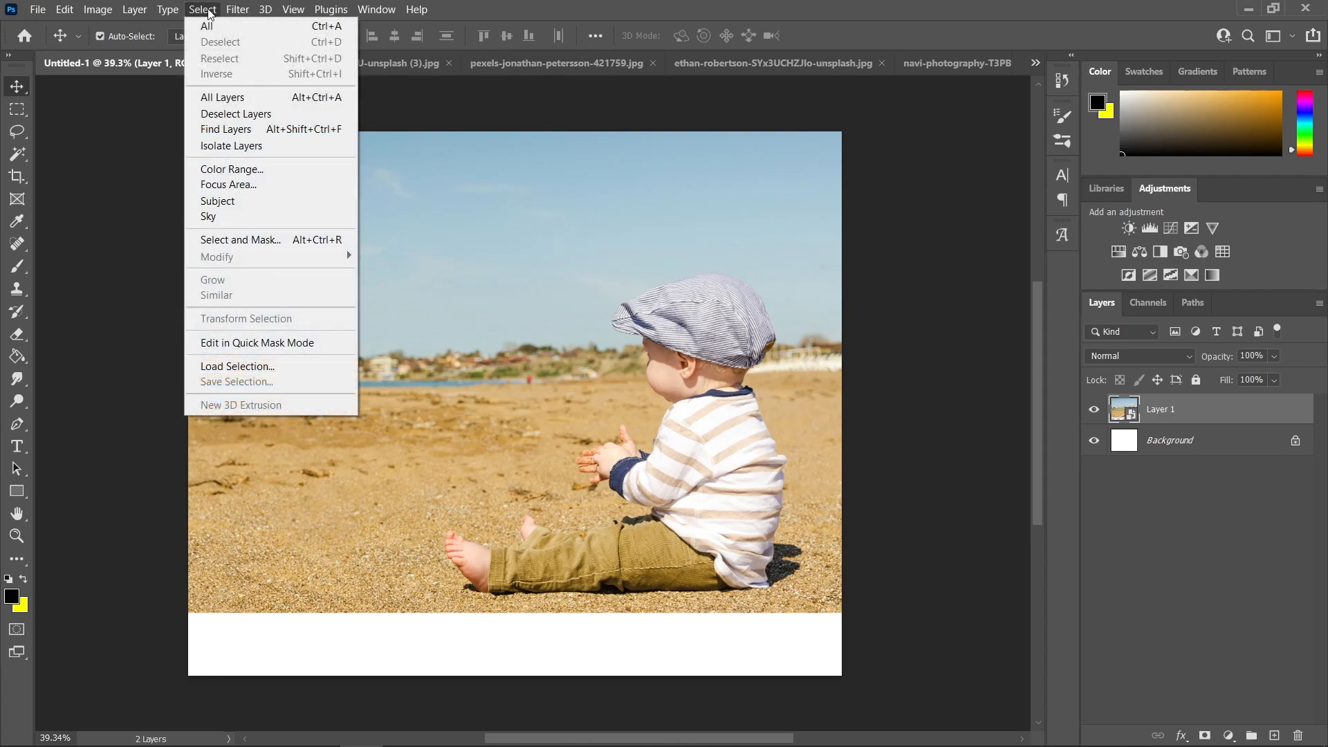
left_click(258, 200)
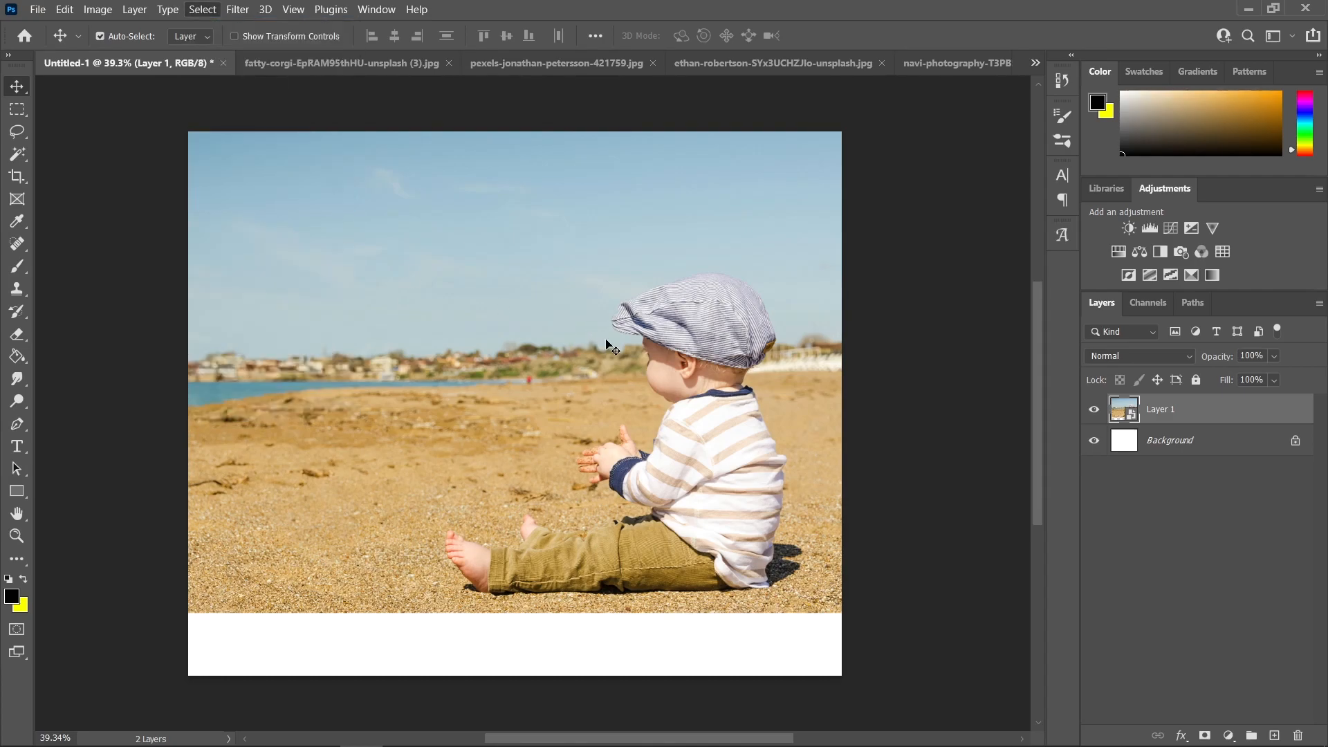
scroll(744, 424, "down", 1)
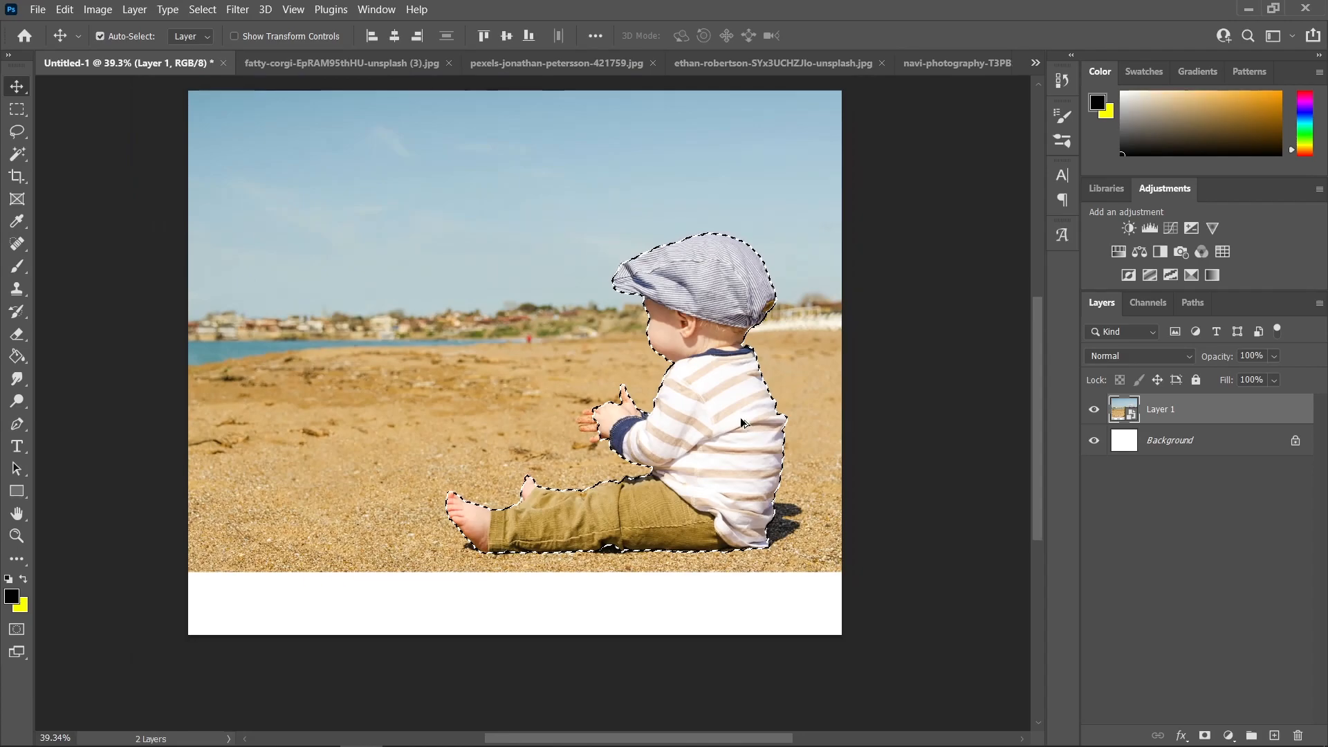
Step: Add the baby's missing uppermost finger to the selection with the Lasso tool
scroll(744, 425, "up", 6)
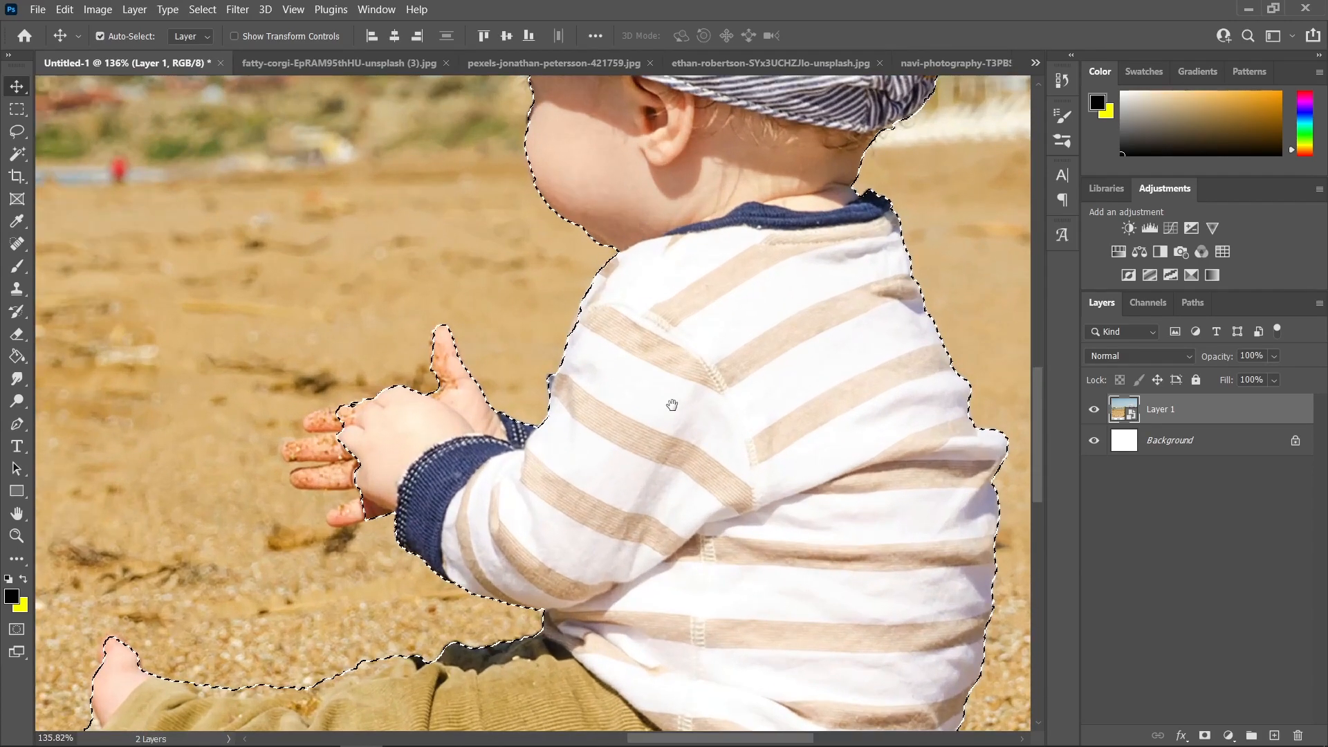
left_click_drag(672, 407, 790, 361)
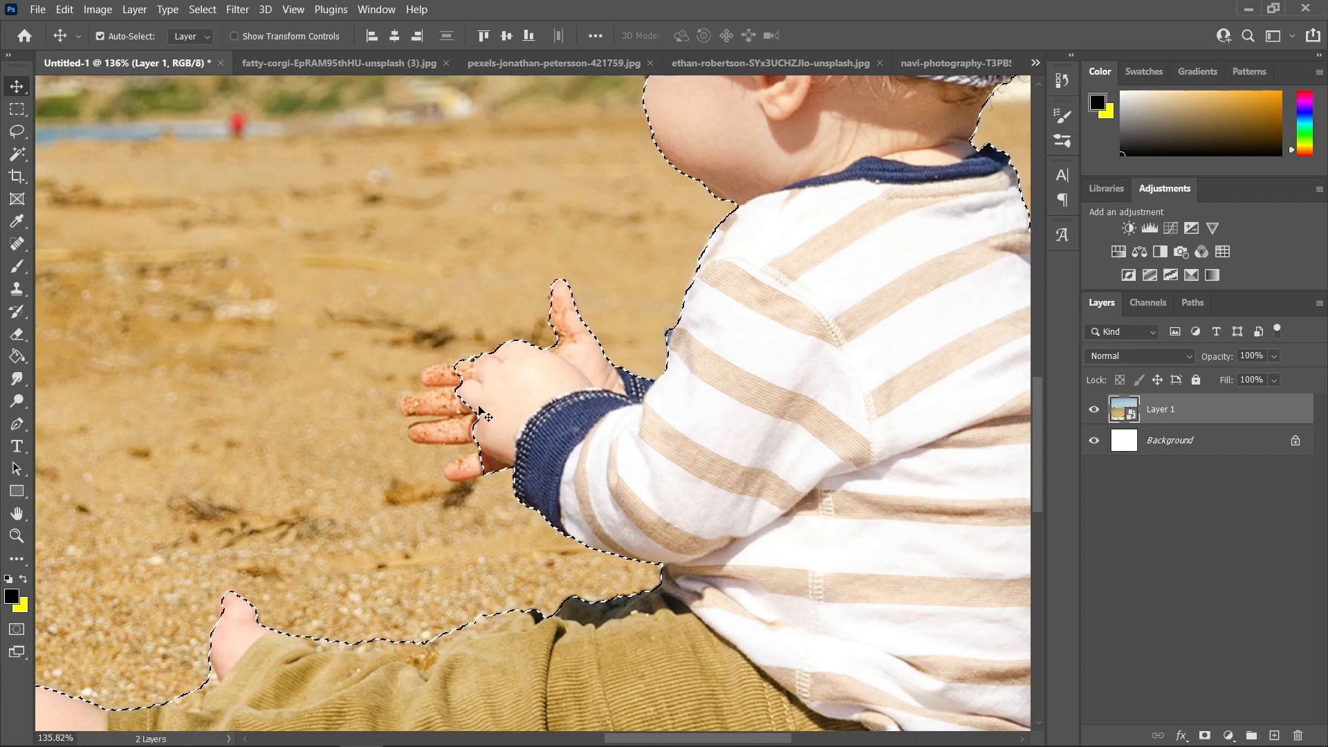
key("l")
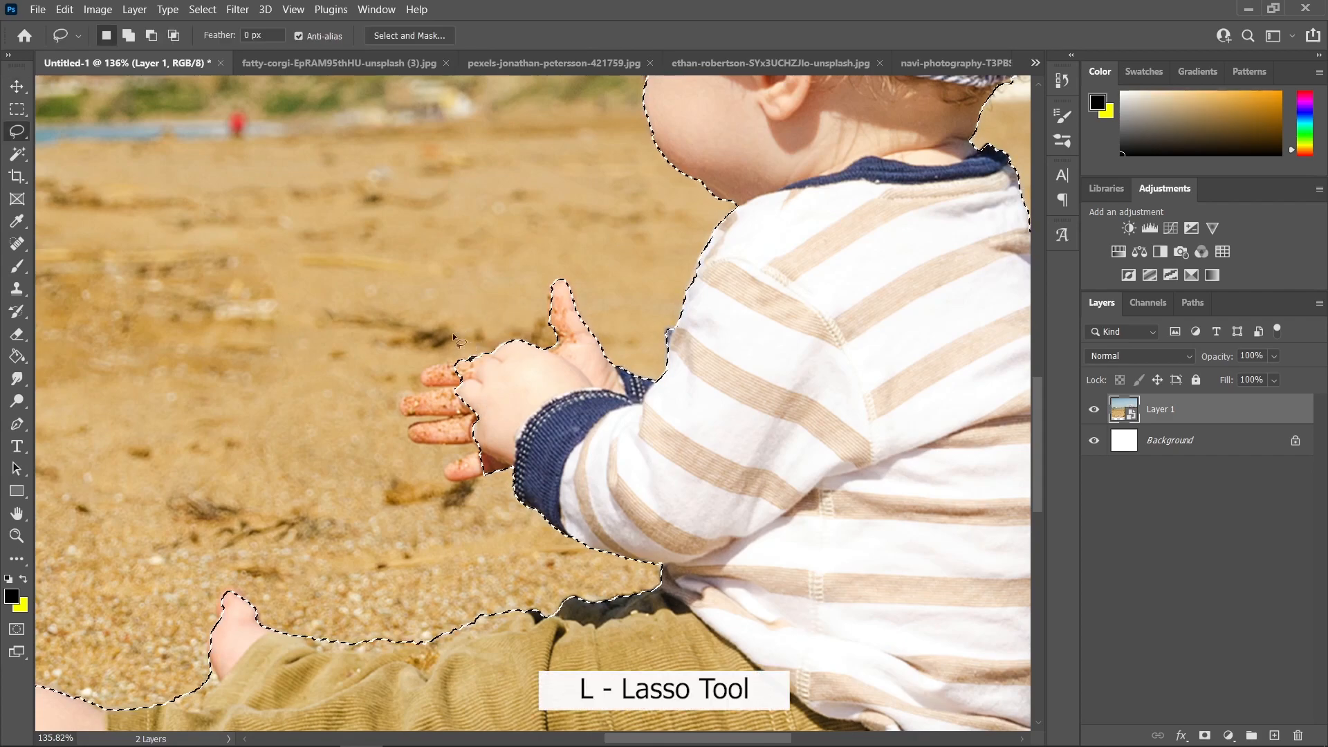
scroll(372, 327, "up", 2)
right_click(17, 131)
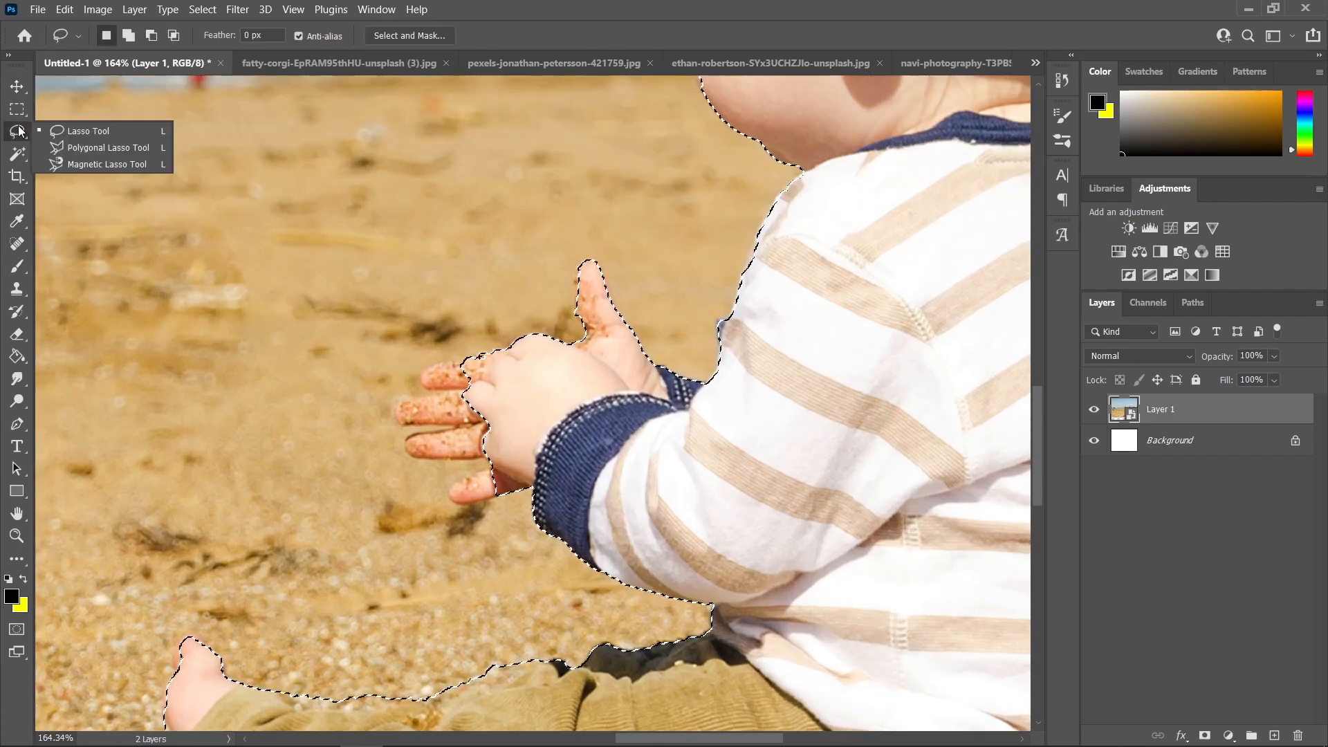
left_click(76, 130)
scroll(443, 310, "up", 3)
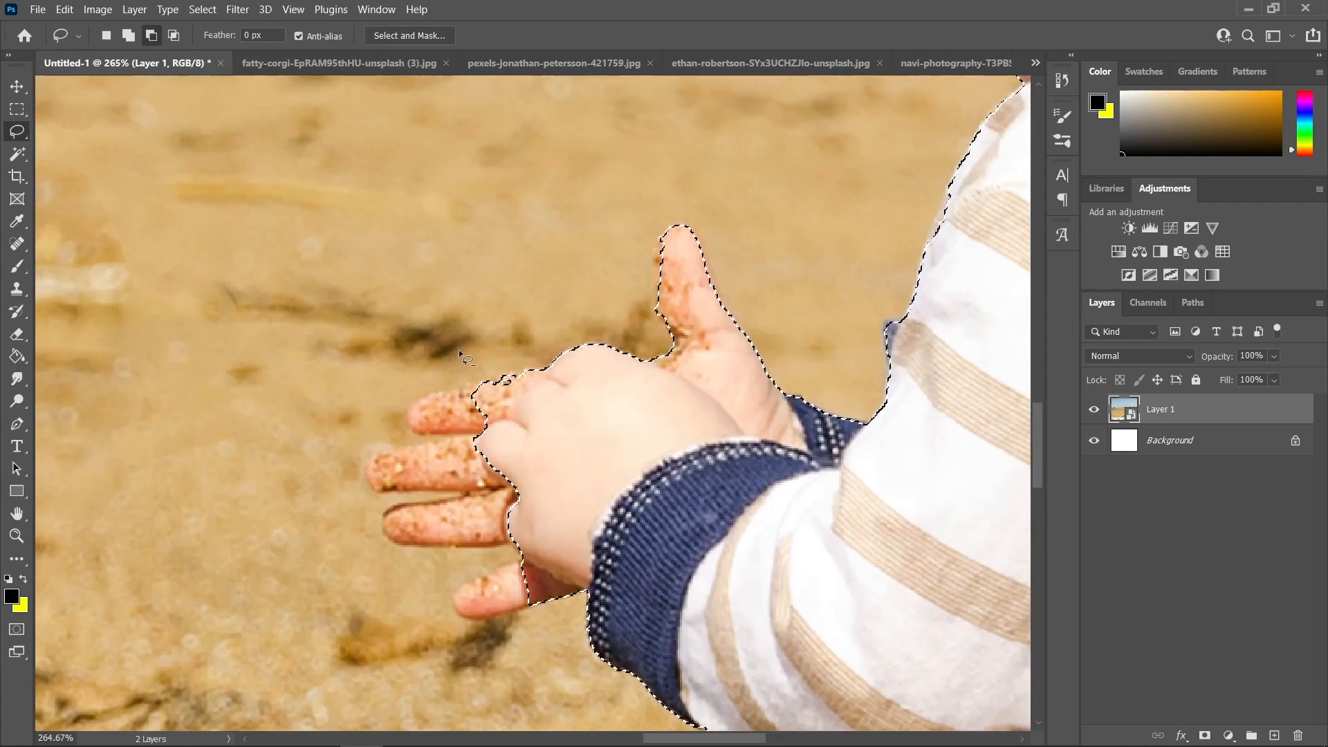
left_click_drag(458, 347, 425, 317)
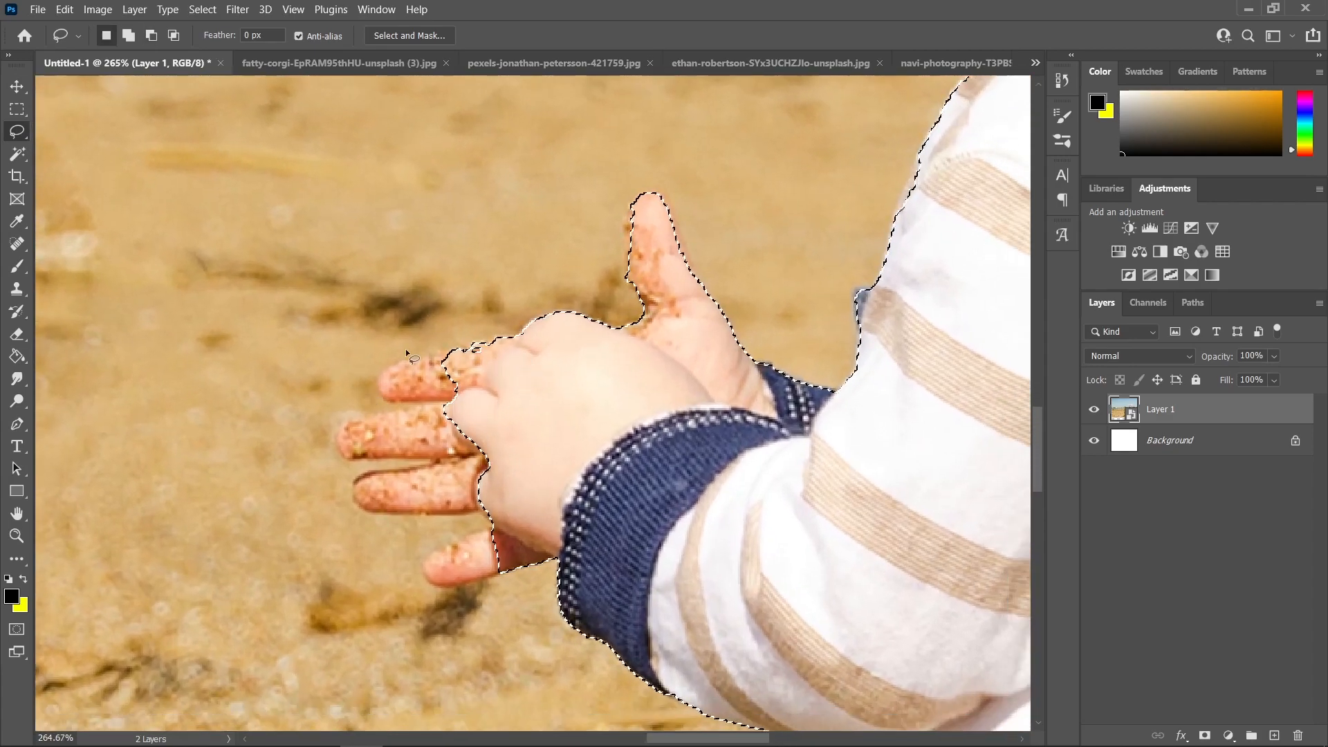
left_click_drag(555, 505, 506, 487)
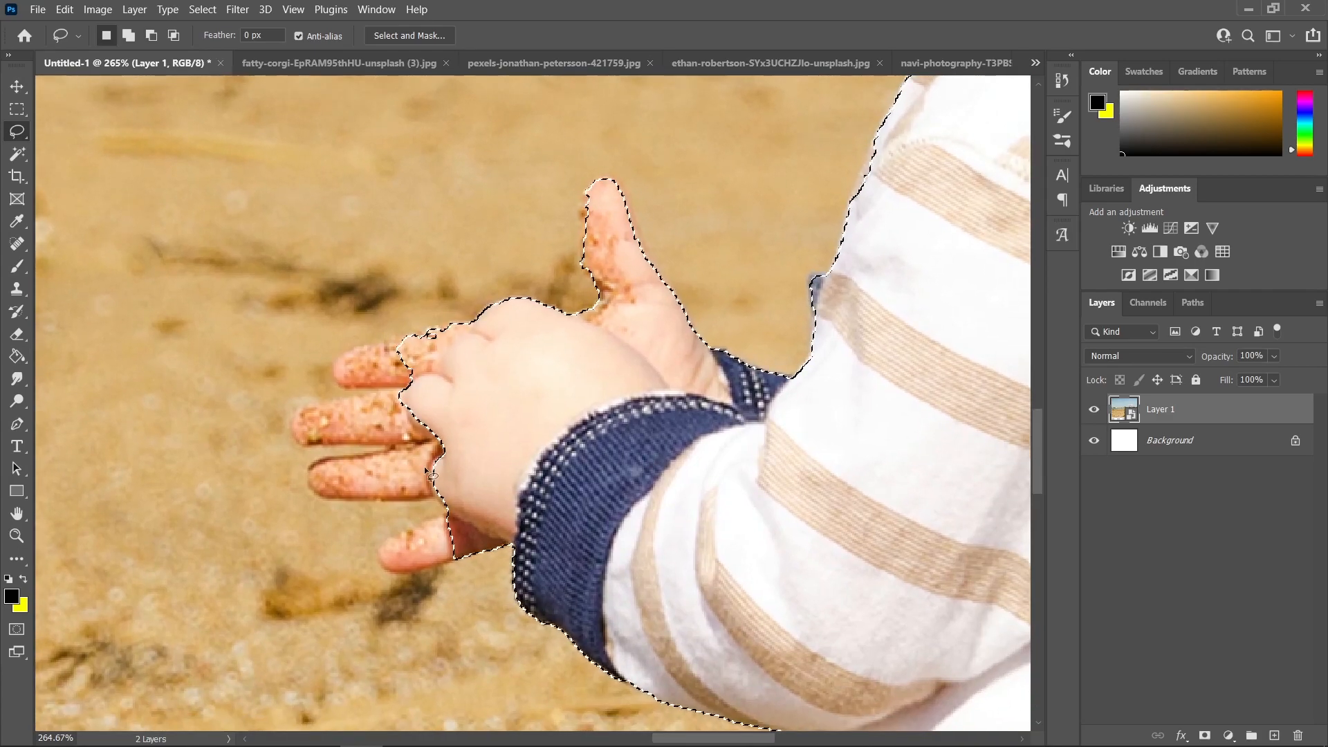
left_click_drag(408, 357, 479, 372)
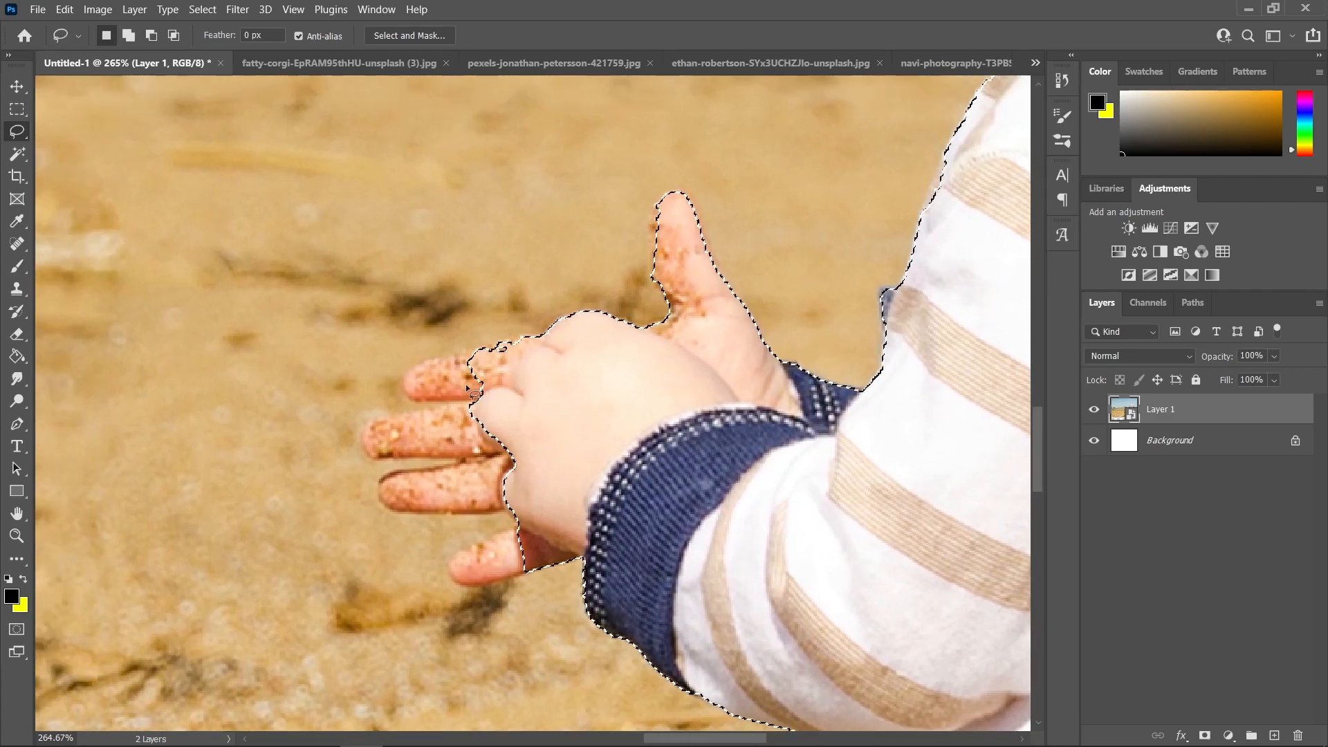
scroll(474, 394, "up", 2)
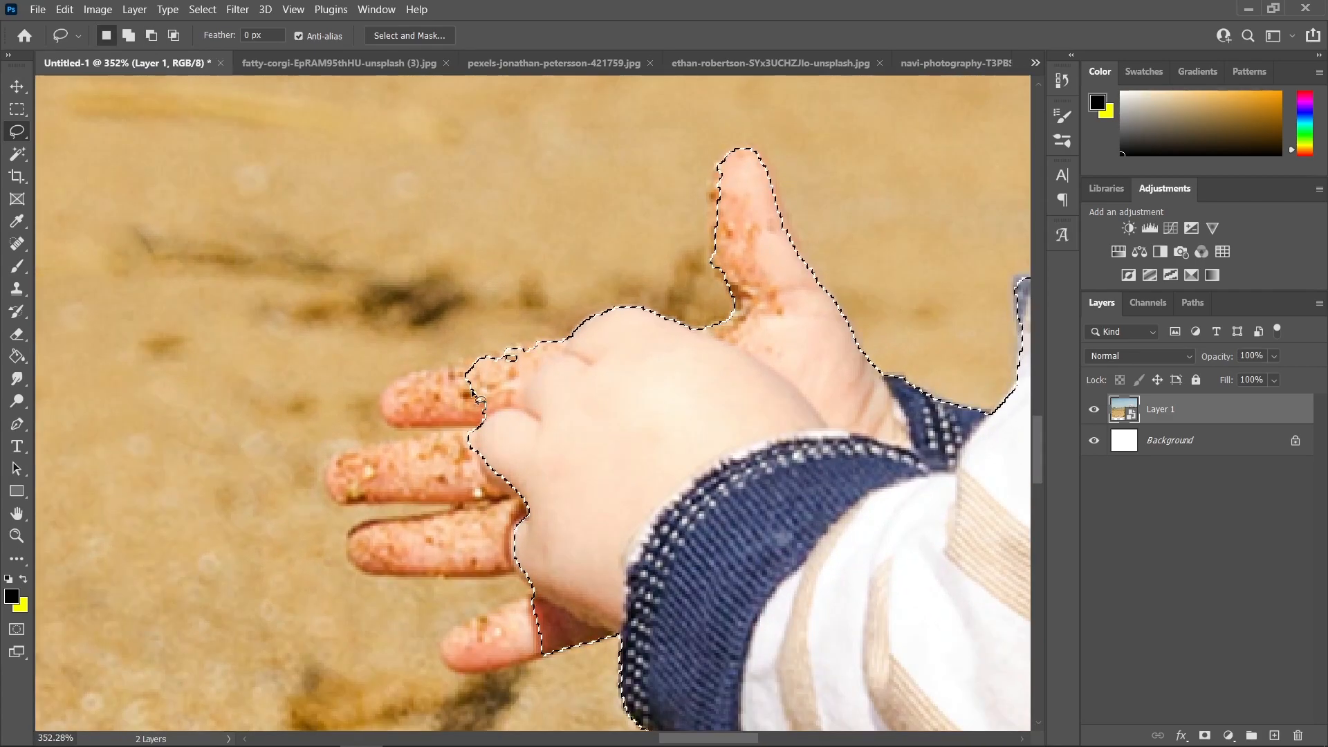
scroll(481, 398, "up", 1)
key("shift")
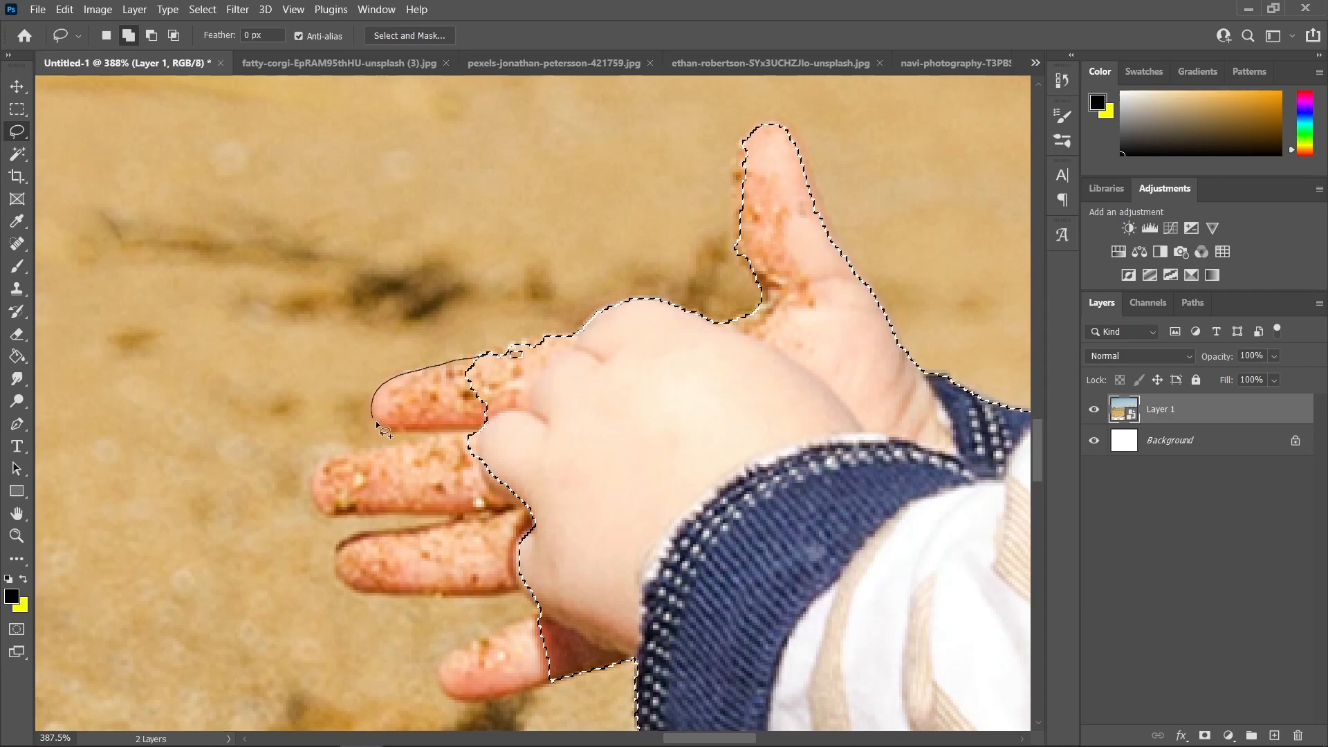
left_click_drag(452, 430, 488, 429)
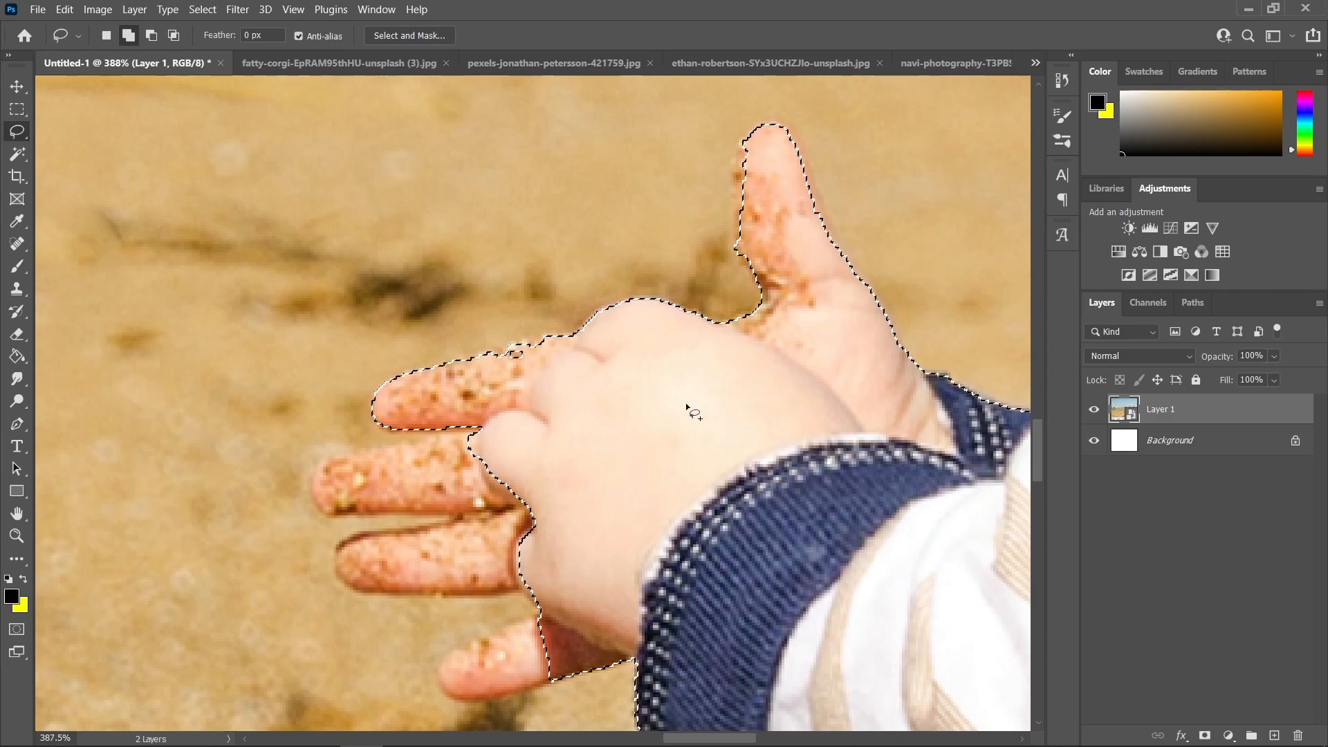
Step: Add the three remaining sandy fingers of the same hand to the Lasso selection
mouse_move(567, 410)
left_mouse_down()
mouse_move(631, 380)
mouse_move(642, 346)
left_mouse_up()
scroll(641, 346, "up", 1)
mouse_move(551, 373)
left_mouse_down()
mouse_move(445, 466)
mouse_move(593, 448)
left_mouse_up()
left_click_drag(592, 446, 559, 364)
mouse_move(558, 364)
left_mouse_down()
mouse_move(387, 404)
mouse_move(572, 473)
left_mouse_up()
mouse_move(585, 499)
left_mouse_down()
mouse_move(485, 332)
mouse_move(492, 403)
left_mouse_up()
Step: Subtract the strip of sand between the baby's far foot and the trouser leg from the selection
scroll(540, 411, "down", 13)
left_click_drag(484, 471, 675, 277)
scroll(467, 395, "up", 9)
scroll(469, 403, "up", 2)
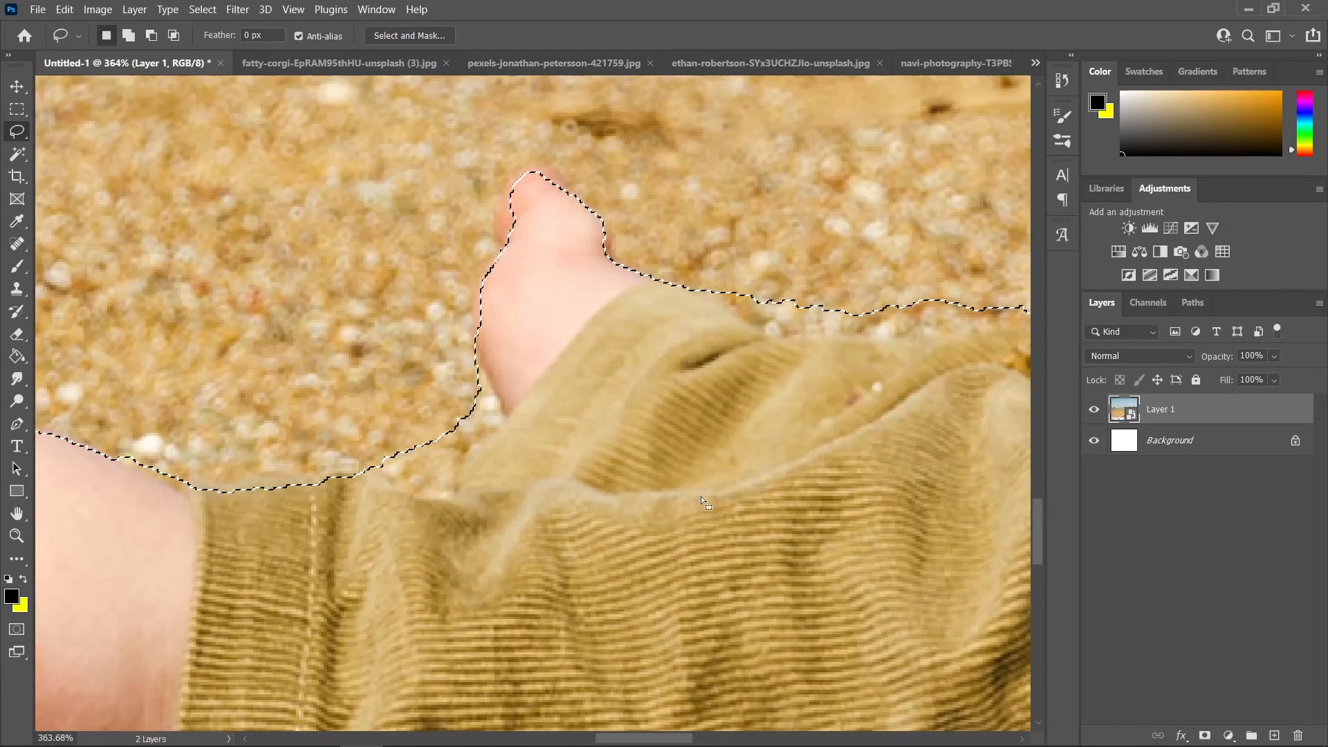
scroll(493, 388, "up", 1)
scroll(491, 384, "up", 1)
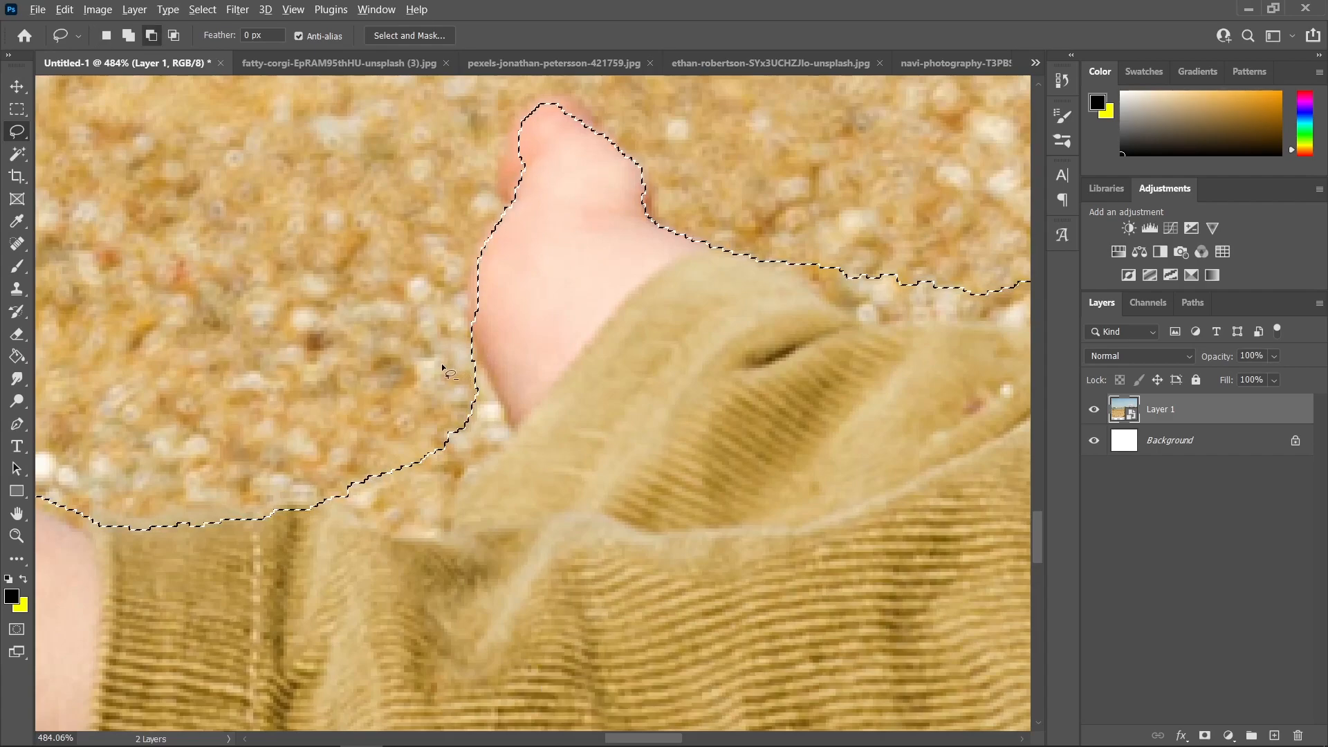
left_click_drag(471, 324, 511, 419)
mouse_move(428, 488)
left_mouse_down()
mouse_move(331, 504)
mouse_move(290, 439)
mouse_move(394, 375)
left_mouse_up()
left_click_drag(458, 335, 453, 346)
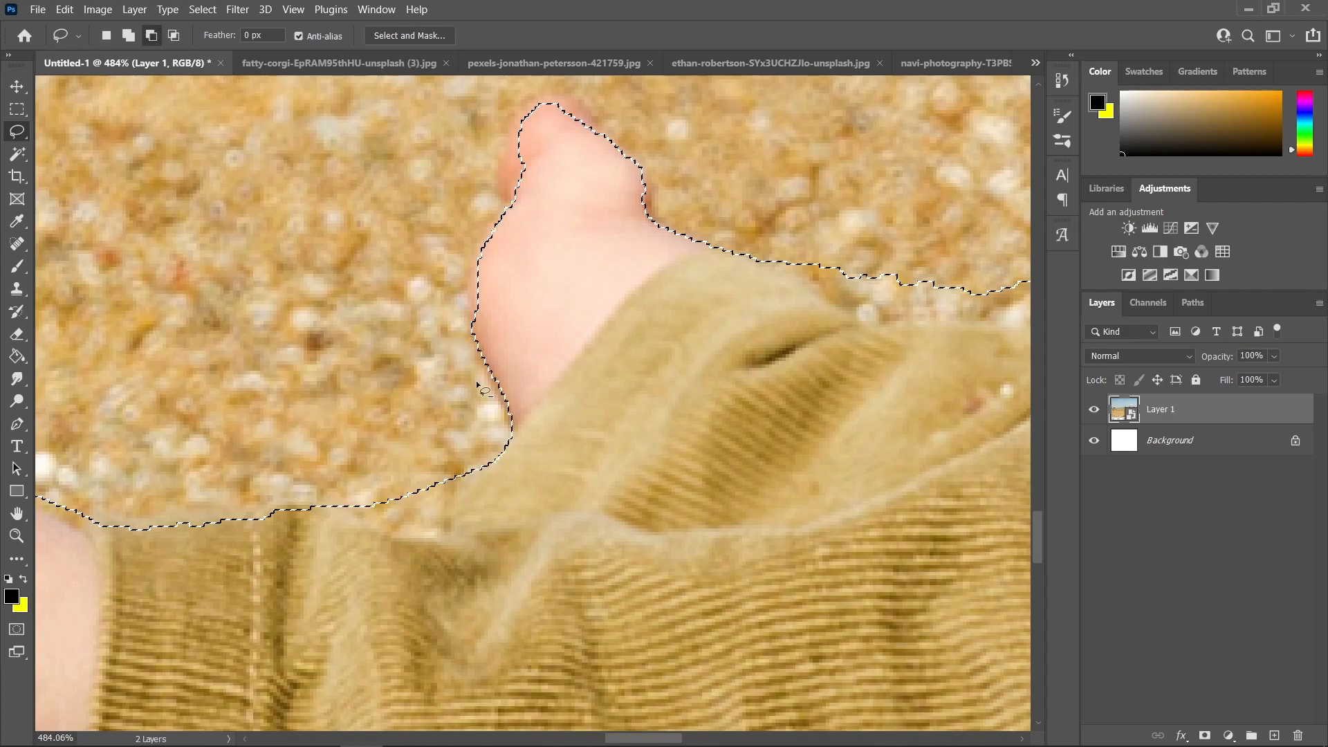
Step: Examine the selection outline around the baby's feet, legs, shirt, hands and cap
scroll(775, 389, "down", 4)
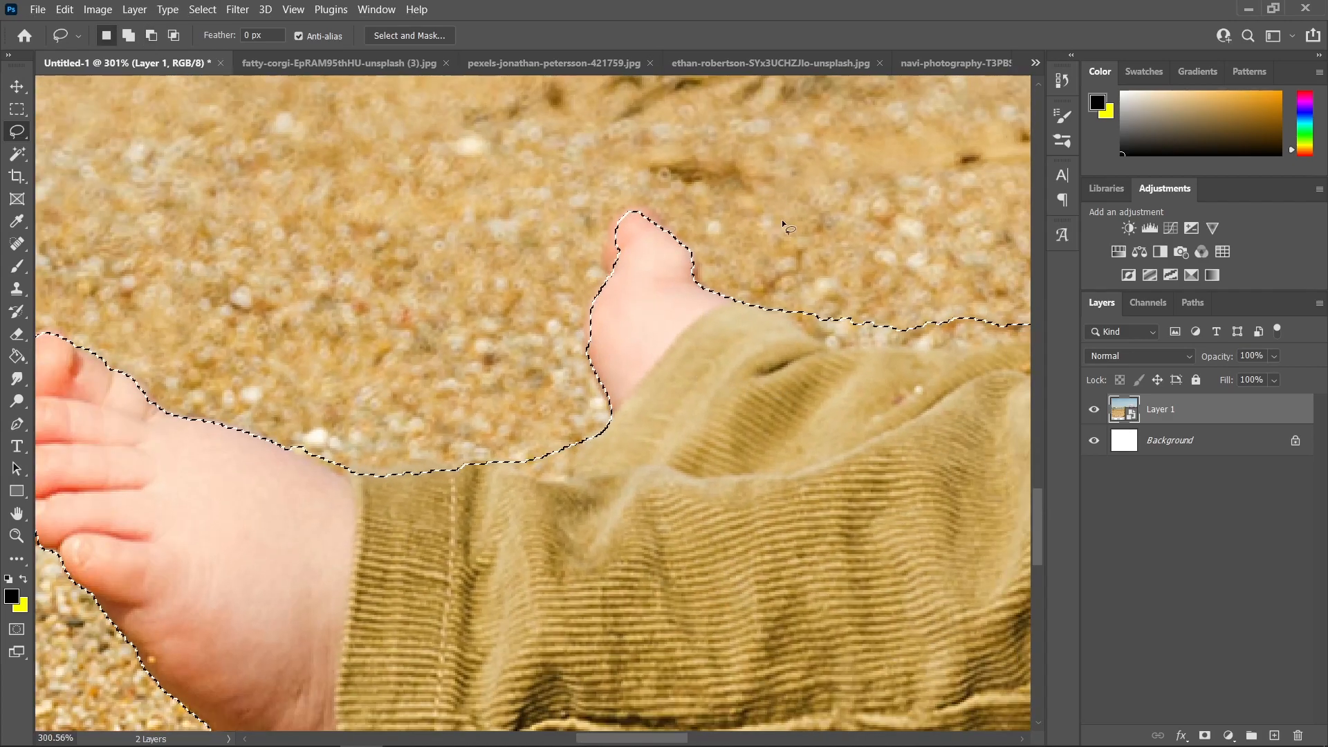
left_click_drag(782, 222, 598, 377)
scroll(725, 406, "up", 4)
scroll(227, 378, "down", 4)
mouse_move(726, 406)
left_mouse_down()
mouse_move(227, 378)
mouse_move(277, 432)
mouse_move(757, 345)
mouse_move(235, 384)
left_mouse_up()
scroll(276, 433, "up", 2)
scroll(208, 349, "down", 4)
scroll(518, 341, "down", 5)
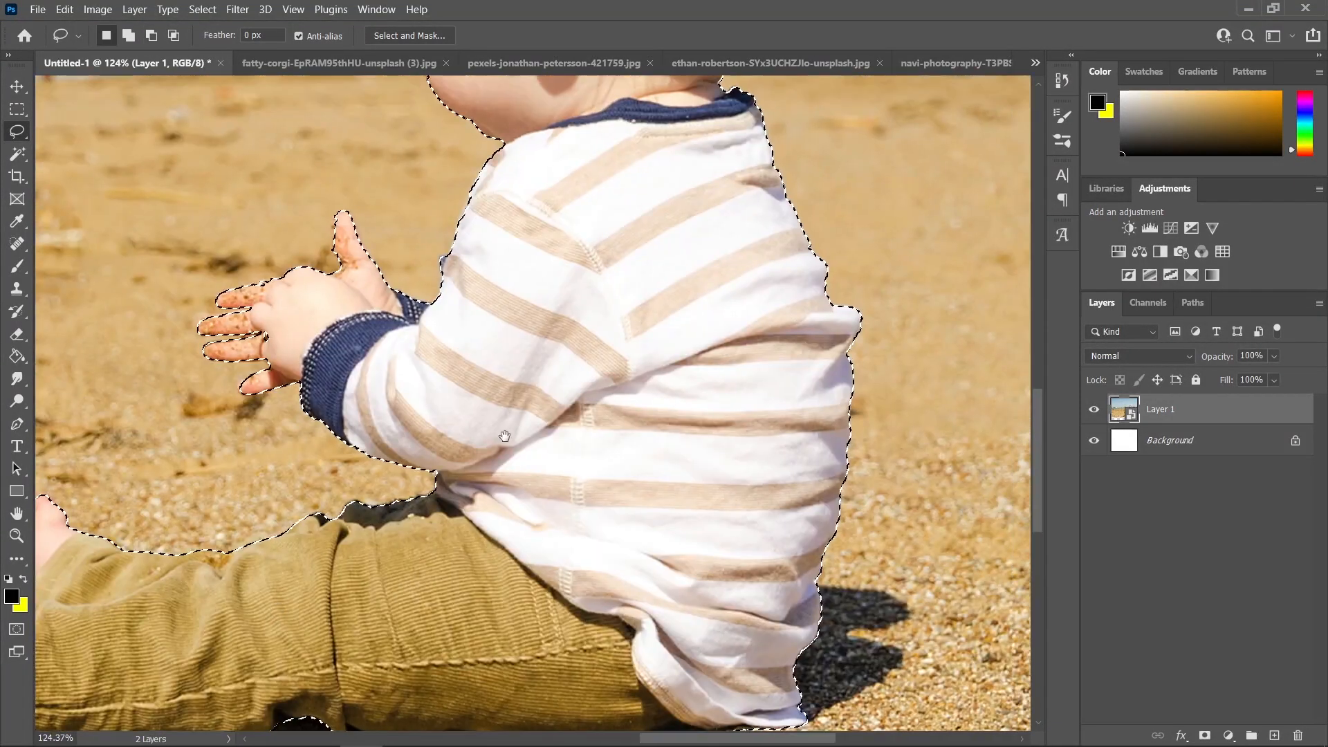
scroll(542, 421, "up", 1)
scroll(543, 422, "up", 1)
scroll(542, 421, "down", 2)
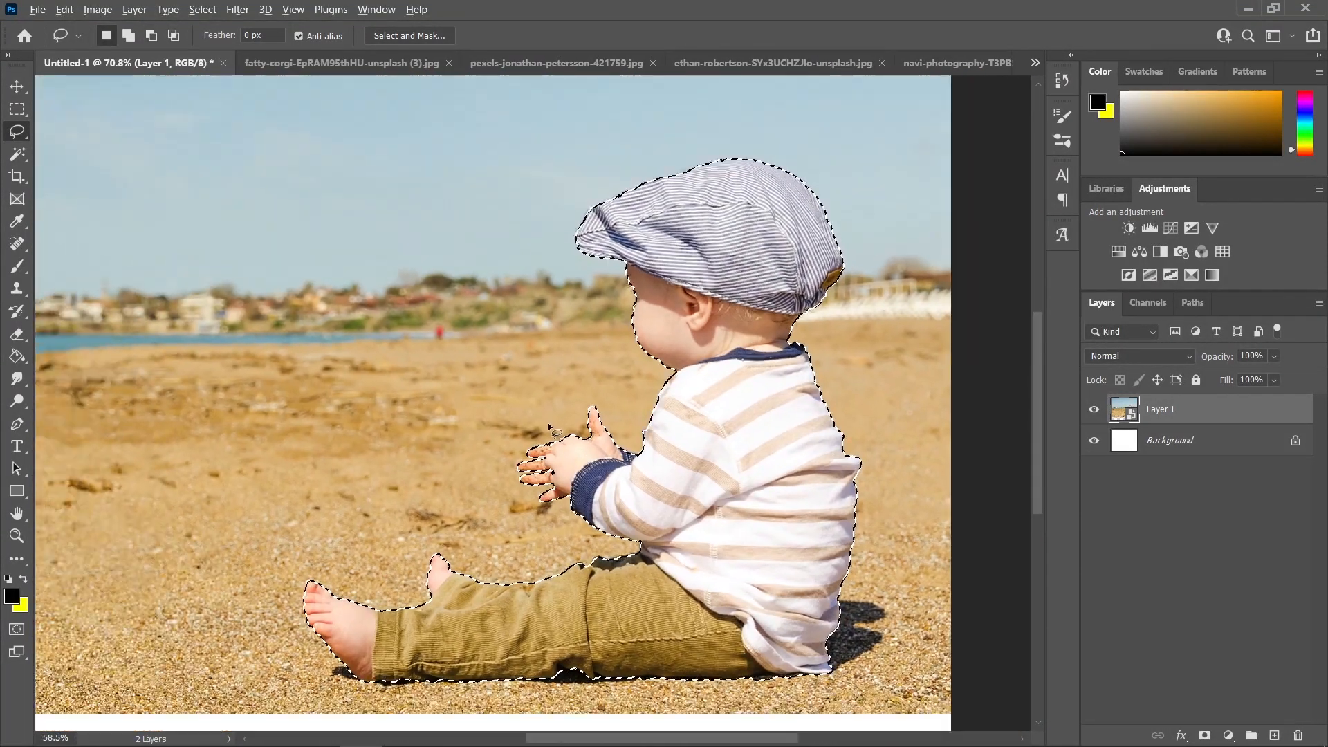
scroll(604, 530, "down", 3)
left_click_drag(699, 488, 720, 524)
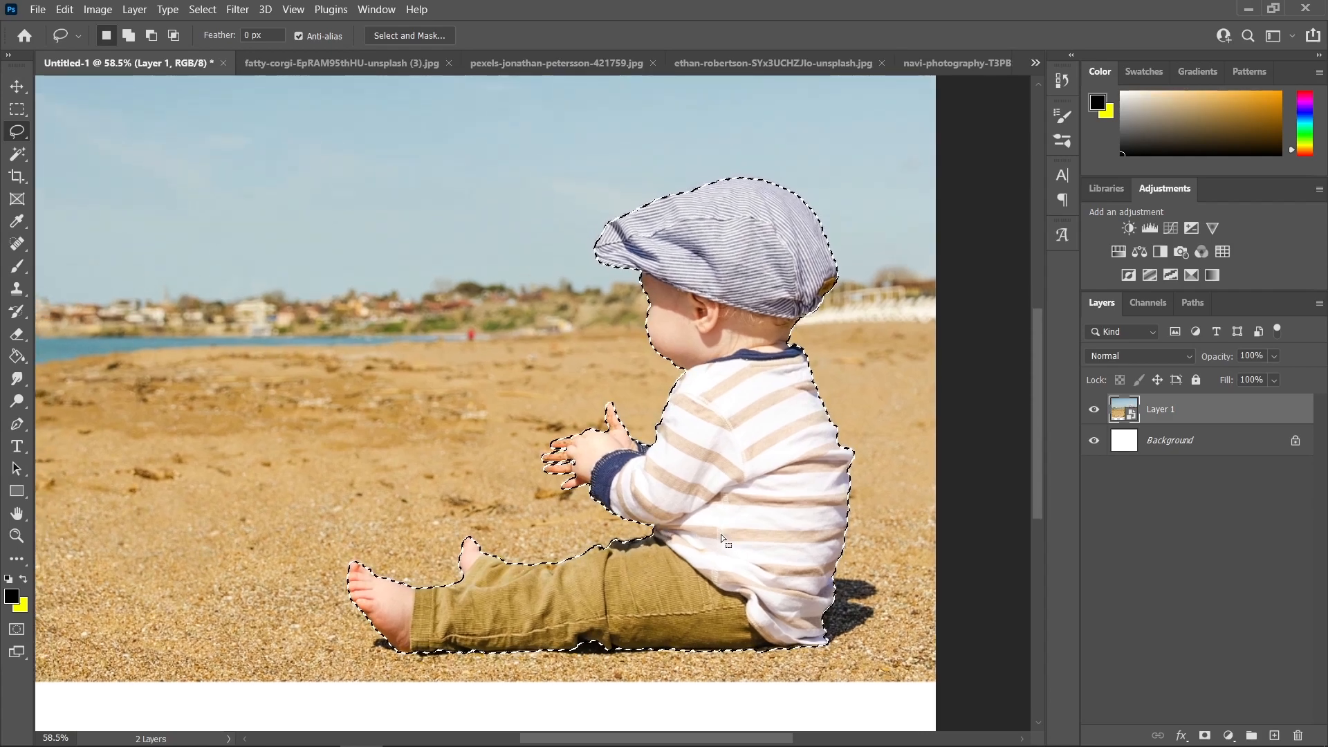
Step: Copy the selected baby onto a new layer, convert that layer to a smart object, and switch to the Move tool
key("ctrl+j")
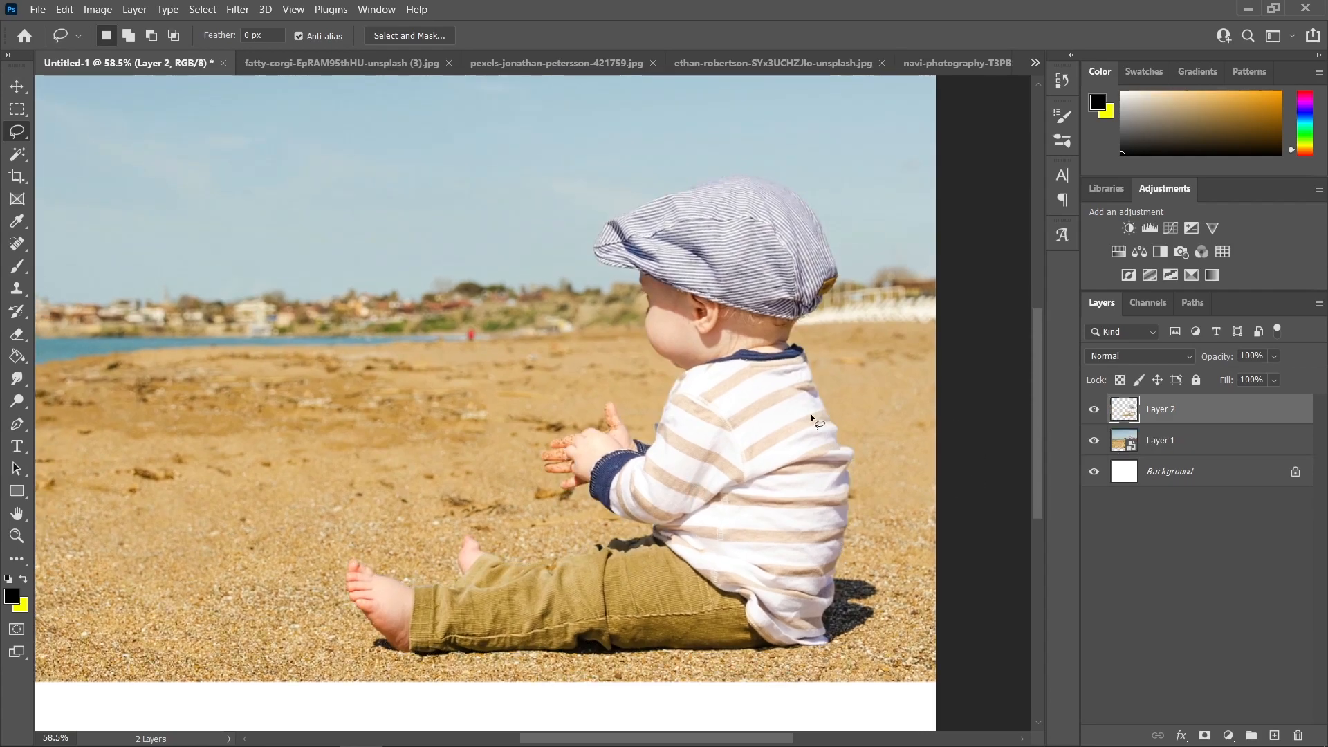
right_click(1167, 411)
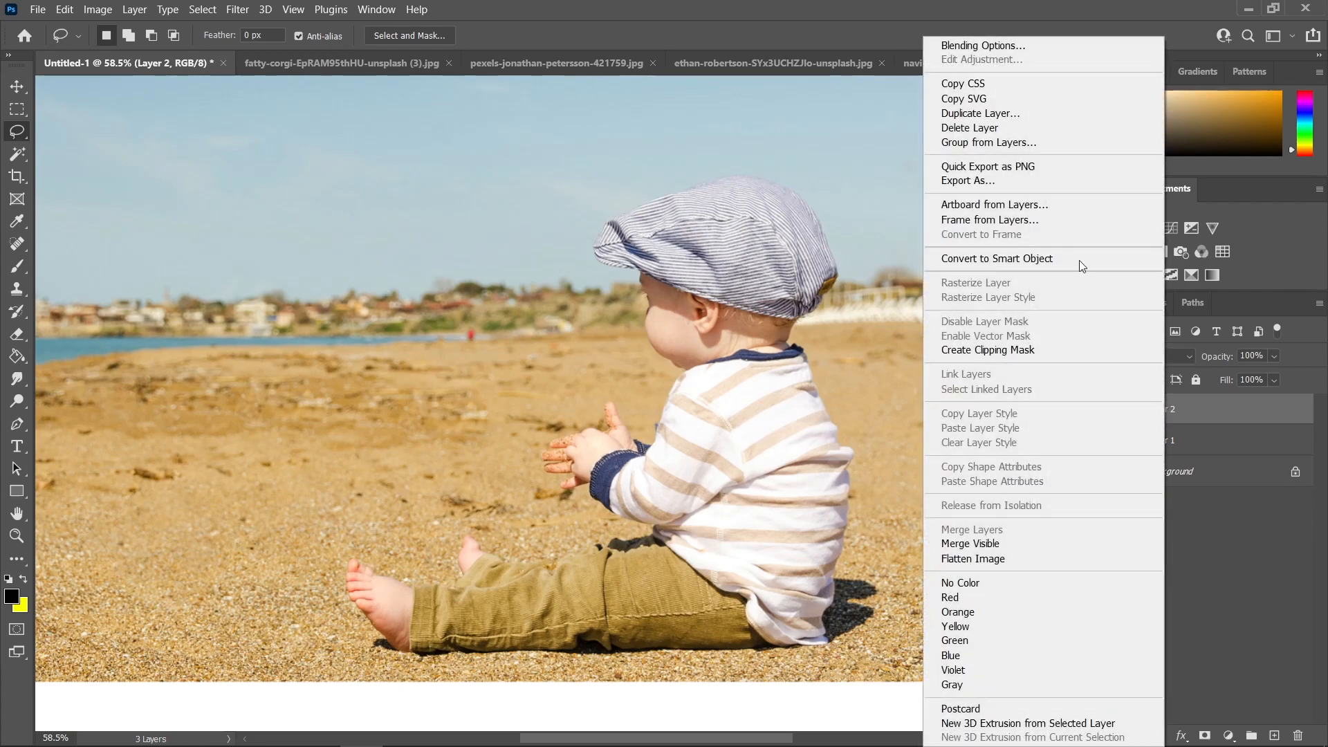
left_click(1062, 256)
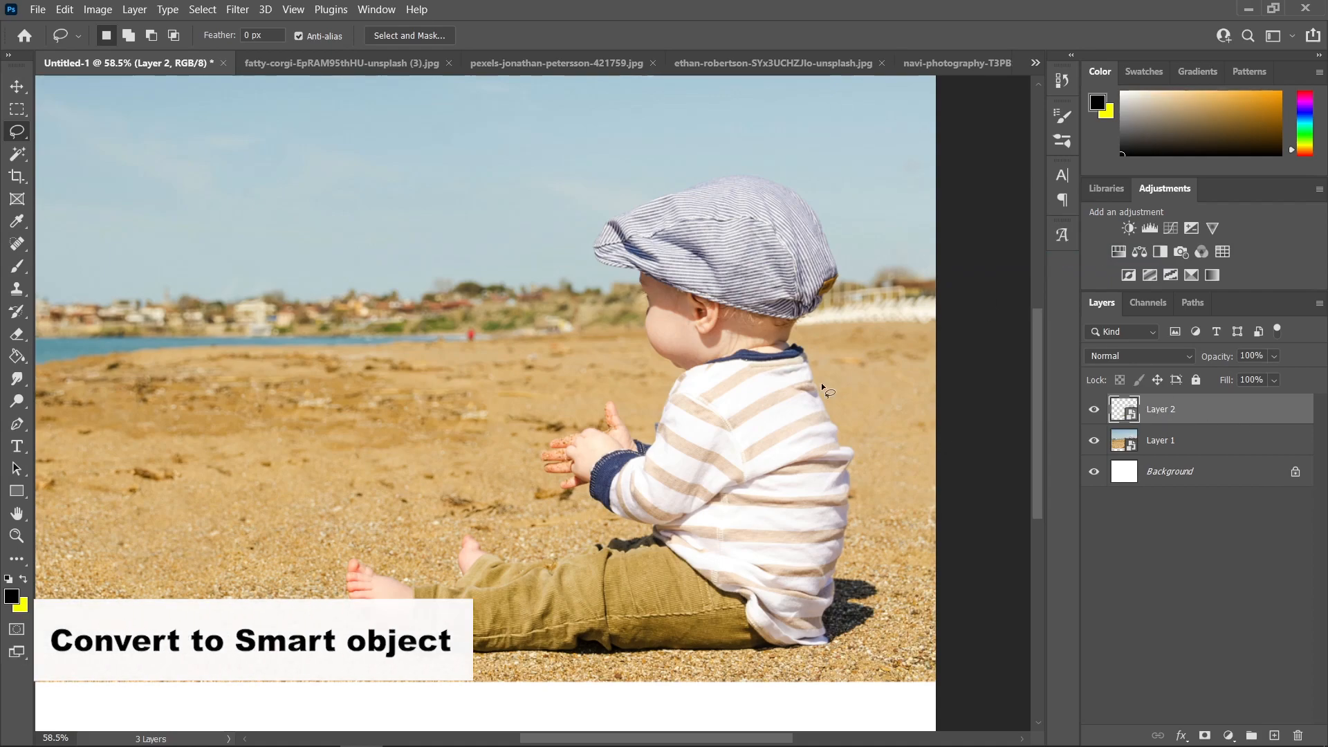
key("v")
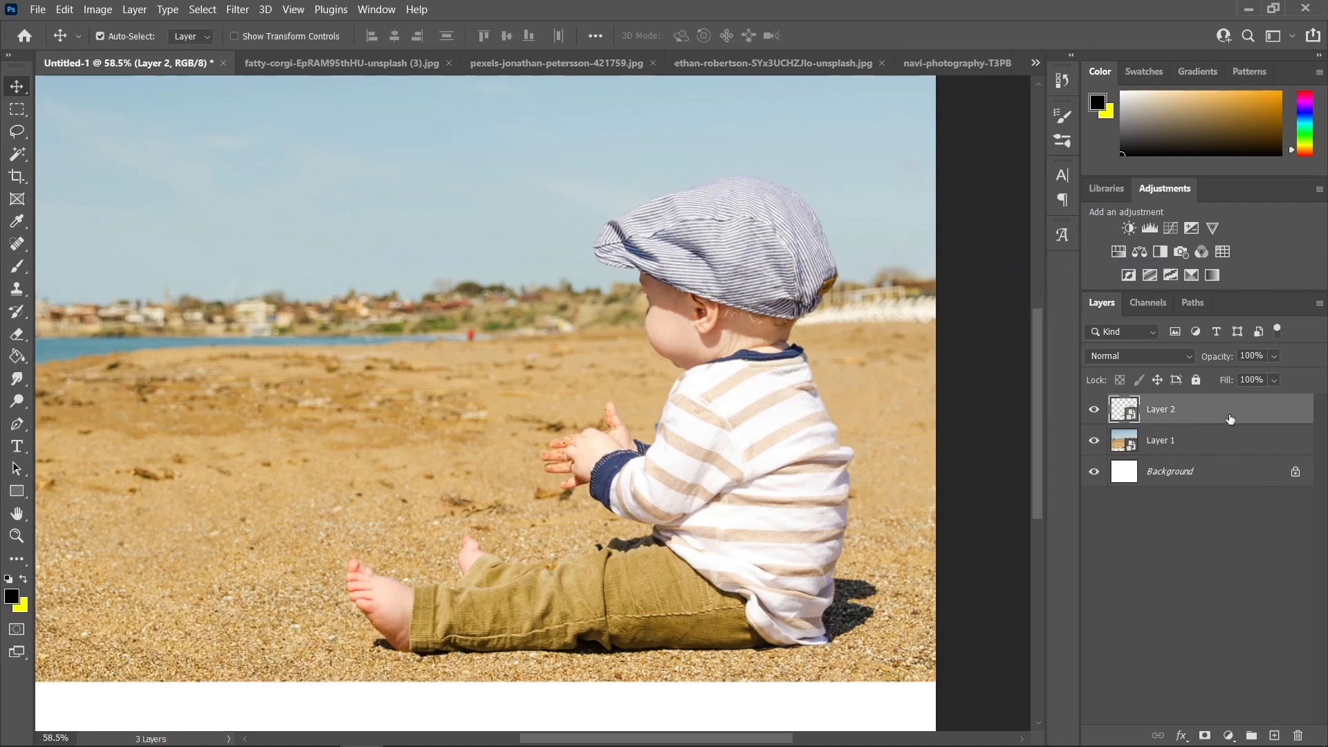
left_click_drag(780, 323, 809, 310)
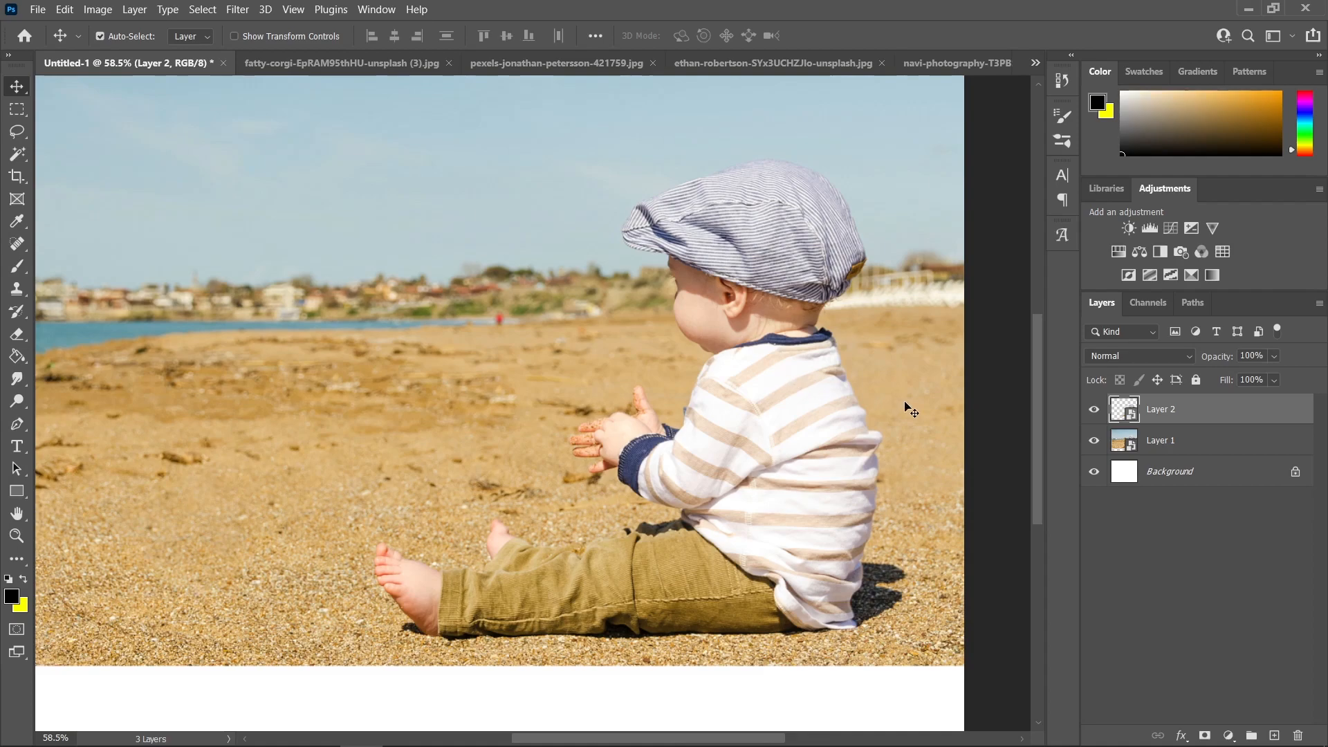
Step: Delete the original beach photo layer beneath the baby cutout, then select the baby's layer
scroll(799, 429, "down", 2)
left_click(1162, 441)
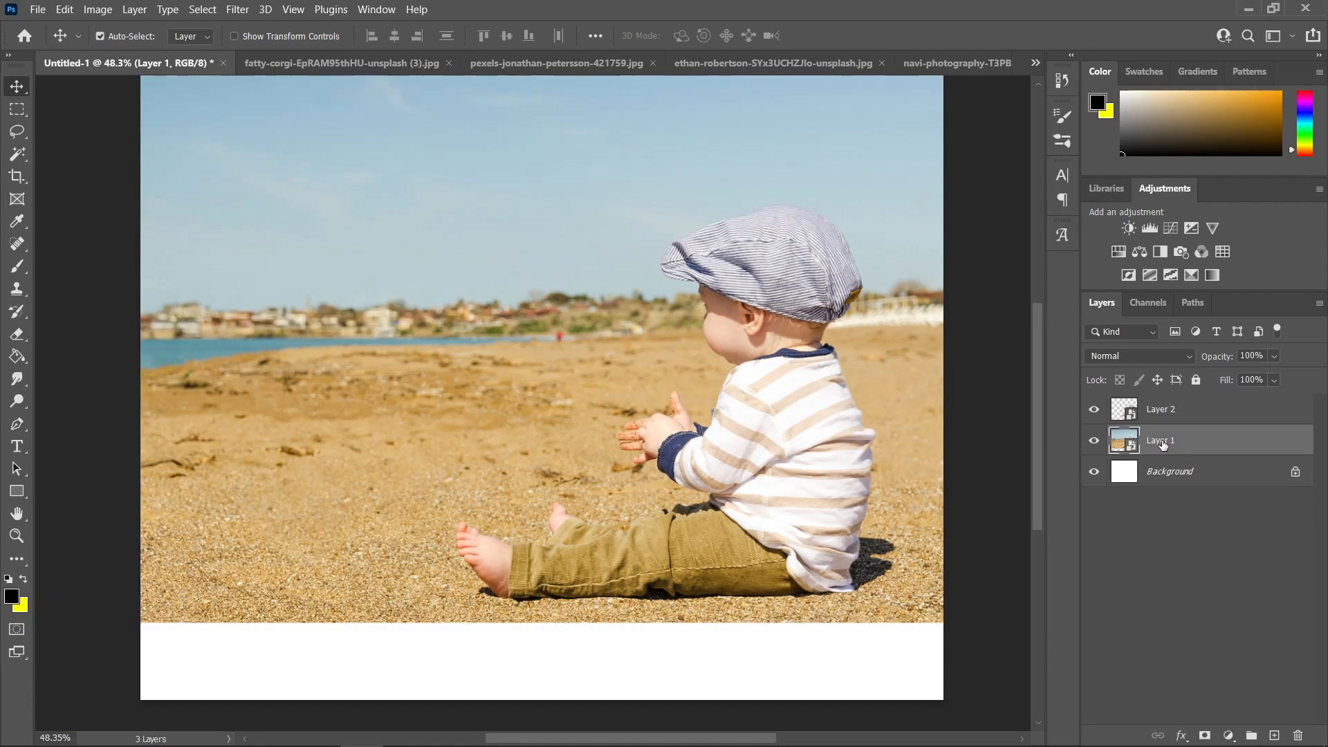
key("Delete")
scroll(865, 374, "down", 1)
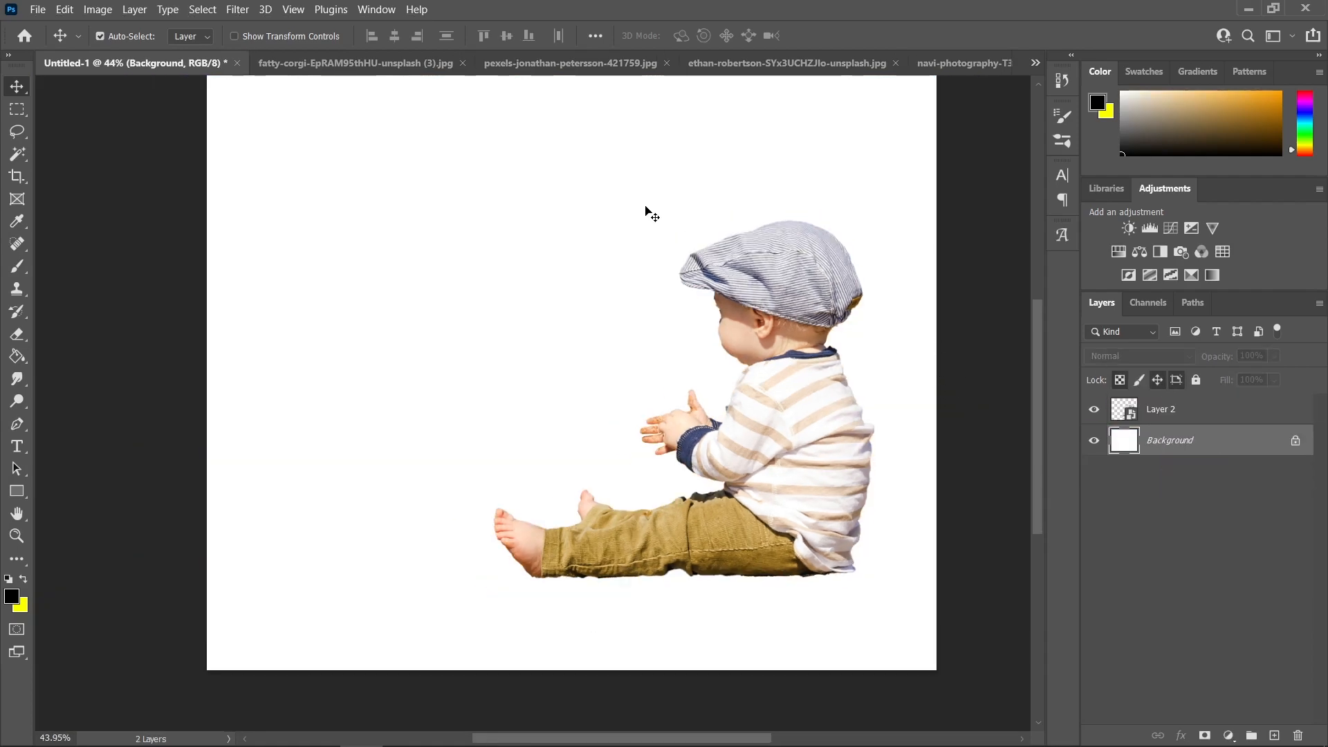
left_click_drag(778, 309, 717, 345)
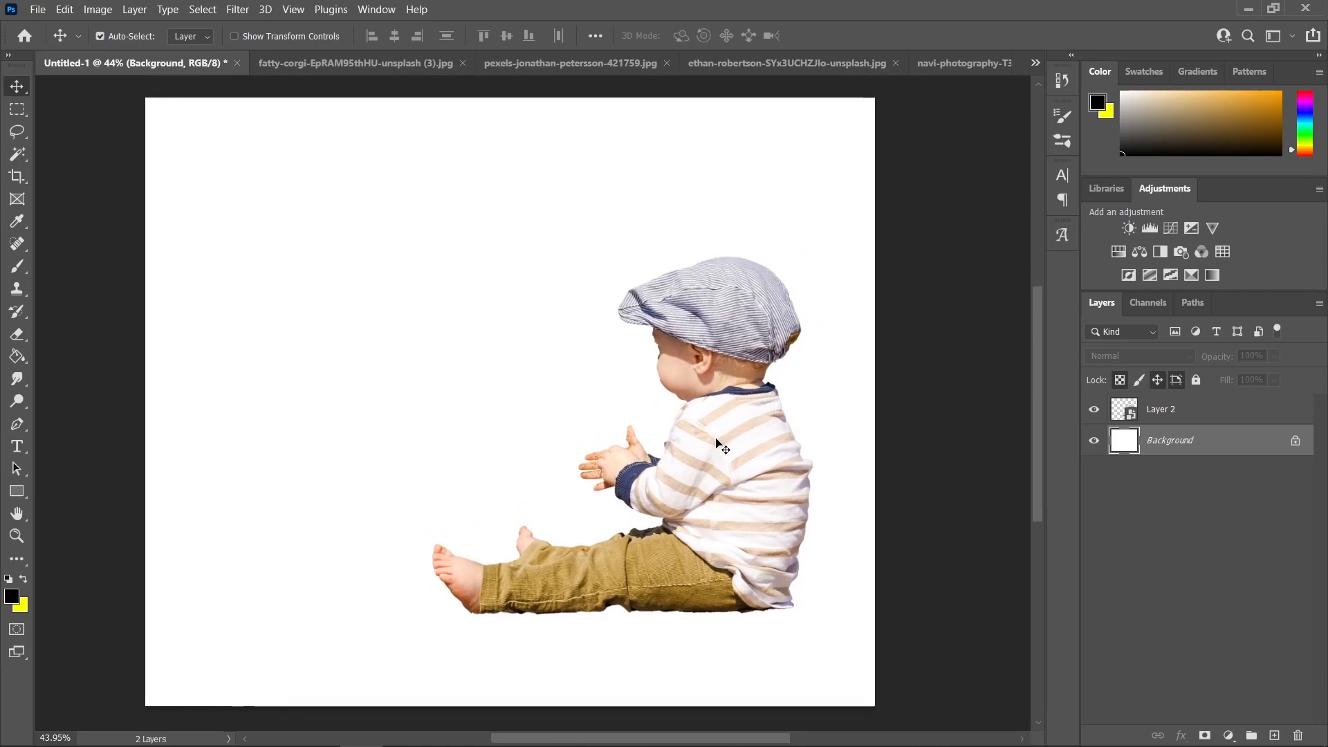
left_click_drag(718, 454, 738, 451)
left_click(738, 452)
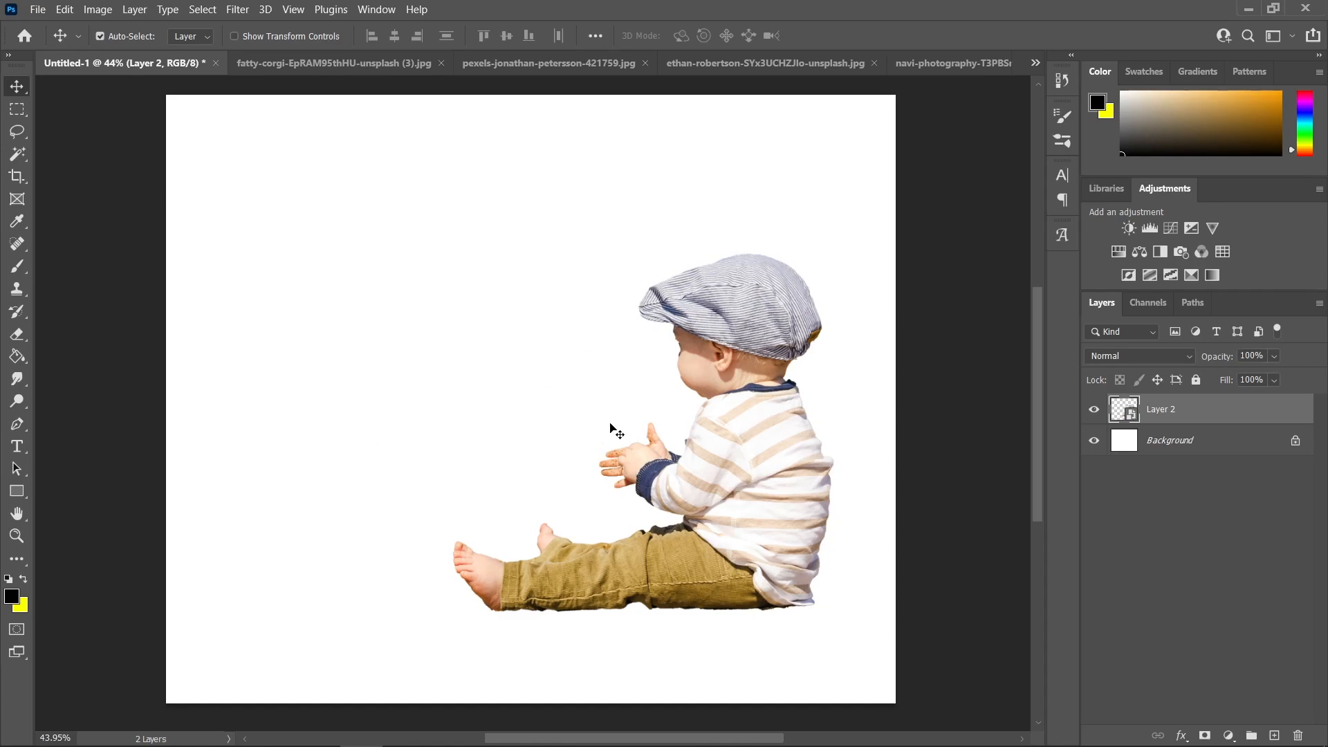
Step: Switch to the fatty-corgi photo and select the dog with Select Subject
left_click(359, 56)
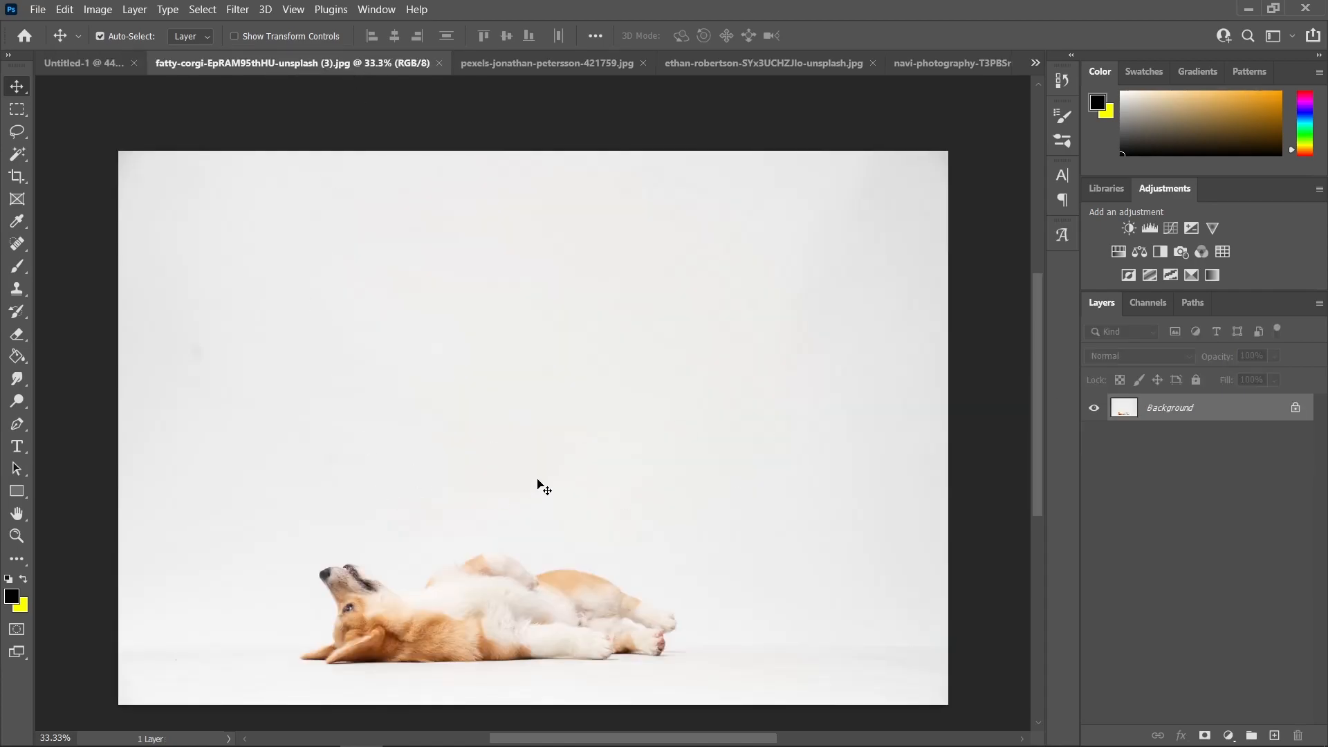
scroll(489, 526, "up", 4)
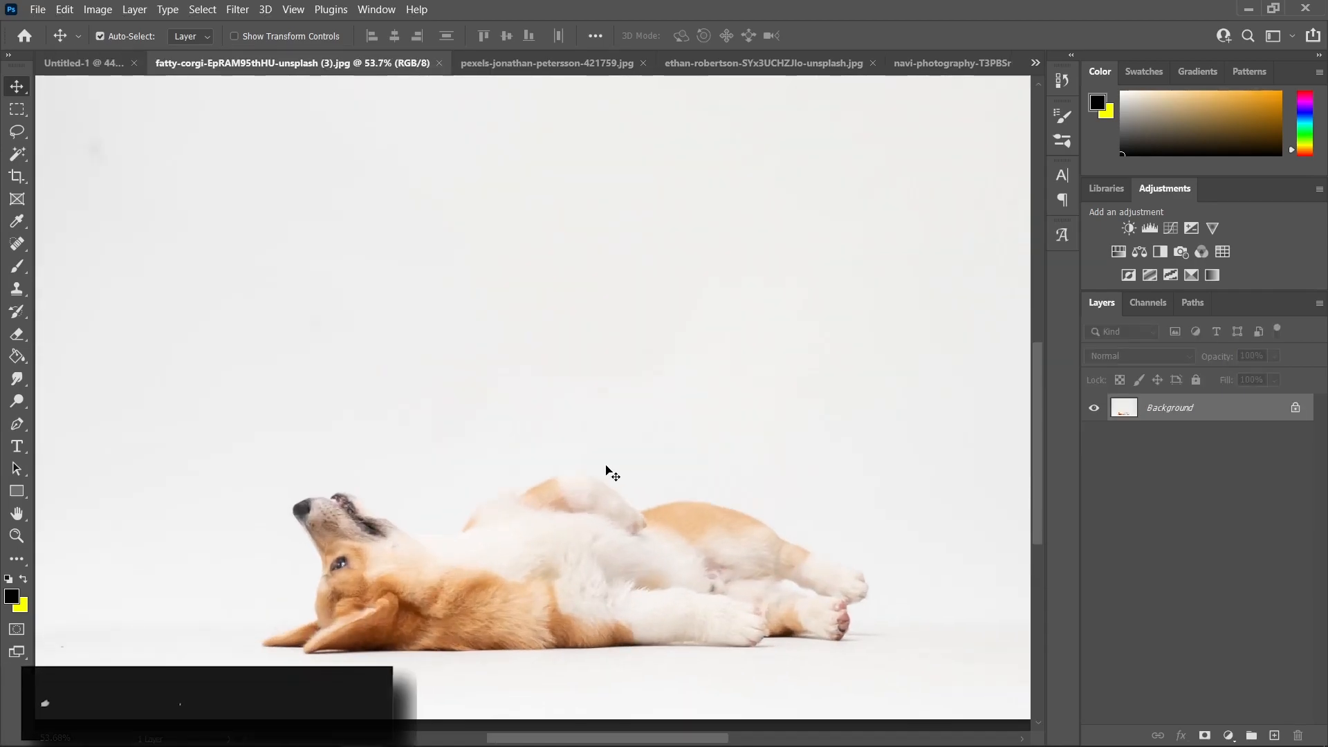
left_click(203, 9)
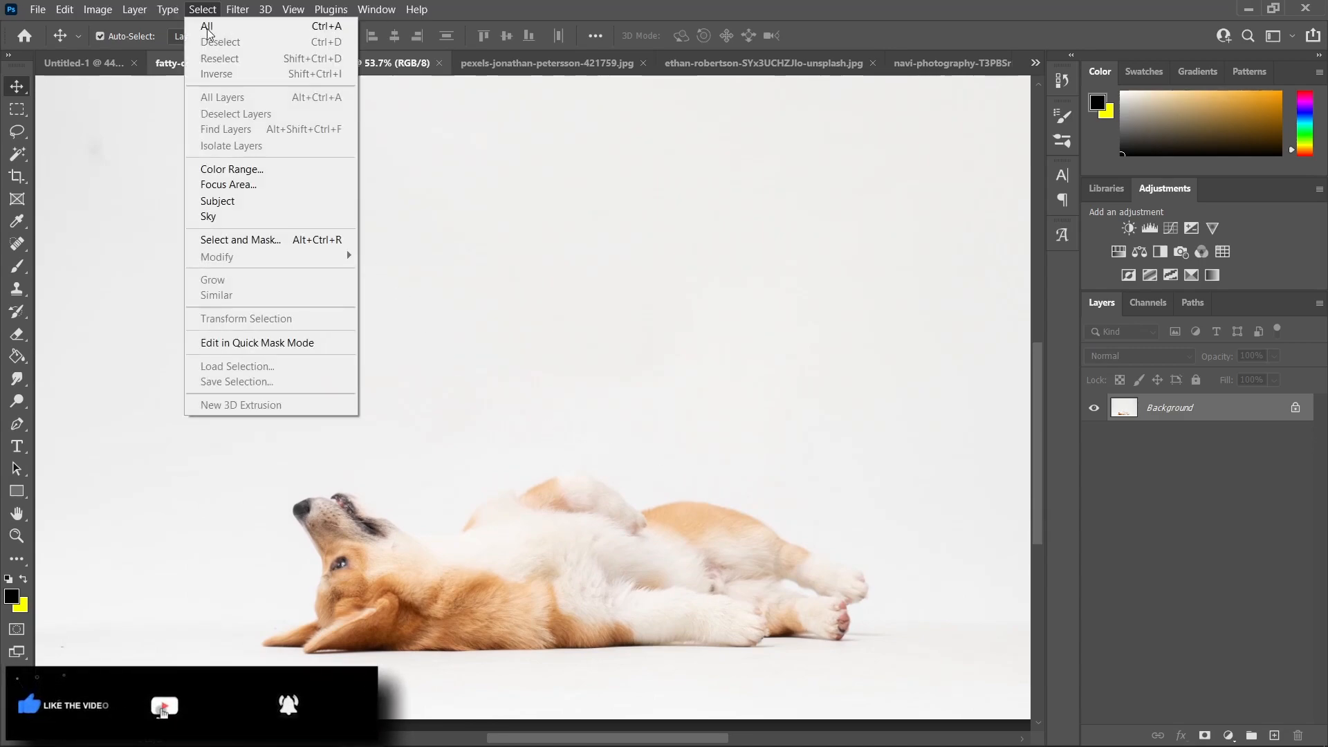
left_click(242, 207)
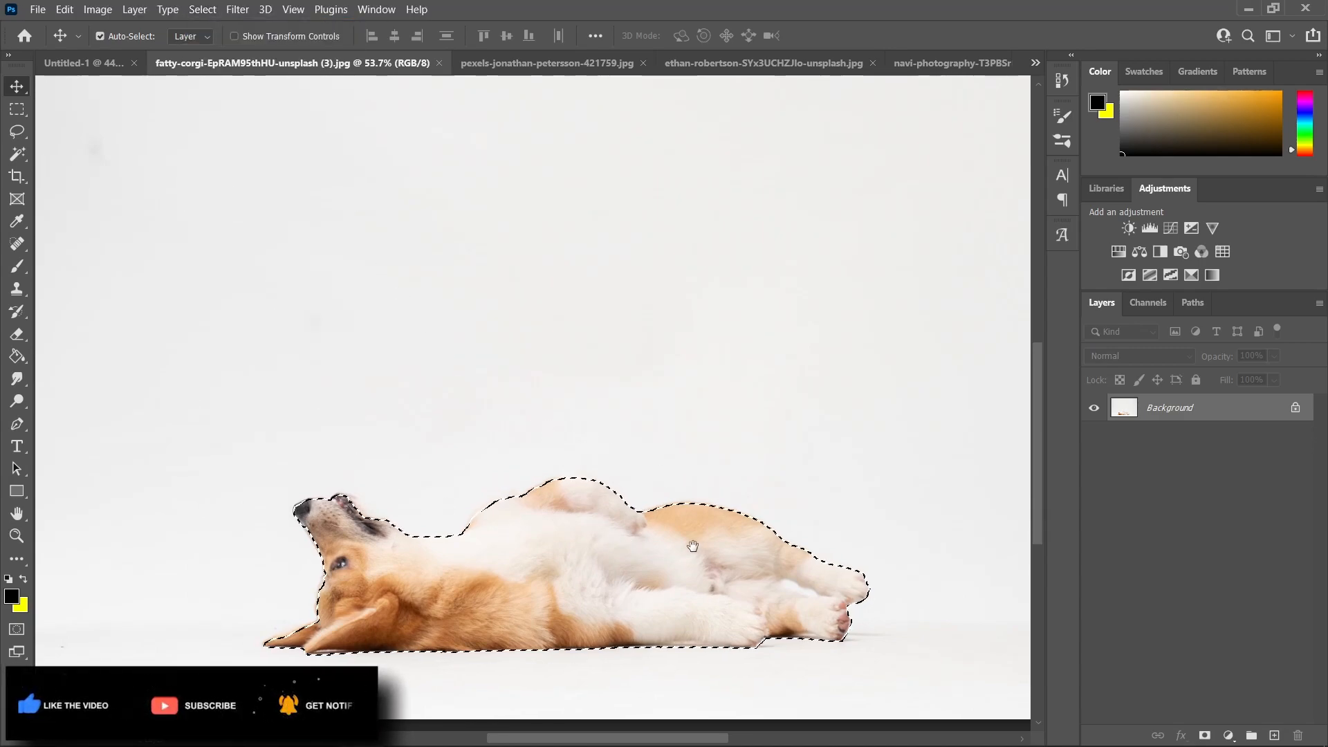
Step: Refine the selection edge around the corgi's mouth and muzzle with the Lasso tool
left_click_drag(687, 545, 714, 455)
scroll(396, 454, "up", 5)
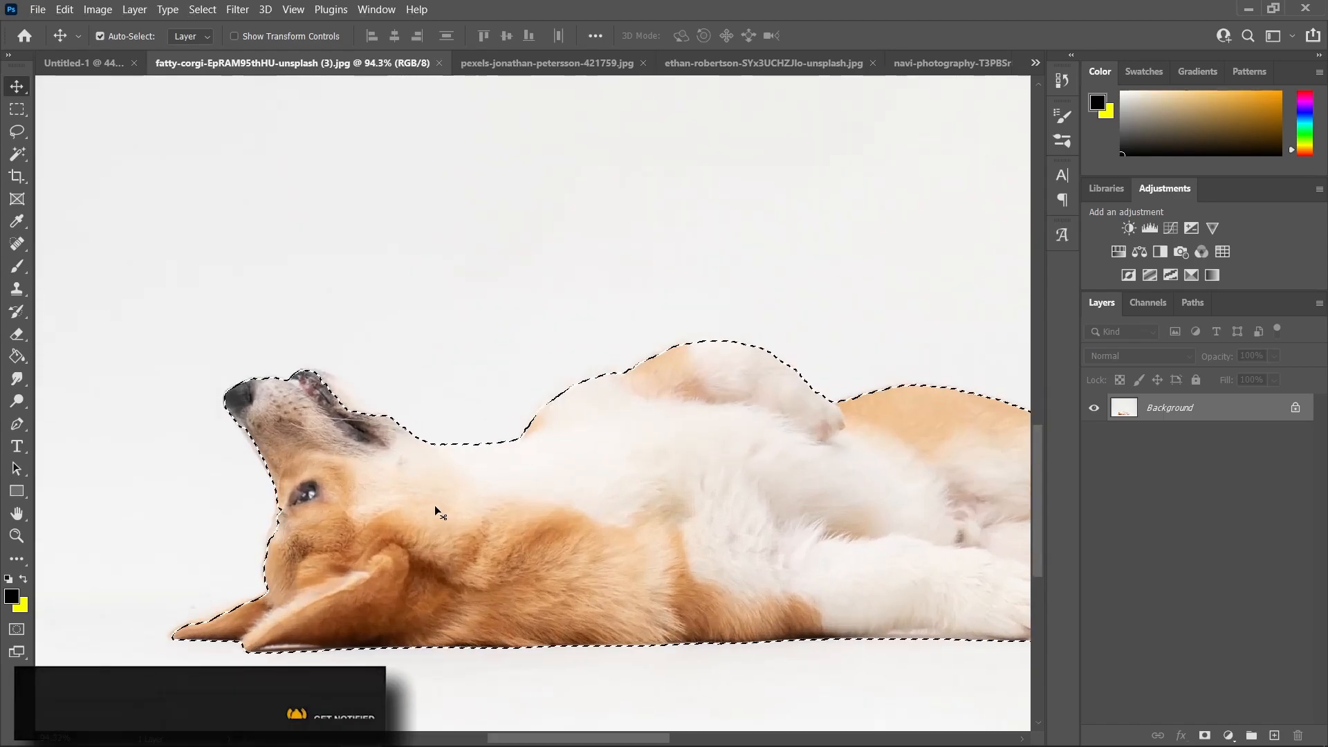
scroll(353, 336, "up", 3)
left_click_drag(361, 474, 358, 451)
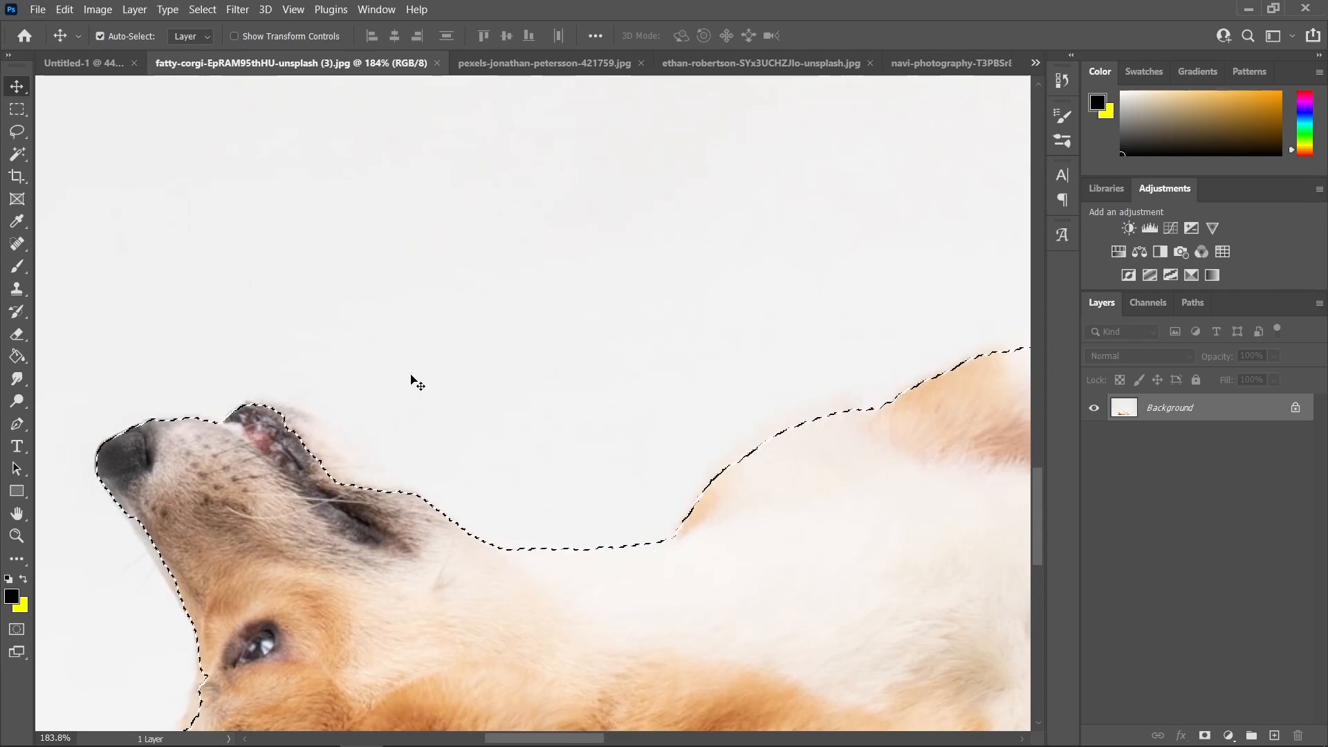
key("l")
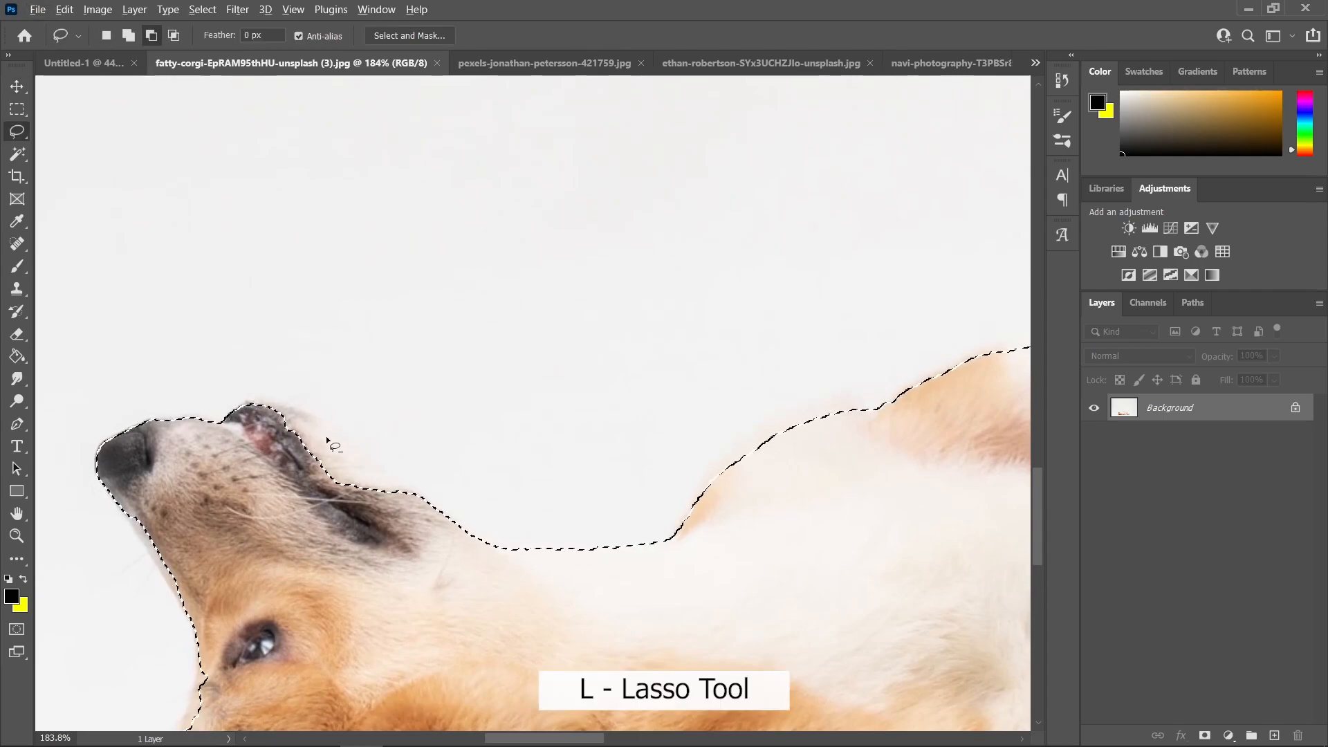
scroll(409, 391, "up", 3)
scroll(429, 443, "down", 3)
scroll(438, 465, "up", 2)
scroll(391, 449, "up", 3)
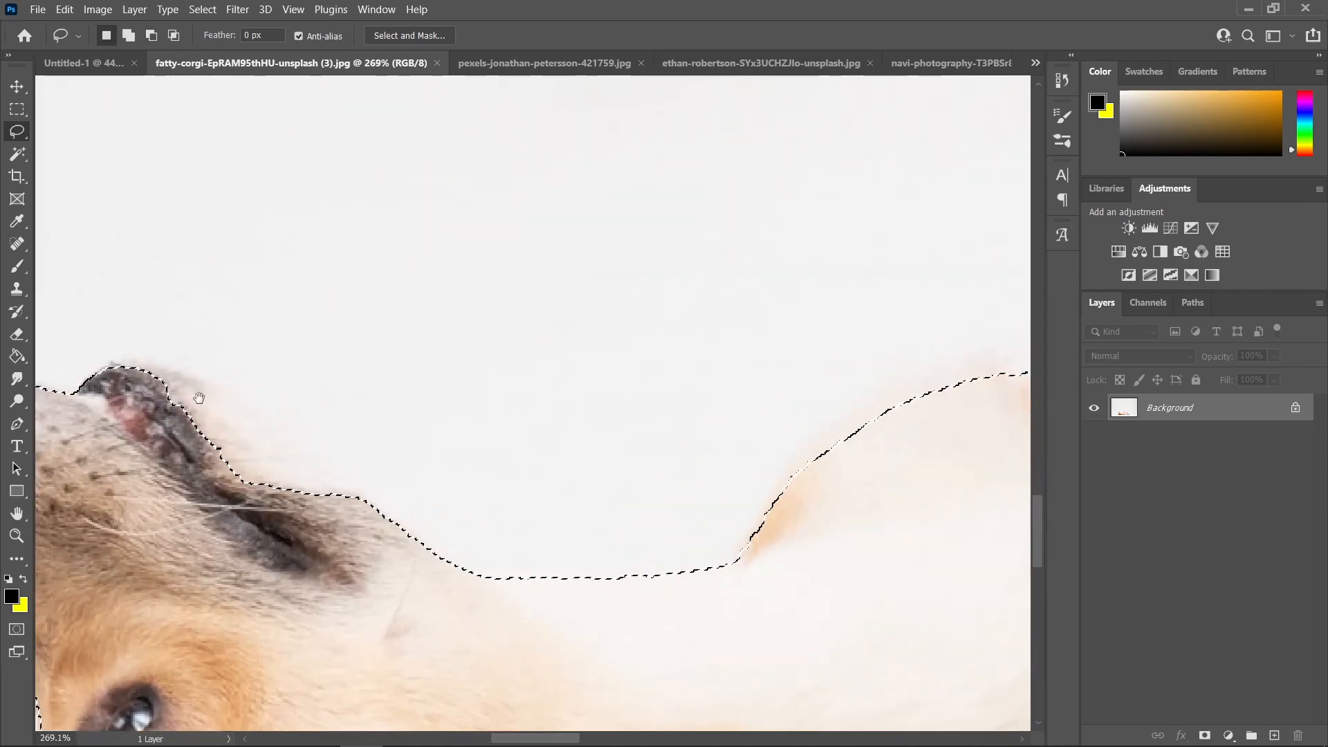
mouse_move(250, 364)
left_mouse_down()
mouse_move(312, 415)
mouse_move(269, 395)
left_mouse_up()
mouse_move(450, 475)
left_mouse_down()
mouse_move(276, 352)
mouse_move(442, 470)
left_mouse_up()
scroll(443, 498, "down", 4)
Step: Subtract the background gap between the corgi's hind legs and correct the selection edge around the paws
left_click_drag(388, 664, 526, 228)
scroll(486, 469, "up", 4)
mouse_move(332, 499)
left_mouse_down()
mouse_move(529, 483)
mouse_move(396, 497)
left_mouse_up()
scroll(425, 445, "down", 5)
scroll(588, 512, "up", 5)
mouse_move(519, 527)
left_mouse_down()
mouse_move(624, 508)
mouse_move(880, 506)
left_mouse_up()
scroll(575, 519, "down", 1)
left_click_drag(278, 534, 823, 505)
mouse_move(242, 535)
left_mouse_down()
mouse_move(753, 546)
mouse_move(263, 554)
left_mouse_up()
scroll(761, 394, "up", 4)
mouse_move(445, 318)
left_mouse_down()
mouse_move(401, 376)
mouse_move(454, 322)
left_mouse_up()
scroll(497, 417, "down", 6)
scroll(930, 431, "down", 3)
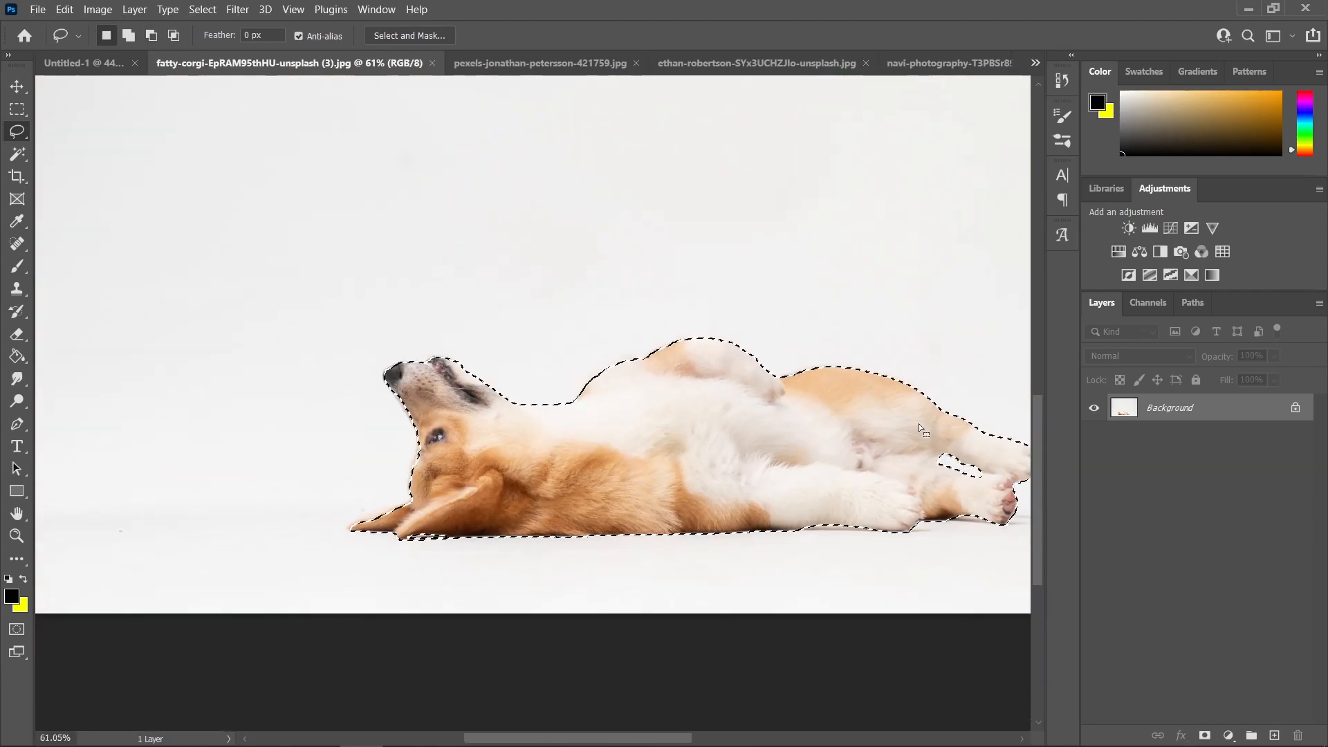
Step: Copy the selected corgi onto a new layer and convert that layer to a smart object
key("v")
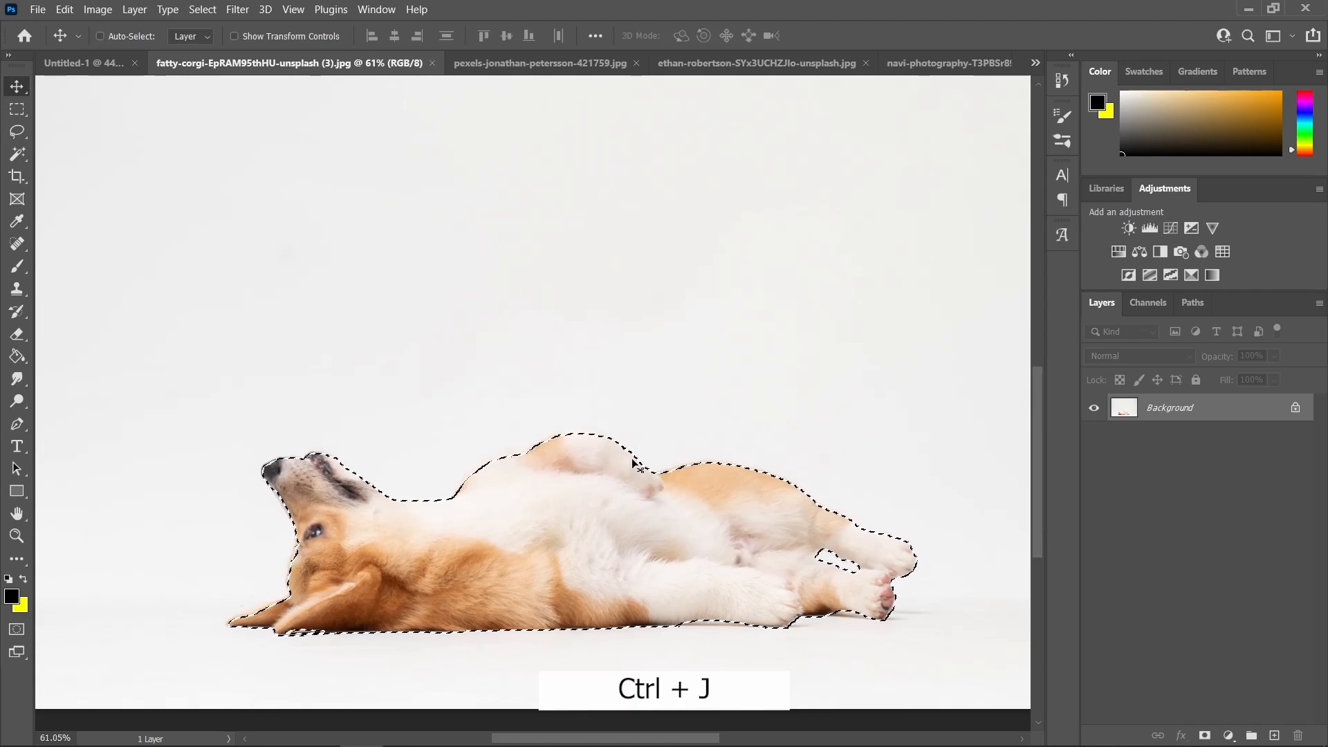
key("ctrl+j")
right_click(1170, 413)
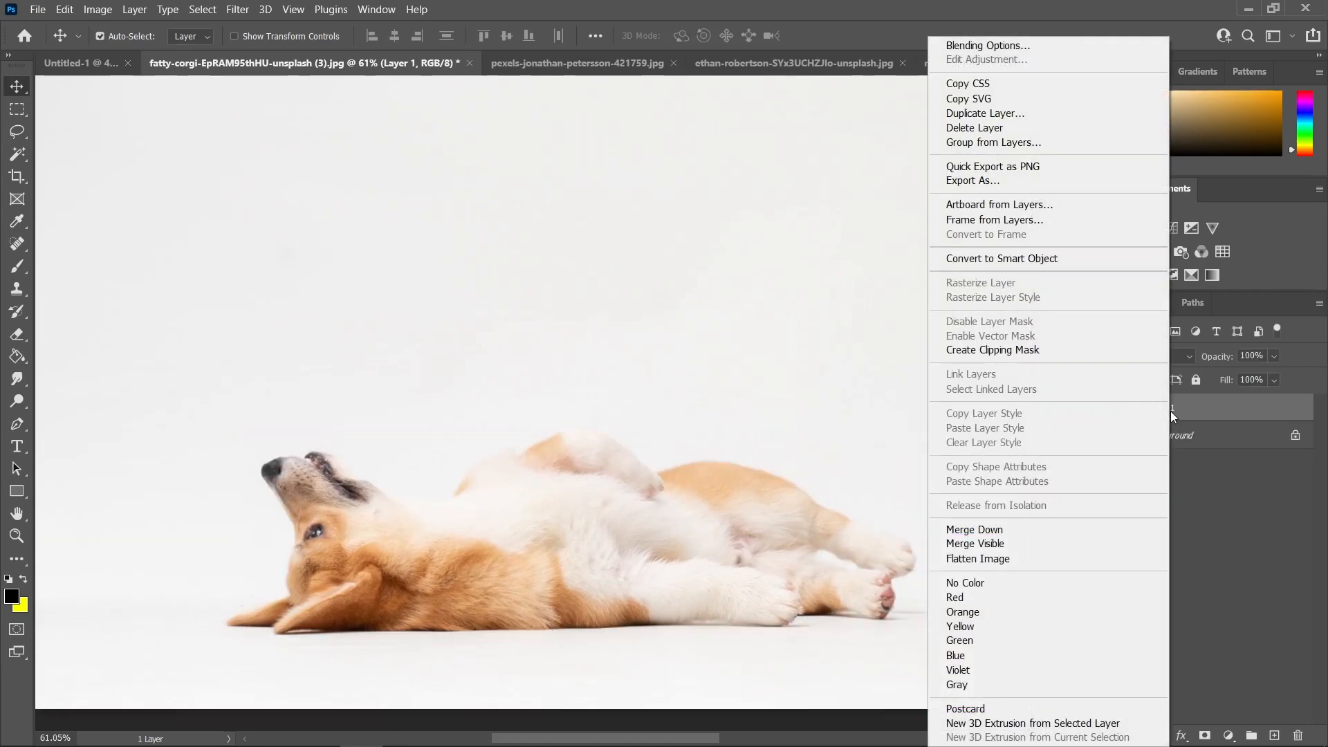
left_click(989, 259)
Step: Bring the corgi smart object into the Untitled-1 composite and place it in front of the seated baby
left_click_drag(564, 550, 696, 569)
left_click_drag(709, 465, 702, 478)
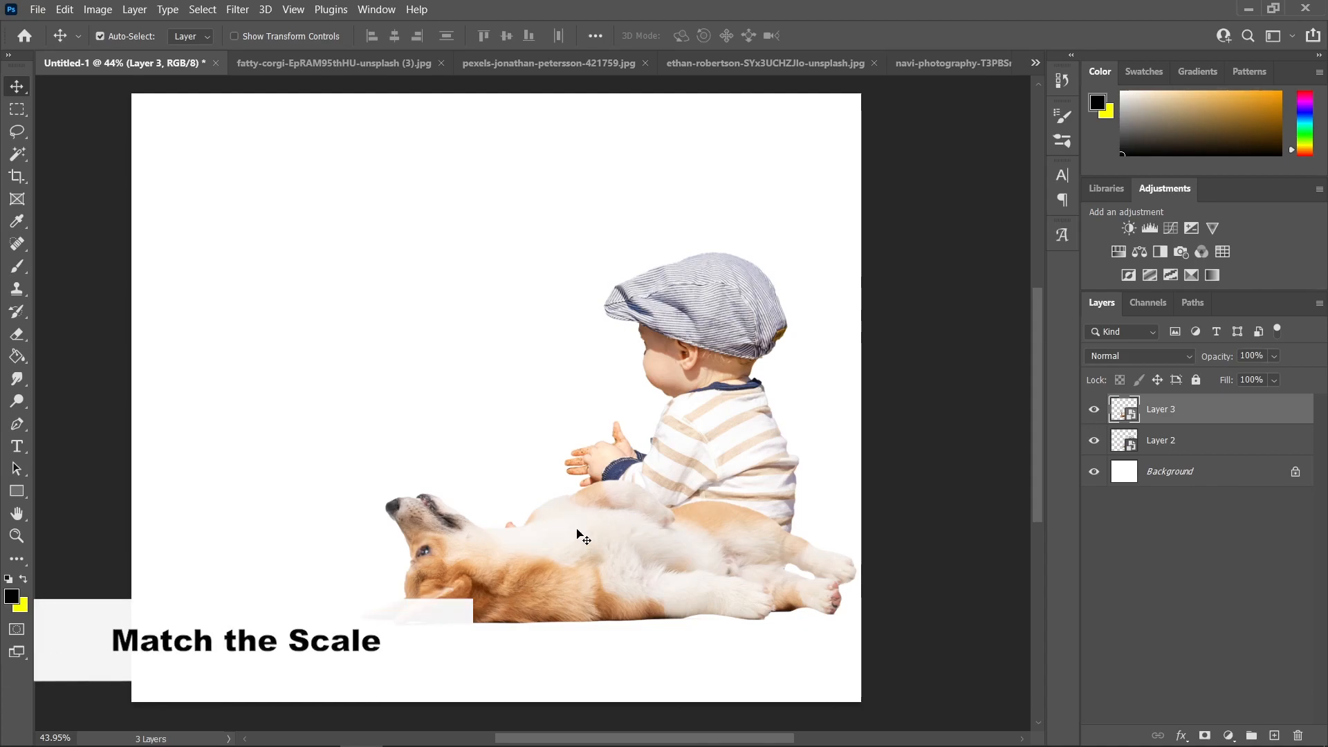
scroll(656, 551, "right", 2)
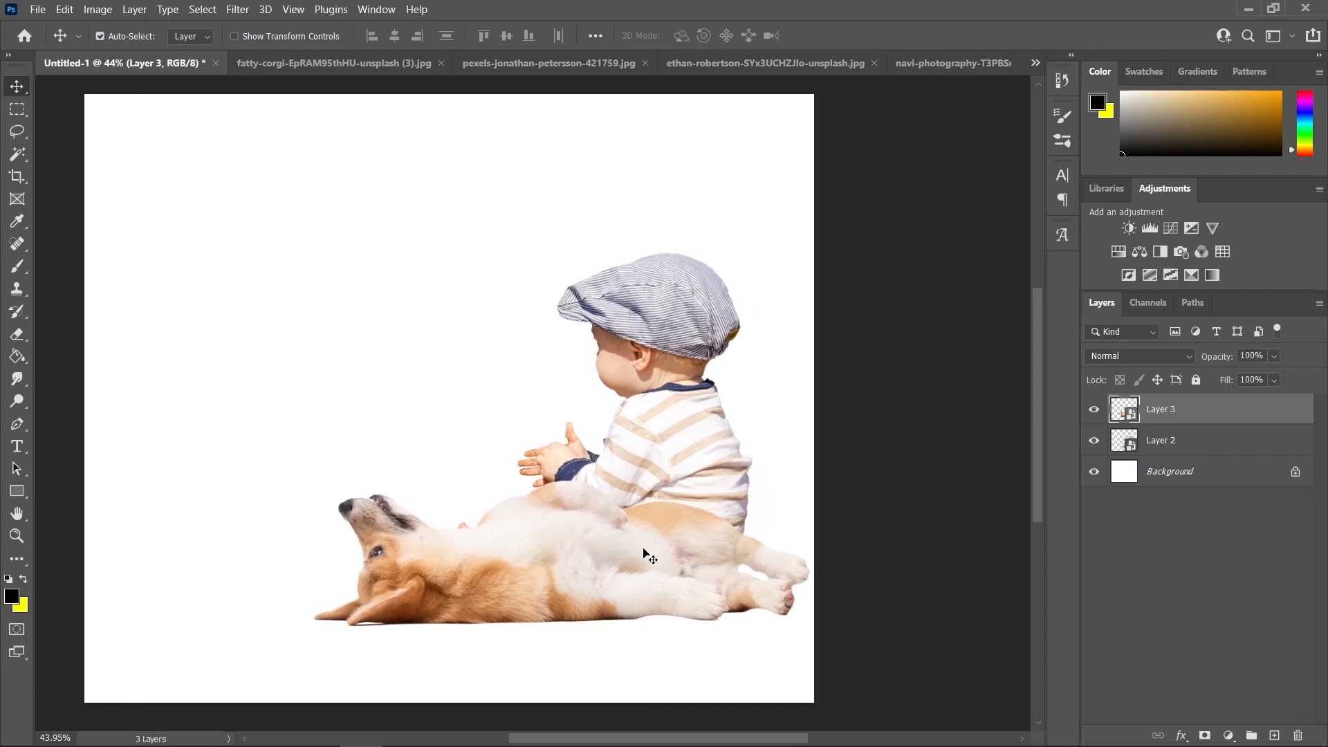
Step: Scale the corgi proportionally to 97.36% with Free Transform to match the baby's size, and apply it
key("ctrl+t")
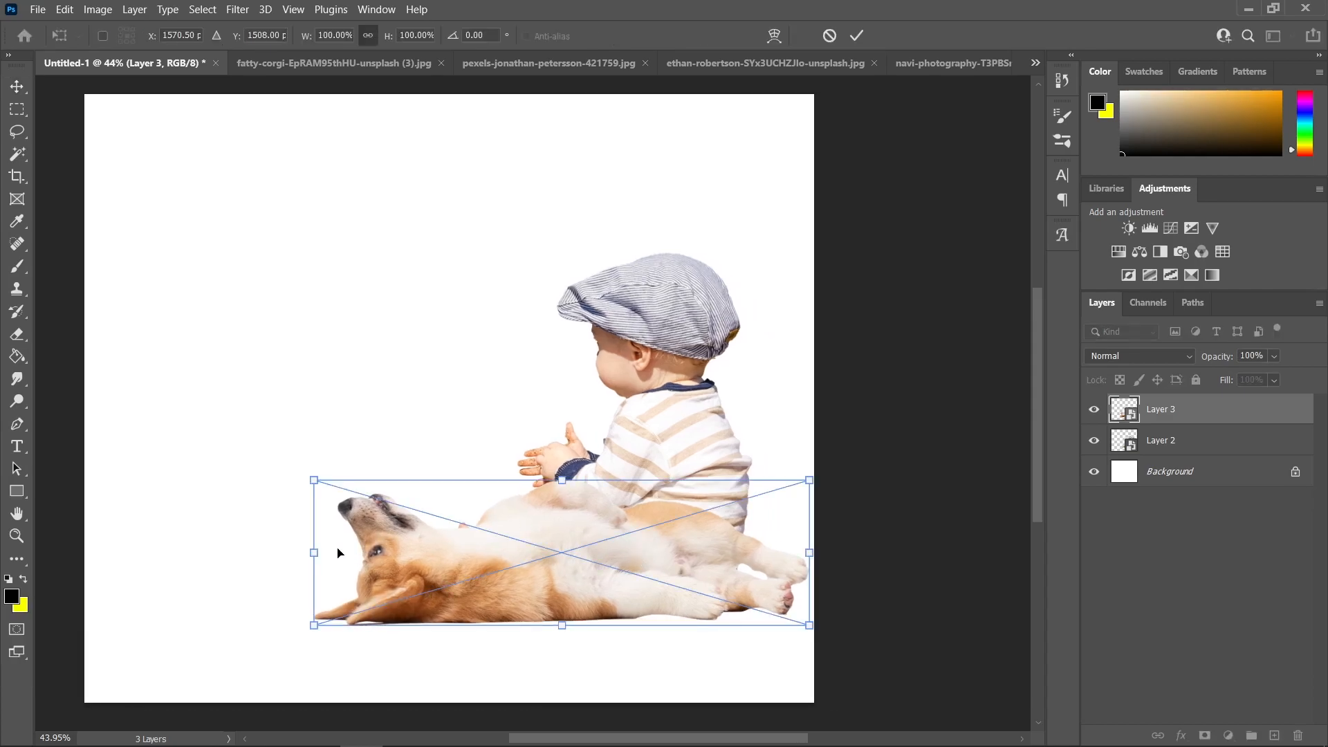
left_click_drag(315, 553, 336, 558)
left_click_drag(584, 590, 578, 589)
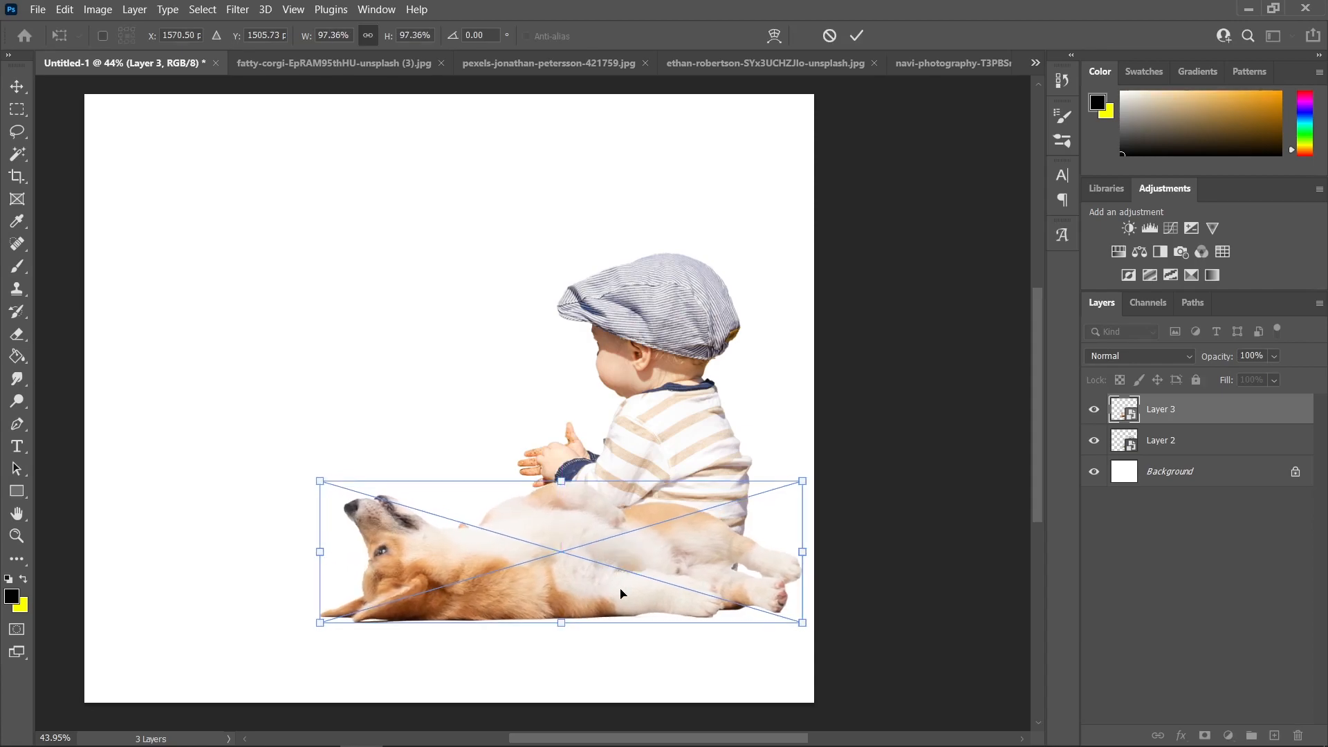
left_click(15, 88)
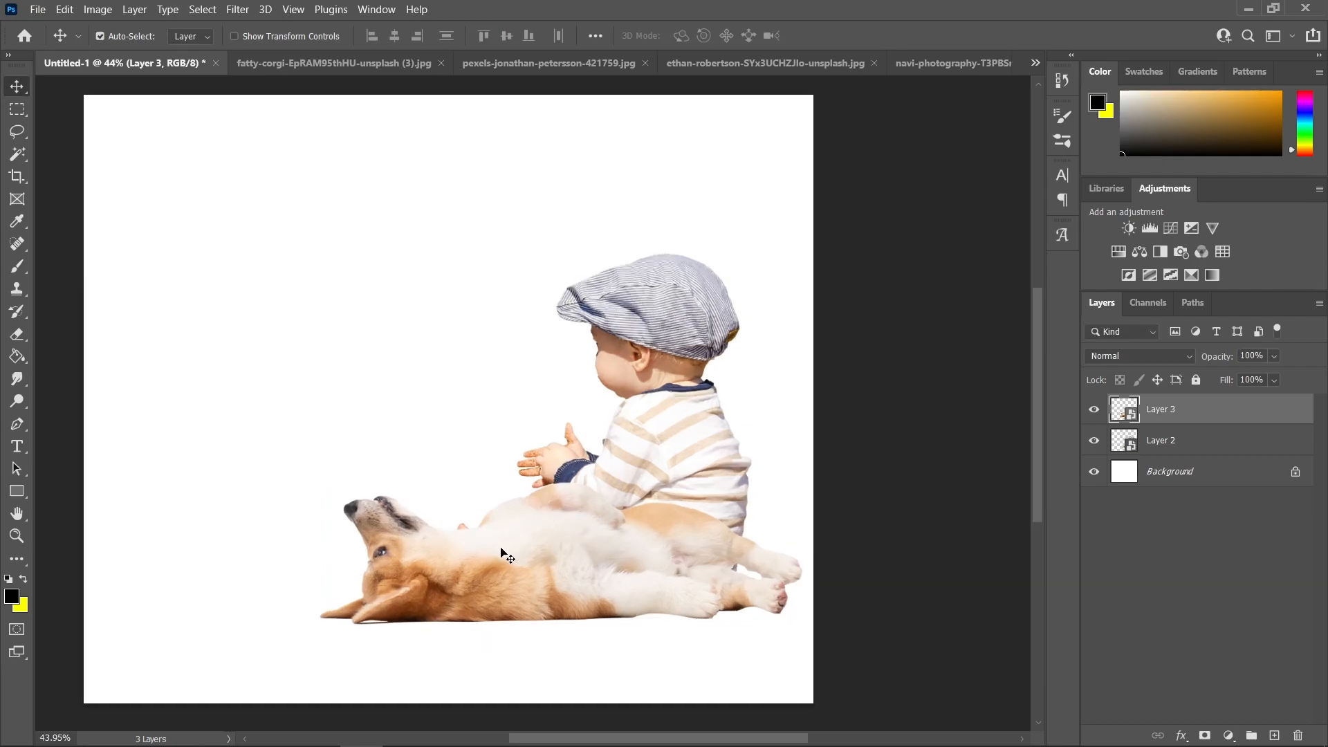
left_click_drag(598, 445, 632, 452)
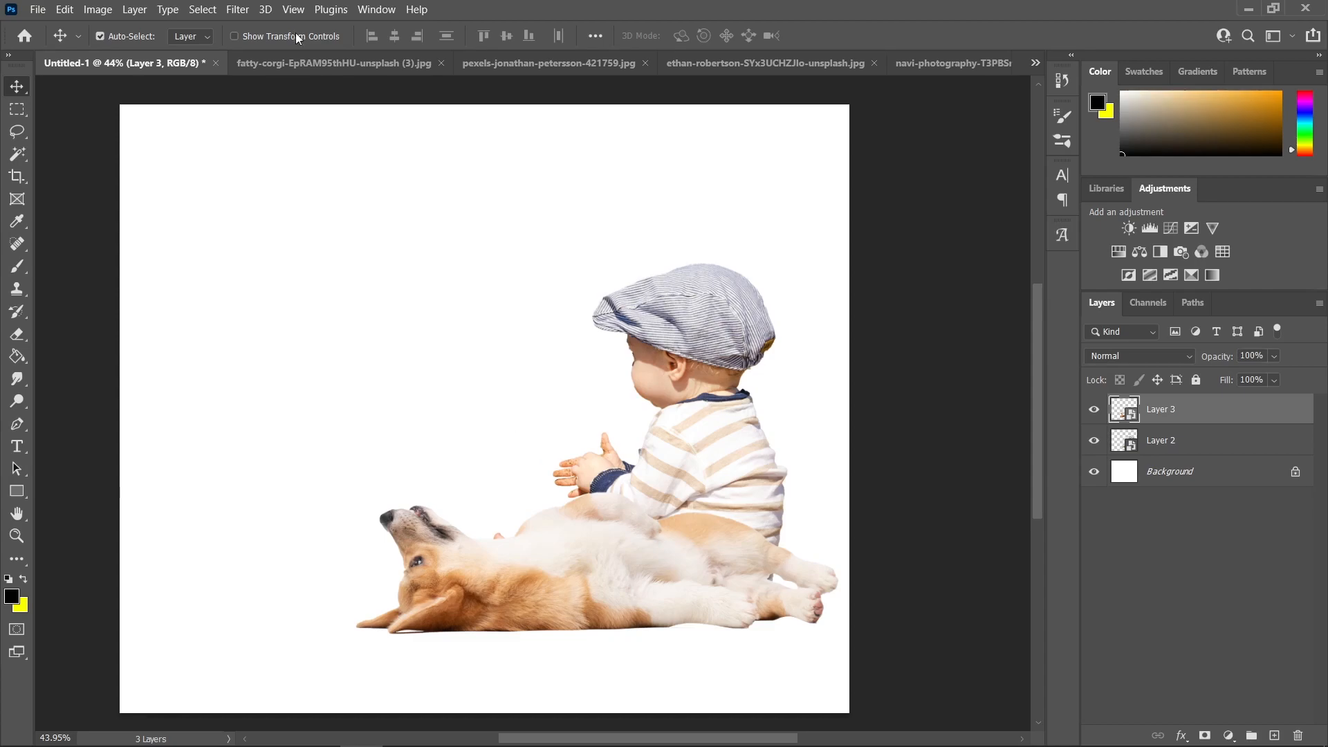
Step: Close the fatty-corgi photo without saving its changes
left_click(326, 63)
left_click(469, 63)
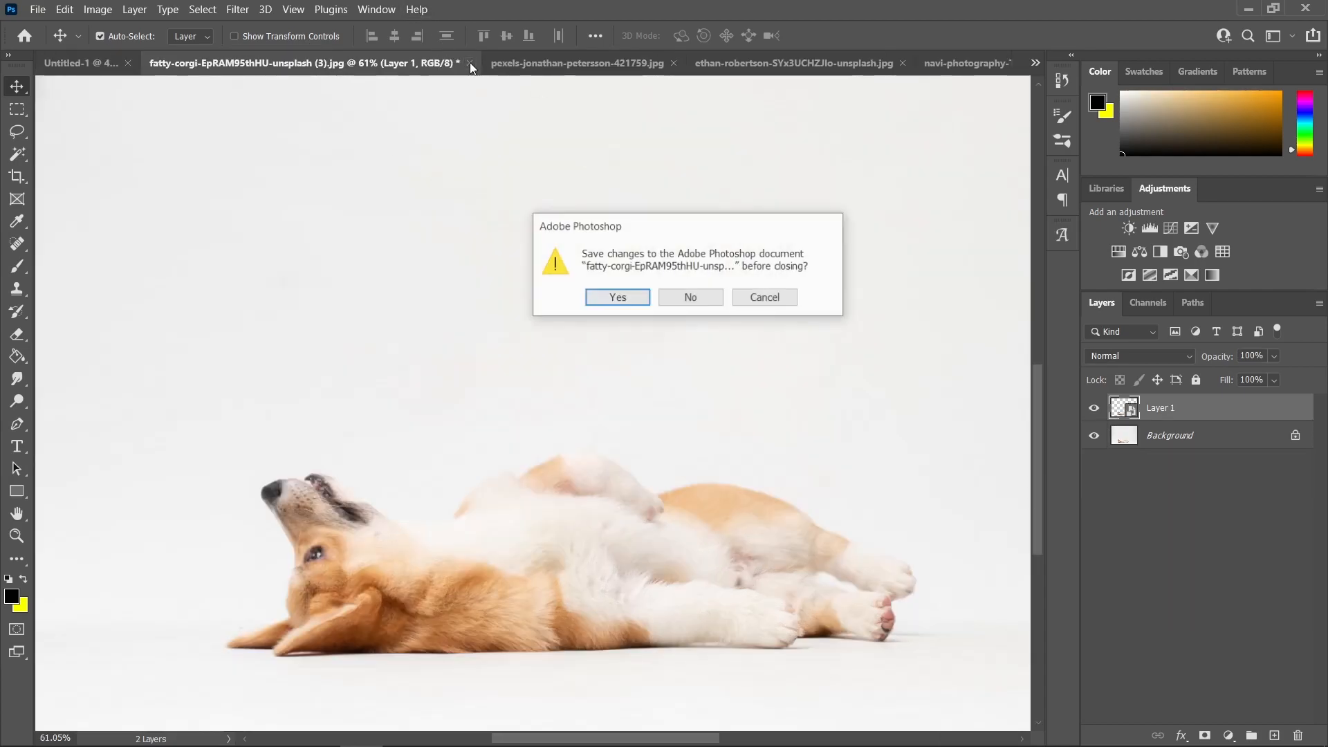
left_click(709, 303)
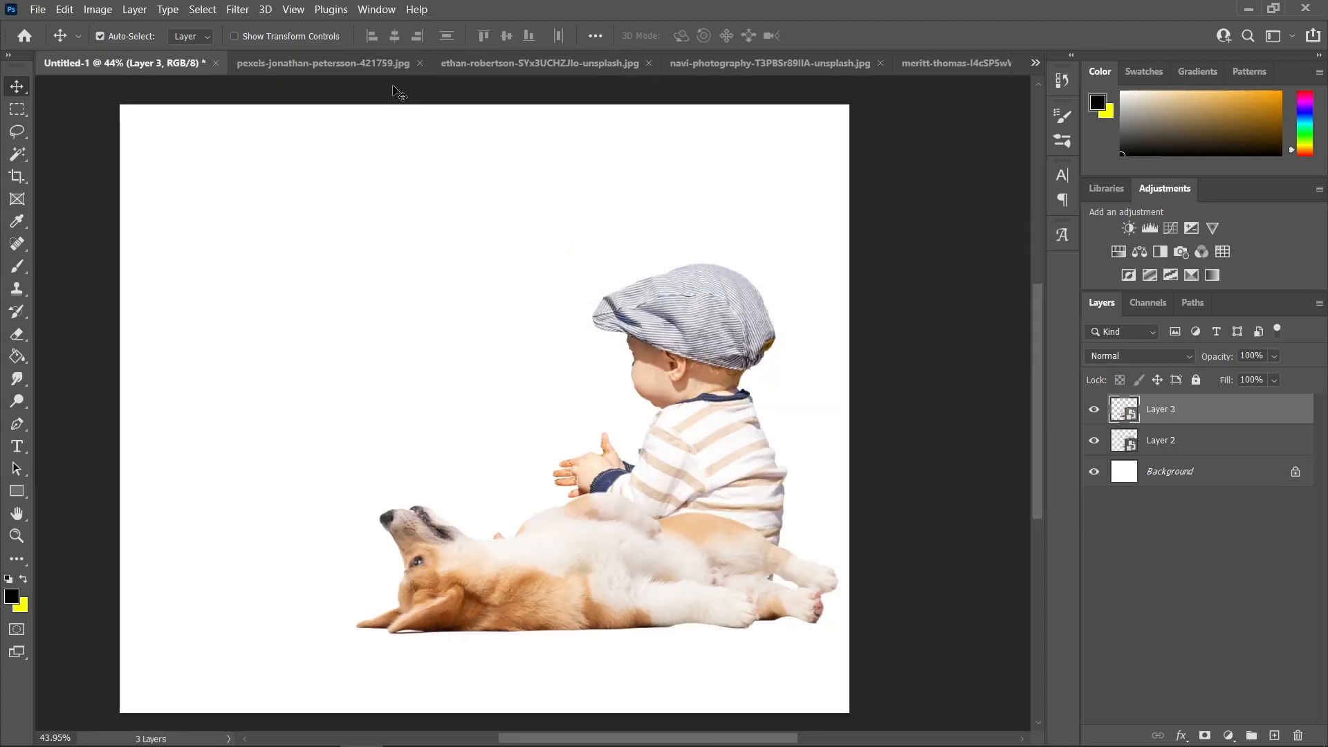
Step: Switch to the pexels-jonathan-petersson photo of the wooden dock and activate the Pen tool
key("ctrl+Tab")
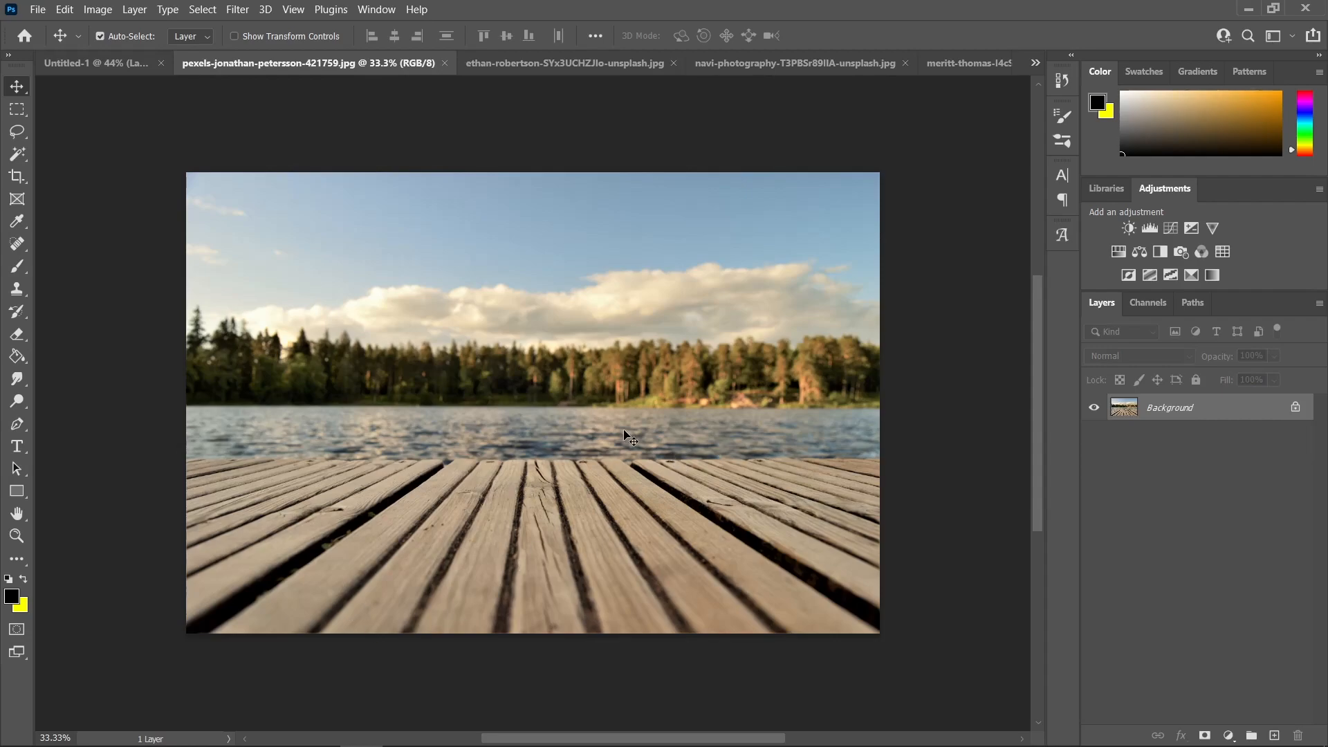
scroll(434, 528, "up", 1)
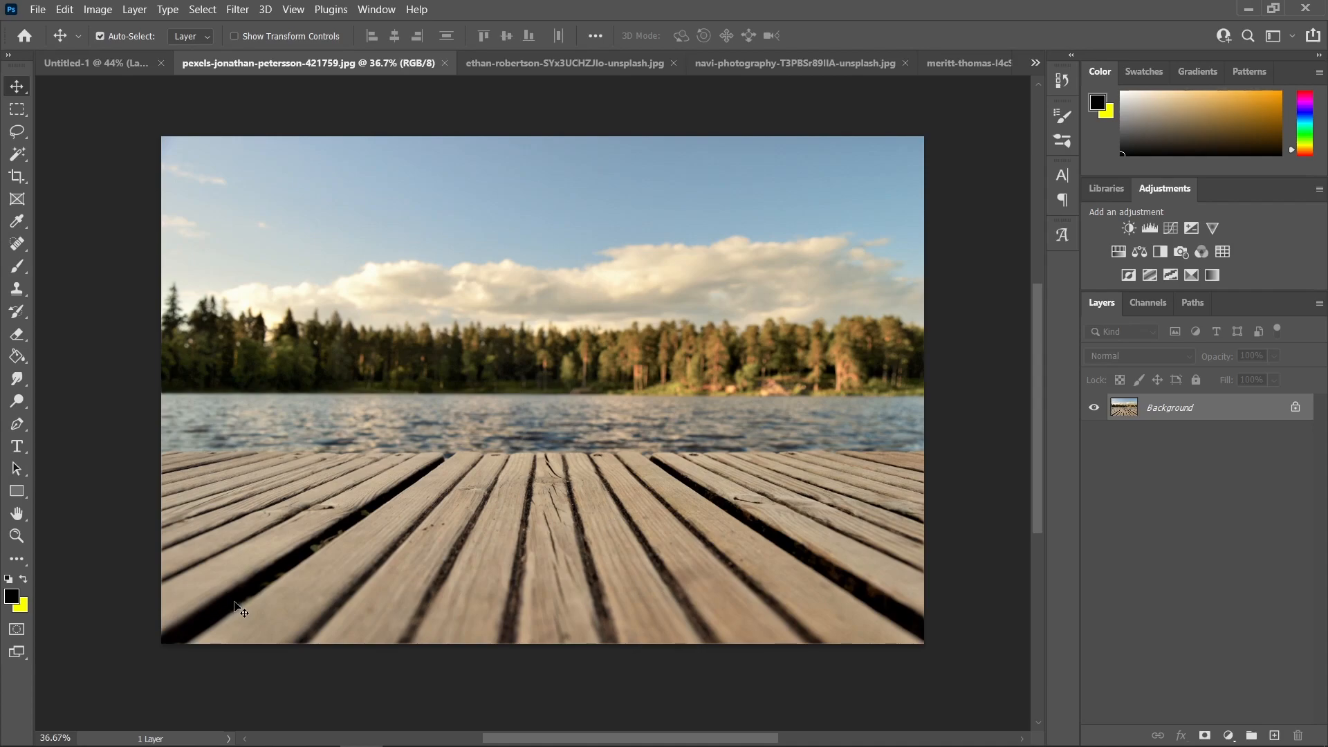
key("p")
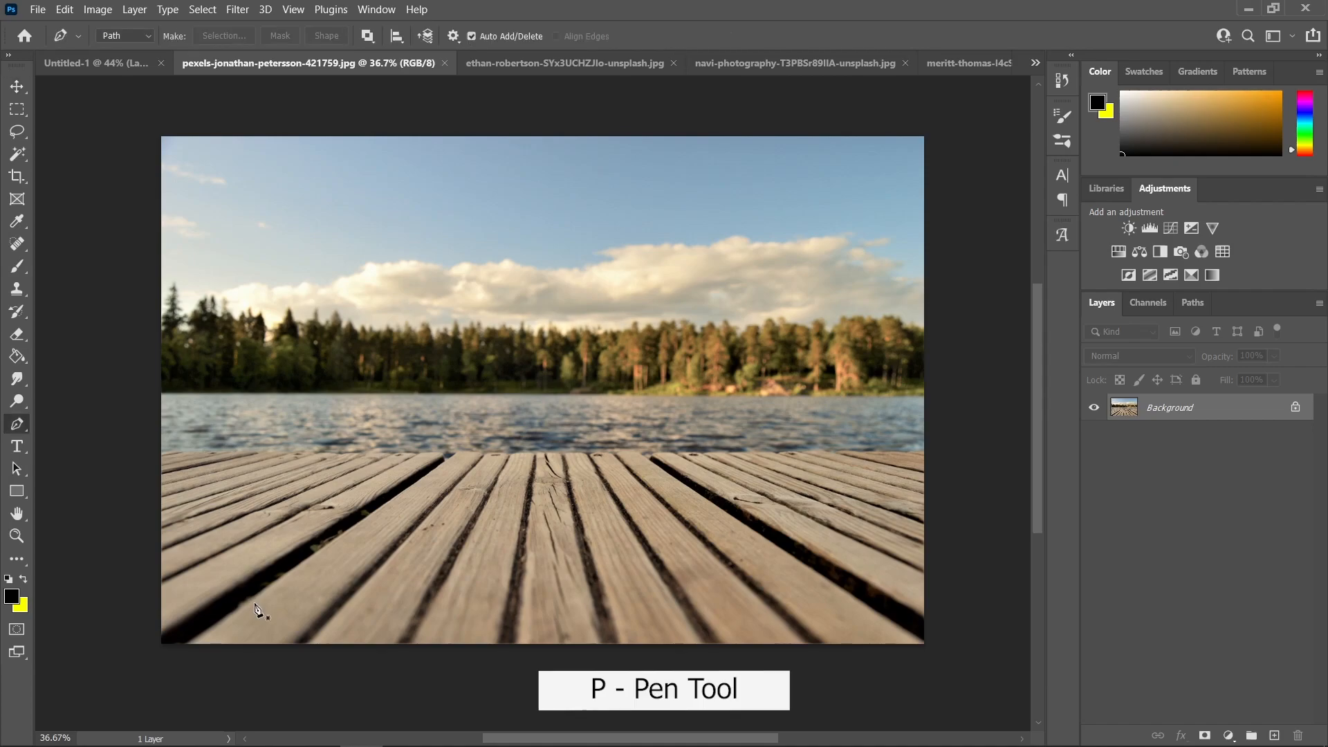
right_click(16, 425)
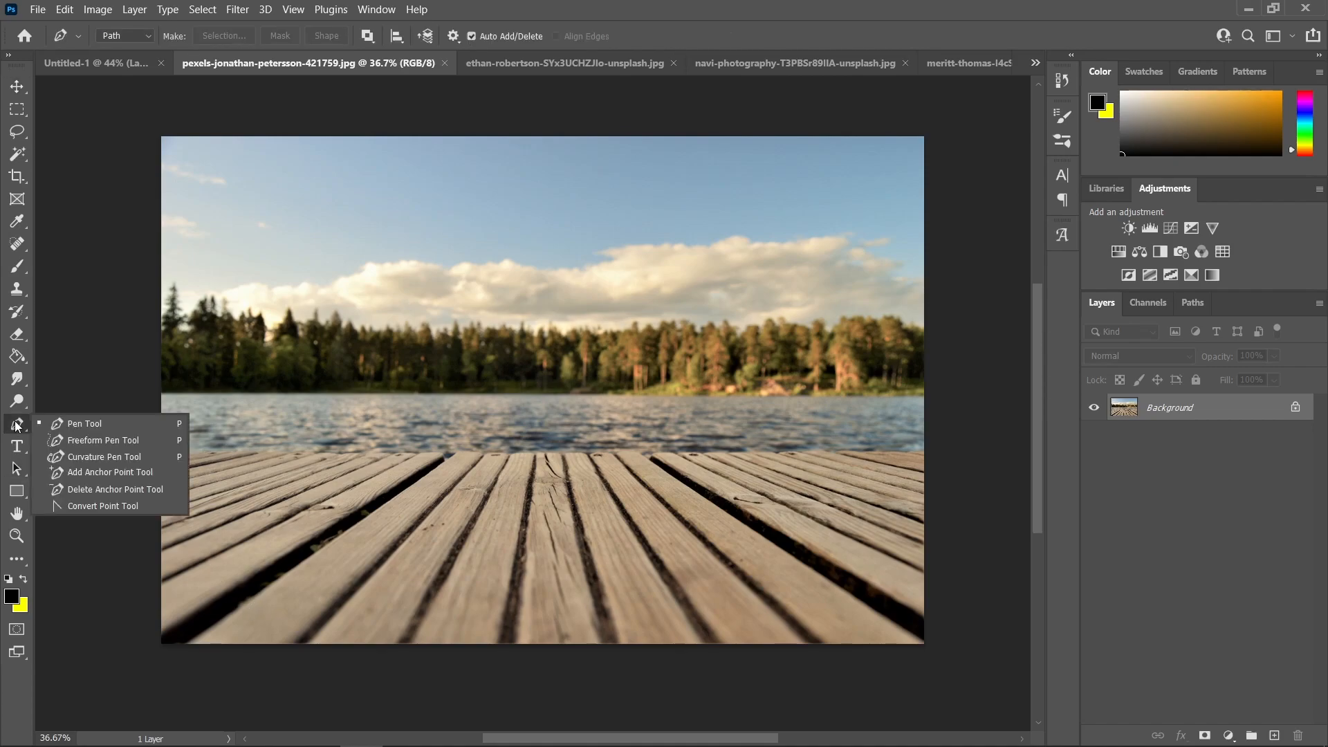
left_click(91, 422)
scroll(232, 593, "up", 8)
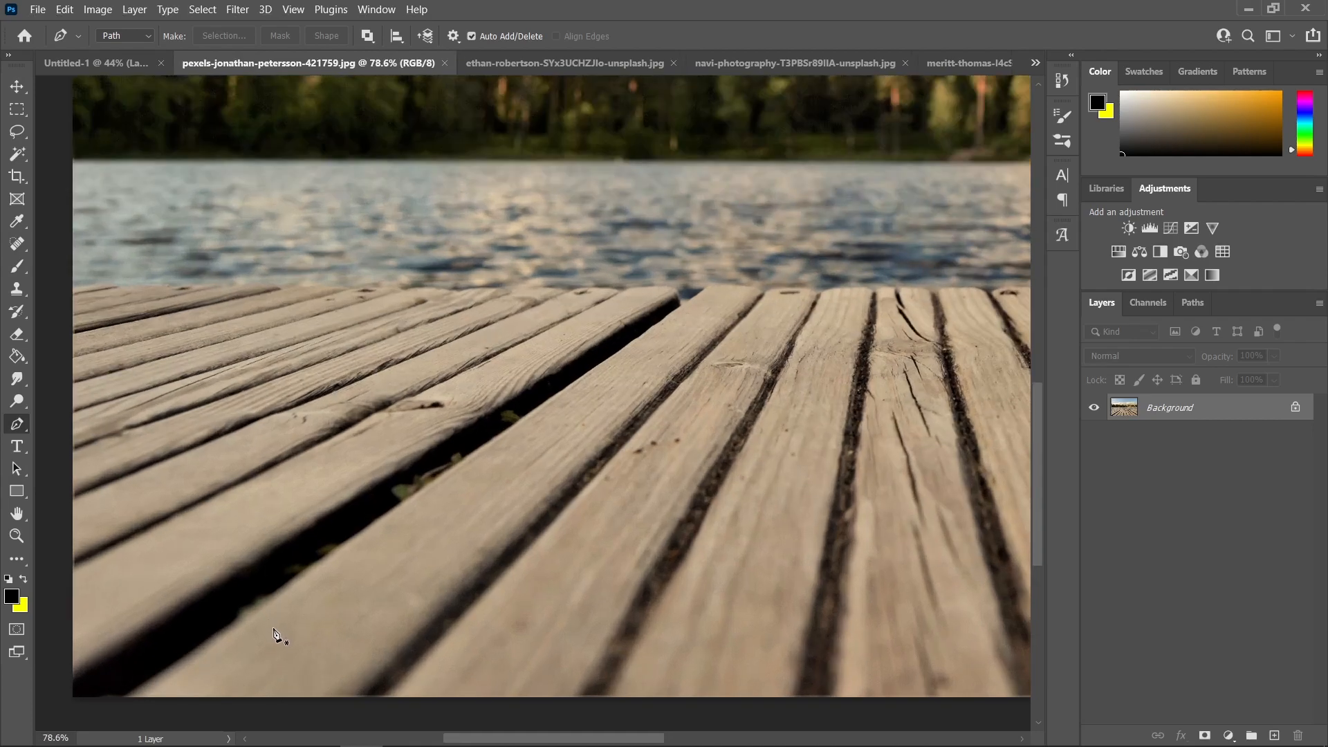
left_click_drag(281, 632, 484, 558)
scroll(585, 532, "down", 8)
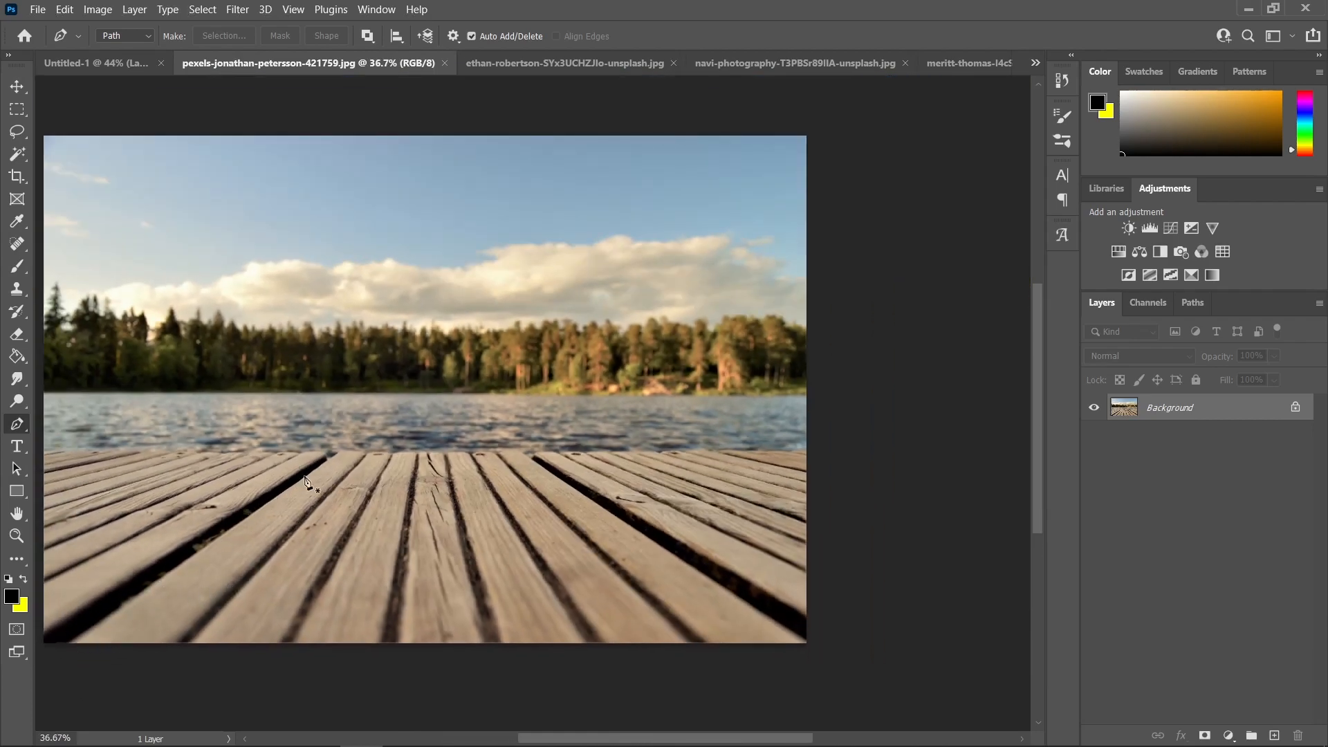
scroll(554, 535, "up", 2)
scroll(498, 553, "up", 7)
left_click(276, 658)
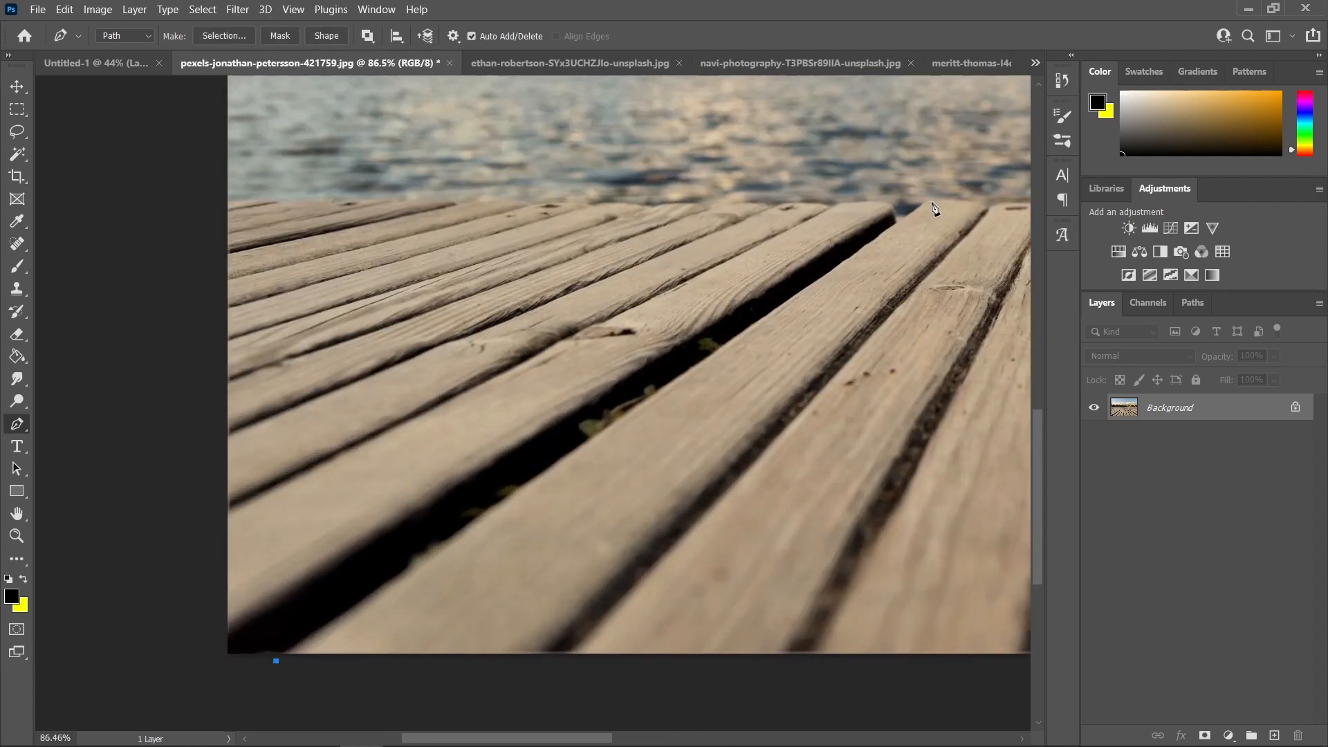
left_click(934, 200)
key("ctrl+z")
key("ctrl+z")
Step: Draw a straight Pen path along the right edge of the dock's wide left gap, from just below the photo to the planks' far end
scroll(288, 654, "up", 2)
left_click(288, 659)
scroll(291, 654, "down", 4)
left_click(743, 293)
scroll(495, 519, "up", 2)
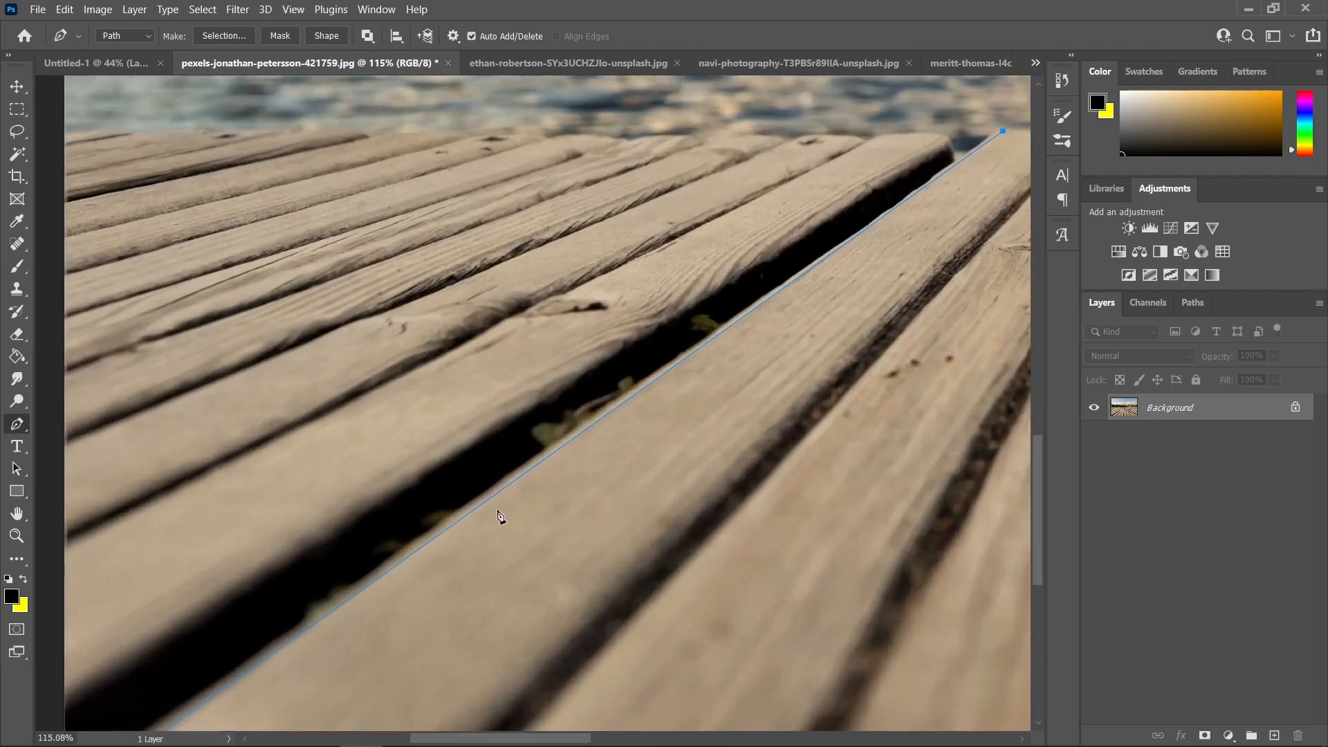
scroll(721, 303, "up", 2)
scroll(515, 440, "up", 2)
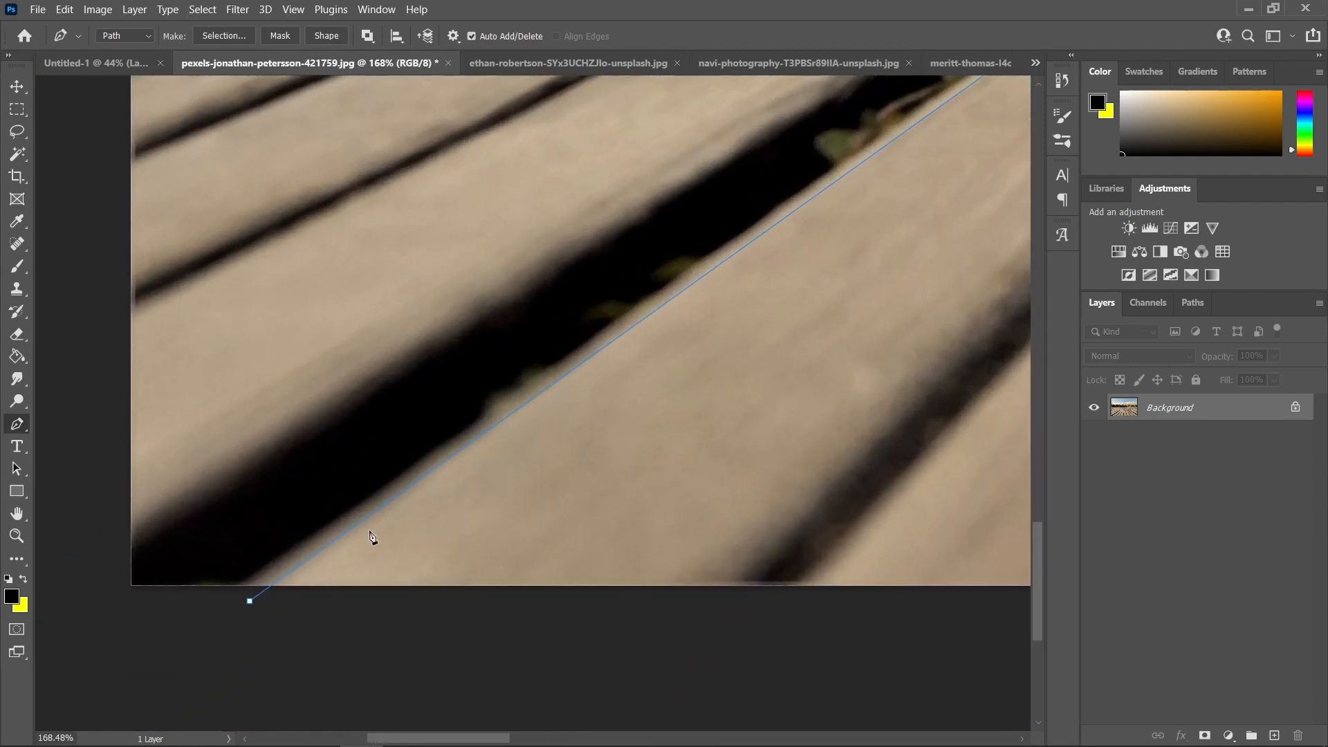
scroll(388, 509, "up", 1)
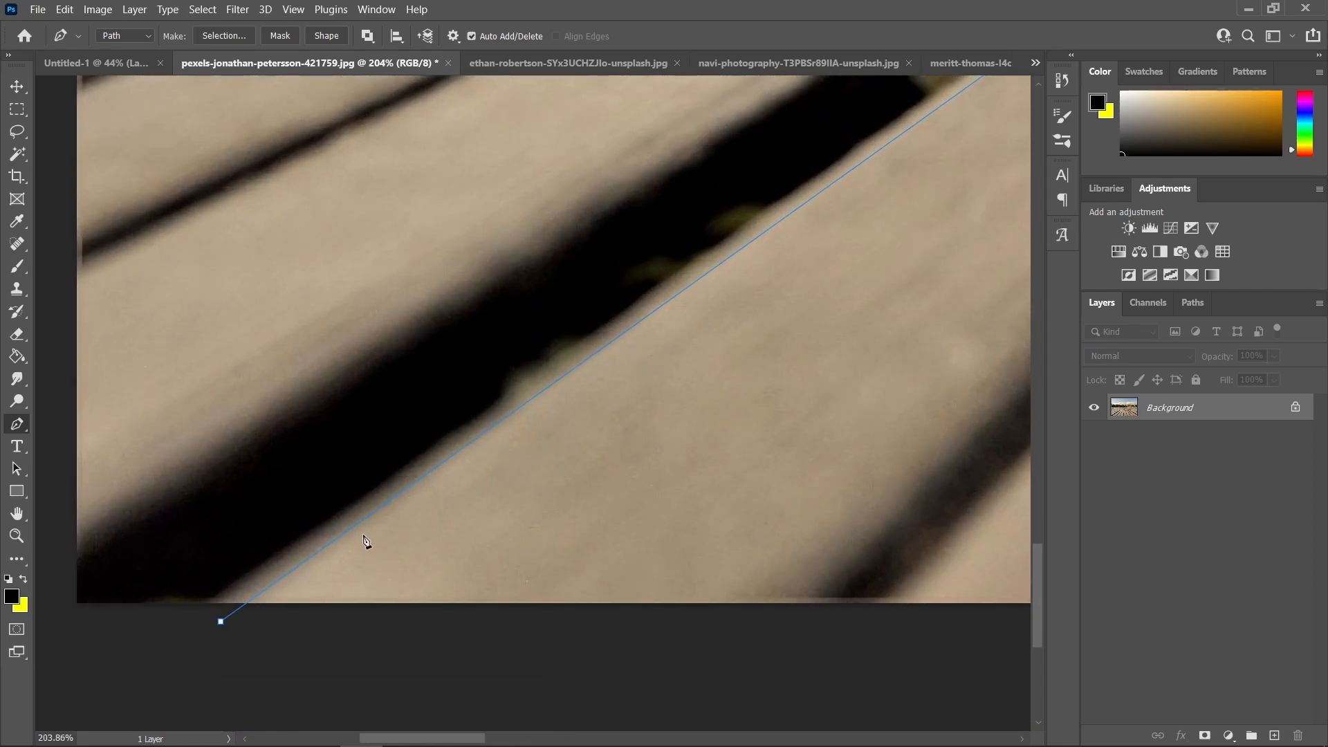
left_click_drag(530, 368, 534, 393)
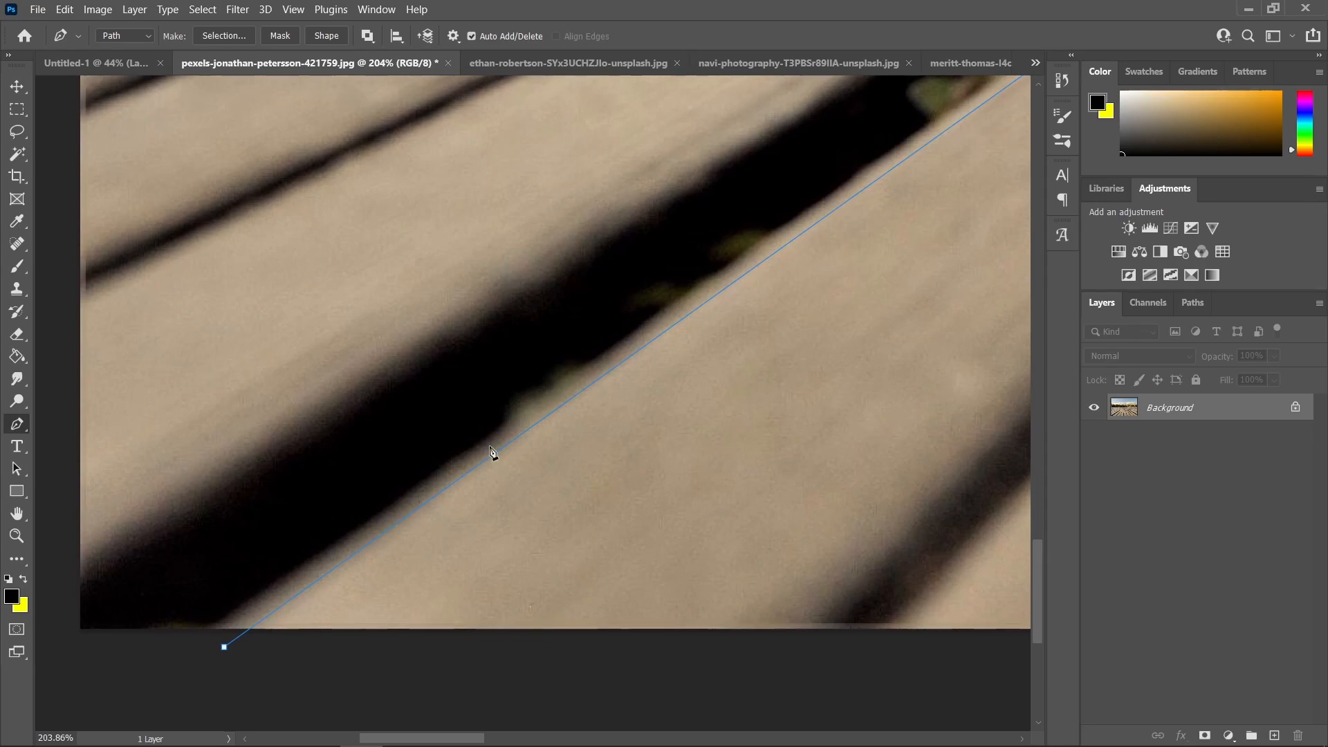
scroll(503, 452, "down", 2)
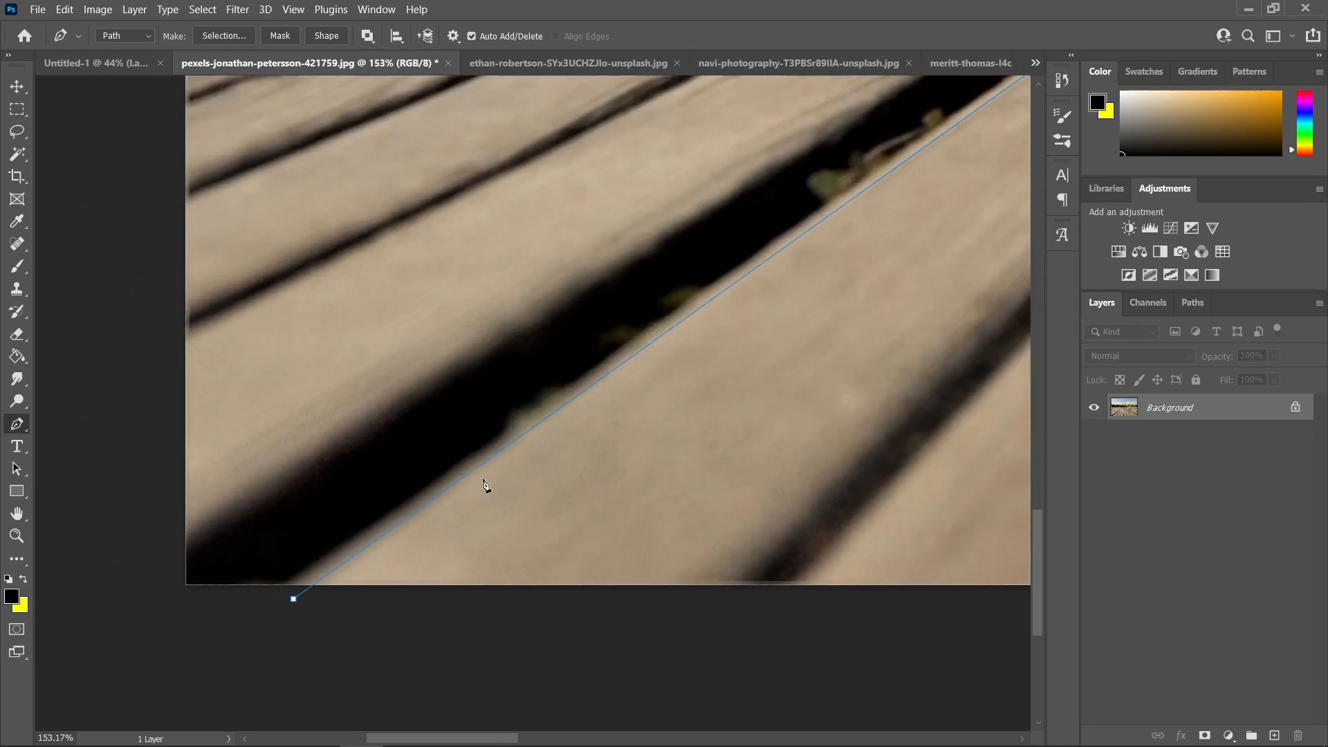
Step: Continue the Pen path along the far ends of the middle planks, curving into the dips where the gaps meet the water
left_click_drag(731, 300, 566, 392)
scroll(836, 230, "down", 5)
scroll(590, 394, "up", 6)
scroll(389, 371, "up", 5)
left_click(389, 371)
left_click(626, 386)
left_click(871, 356)
left_click_drag(871, 356, 704, 343)
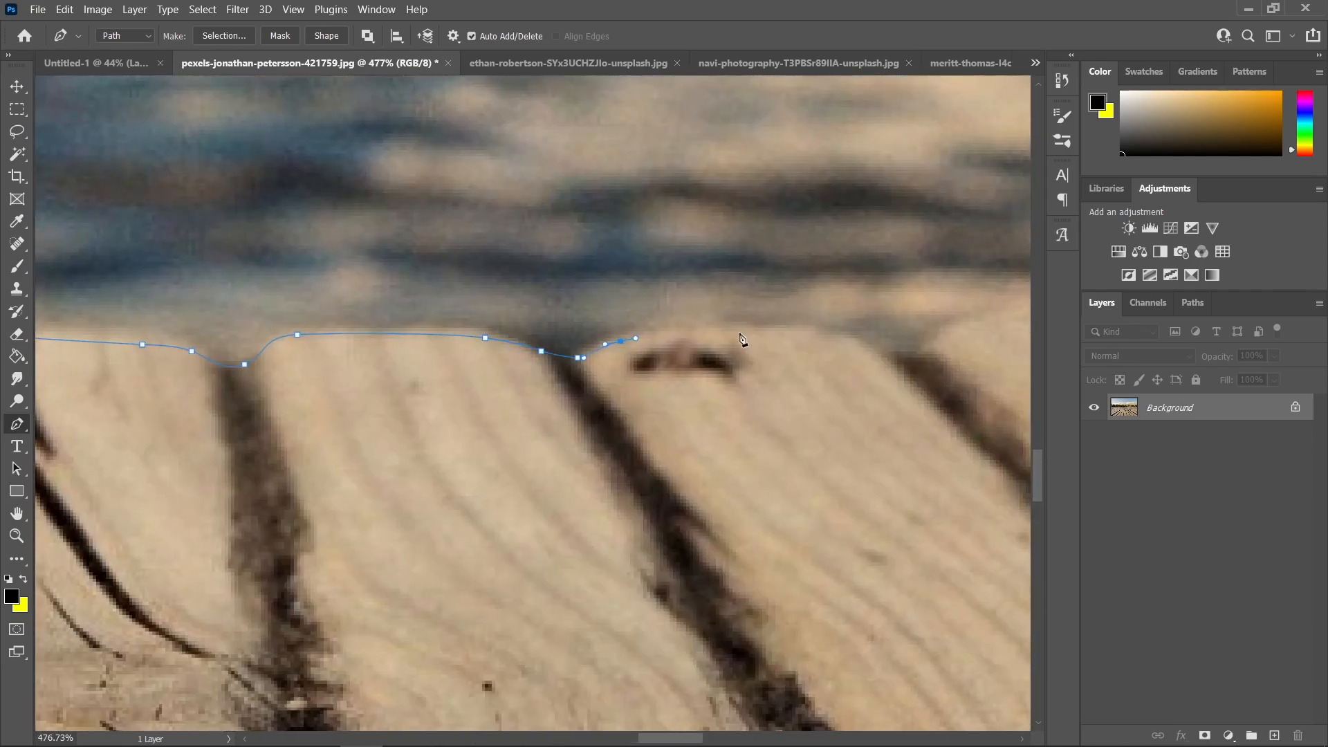
left_click(889, 326)
left_click_drag(888, 326, 443, 388)
Step: Extend the path along the remaining plank ends to the photo's right edge and straight down to just below the photo
left_click(726, 401)
left_click_drag(726, 401, 609, 415)
left_click(608, 416)
left_click(711, 400)
scroll(718, 407, "down", 5)
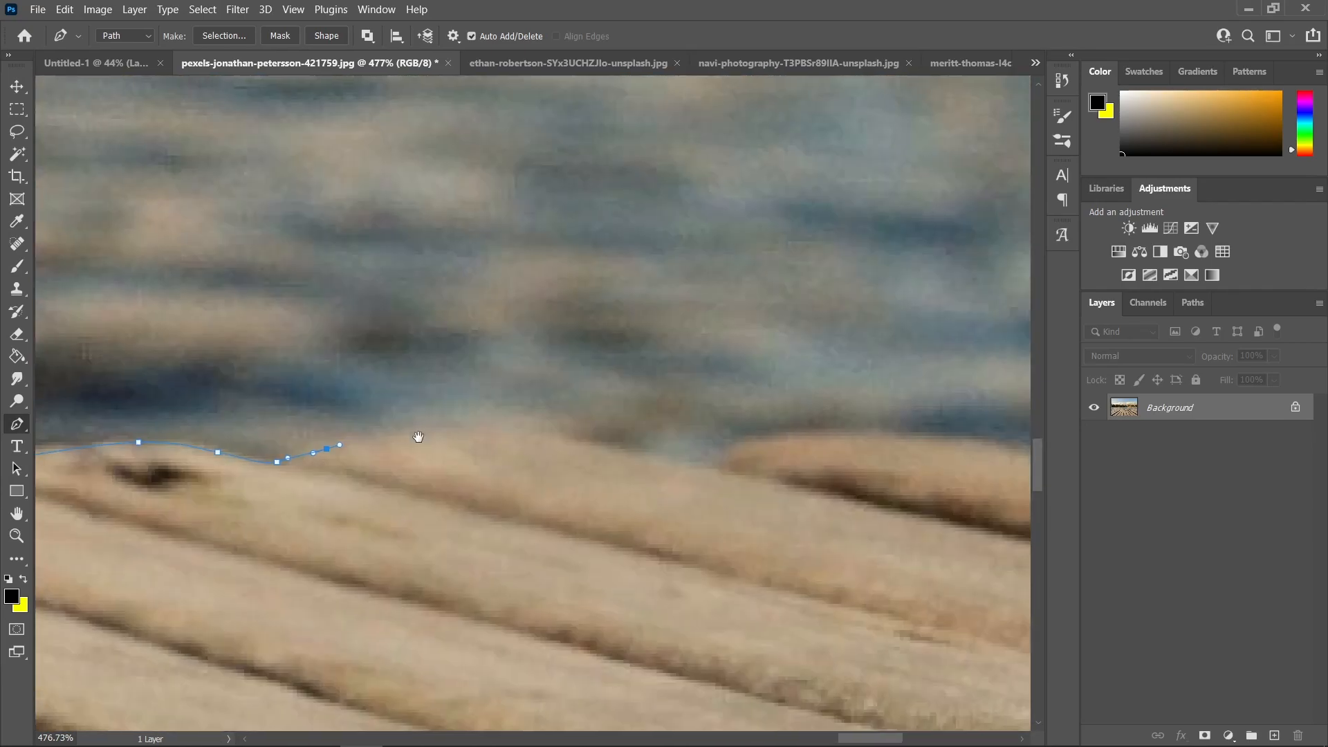
scroll(747, 492, "down", 6)
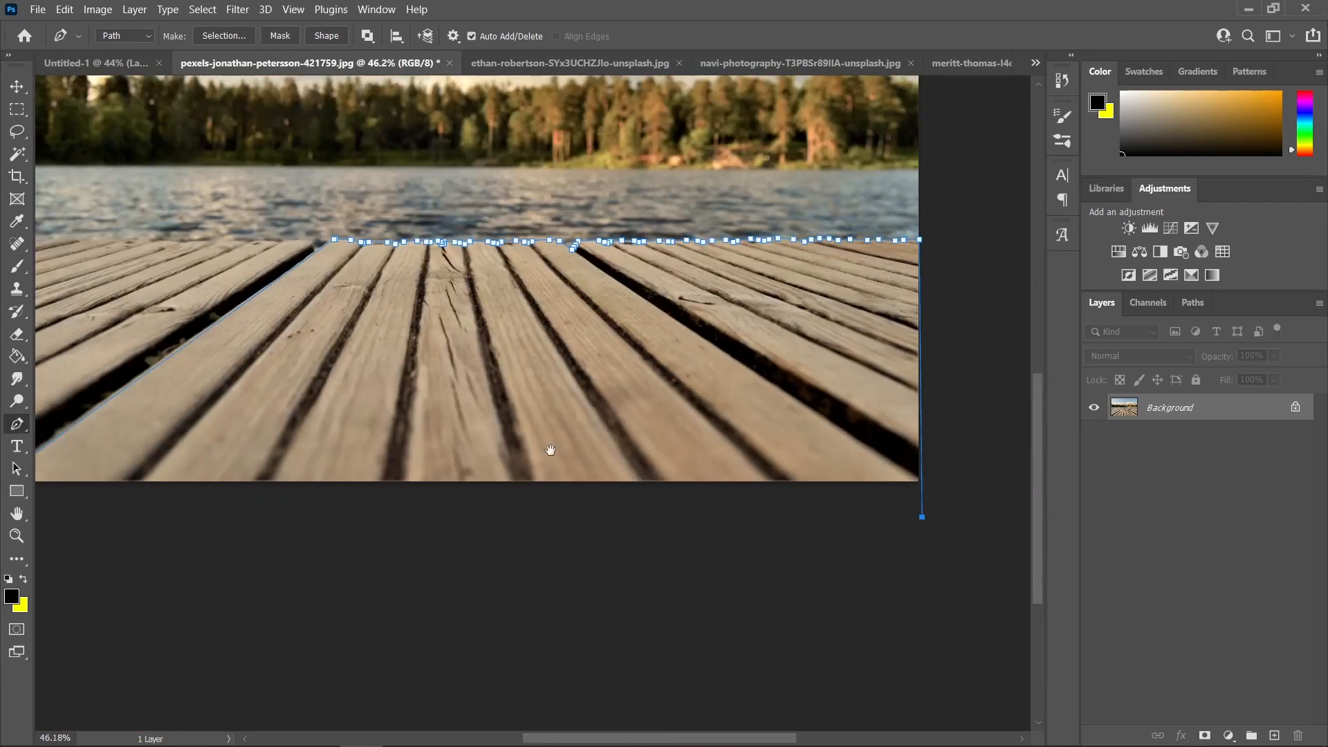
Step: Turn the closed dock path into a new anti-aliased selection with a 1-pixel feather radius
right_click(618, 484)
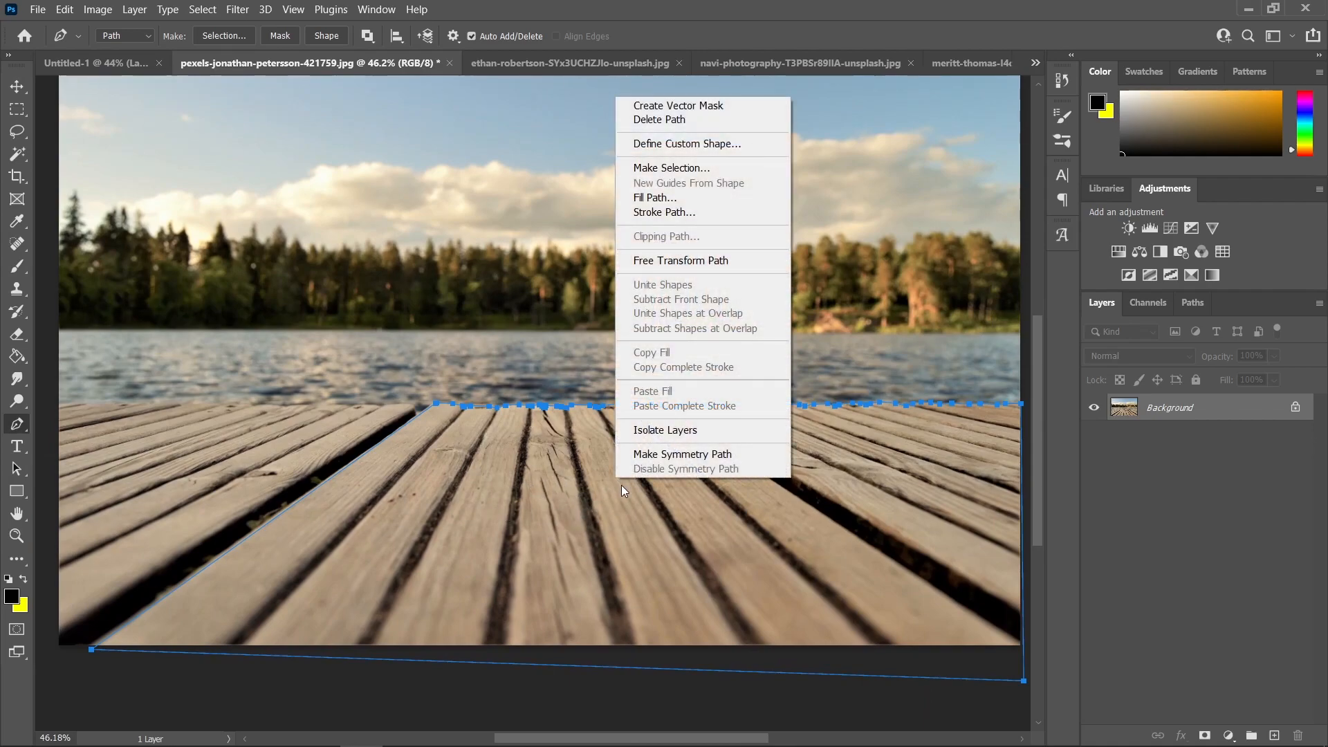
left_click(717, 167)
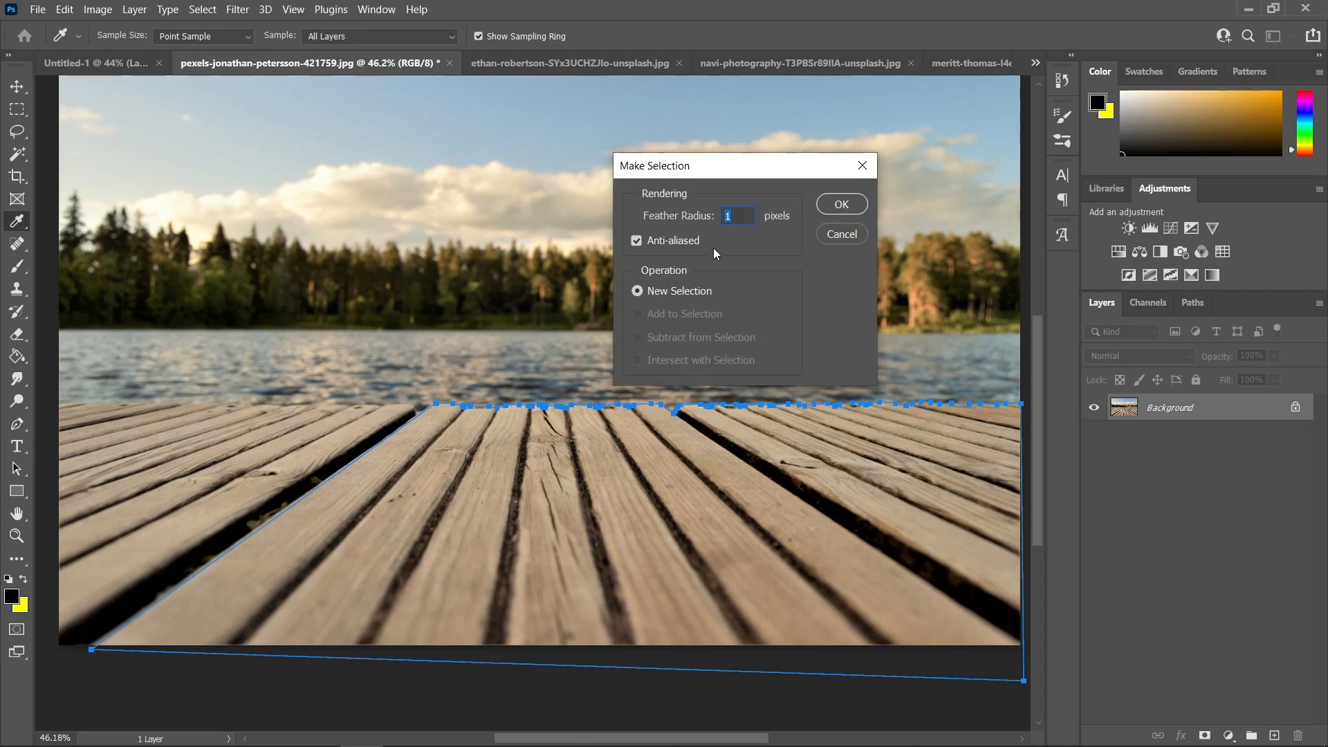
left_click(852, 207)
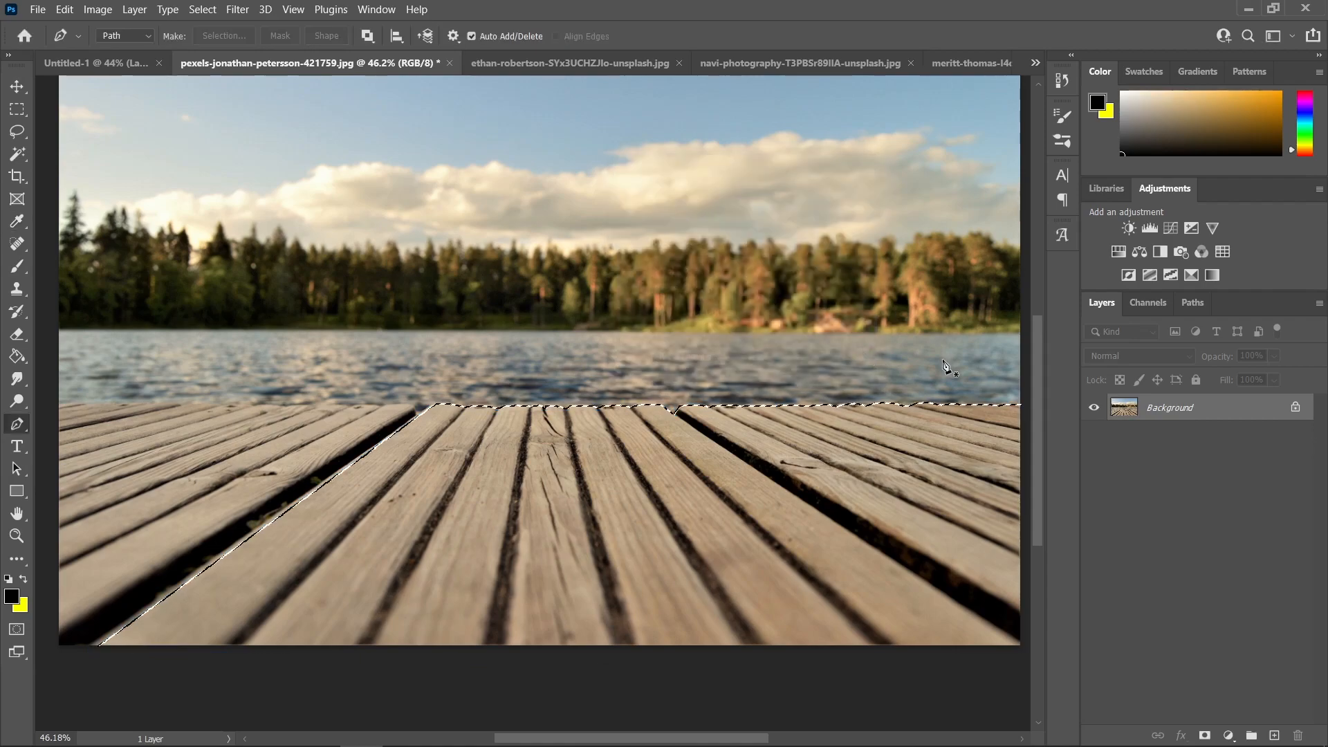
Step: Copy the selected dock to its own layer as a smart object and add it to the Untitled-1 document
key("ctrl+j")
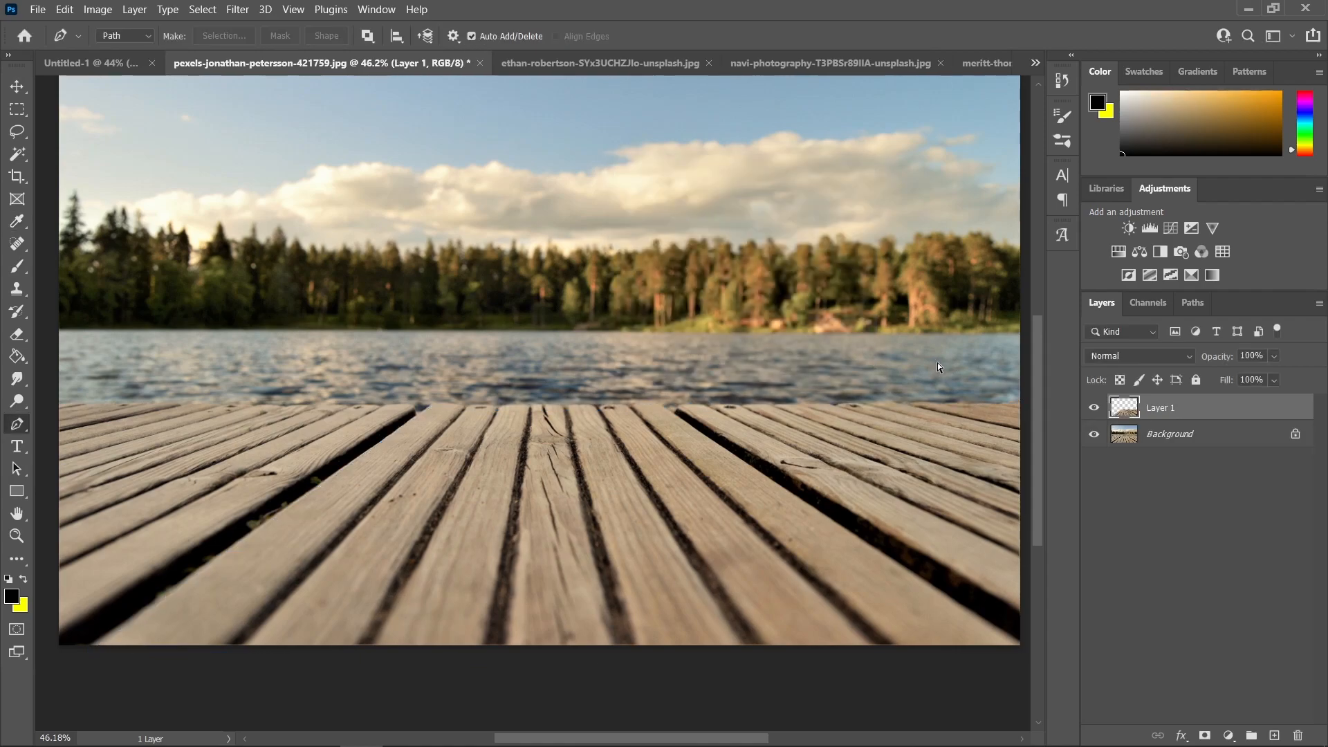
right_click(1188, 419)
left_click(1055, 261)
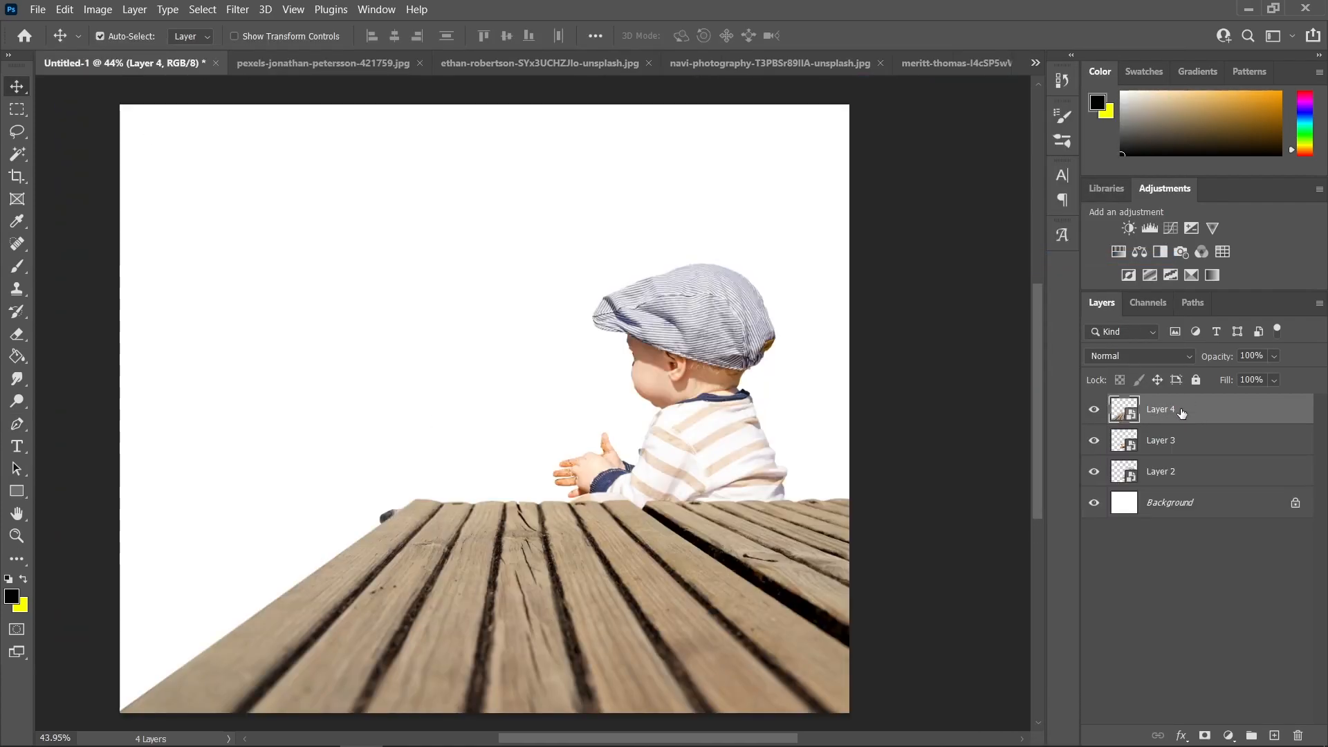
Step: Move the dock layer beneath the baby and corgi layers, and shift the dock to the right under the two subjects
left_click_drag(1182, 413, 1176, 488)
left_click_drag(472, 665, 583, 674)
scroll(788, 664, "down", 3)
scroll(803, 631, "up", 3)
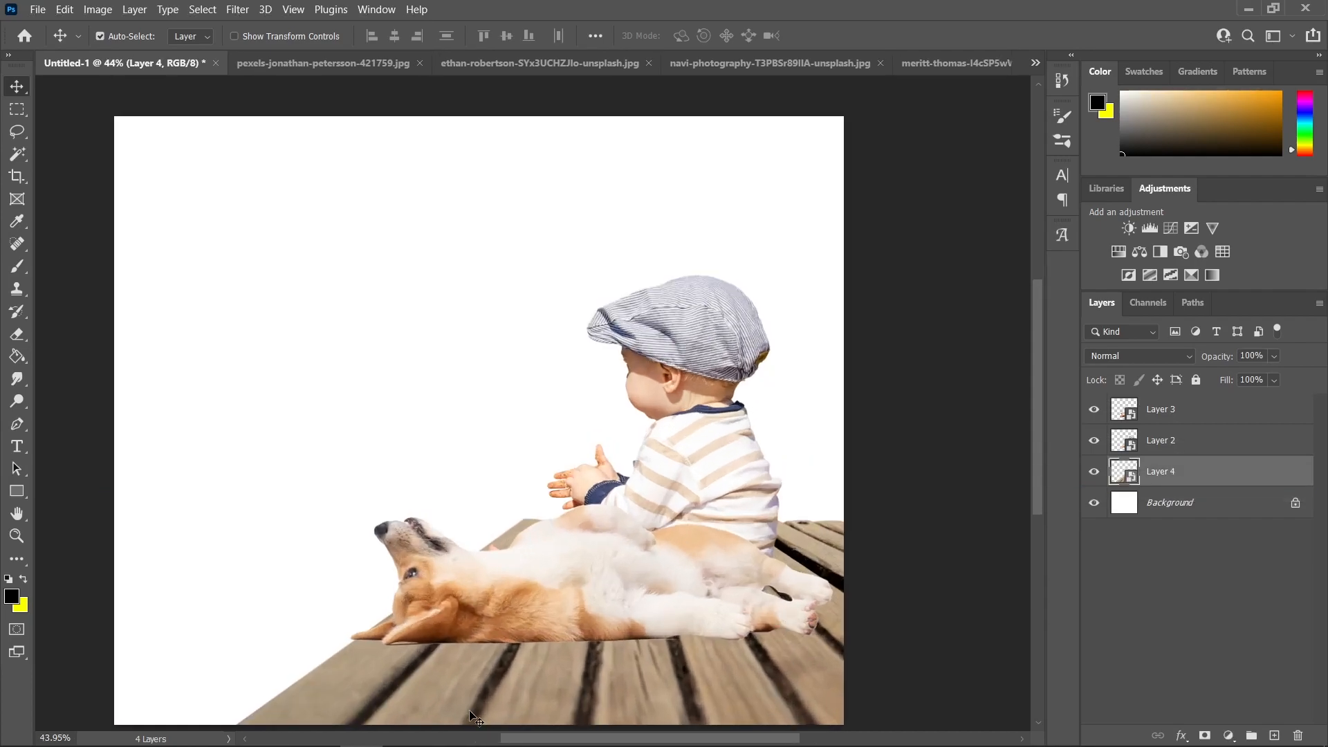
scroll(757, 517, "down", 1)
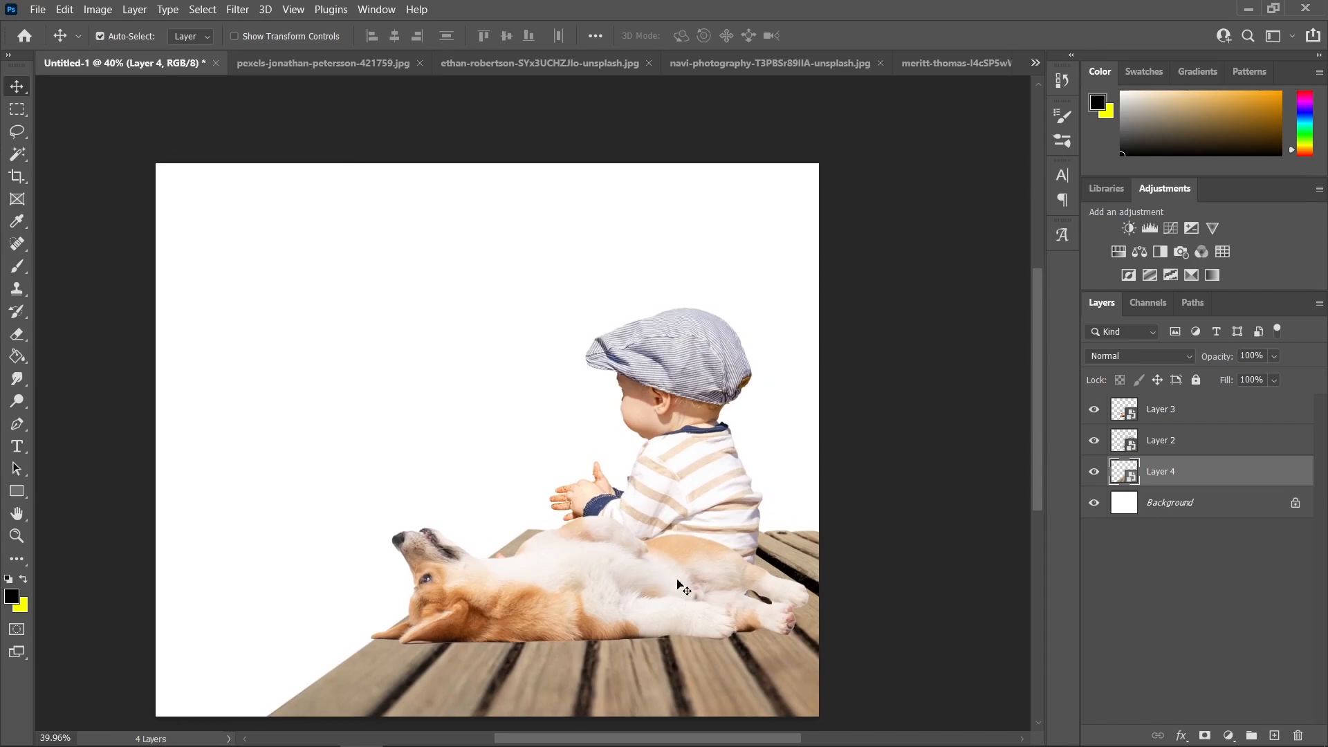
scroll(775, 571, "down", 1)
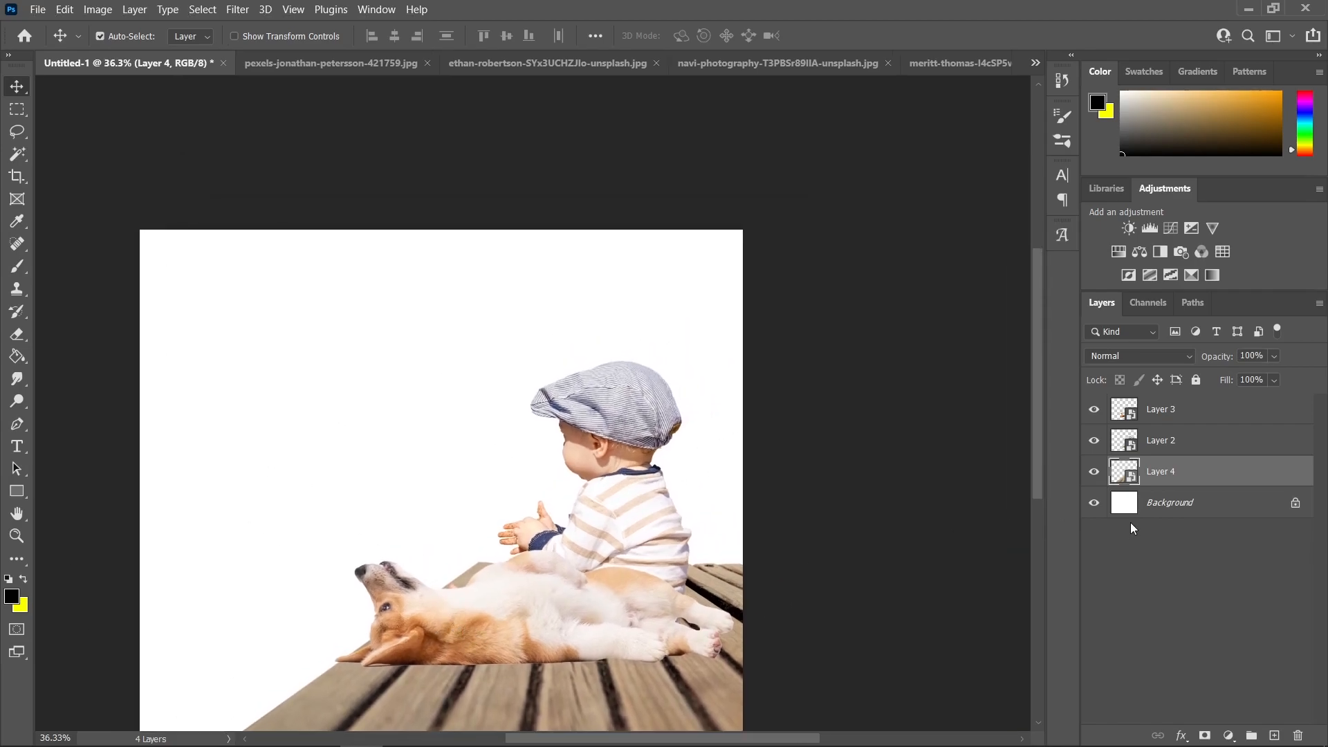
Step: Switch to the ethan-robertson sunglasses photo and marquee-select its upper-left area, from the sky corner down to the sand around the sunglasses
left_click(548, 64)
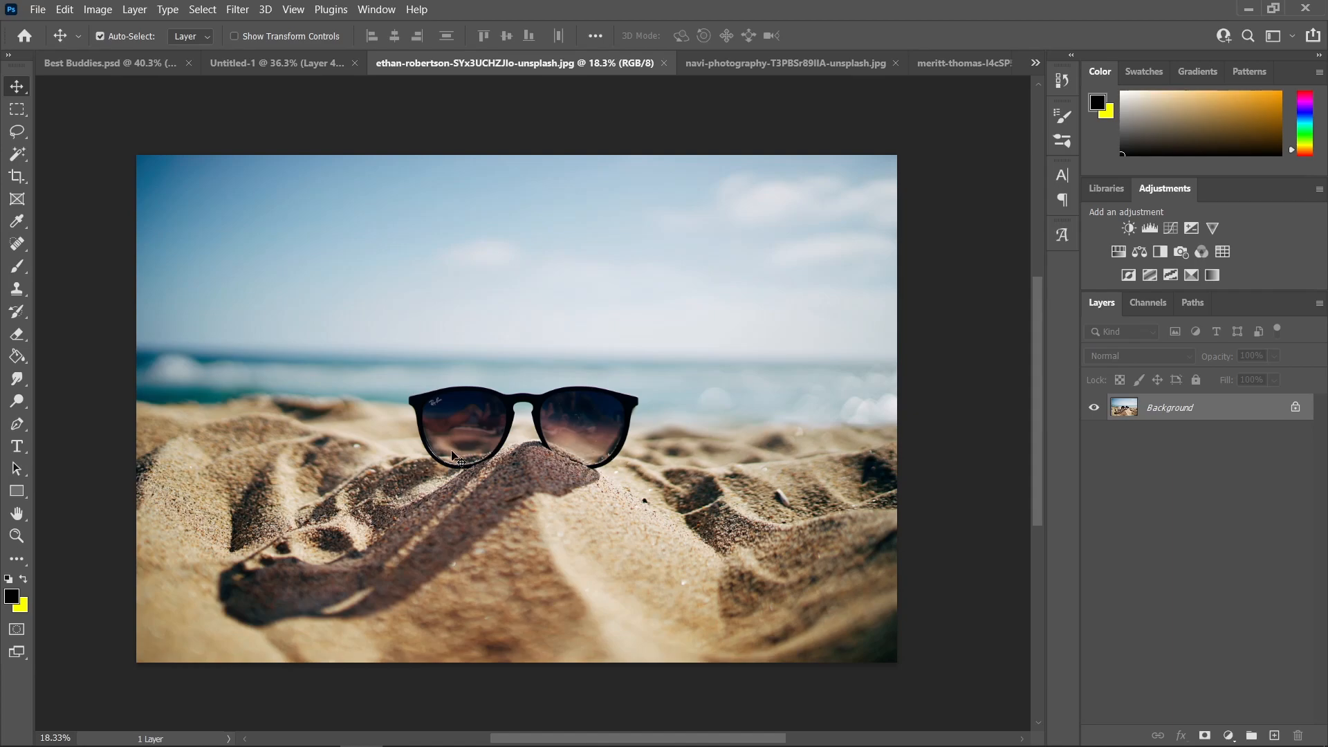
left_click(17, 110)
right_click(9, 105)
left_click(62, 105)
right_click(5, 112)
left_click(111, 108)
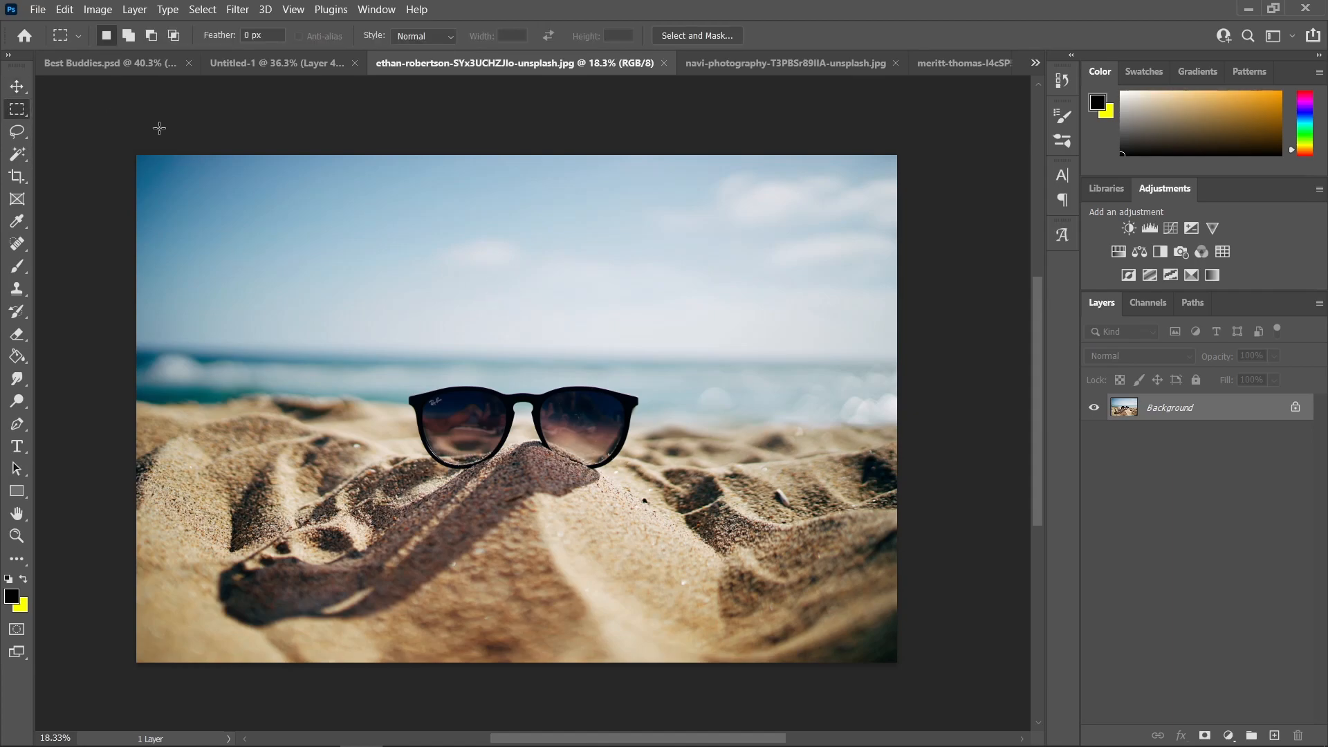
left_click_drag(137, 155, 576, 452)
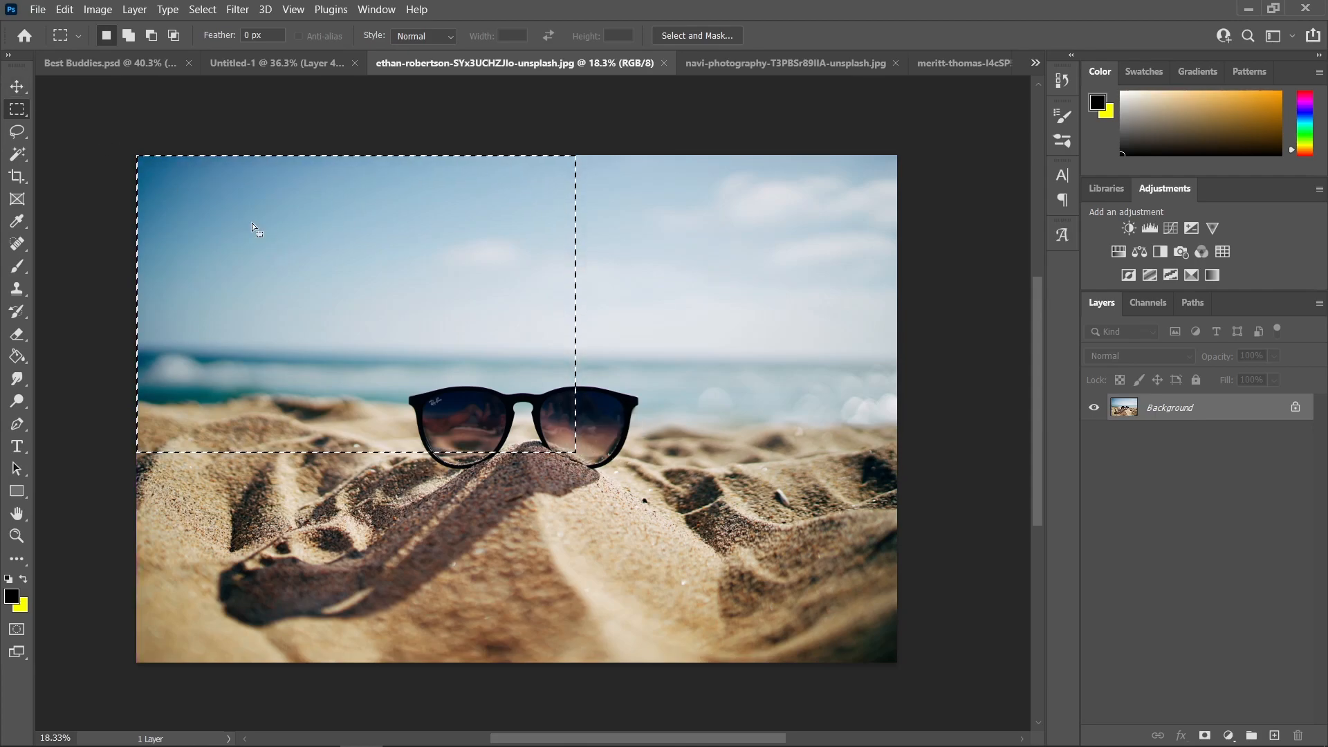
Step: Copy the selected beach area to its own layer as a smart object and move it into the Untitled-1 document
key("v")
key("ctrl+j")
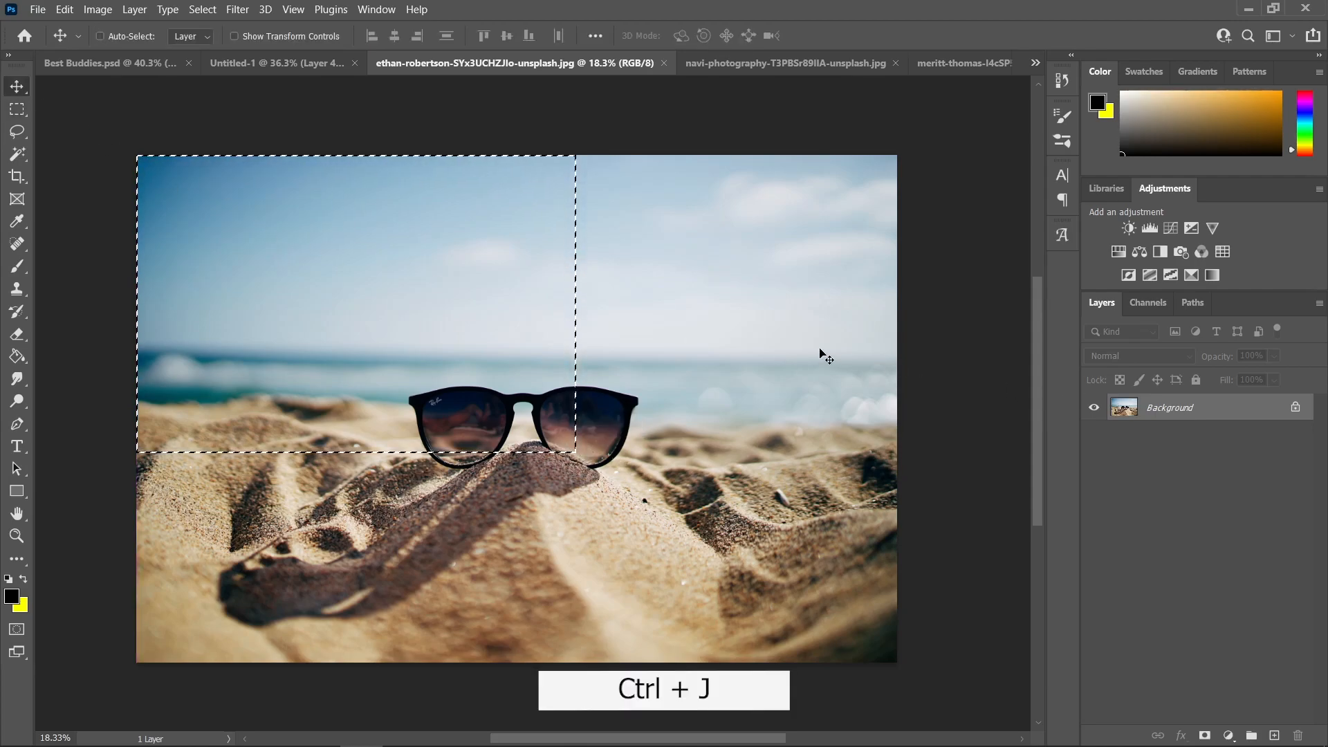
right_click(1182, 416)
left_click(1065, 266)
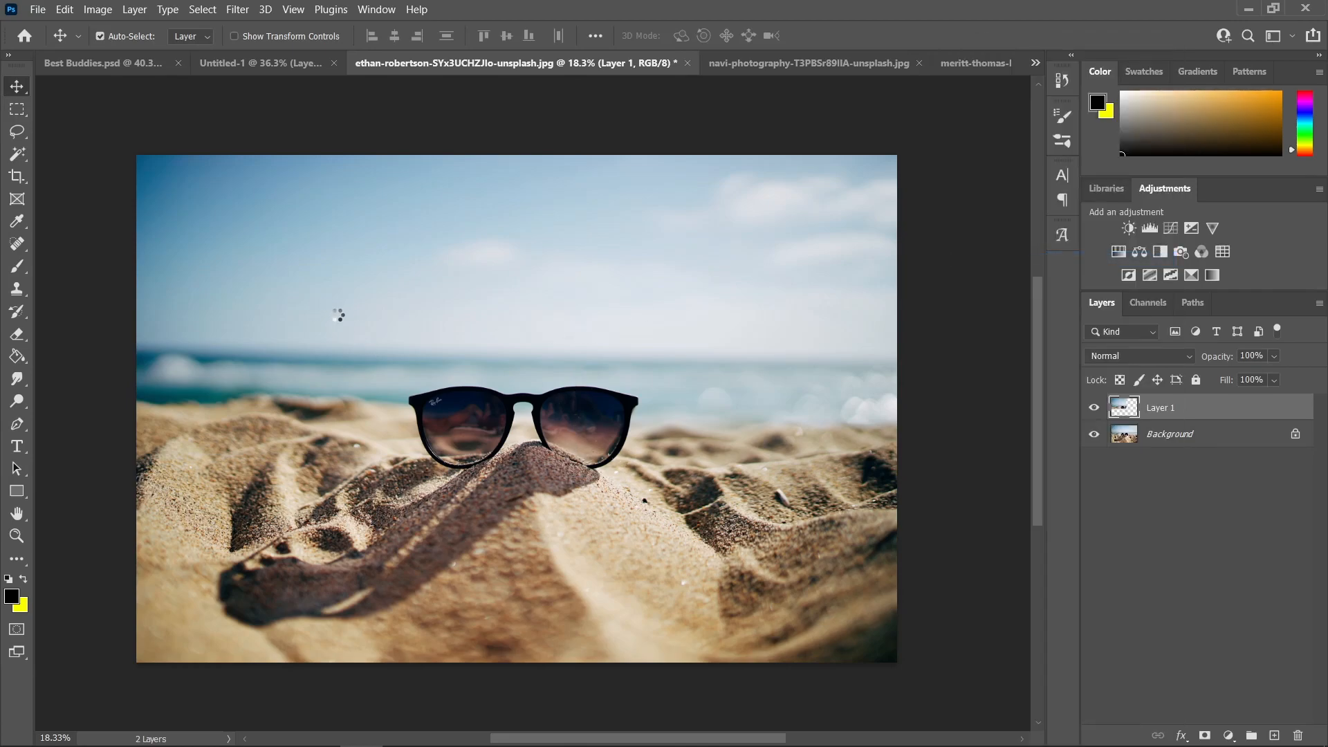
left_click_drag(341, 317, 231, 47)
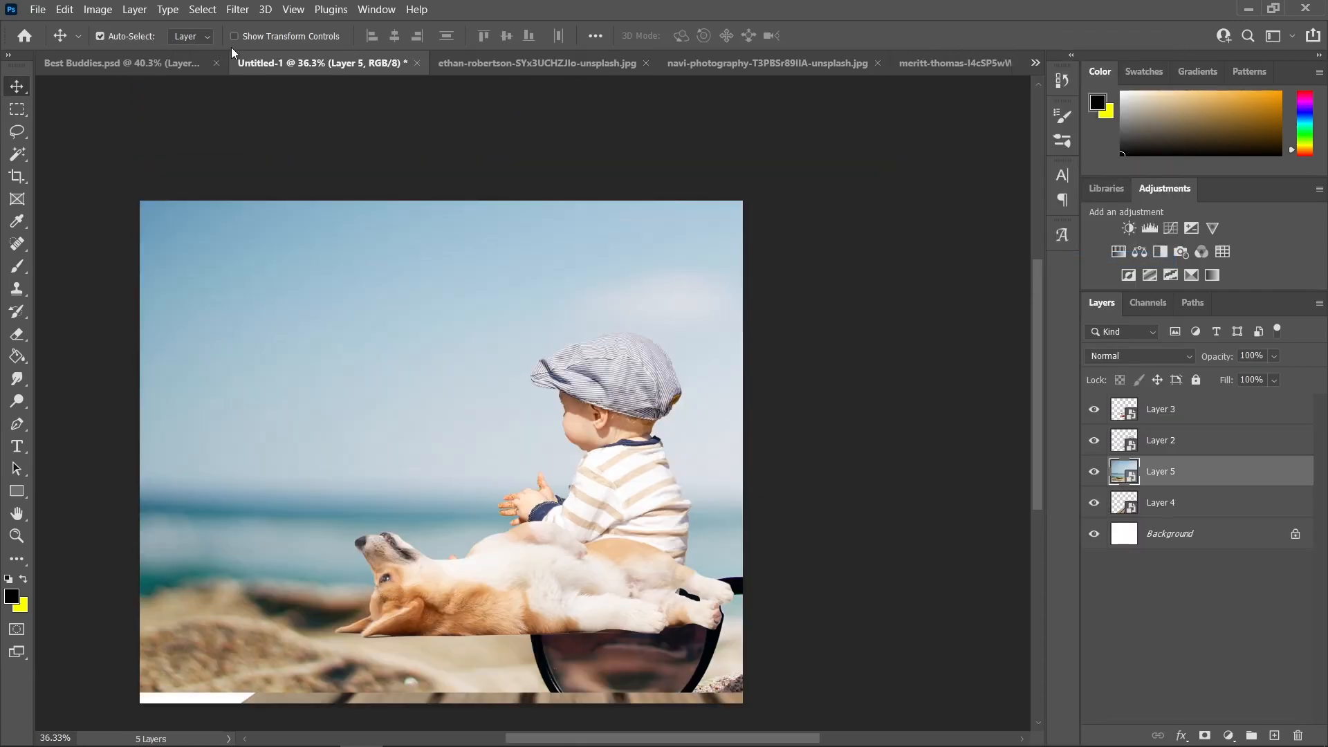
Step: Place the beach layer beneath the dock layer and shift it left so the sunglasses fall behind the dock and corgi
left_click_drag(420, 266, 392, 326)
left_click_drag(1223, 485, 1212, 509)
left_click_drag(438, 405, 355, 425)
scroll(419, 398, "up", 1)
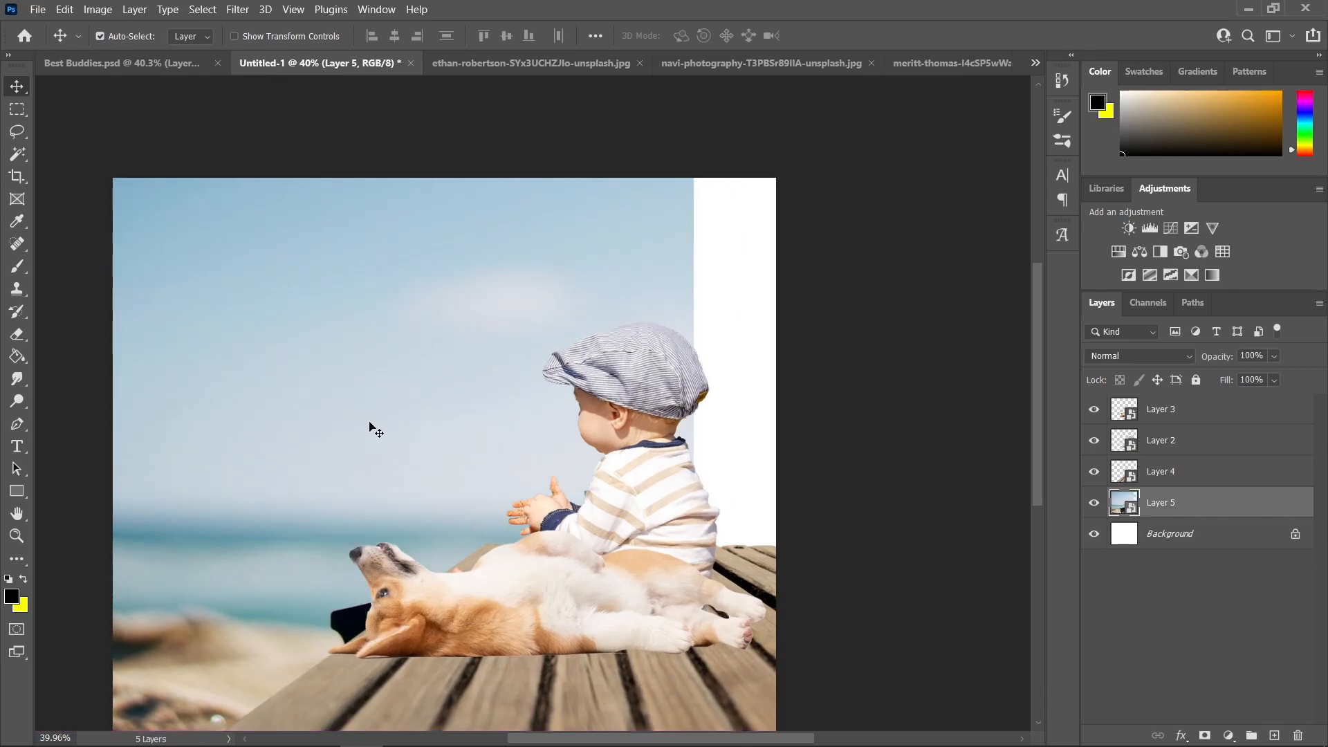
Step: Stretch the beach layer horizontally with Free Transform to reach the canvas's right edge, and apply it
key("ctrl+t")
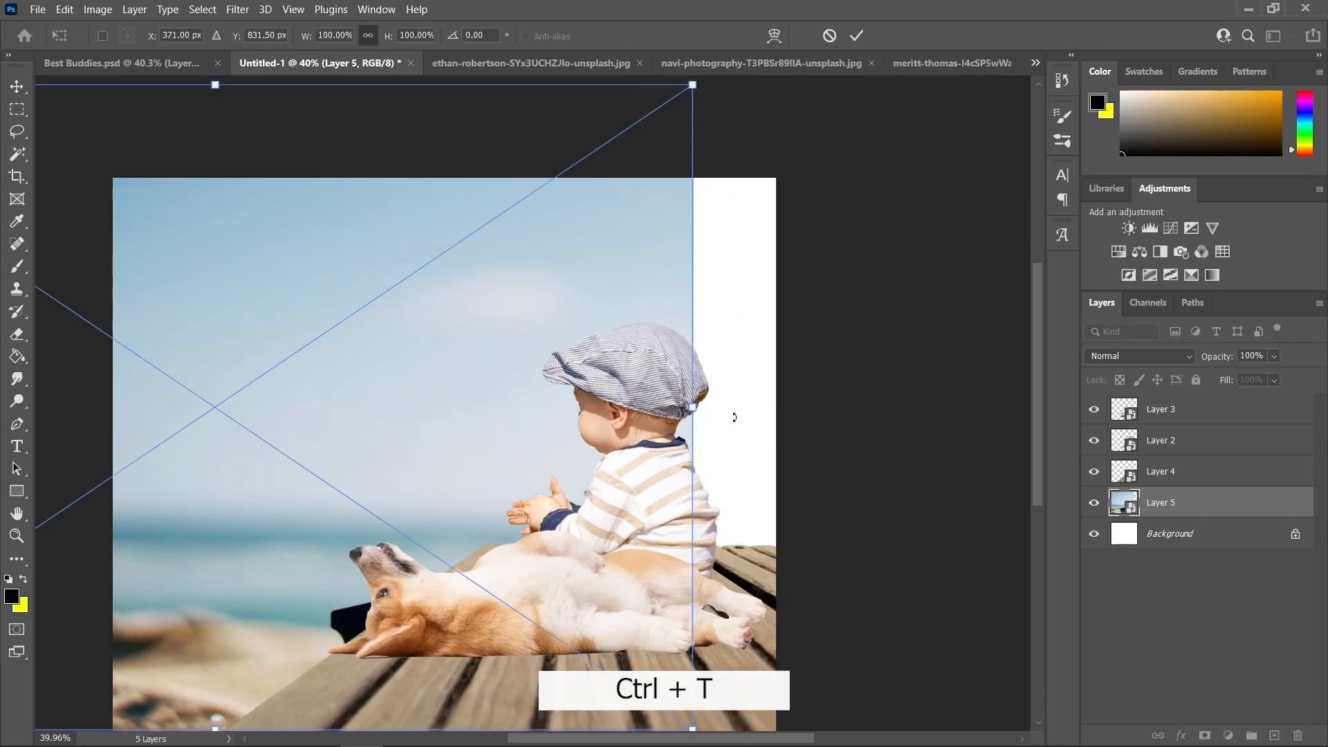
scroll(702, 421, "down", 2)
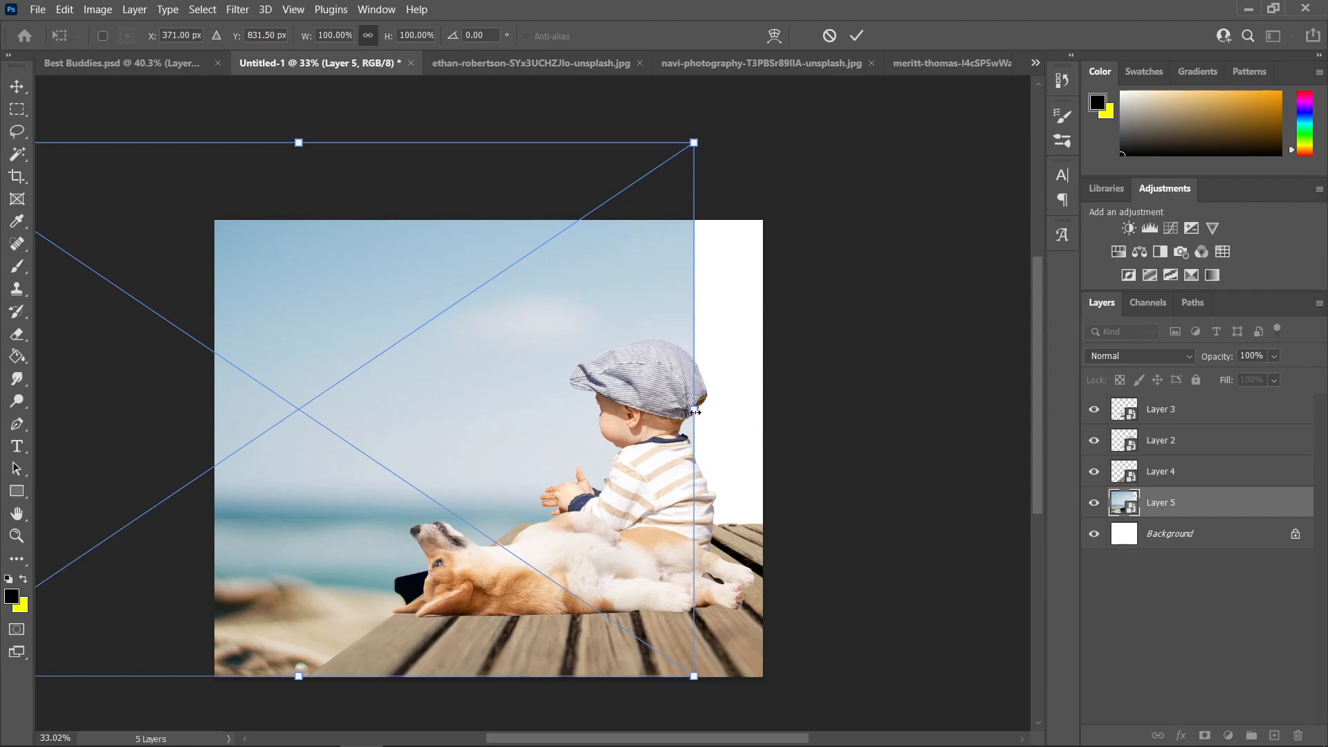
left_click_drag(697, 411, 764, 411)
left_click(16, 88)
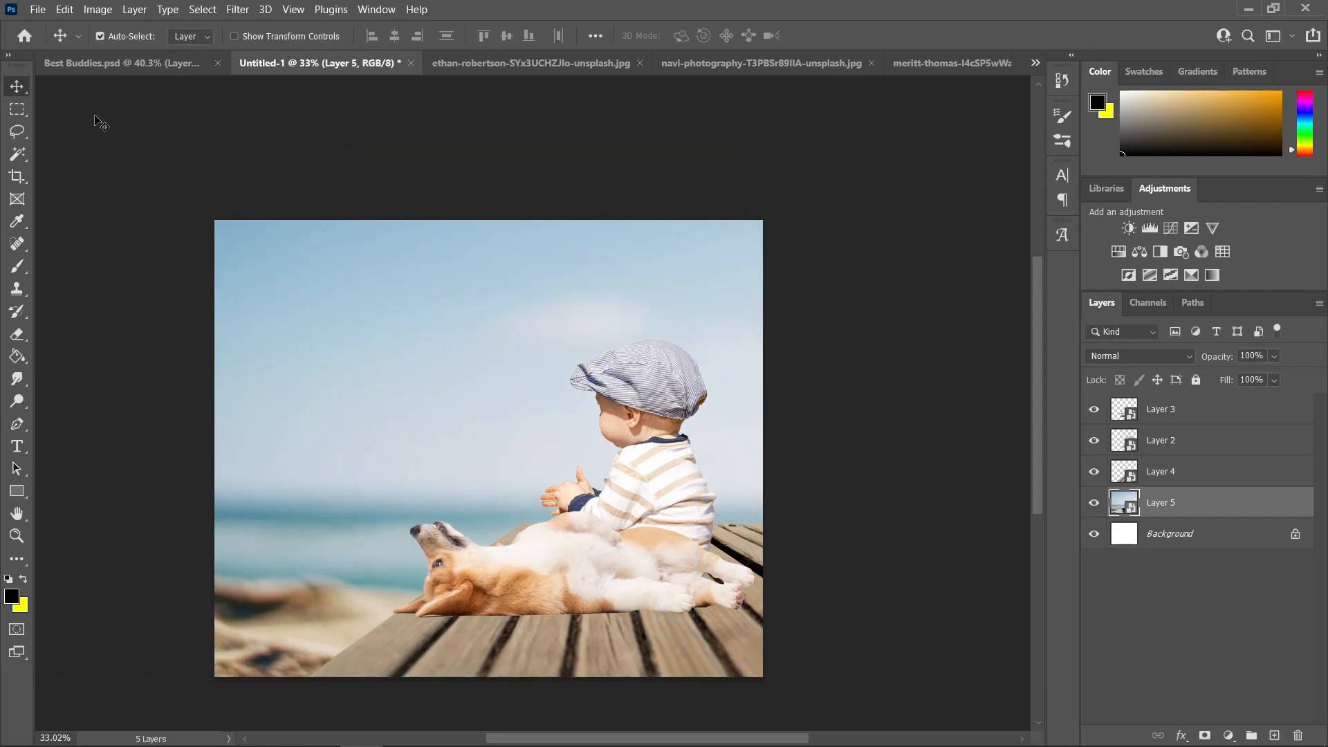
scroll(484, 330, "down", 3)
scroll(290, 338, "up", 4)
scroll(492, 415, "down", 2)
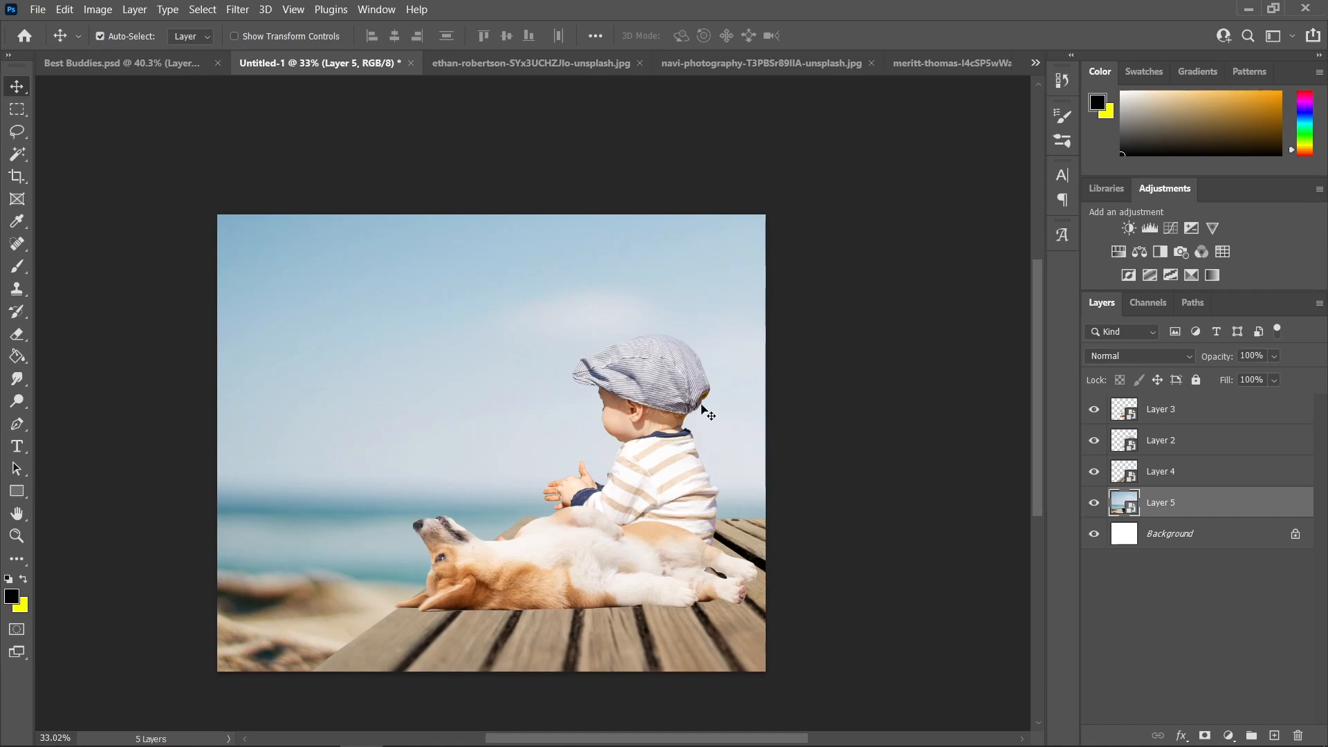
left_click_drag(667, 335, 641, 327)
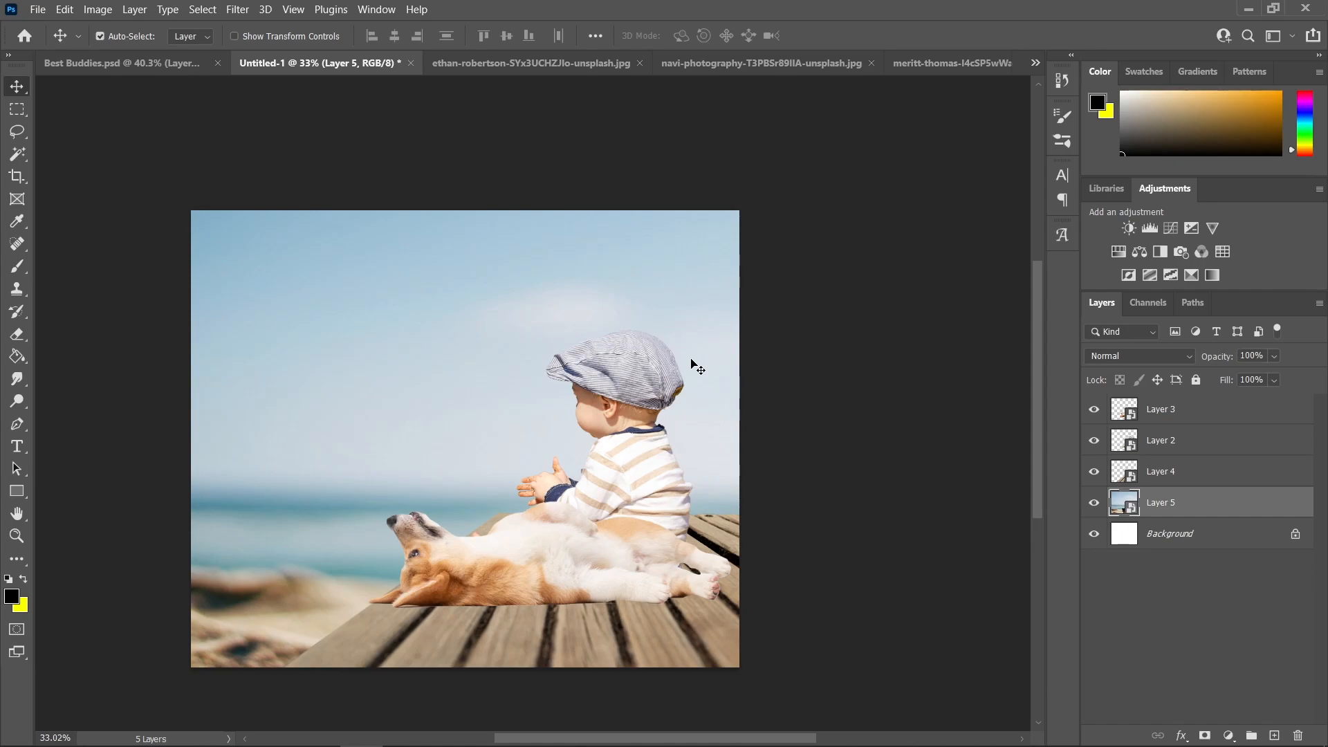
scroll(655, 403, "up", 1)
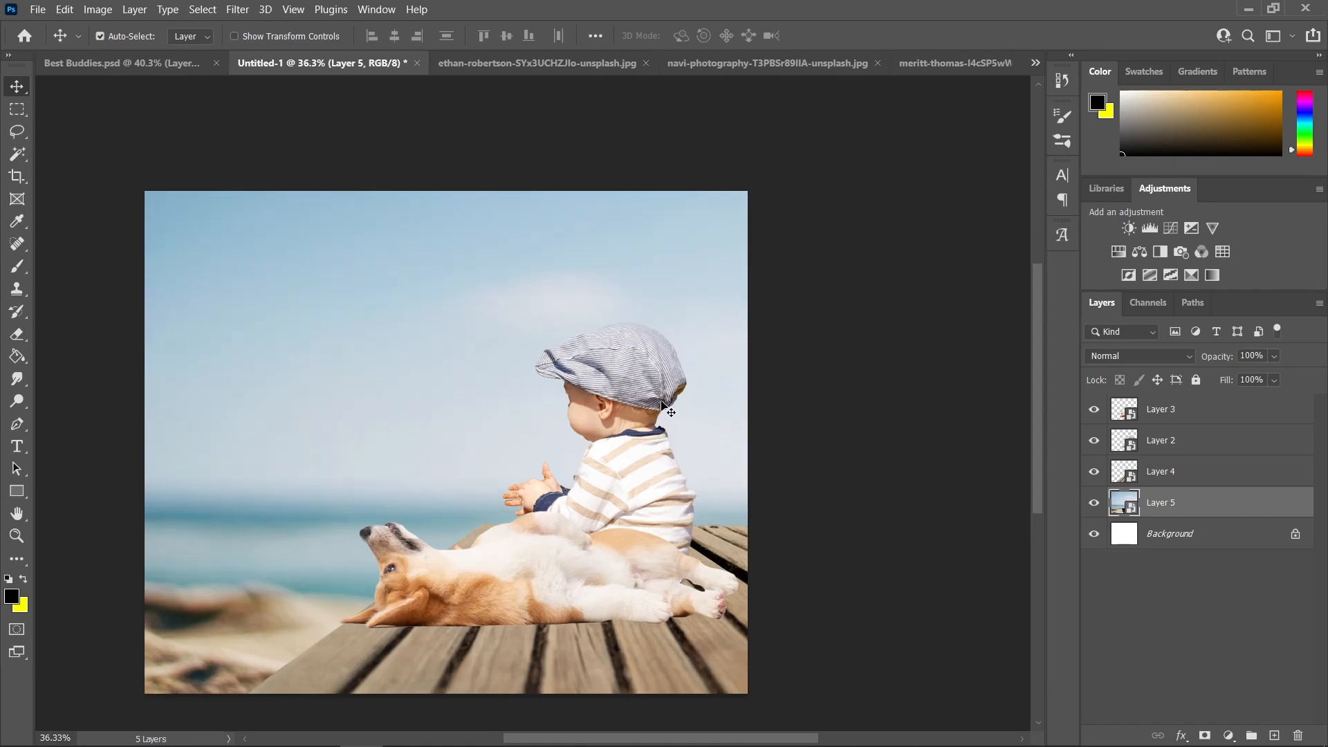
Step: Close the ethan-robertson sunglasses photo without saving its changes and return to the Untitled-1 document
left_click(537, 61)
left_click(687, 63)
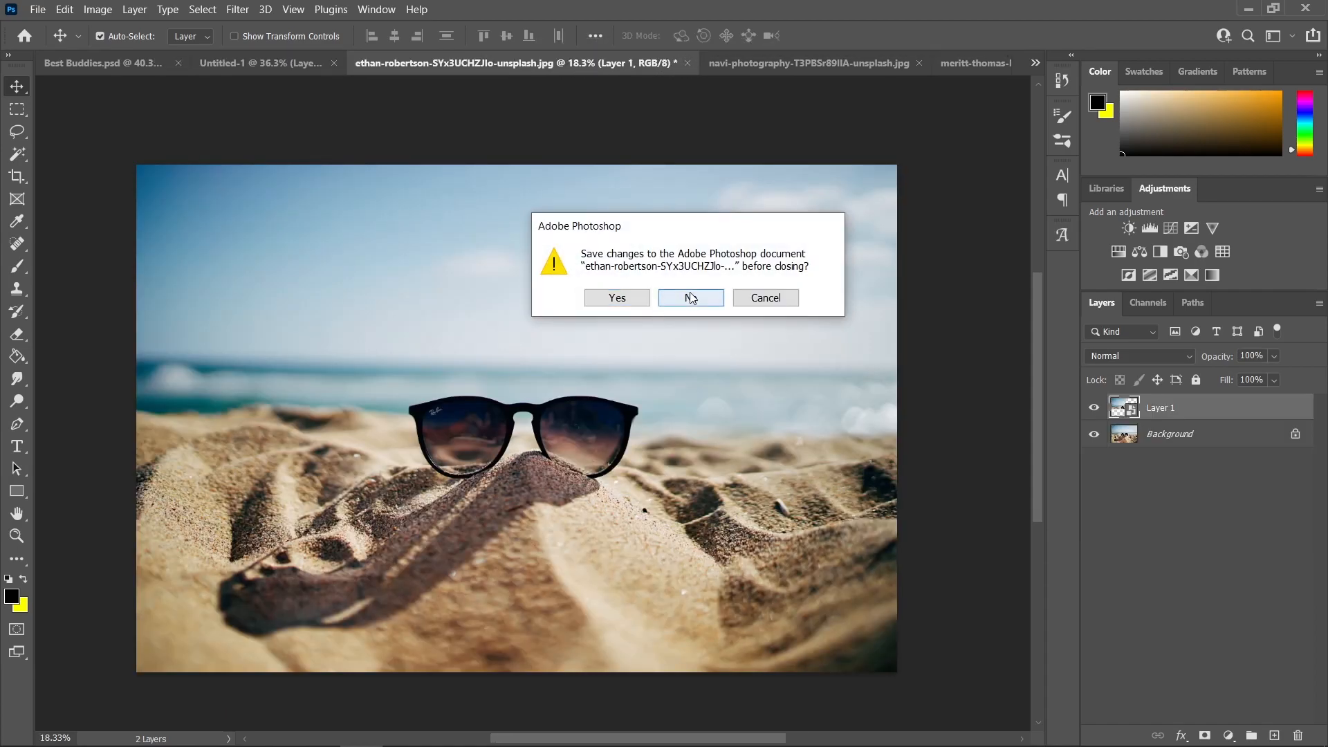
left_click(691, 297)
left_click(579, 60)
left_click(349, 63)
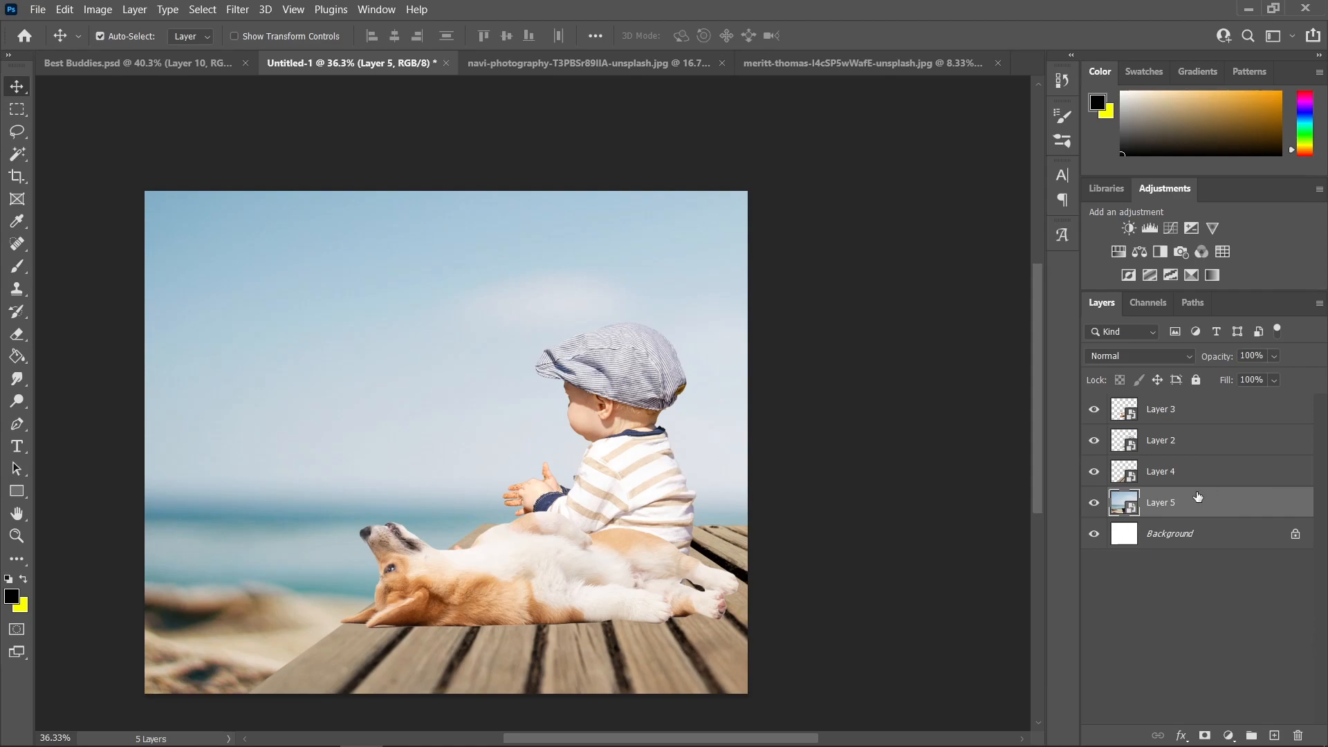
Step: Rename the beach layer "background" and the dock layer "wooden bridge"
left_click(1094, 503)
left_click(1094, 503)
double_click(1162, 502)
type("background")
double_click(1169, 471)
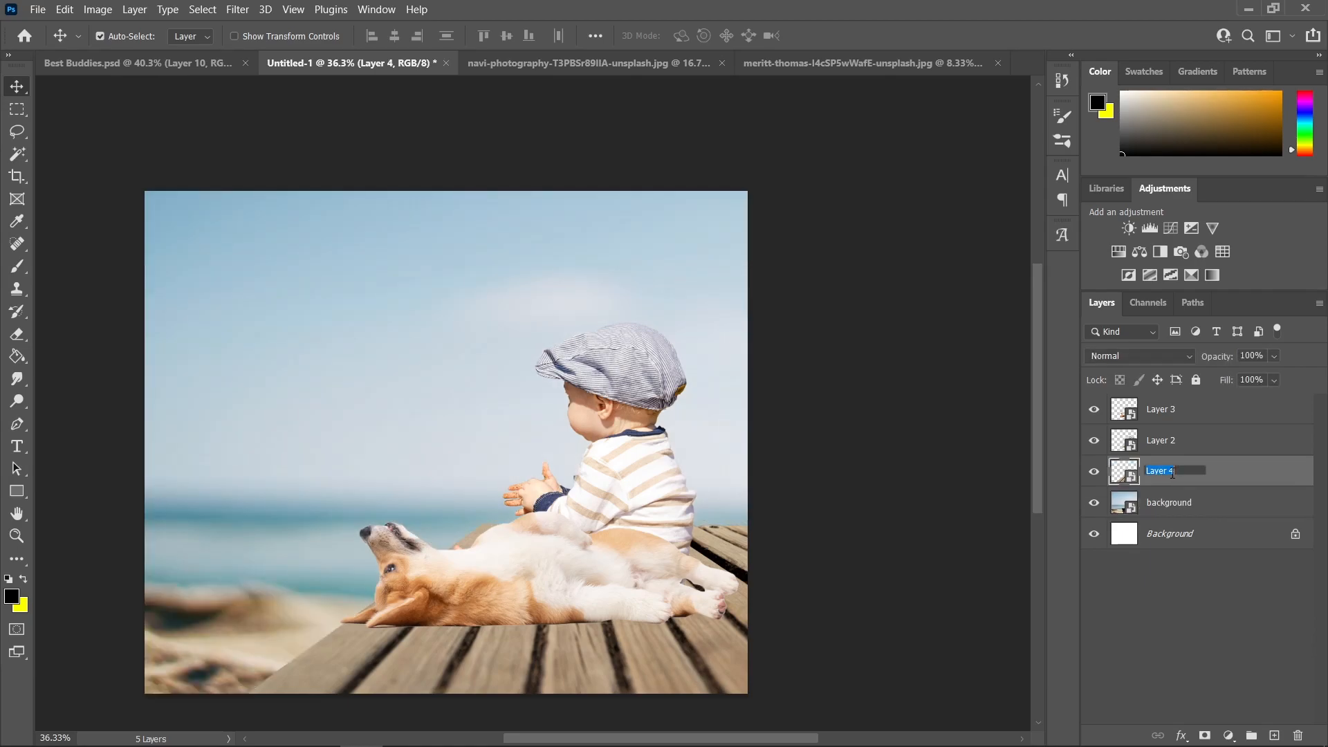
type("wooden bridge")
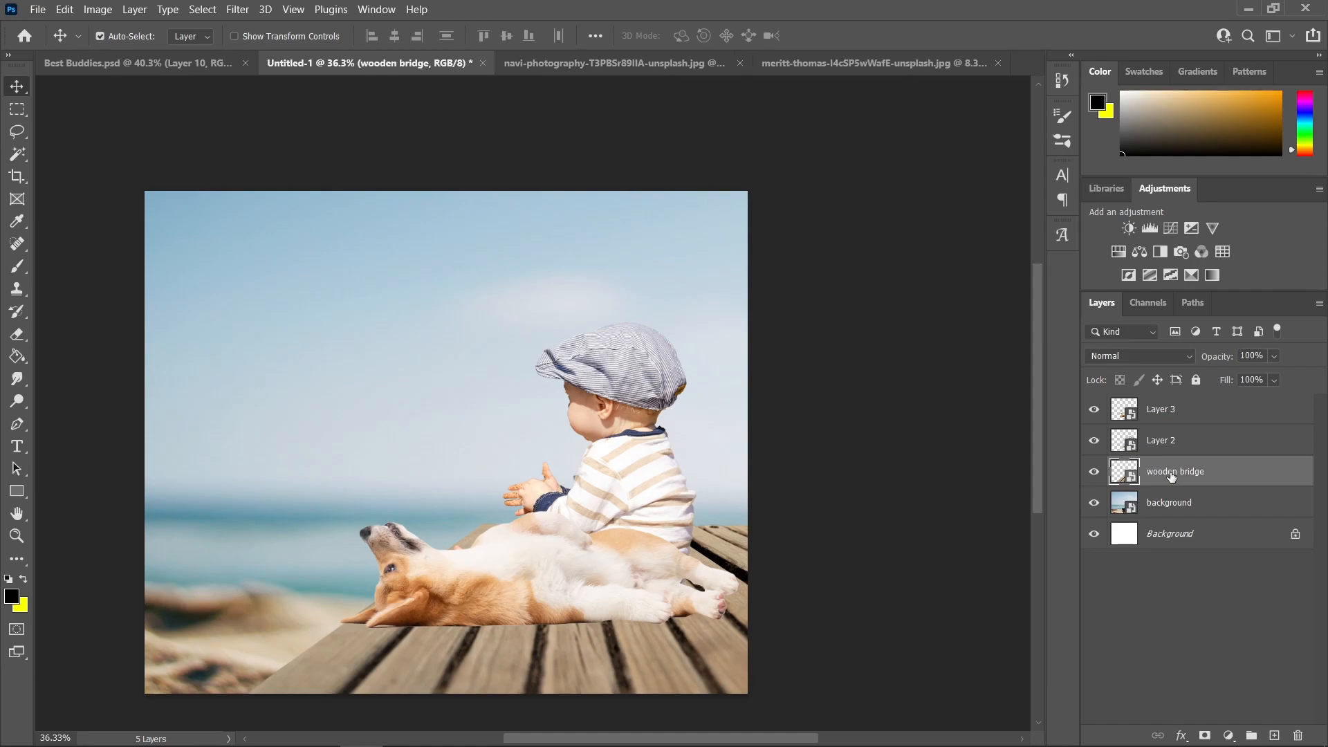
Step: Rename the baby's layer "baby" and the corgi's layer "Puppy"
double_click(1161, 440)
type("baby")
double_click(1161, 409)
type("Puppy")
key("Return")
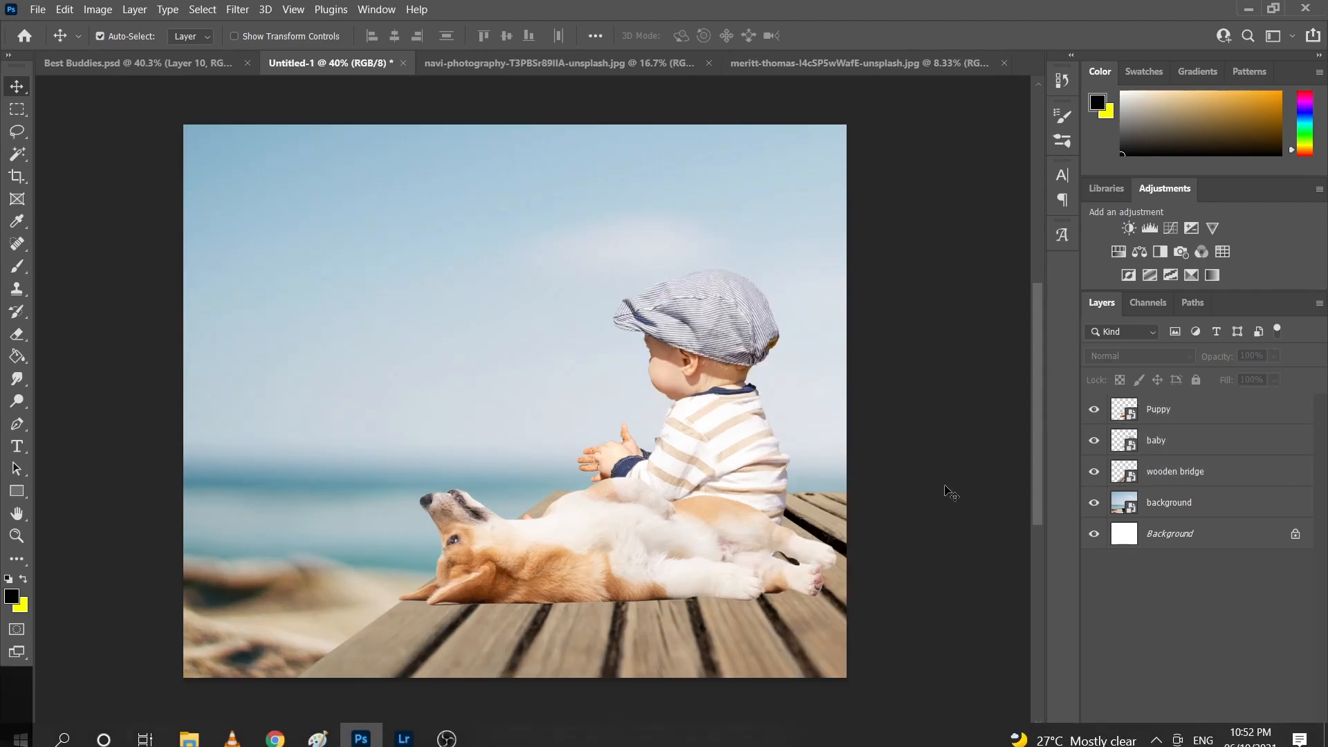
left_click(559, 63)
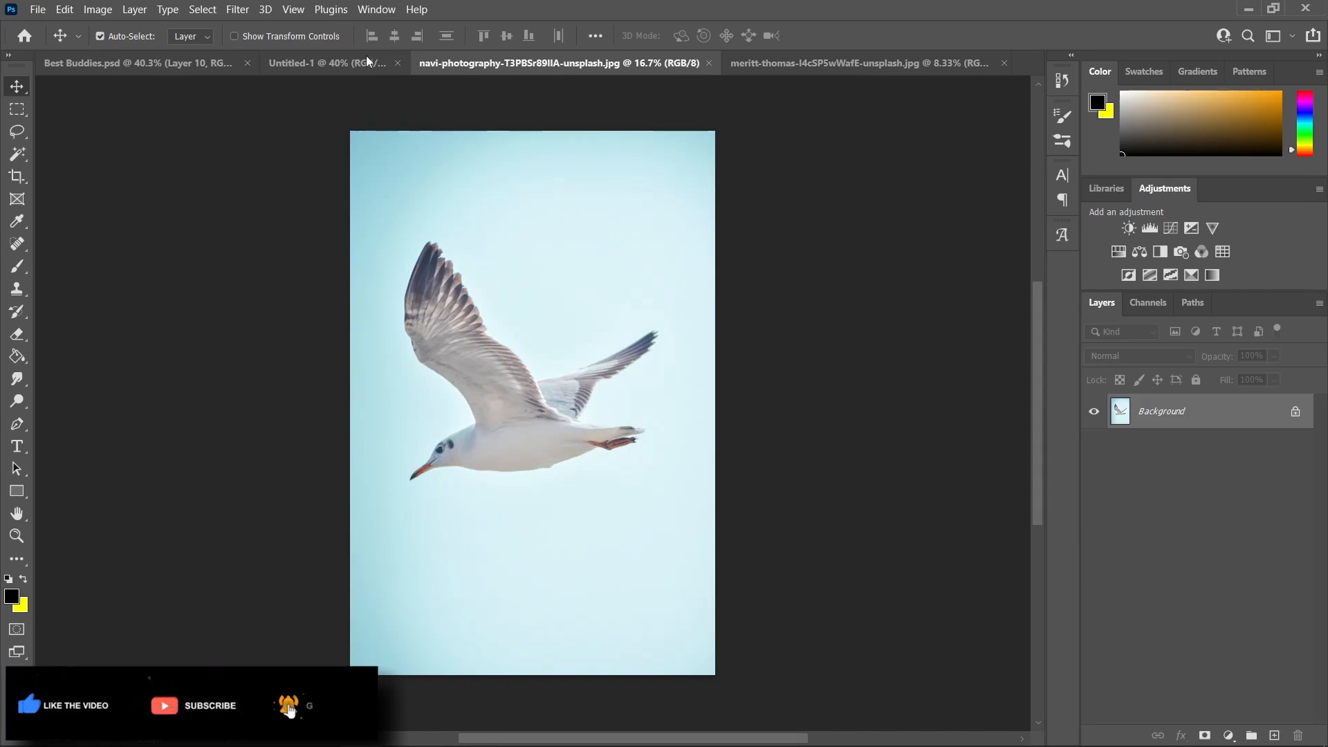
left_click(327, 63)
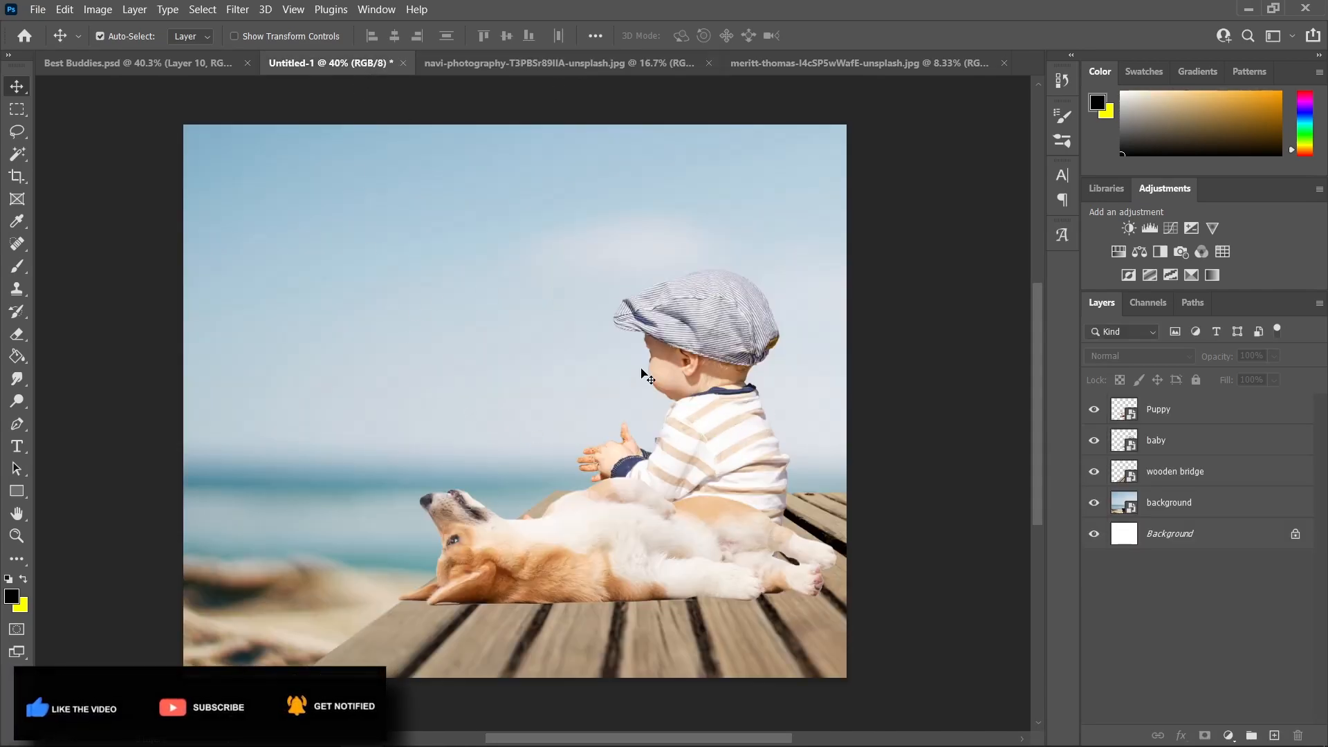
scroll(681, 384, "up", 1)
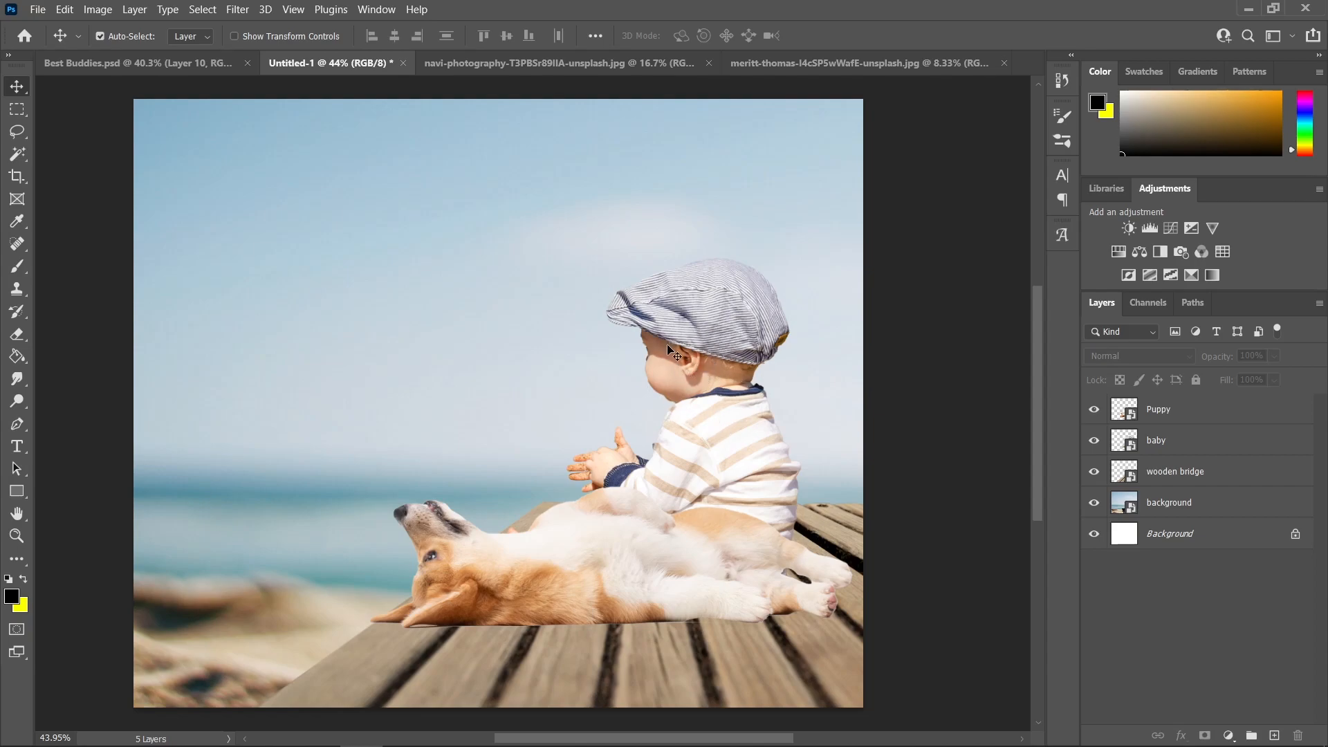
Step: Select the flying seagull in the navi-photography photo with Select Subject
left_click(569, 62)
scroll(555, 374, "up", 1)
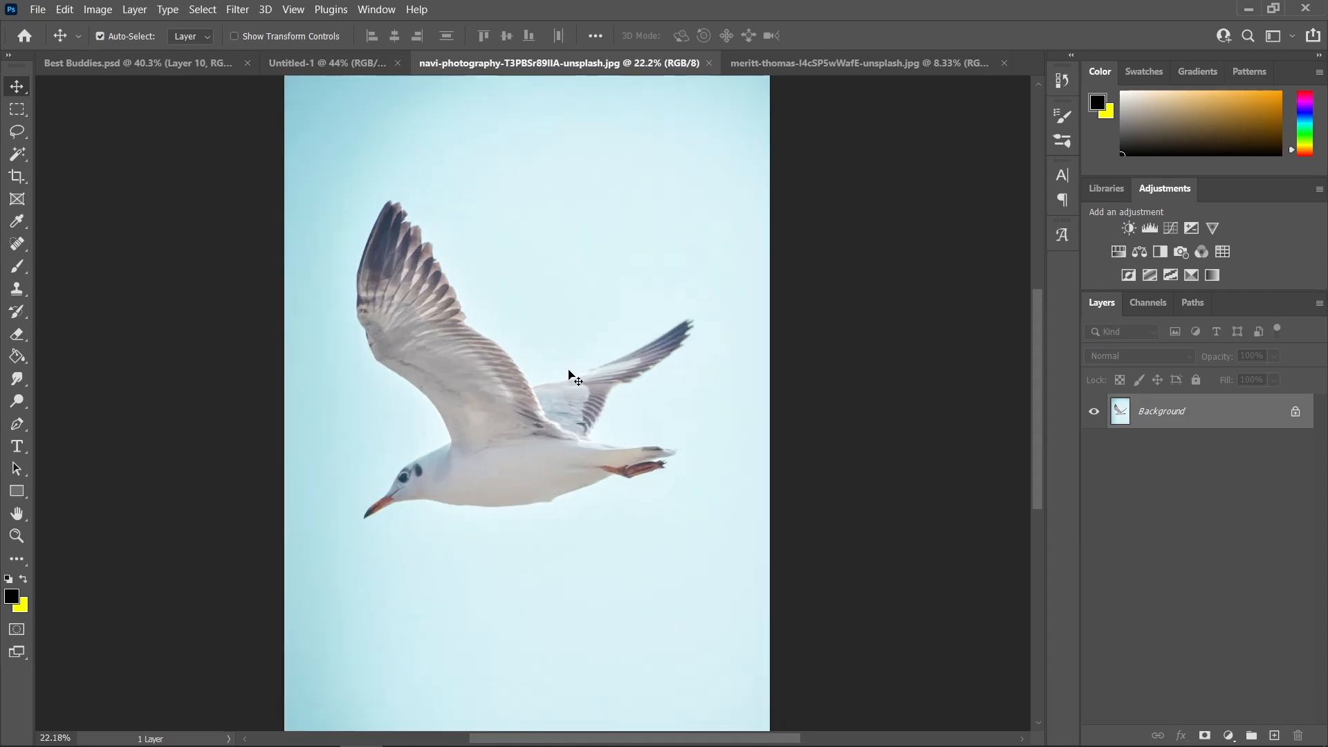
left_click_drag(617, 412, 644, 391)
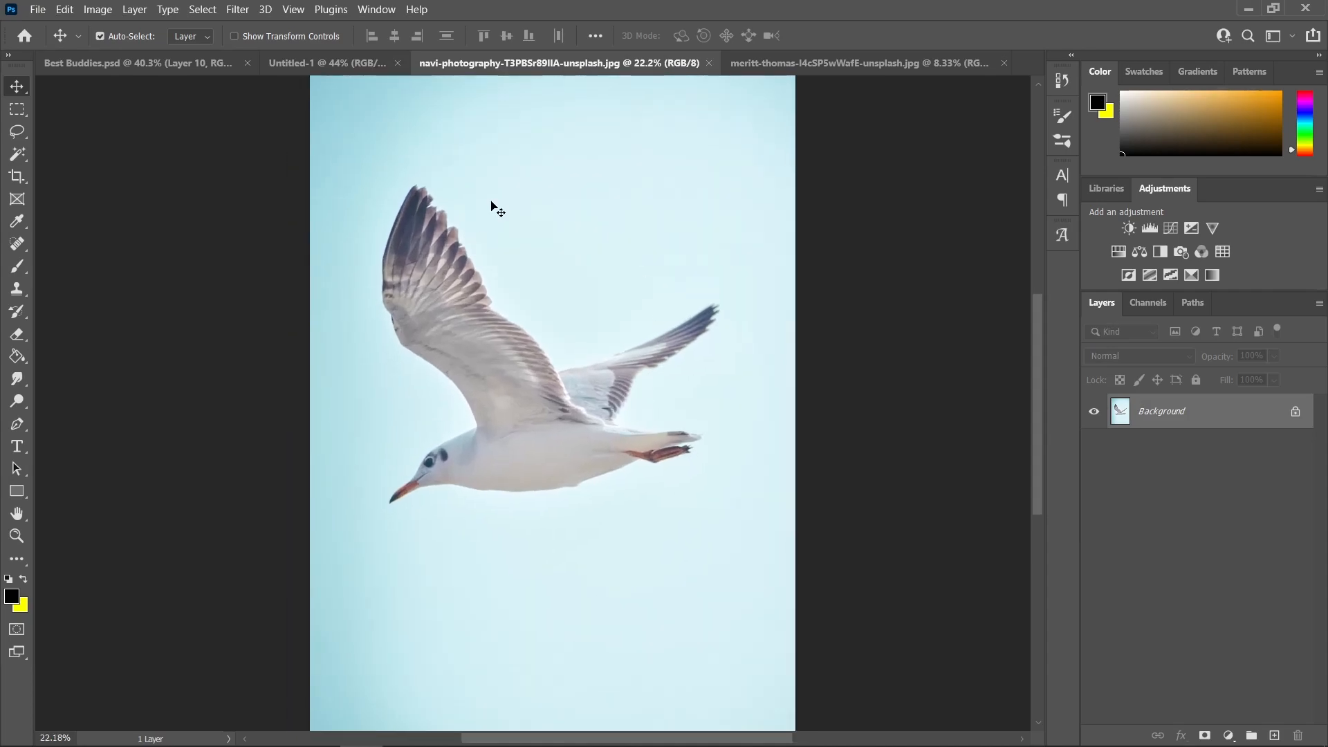
left_click(203, 10)
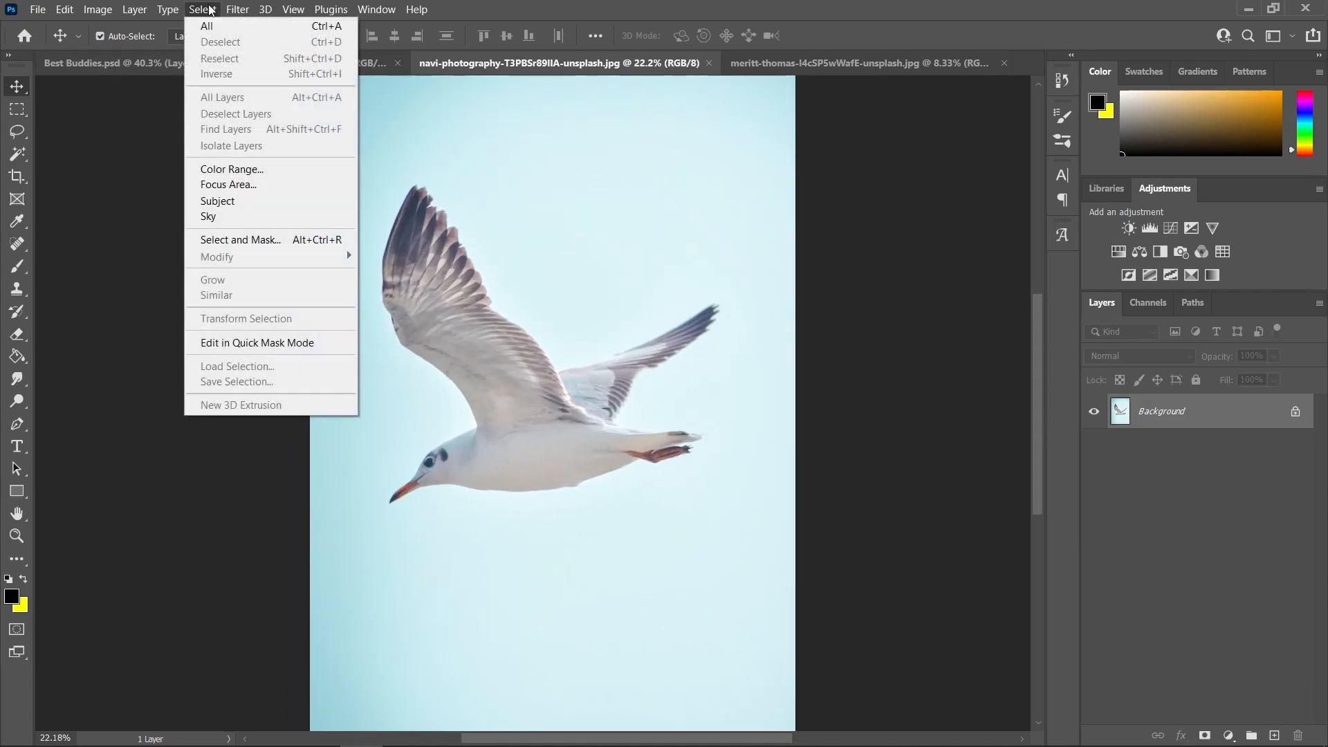
left_click(218, 202)
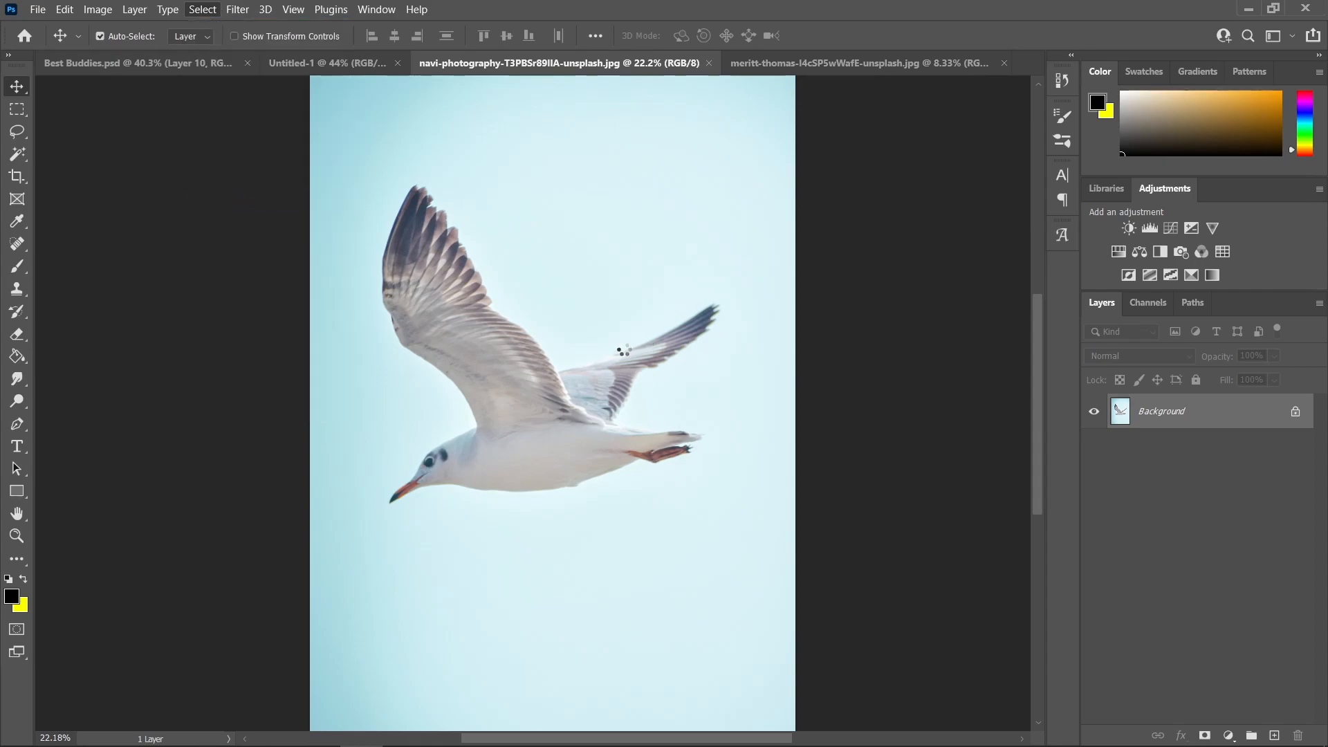
Step: Check and refine the seagull selection around its tail and feet with the Lasso tool
key("l")
scroll(689, 454, "up", 3)
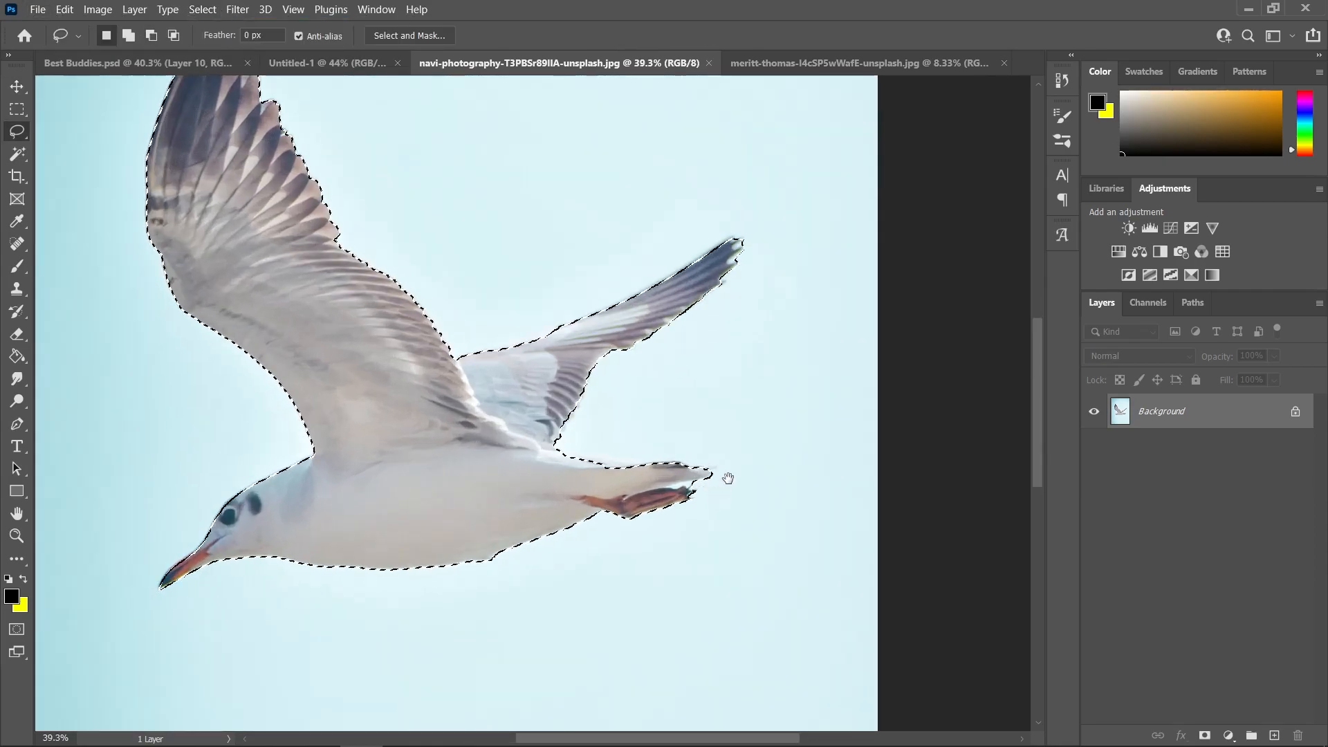
scroll(723, 488, "up", 5)
scroll(742, 463, "up", 2)
scroll(727, 472, "up", 3)
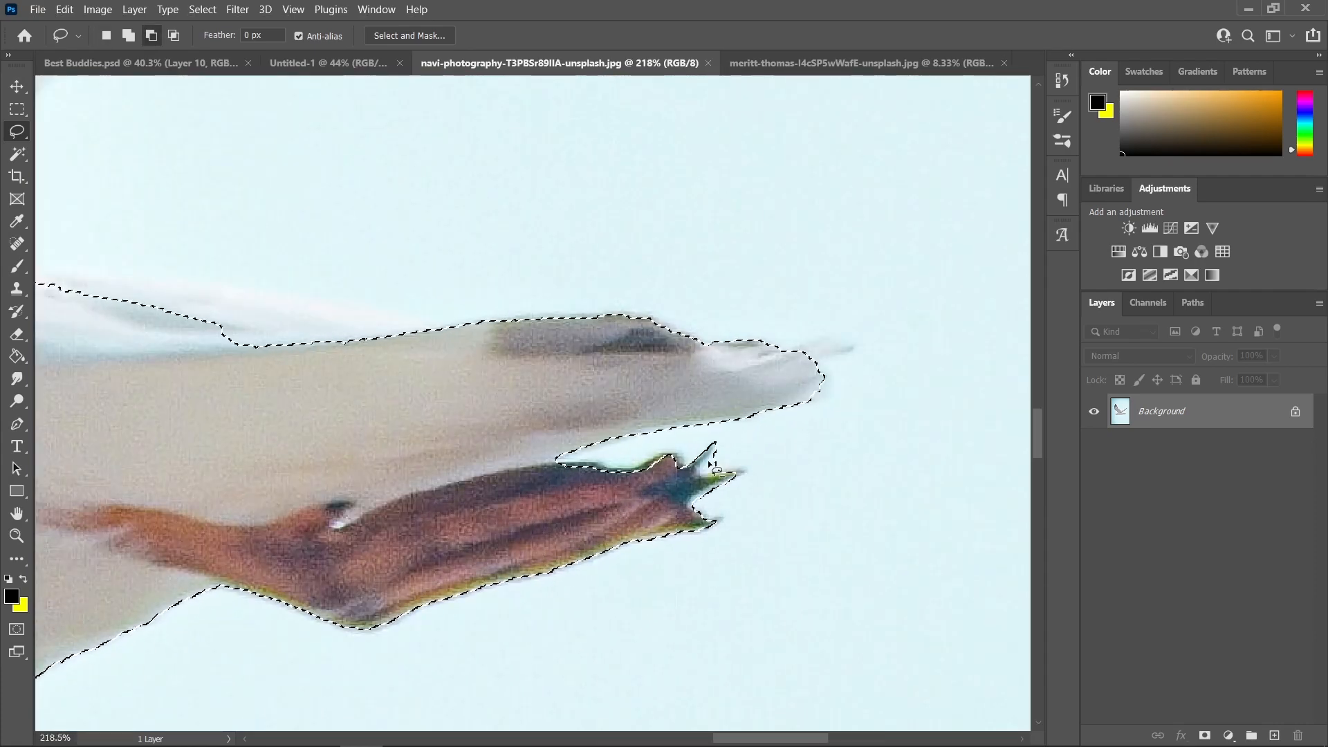
scroll(723, 472, "down", 3)
scroll(816, 457, "up", 1)
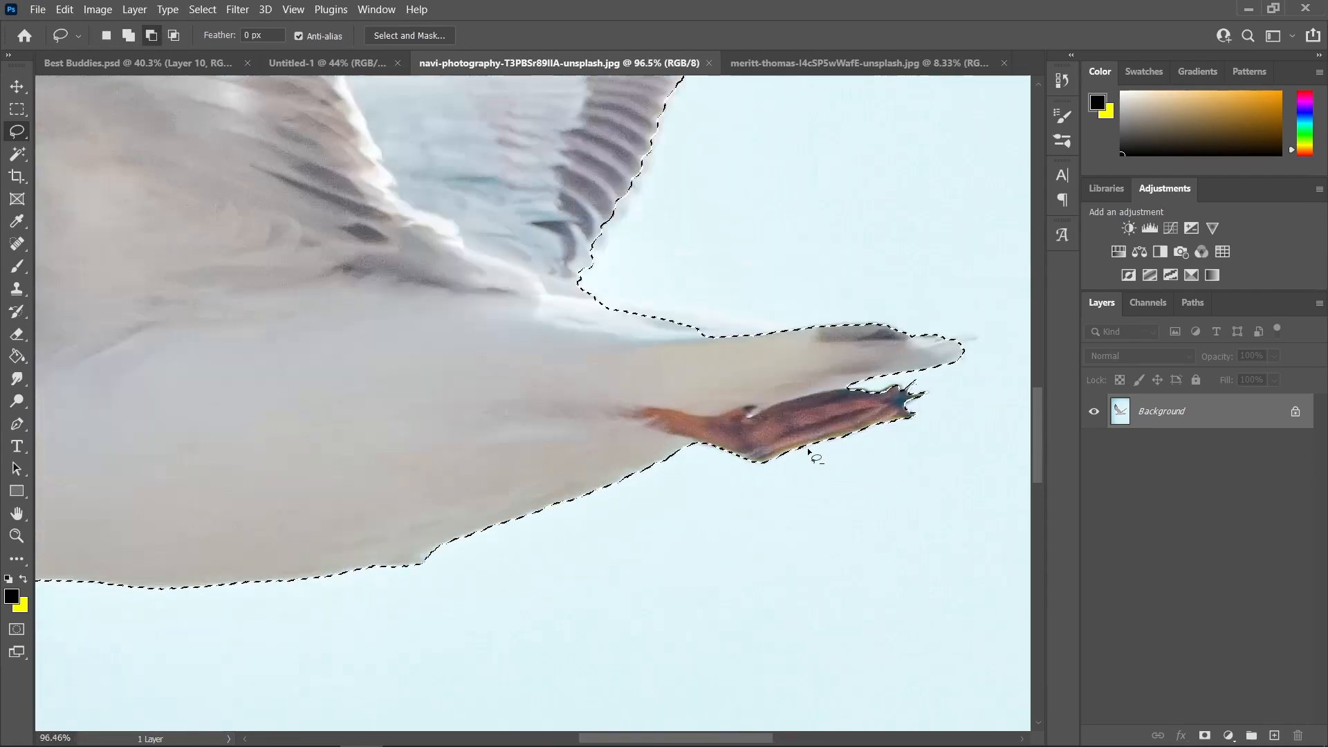
scroll(815, 457, "down", 6)
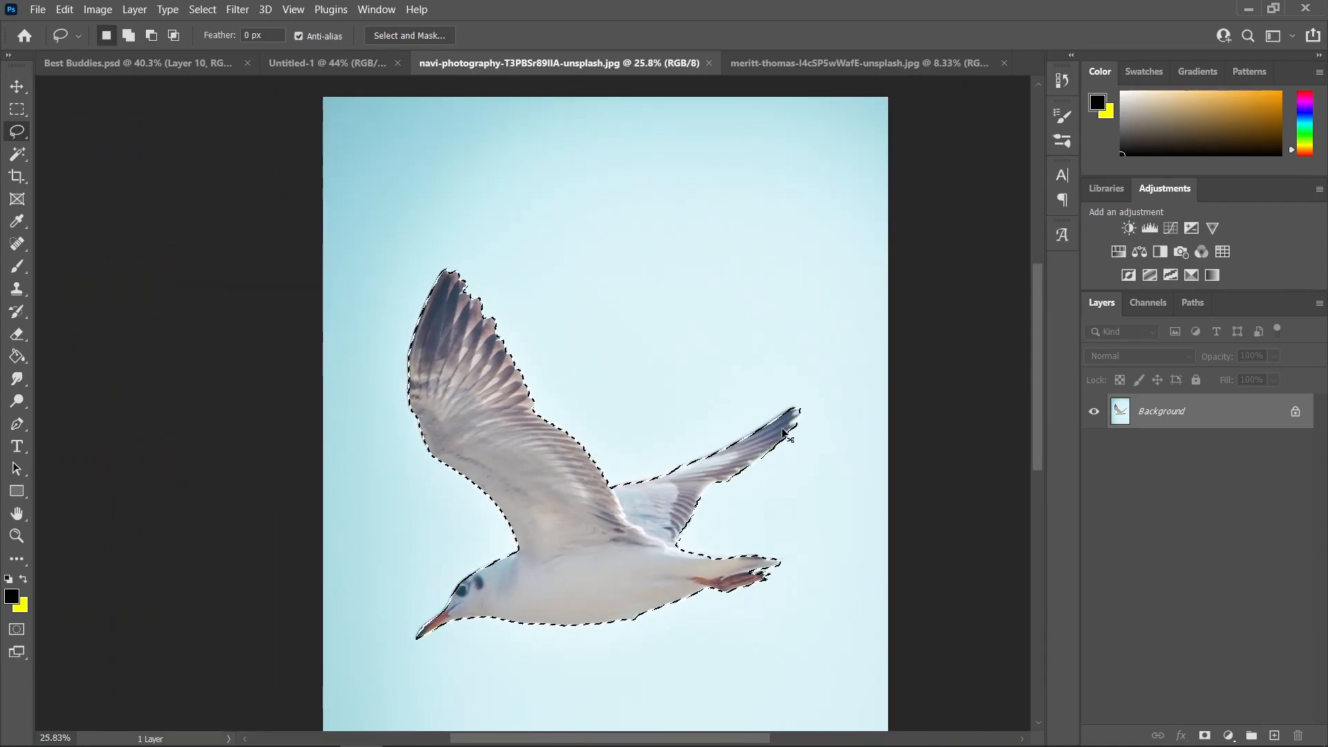
Step: Copy the selected seagull to a new layer, convert it to a smart object, and bring it into the Untitled-1 document
key("ctrl+j")
right_click(1181, 411)
left_click(1030, 260)
key("v")
left_click_drag(533, 497, 249, 61)
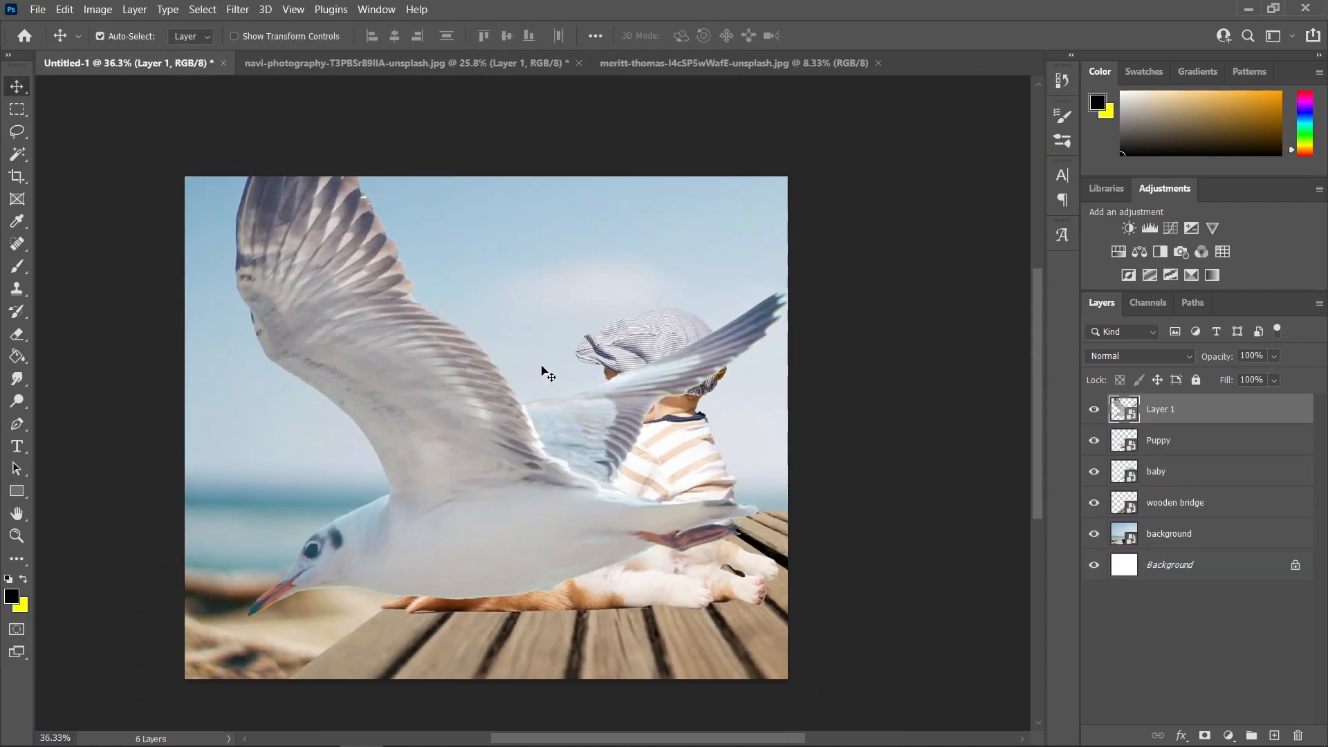
Step: Scale the flying seagull to about 31% with Free Transform and place it in the sky's upper-left area
key("ctrl+t")
left_click_drag(511, 90, 493, 404)
scroll(567, 443, "up", 3)
left_click_drag(439, 522, 353, 285)
scroll(353, 285, "down", 2)
left_click_drag(393, 173, 388, 222)
left_click_drag(355, 316, 305, 239)
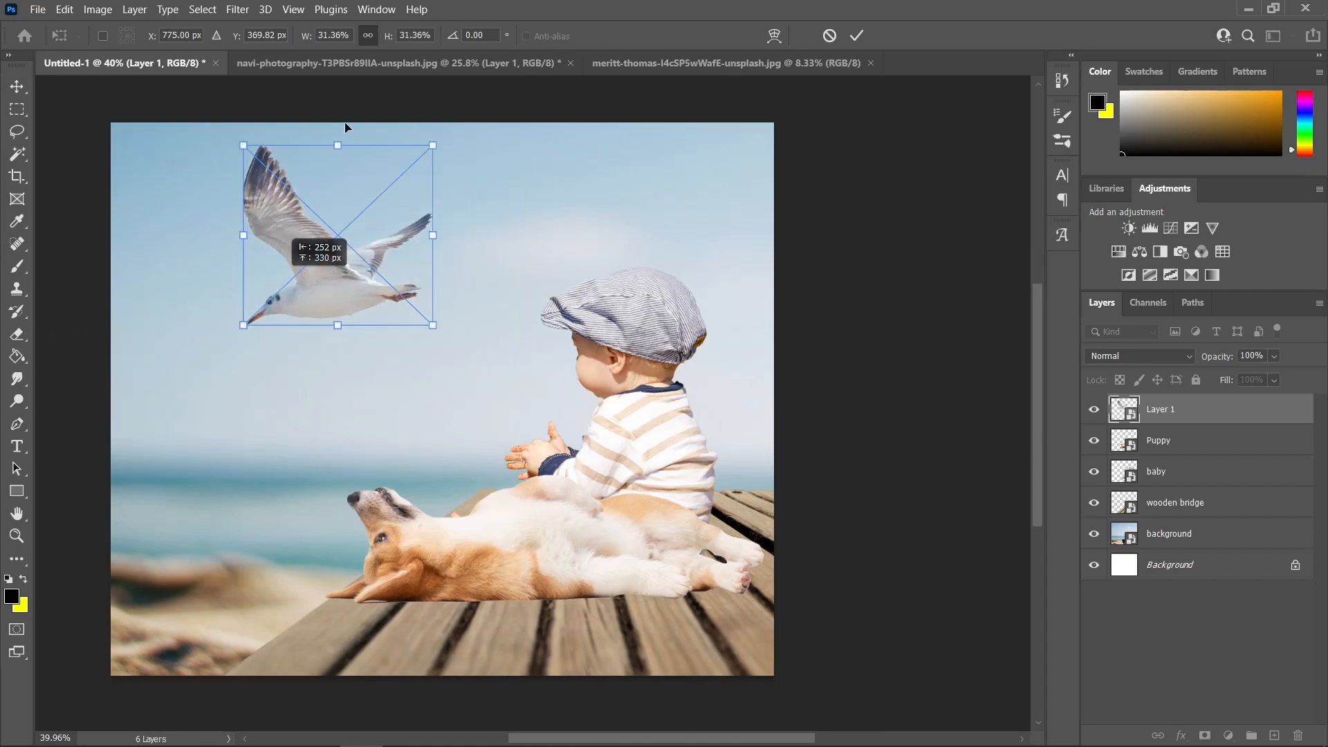
mouse_move(346, 127)
left_mouse_down()
mouse_move(332, 150)
mouse_move(321, 129)
left_mouse_up()
key("Return")
scroll(445, 291, "down", 2)
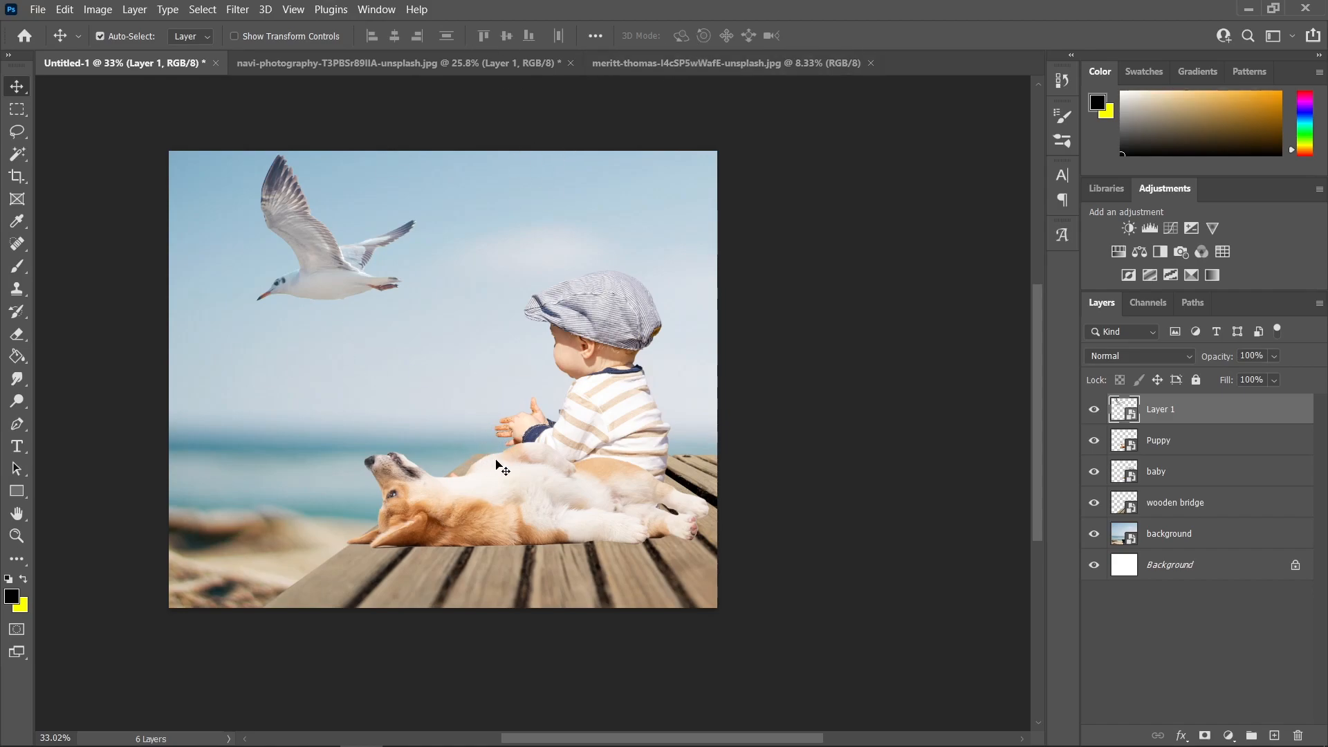
Step: Move the standing seagull's layer directly beneath the baby layer and flip the bird horizontally
left_click(479, 69)
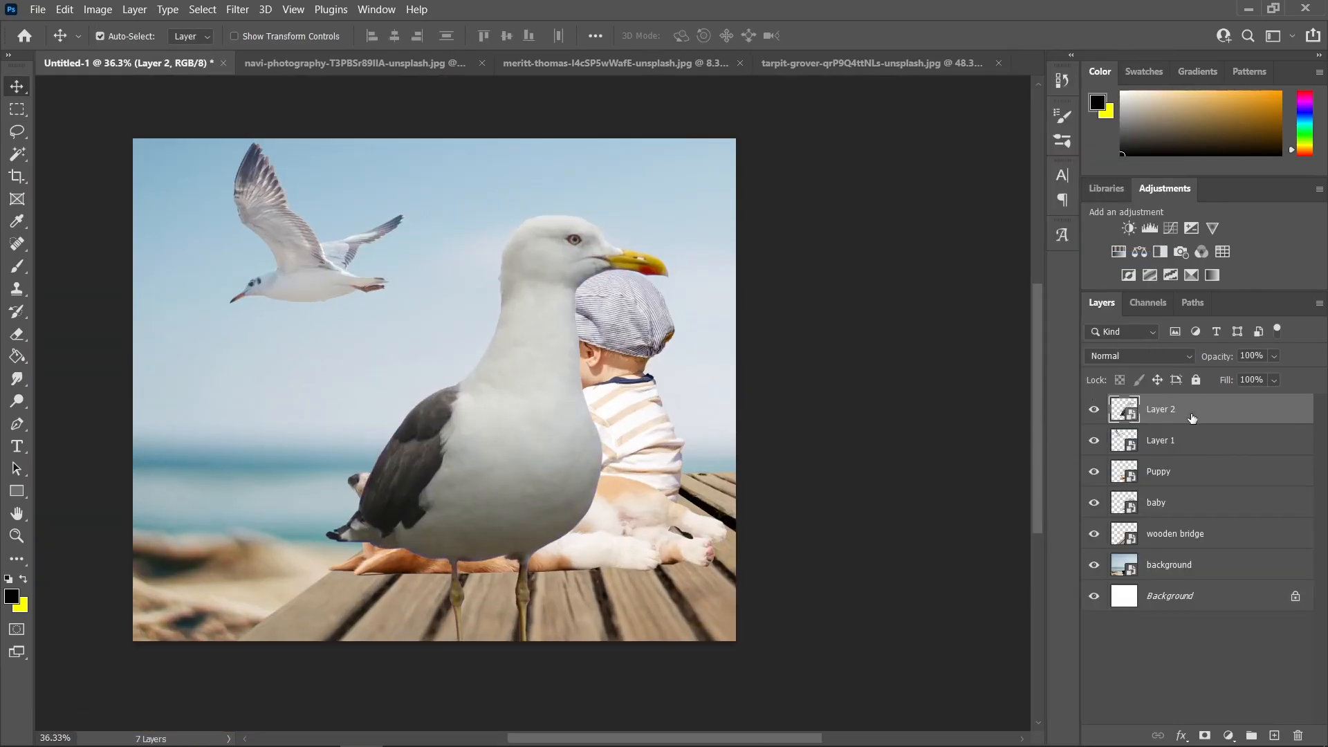
left_click_drag(1202, 420, 1214, 520)
key("ctrl+t")
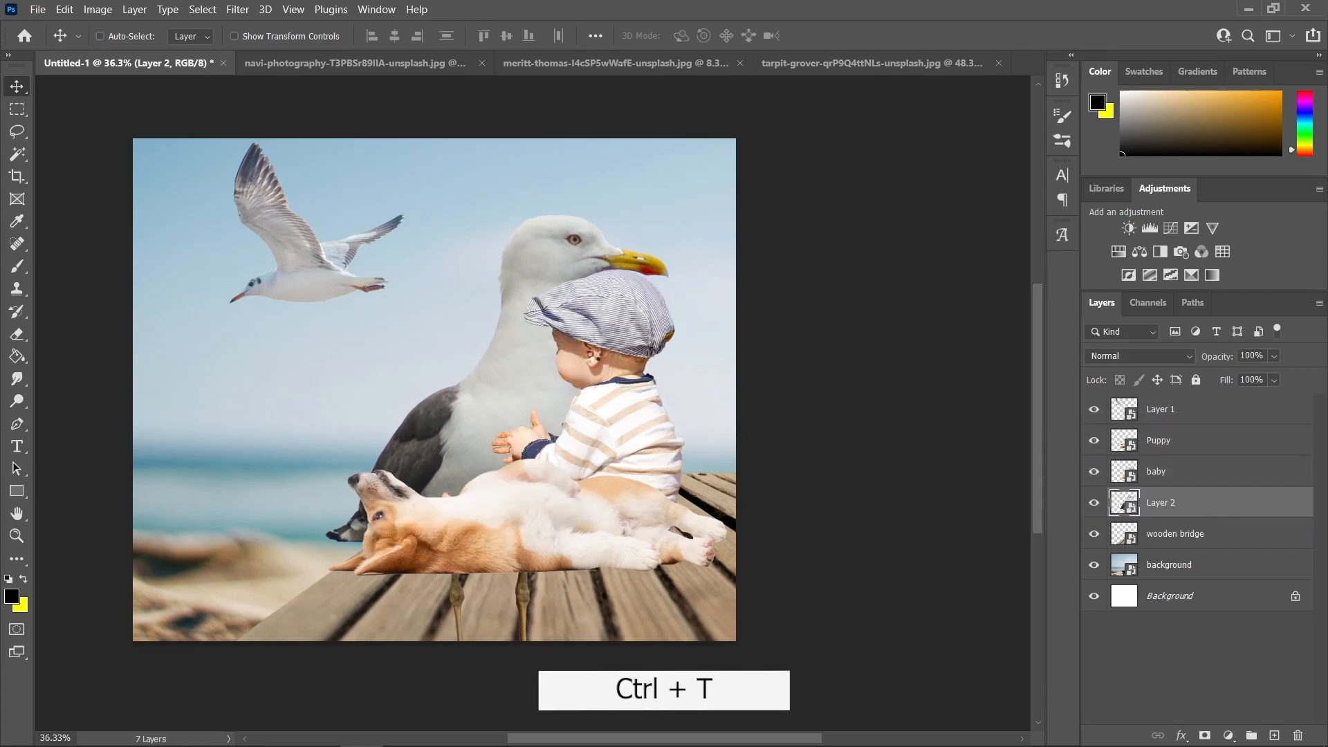
right_click(525, 357)
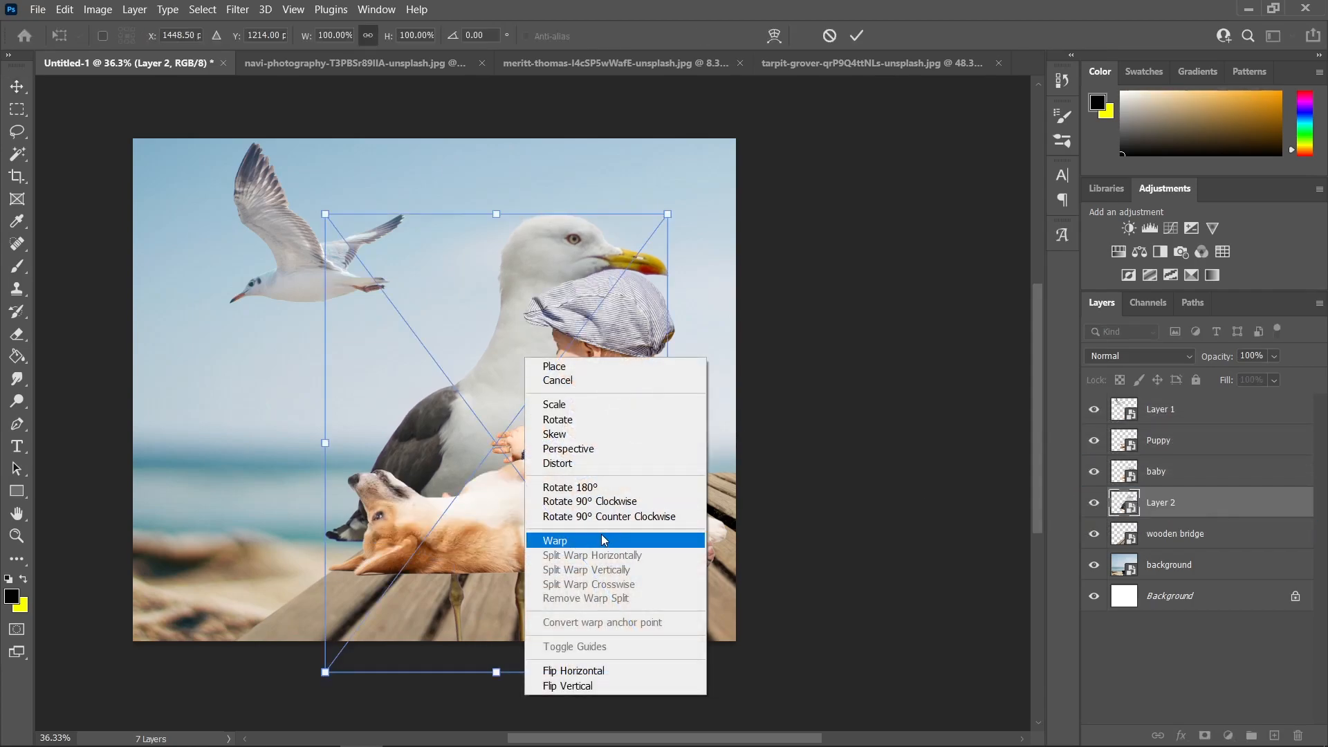
left_click(596, 671)
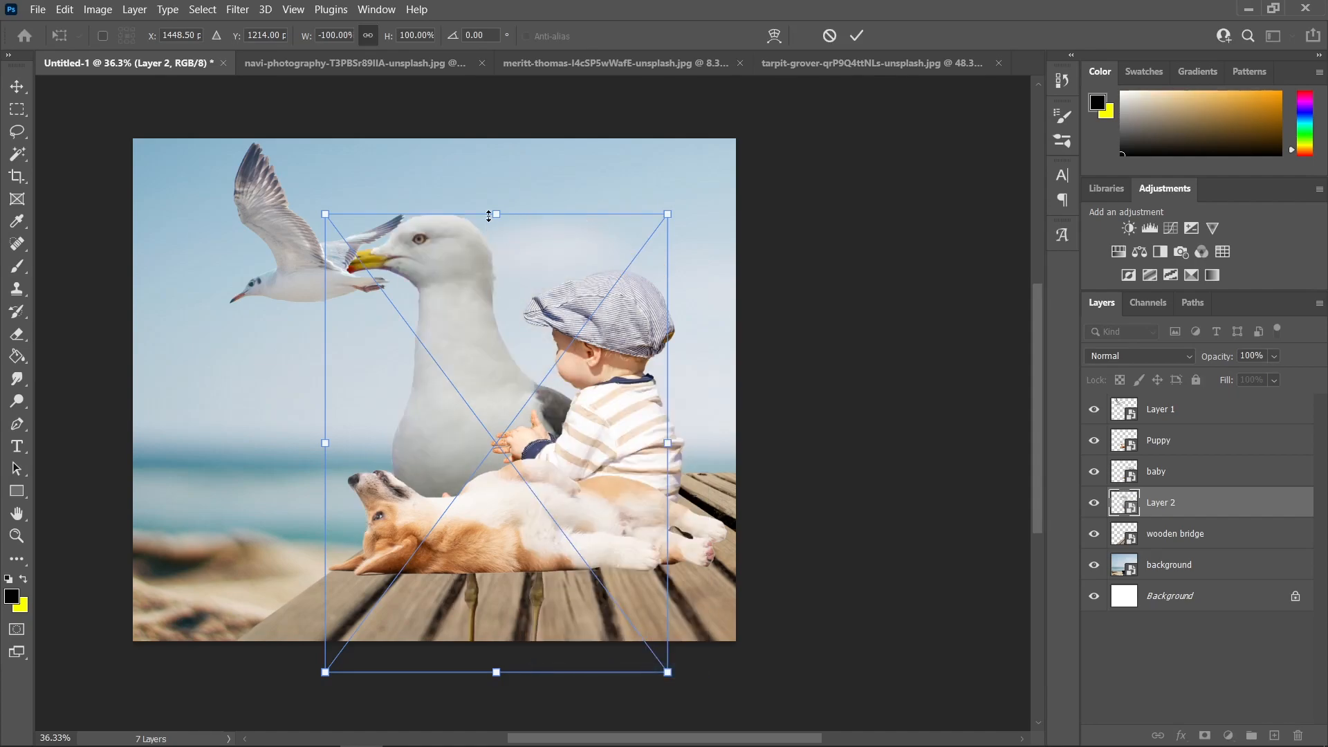
Step: Scale the standing seagull to 29.67%, place it behind the corgi beside the baby's hands, and apply the transform
left_click_drag(496, 213, 505, 516)
left_click_drag(518, 574, 498, 350)
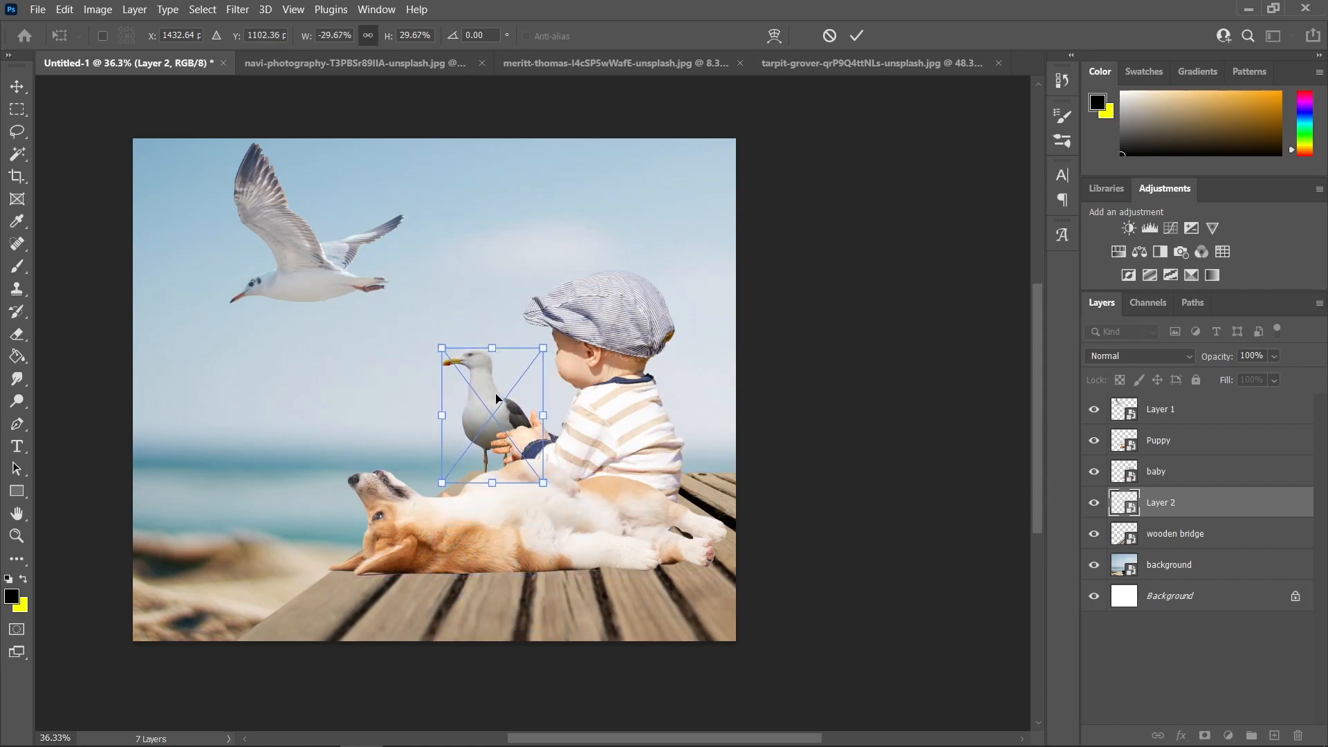
key("Return")
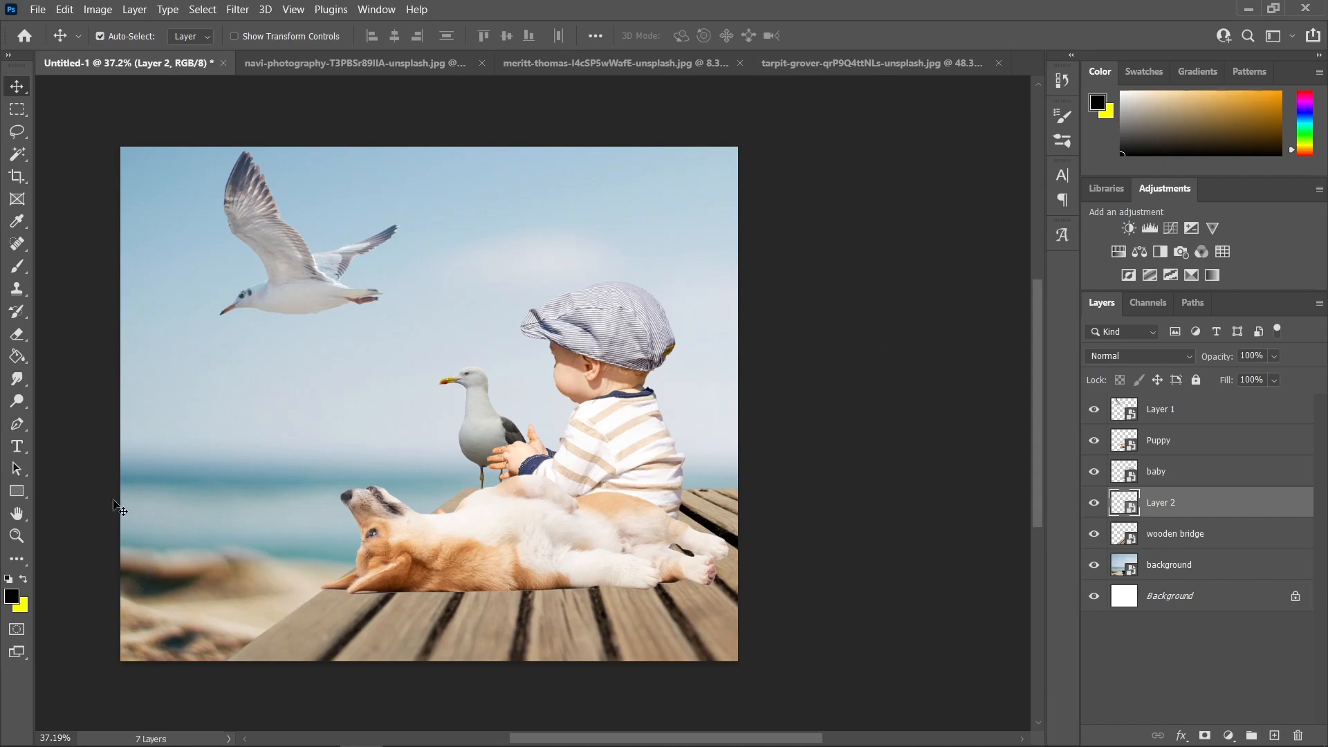
Step: Start a Pen tool path up the left edge of the wooden post in the meritt-thomas photo
left_click(629, 60)
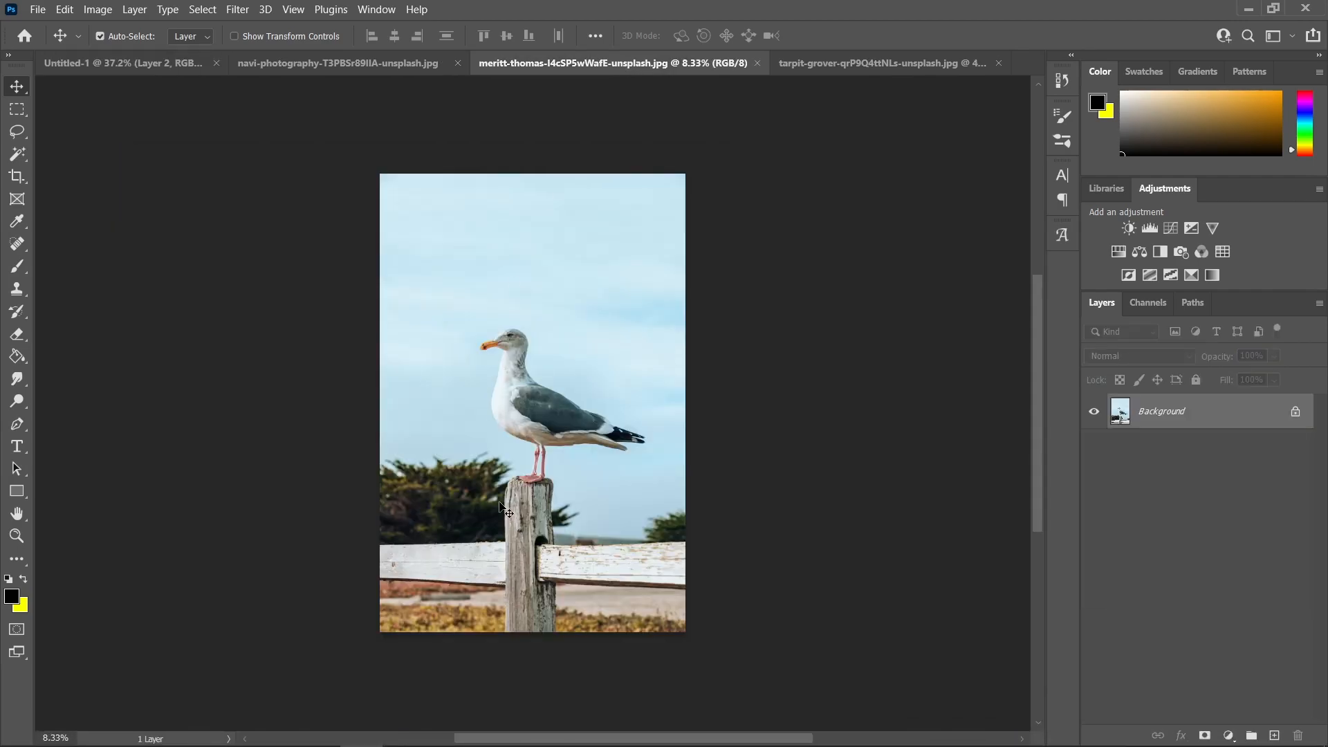
scroll(553, 520, "up", 5)
scroll(552, 524, "down", 2)
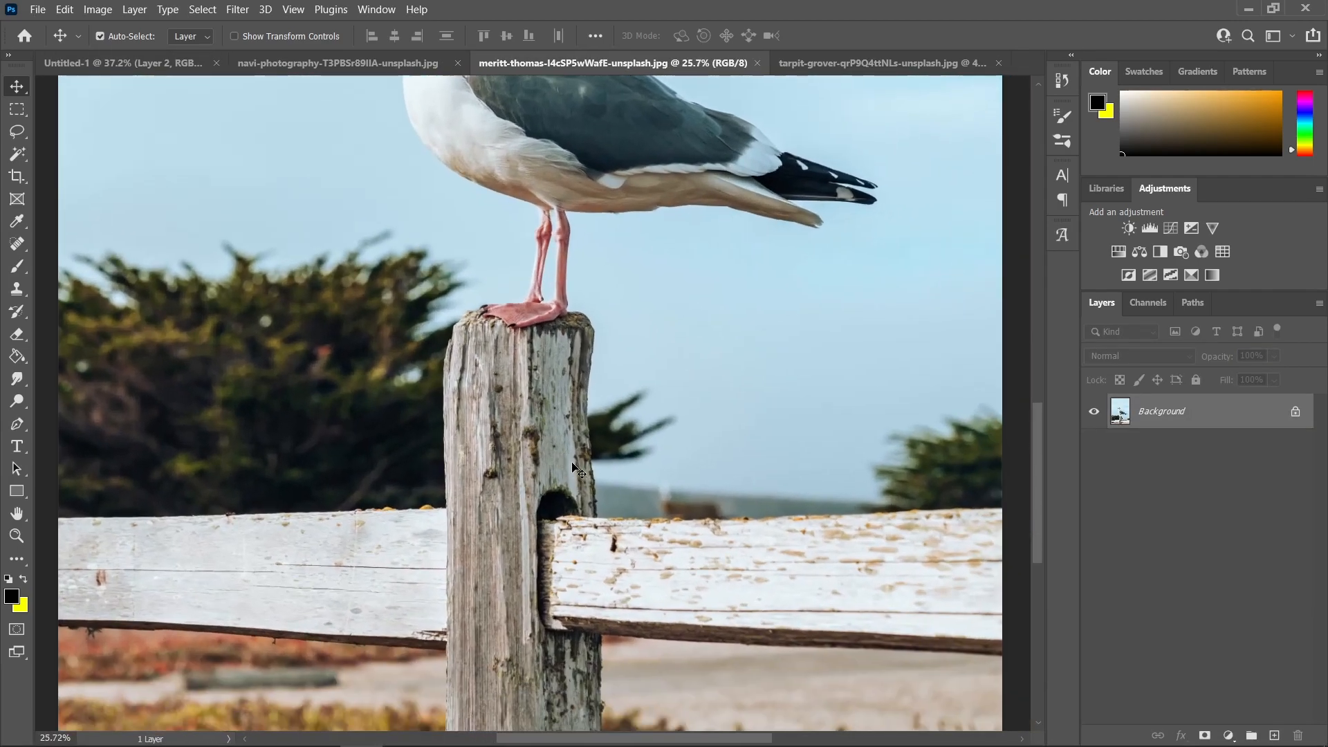
key("p")
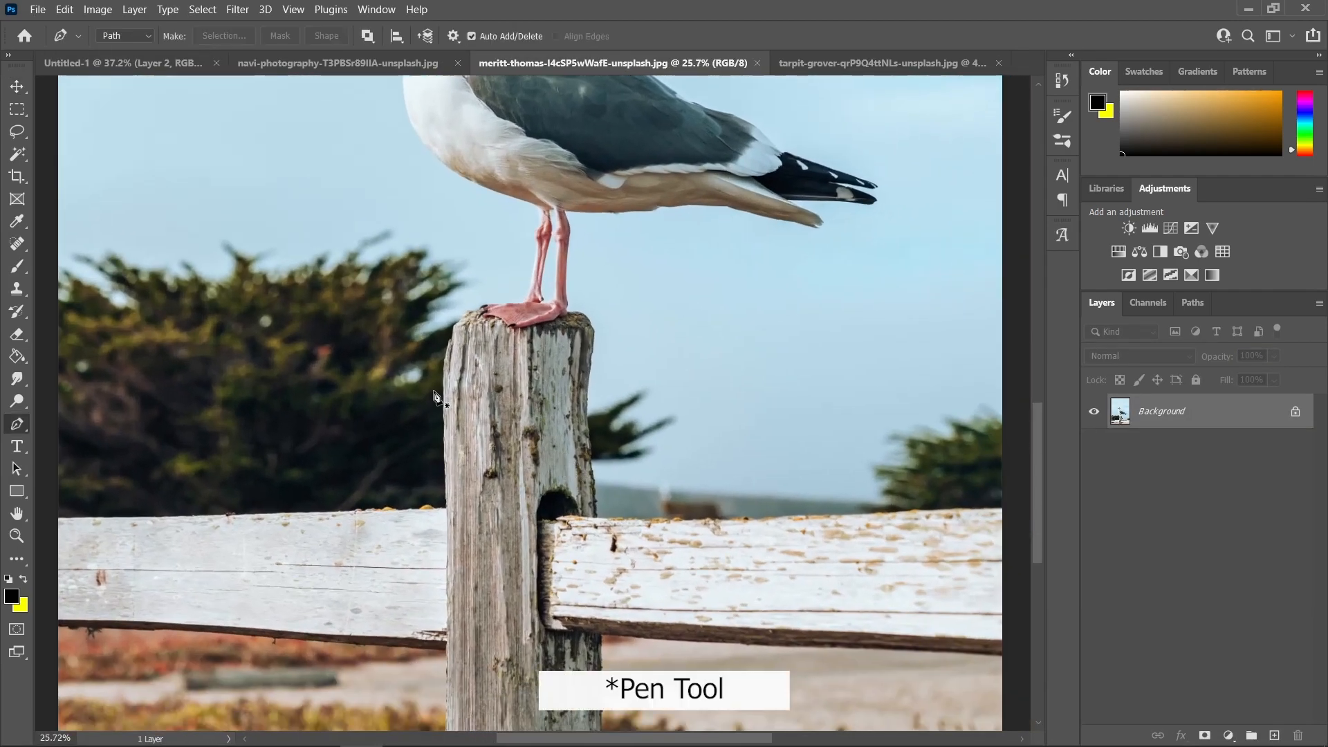
scroll(484, 471, "up", 4)
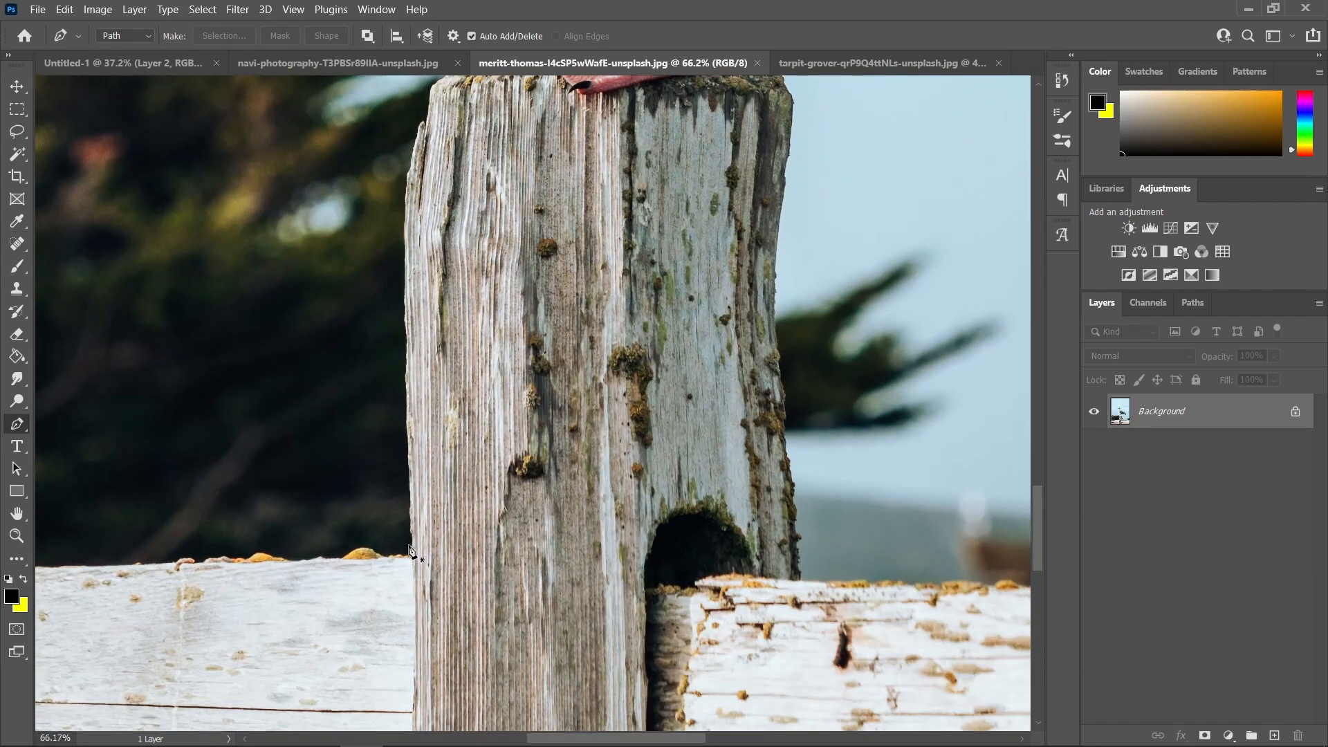
left_click(416, 586)
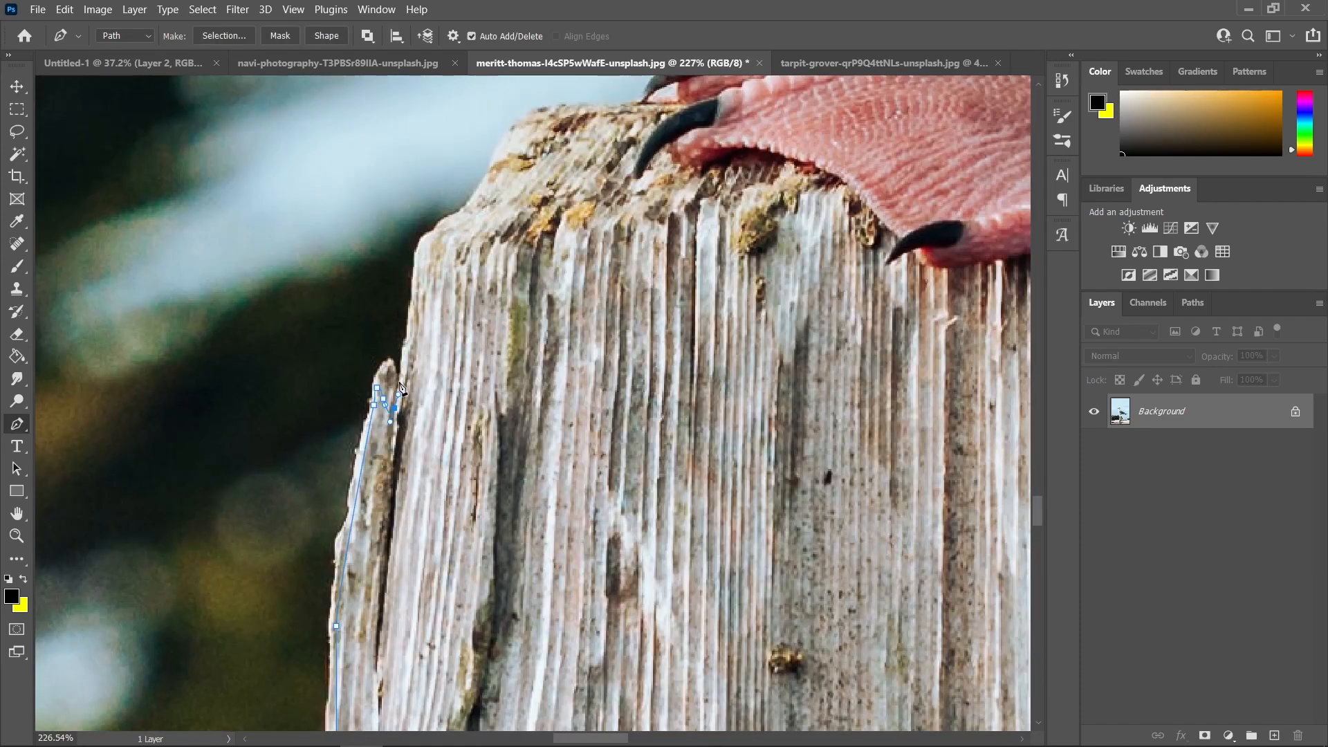
scroll(419, 382, "up", 1)
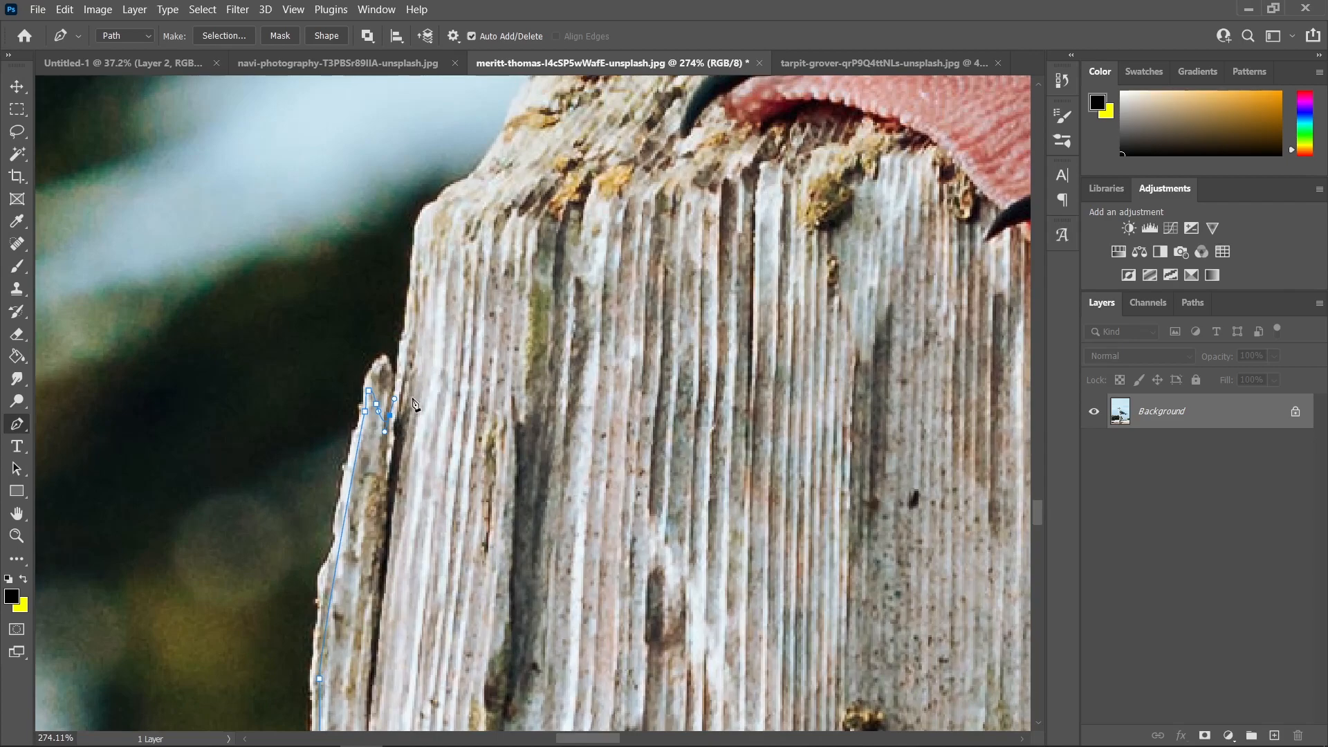
left_click_drag(401, 364, 404, 352)
scroll(411, 272, "up", 3)
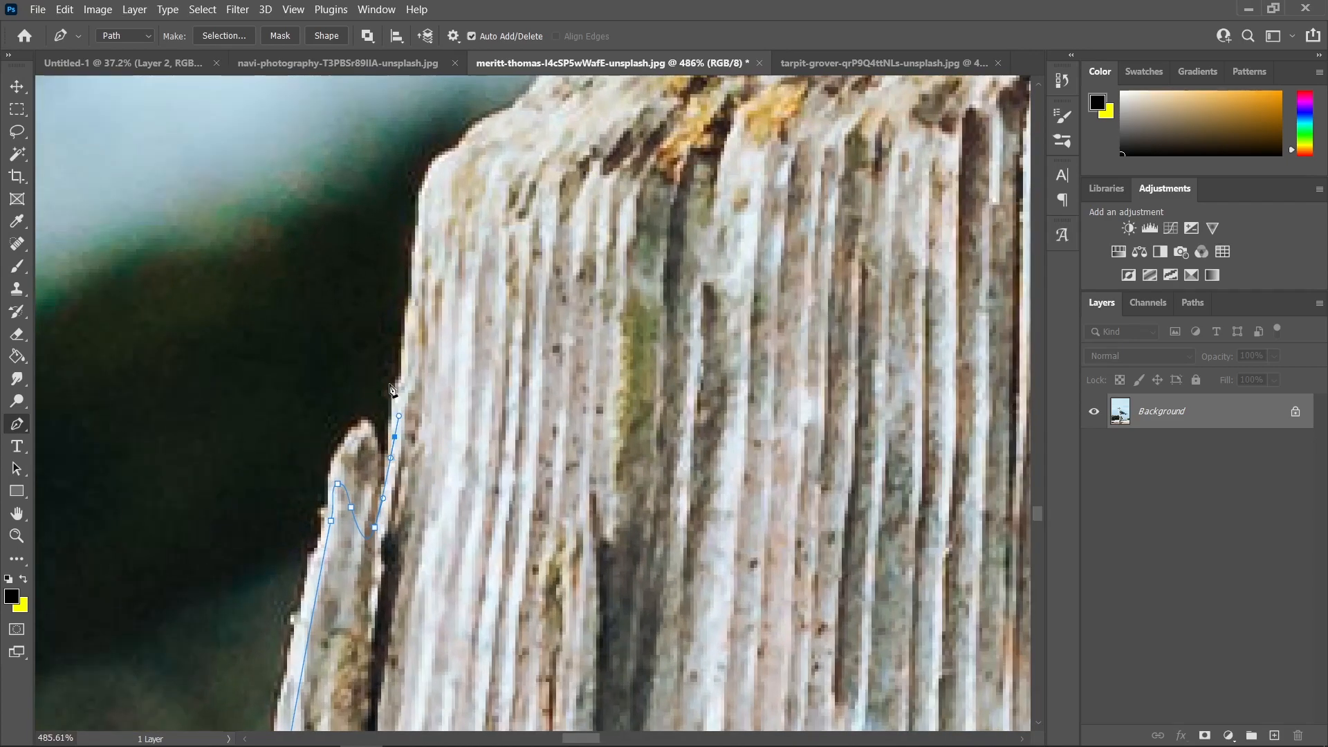
left_click_drag(464, 300, 442, 288)
scroll(372, 339, "up", 3)
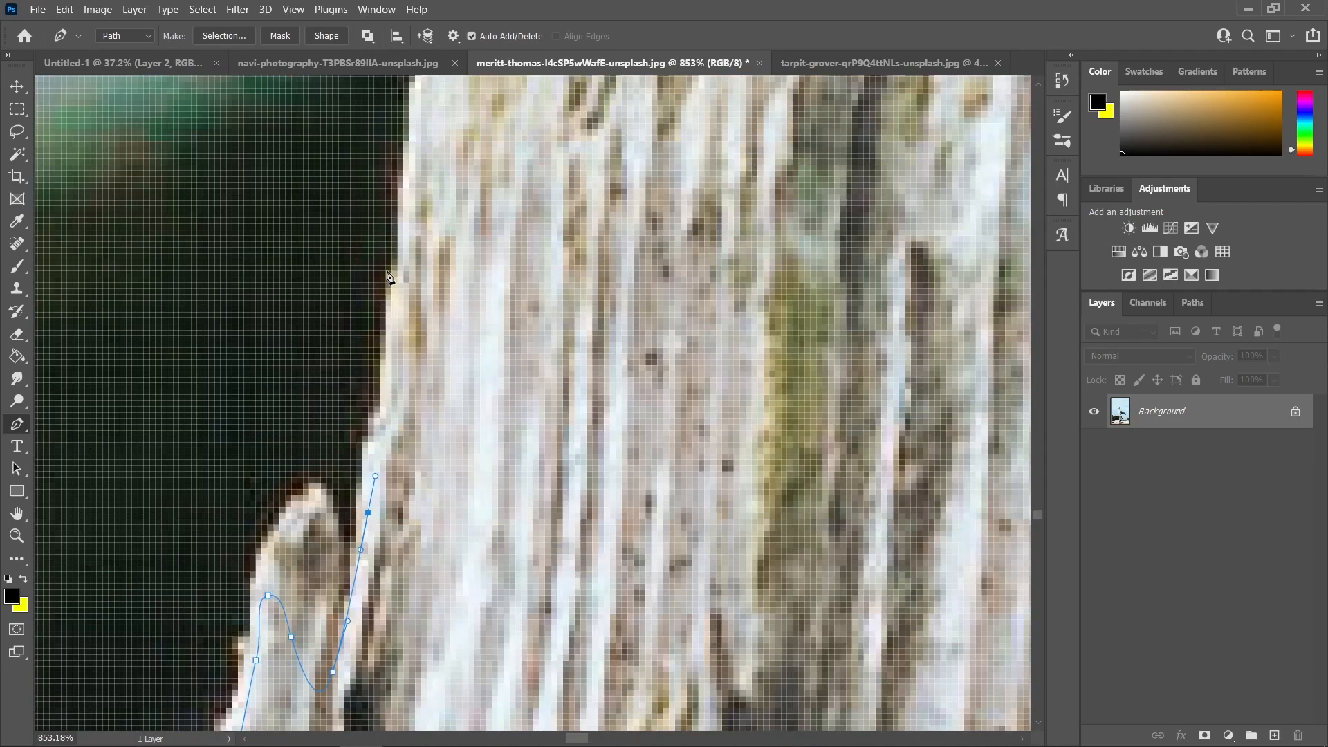
Step: Continue the path around the post's upper-left corner and across its face just below the bird's claws
scroll(375, 411, "down", 5)
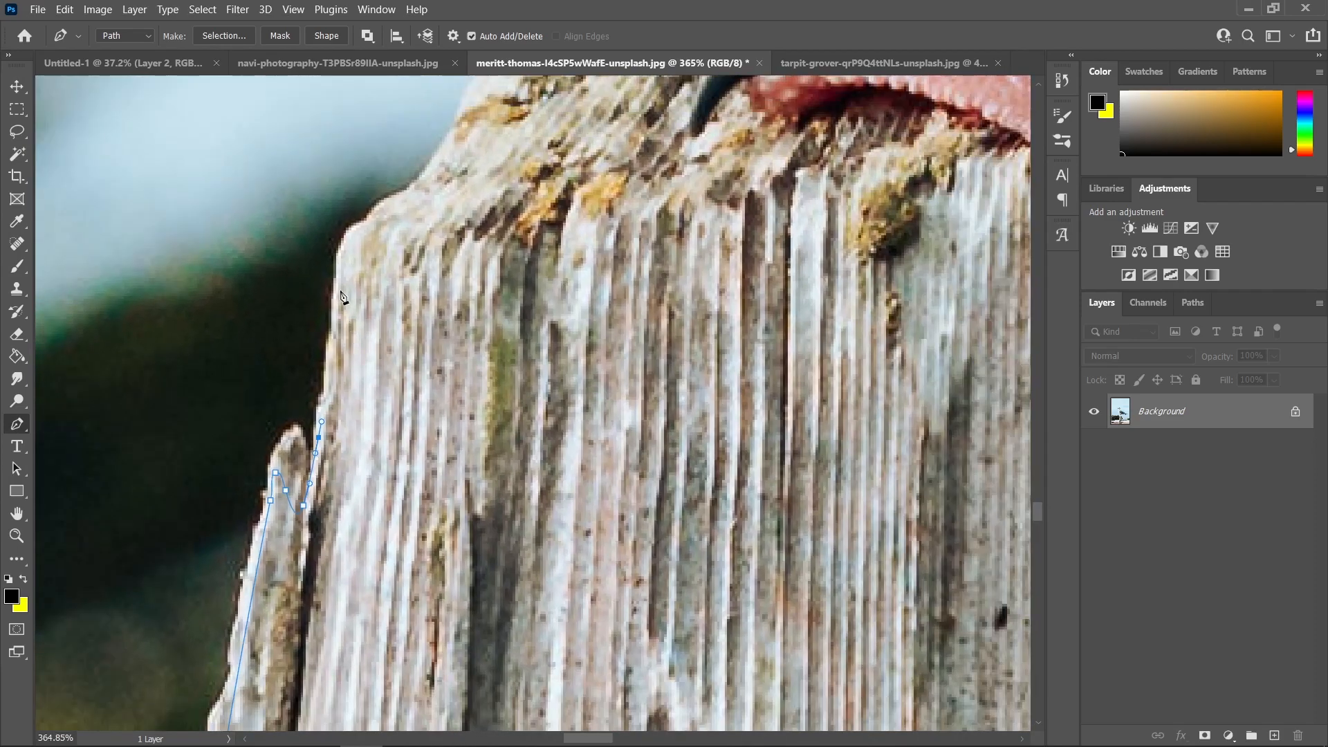
left_click(339, 270)
left_click_drag(351, 247, 400, 231)
left_click(433, 230)
key("ctrl+z")
left_click_drag(545, 235, 549, 235)
left_click_drag(712, 270, 467, 292)
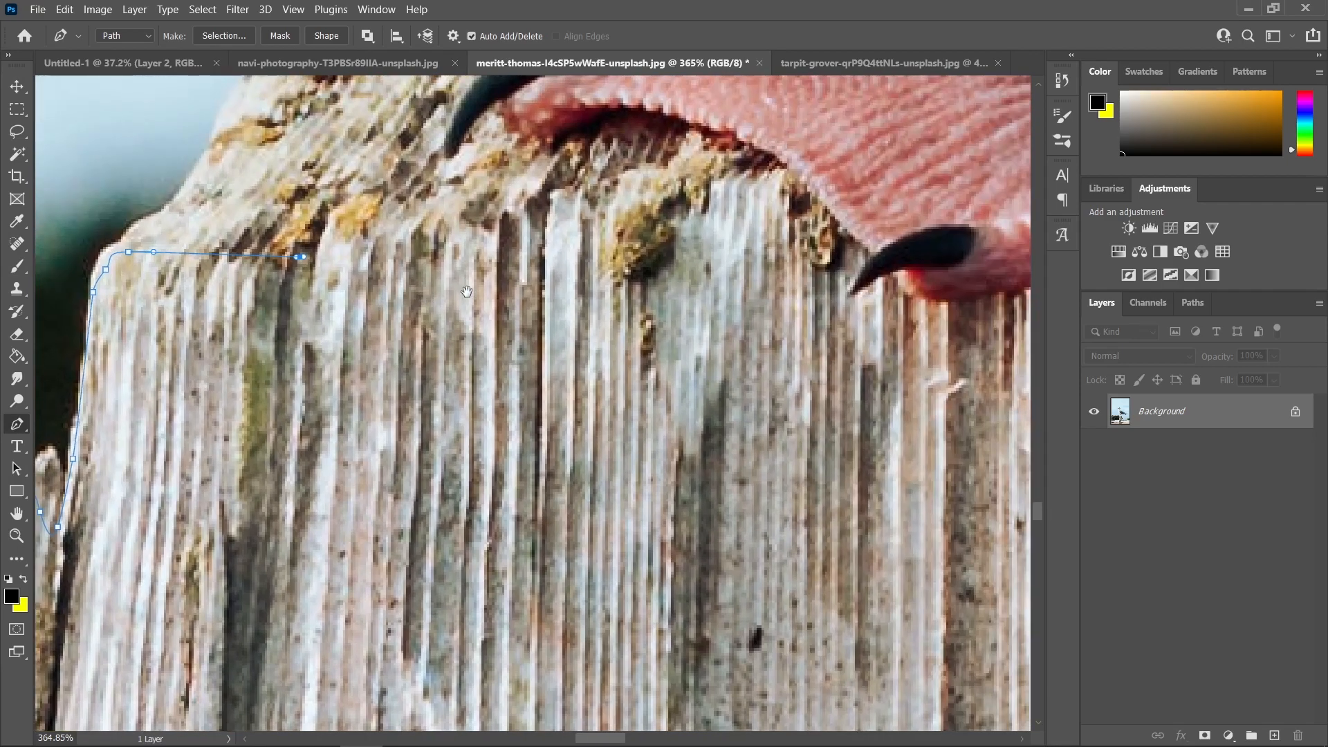
left_click(764, 259)
left_click(813, 265)
left_click_drag(843, 286, 559, 290)
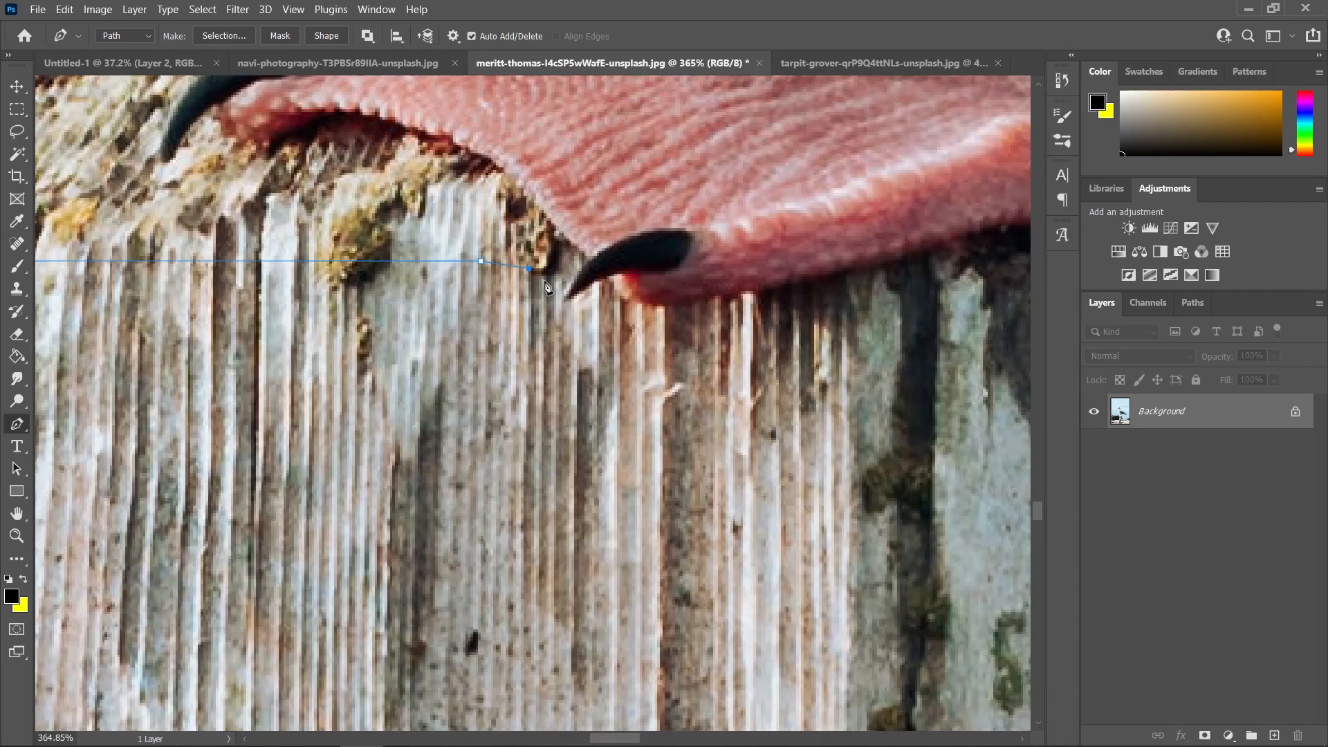
Step: Extend the path to the post's right edge and close it just above the fence rails
scroll(547, 288, "down", 2)
scroll(547, 287, "down", 3)
left_click(575, 350)
left_click(819, 354)
left_click(912, 354)
left_click_drag(959, 357, 981, 372)
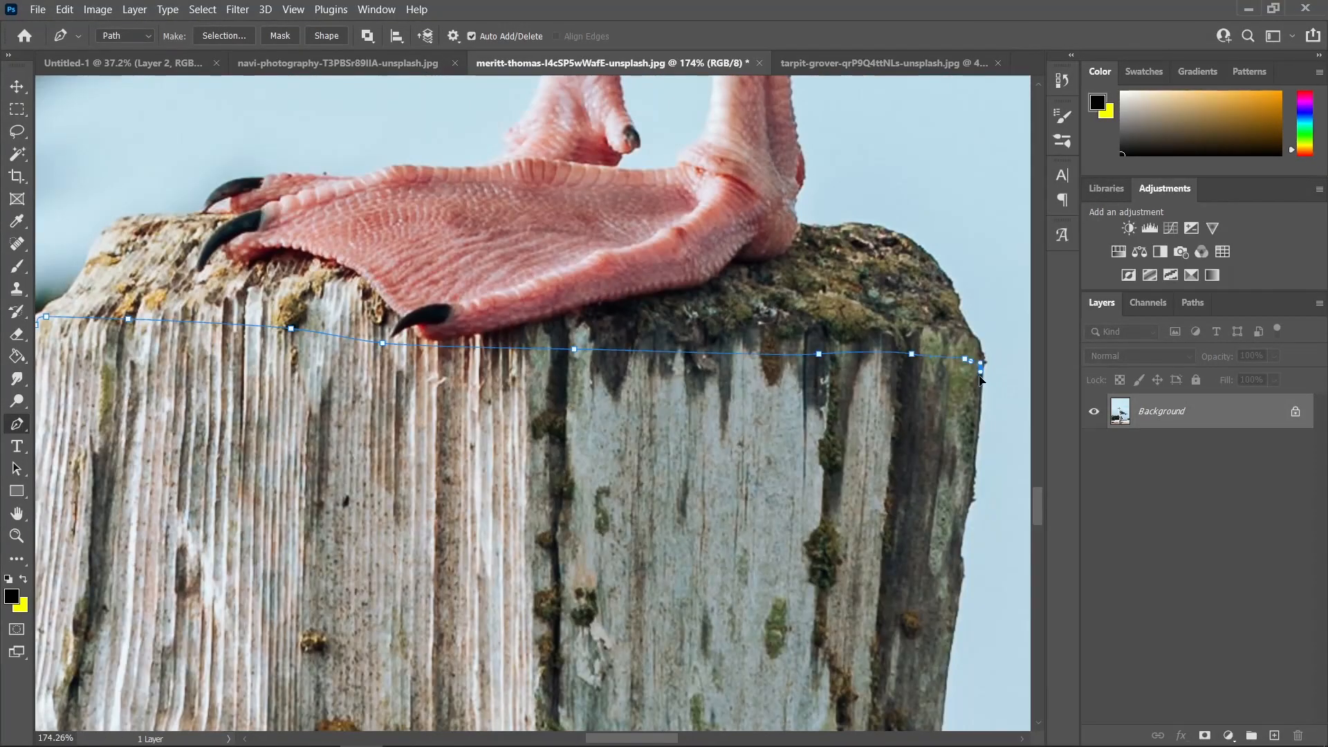
scroll(980, 371, "down", 5)
scroll(664, 415, "down", 3)
Step: Convert the post path into a selection and copy the selected post to a new layer
right_click(661, 440)
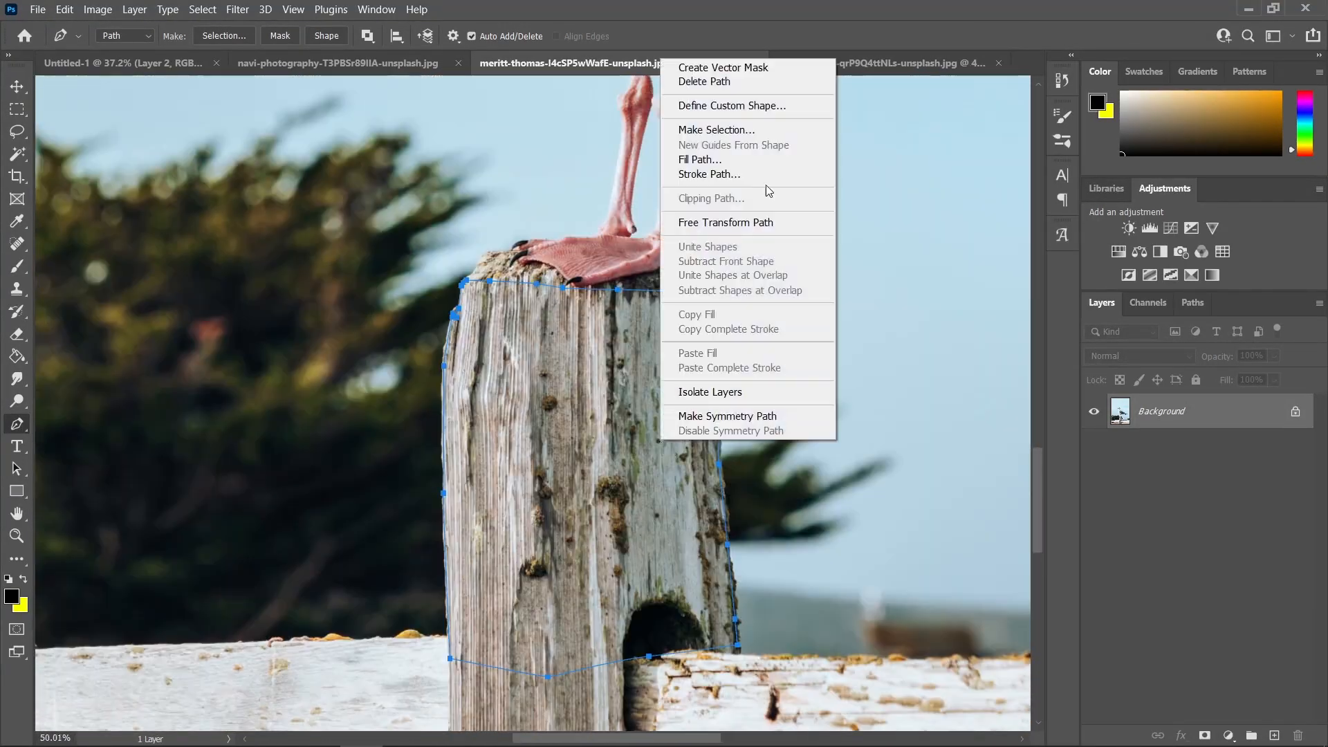
key("ctrl+Return")
key("ctrl+j")
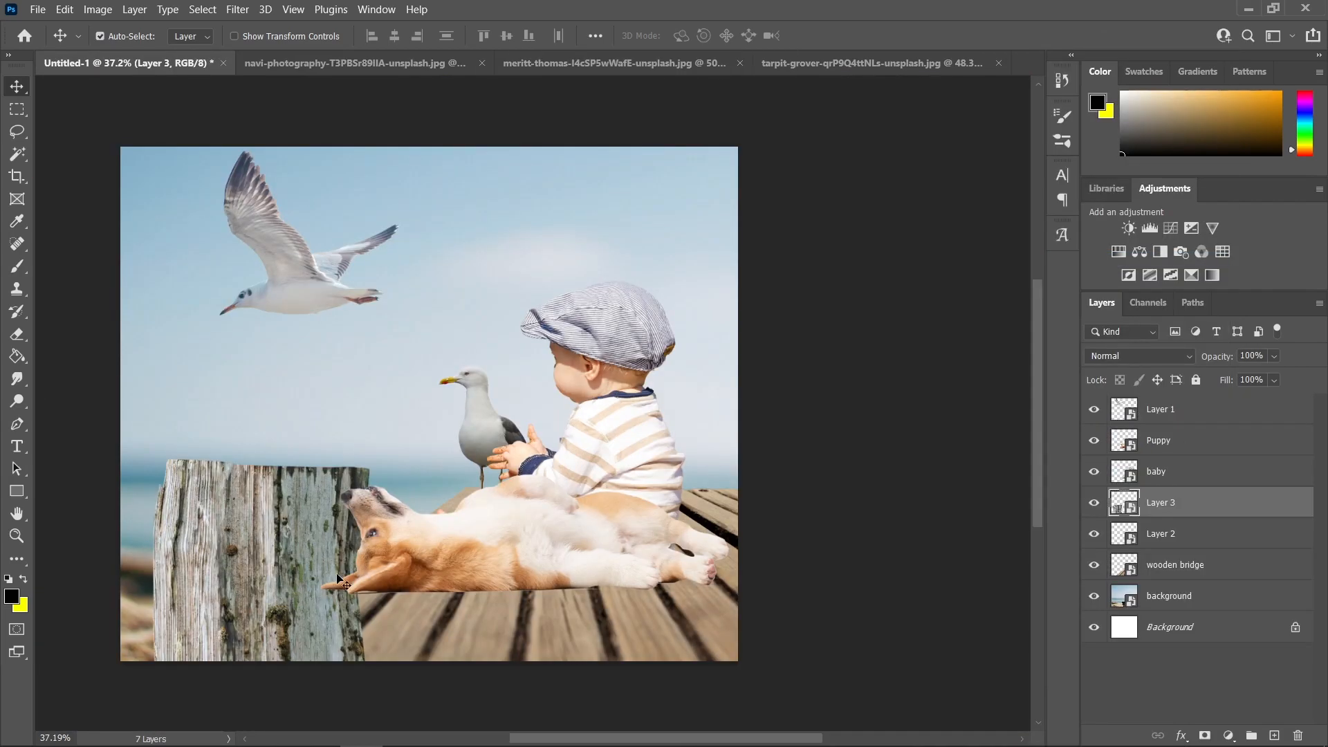
Step: Position the wooden post in the lower-left corner of the Untitled-1 composite
scroll(325, 583, "left", 3)
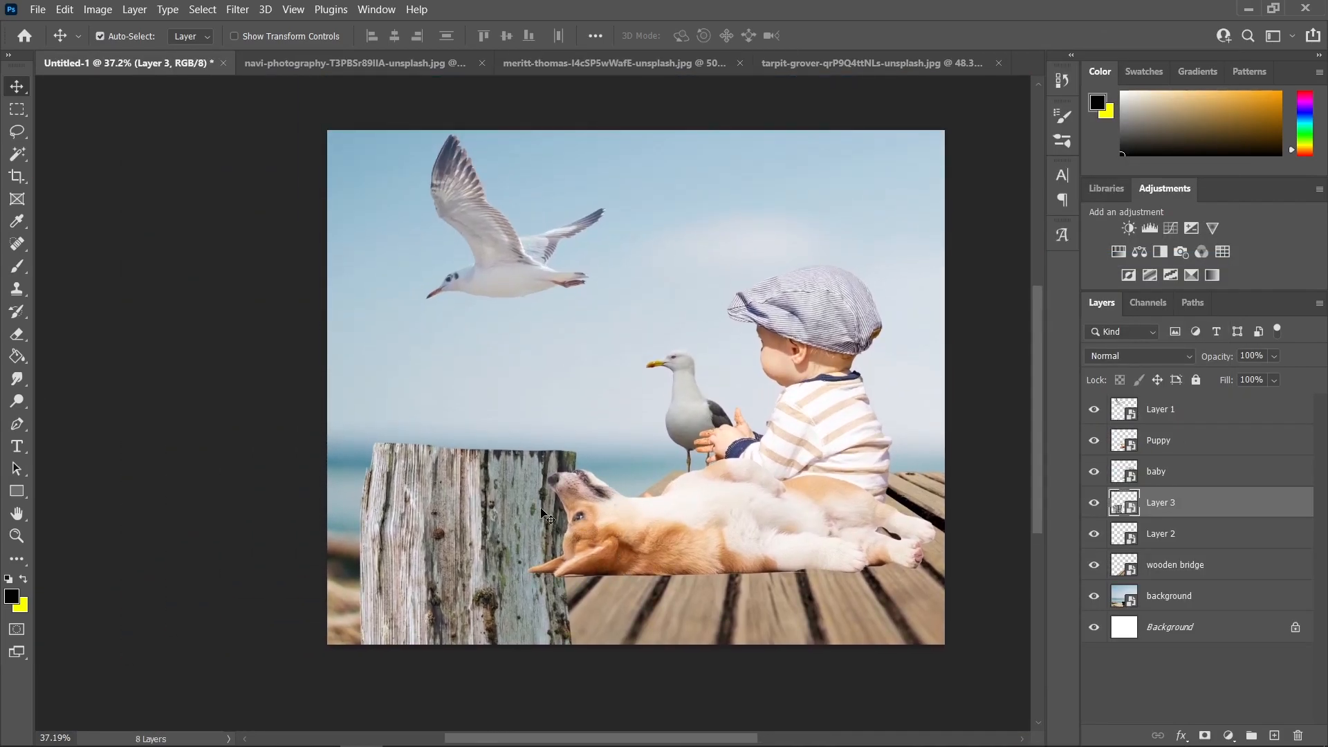
left_click_drag(460, 540, 443, 519)
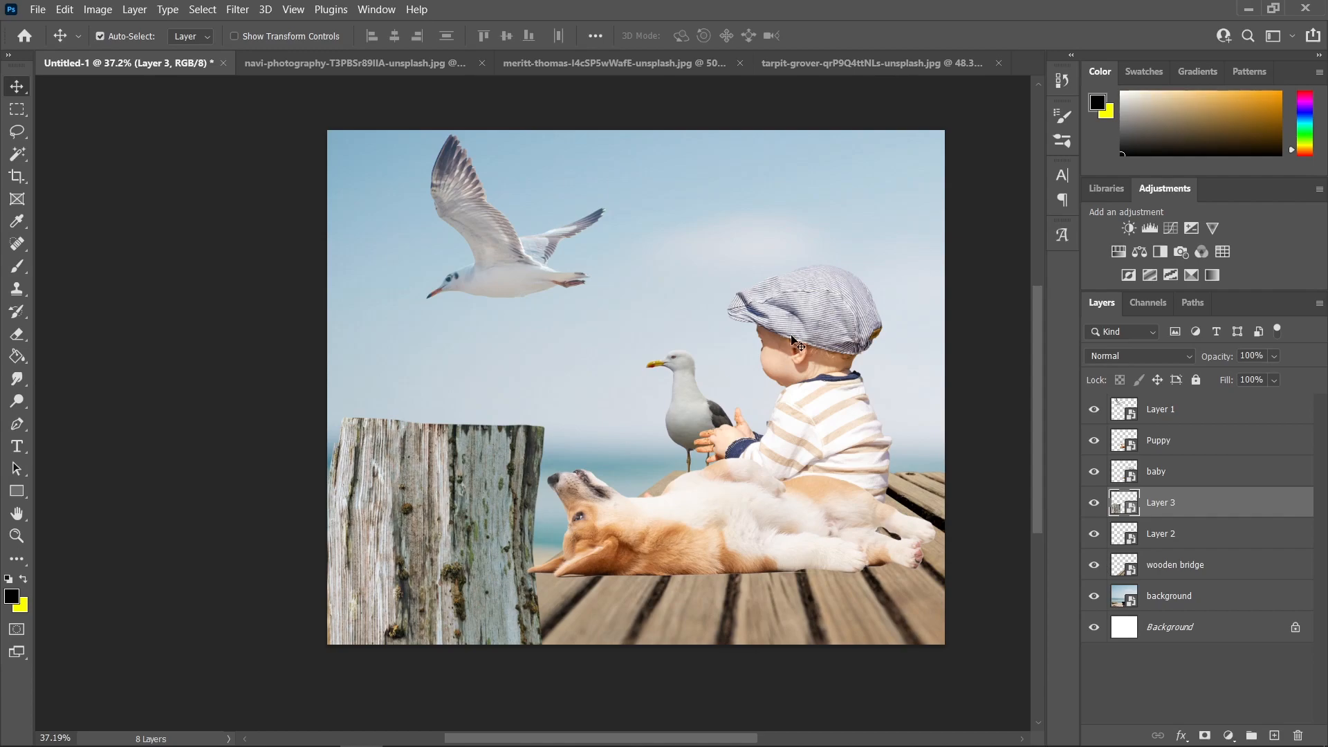
Step: Flip the wooden post horizontally and shift it left so it runs partly off the canvas edge
scroll(796, 344, "right", 1)
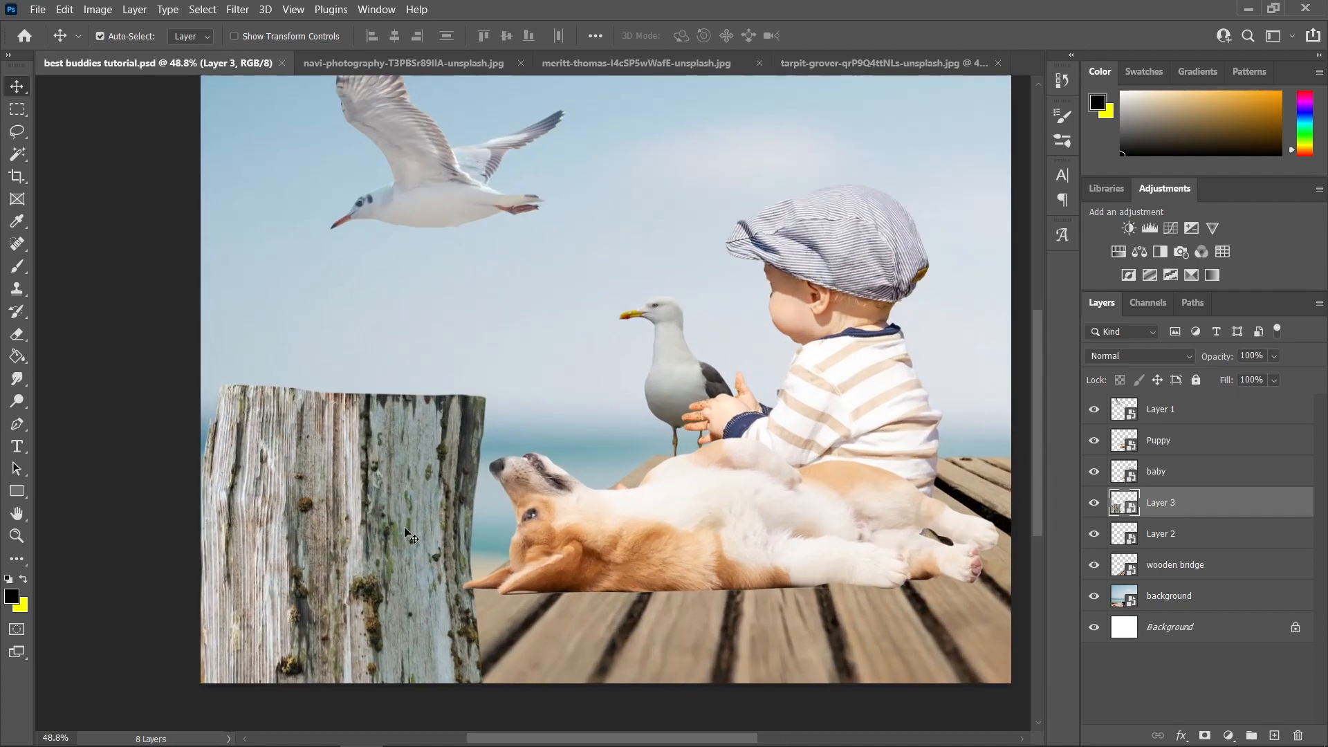
scroll(353, 524, "down", 3)
key("ctrl+t")
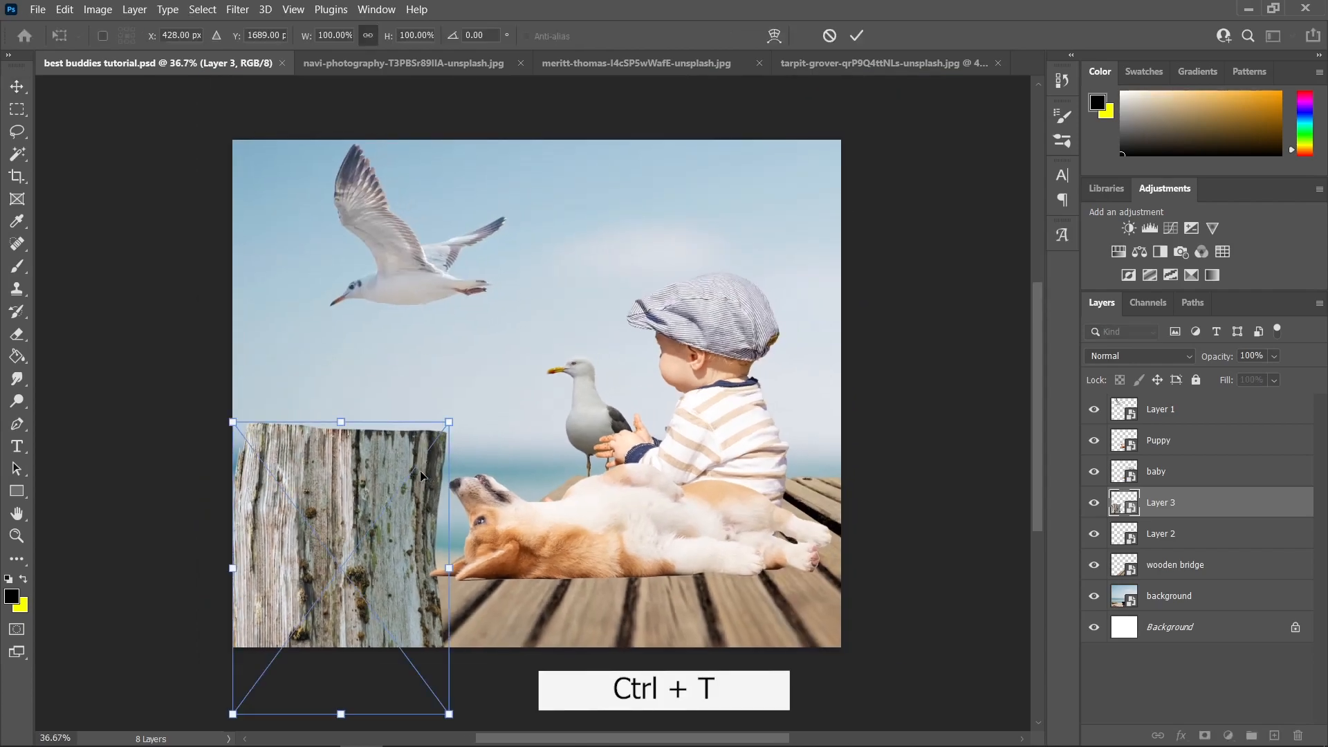
right_click(350, 474)
left_click(374, 446)
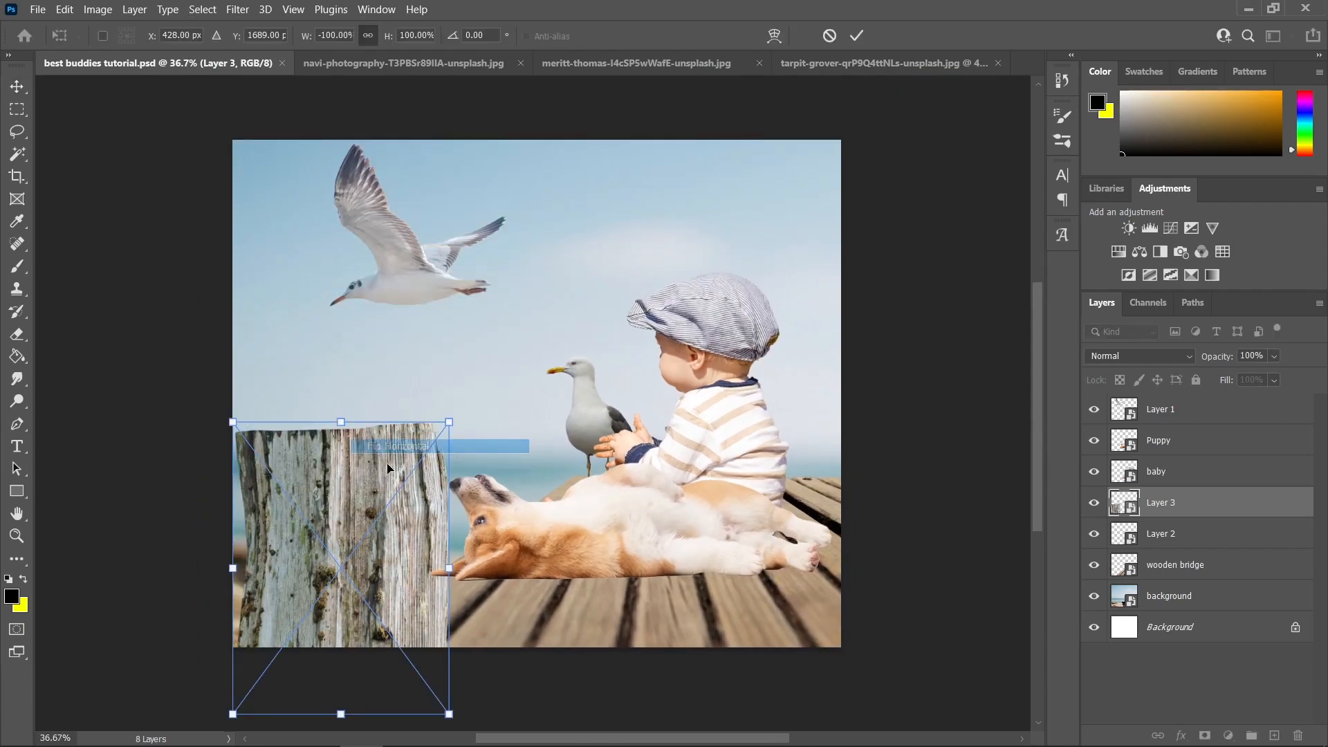
left_click_drag(343, 515, 304, 513)
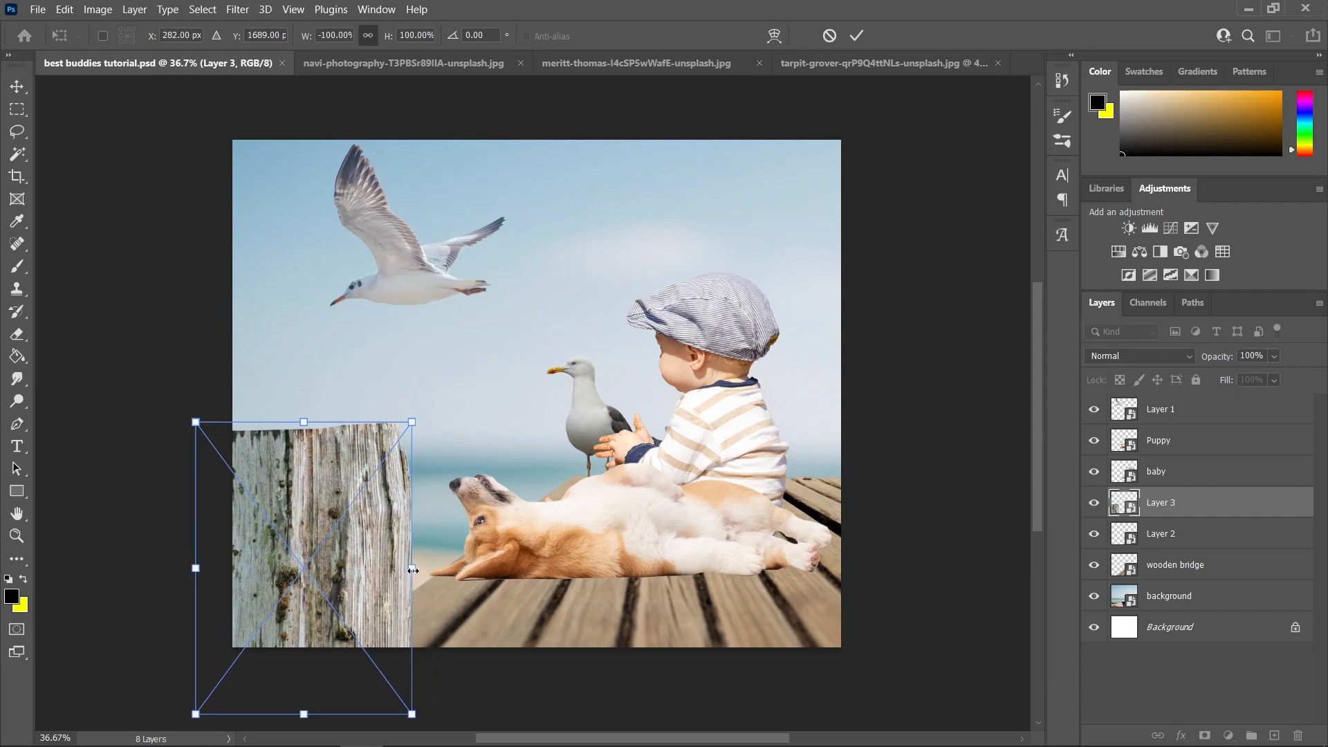
Step: Narrow the post from its right side to about 82% width and apply the transform
scroll(415, 569, "up", 3)
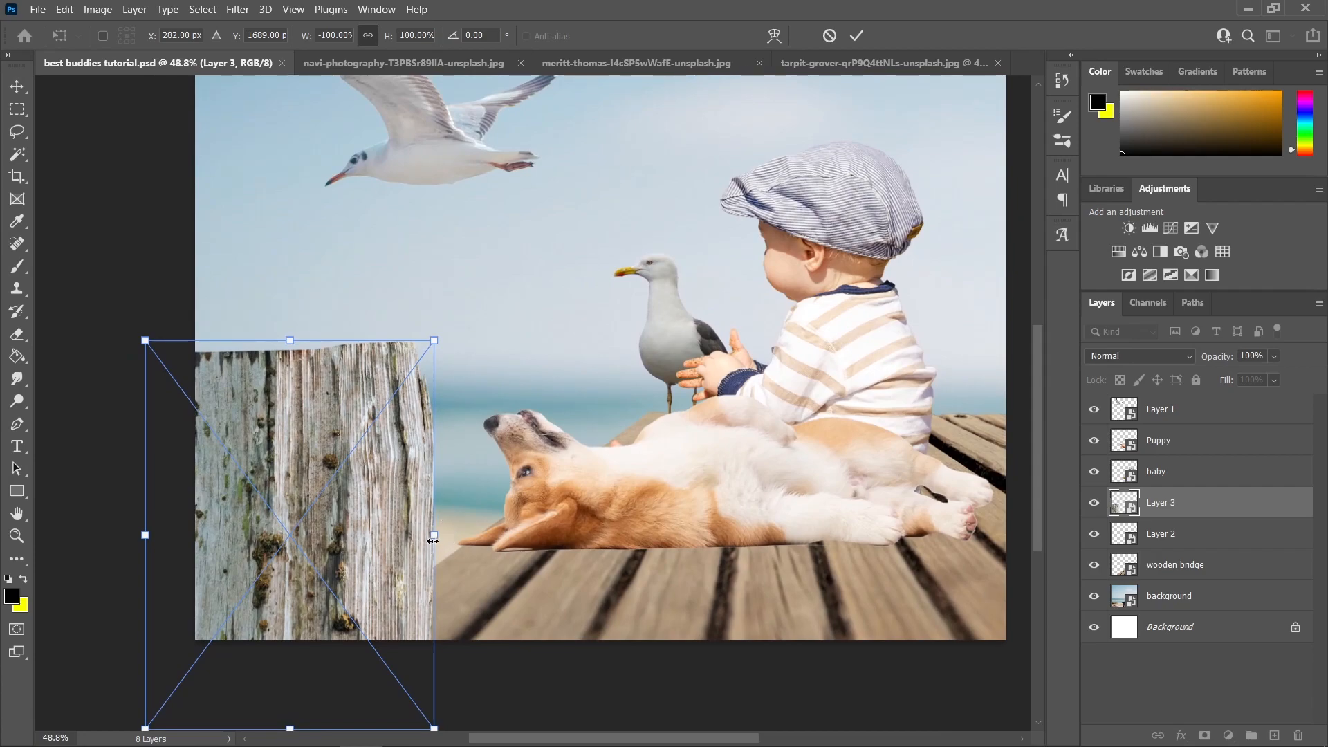
left_click_drag(434, 539, 392, 534)
key("Return")
scroll(407, 447, "down", 1)
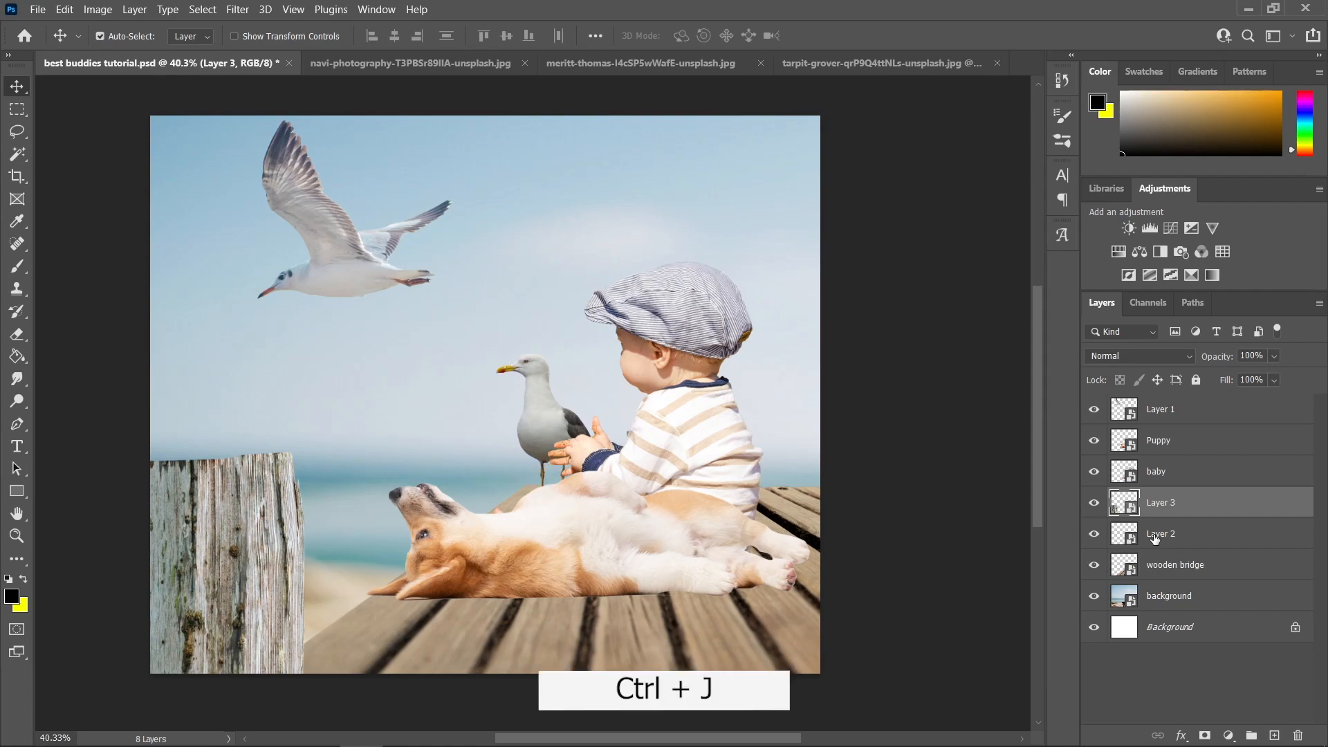
Step: Duplicate the post layer, place the copy behind the standing seagull and baby, and move its layer below the wooden bridge layer
key("ctrl+j")
left_click_drag(236, 540, 235, 547)
left_click_drag(247, 553, 575, 402)
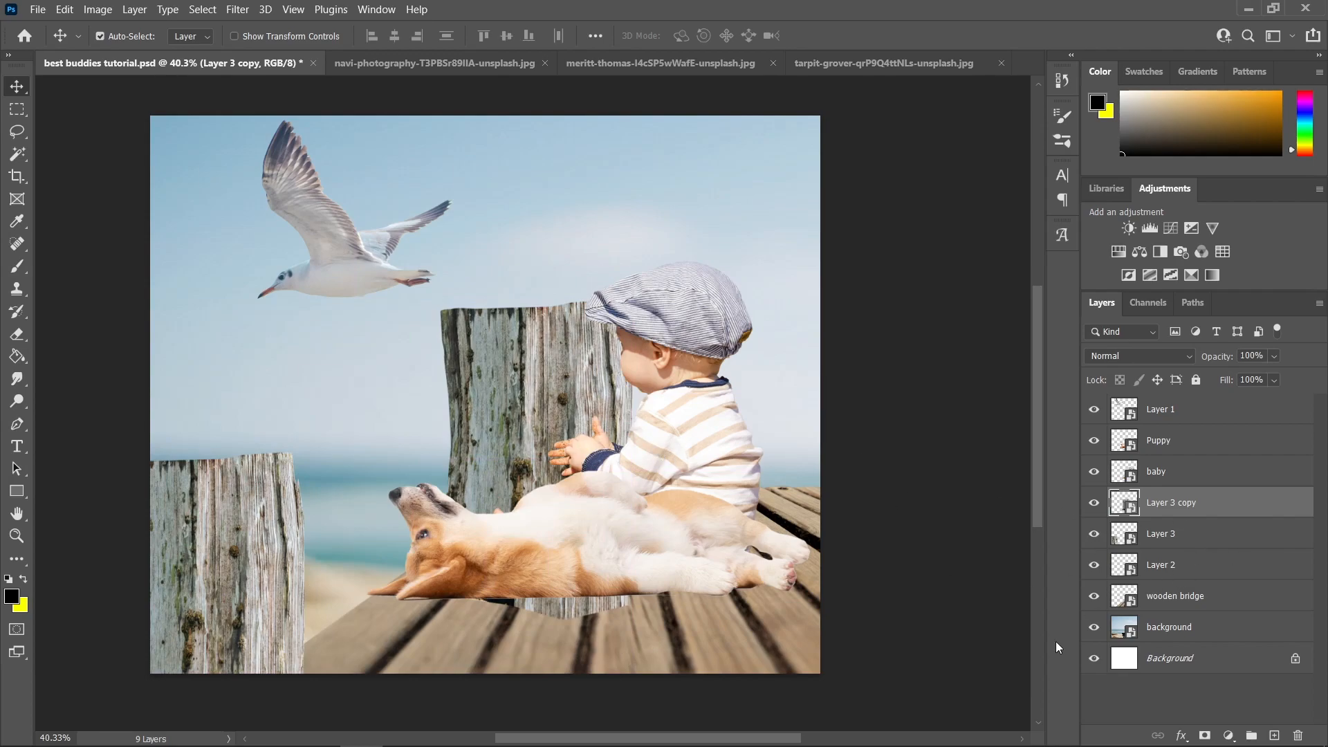
left_click_drag(1220, 509, 1218, 612)
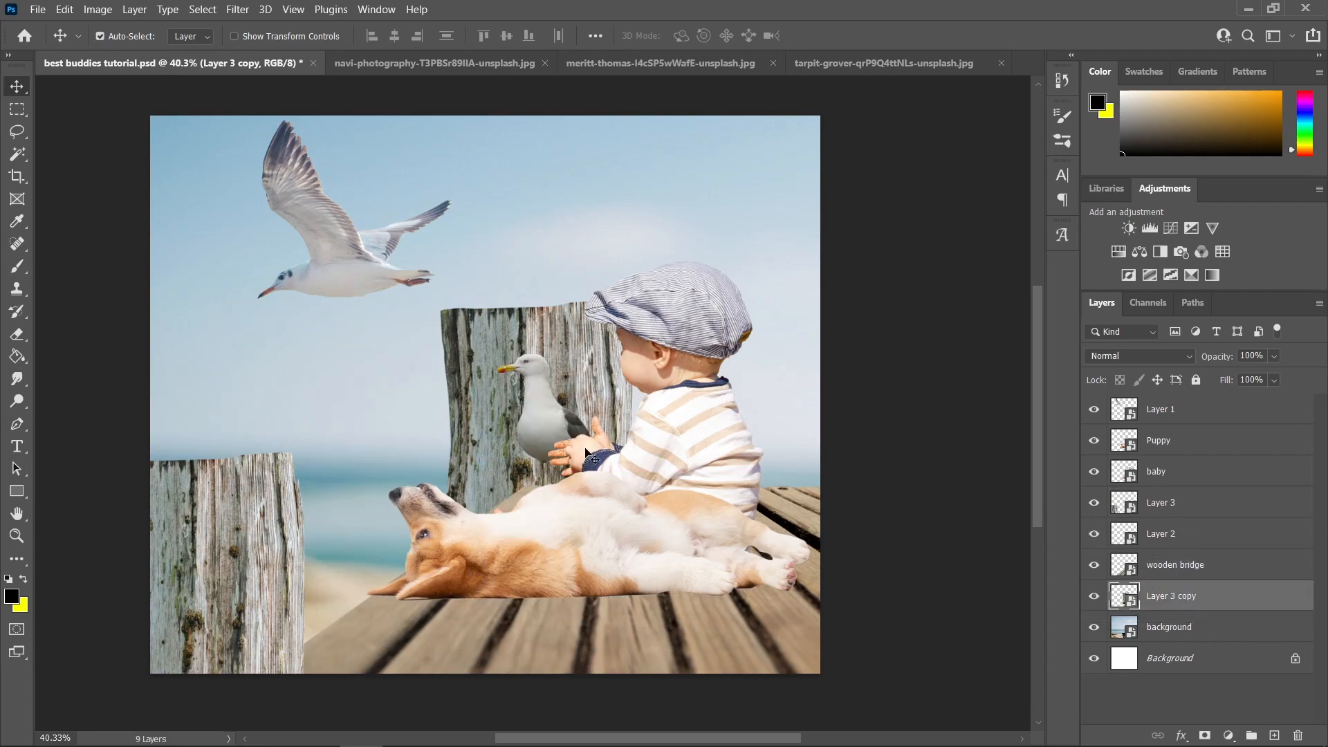
Step: Scale the post copy to about 35% width and 59% height and position it between the standing seagull and the baby
scroll(604, 441, "up", 2)
key("ctrl+t")
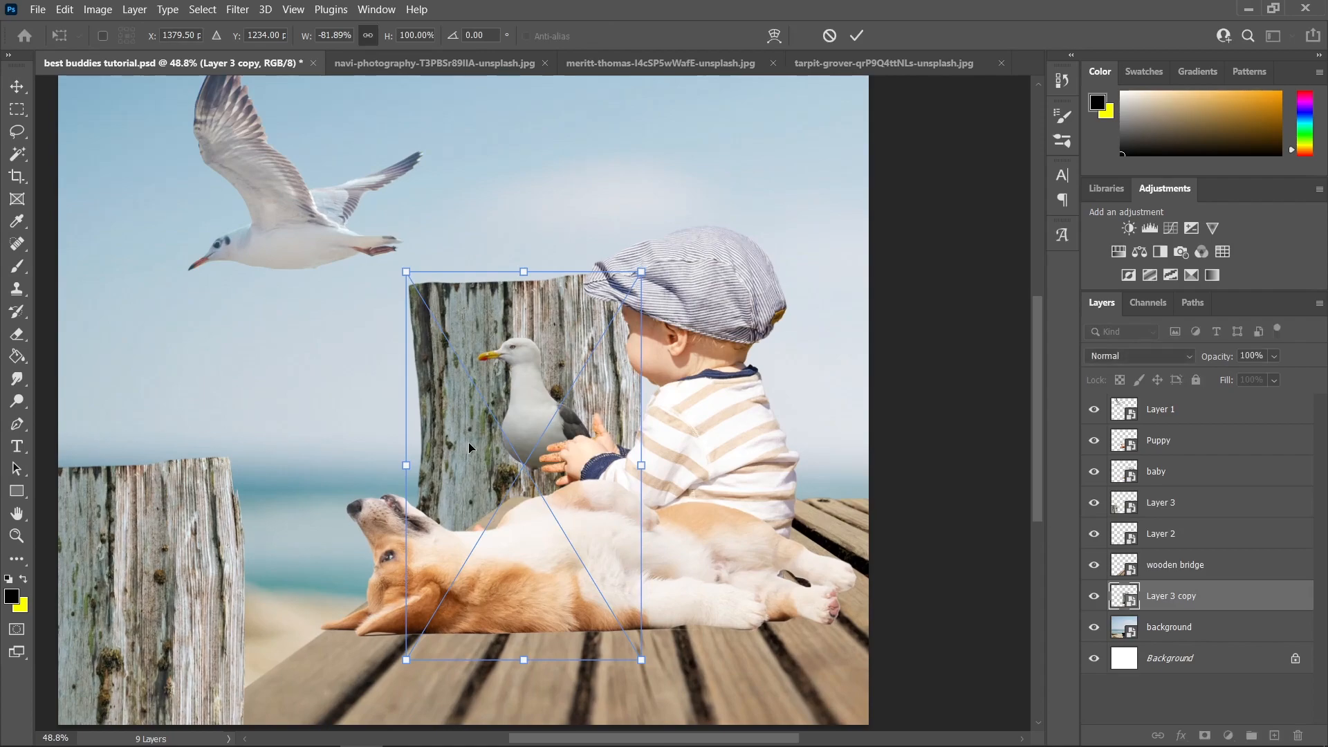
left_click_drag(408, 269, 564, 346)
left_click_drag(503, 454, 541, 455)
scroll(566, 452, "up", 2)
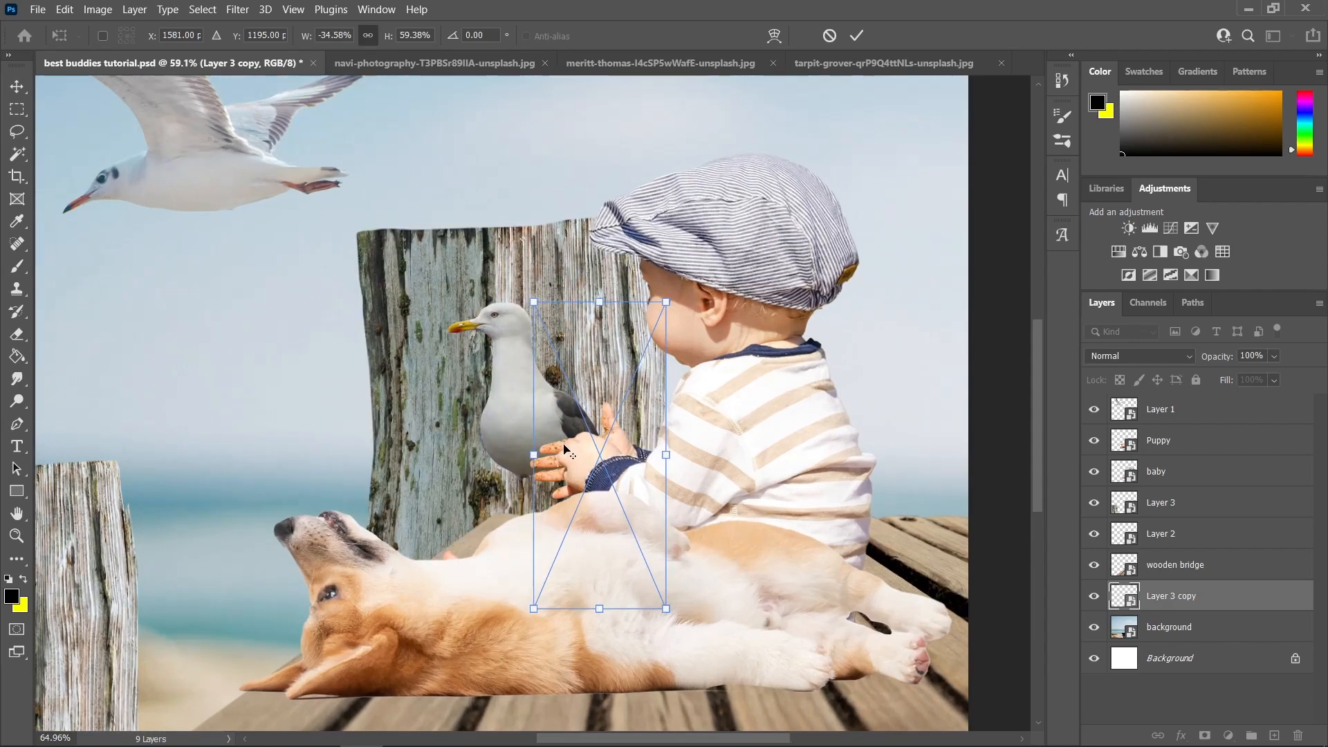
scroll(566, 451, "up", 1)
left_click_drag(572, 372, 554, 398)
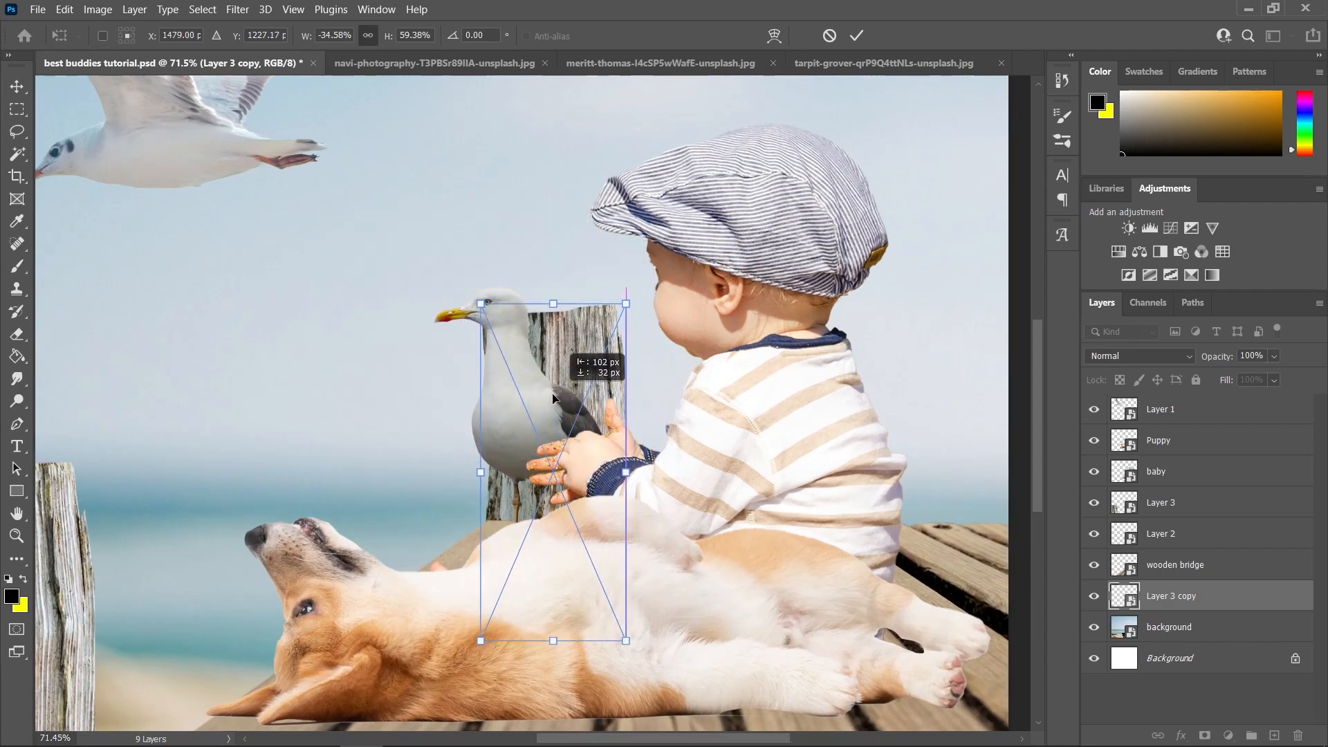
key("Return")
scroll(477, 633, "down", 3)
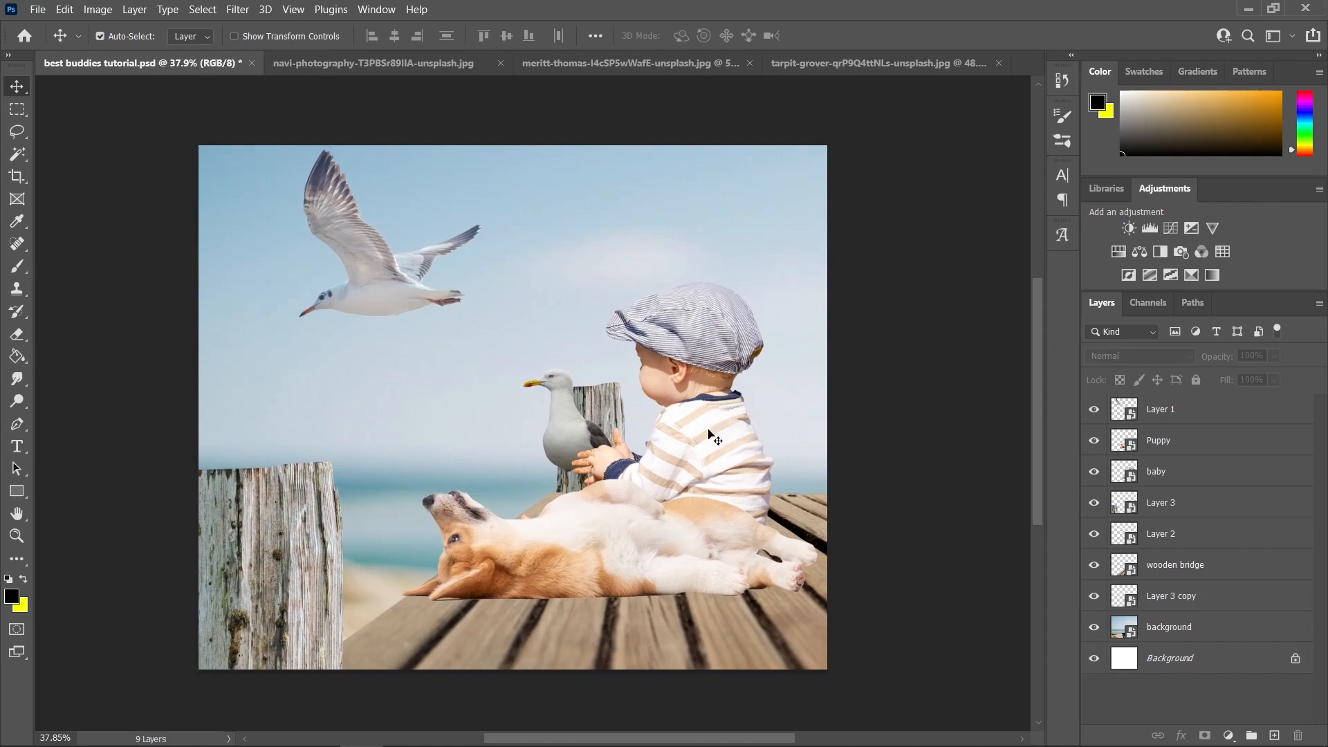
Step: Inspect the cutout edges around the baby's cap and neck, the standing seagull, and the puppy's hind paws up close
scroll(711, 435, "up", 1)
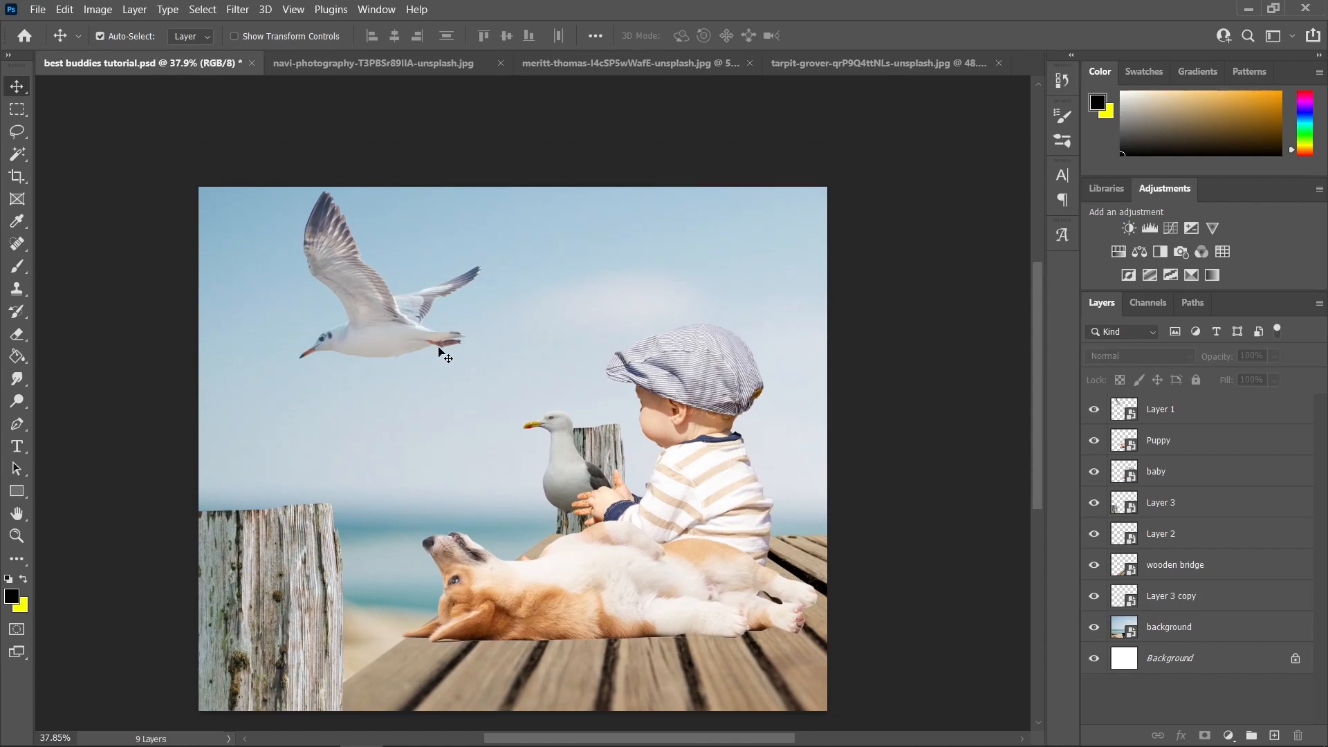
scroll(635, 402, "down", 1)
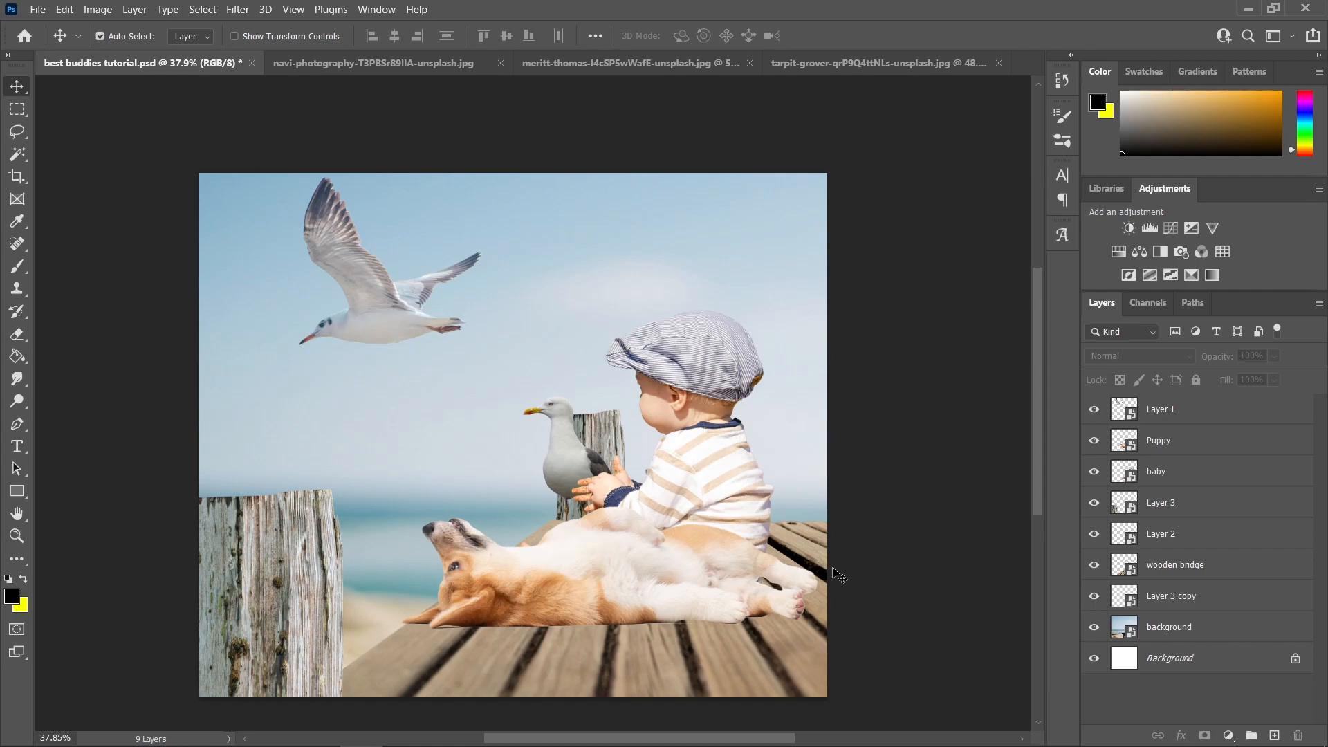
scroll(730, 388, "up", 6)
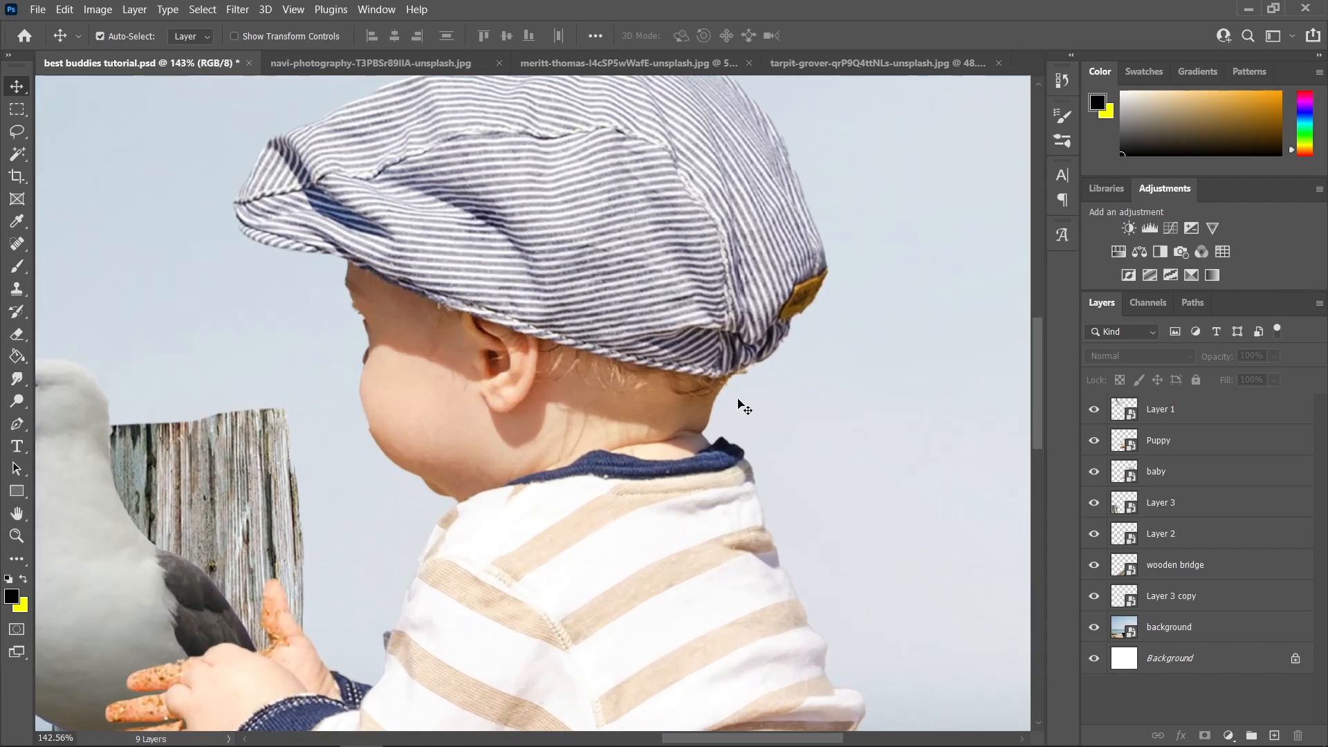
left_click_drag(738, 403, 772, 443)
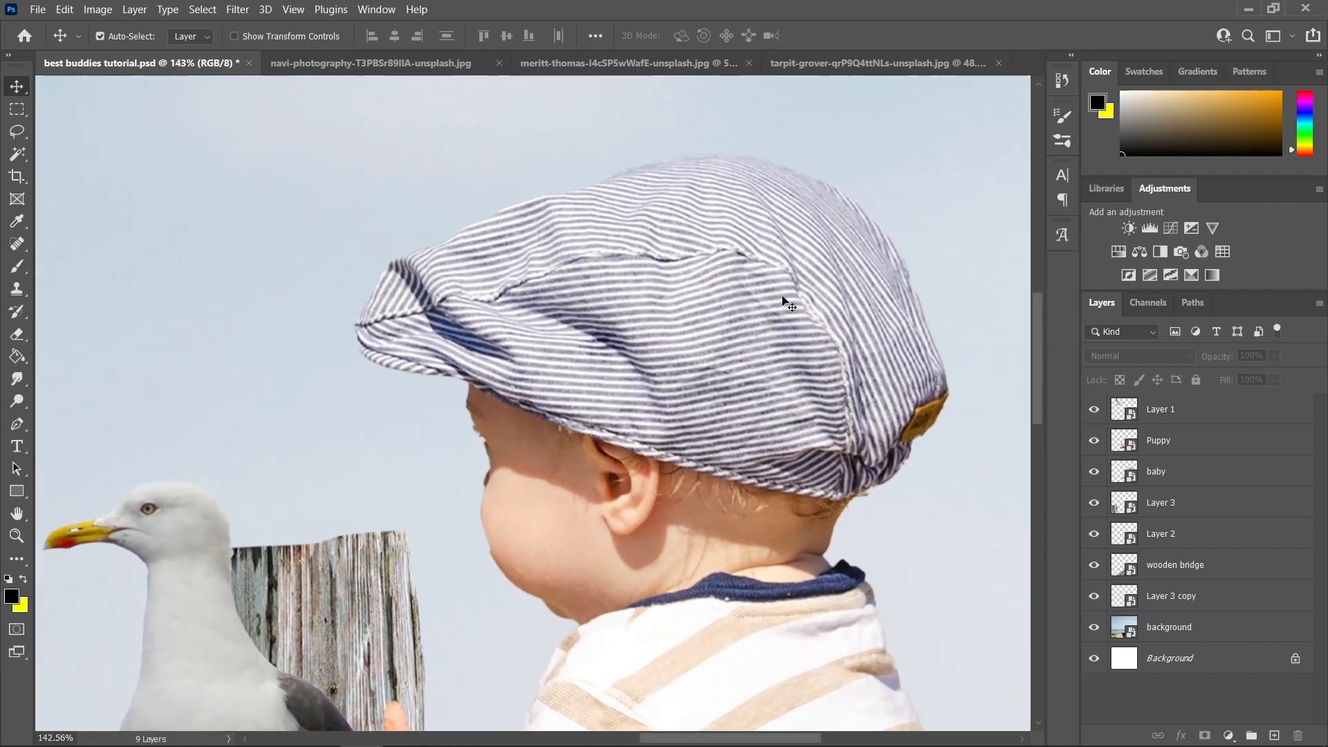
scroll(341, 322, "down", 5)
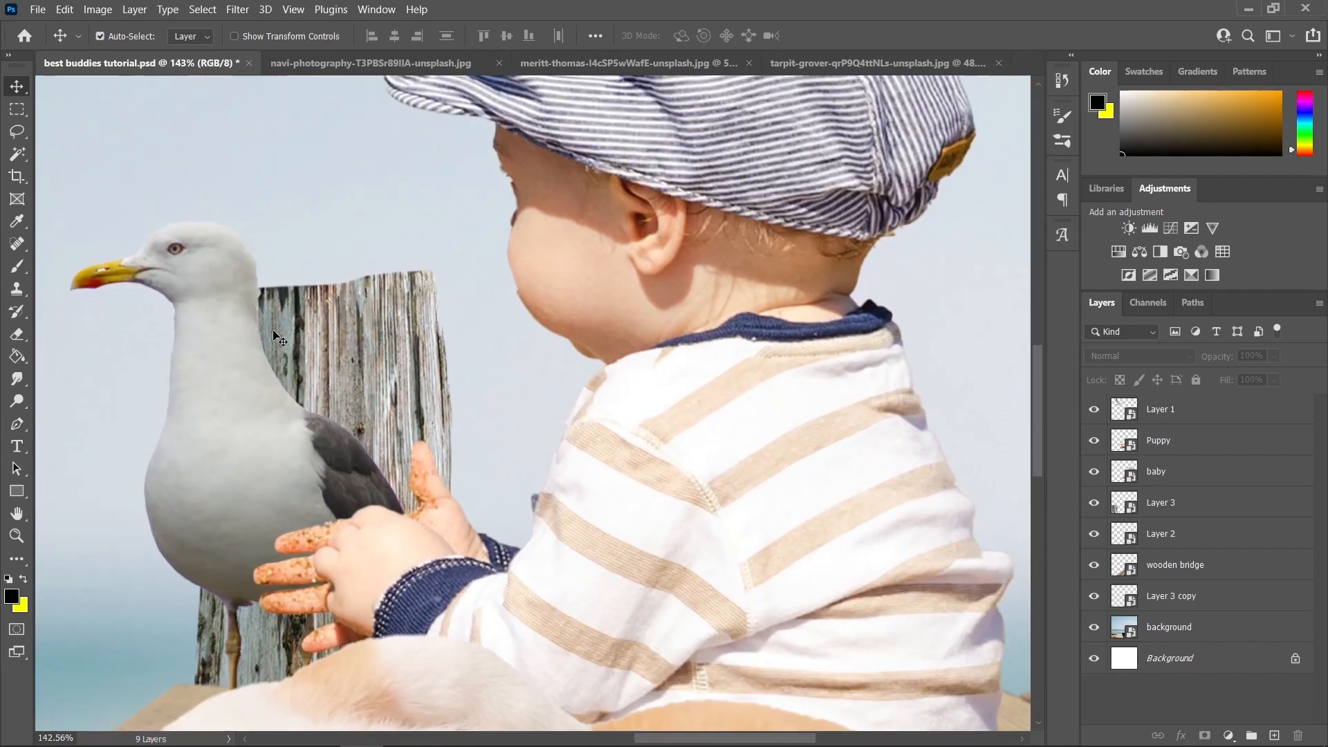
left_click_drag(609, 550, 304, 228)
left_click_drag(617, 389, 599, 354)
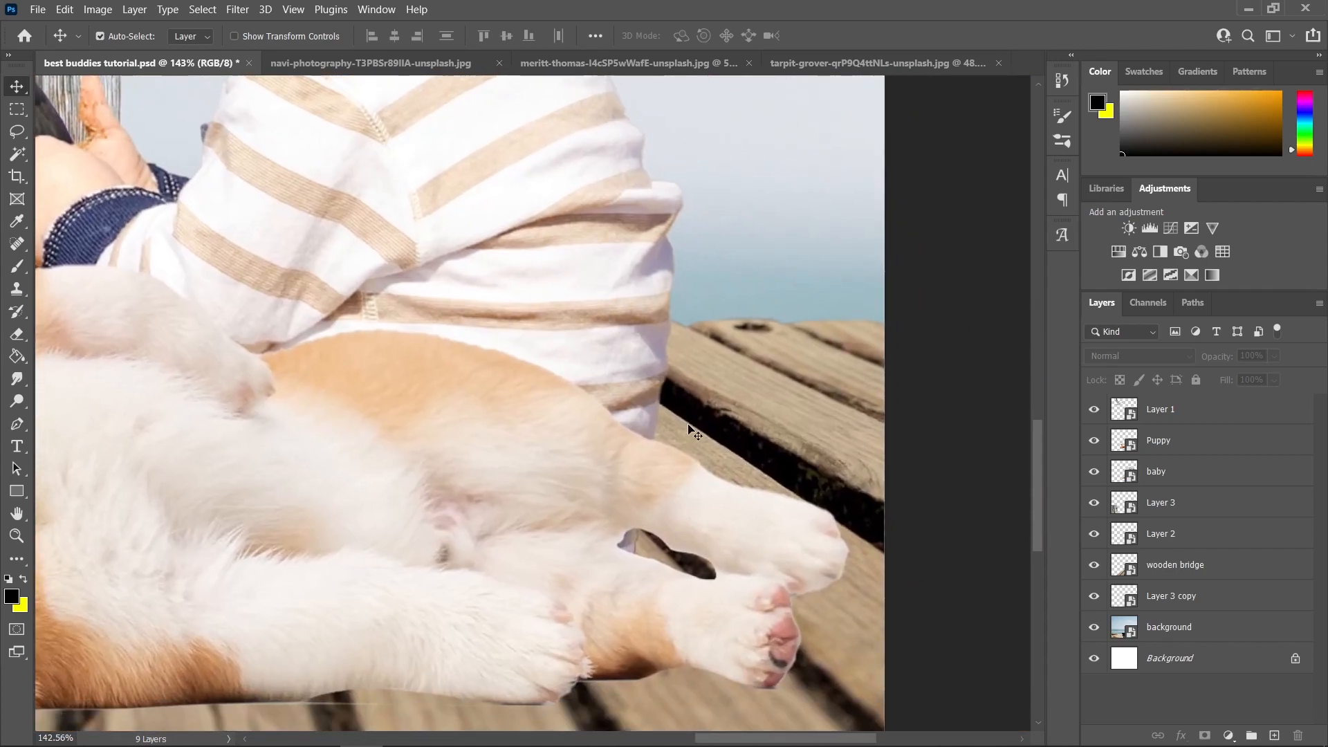
scroll(583, 392, "up", 2)
scroll(824, 577, "down", 2)
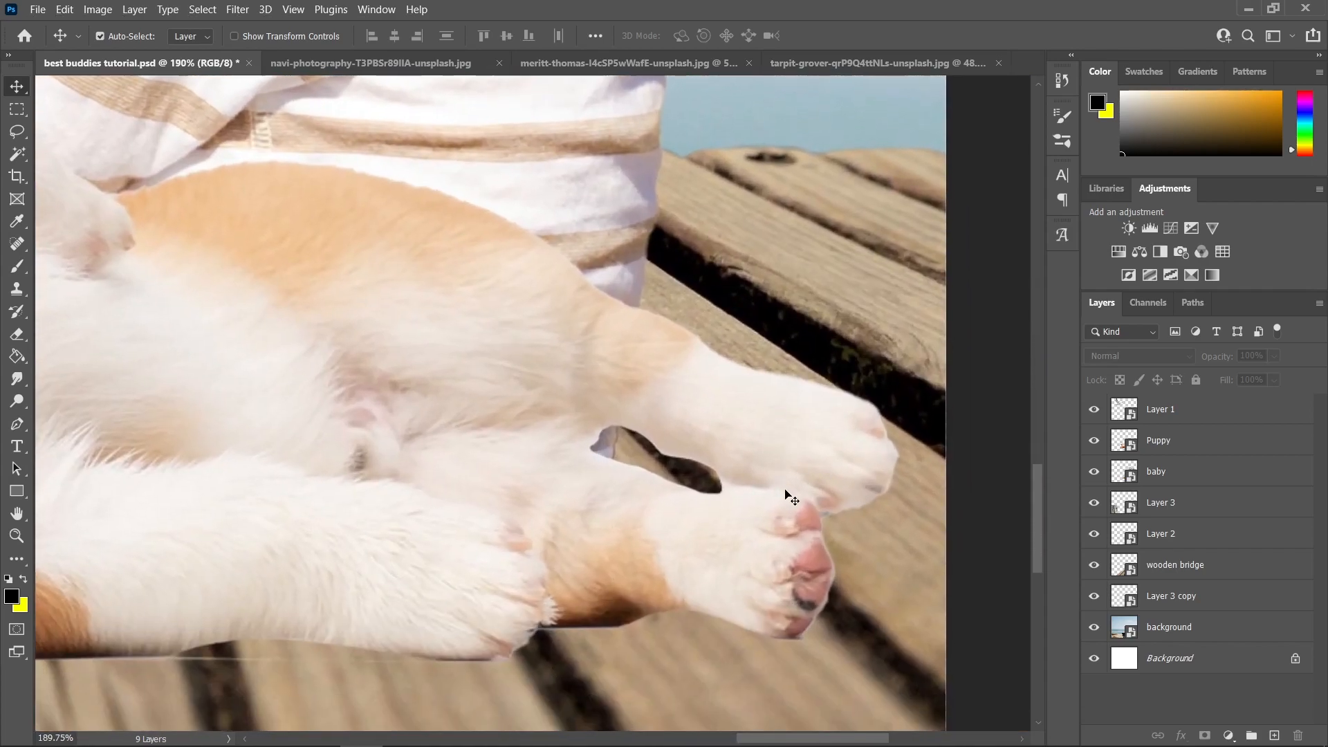
left_click_drag(682, 315, 688, 588)
left_click_drag(628, 190, 682, 482)
left_click_drag(554, 178, 667, 433)
left_click(23, 382)
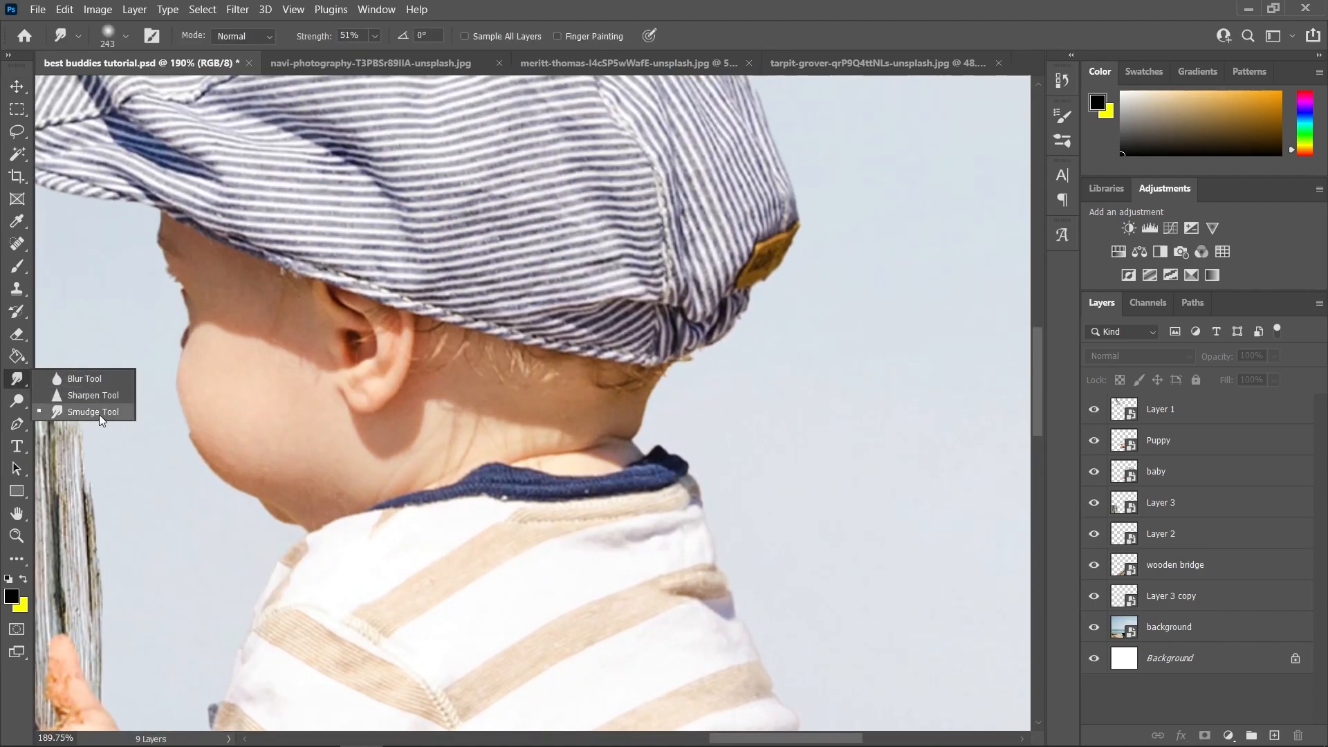
left_click(22, 382)
mouse_move(567, 268)
left_mouse_down()
mouse_move(600, 300)
mouse_move(699, 504)
mouse_move(719, 505)
mouse_move(746, 325)
mouse_move(513, 265)
left_mouse_up()
key("v")
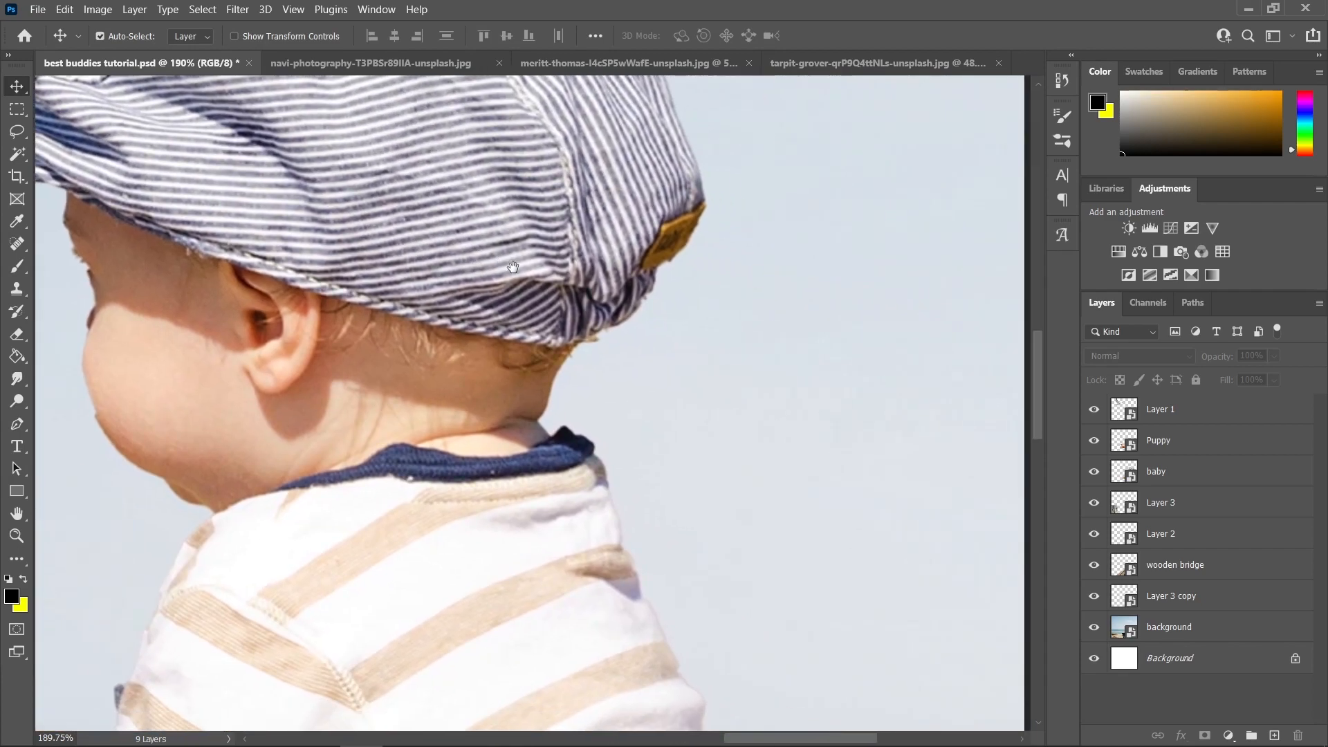
Step: Rename the flying seagull's layer as flying bird
scroll(655, 501, "down", 5)
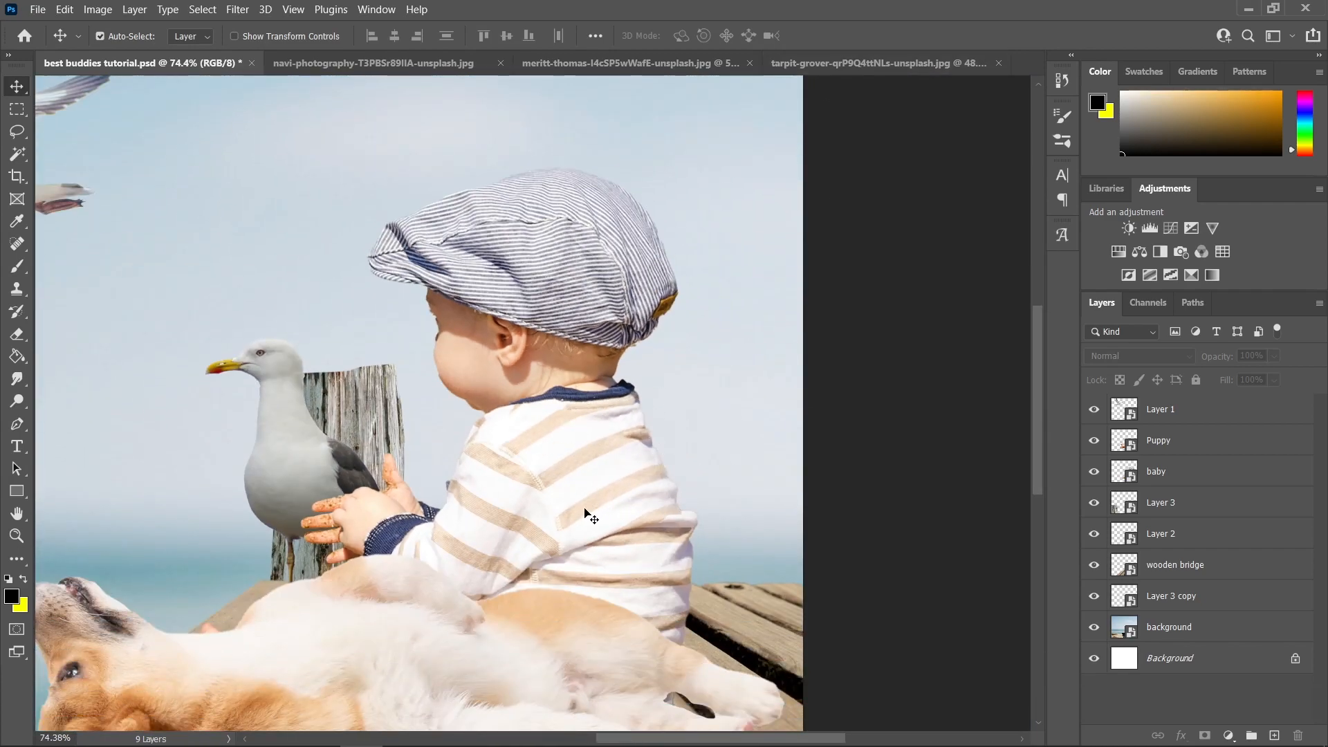
scroll(684, 436, "up", 1)
scroll(759, 365, "down", 3)
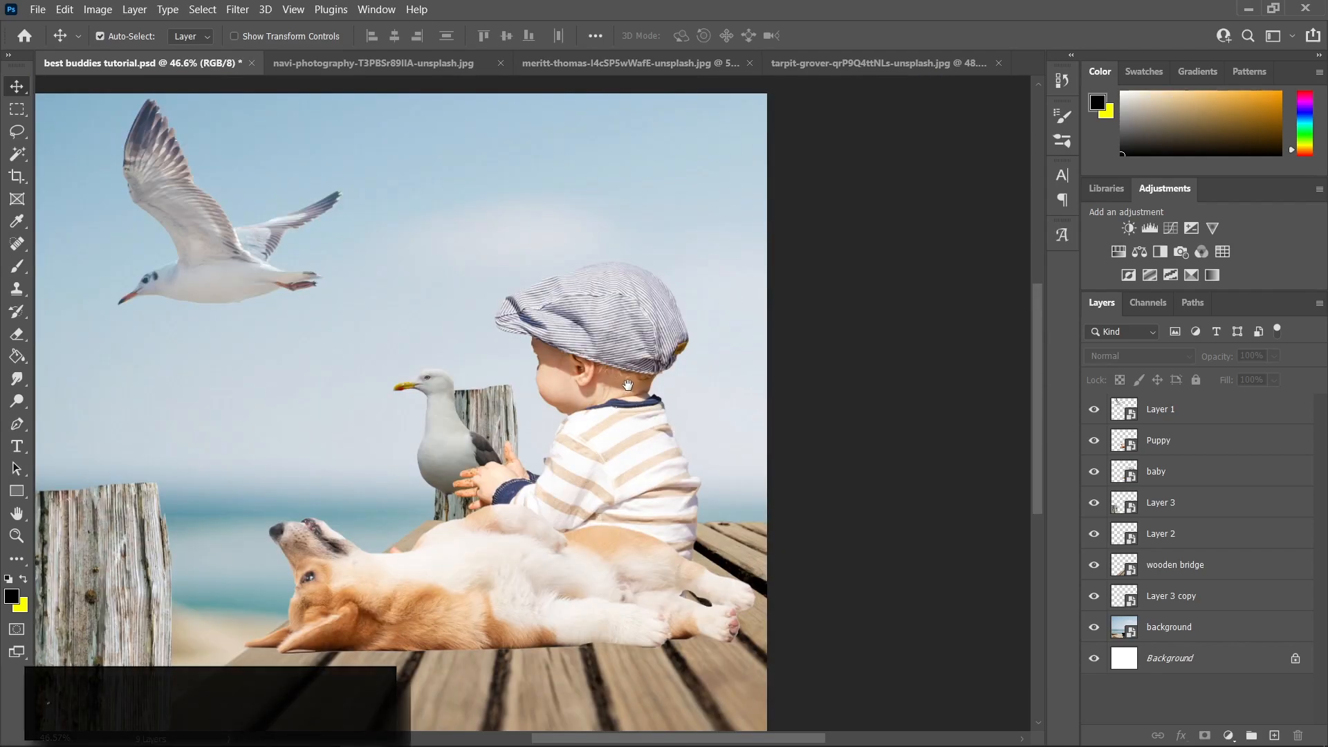
scroll(693, 420, "up", 1)
scroll(395, 258, "up", 1)
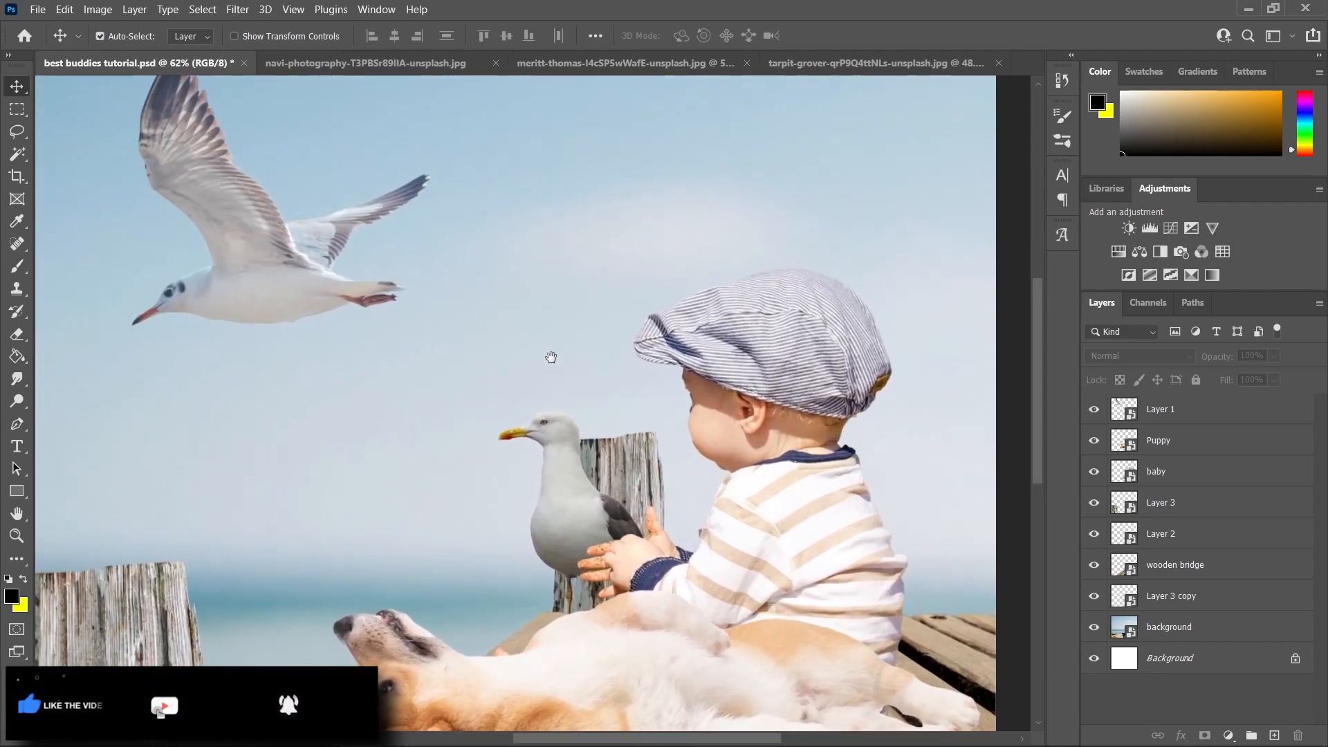
left_click(263, 289)
double_click(1160, 411)
type("flyin")
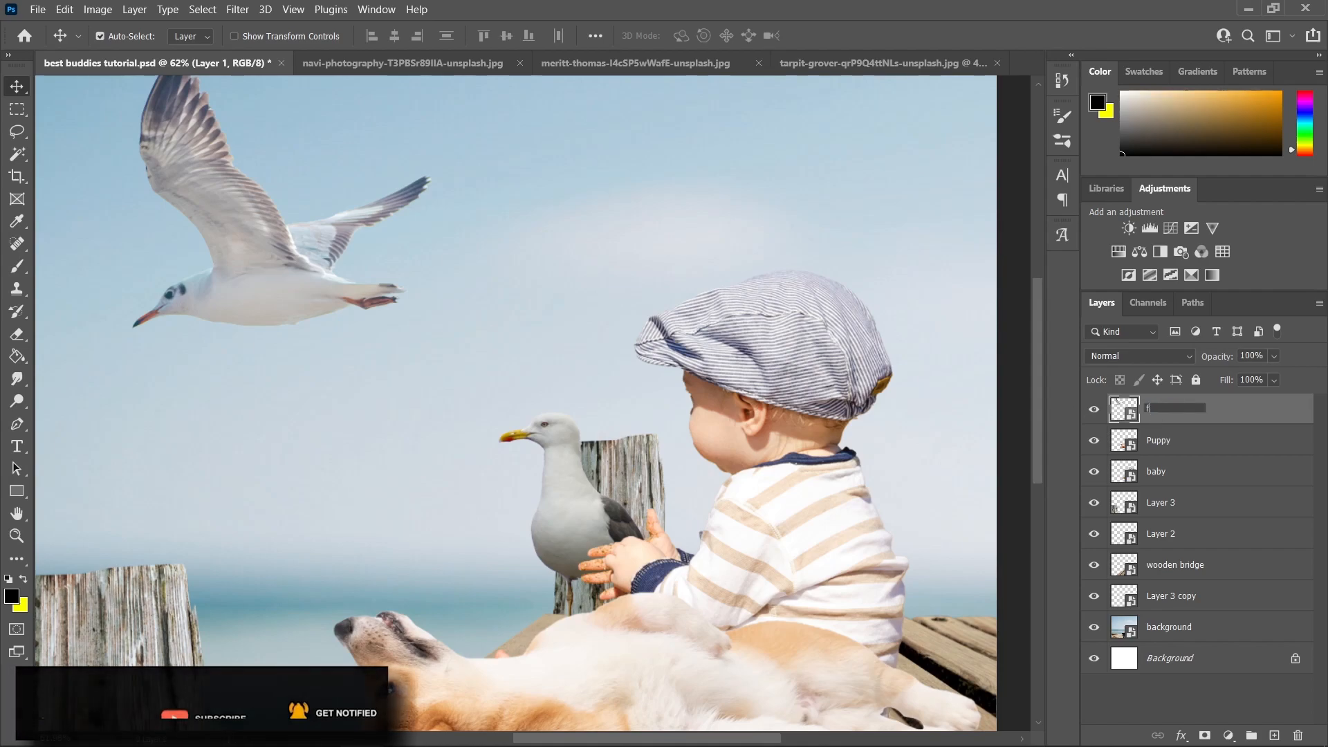
type("g bird")
key("Return")
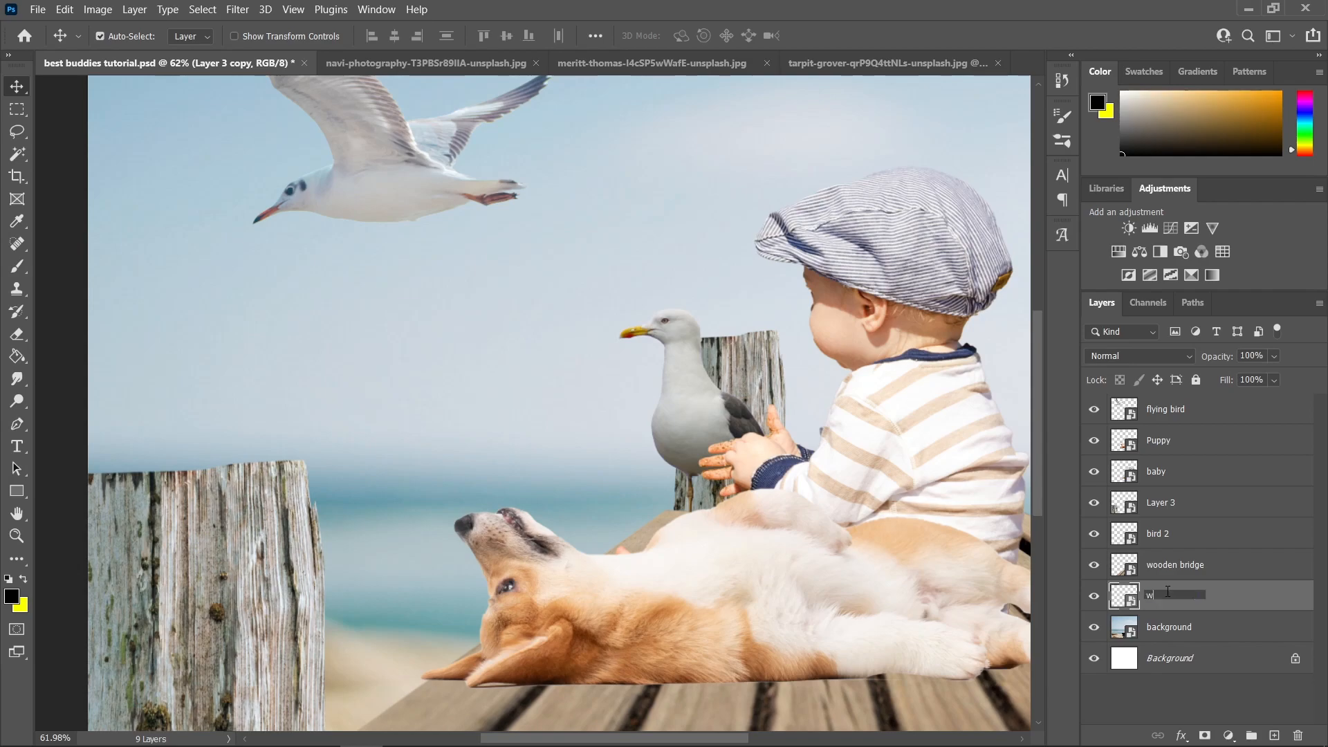
Step: Rename the standing seagull's layer as bird 2, the post copy as wood, and the large foreground post as front wood
double_click(1161, 503)
type("front wood")
key("Return")
key("ctrl+0")
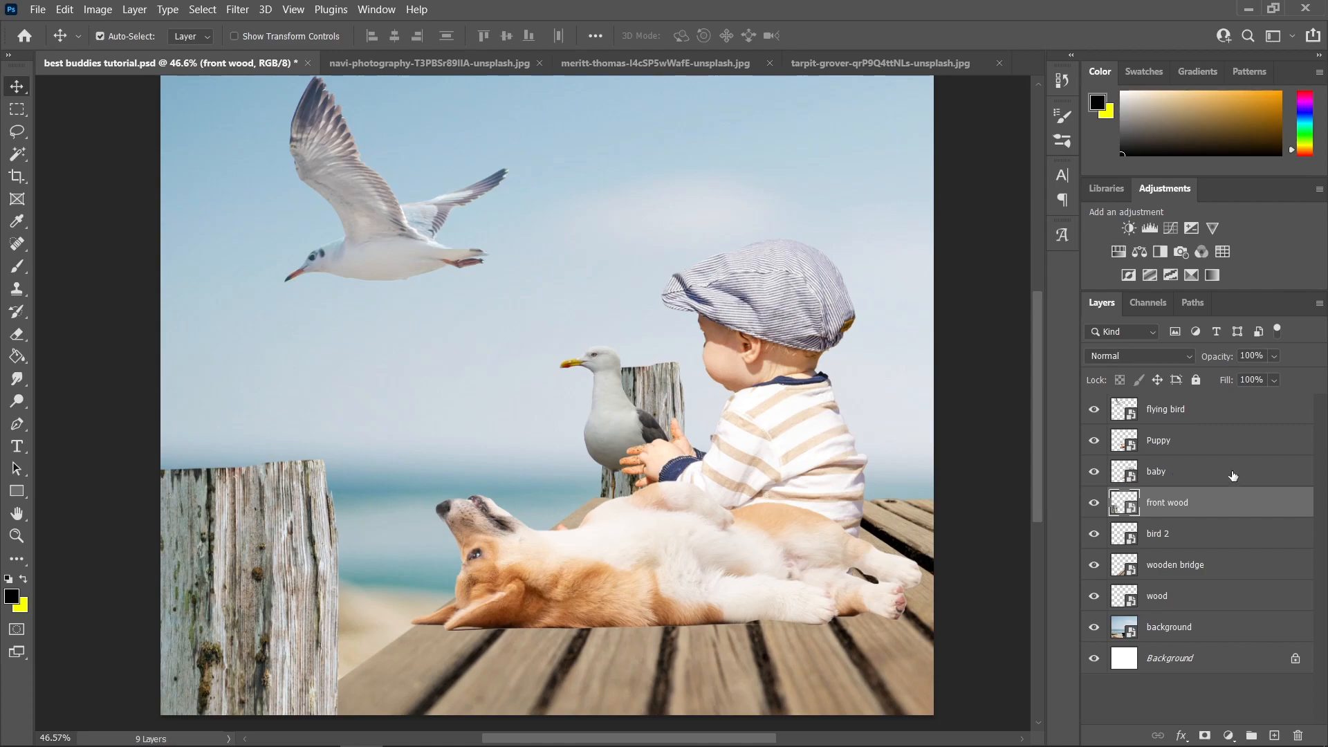
scroll(839, 374, "down", 3)
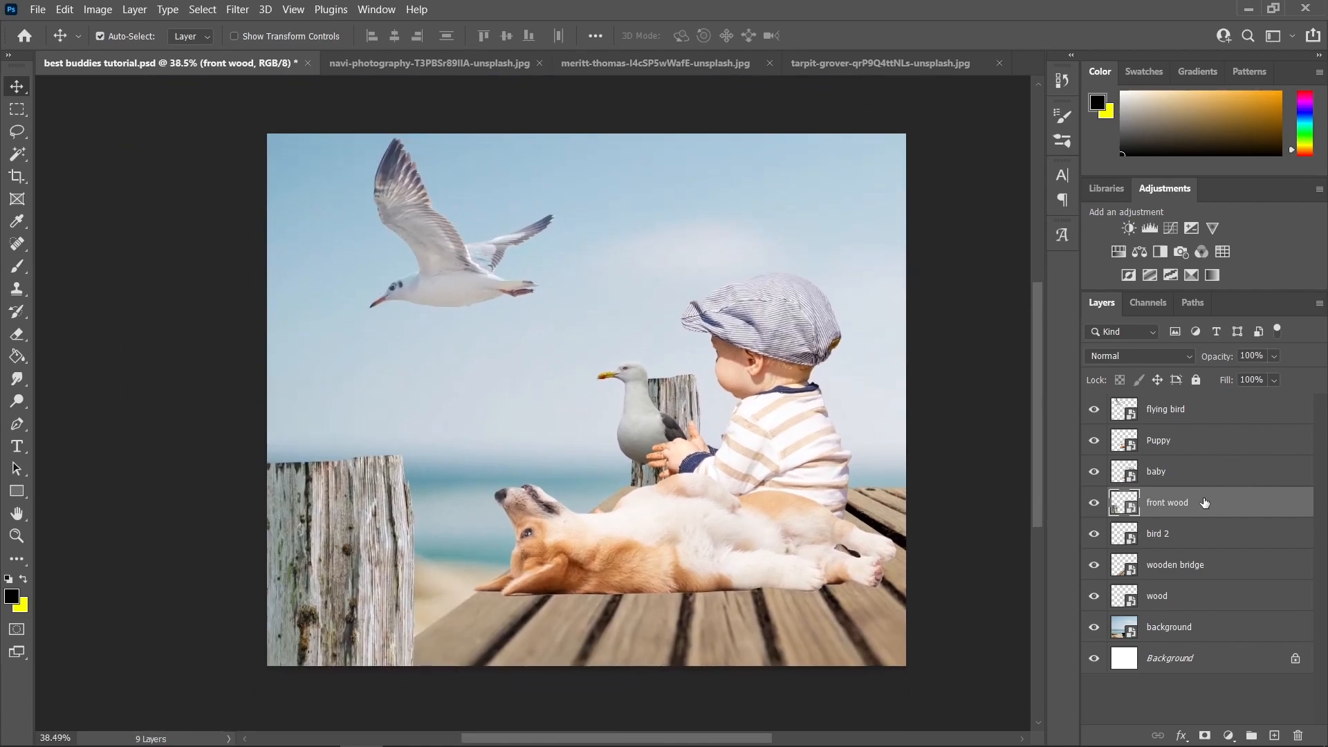
key("ctrl+0")
scroll(842, 372, "up", 2)
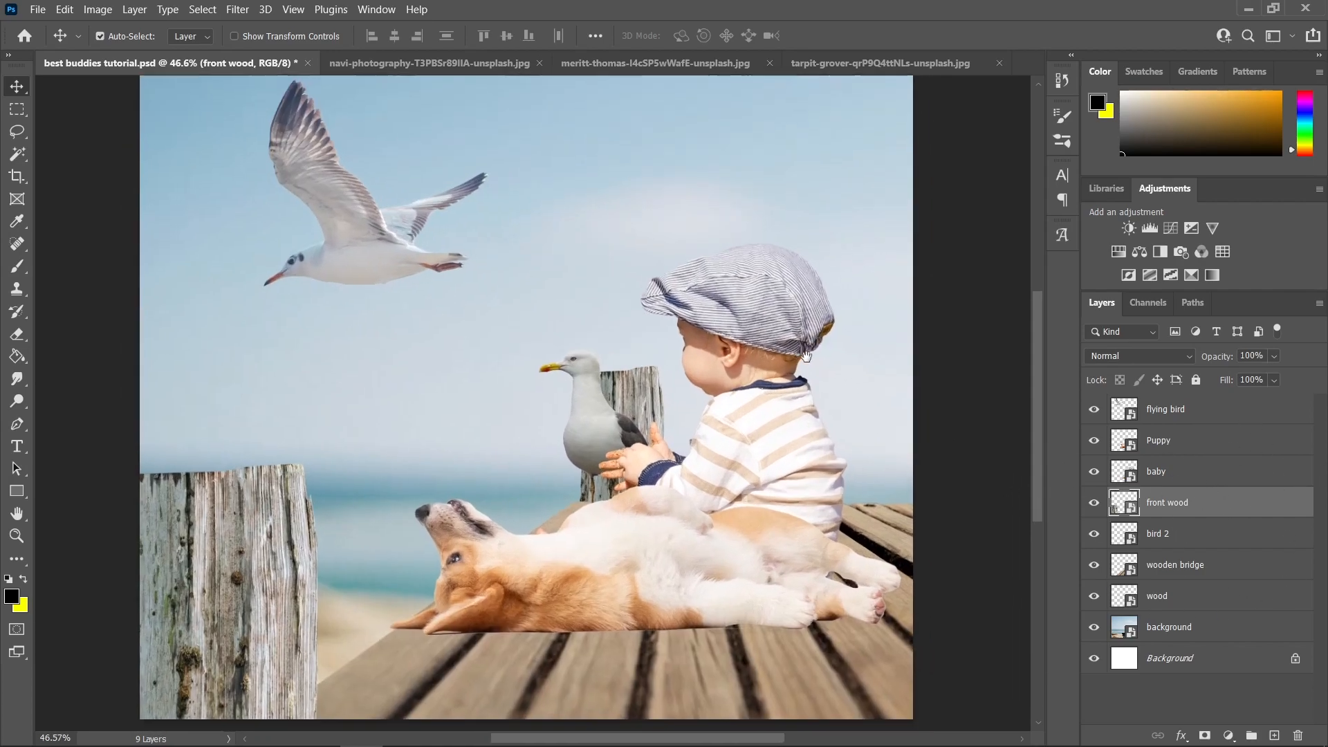
scroll(831, 359, "down", 2)
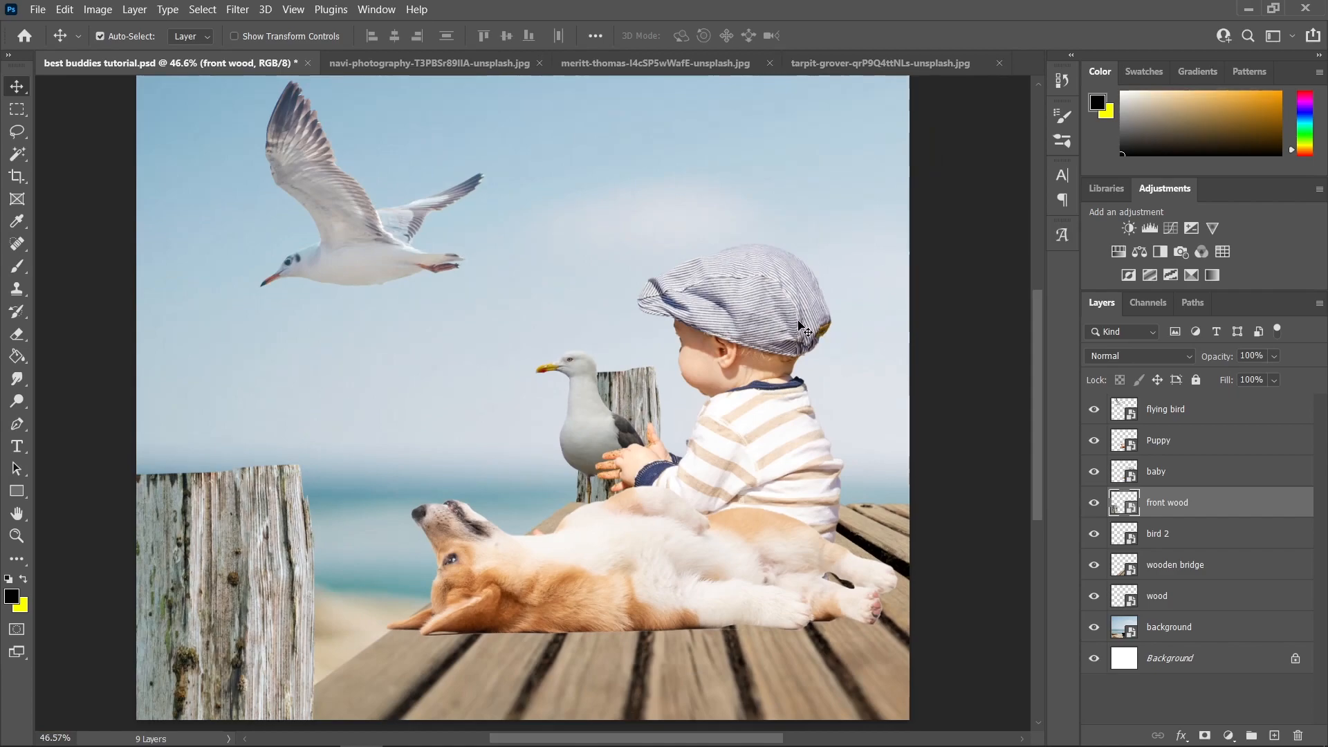
left_click(19, 379)
right_click(19, 379)
left_click(81, 412)
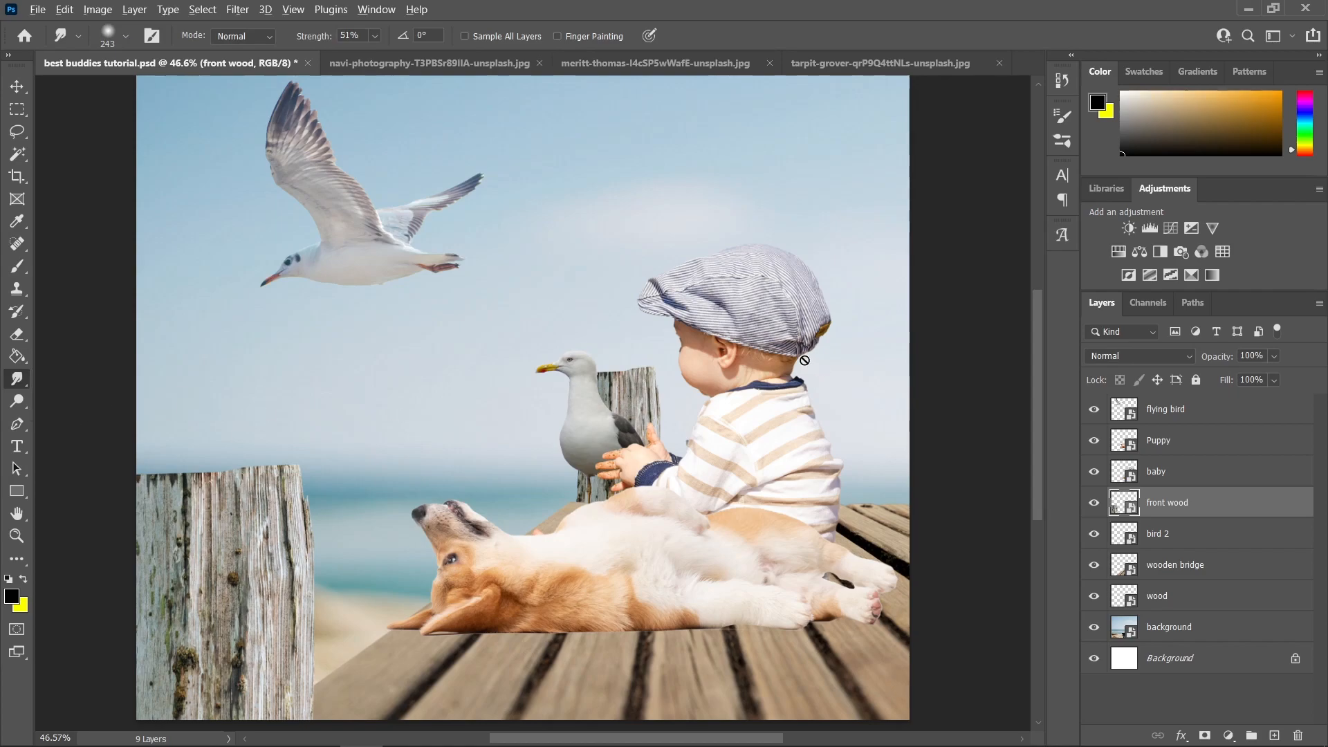
scroll(804, 287, "up", 5)
key("v")
Step: Rasterize the baby layer so its cutout edges can be retouched directly
scroll(657, 302, "up", 1)
scroll(659, 304, "up", 4)
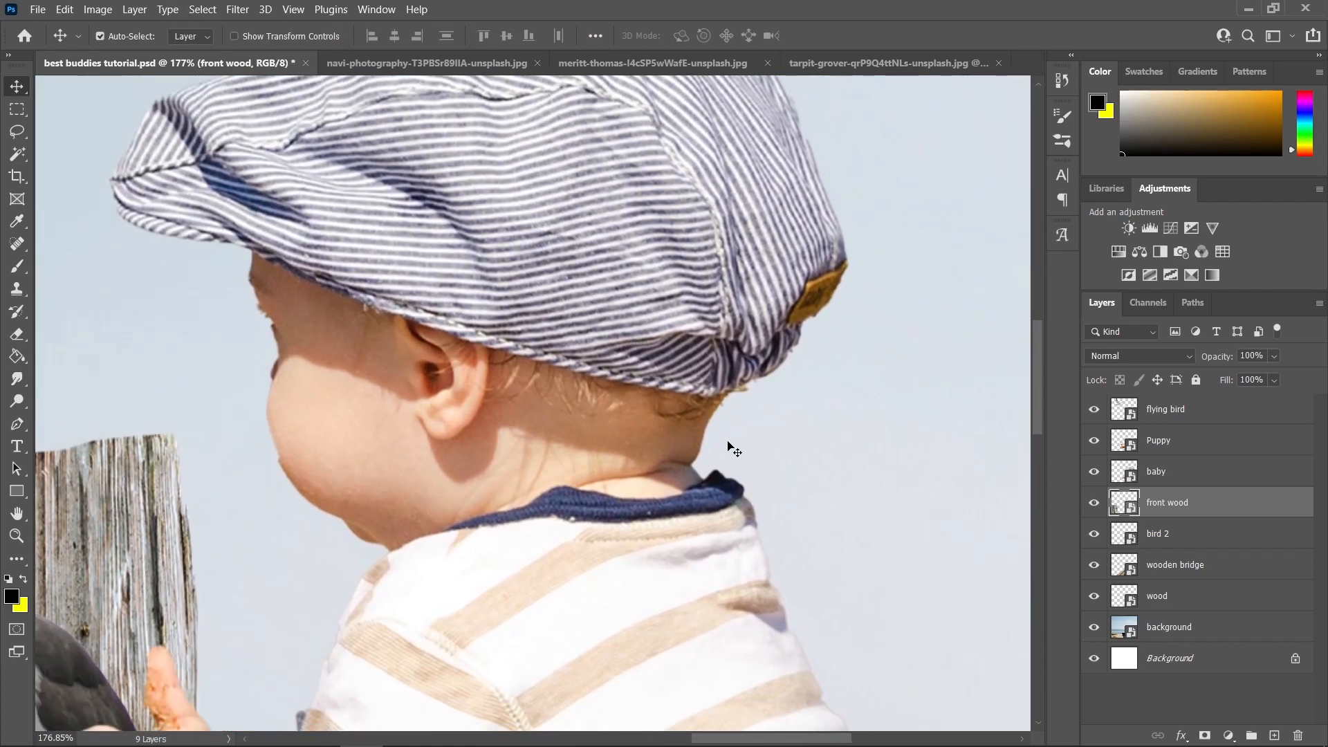
left_click_drag(732, 447, 789, 526)
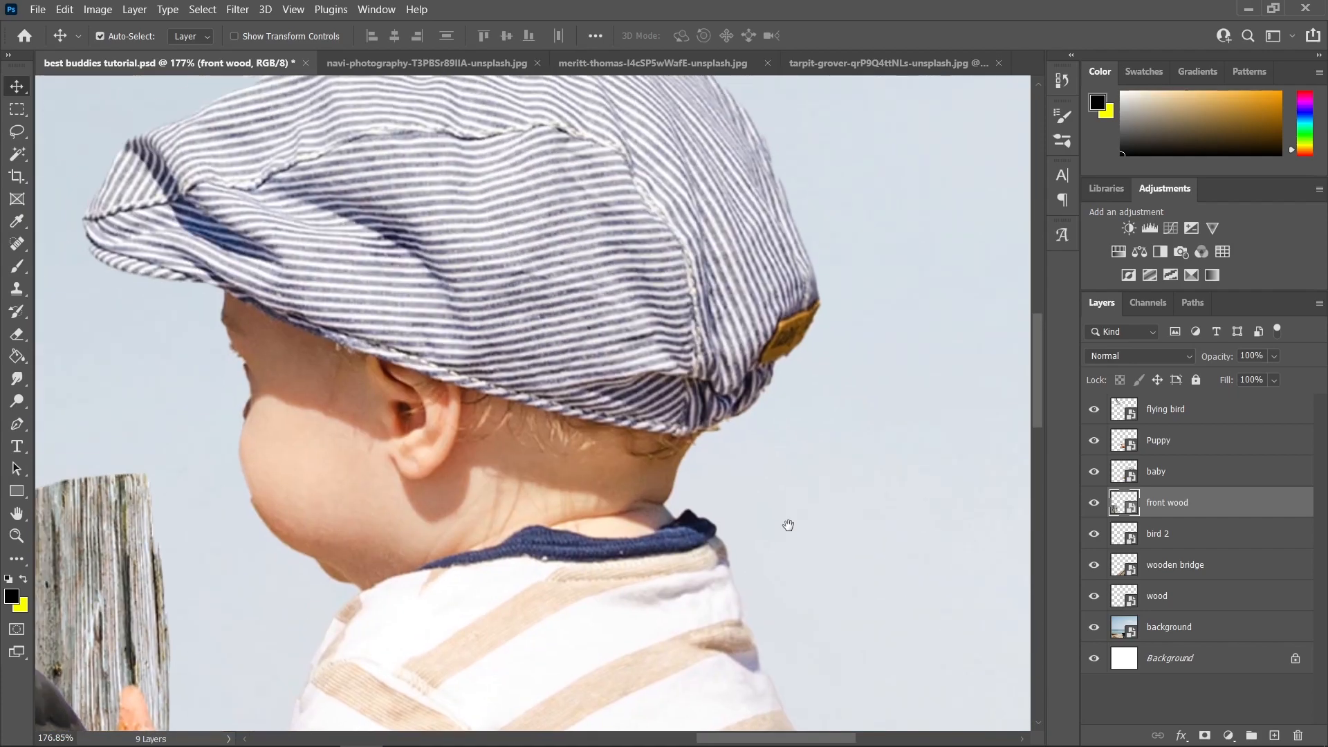
left_click(627, 237)
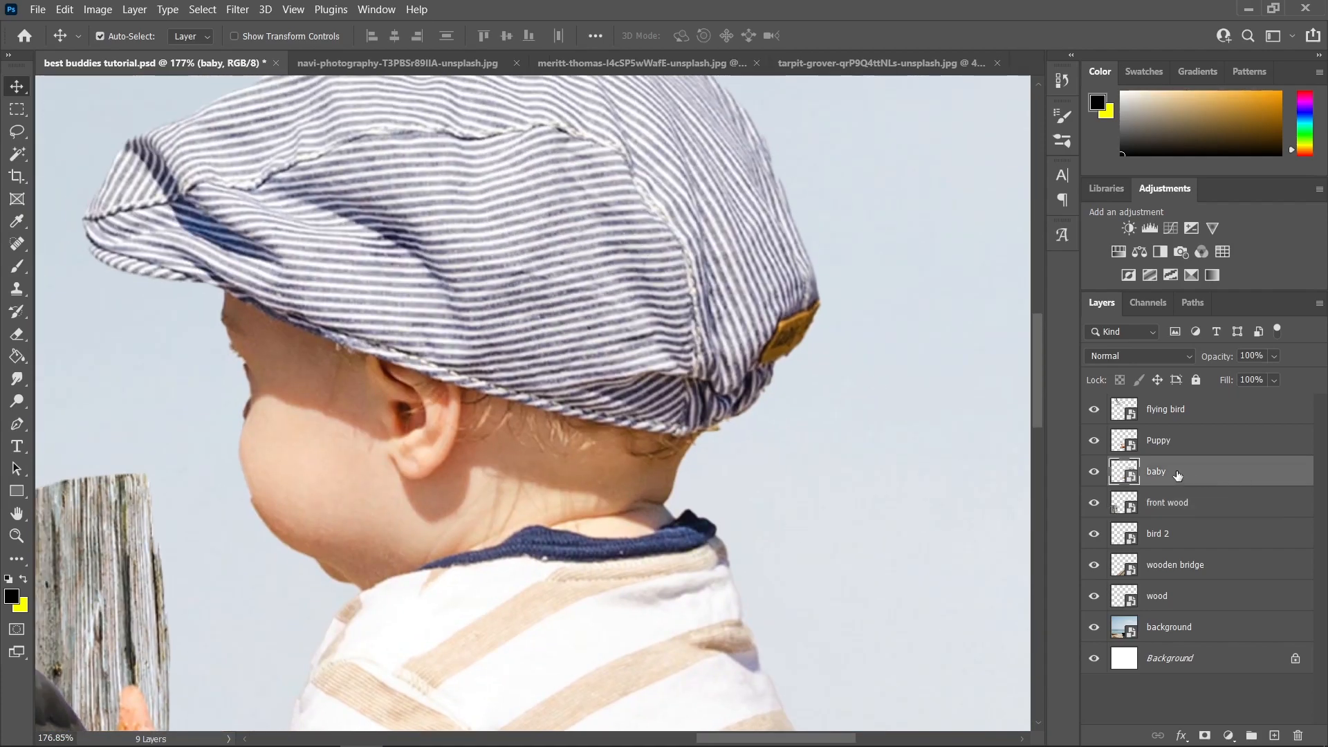
left_click(18, 381)
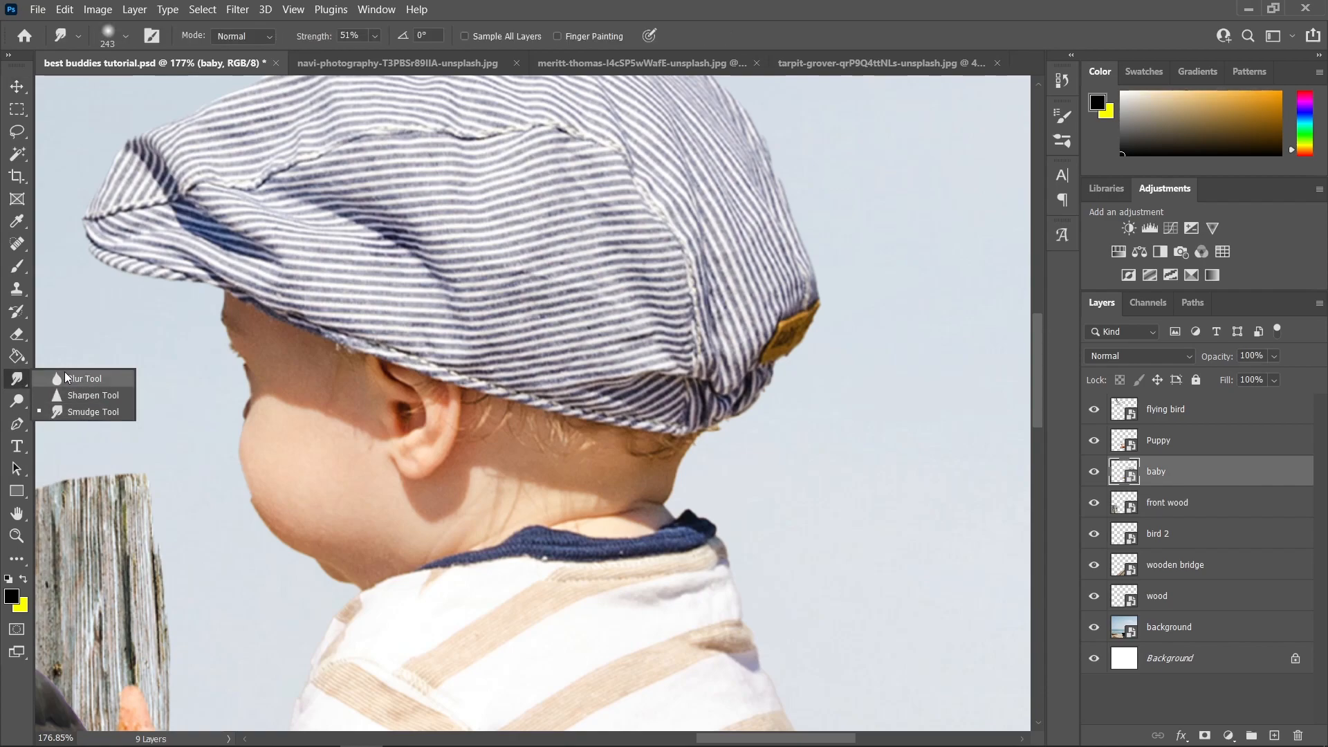
left_click_drag(698, 249, 747, 327)
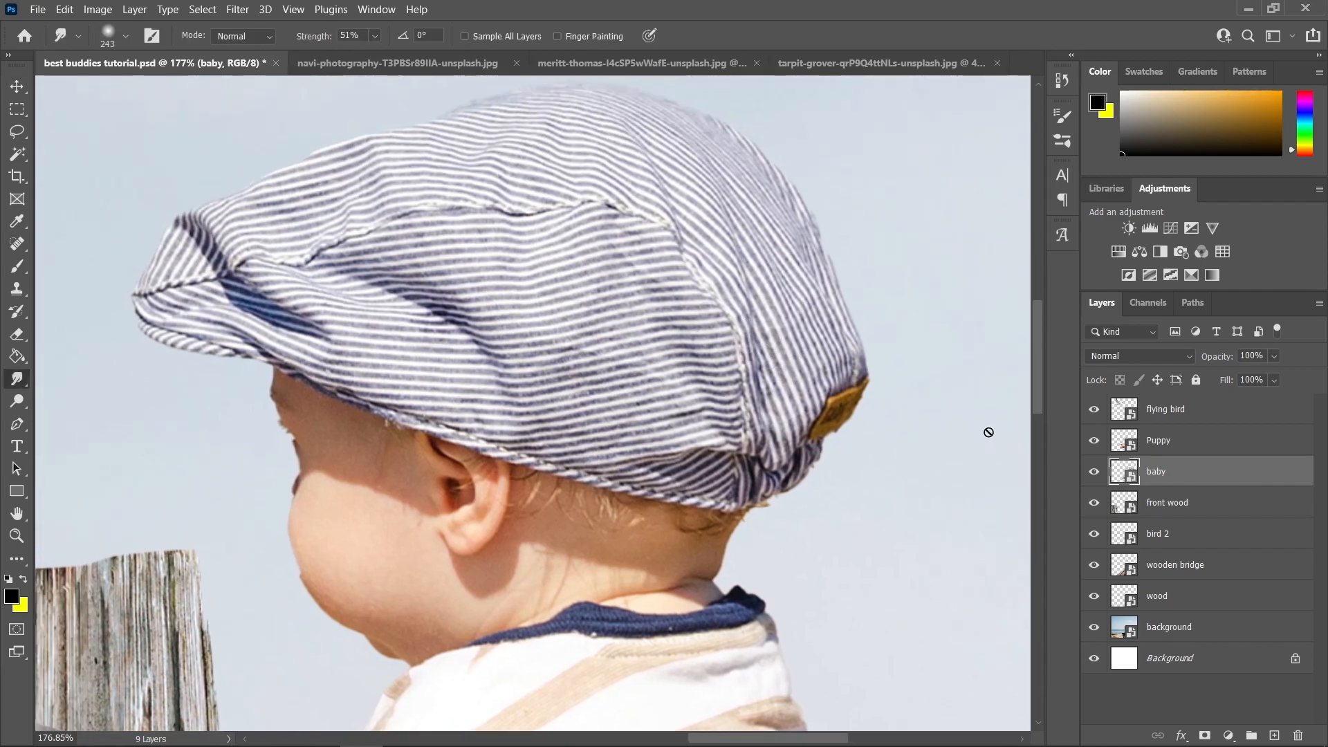
right_click(1209, 478)
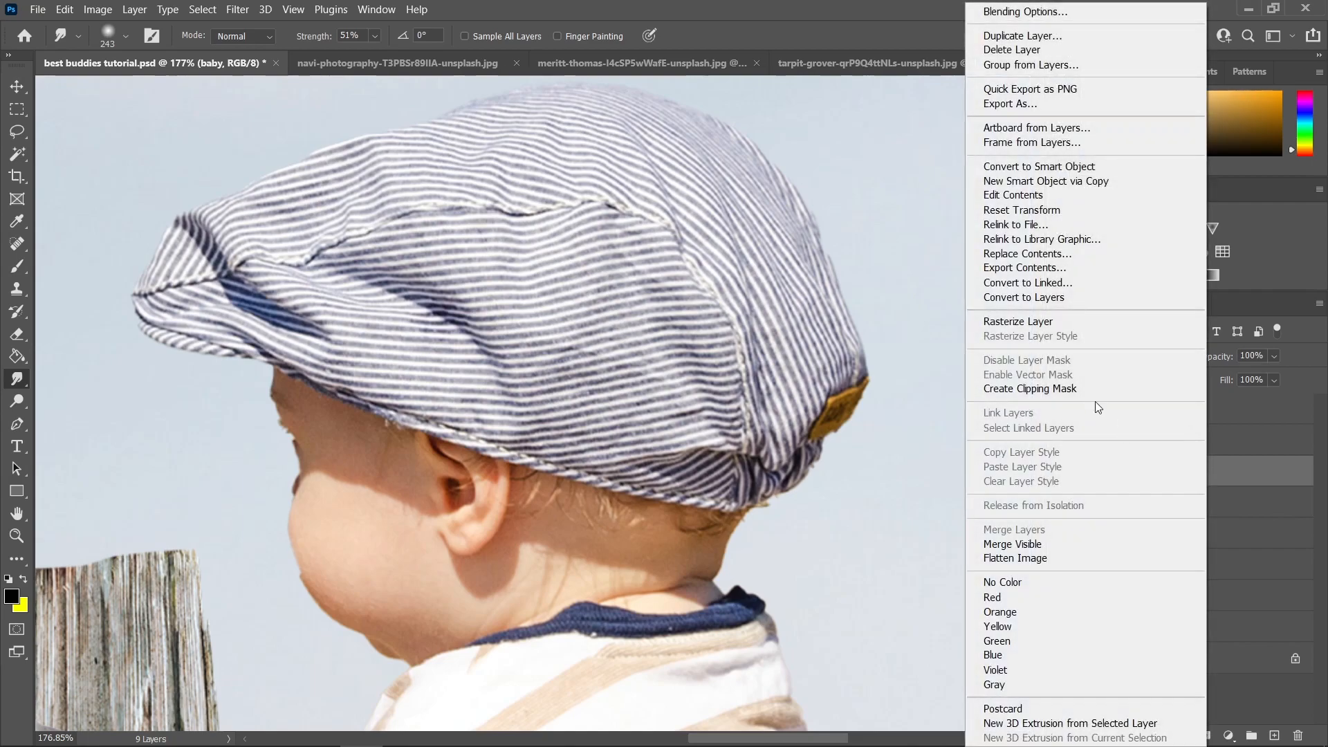
left_click(1038, 325)
Step: Soften the back edge of the baby's cap down to the leather tag with the Blur tool at 71% strength, reducing the brush to 43 px
left_click_drag(922, 373, 831, 367)
right_click(17, 378)
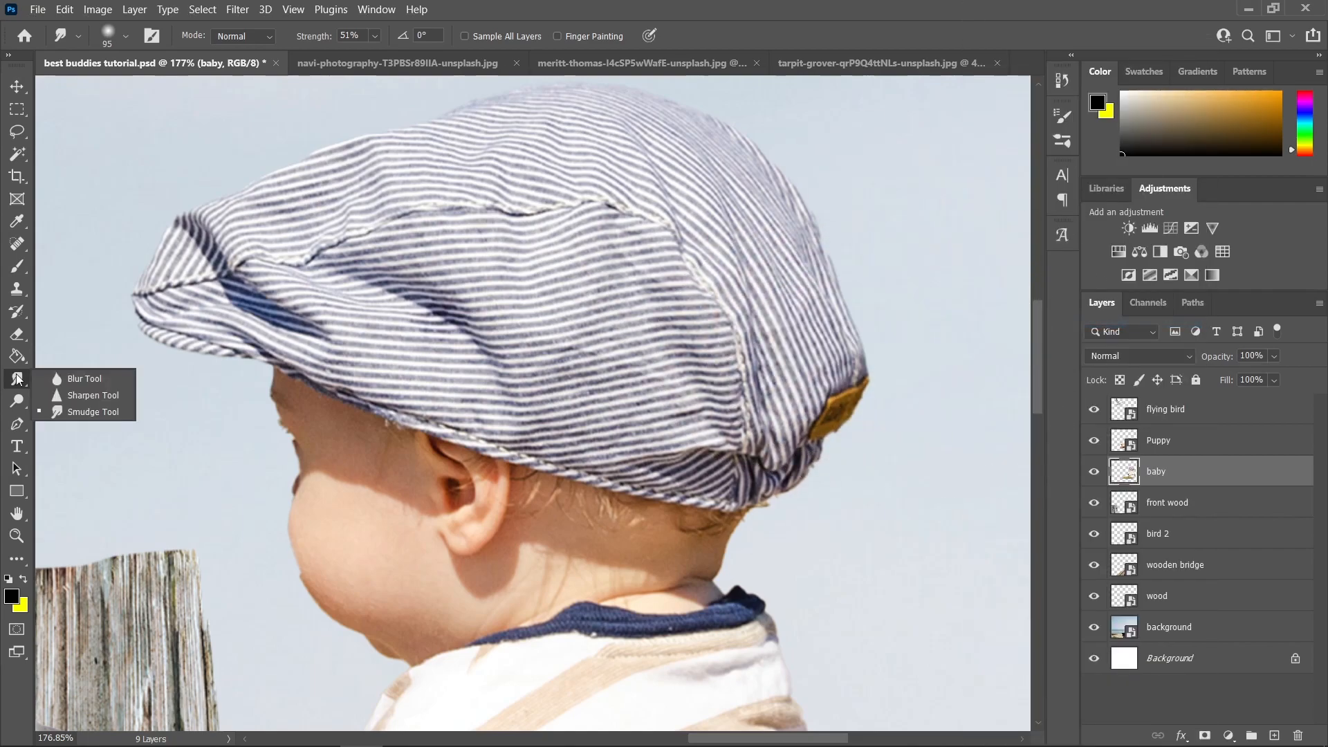
left_click(84, 378)
scroll(716, 428, "up", 3)
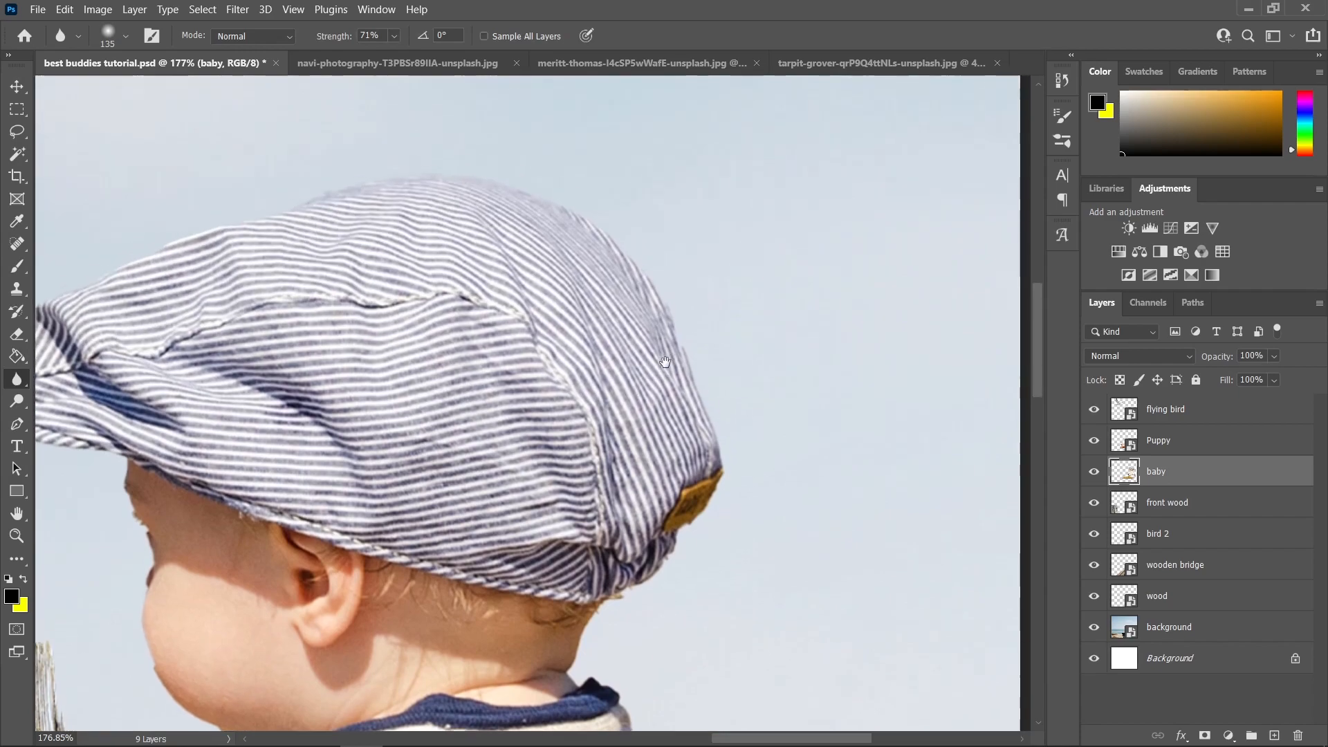
scroll(726, 420, "up", 3)
left_click_drag(731, 417, 643, 420)
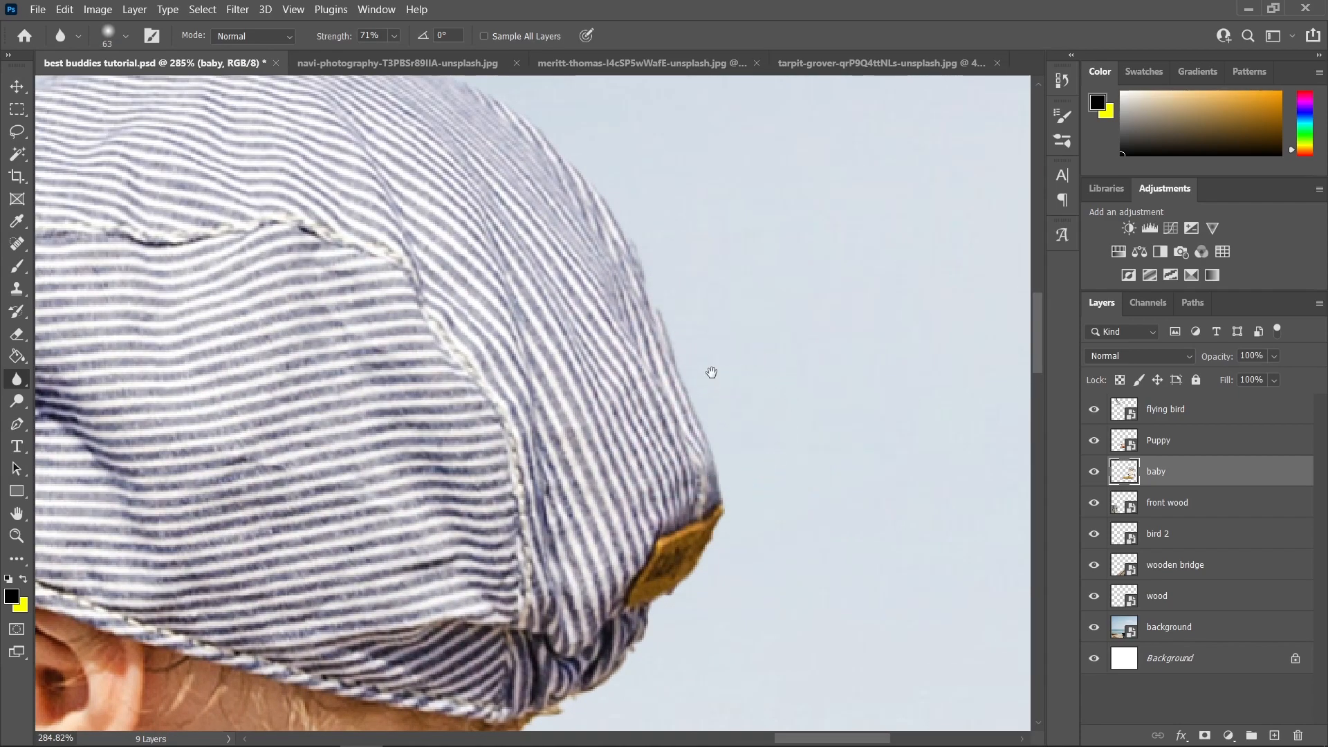
left_click_drag(712, 383, 701, 314)
key("bracketleft")
key("bracketleft")
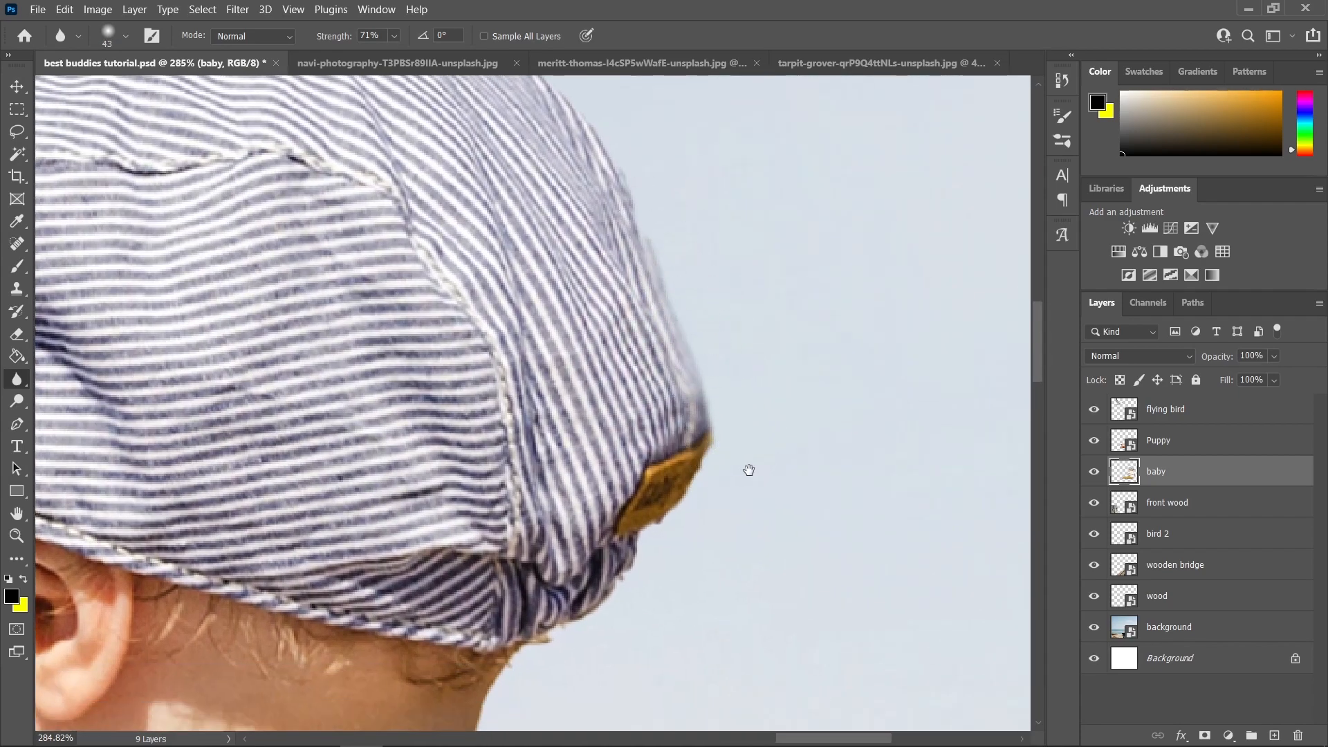
left_click_drag(747, 465, 762, 322)
scroll(581, 480, "down", 3)
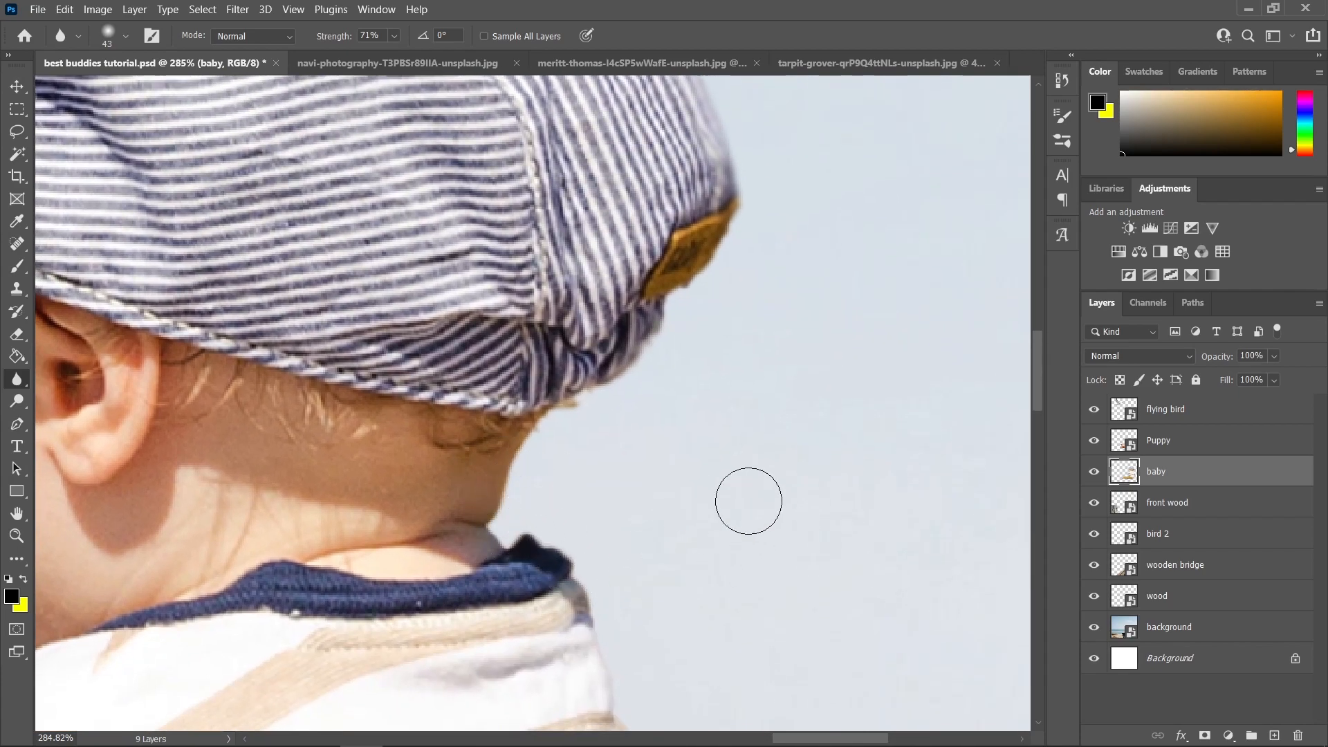
Step: Lower the blur strength to 25% and soften the baby's edges along the neck, collar, shoulder and face with a smaller brush
left_click(394, 36)
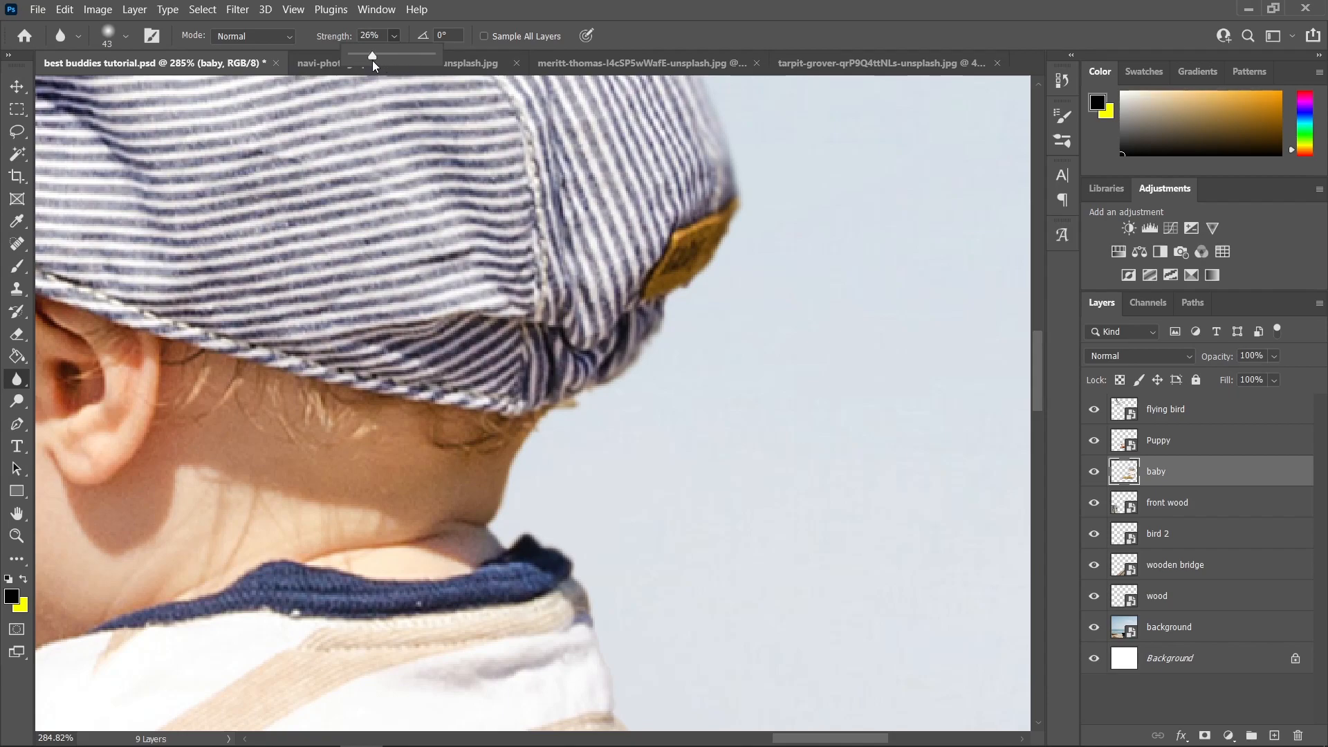
left_click_drag(373, 61, 372, 62)
left_click_drag(649, 474, 585, 234)
left_click_drag(531, 331, 513, 335)
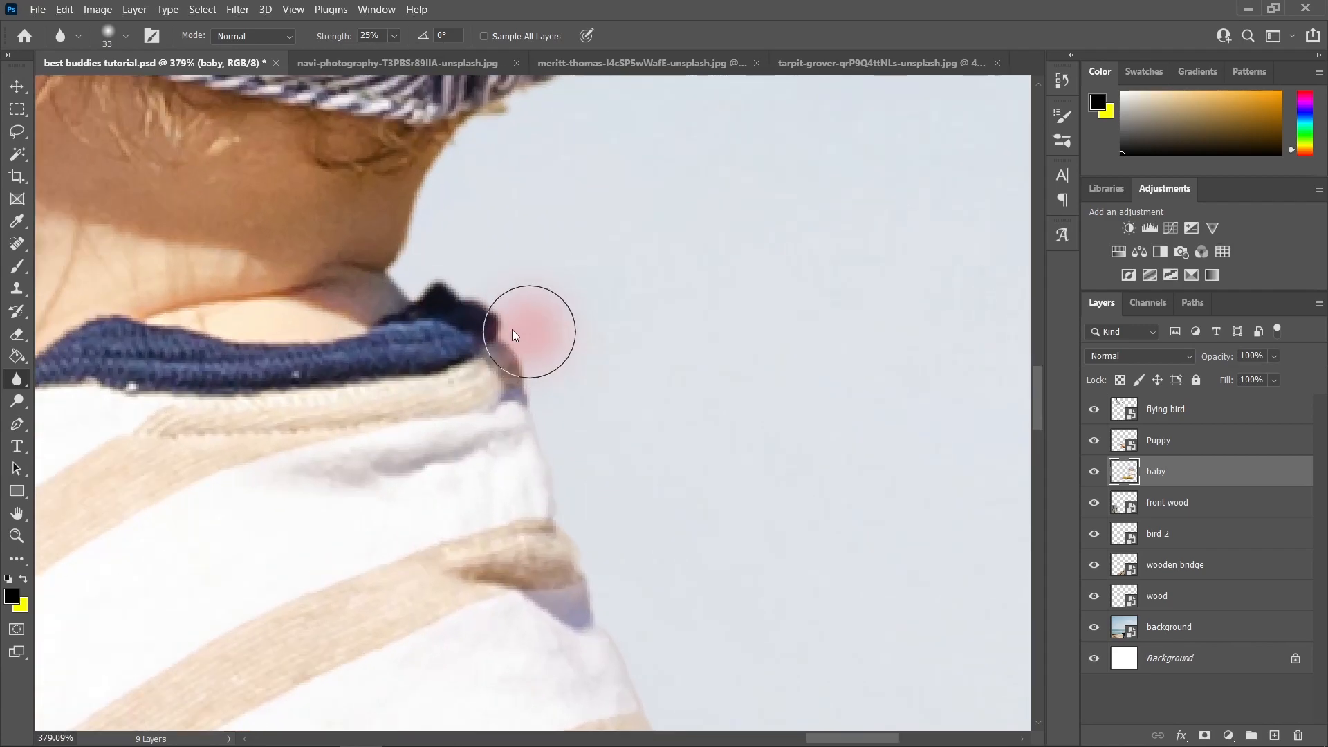
mouse_move(531, 279)
left_mouse_down()
mouse_move(562, 265)
mouse_move(506, 147)
left_mouse_up()
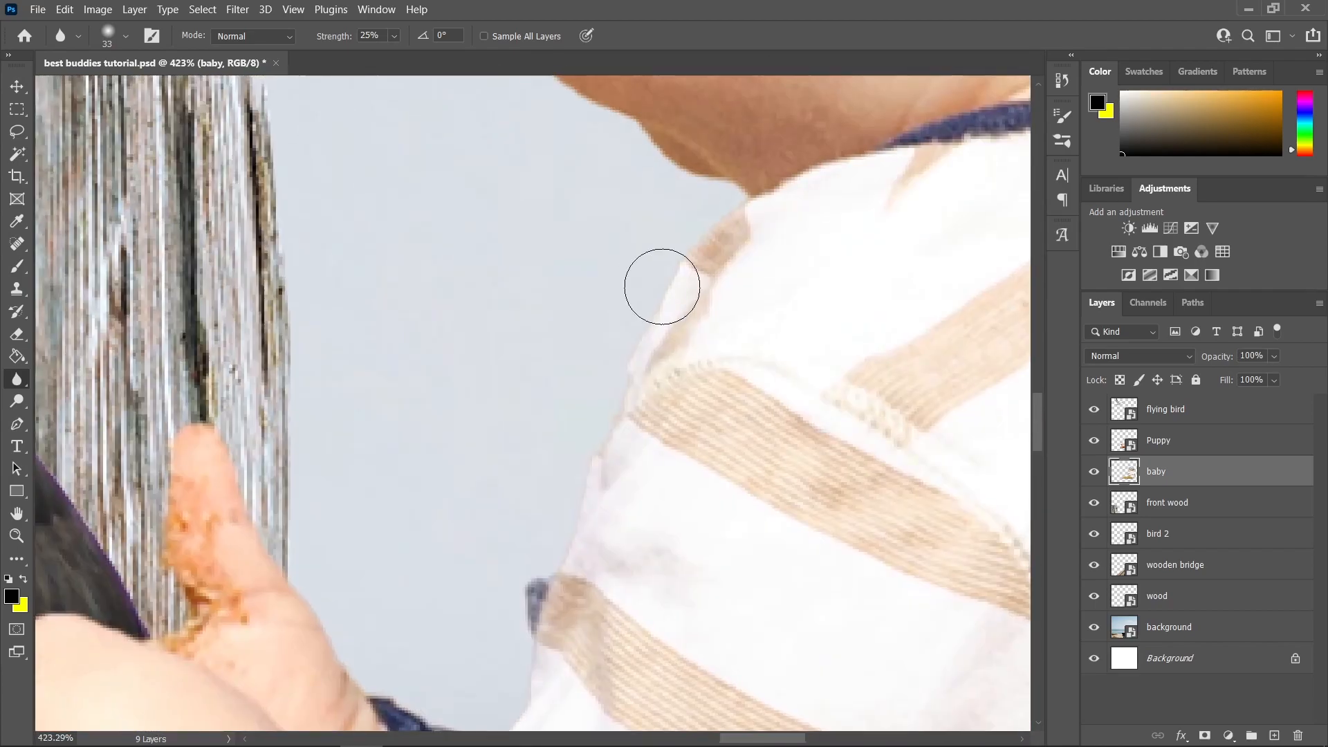
mouse_move(658, 288)
left_mouse_down()
mouse_move(608, 466)
mouse_move(209, 488)
left_mouse_up()
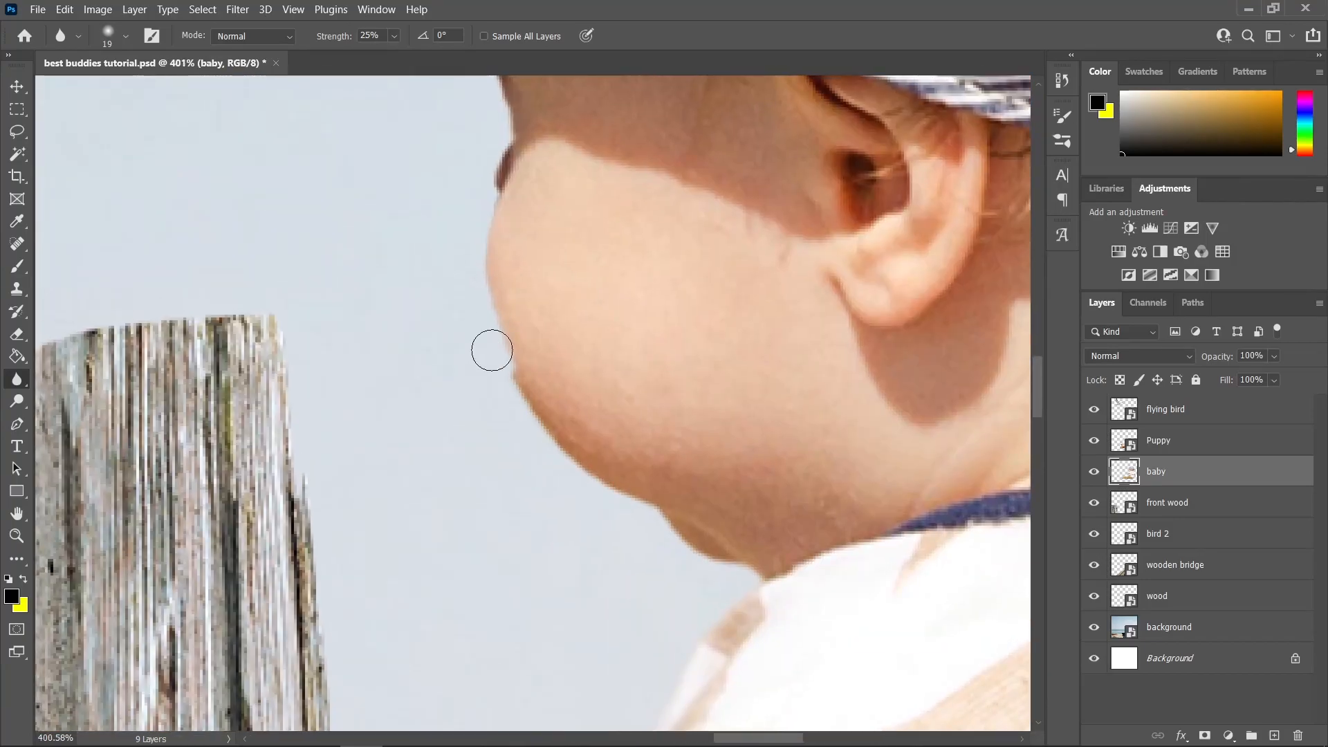
Step: Convert the retouched baby layer back to a smart object
key("e")
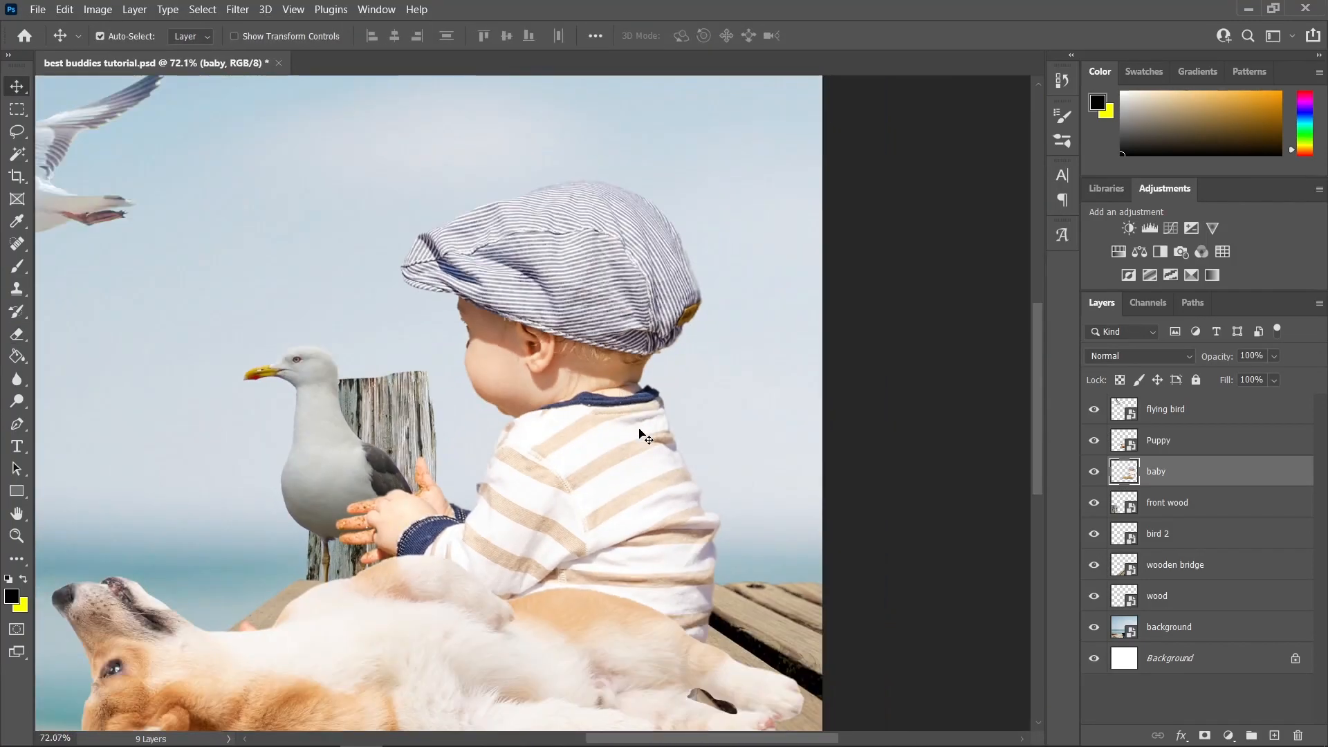
right_click(1186, 476)
left_click(1082, 257)
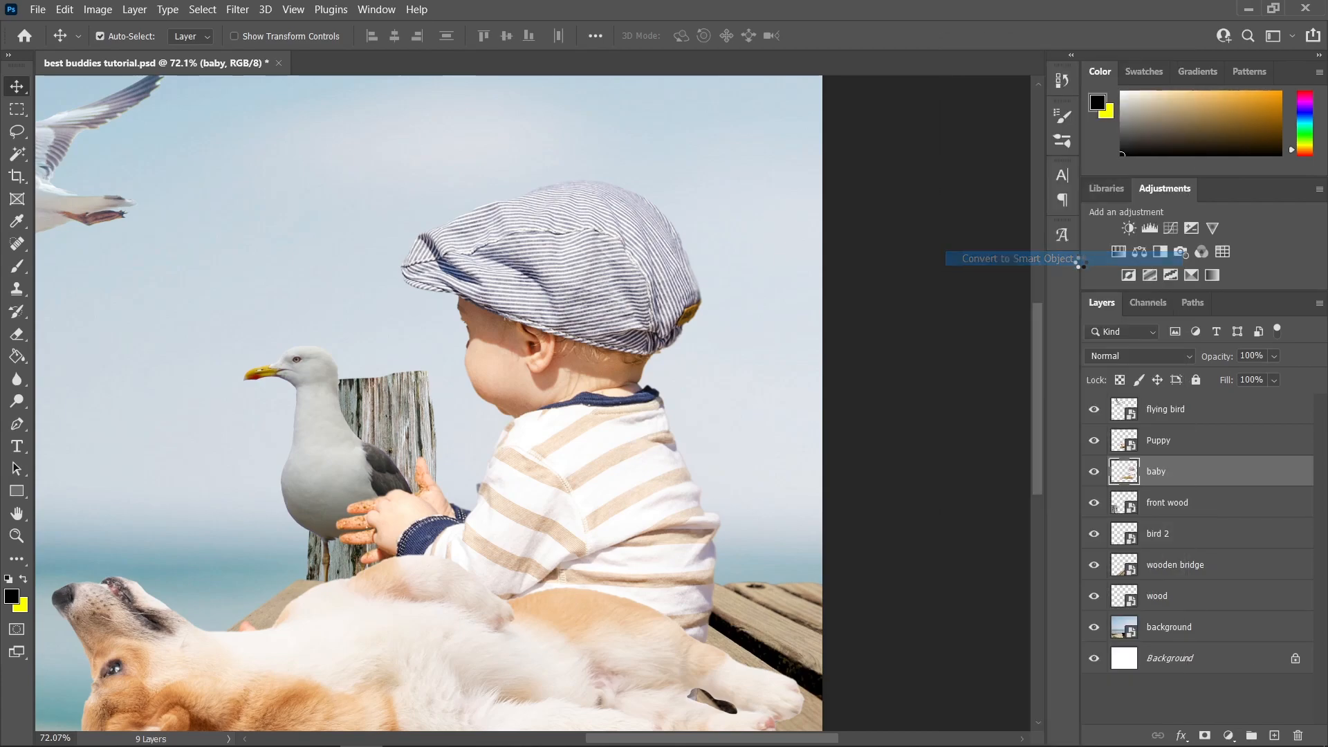
Step: Select the Puppy layer and rasterize it
scroll(703, 495, "up", 3)
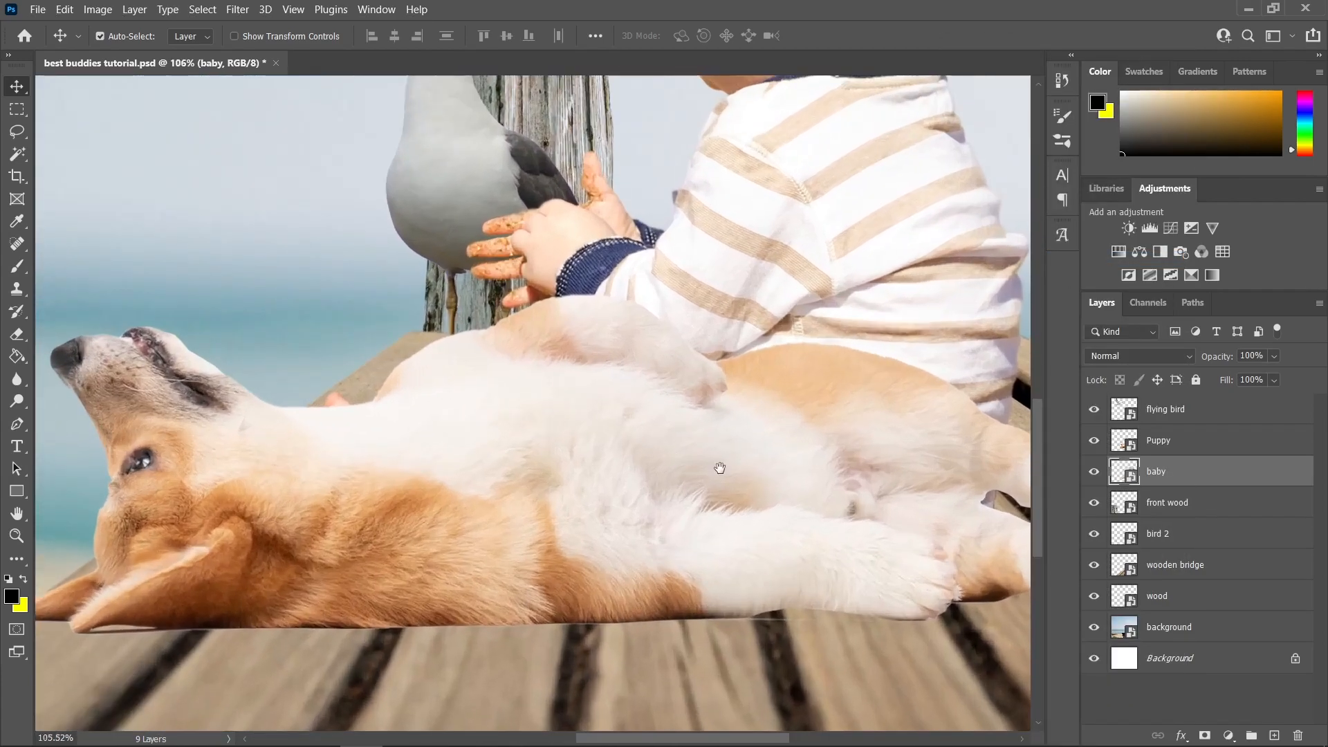
left_click_drag(720, 468, 825, 393)
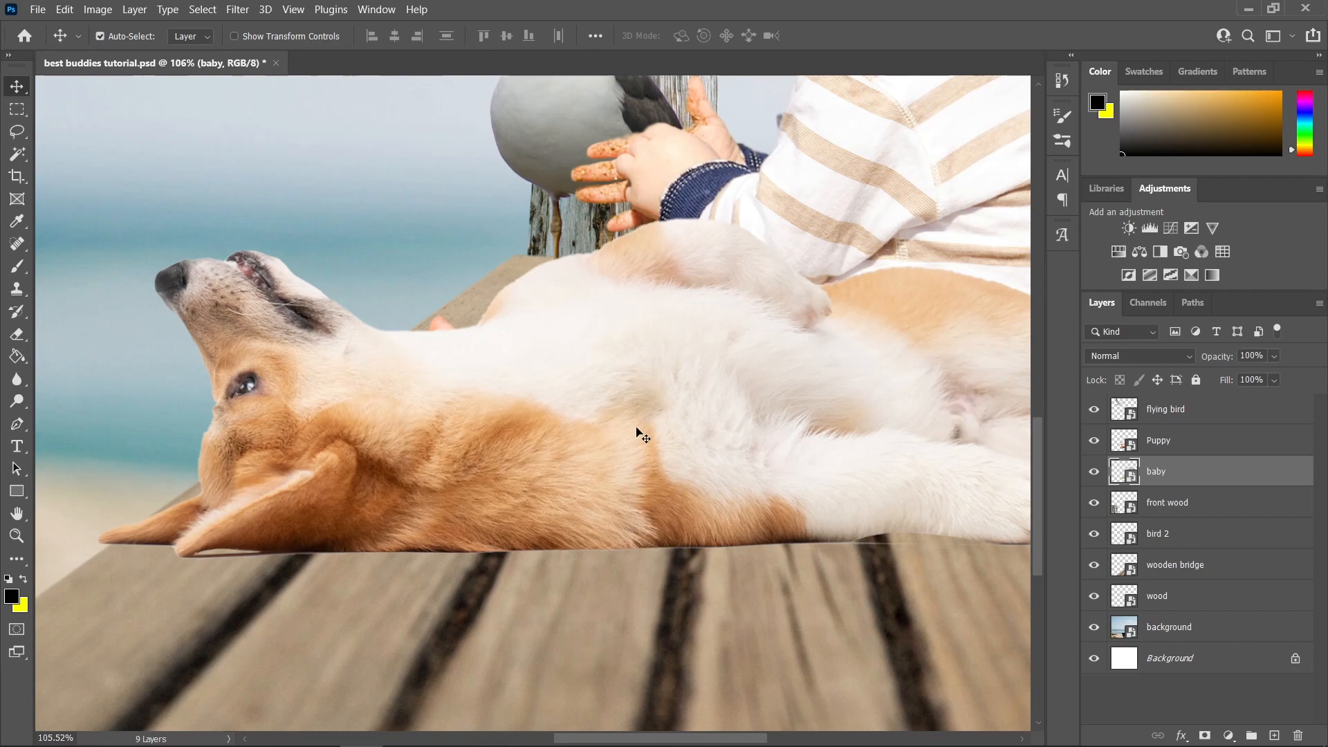
left_click(383, 417)
scroll(393, 427, "up", 2)
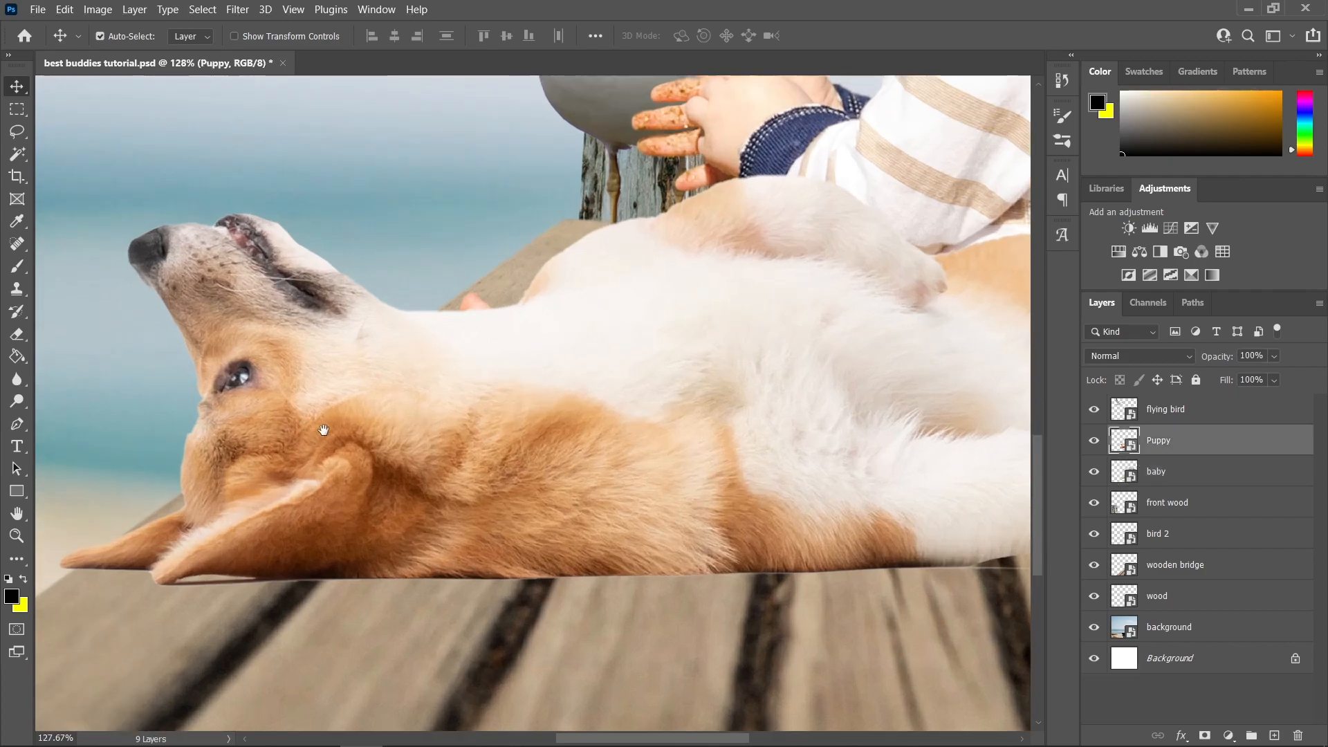
scroll(613, 521, "up", 2)
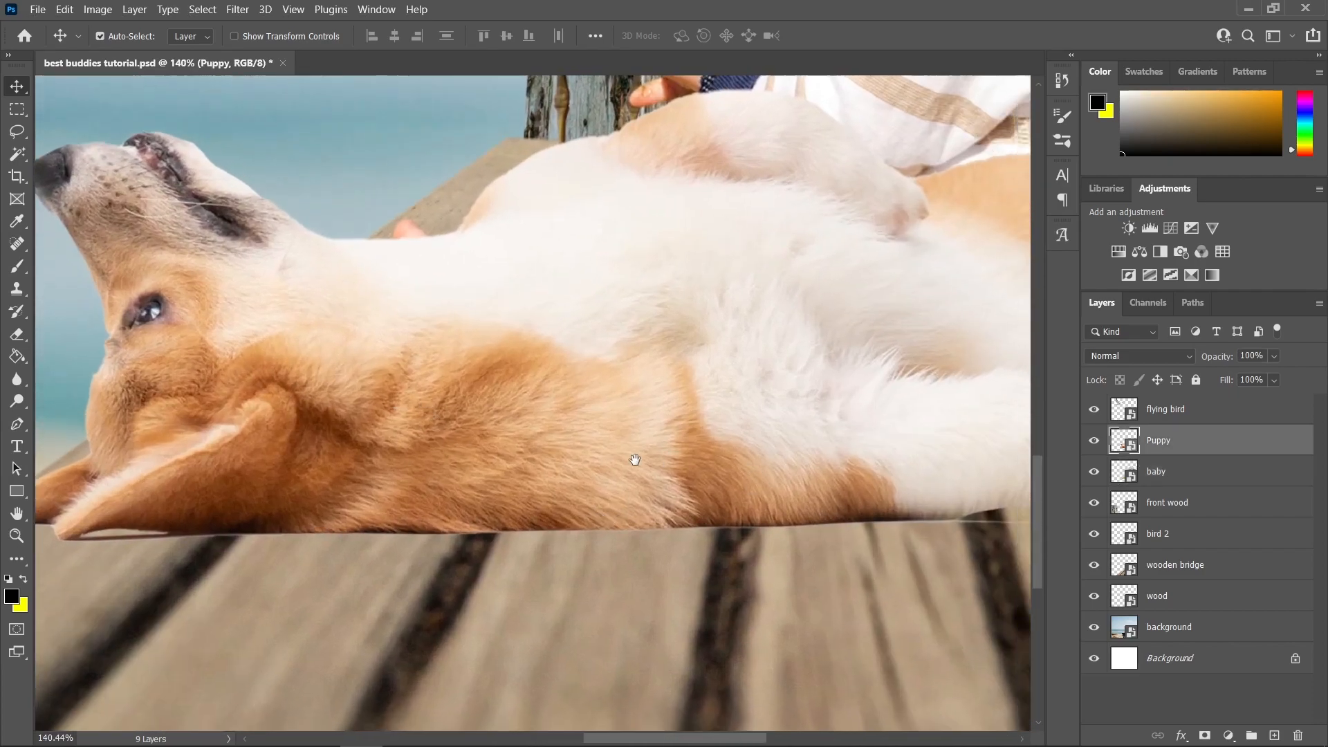
left_click_drag(620, 444, 373, 454)
left_click_drag(186, 449, 526, 457)
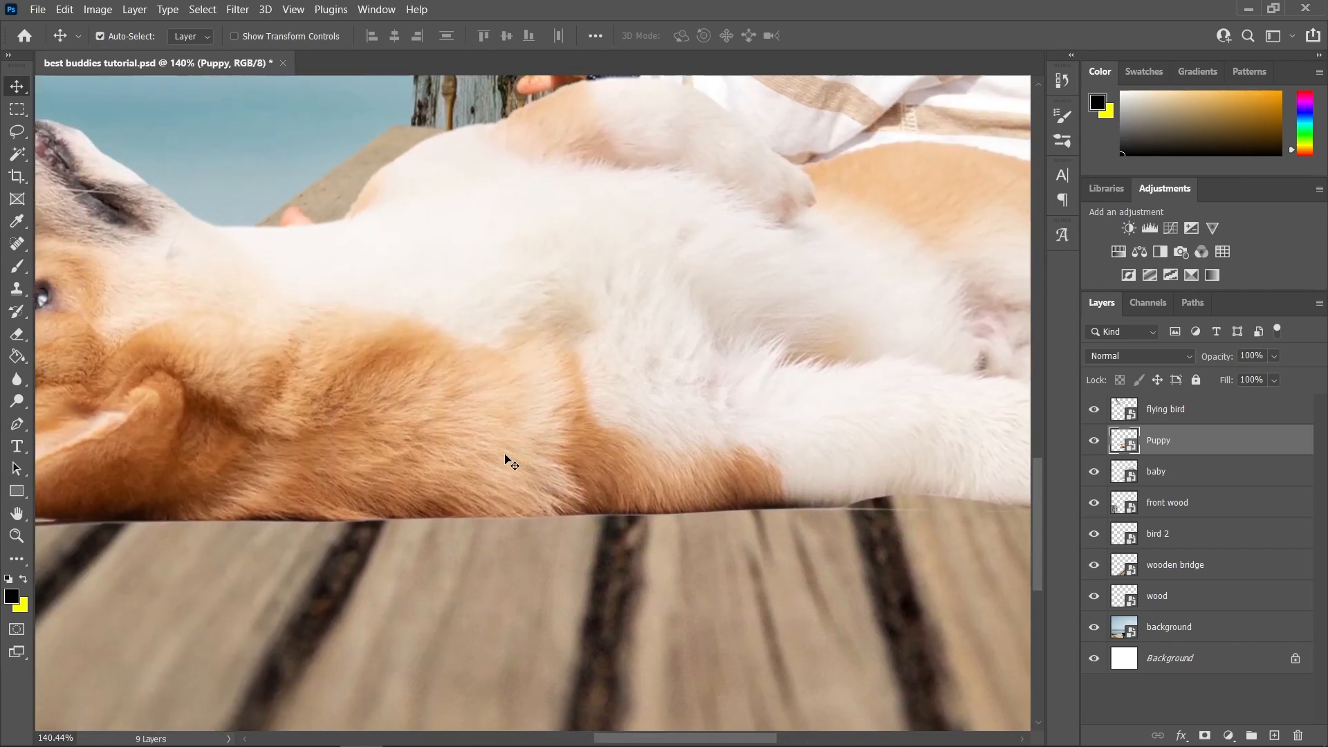
left_click_drag(401, 424, 728, 452)
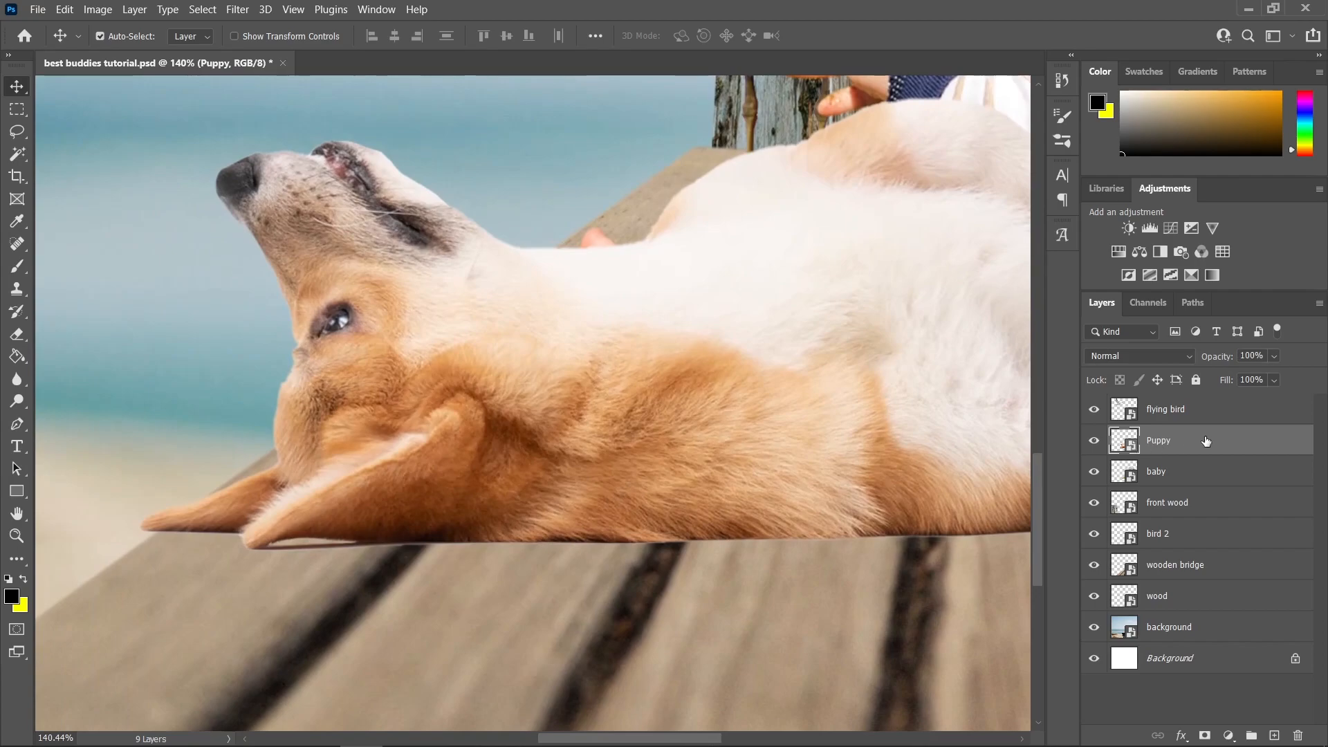
right_click(1206, 440)
left_click(1060, 322)
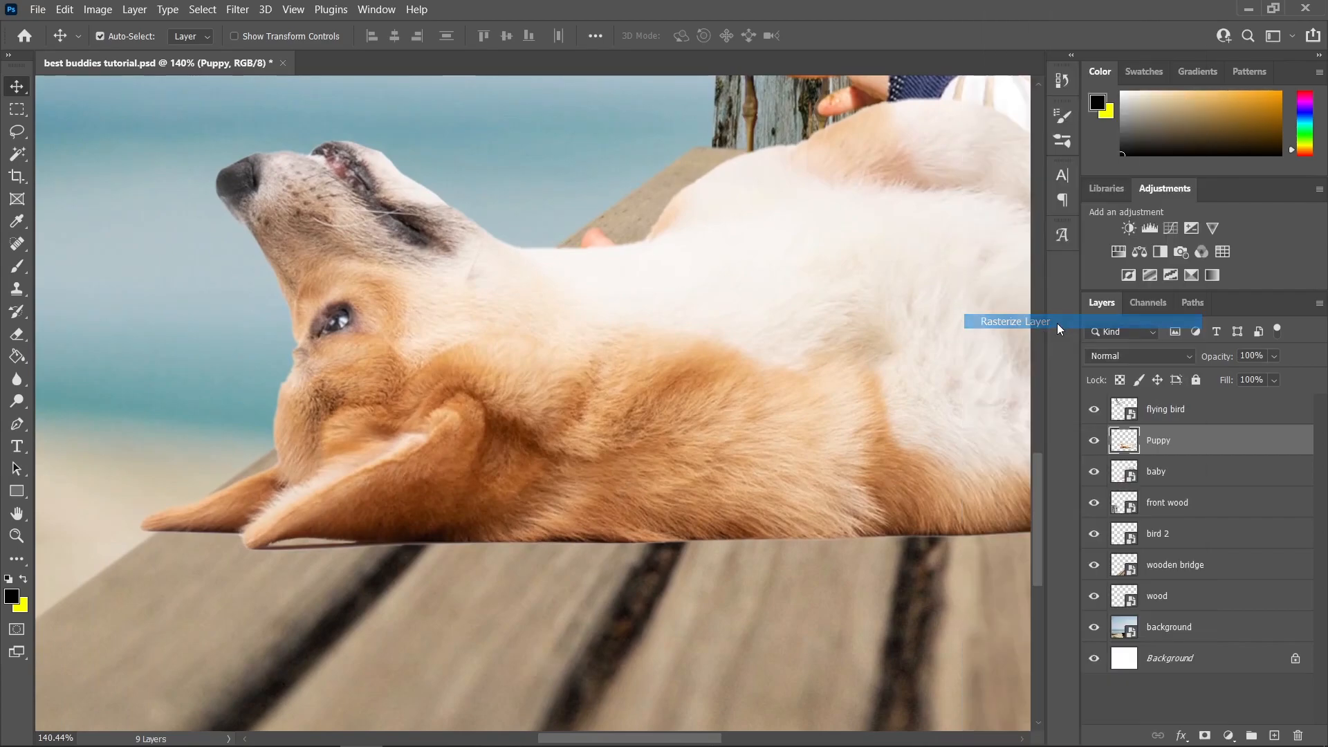
Step: Duplicate the rasterized Puppy layer and convert the original beneath it to a smart object
scroll(706, 445, "up", 2)
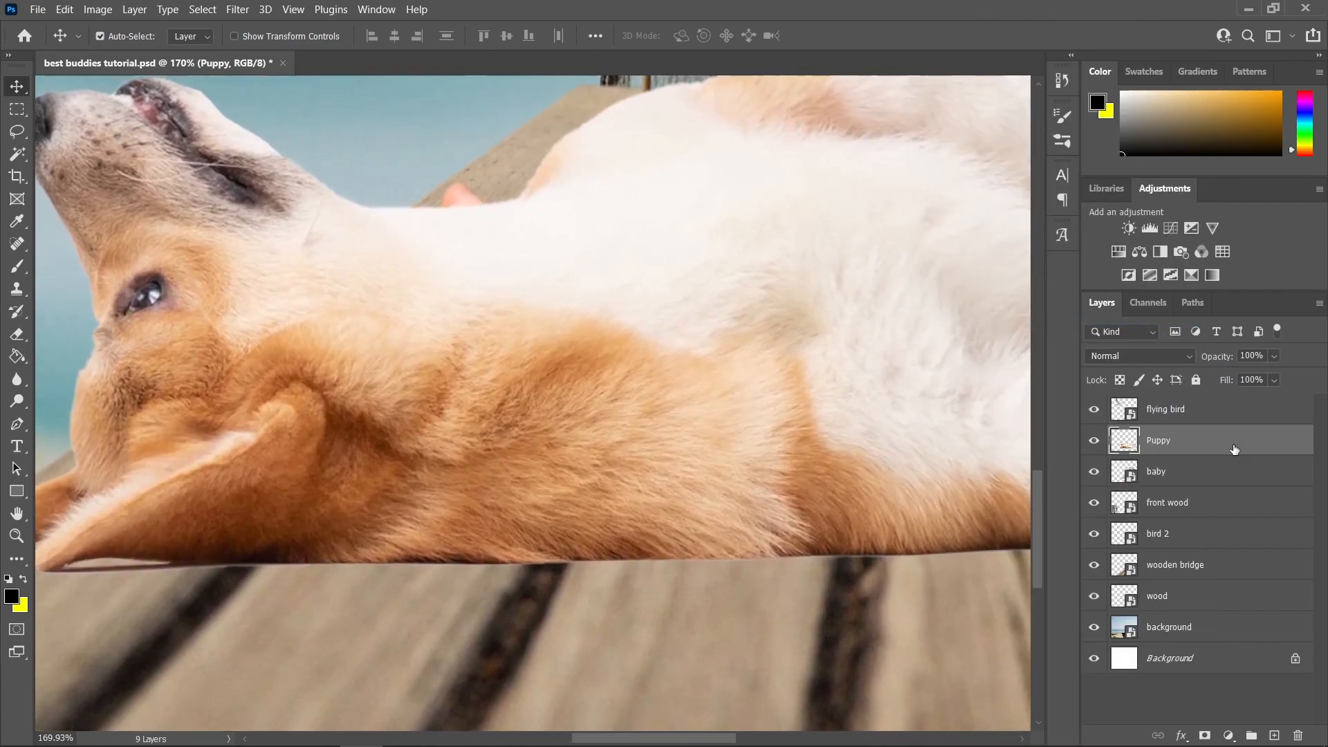
key("ctrl+j")
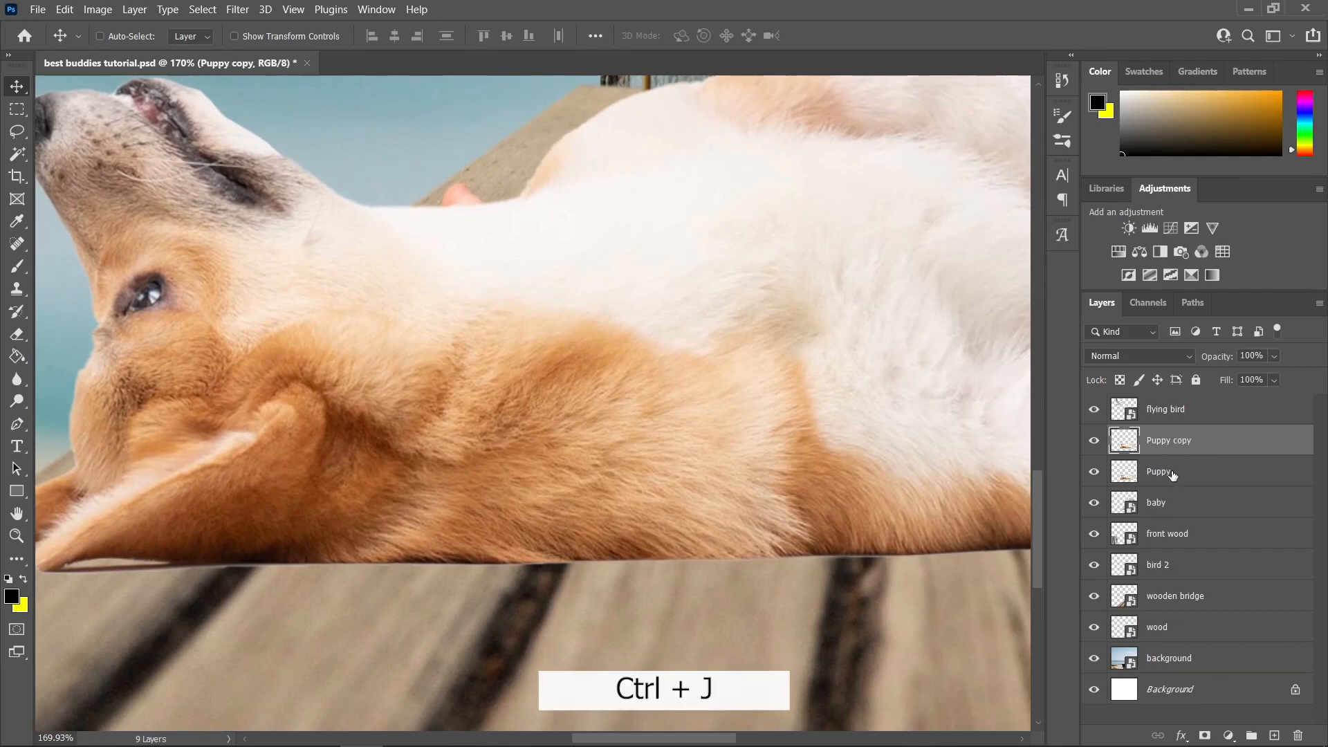
right_click(1174, 474)
left_click(1060, 257)
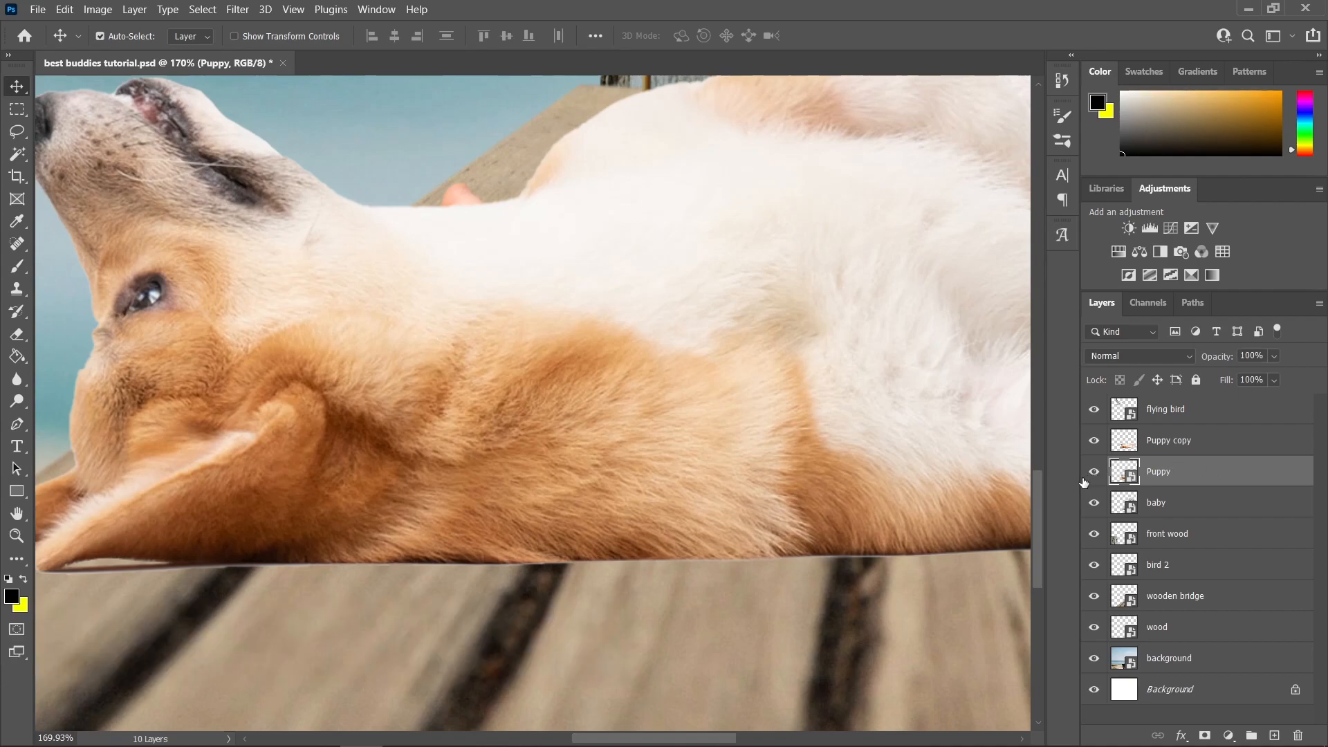
Step: On the Puppy copy layer, smudge the far ear's lower edge into short fur strands with a 6 px brush at 51% strength
left_click(1107, 443)
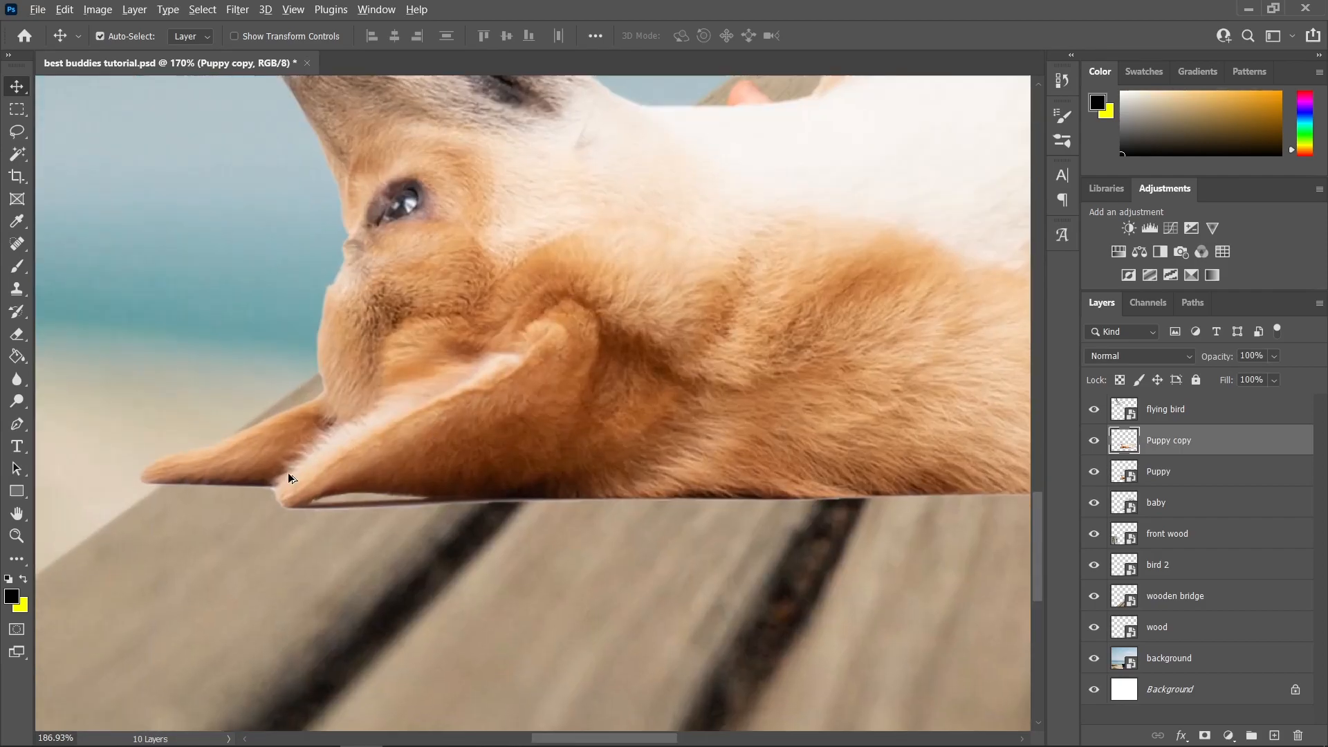
scroll(290, 475, "up", 5)
left_click_drag(623, 443, 575, 423)
left_click_drag(446, 399, 533, 405)
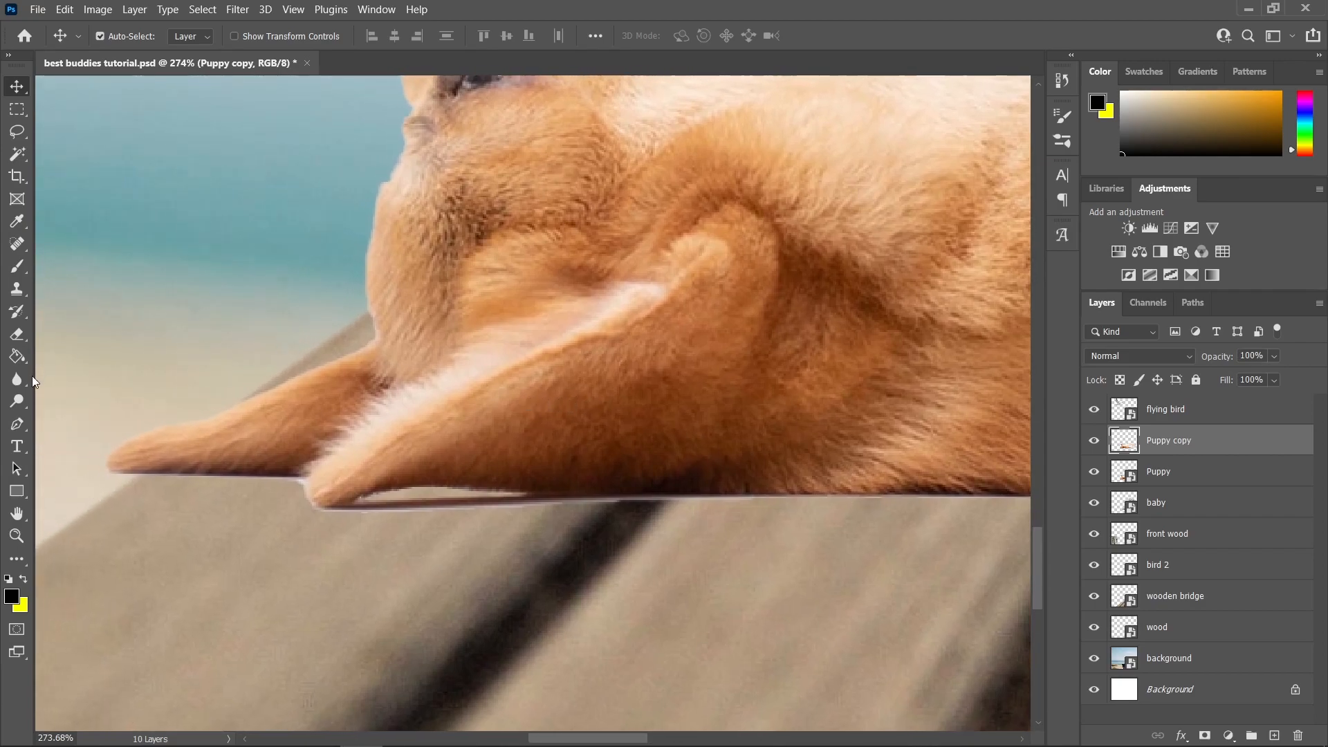
left_click(17, 379)
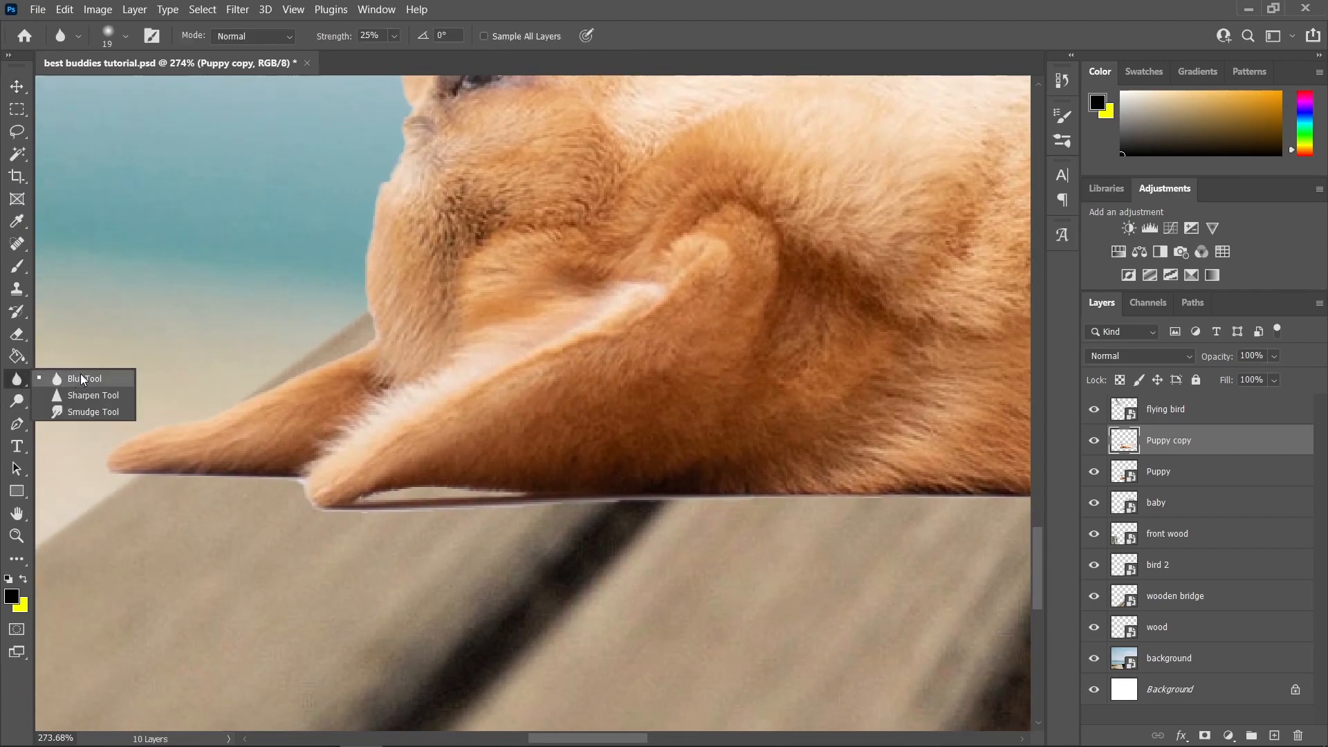
left_click(92, 413)
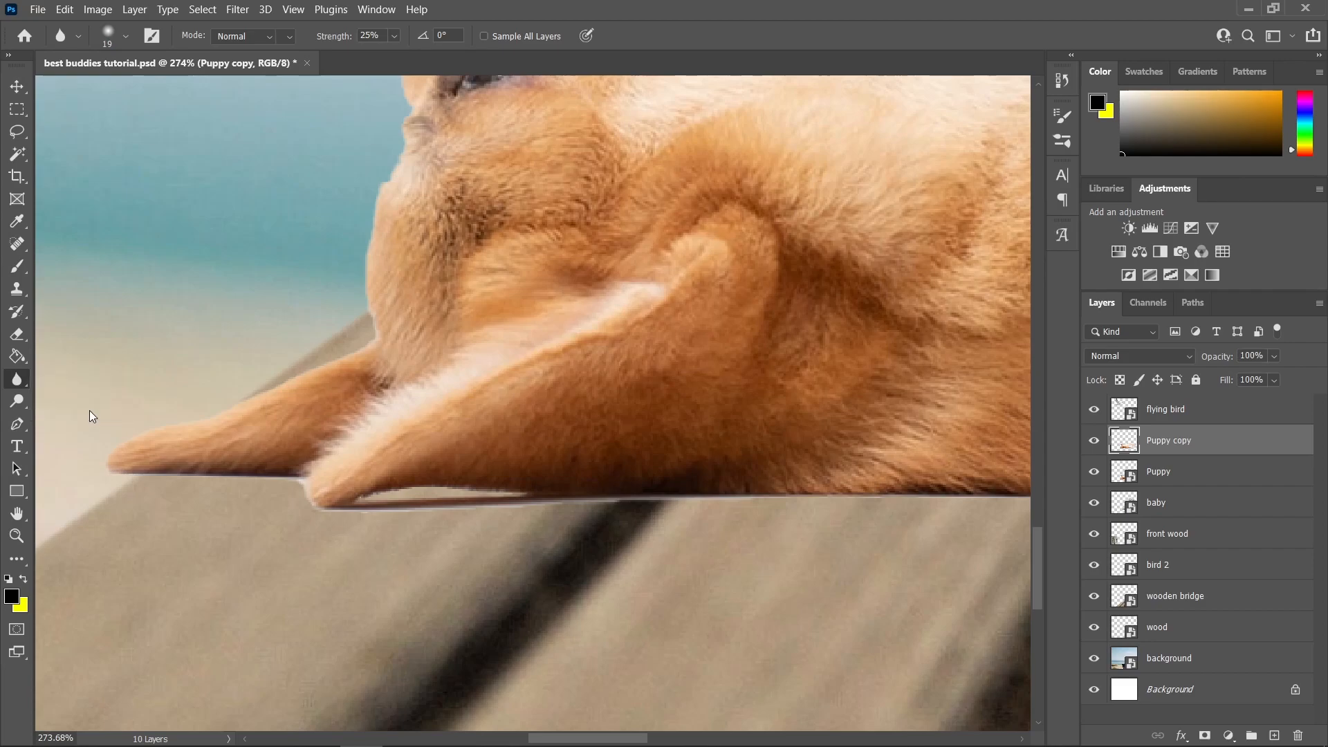
scroll(484, 388, "down", 1)
scroll(484, 388, "left", 1)
scroll(364, 437, "up", 4)
left_click_drag(389, 410, 624, 380)
scroll(504, 407, "up", 2)
left_click_drag(505, 409, 424, 434)
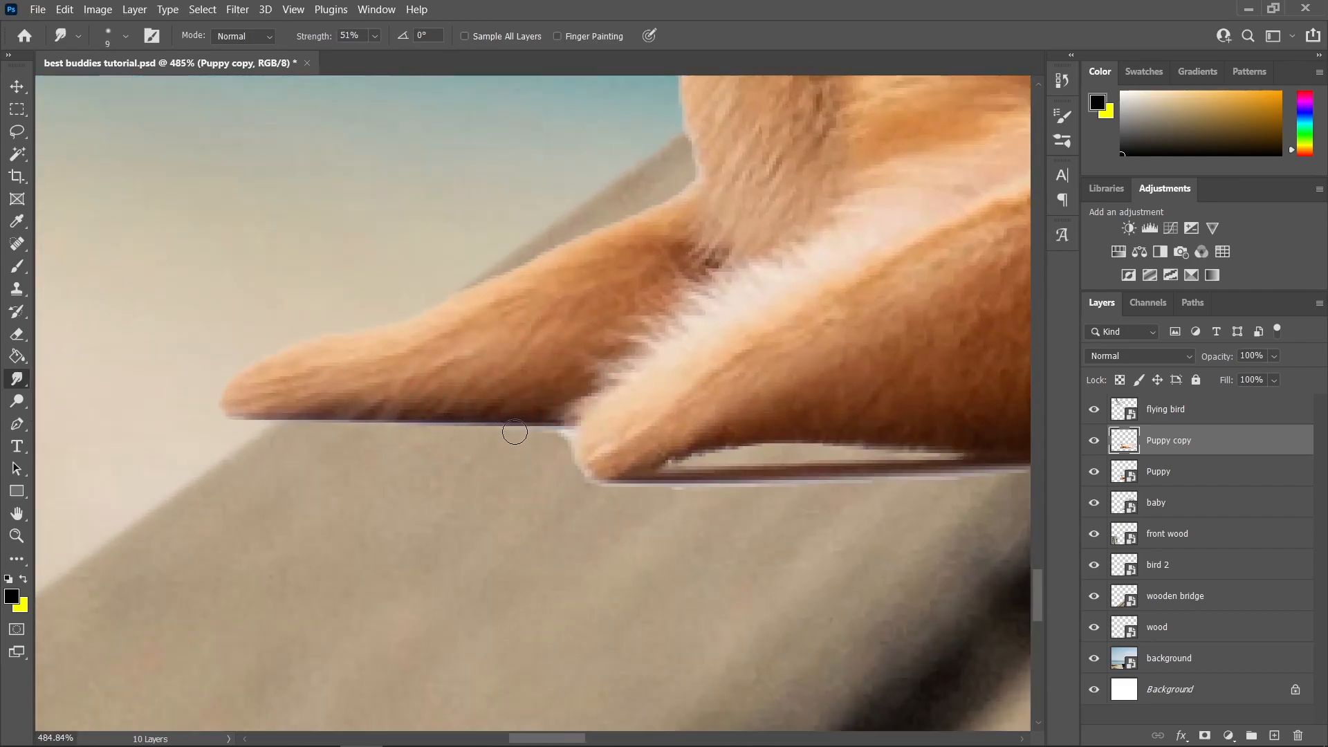
scroll(513, 433, "up", 2)
left_click_drag(549, 418, 337, 420)
left_click_drag(407, 424, 397, 425)
mouse_move(380, 418)
left_mouse_down()
mouse_move(206, 425)
mouse_move(229, 406)
mouse_move(451, 389)
mouse_move(340, 430)
left_mouse_up()
mouse_move(470, 416)
left_mouse_down()
mouse_move(493, 450)
mouse_move(539, 417)
left_mouse_up()
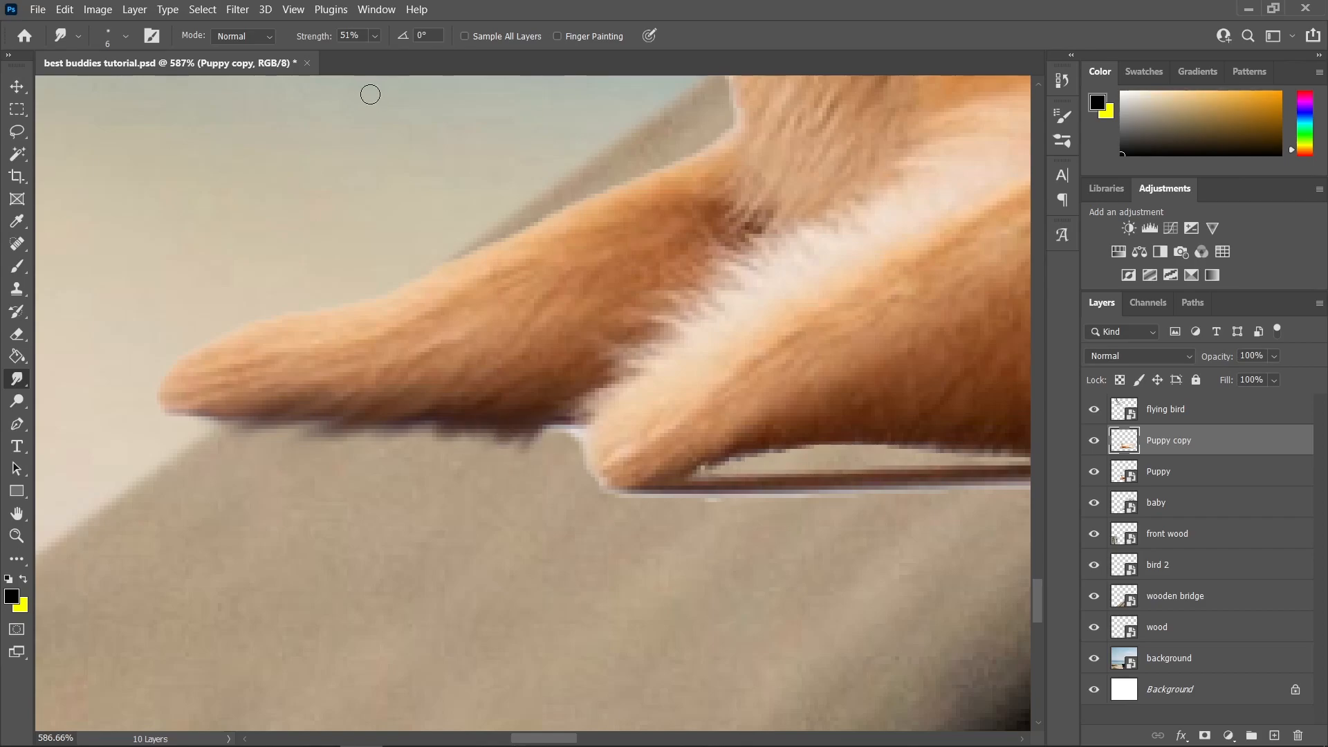
Step: Lower the smudge strength to 40% and smudge the far ear's lower edge beside the near ear with a 4 px brush
left_click(374, 36)
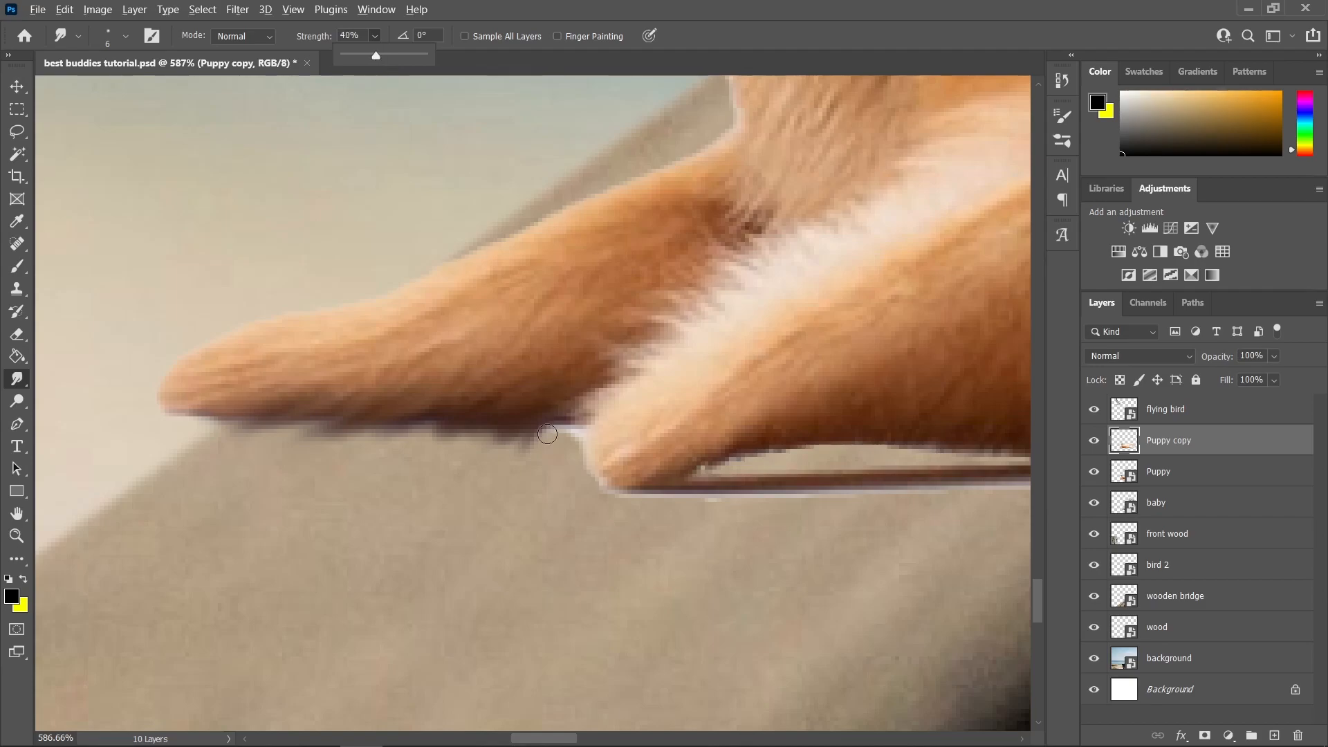
scroll(546, 434, "up", 1)
right_click(546, 432, "alt")
scroll(557, 427, "down", 4)
scroll(556, 426, "down", 3)
scroll(624, 427, "up", 2)
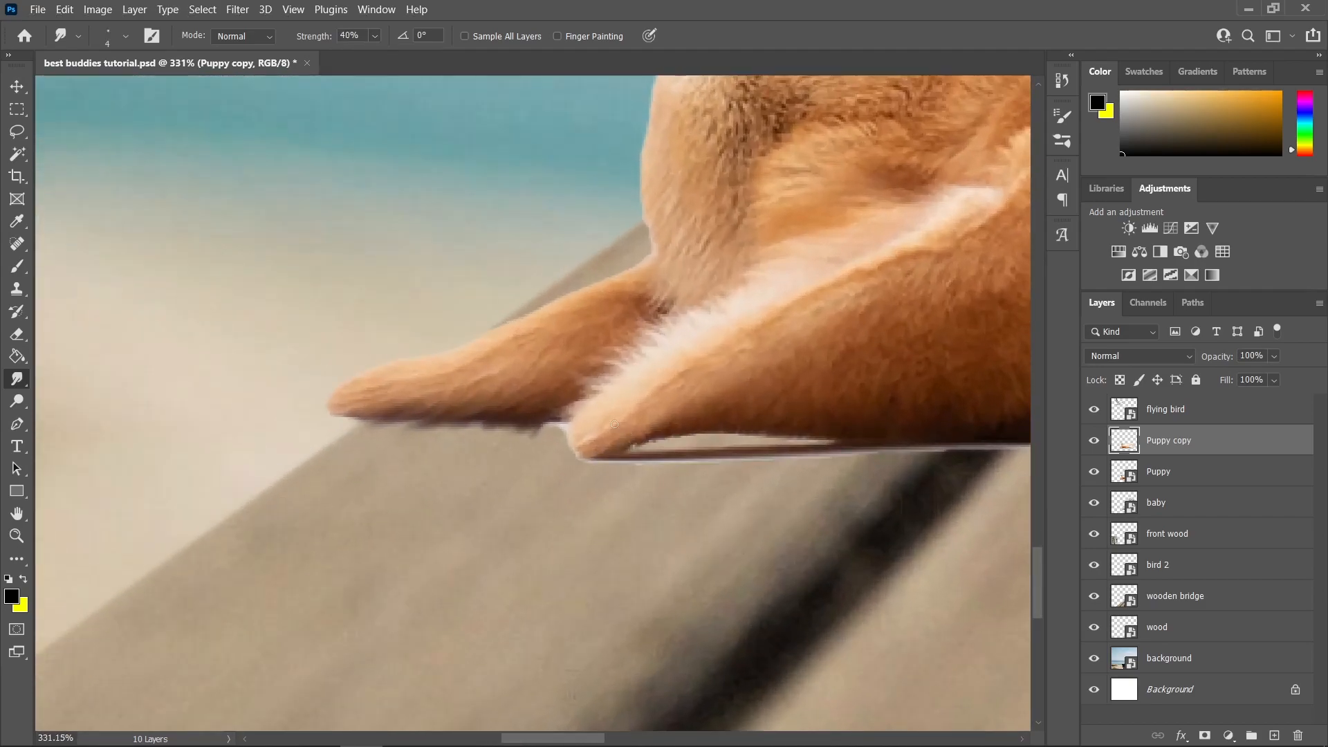
scroll(409, 437, "up", 3)
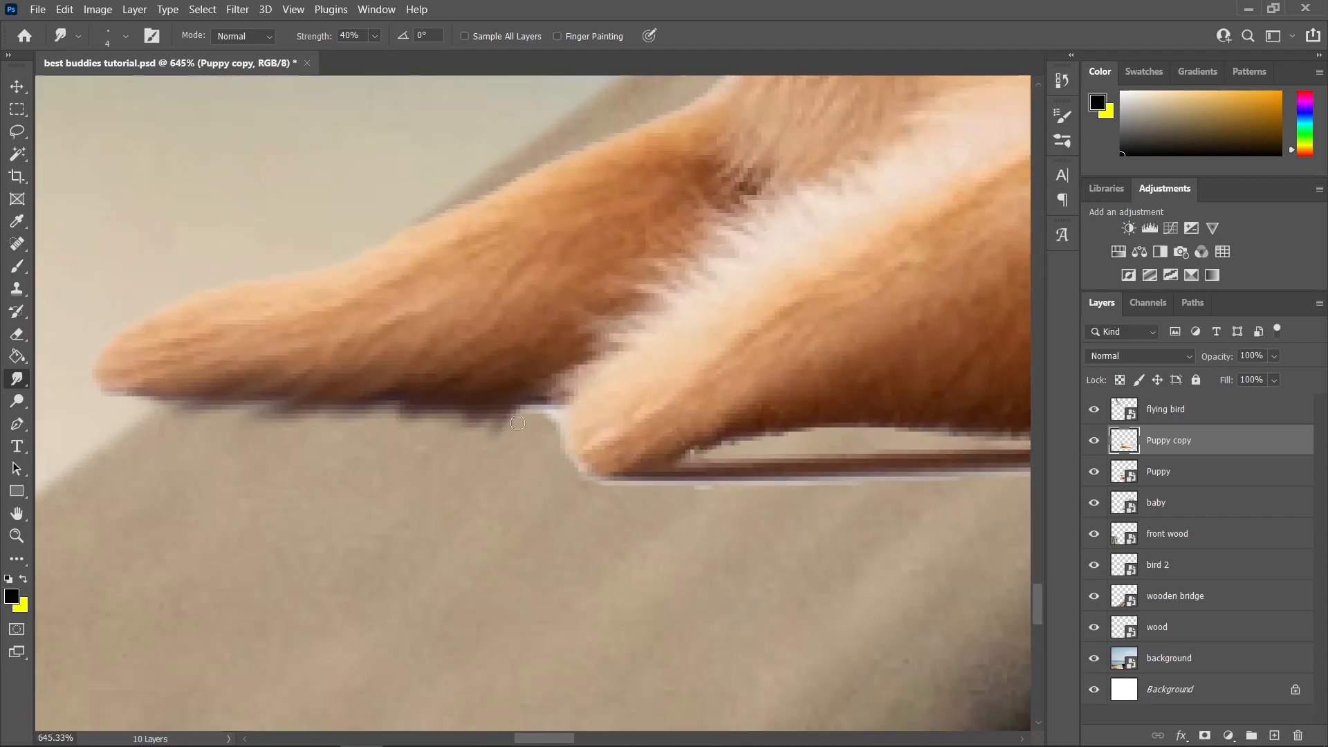
left_click_drag(526, 418, 470, 413)
Step: Smudge the near ear's tip and underside at 40% strength to soften the hard white cutout edge
scroll(381, 394, "right", 5)
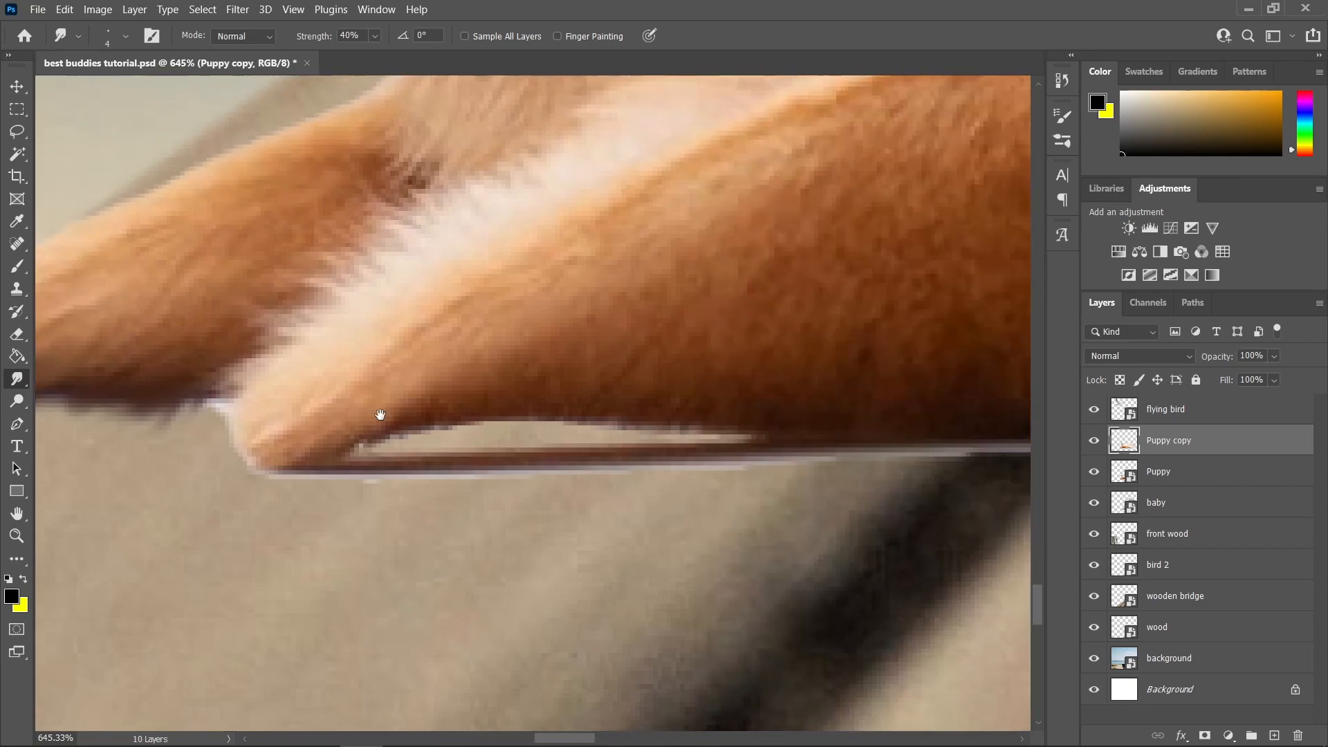
left_click_drag(223, 480, 275, 469)
left_click_drag(351, 447, 627, 431)
scroll(634, 490, "down", 2)
scroll(634, 491, "up", 1)
scroll(539, 442, "up", 2)
left_click_drag(388, 461, 696, 462)
scroll(623, 477, "down", 1)
right_click(575, 510, "alt")
left_click_drag(558, 495, 632, 500)
scroll(632, 500, "down", 1)
scroll(632, 500, "up", 2)
Step: Raise the smudge strength to 50% and pull short fur strands from the head's lower edge with a 3 px brush
left_click_drag(375, 36, 382, 53)
mouse_move(590, 491)
left_mouse_down()
mouse_move(809, 496)
mouse_move(681, 535)
left_mouse_up()
scroll(712, 494, "up", 2)
left_click_drag(674, 515, 761, 529)
left_click_drag(861, 553, 619, 572)
left_click_drag(612, 531, 751, 543)
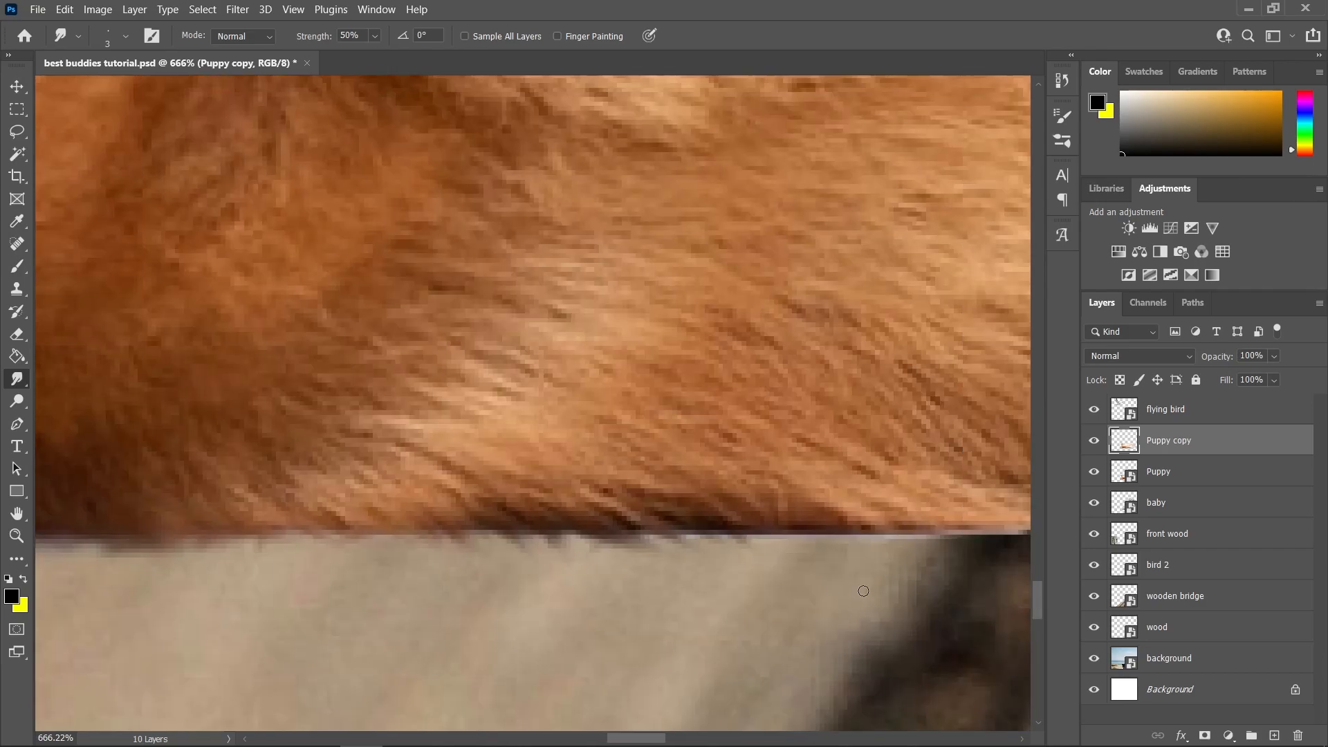
Step: Smudge the dark fur along the neck's lower edge onto the dock with a 3 px brush at 50% strength
scroll(719, 499, "down", 2)
left_click_drag(736, 498, 657, 502)
scroll(635, 556, "up", 4)
left_click_drag(544, 511, 572, 523)
mouse_move(583, 512)
left_mouse_down()
mouse_move(612, 530)
mouse_move(614, 514)
left_mouse_up()
scroll(618, 511, "down", 2)
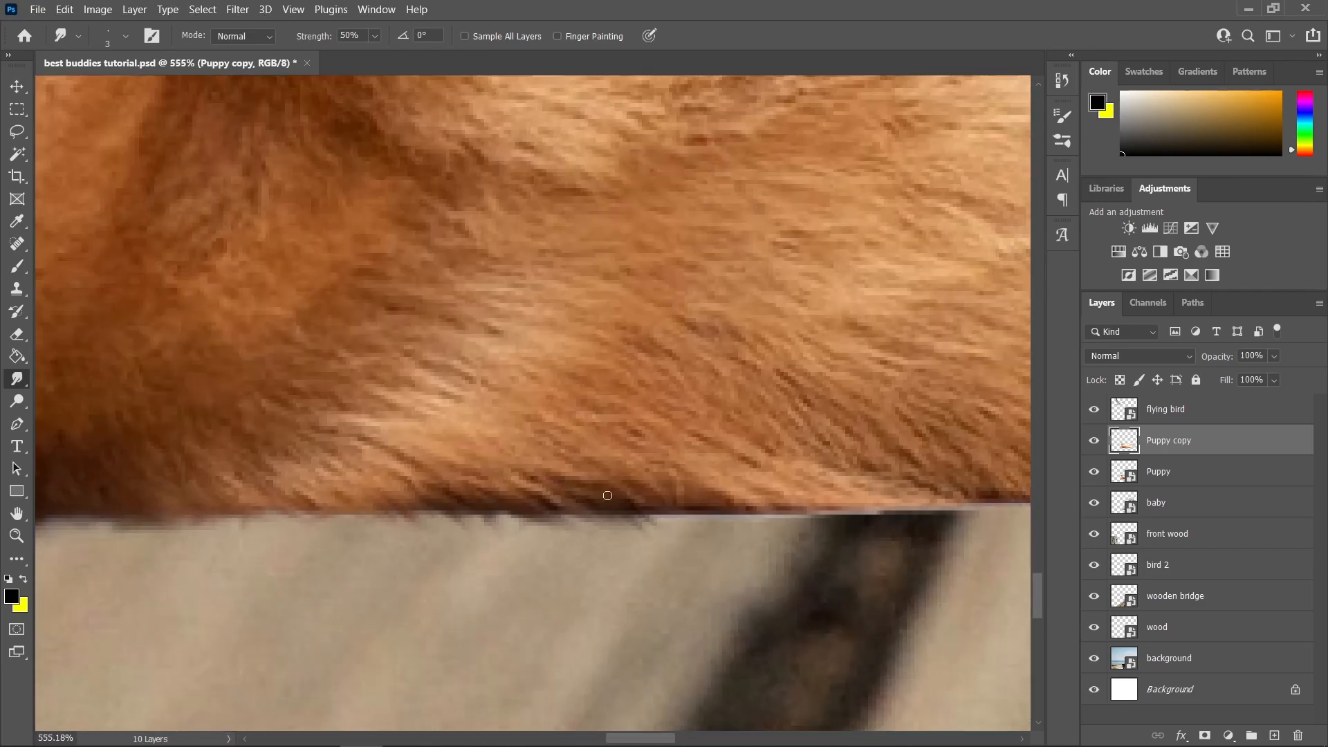
left_click_drag(494, 528, 515, 493)
scroll(427, 526, "up", 3)
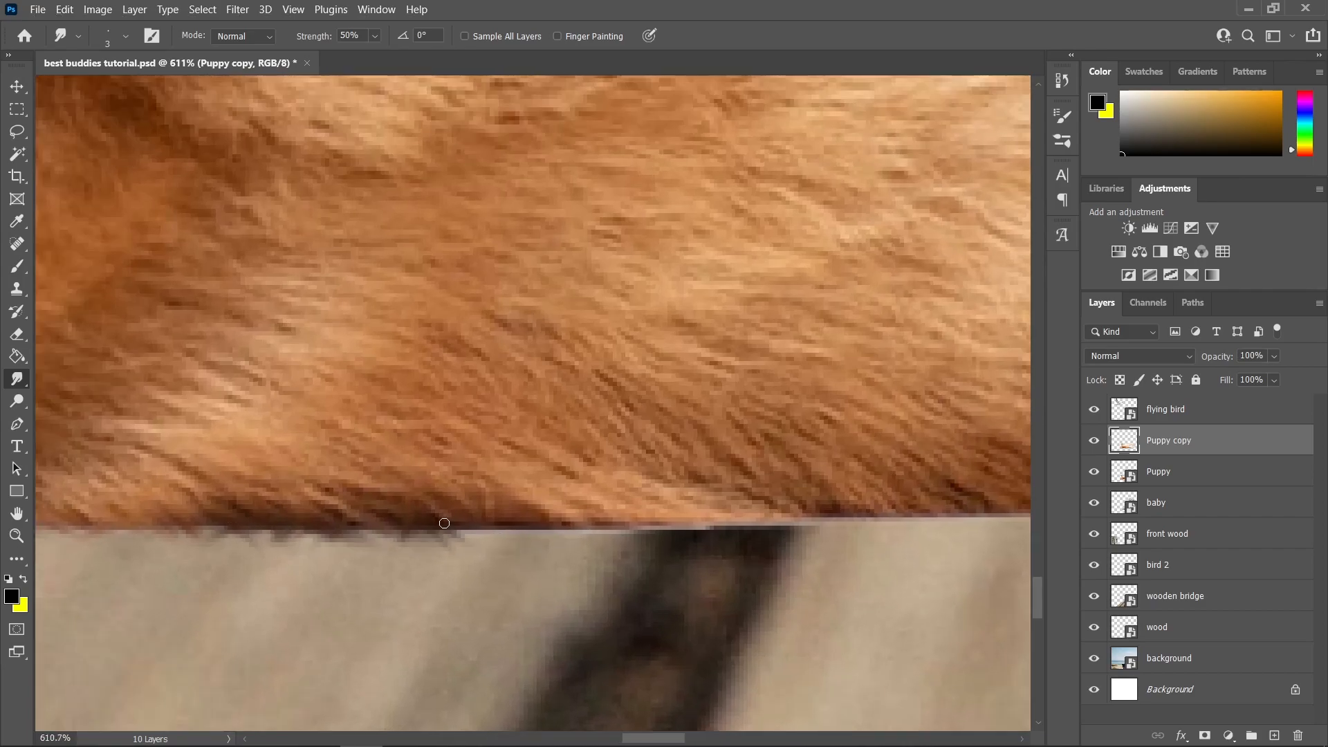
Step: Smudge the neck fur's lower edge over the dark gap between the planks, enlarging the brush to 8 px
mouse_move(484, 536)
left_mouse_down()
mouse_move(458, 515)
mouse_move(474, 539)
mouse_move(489, 513)
mouse_move(426, 513)
mouse_move(543, 531)
left_mouse_up()
scroll(485, 532, "down", 2)
scroll(441, 539, "up", 2)
scroll(637, 551, "up", 1)
mouse_move(681, 506)
left_mouse_down()
mouse_move(727, 539)
mouse_move(498, 533)
left_mouse_up()
scroll(712, 529, "down", 4)
mouse_move(623, 522)
left_mouse_down()
mouse_move(579, 550)
mouse_move(484, 530)
left_mouse_up()
left_click_drag(484, 514, 468, 515)
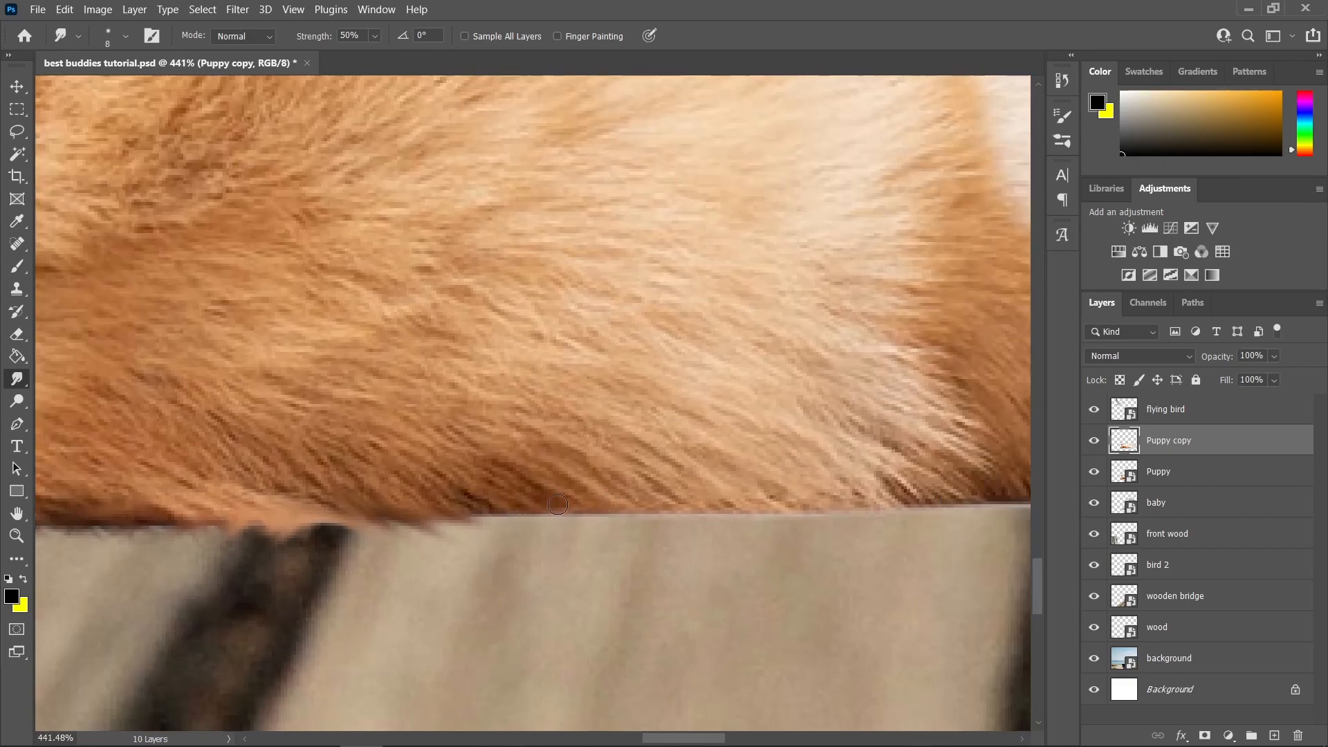
Step: Smudge the orange fur's lower edge just past the dark plank gap with a 5 px brush at 50% strength
scroll(620, 515, "up", 1)
left_click_drag(619, 516, 616, 516)
scroll(497, 504, "up", 1)
left_click_drag(494, 505, 491, 506)
mouse_move(396, 510)
left_mouse_down()
mouse_move(528, 551)
mouse_move(572, 546)
mouse_move(520, 513)
mouse_move(609, 547)
left_mouse_up()
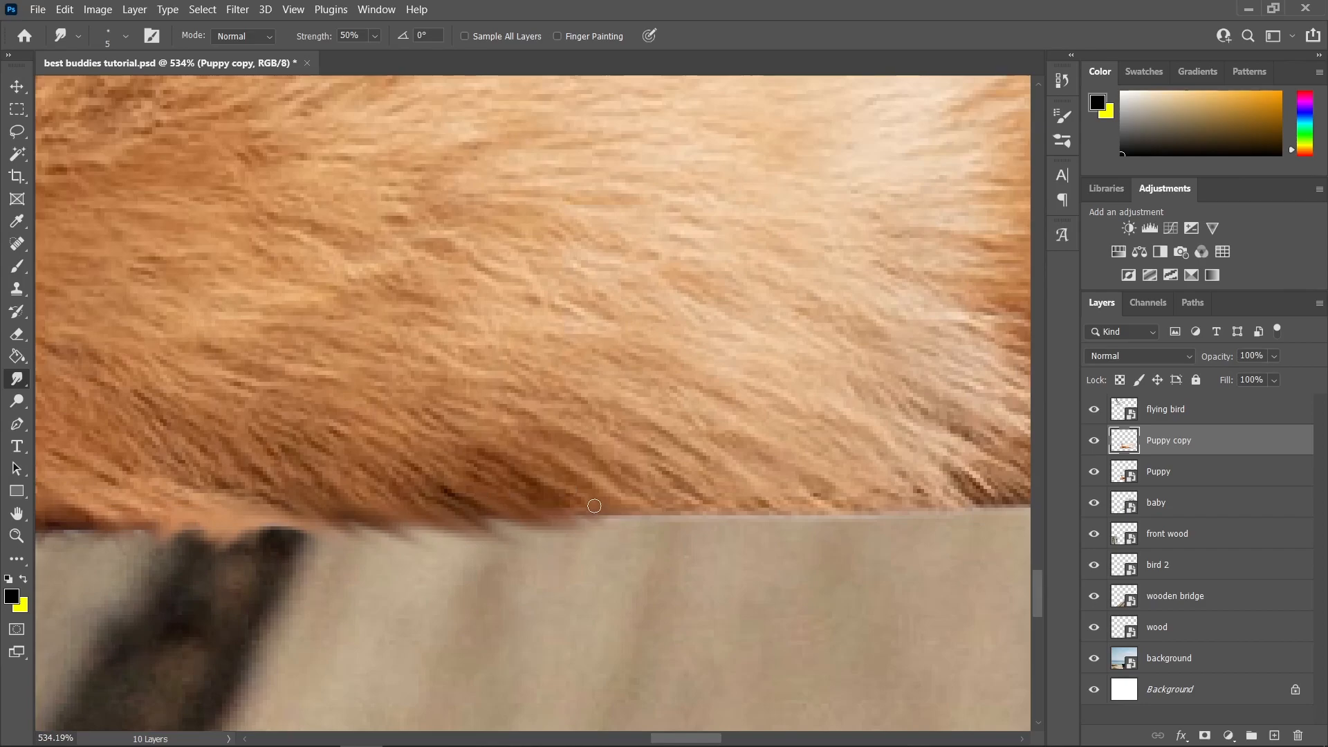
left_click_drag(696, 504, 837, 572)
Step: Smudge the lower edge of the orange shoulder fur up to the white foreleg, enlarging the brush to 6 px
scroll(798, 573, "down", 3)
left_click_drag(581, 501, 553, 502)
scroll(501, 564, "down", 3)
scroll(501, 563, "up", 1)
mouse_move(557, 548)
left_mouse_down()
mouse_move(720, 523)
mouse_move(789, 544)
left_mouse_up()
key("bracketright")
scroll(556, 497, "up", 1)
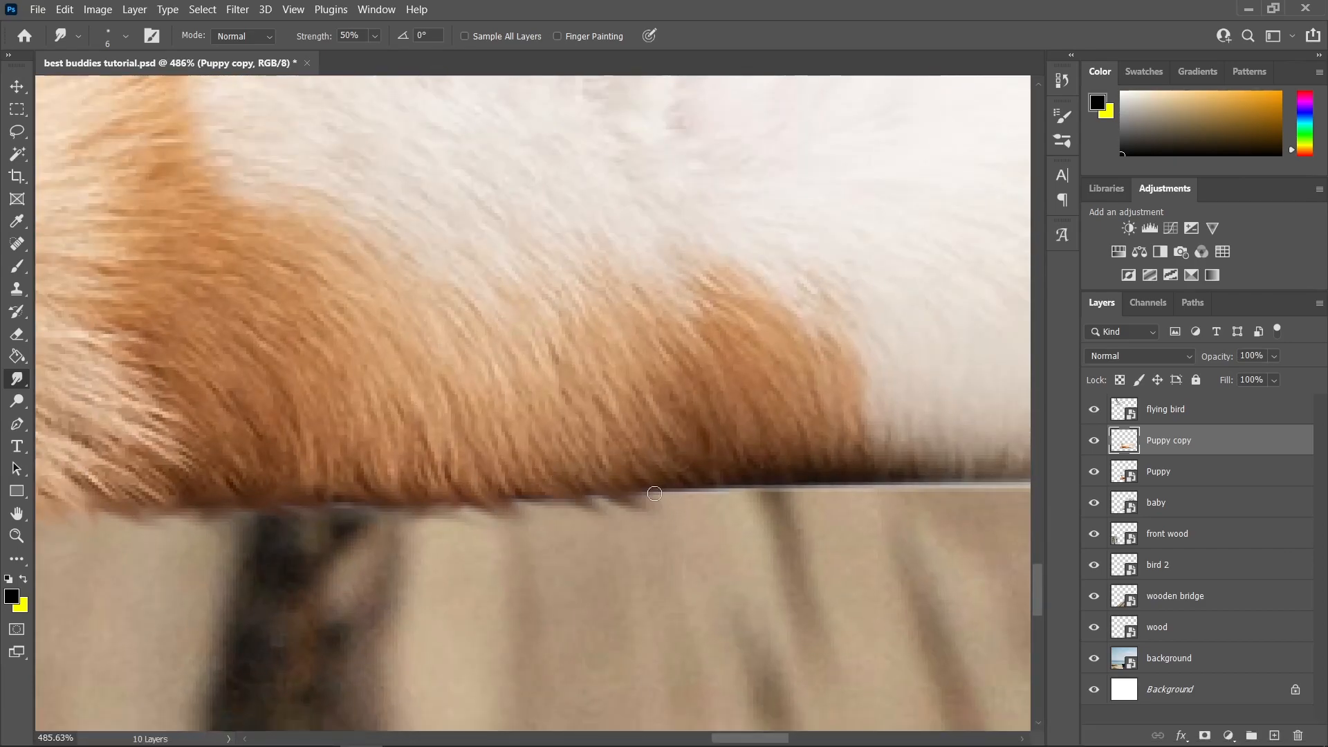
Step: Erase the stray white line beneath the outstretched foreleg with a 15 px eraser and hide the original Puppy layer
scroll(556, 496, "down", 1)
key("e")
scroll(602, 549, "down", 1)
scroll(602, 548, "down", 1)
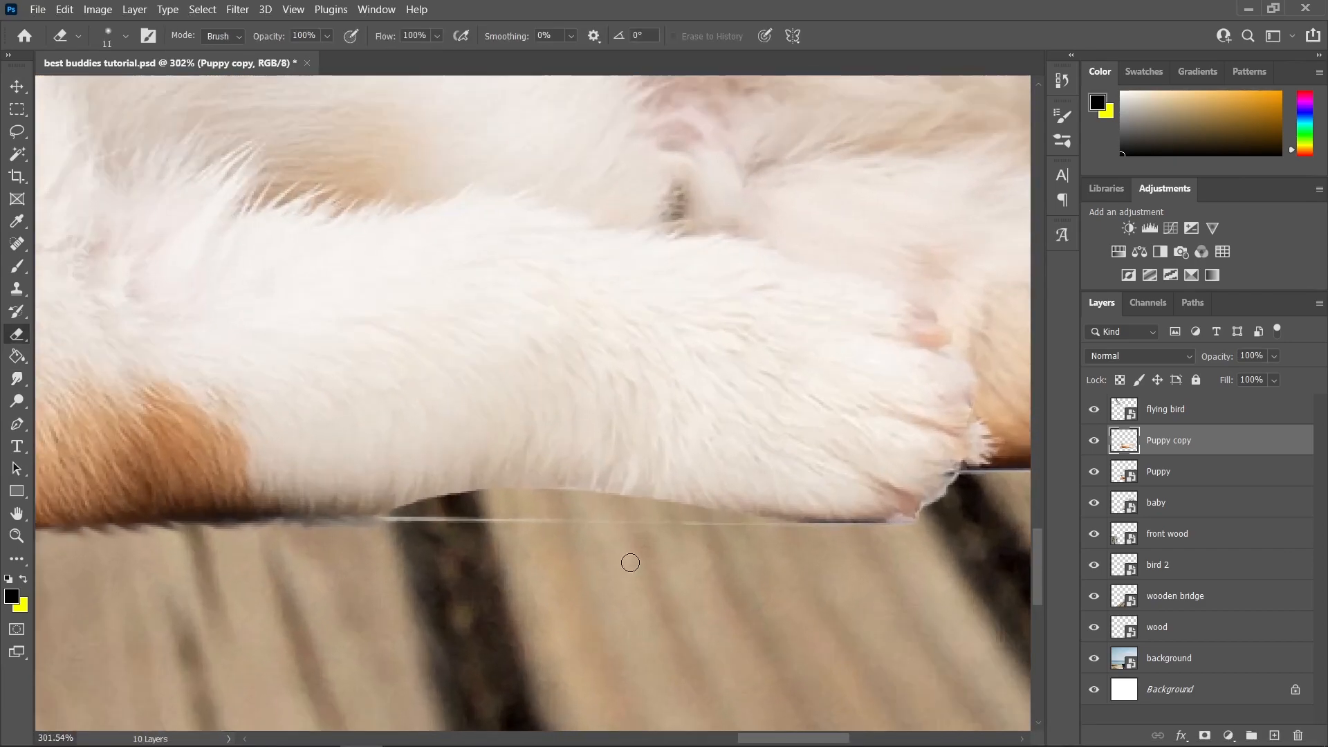
scroll(629, 558, "up", 2)
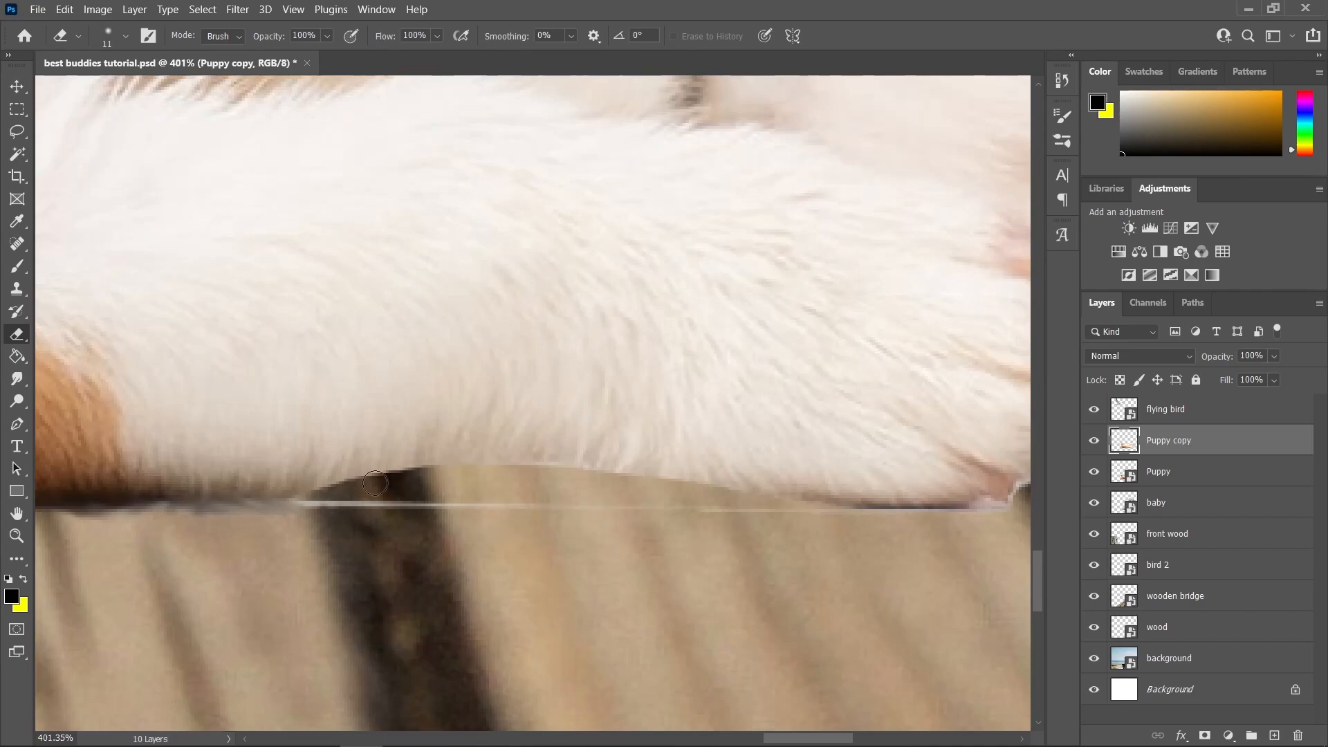
right_click(14, 341)
left_click(96, 326)
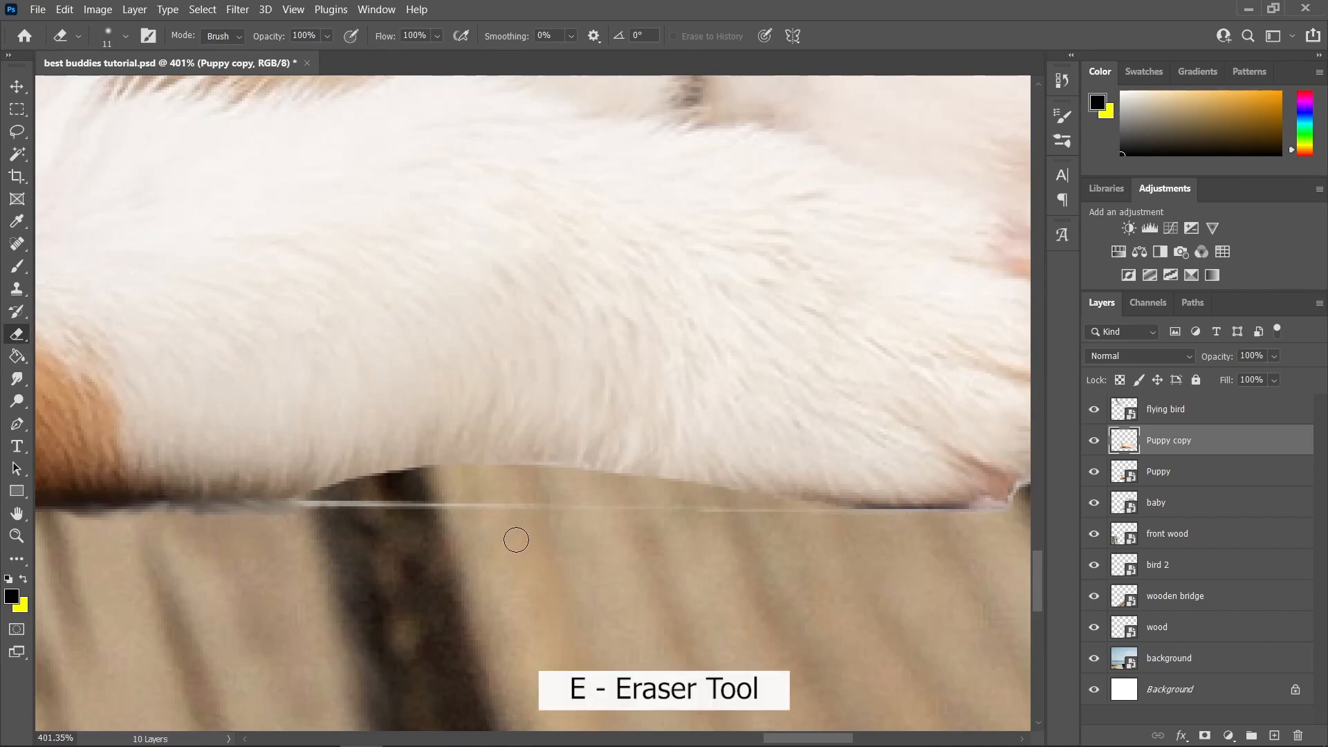
scroll(456, 521, "up", 1)
left_click_drag(454, 519, 461, 520)
left_click_drag(320, 513, 337, 513)
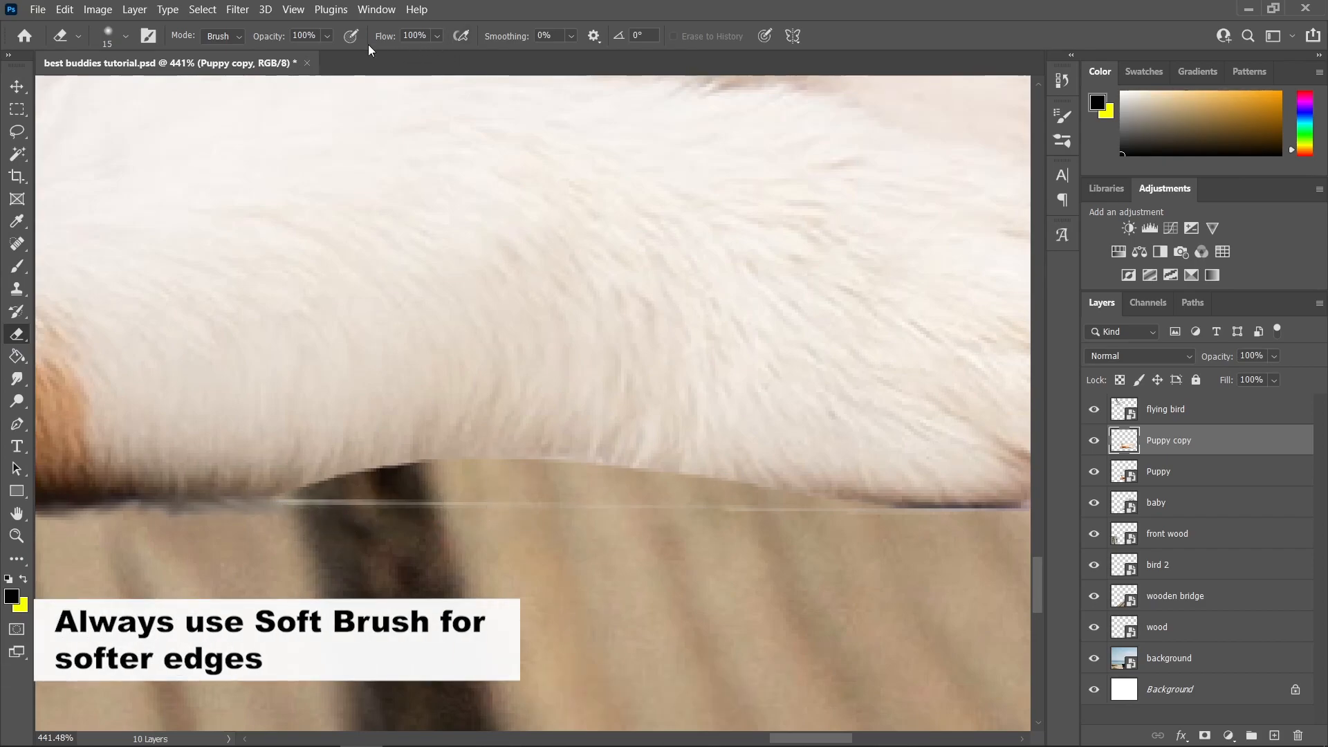
left_click_drag(278, 513, 274, 513)
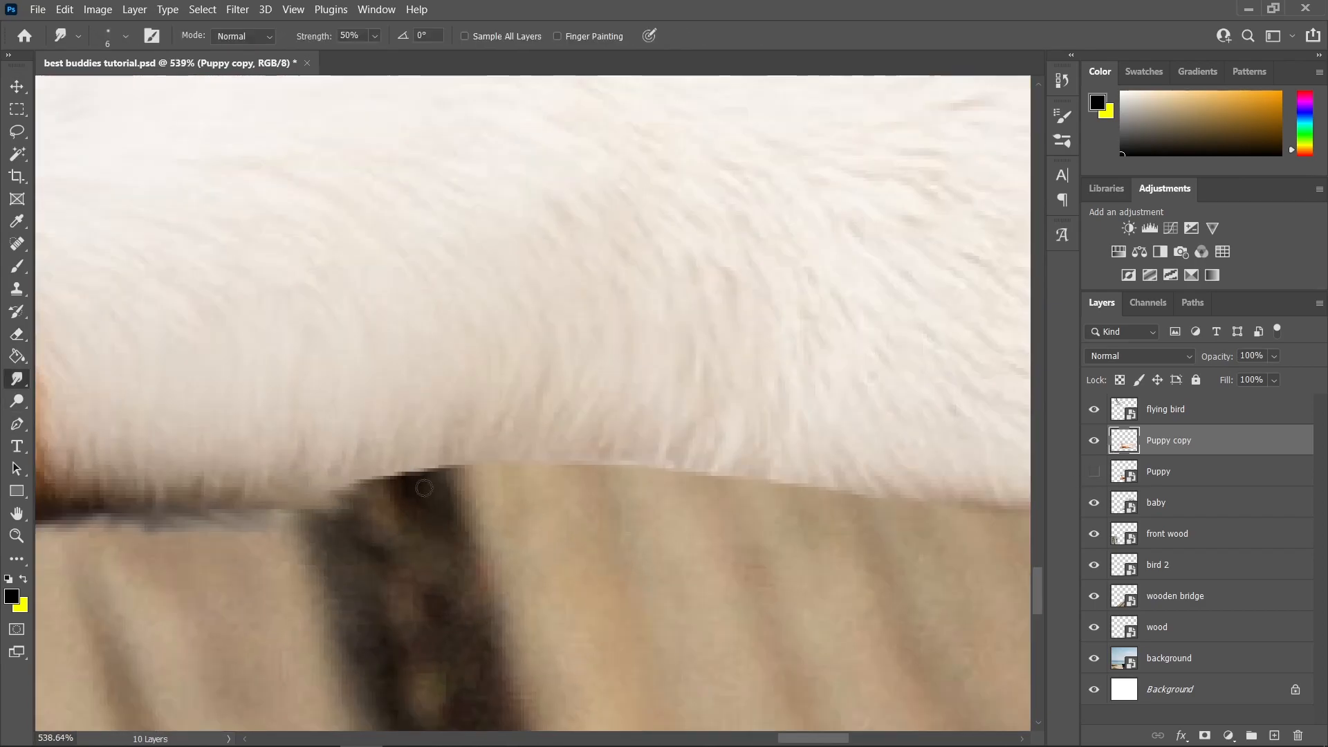
Step: Smudge the foreleg's underside and the hip's edge against the baby's shirt with a 6 px brush at 50% strength
left_click_drag(424, 489, 775, 488)
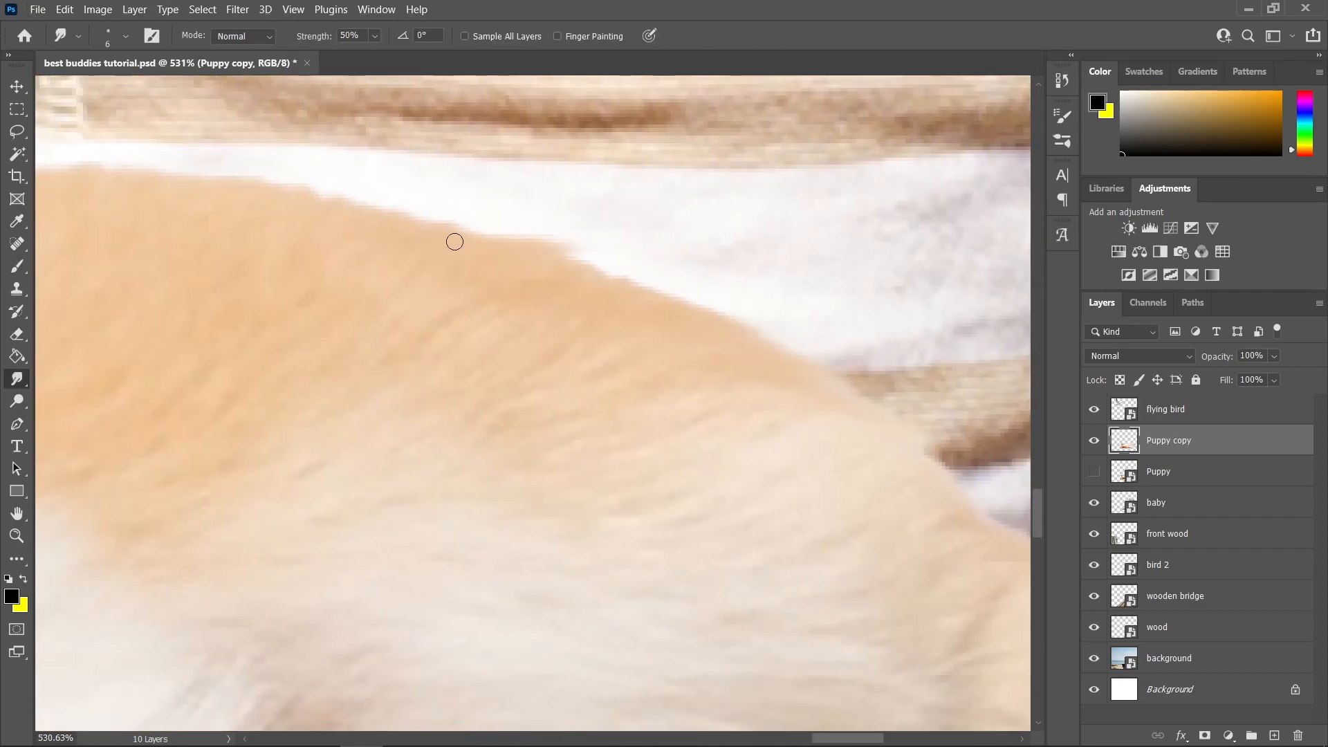
mouse_move(454, 242)
left_mouse_down()
mouse_move(616, 284)
mouse_move(670, 317)
left_mouse_up()
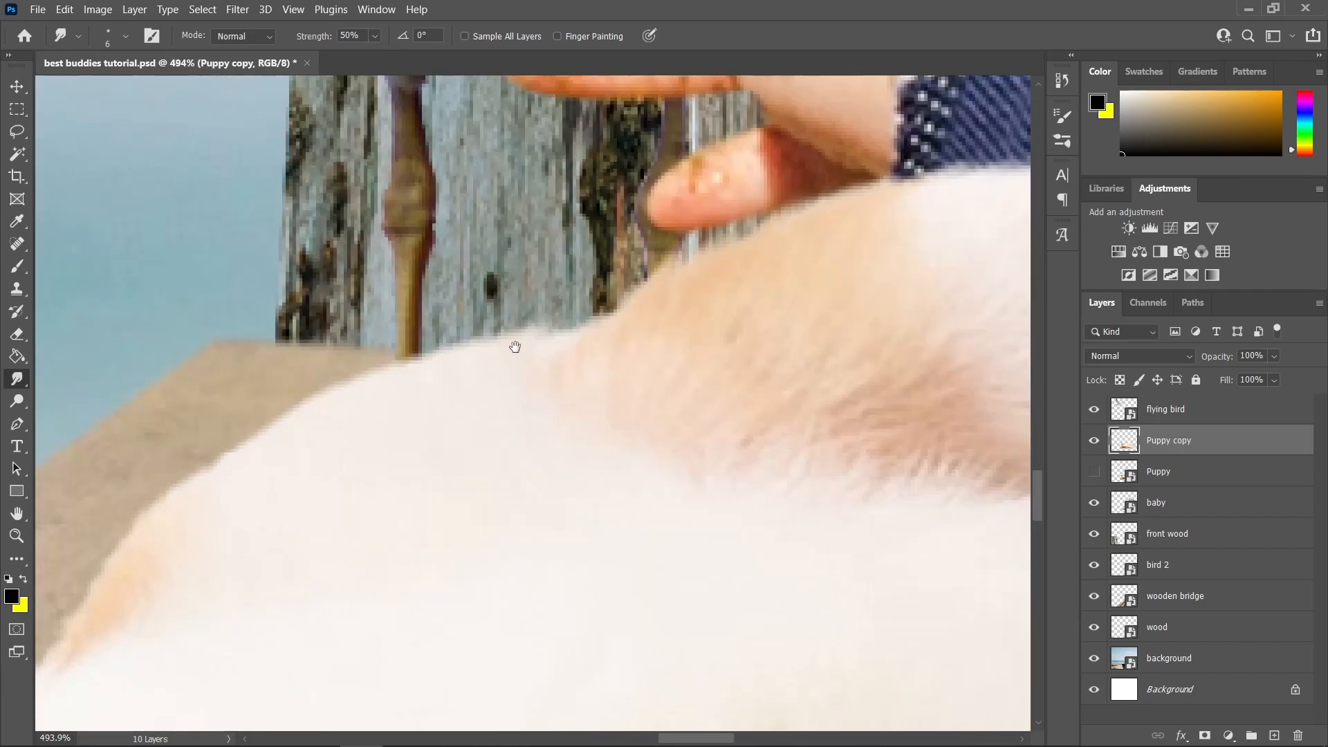
scroll(836, 185, "down", 6)
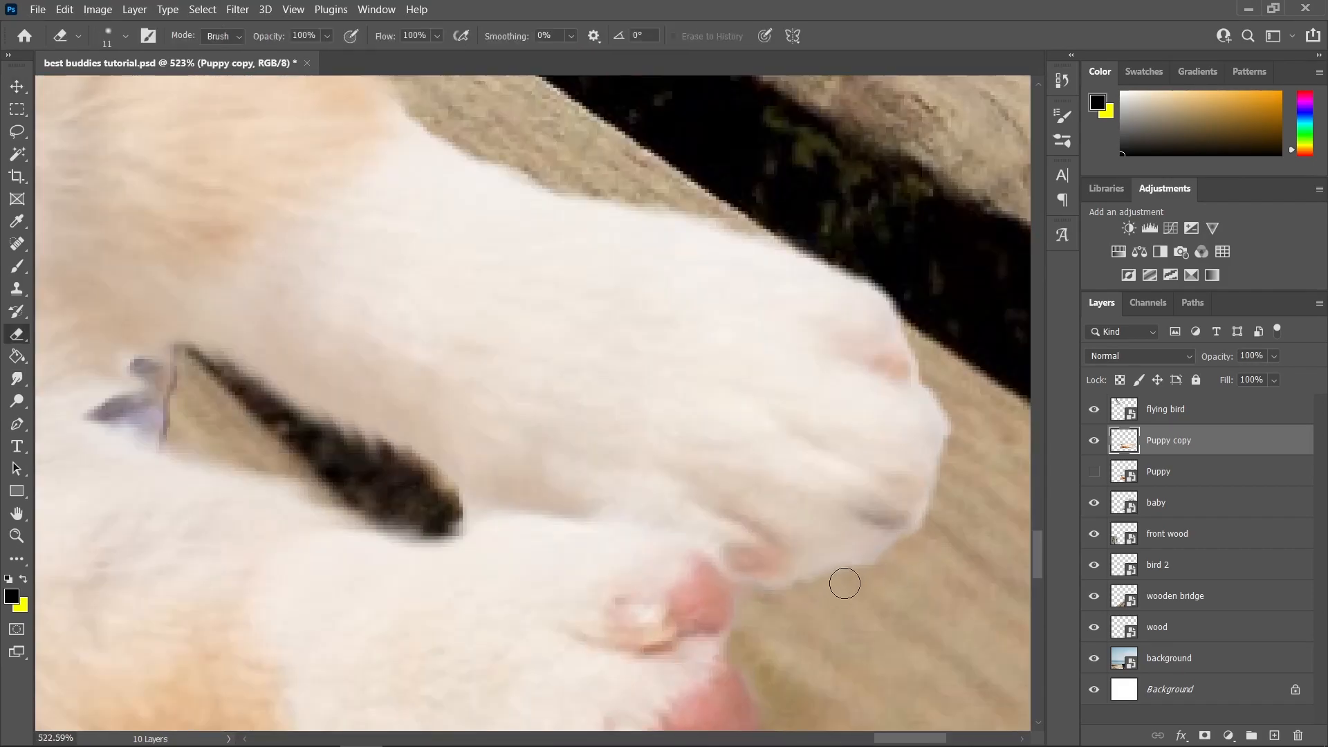
scroll(841, 587, "down", 10)
Step: Convert the retouched Puppy copy layer to a smart object
key("v")
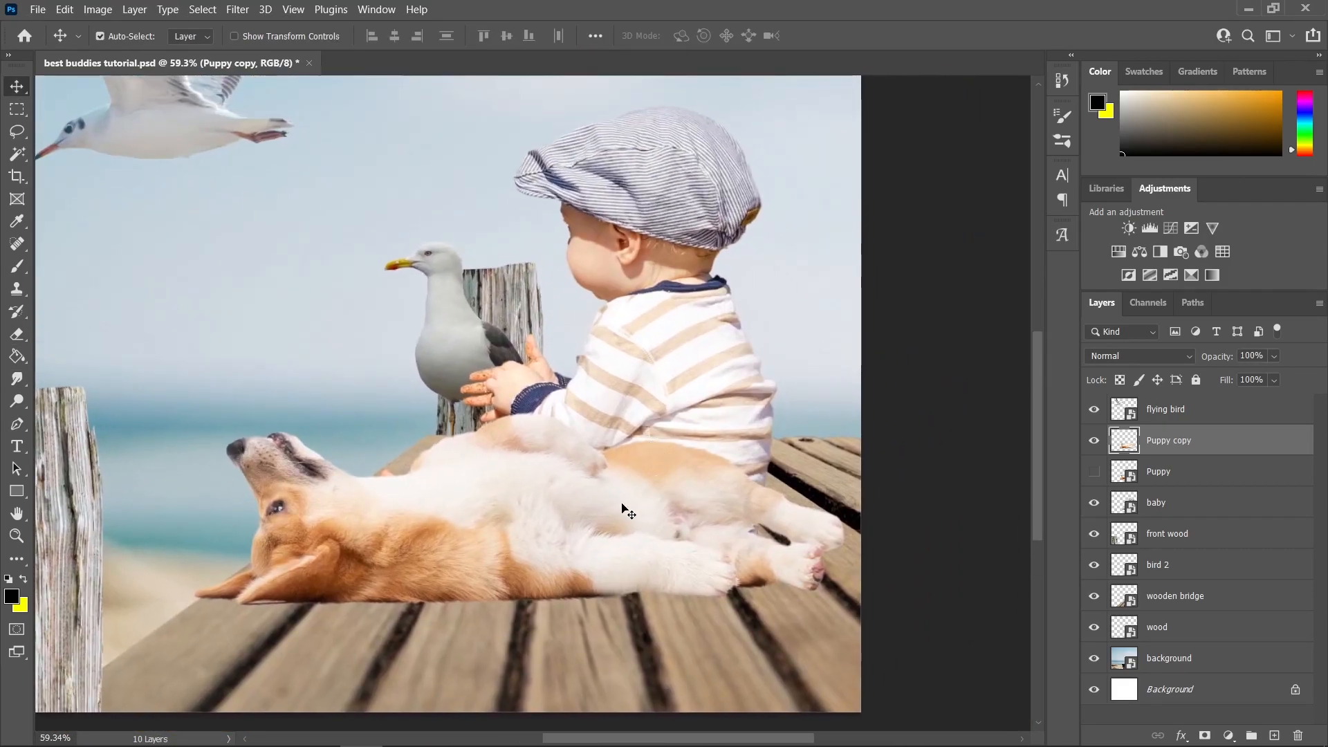
right_click(1196, 446)
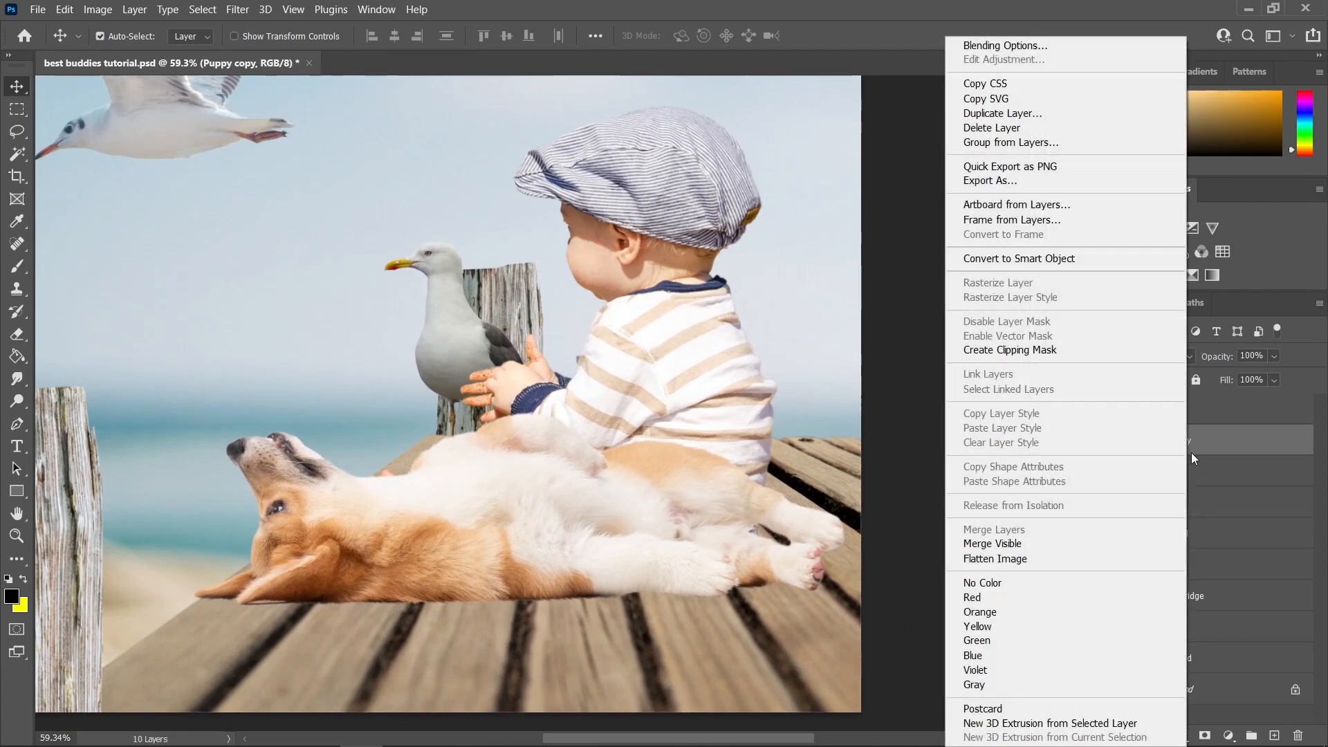
left_click(1019, 258)
Step: Enlarge the Puppy copy layer proportionally to 103.49%
scroll(263, 456, "down", 1)
scroll(263, 455, "up", 1)
scroll(325, 486, "down", 1)
scroll(325, 486, "up", 3)
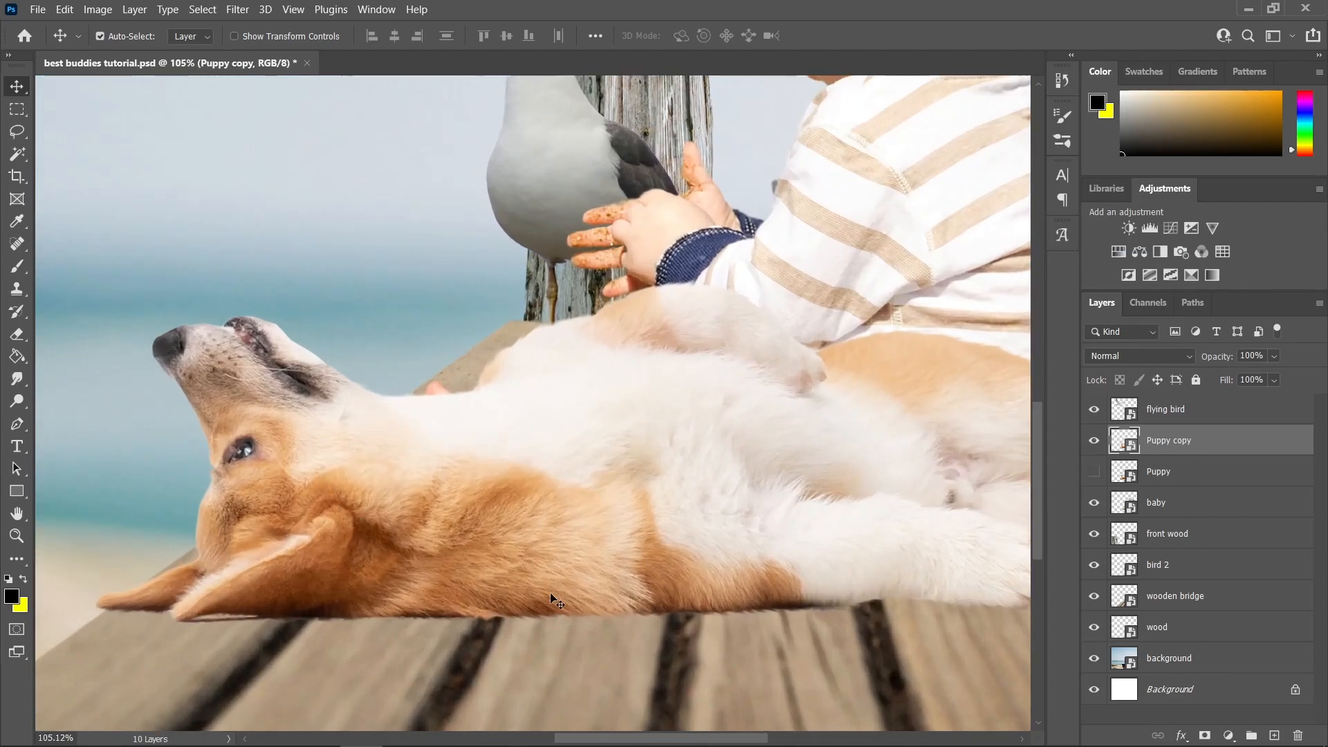
left_click_drag(520, 588, 490, 552)
scroll(562, 580, "down", 3)
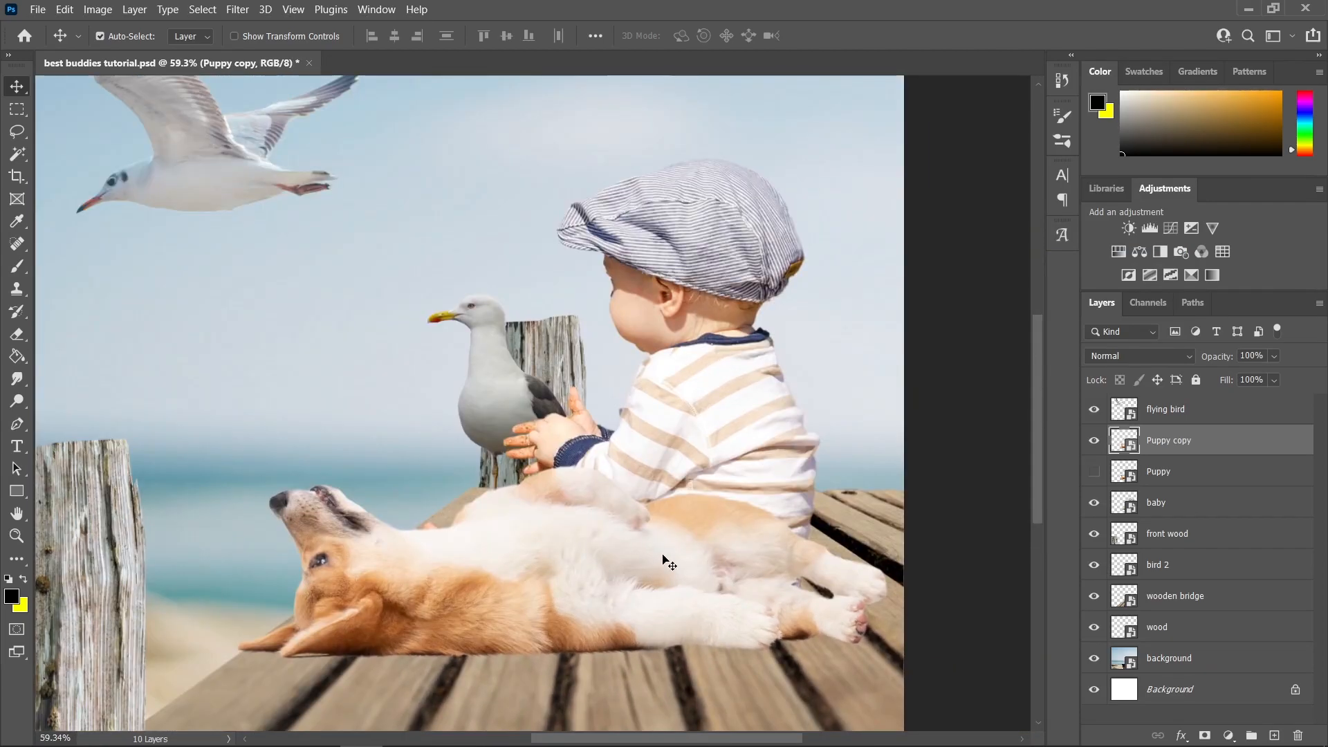
scroll(602, 546, "right", 1)
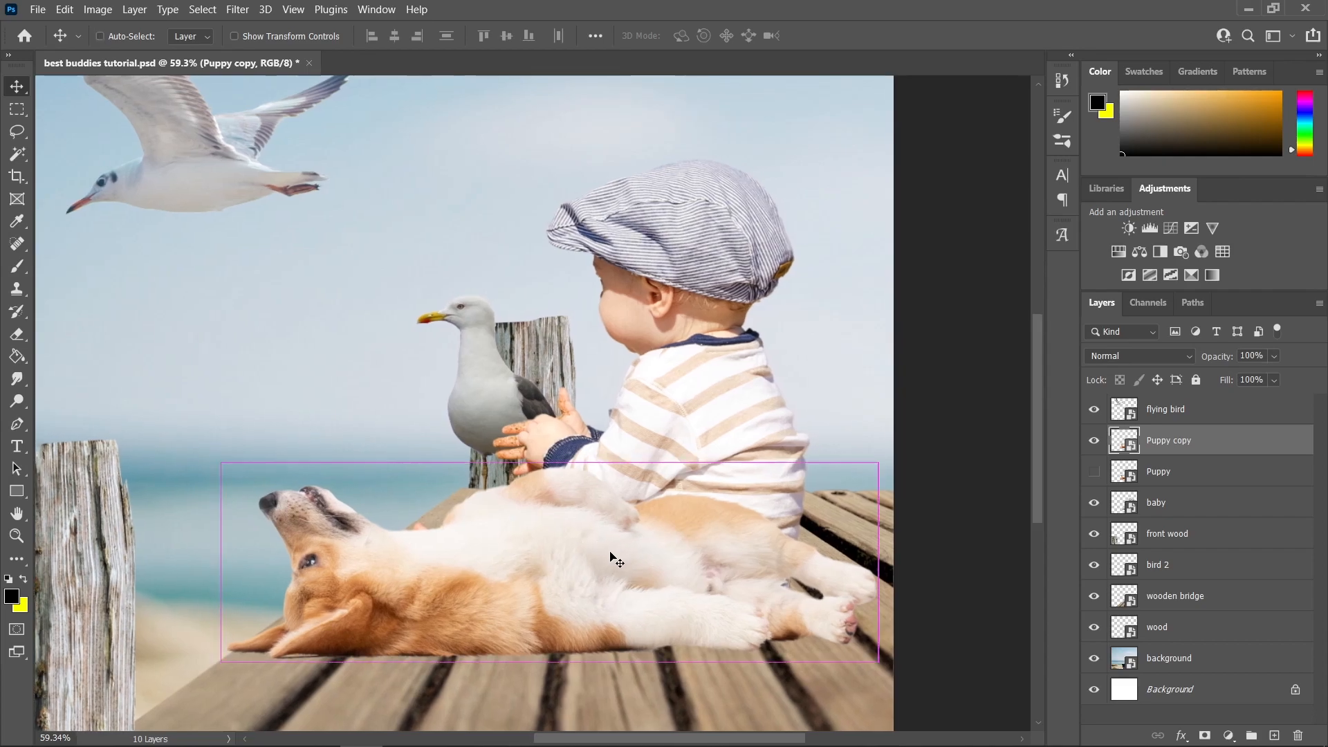
key("ctrl+t")
left_click_drag(551, 462, 555, 459)
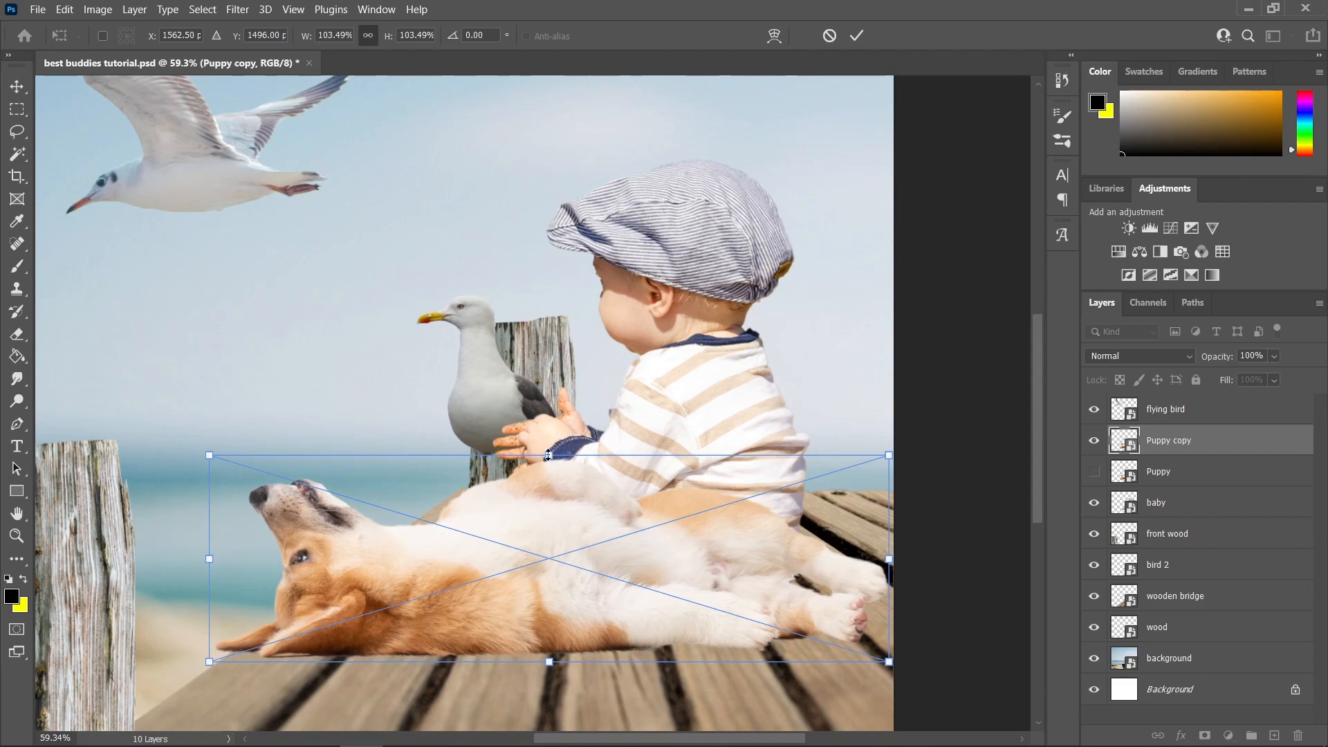
key("Return")
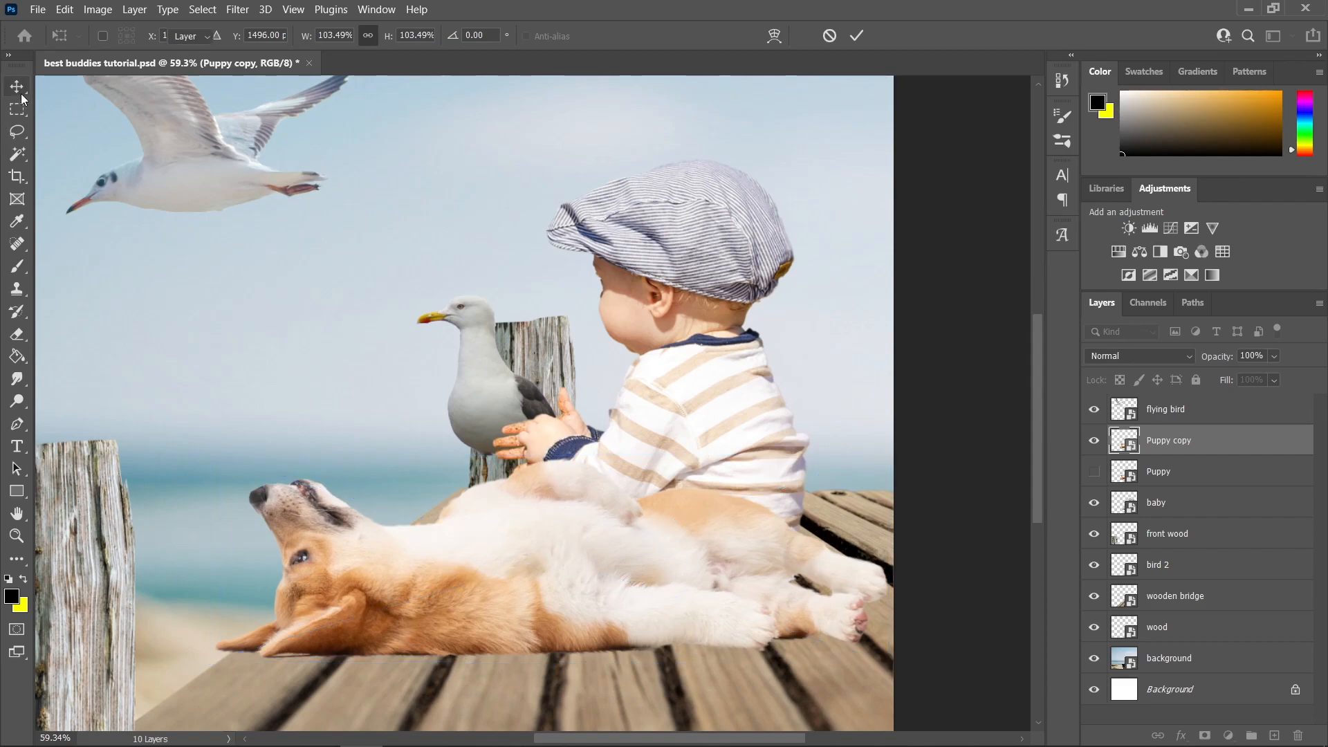
Step: Move the enlarged puppy slightly down on the dock
key("ctrl+0")
scroll(654, 451, "up", 3)
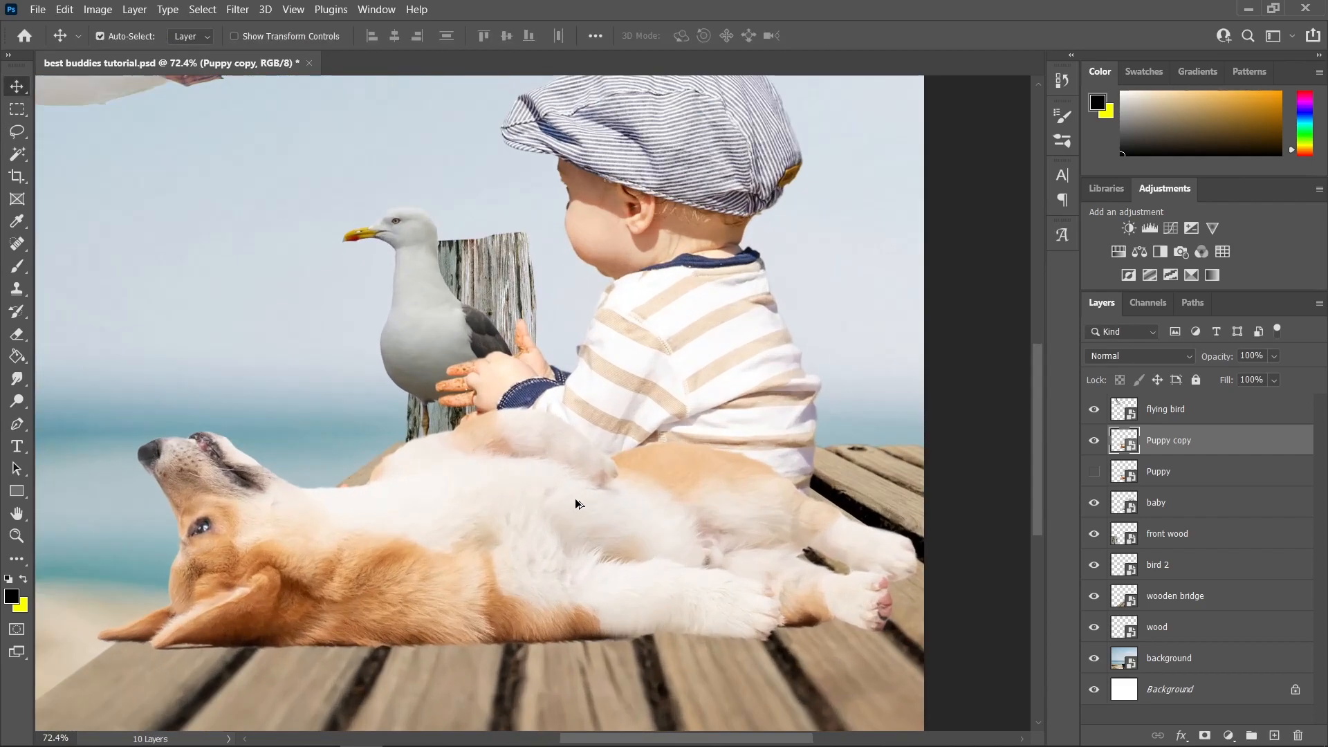
scroll(553, 504, "down", 2)
left_click_drag(551, 514, 549, 521)
scroll(519, 533, "down", 2)
scroll(347, 539, "up", 3)
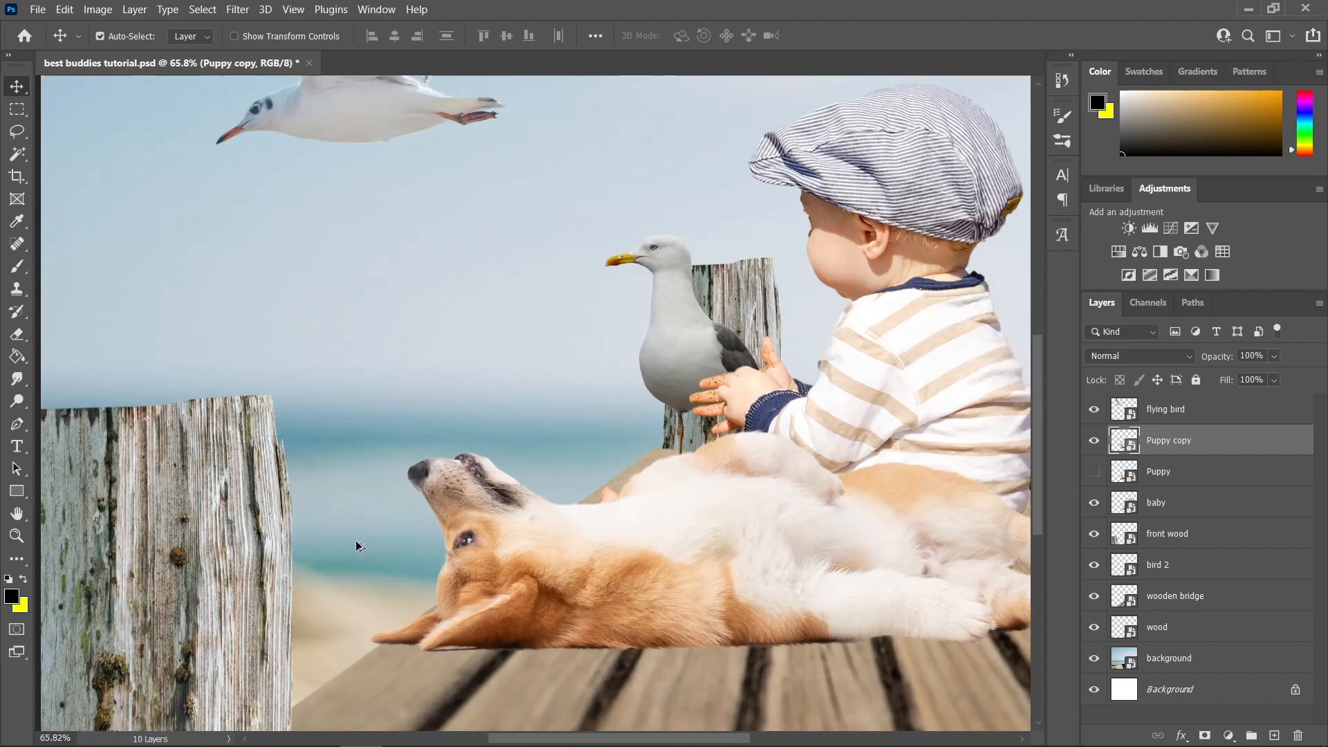
Step: Start Puppet Warp on the Puppy copy layer and place a pin near the tip of the puppy's outer ear
scroll(355, 541, "down", 2)
scroll(436, 571, "up", 4)
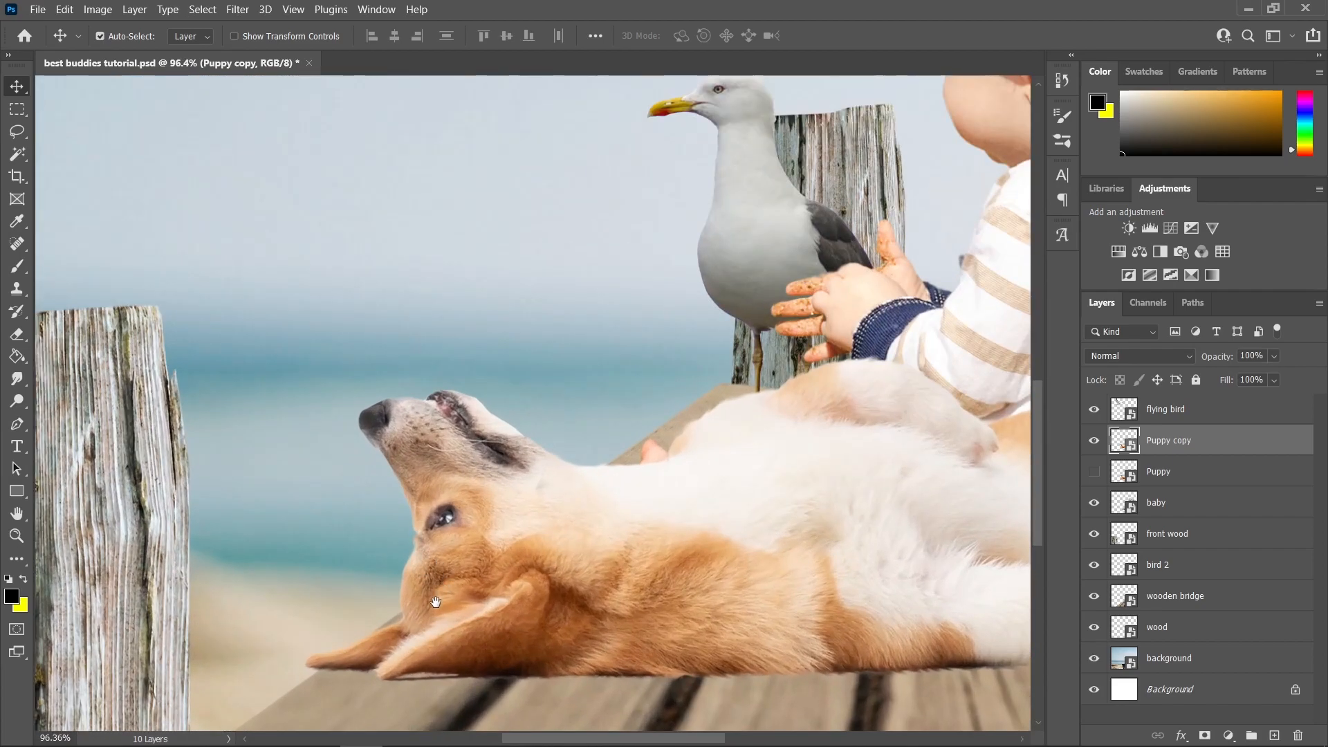
scroll(436, 602, "up", 4)
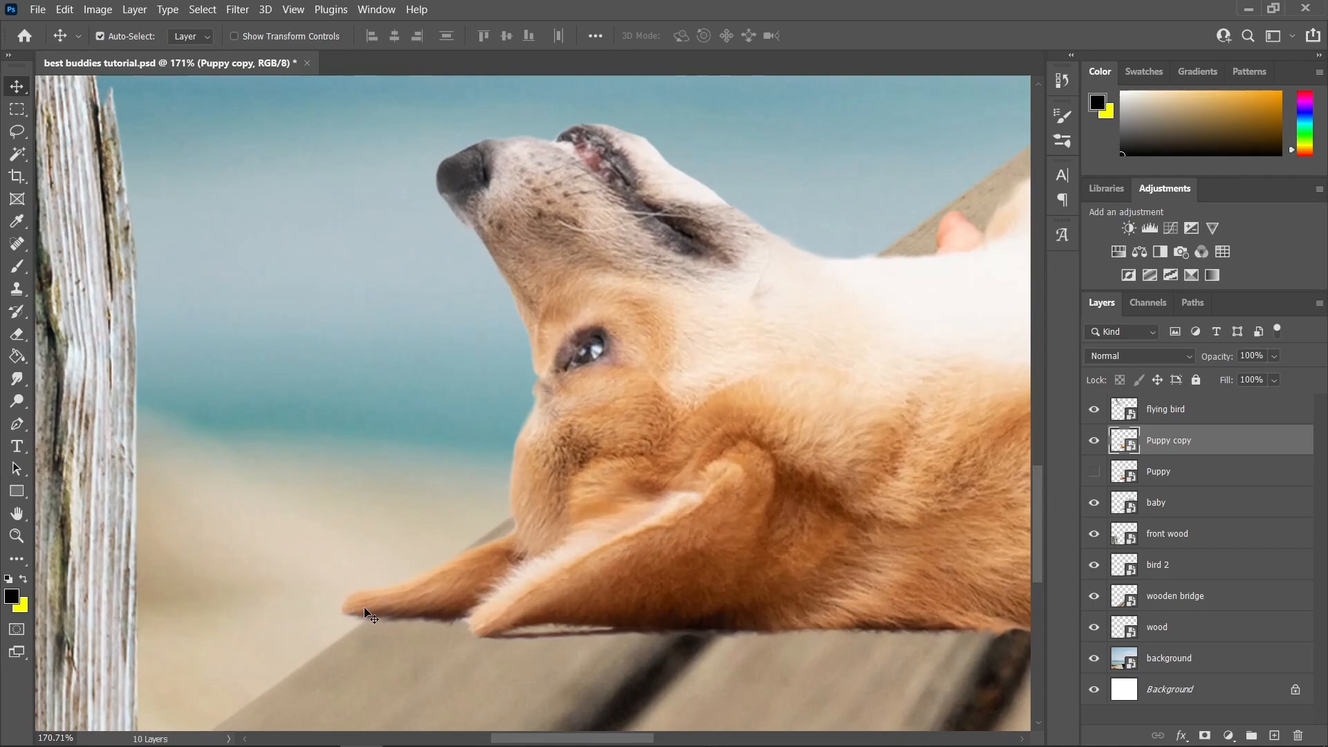
scroll(366, 614, "up", 3)
scroll(285, 588, "down", 2)
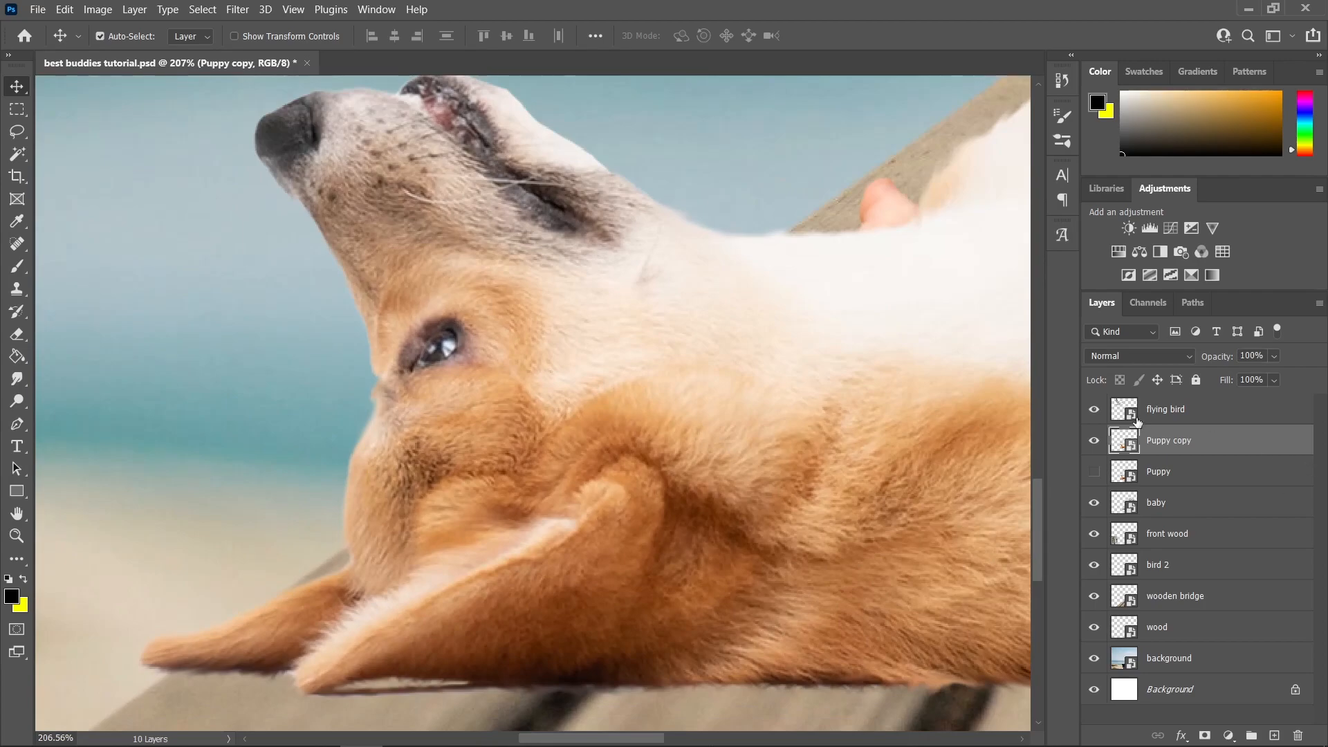
left_click(64, 10)
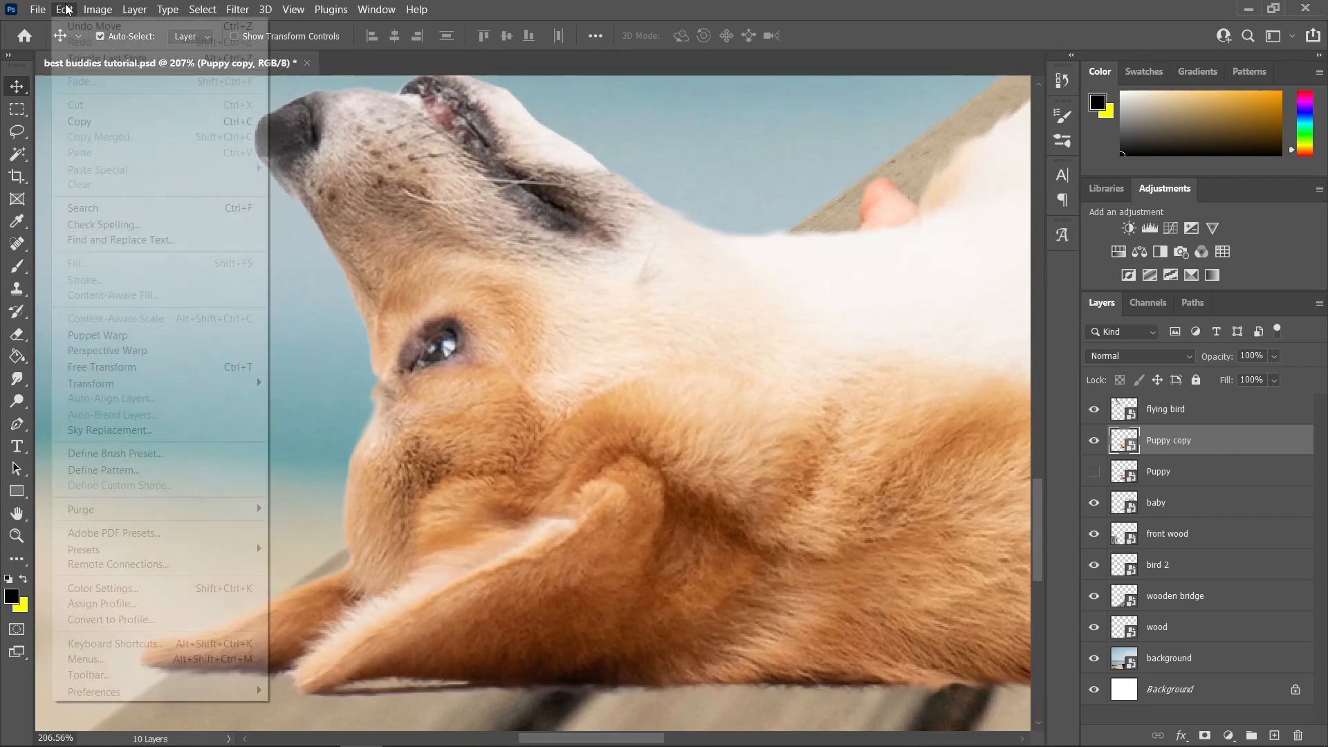
left_click(176, 334)
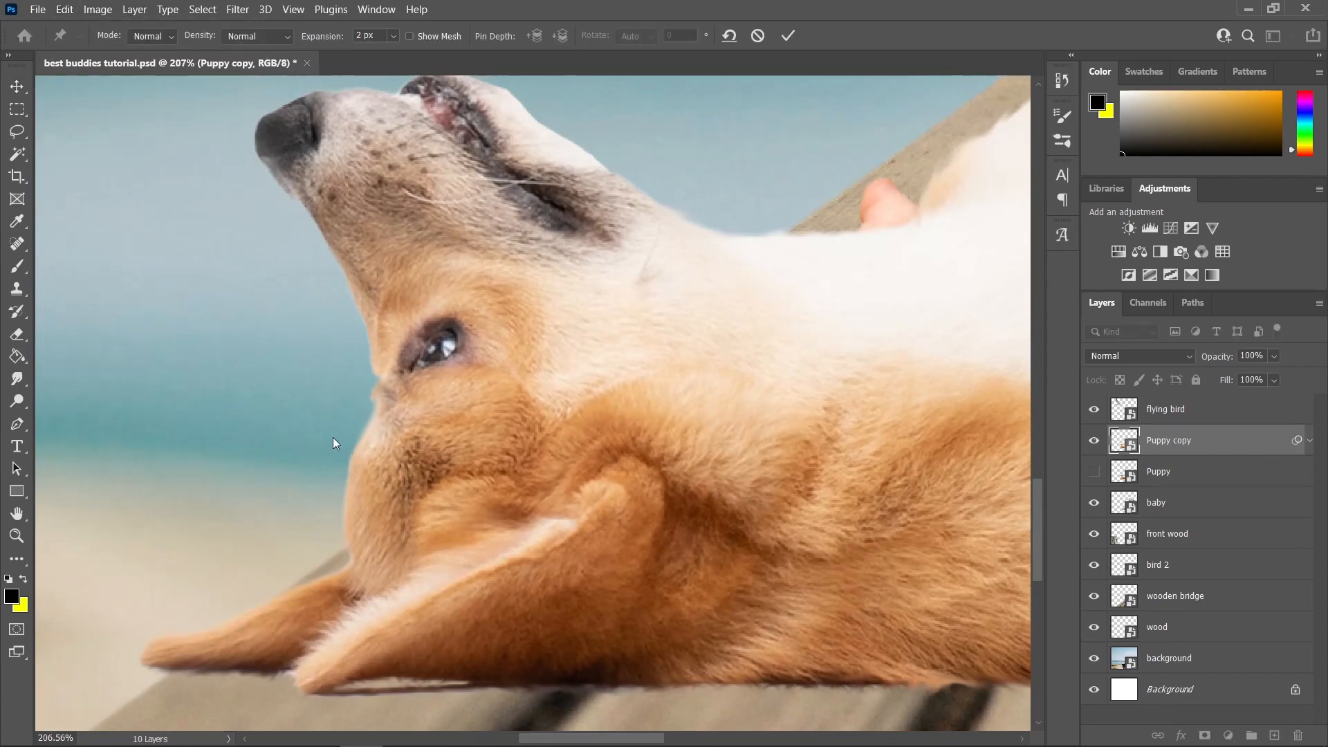
scroll(323, 430, "up", 3)
scroll(367, 516, "up", 4)
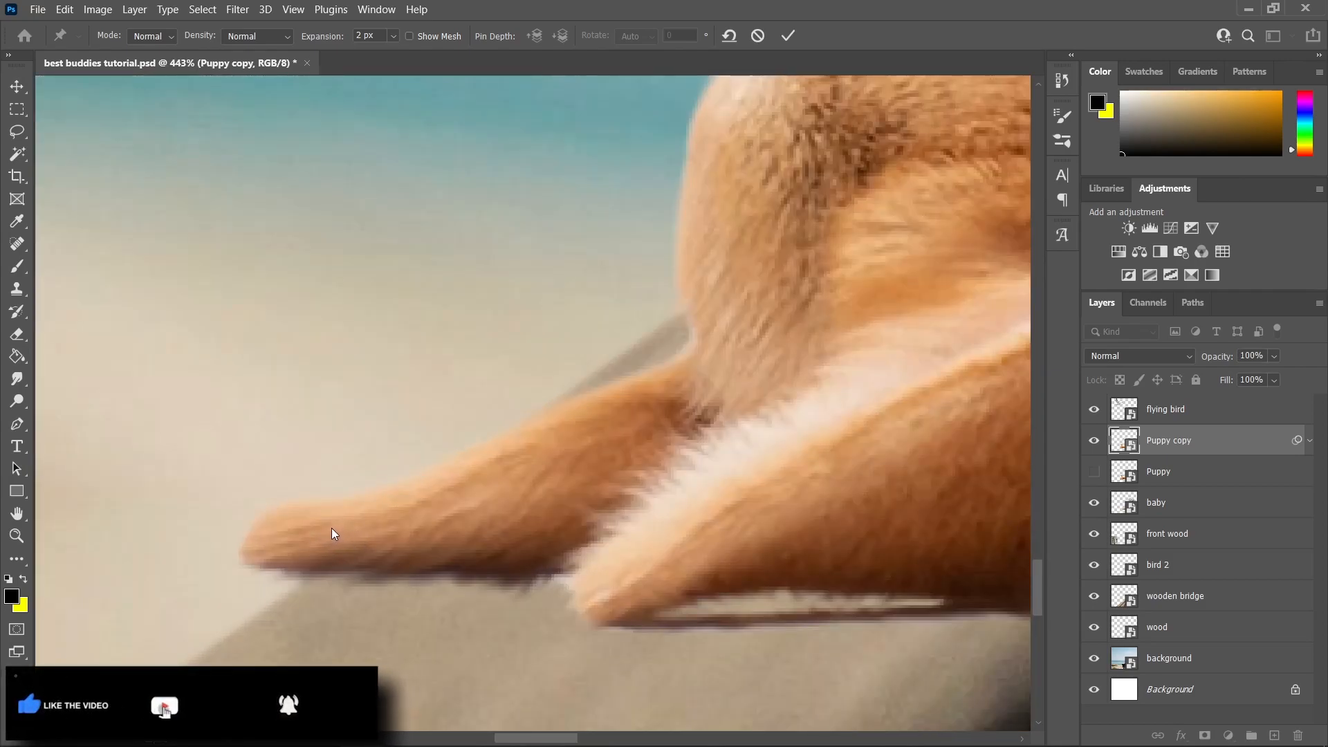
left_click(327, 523)
scroll(330, 525, "down", 5)
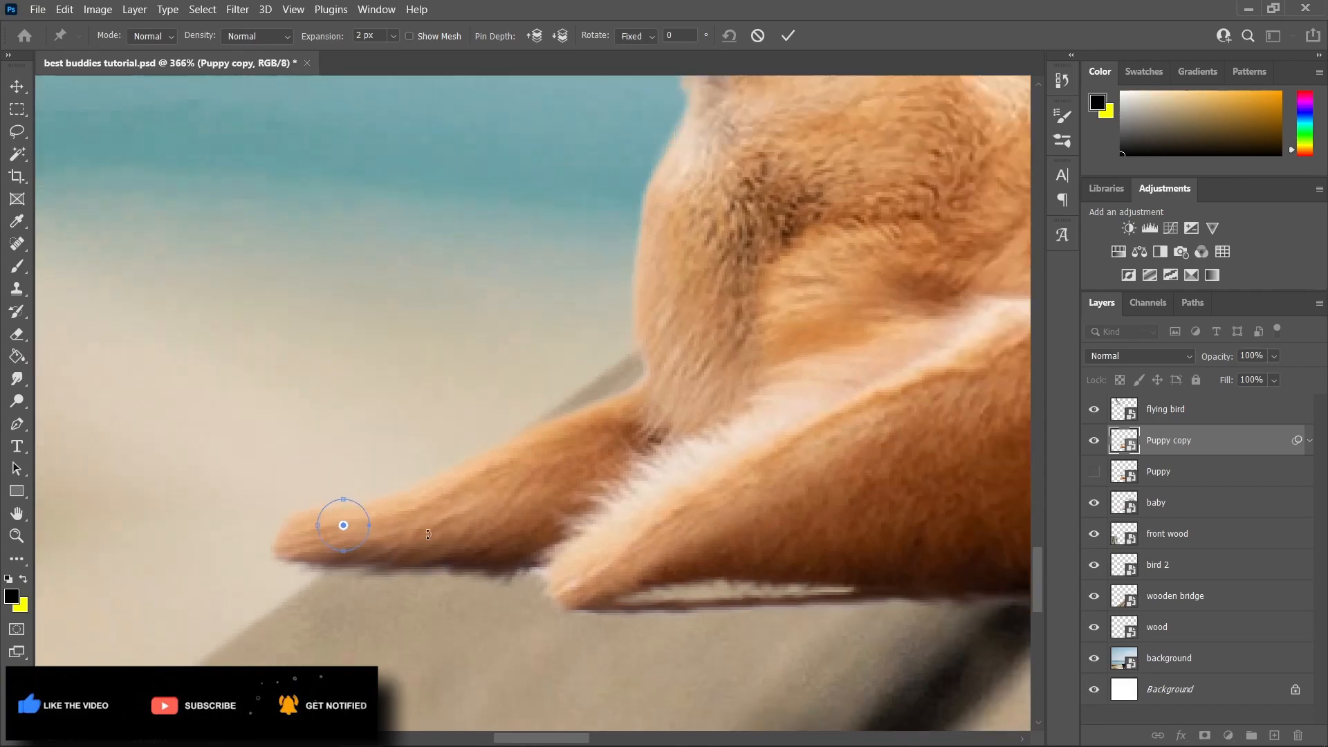
Step: Anchor the puppy's muzzle, raised foreleg, hip, lower leg, back edge and chest with Puppet Warp pins
left_click_drag(608, 363, 260, 383)
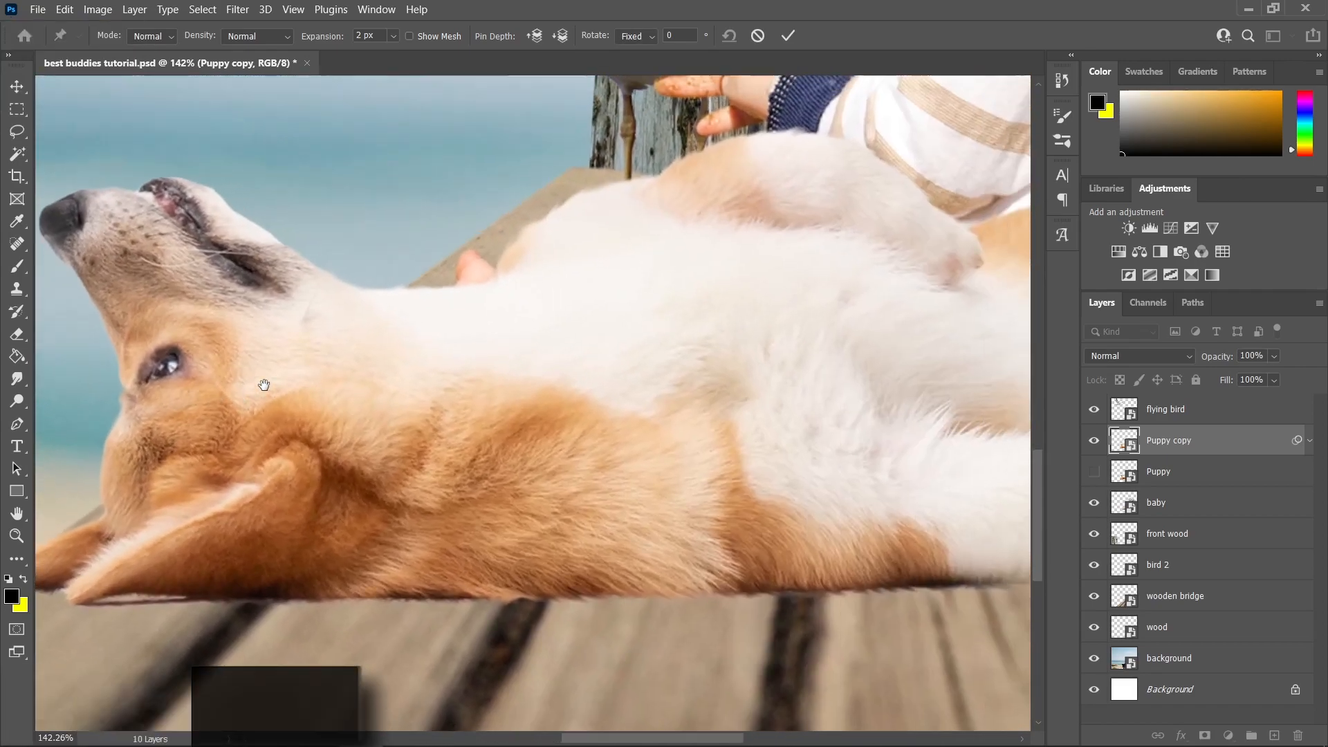
scroll(271, 311, "down", 2)
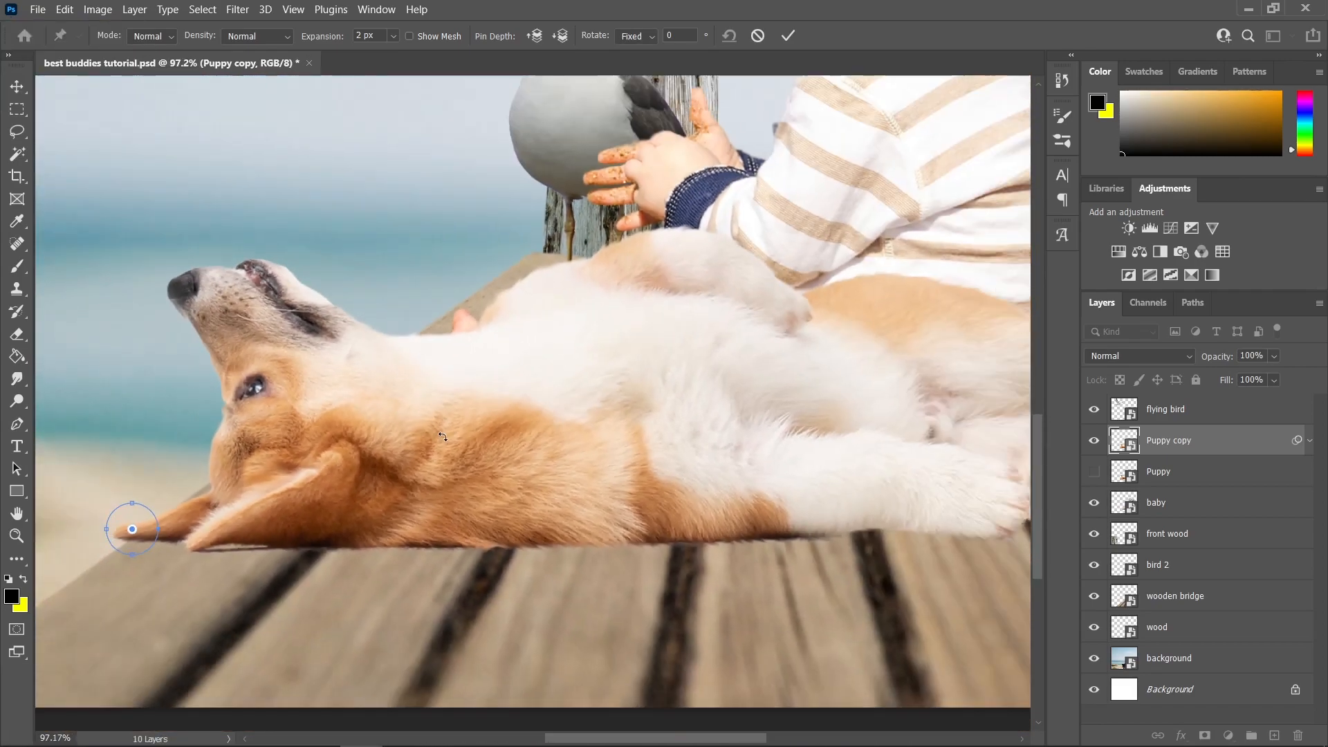
left_click(280, 290)
left_click_drag(615, 328, 510, 341)
left_click_drag(575, 380, 516, 382)
left_click_drag(813, 496, 797, 503)
left_click(613, 323)
left_click(599, 498)
left_click_drag(528, 467, 850, 459)
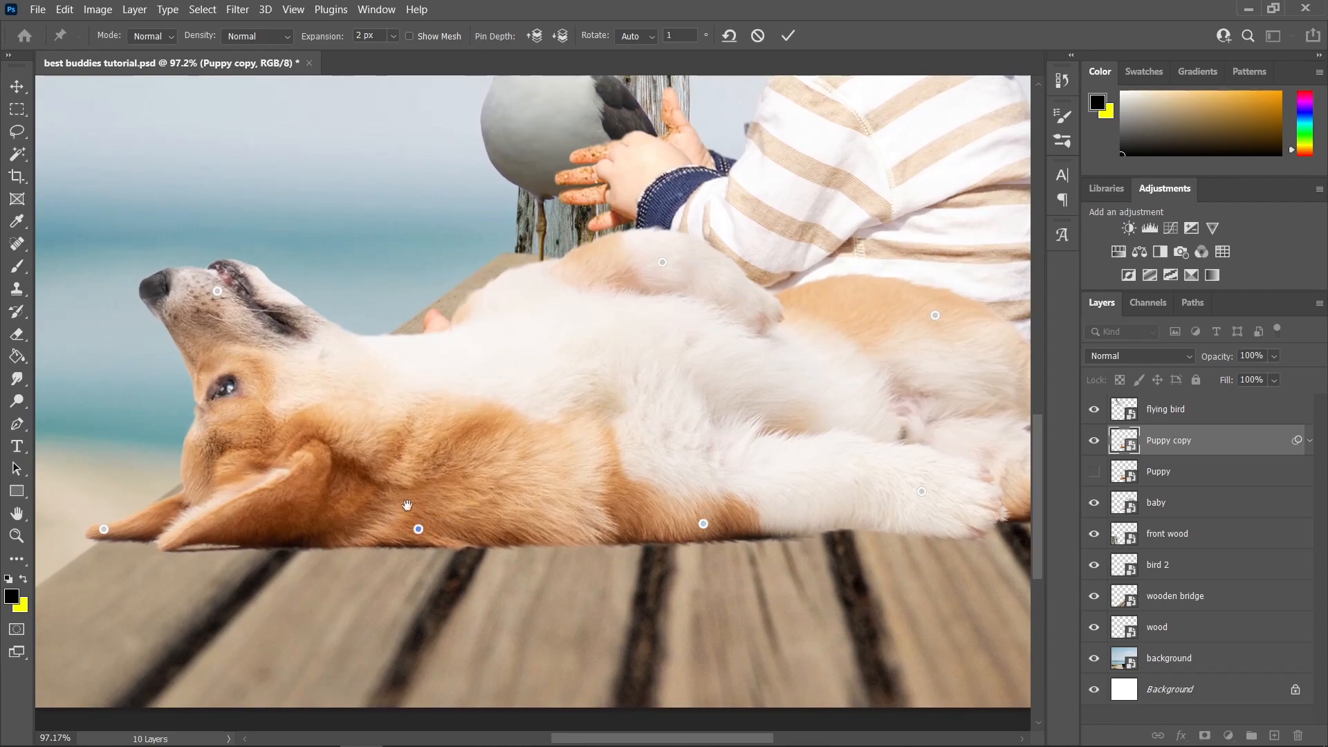
left_click_drag(437, 505, 560, 496)
Step: Add an anchoring Puppet Warp pin near the base of the puppy's outer ear
scroll(338, 437, "up", 8)
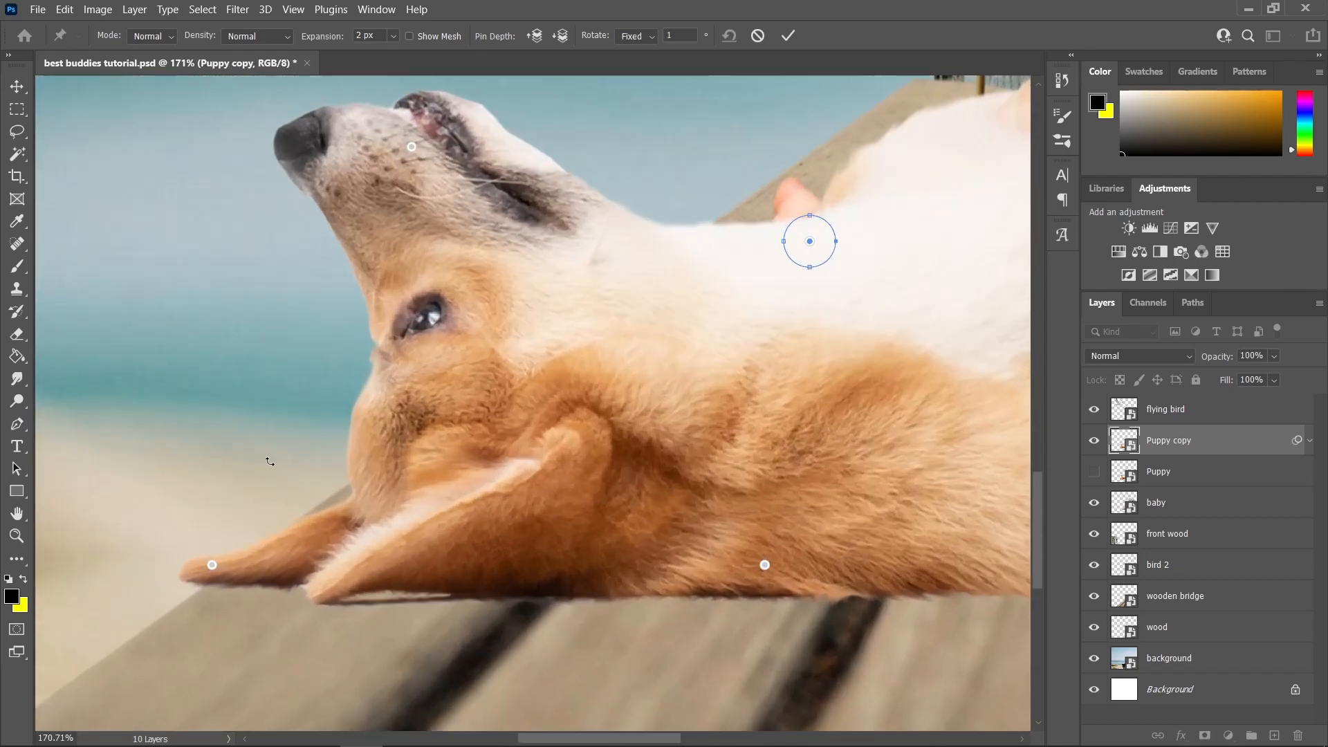
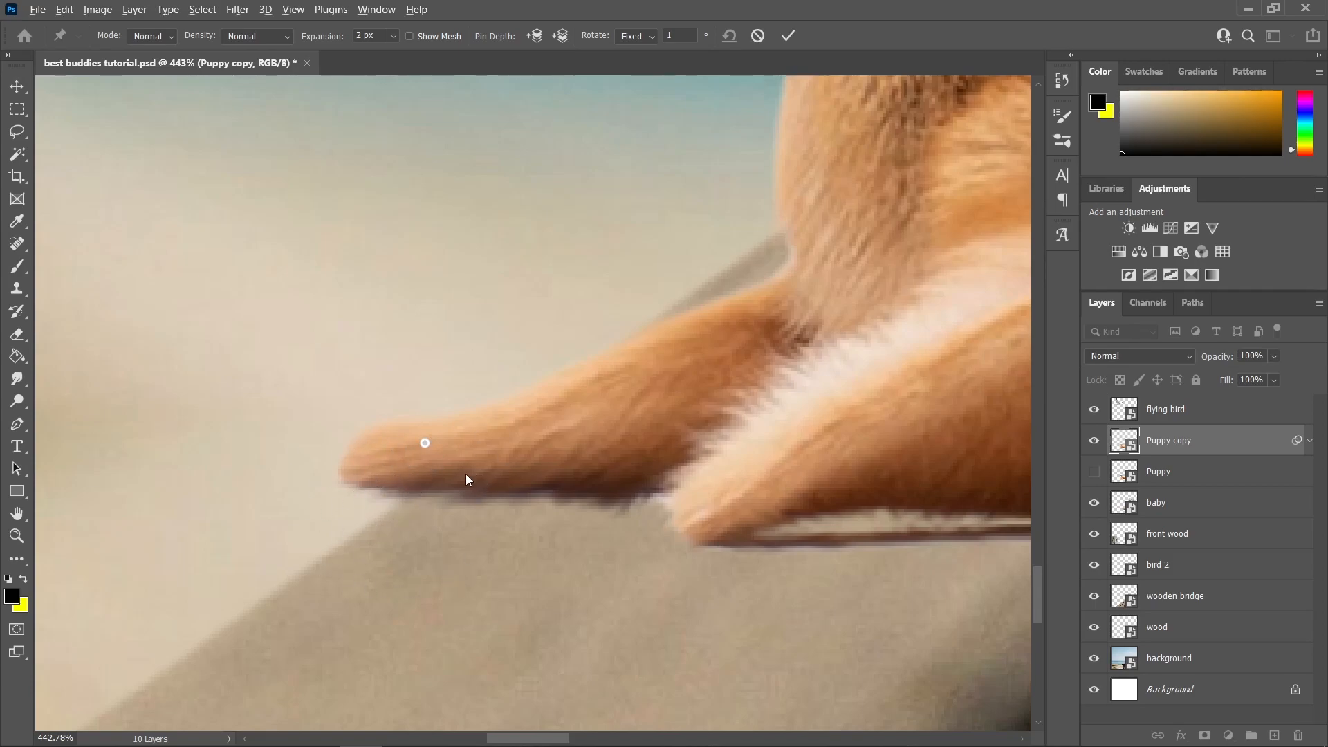
key("alt+space")
key("Escape")
scroll(498, 454, "up", 2)
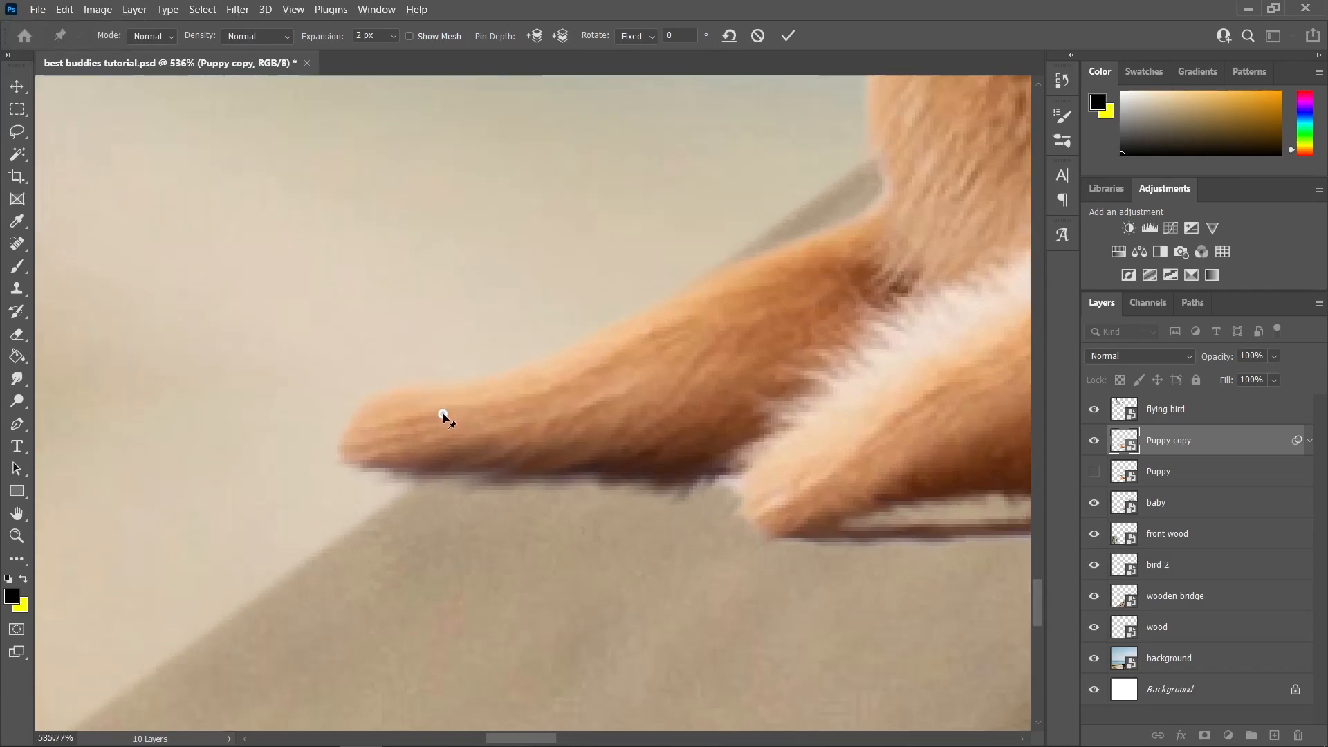
scroll(440, 415, "up", 4)
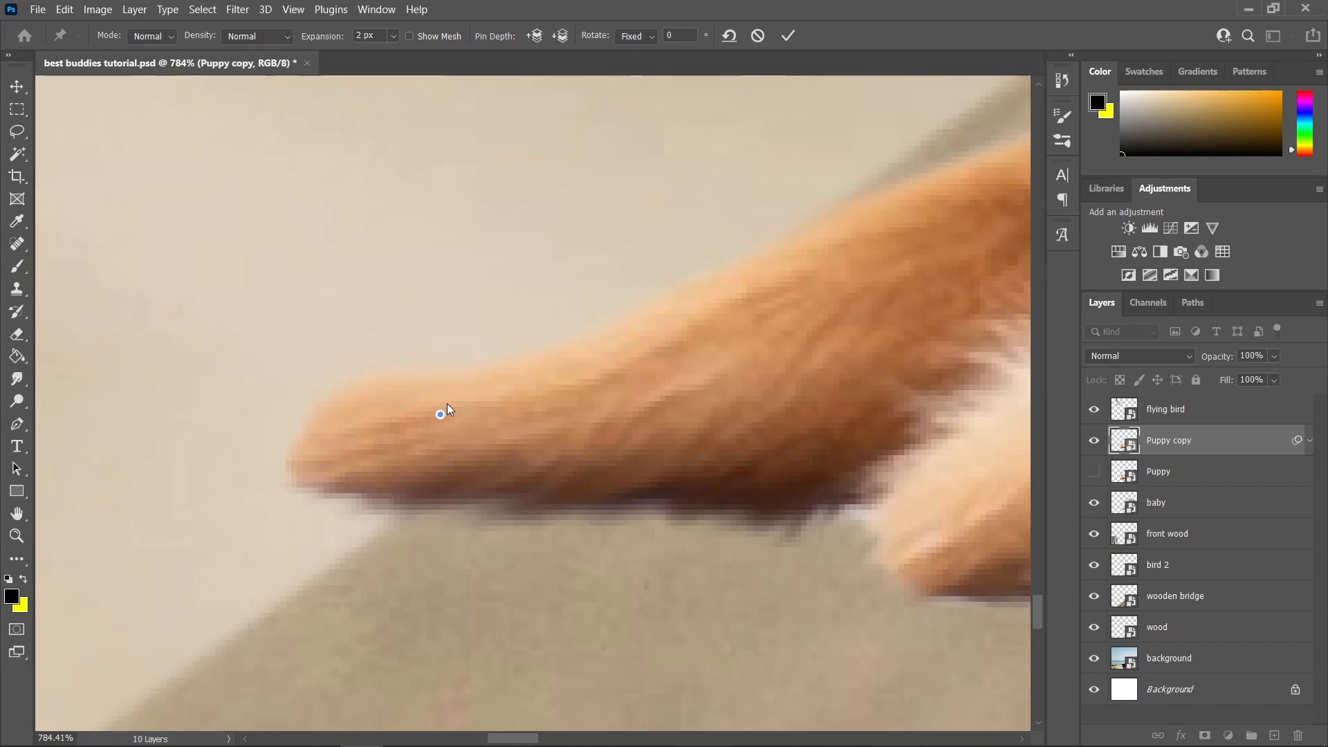
key("alt")
mouse_move(452, 398)
left_mouse_down()
mouse_move(445, 387)
mouse_move(451, 398)
left_mouse_up()
left_click(782, 383)
left_click(982, 258)
Step: Try to bend the outer ear's tip downward by rotating its pin to -29°
left_click(440, 414)
left_click_drag(441, 403, 429, 401)
scroll(480, 438, "down", 4)
scroll(486, 439, "up", 5)
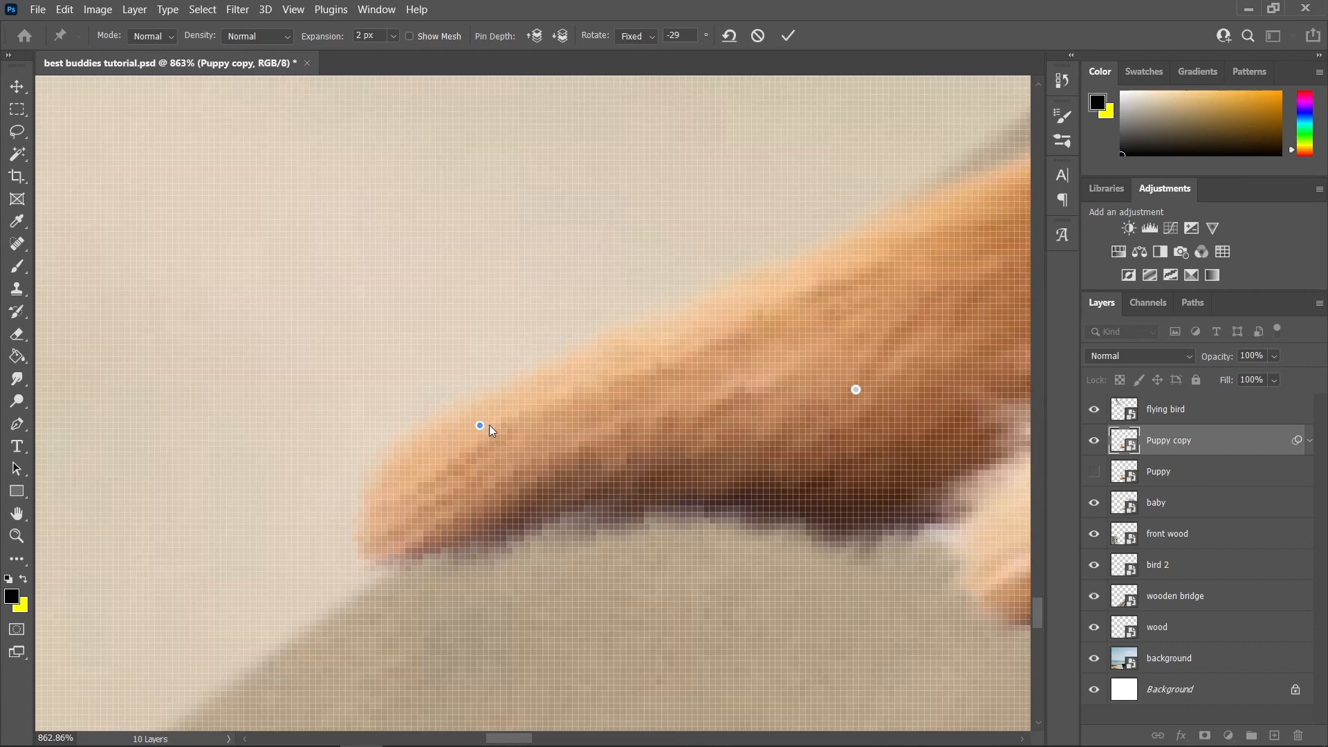
Step: Replace the ear-tip pin with one slightly lower, rotate it to -67° and apply the Puppet Warp
key("alt")
left_click(480, 426, "alt")
left_click_drag(553, 424, 566, 418)
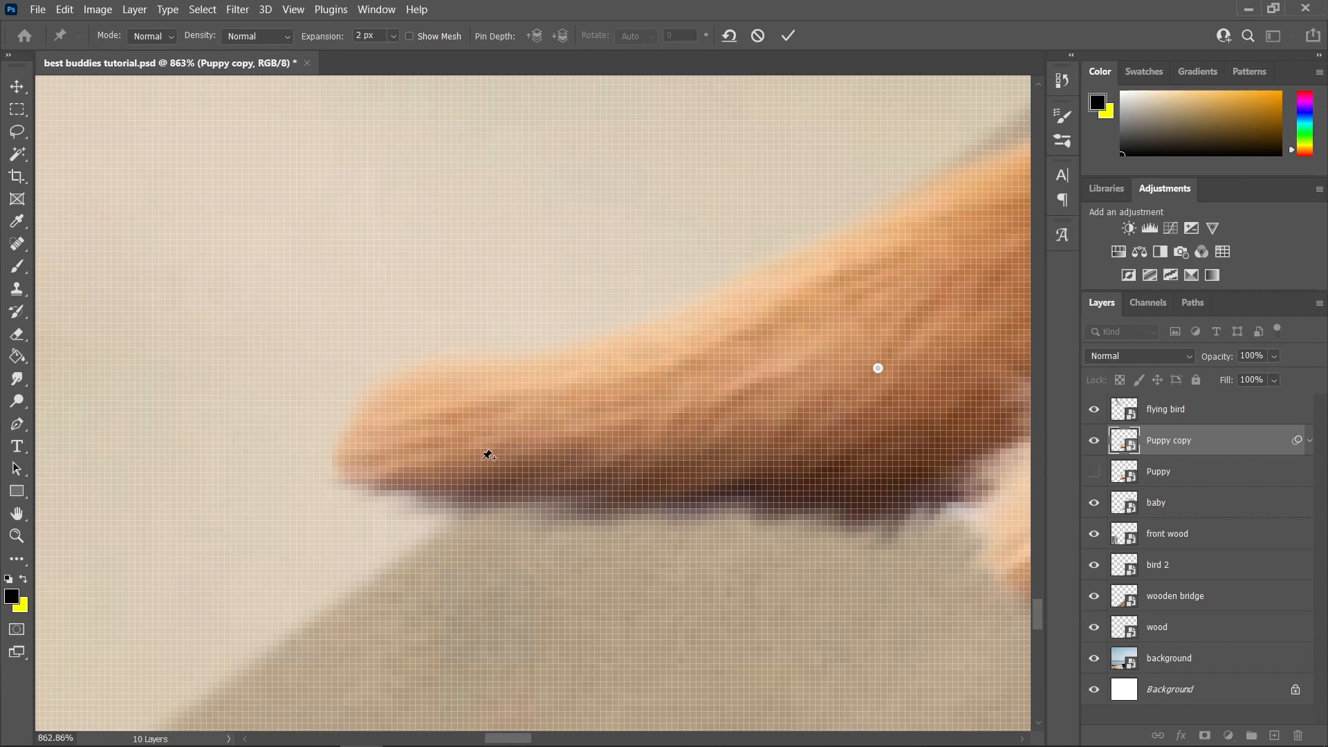
left_click(473, 457)
left_click_drag(475, 447, 454, 451, "alt")
left_click(17, 87)
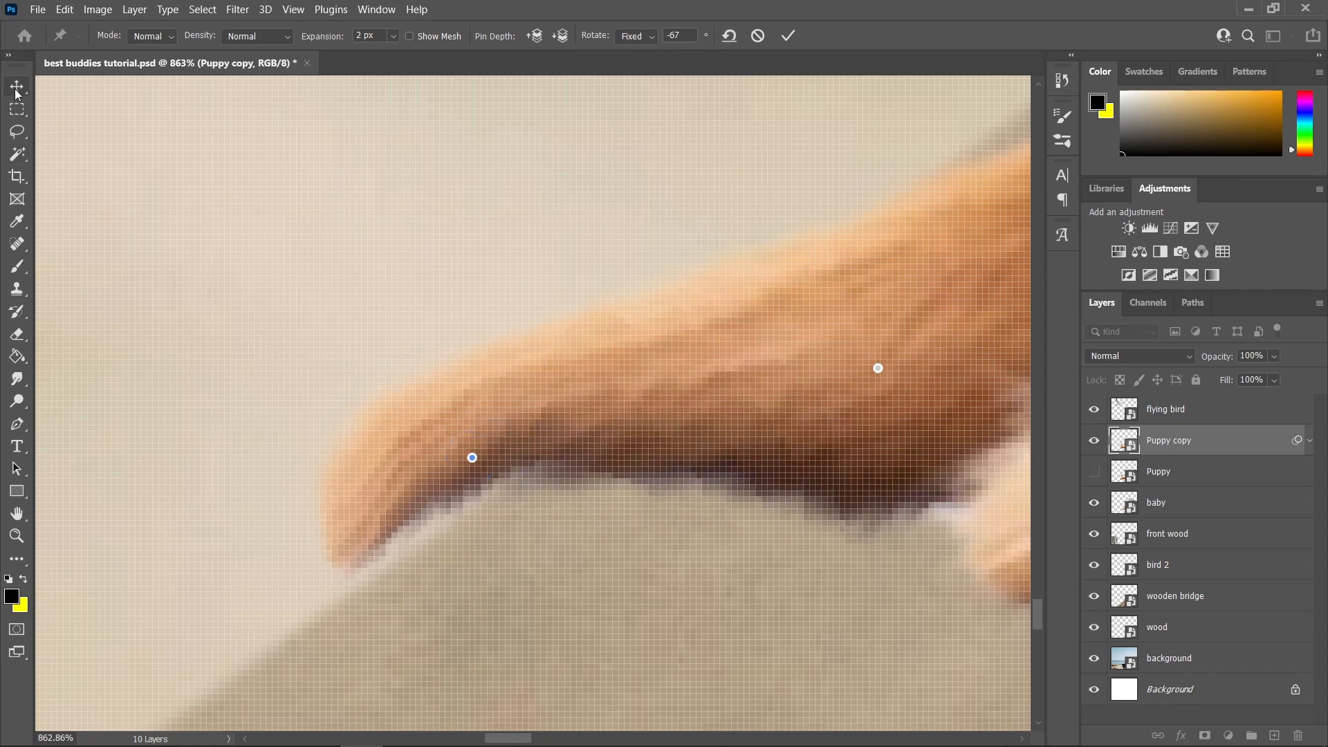
left_click(625, 298)
Step: Create a new blank layer and place it directly below the Puppy copy layer
scroll(664, 402, "down", 10)
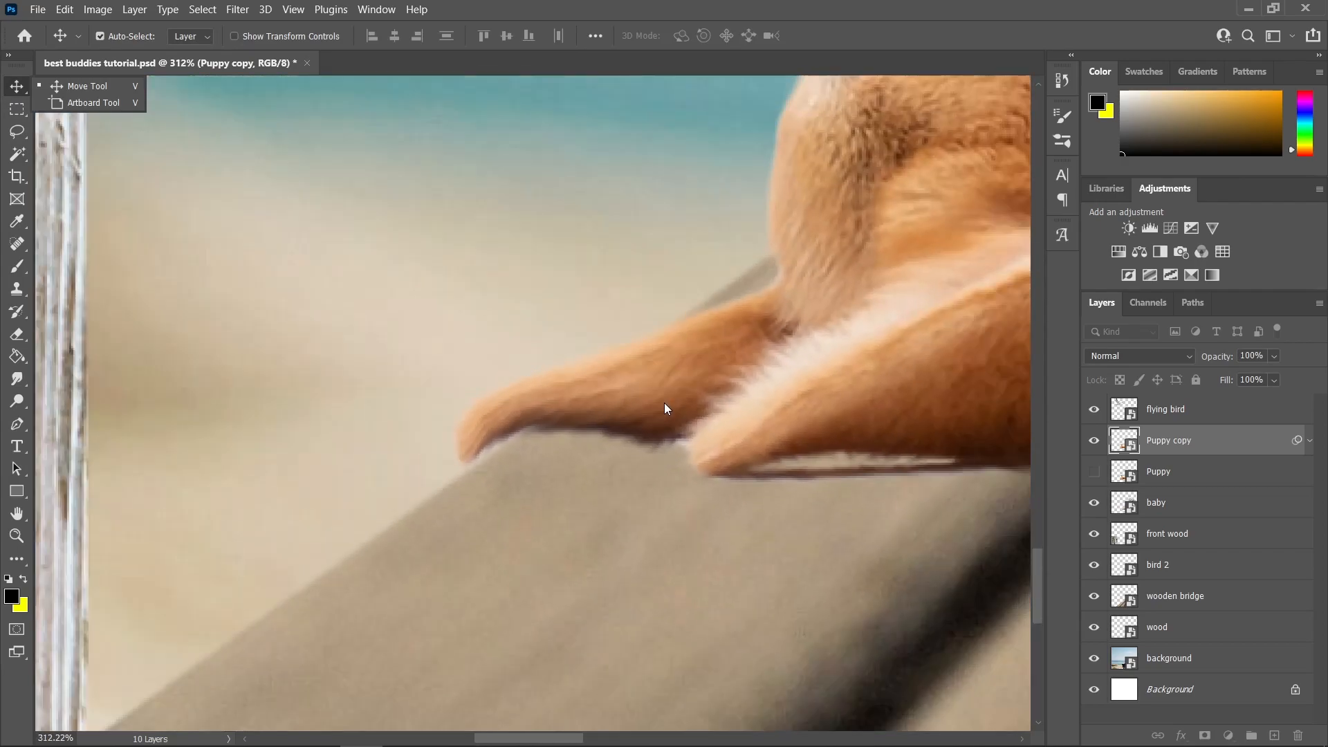
scroll(642, 396, "up", 5)
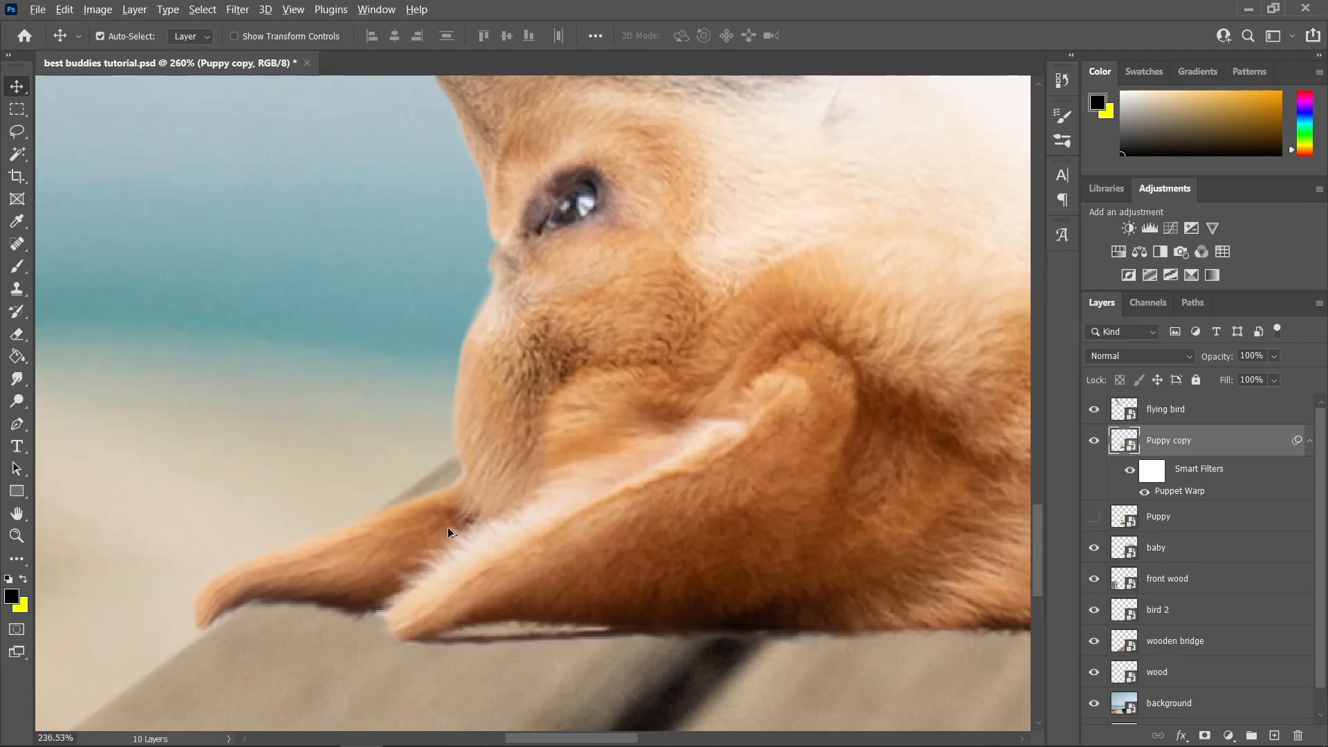
scroll(414, 541, "down", 6)
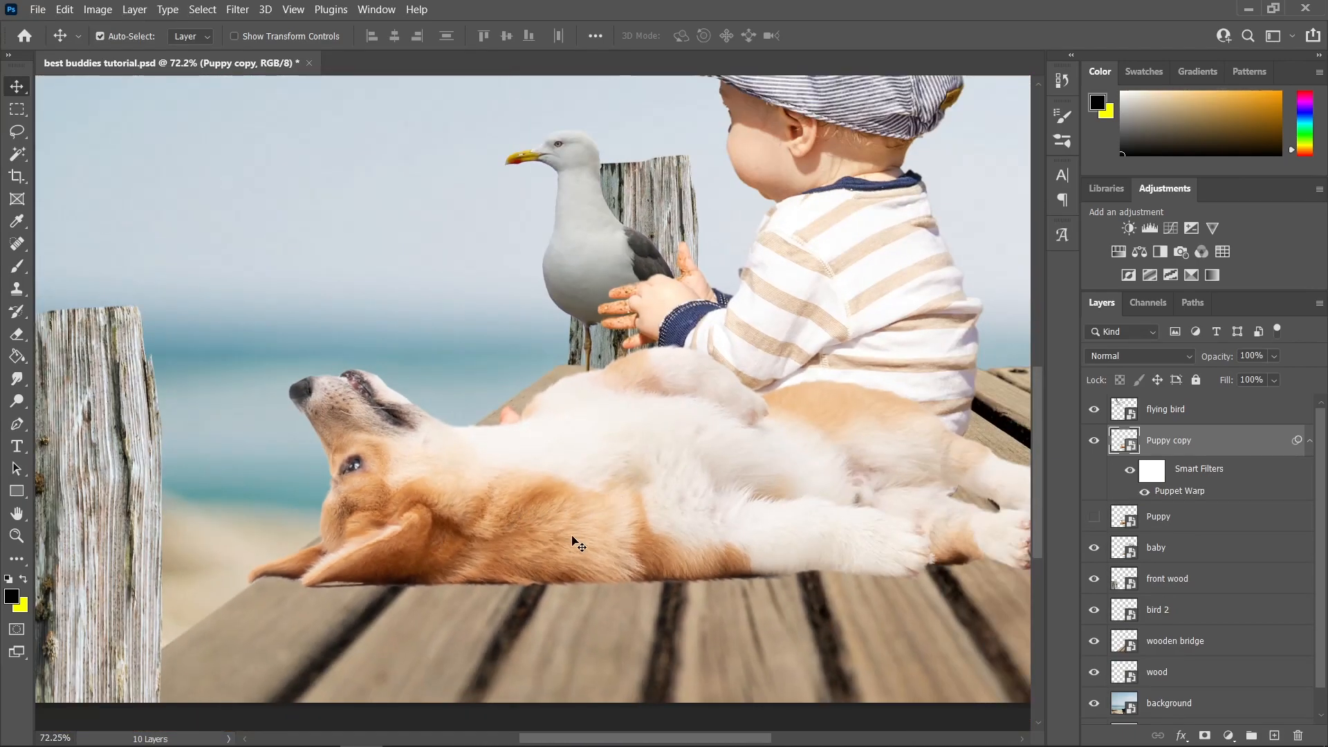
scroll(587, 515, "down", 3)
scroll(464, 568, "up", 2)
scroll(464, 568, "up", 4)
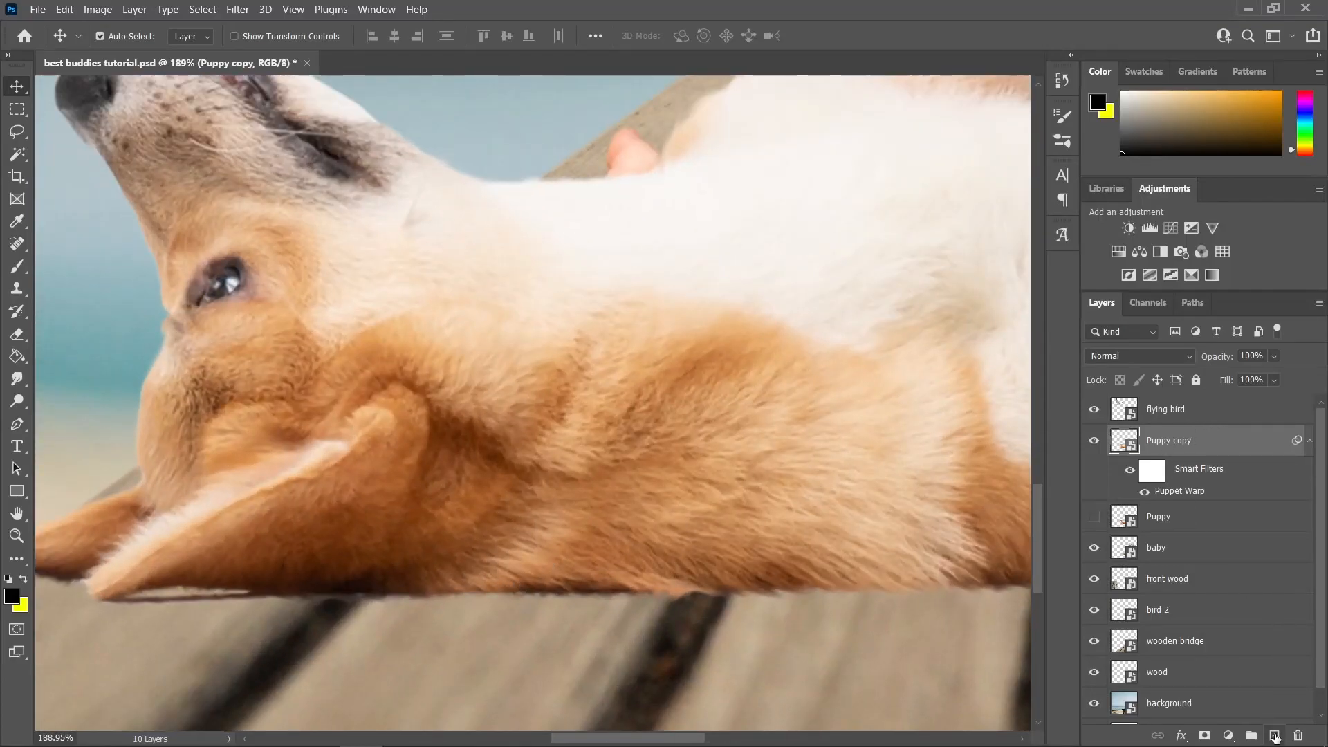
left_click(1275, 736)
left_click_drag(1201, 443, 1200, 534)
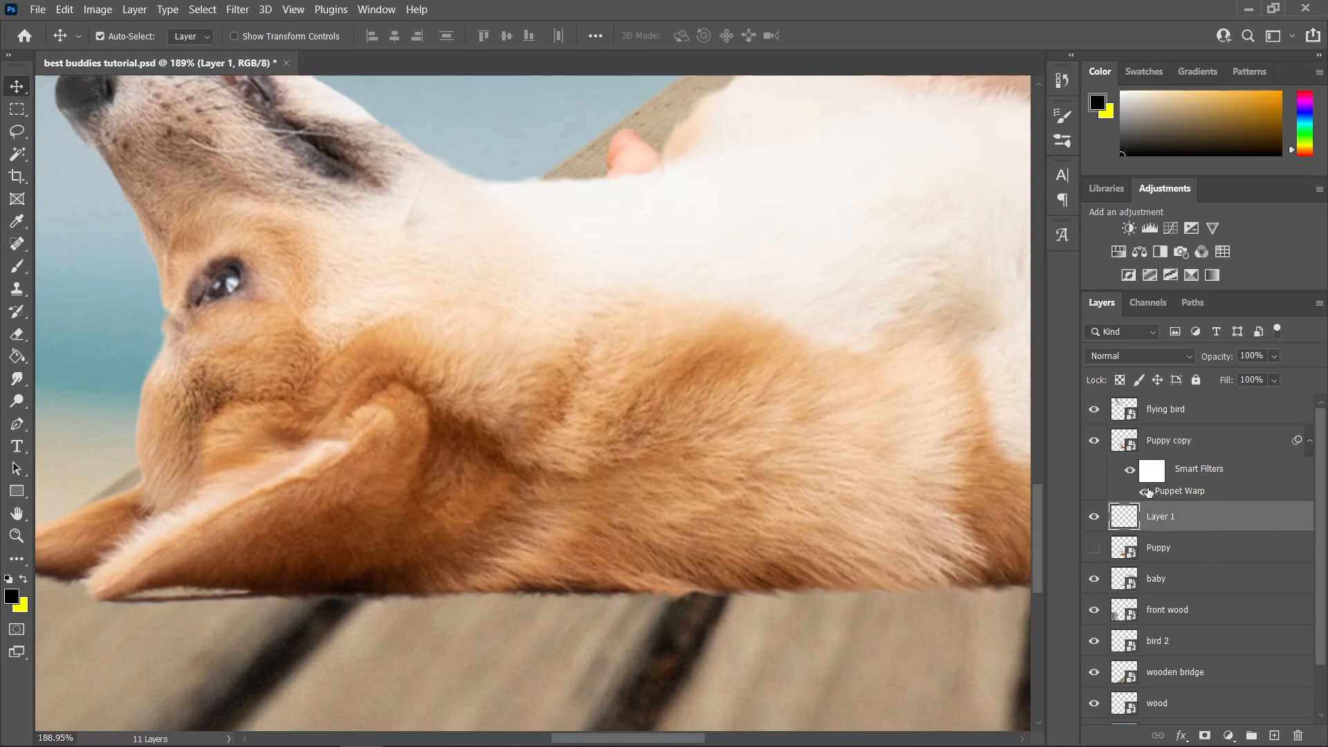
Step: Add the Puppy and Puppy copy layers to the selection with Layer 1
left_click(1193, 548, "ctrl")
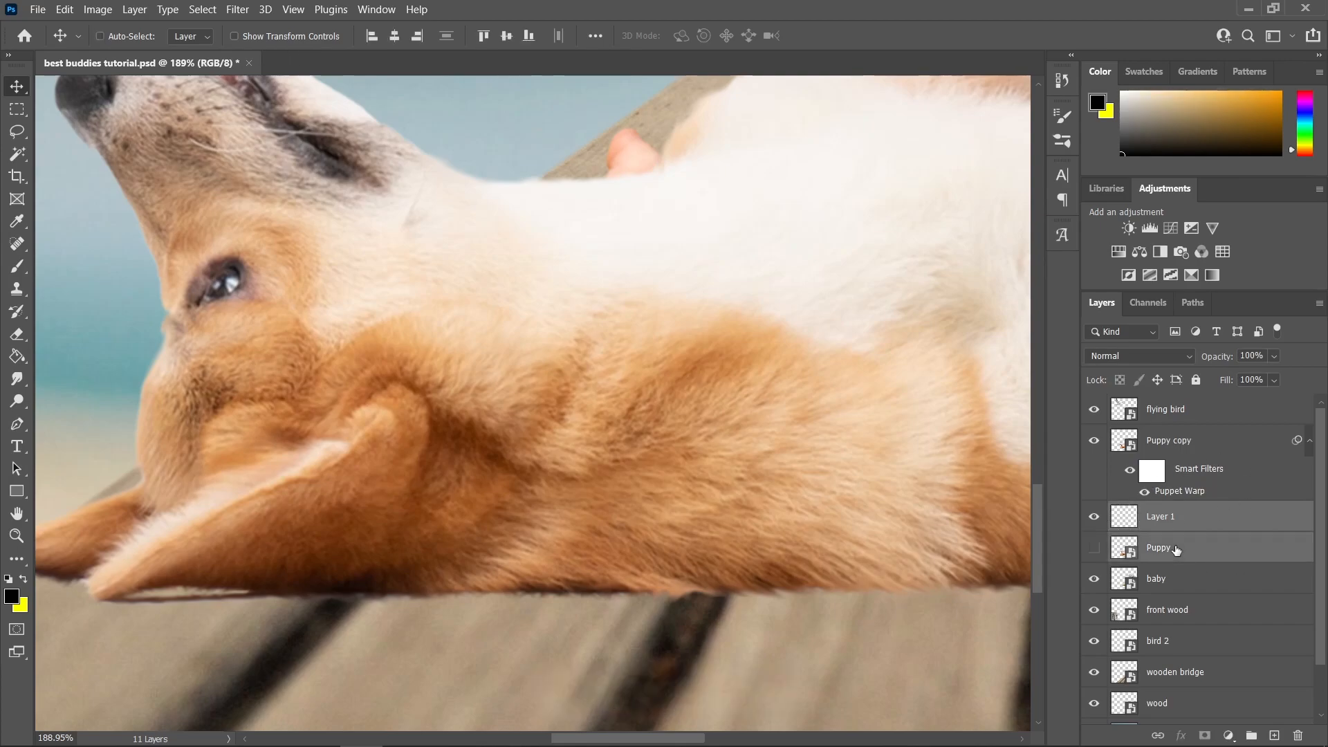
left_click(1201, 443, "ctrl")
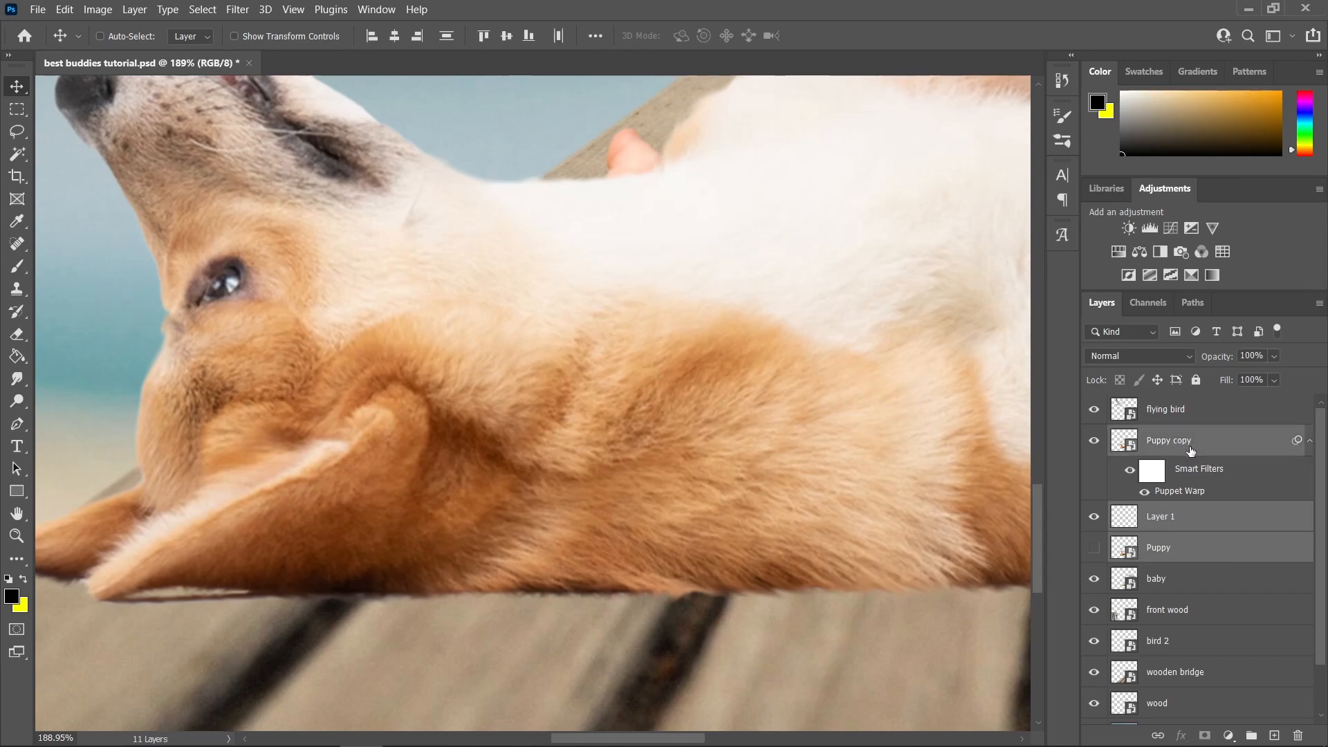
Step: Group the selected Puppy copy, Layer 1 and Puppy layers and name the group "puppy"
key("ctrl+g")
double_click(1166, 436)
type("puppy")
key("Return")
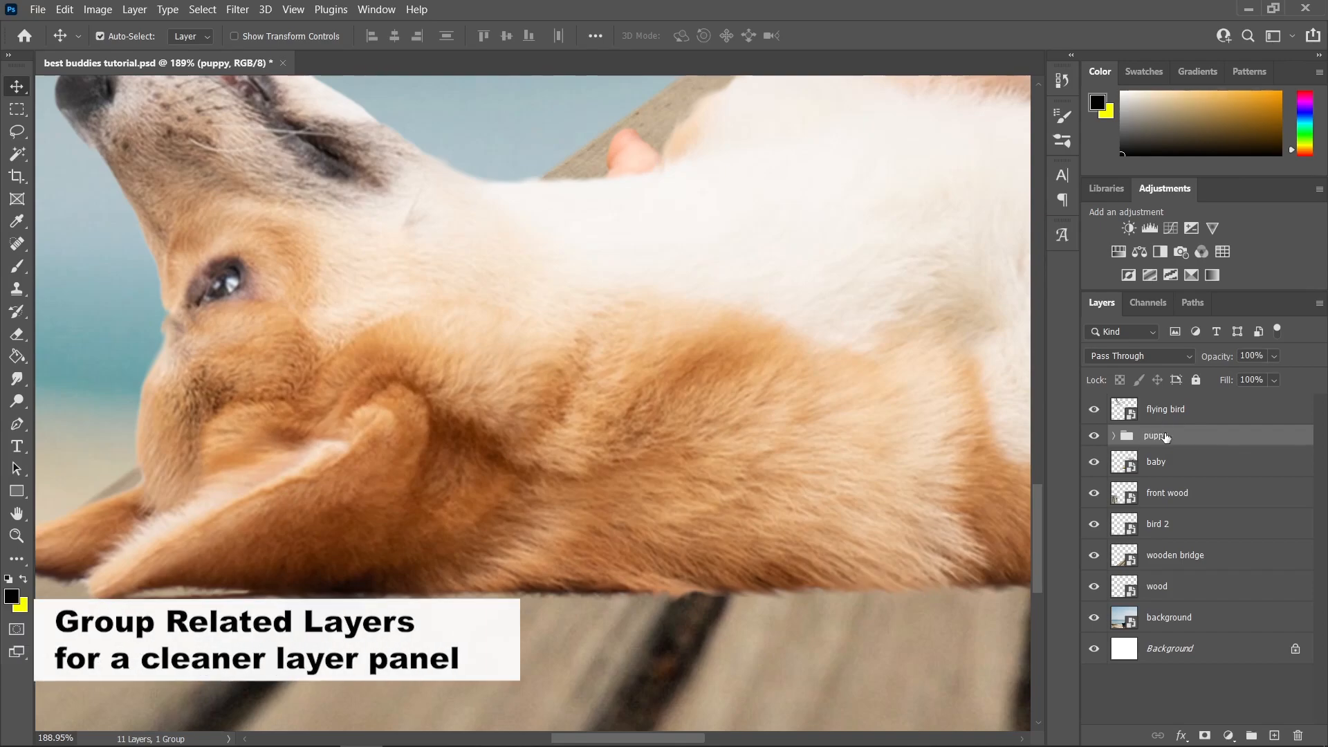
Step: Expand the puppy group and rename its Layer 1 as "shadow"
scroll(870, 483, "down", 2)
left_click_drag(894, 454, 851, 461)
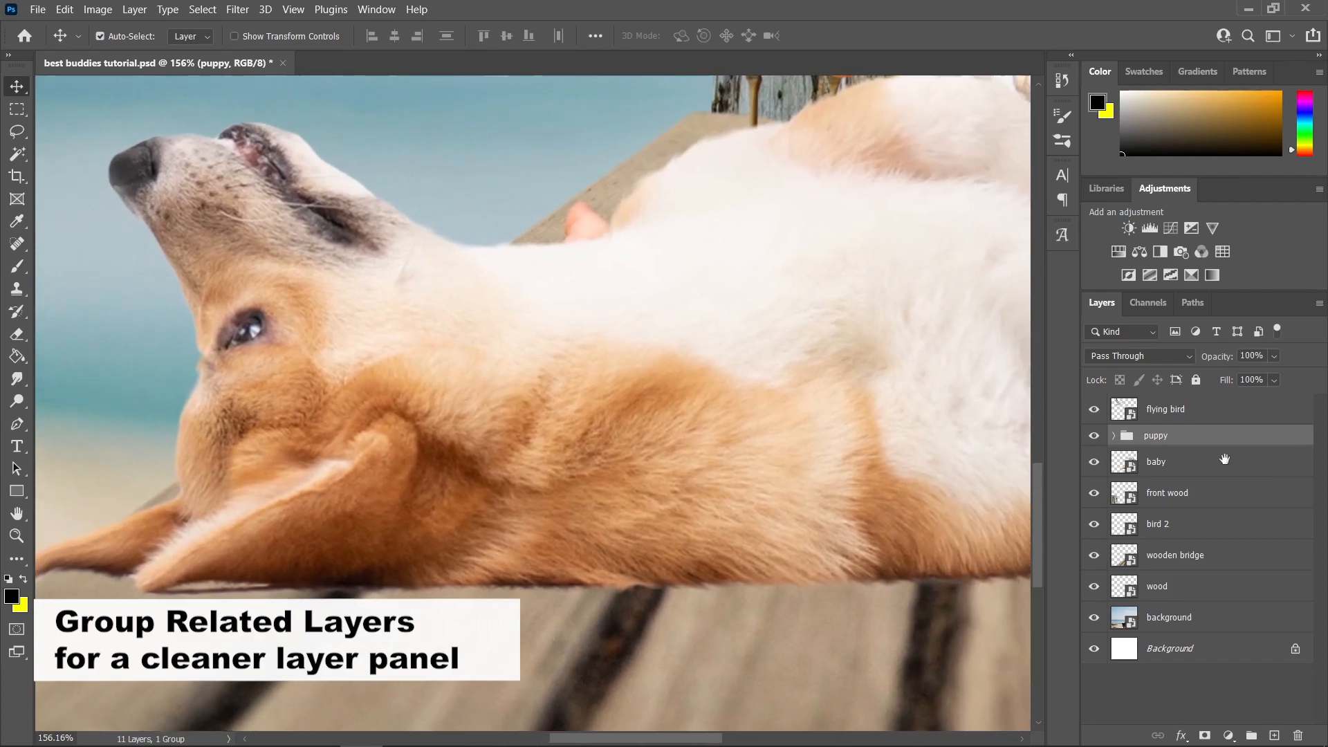
left_click(1114, 437)
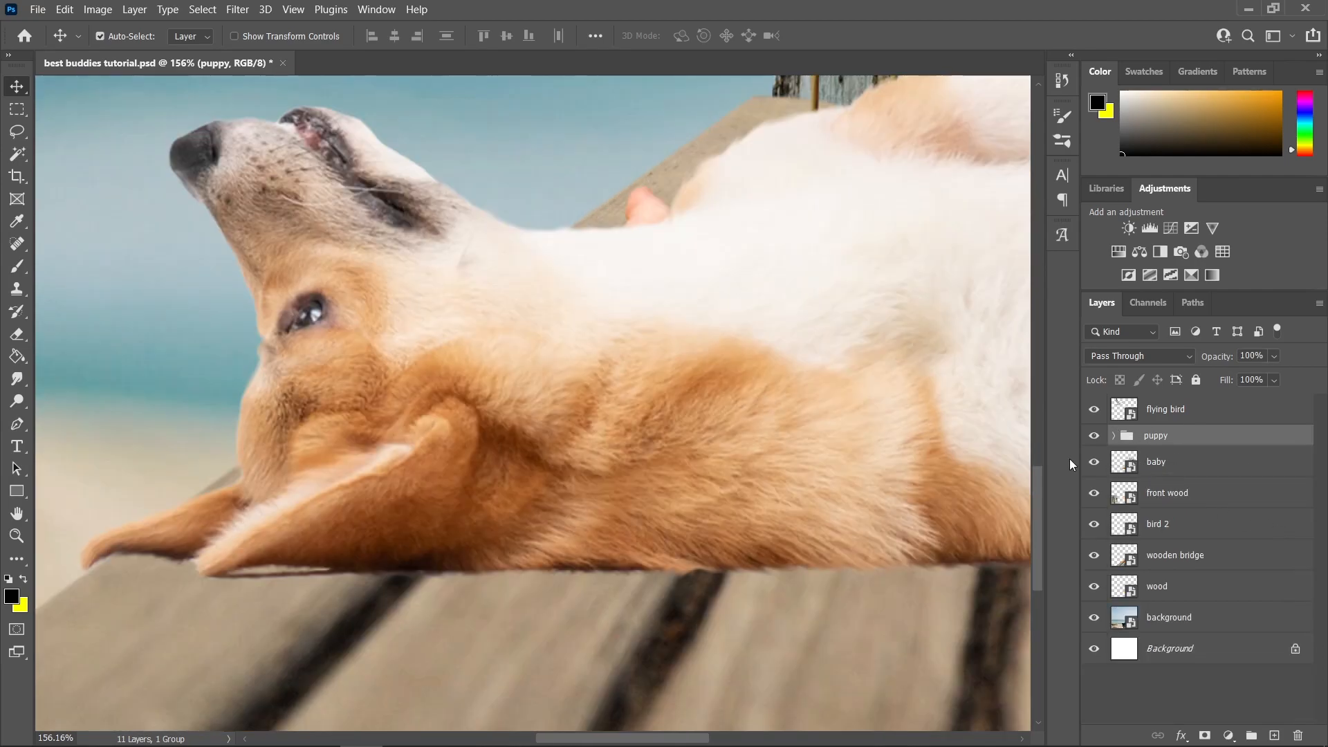
scroll(824, 386, "up", 2)
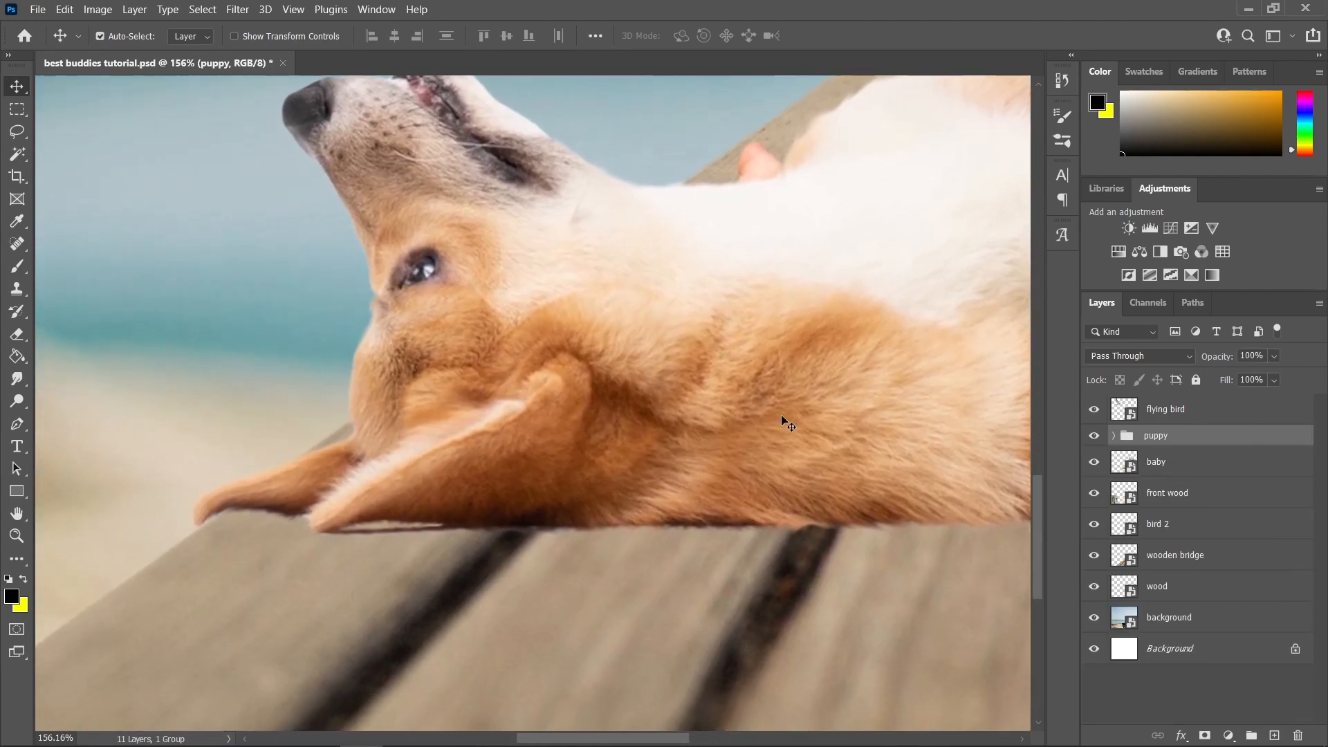
scroll(895, 439, "down", 1)
left_click(1114, 437)
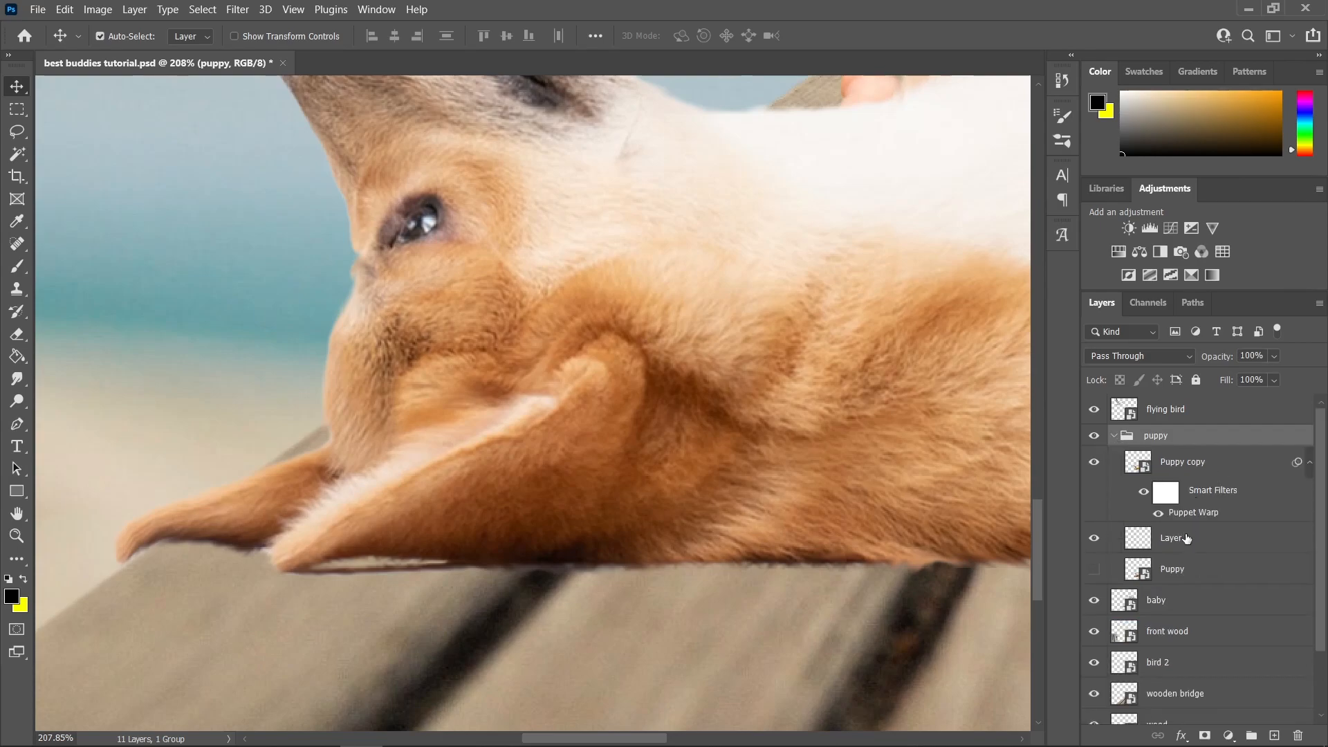
double_click(1178, 539)
type("shadow")
key("Return")
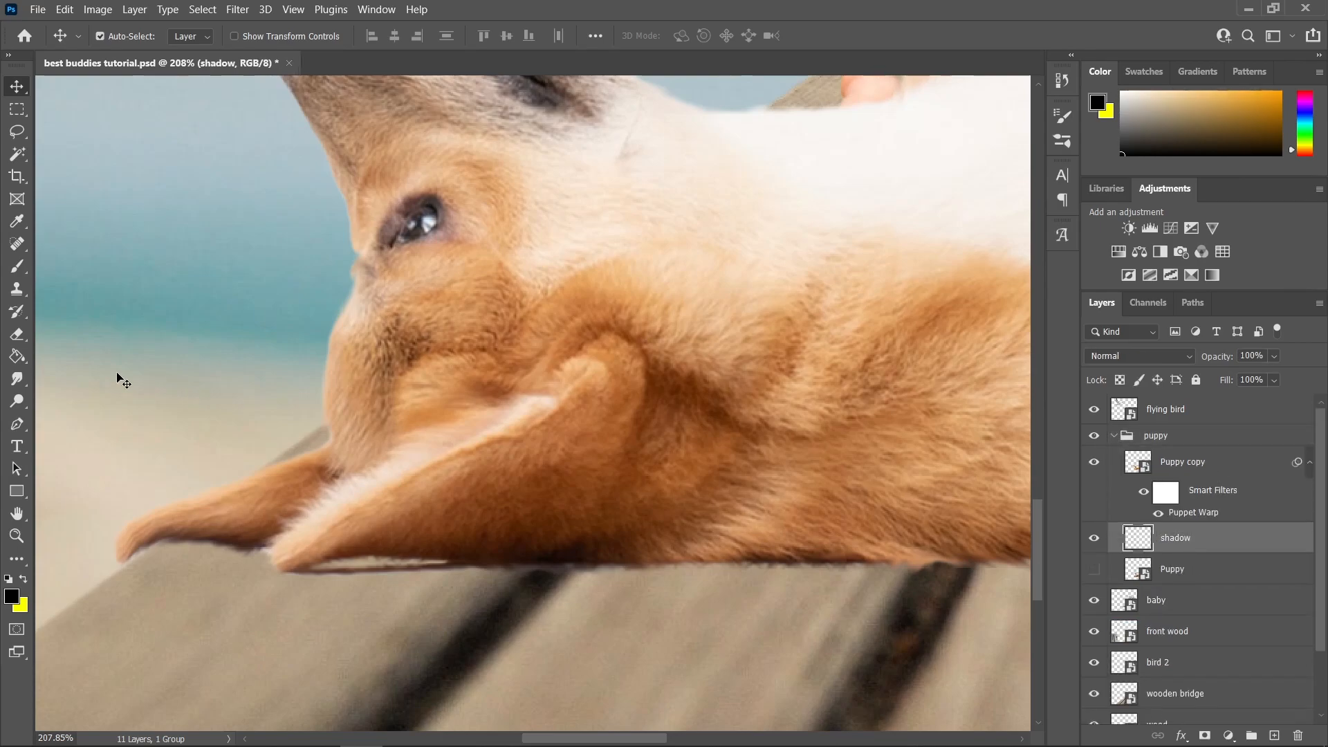
Step: Set up the Brush tool with a size of 41 and a flow of 8%, keeping black as the colour
left_click(17, 266)
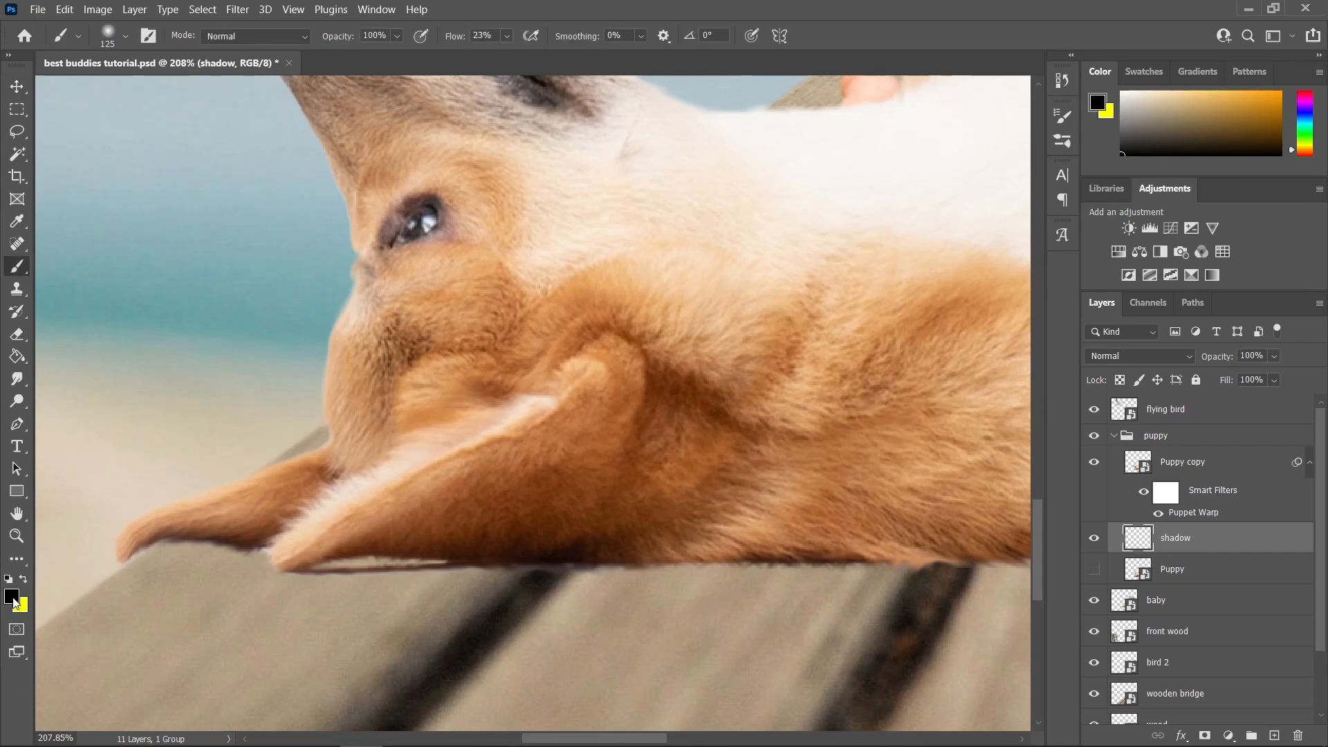
scroll(431, 526, "up", 2)
left_click_drag(458, 531, 387, 550)
scroll(458, 531, "up", 2)
left_click_drag(573, 583, 478, 566)
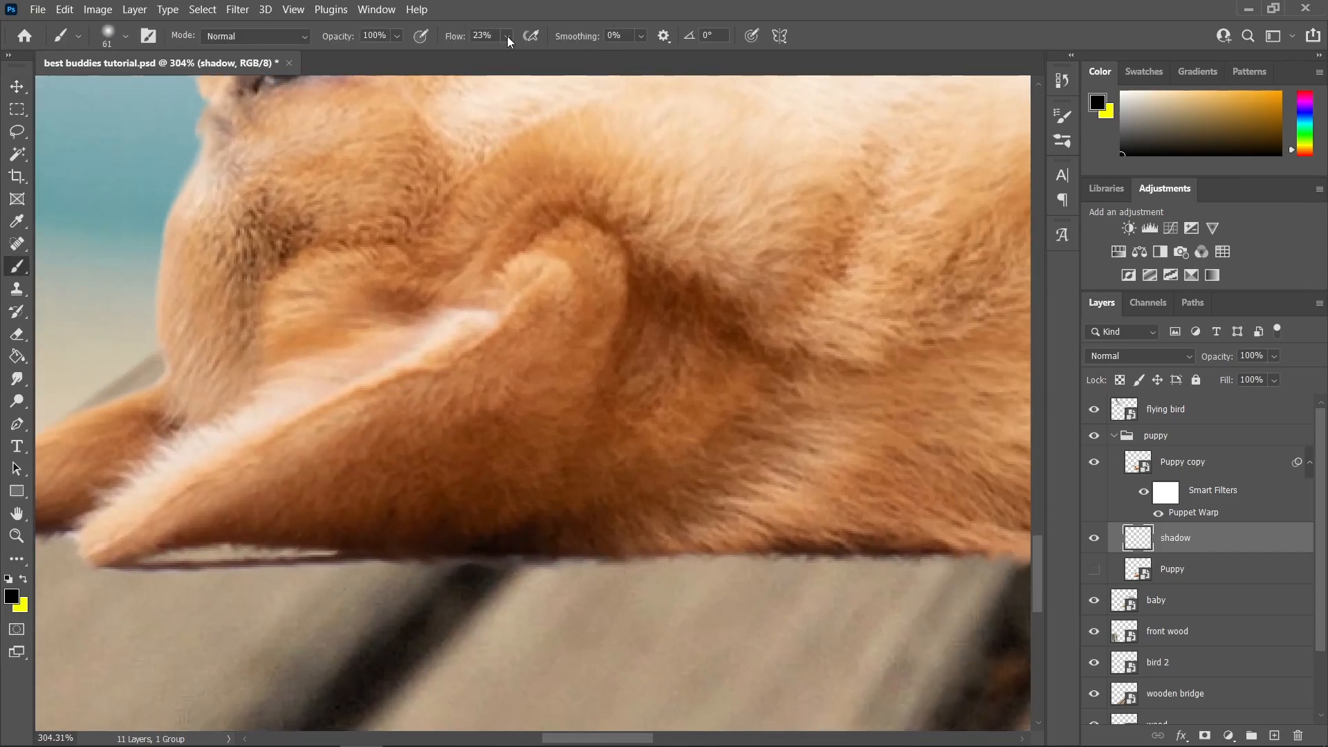
left_click(507, 37)
left_click_drag(505, 59, 499, 59)
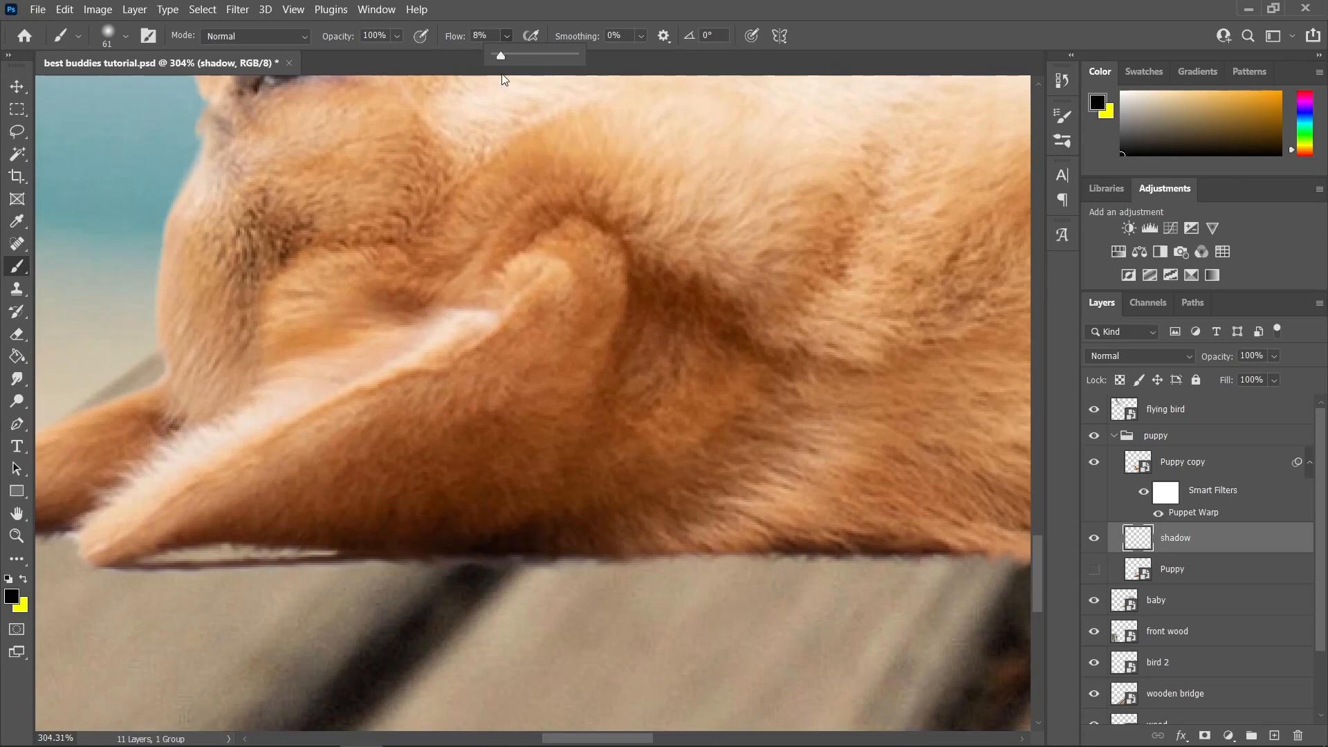
scroll(350, 519, "down", 1)
key("bracketleft")
key("bracketleft")
Step: Paint a soft black shadow on the shadow layer where the puppy's neck, back and legs meet the wooden planks
left_click_drag(498, 534, 762, 527)
left_click_drag(676, 507, 533, 499)
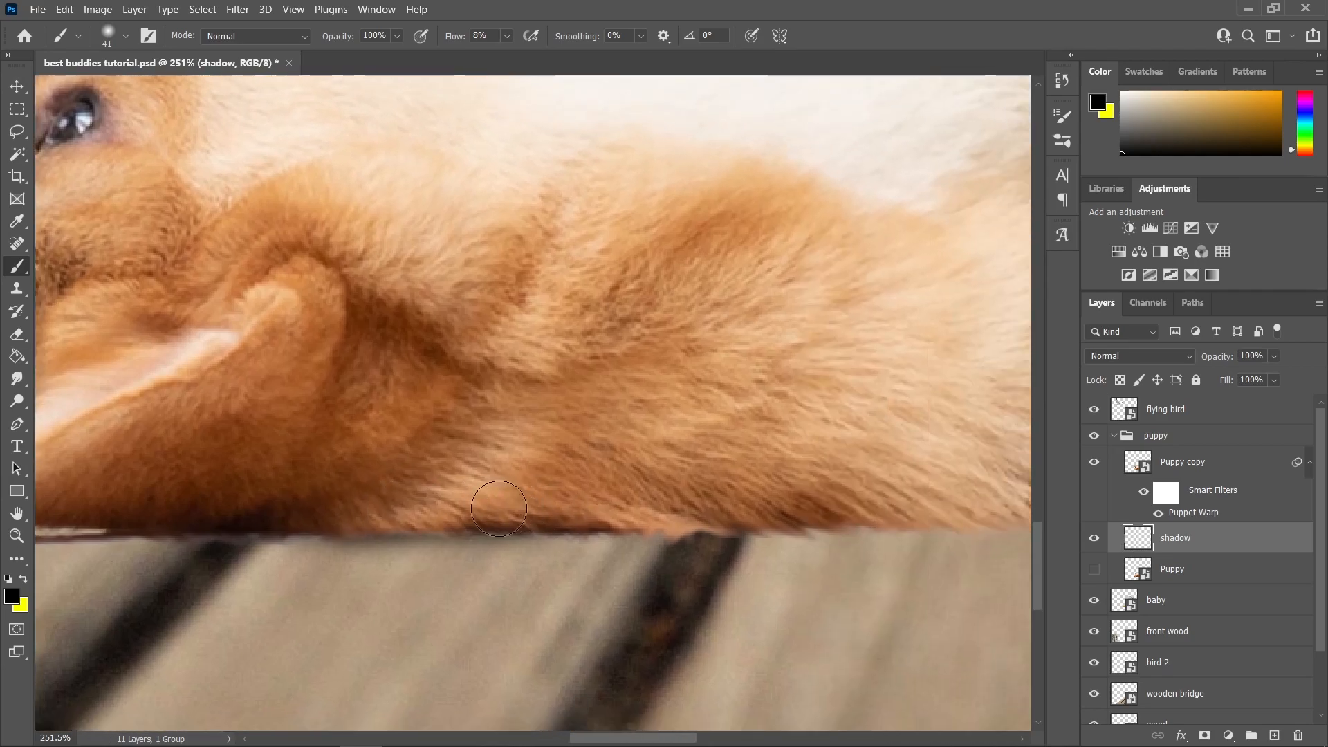
left_click_drag(401, 529, 748, 529)
left_click_drag(752, 527, 396, 528)
left_click_drag(623, 537, 885, 524)
left_click_drag(885, 524, 522, 524)
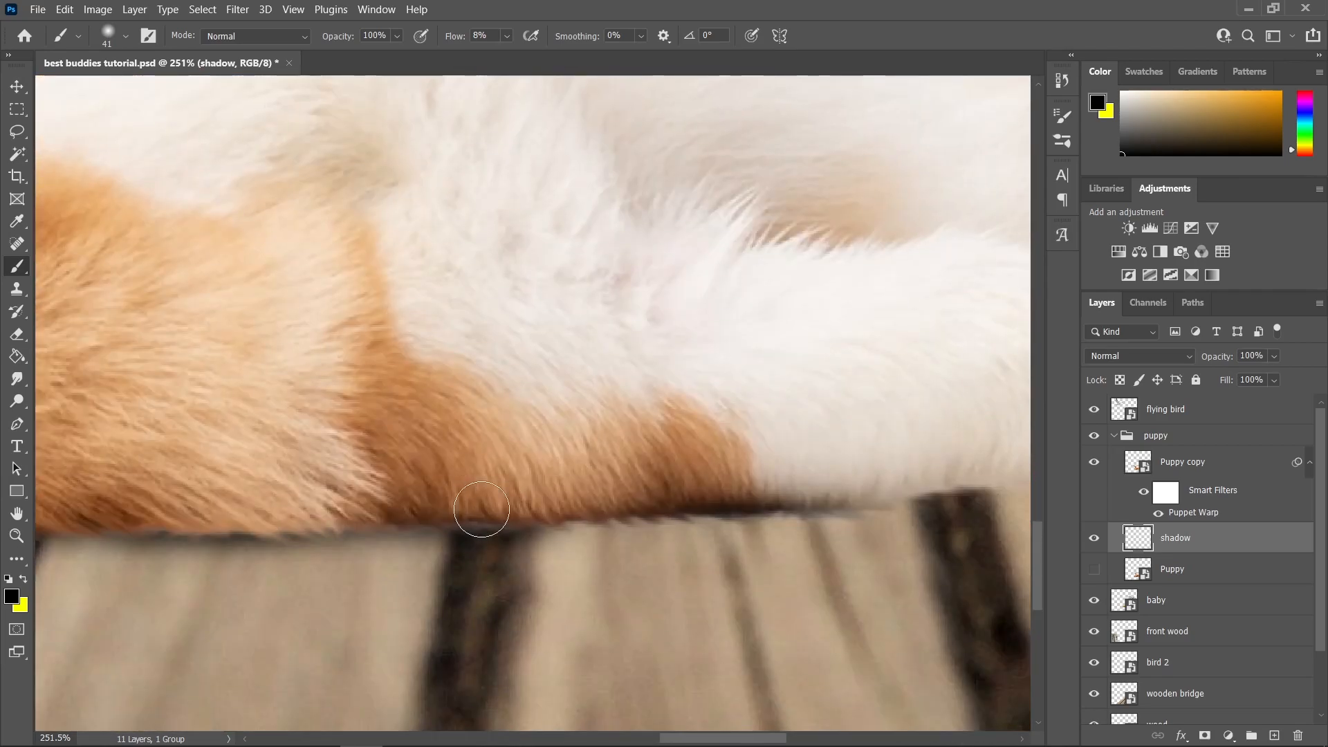
left_click_drag(740, 502, 924, 494)
left_click_drag(851, 493, 357, 492)
left_click_drag(509, 480, 851, 503)
mouse_move(851, 491)
left_mouse_down()
mouse_move(584, 512)
mouse_move(373, 509)
left_mouse_up()
left_click_drag(567, 497, 707, 519)
left_click_drag(497, 232, 586, 264)
Step: Add a new empty layer directly above the Puppy copy layer inside the puppy group
scroll(766, 413, "down", 14)
scroll(538, 416, "up", 4)
scroll(539, 416, "up", 6)
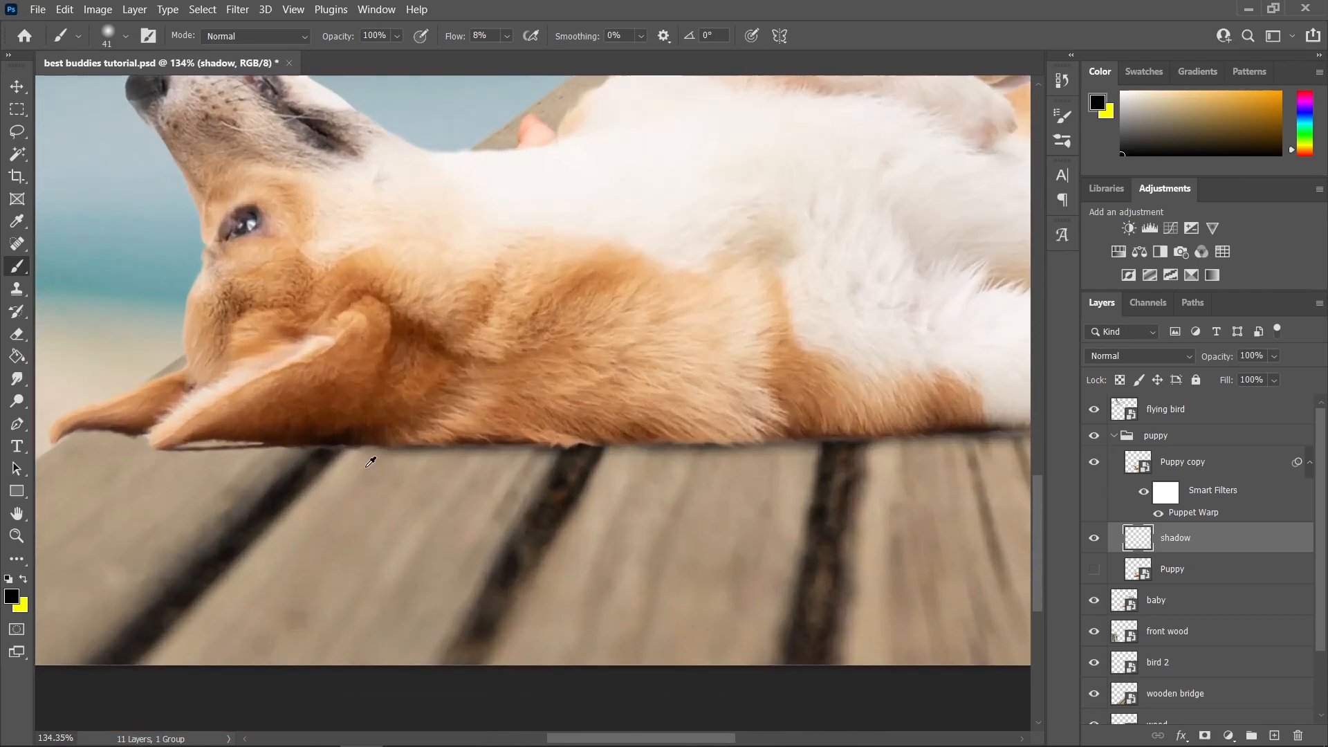
scroll(608, 388, "right", 5)
scroll(457, 436, "up", 2)
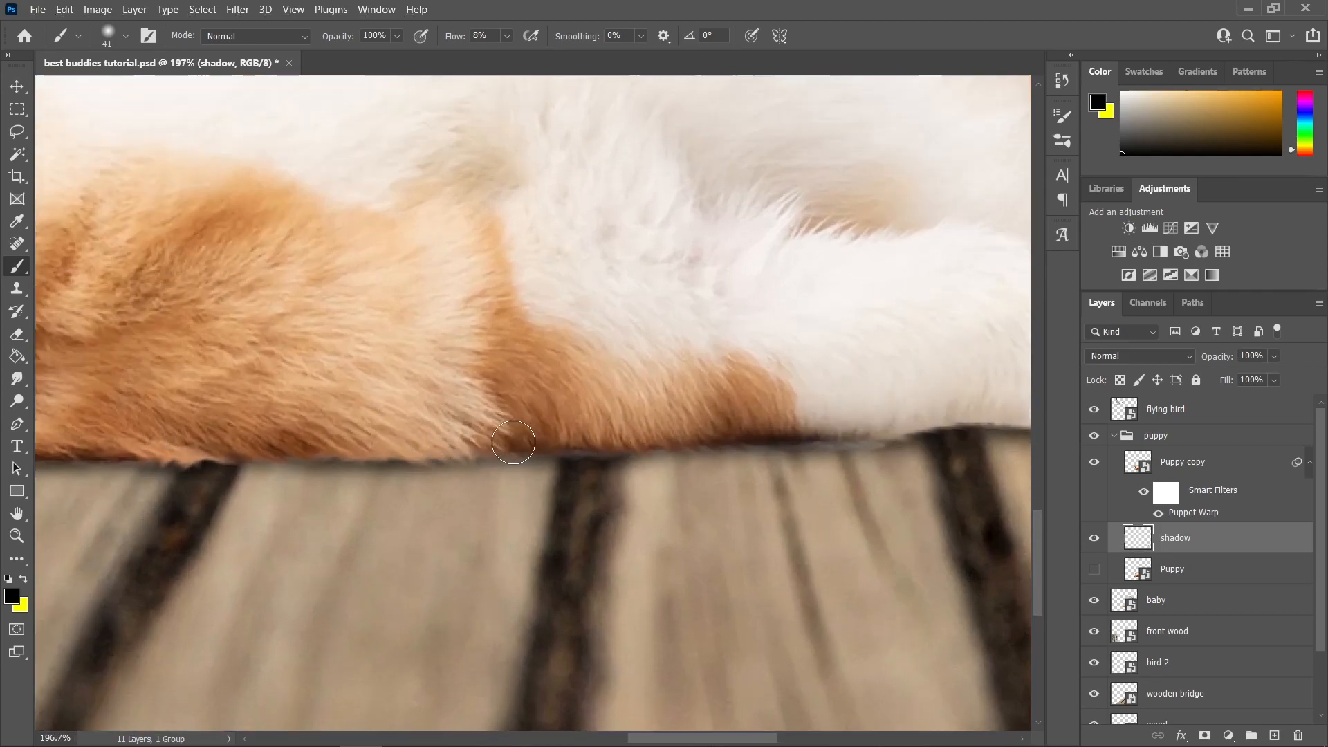
scroll(691, 418, "left", 5)
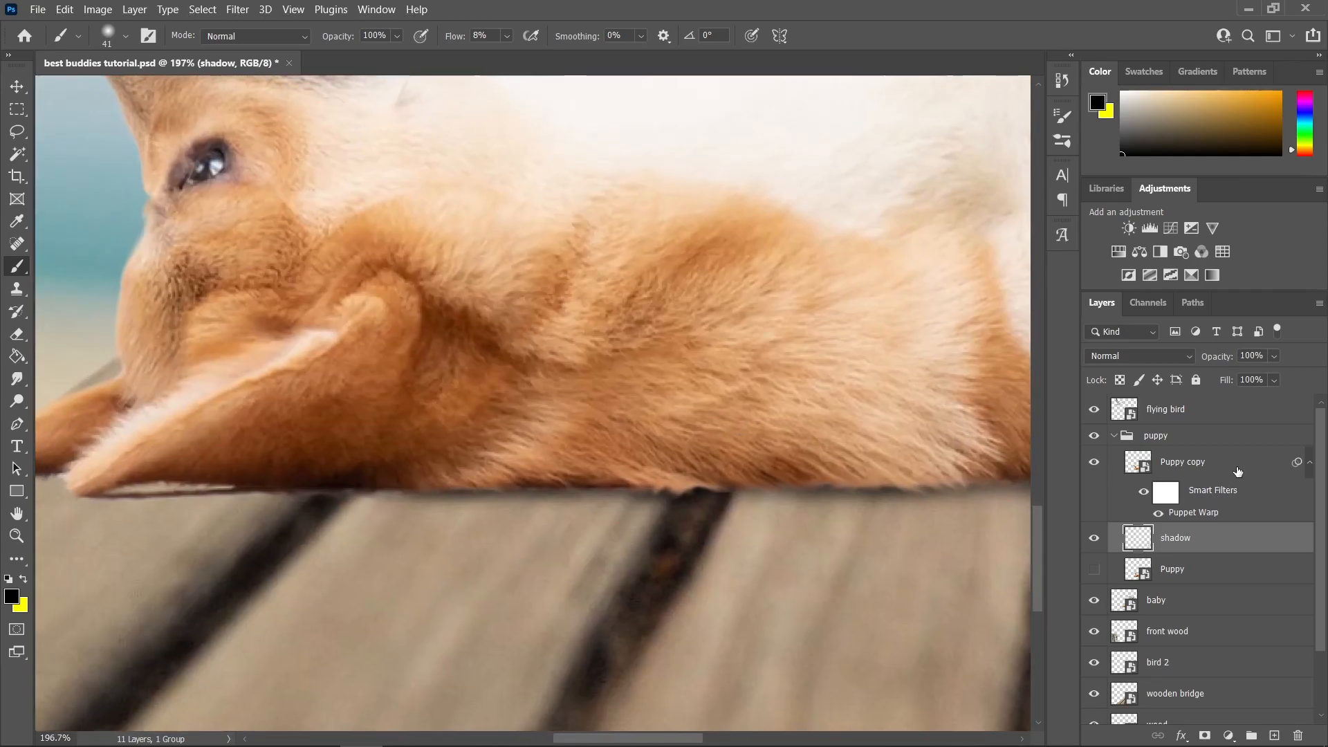
left_click(1212, 465)
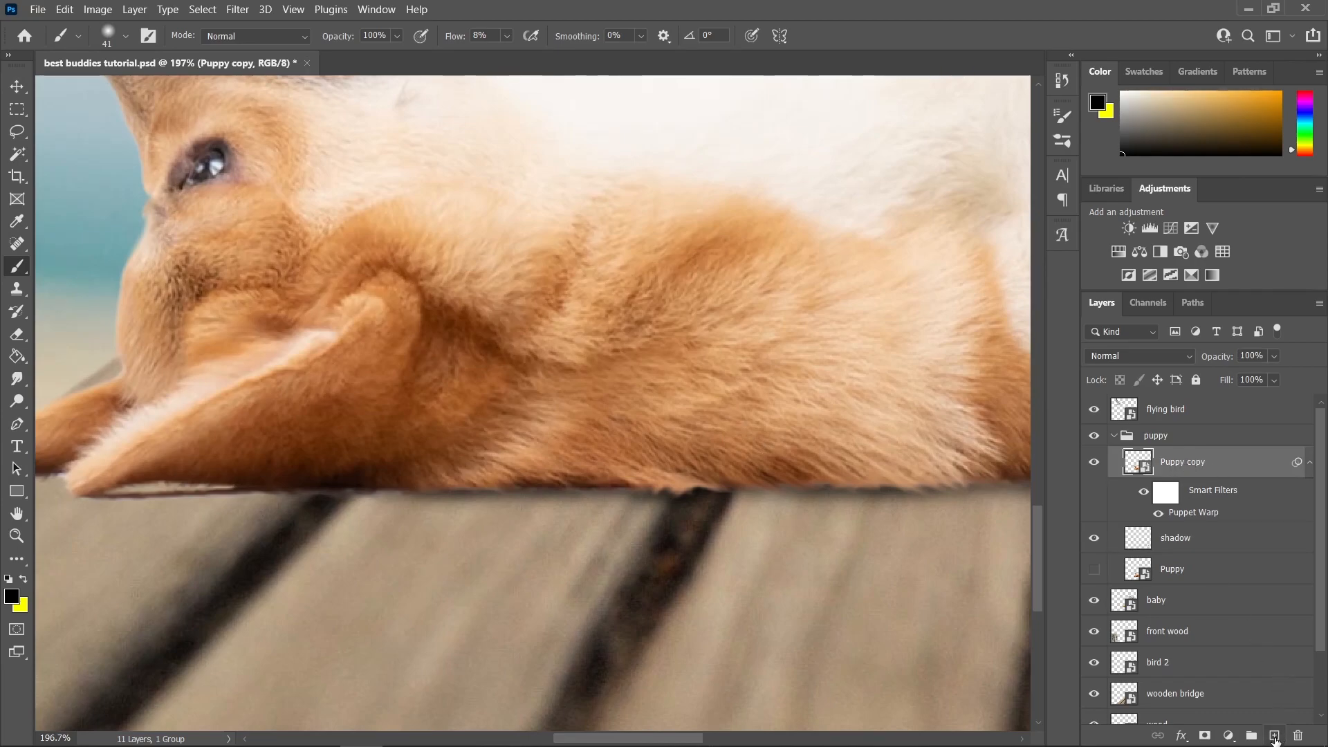
left_click(1275, 736)
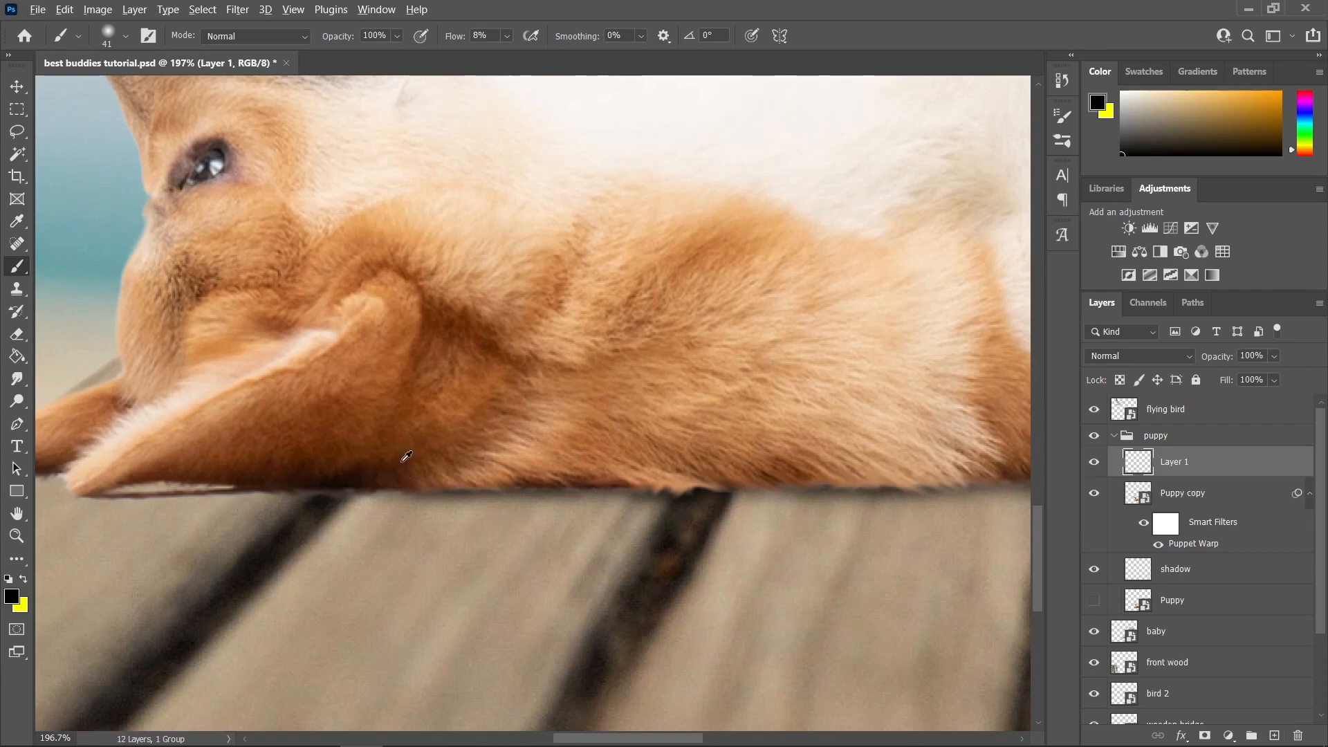
Step: Reduce the brush to size 26 and its flow to 5% for finer shading near the puppy's ear
scroll(395, 480, "up", 3)
scroll(401, 482, "down", 1)
scroll(596, 406, "up", 1)
scroll(676, 412, "down", 1)
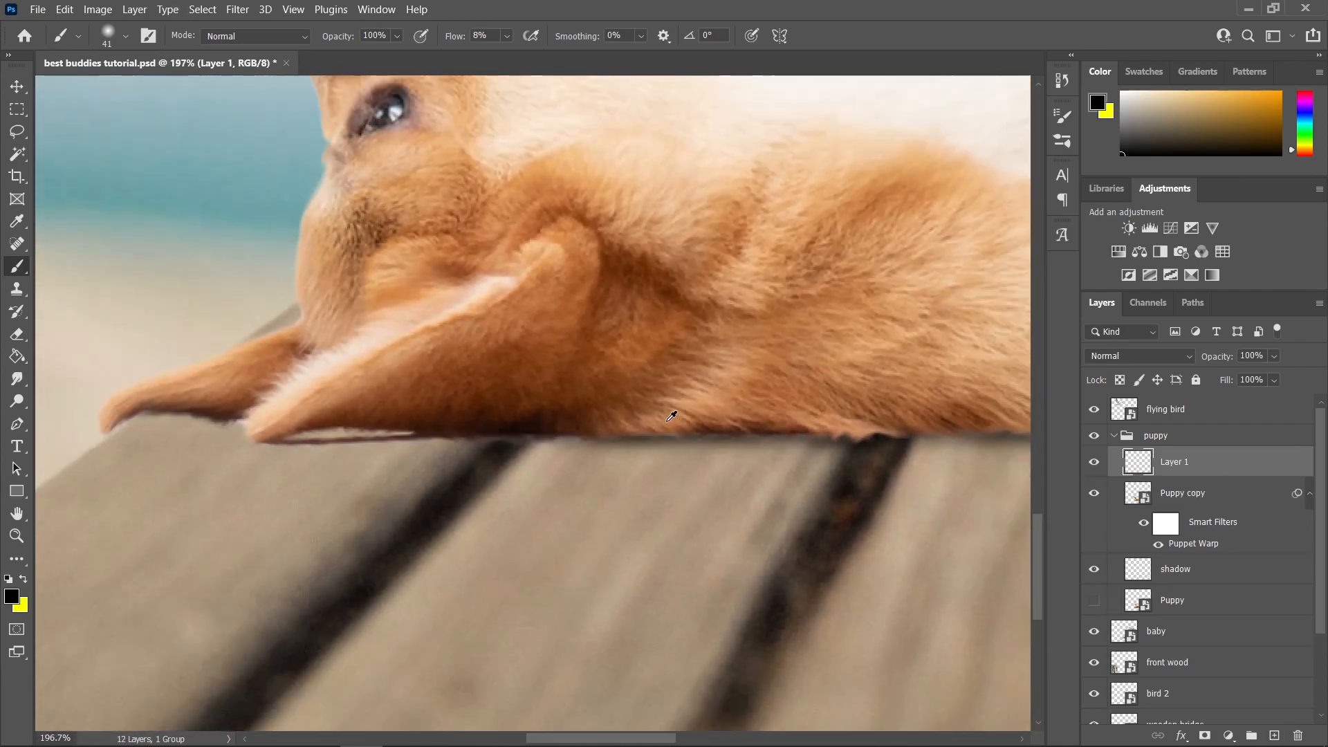
scroll(584, 418, "up", 1)
left_click_drag(836, 403, 598, 428)
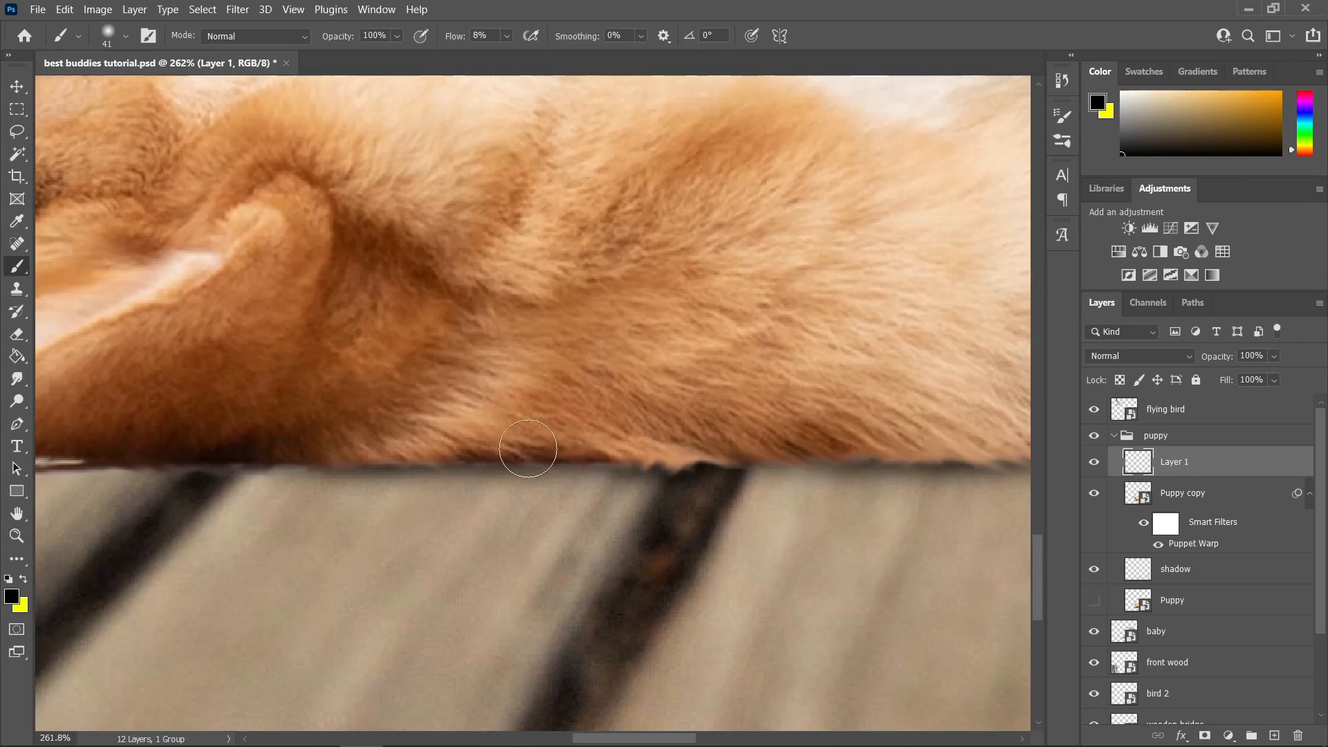
left_click_drag(193, 424, 546, 520)
scroll(545, 520, "up", 1)
scroll(460, 548, "up", 1)
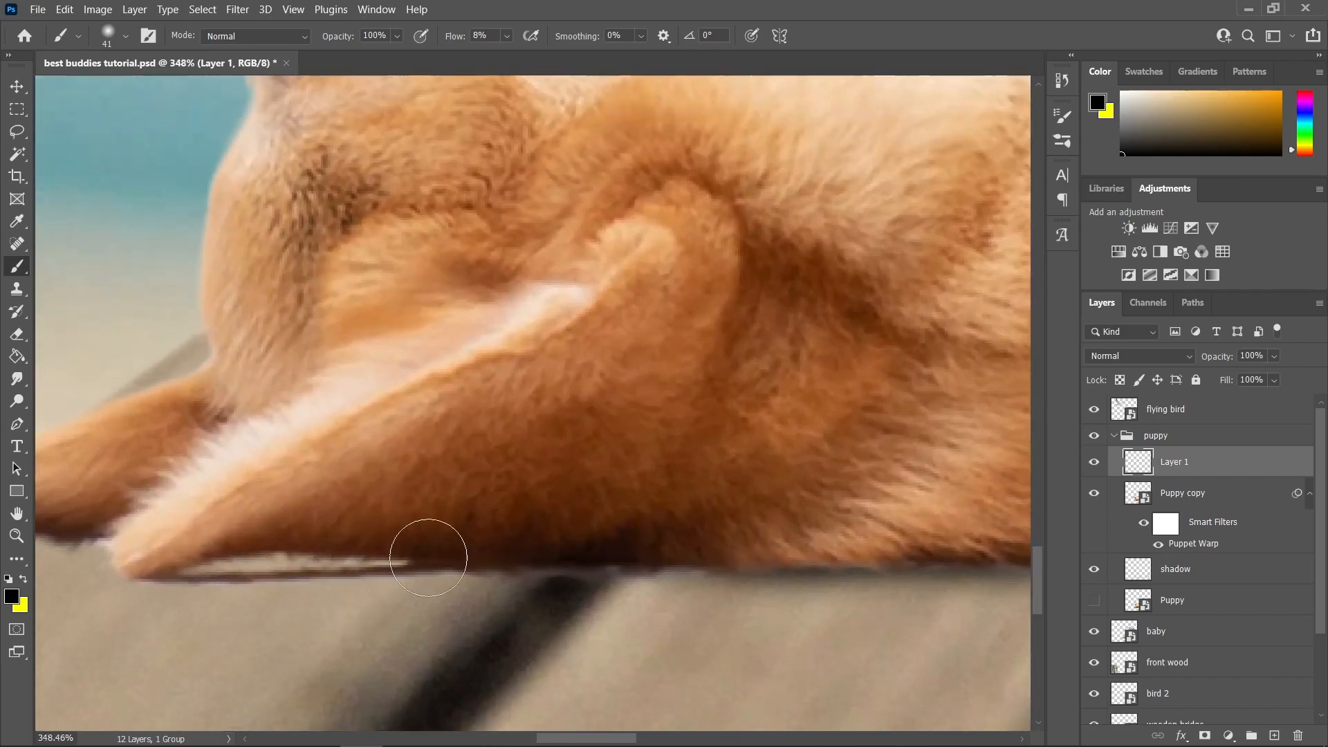
scroll(276, 582, "up", 1)
key("bracketleft")
key("bracketleft")
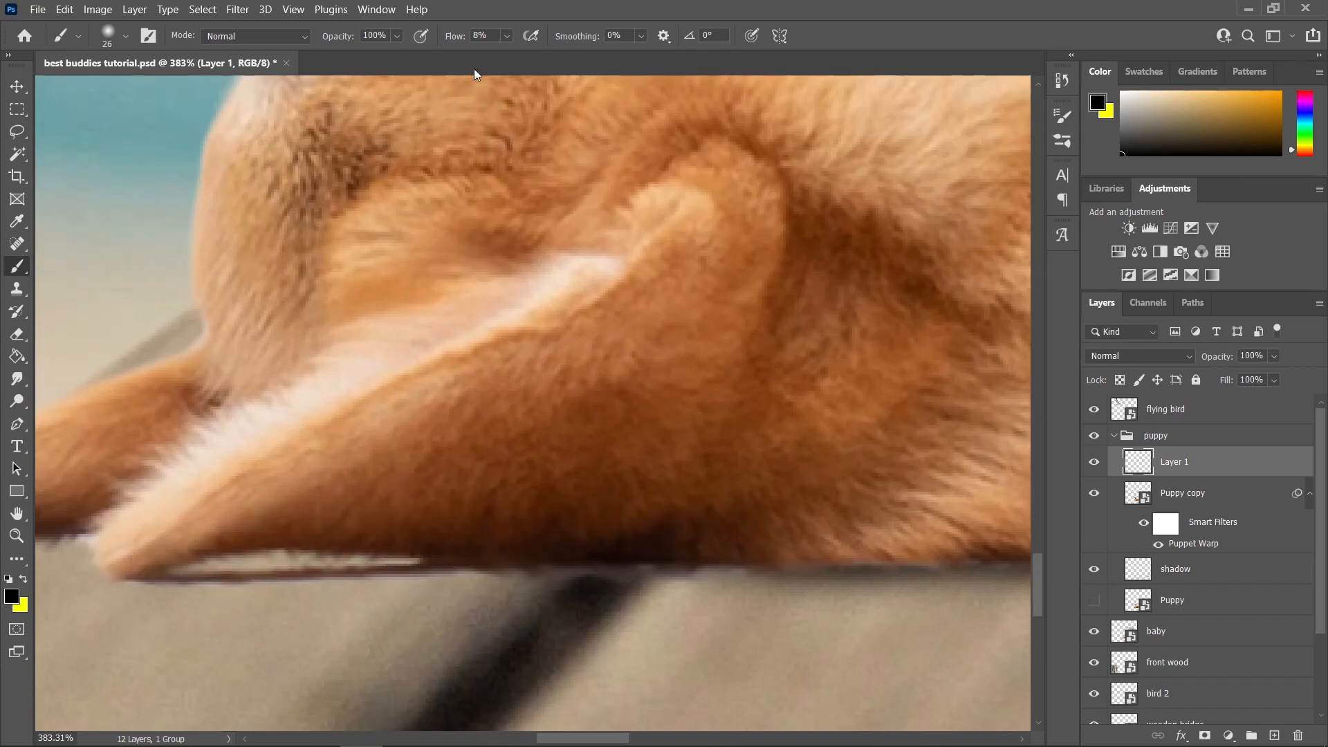
left_click(509, 37)
left_click_drag(508, 56, 512, 56)
Step: Brush faint black shading on the new layer along the puppy's lower edge from the ear to the paws, enlarging the brush to 56
mouse_move(210, 509)
left_mouse_down()
mouse_move(484, 465)
mouse_move(526, 514)
mouse_move(296, 481)
left_mouse_up()
left_click_drag(622, 484, 360, 478)
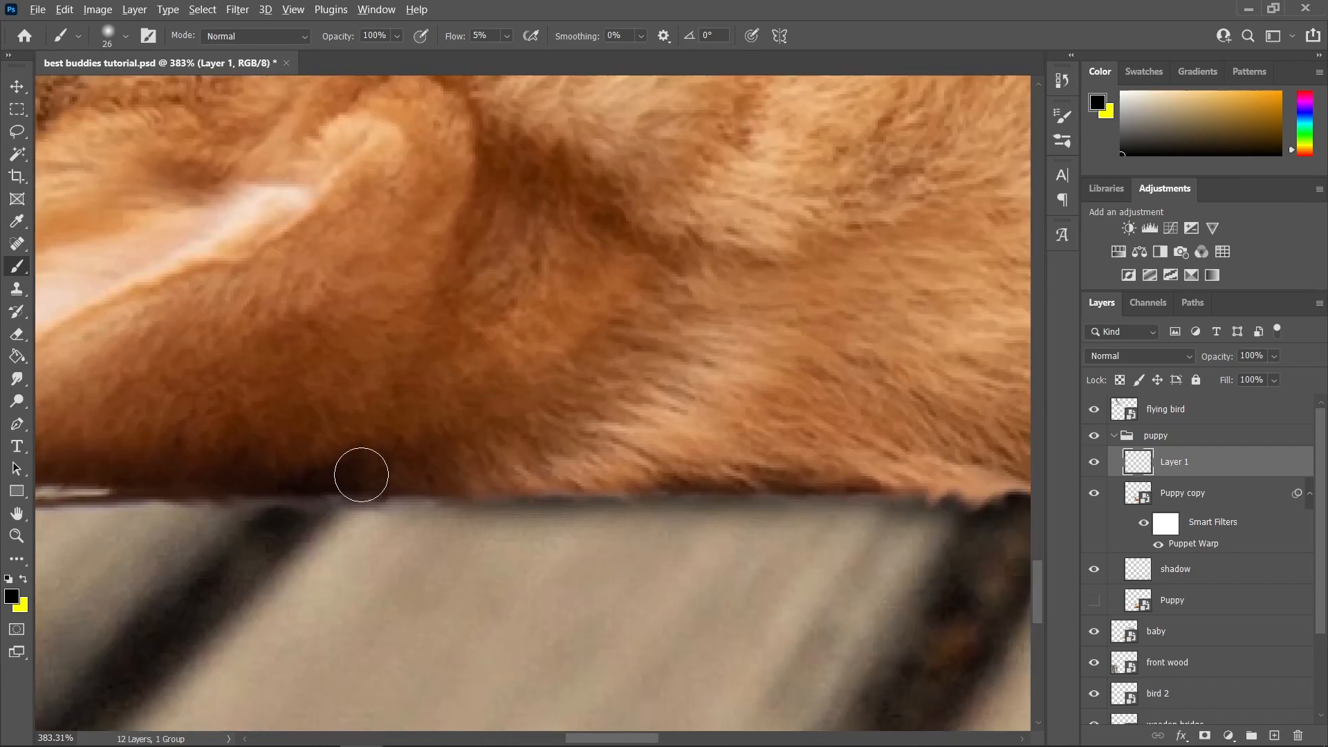
scroll(360, 477, "down", 5)
key("bracketright")
key("bracketright")
key("bracketright")
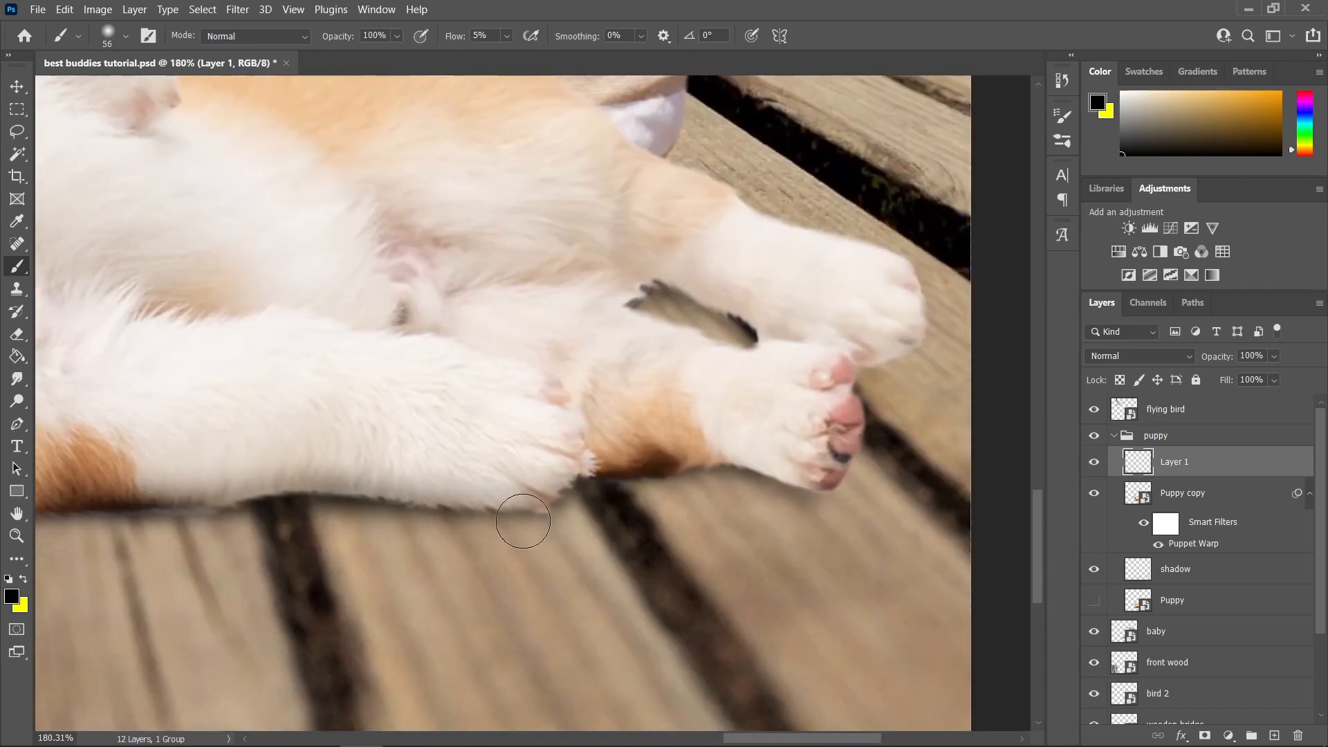
scroll(481, 516, "right", 5)
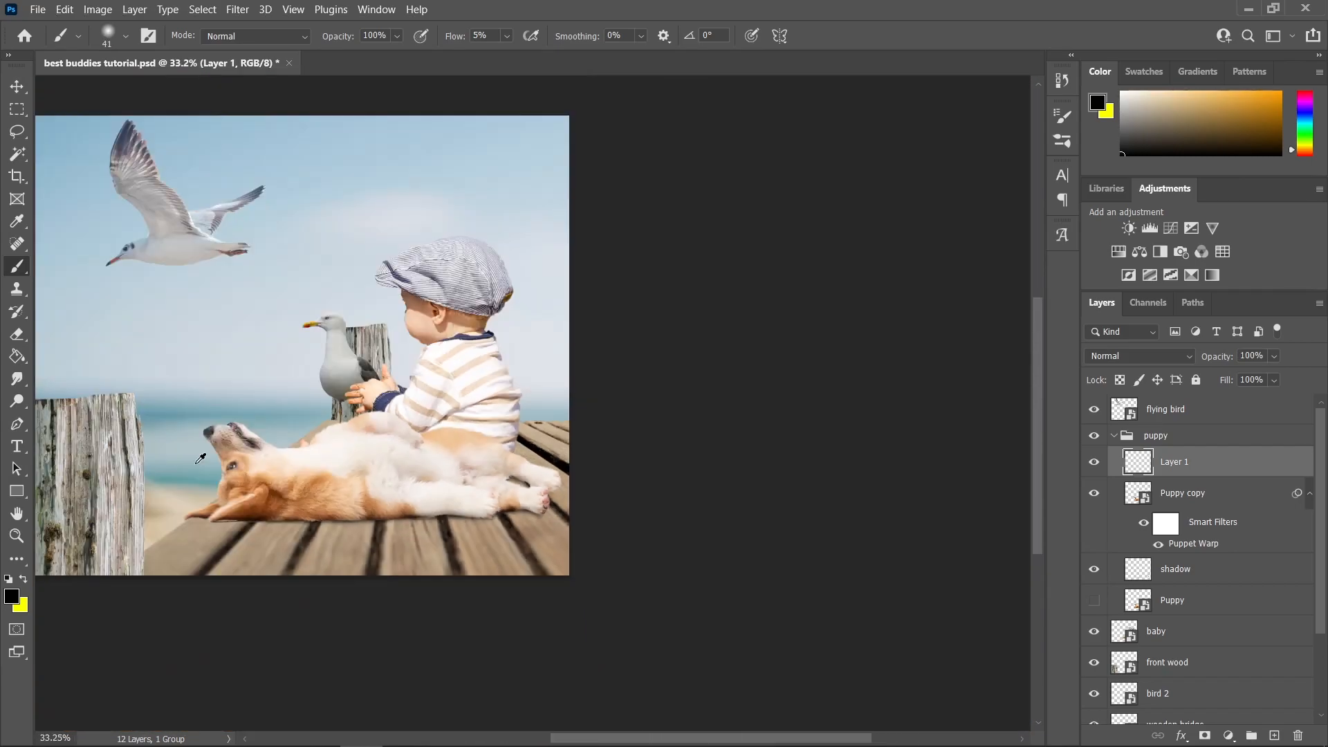
Step: Toggle the visibility of Layer 1 and the shadow layer to compare the puppy with and without the shading
key("ctrl+0")
left_click(1096, 461)
left_click(1098, 571)
left_click(1094, 462)
scroll(730, 571, "down", 3)
scroll(730, 571, "up", 2)
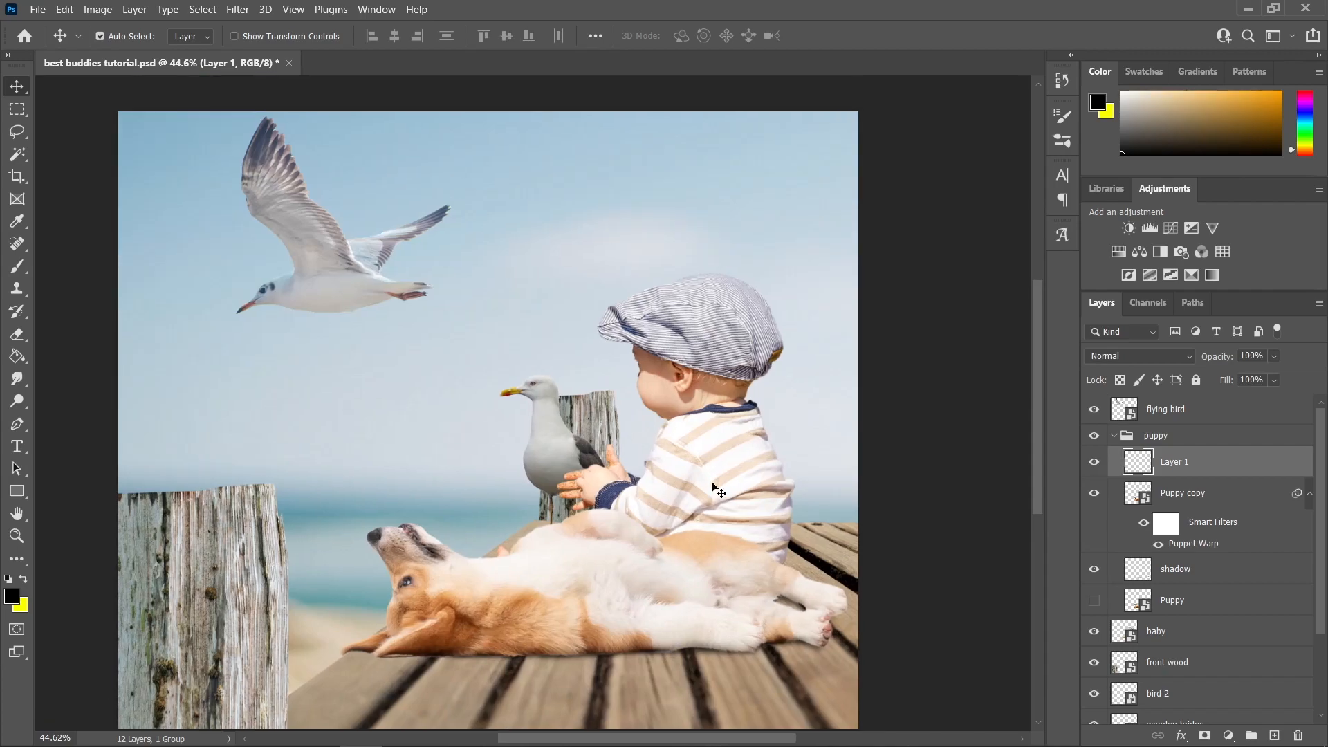
Step: Lower the opacity of Layer 1 to 75% and examine the softened shading along the puppy's body
scroll(699, 553, "up", 4)
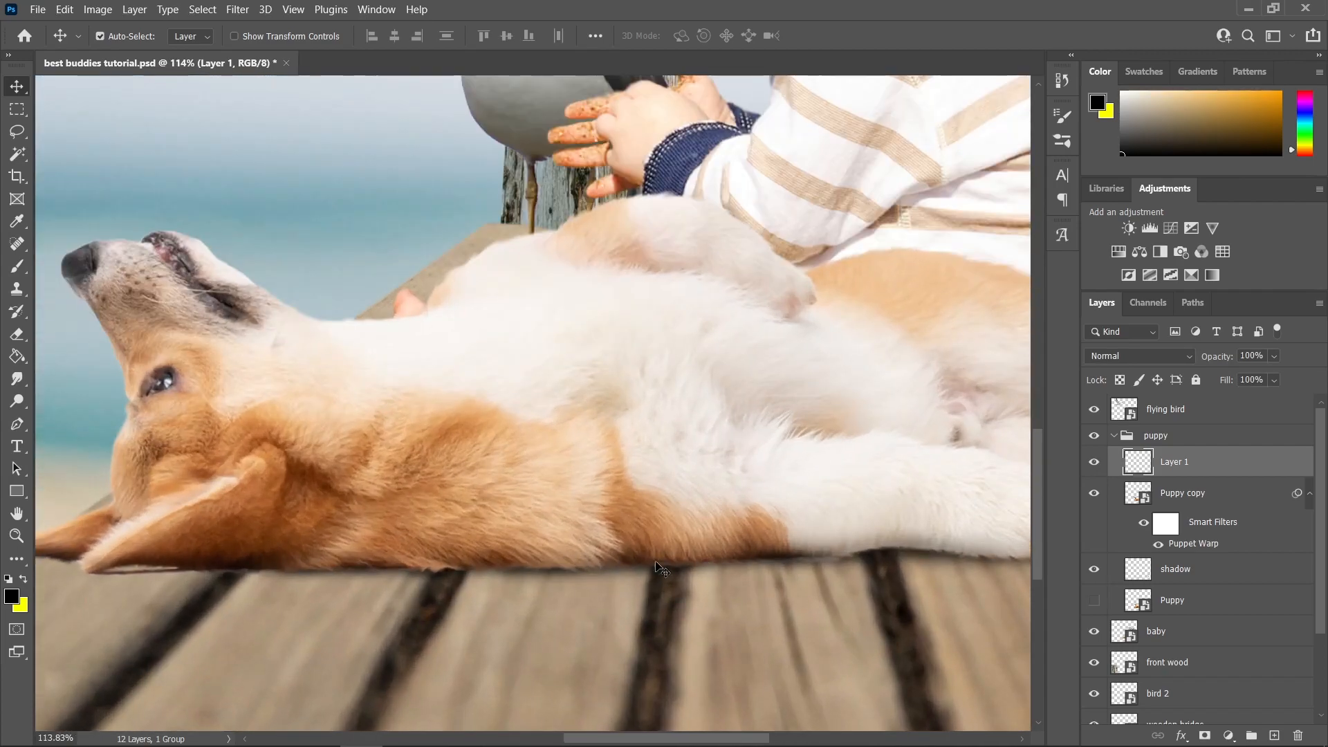
left_click(1279, 361)
left_click_drag(1293, 376, 1273, 376)
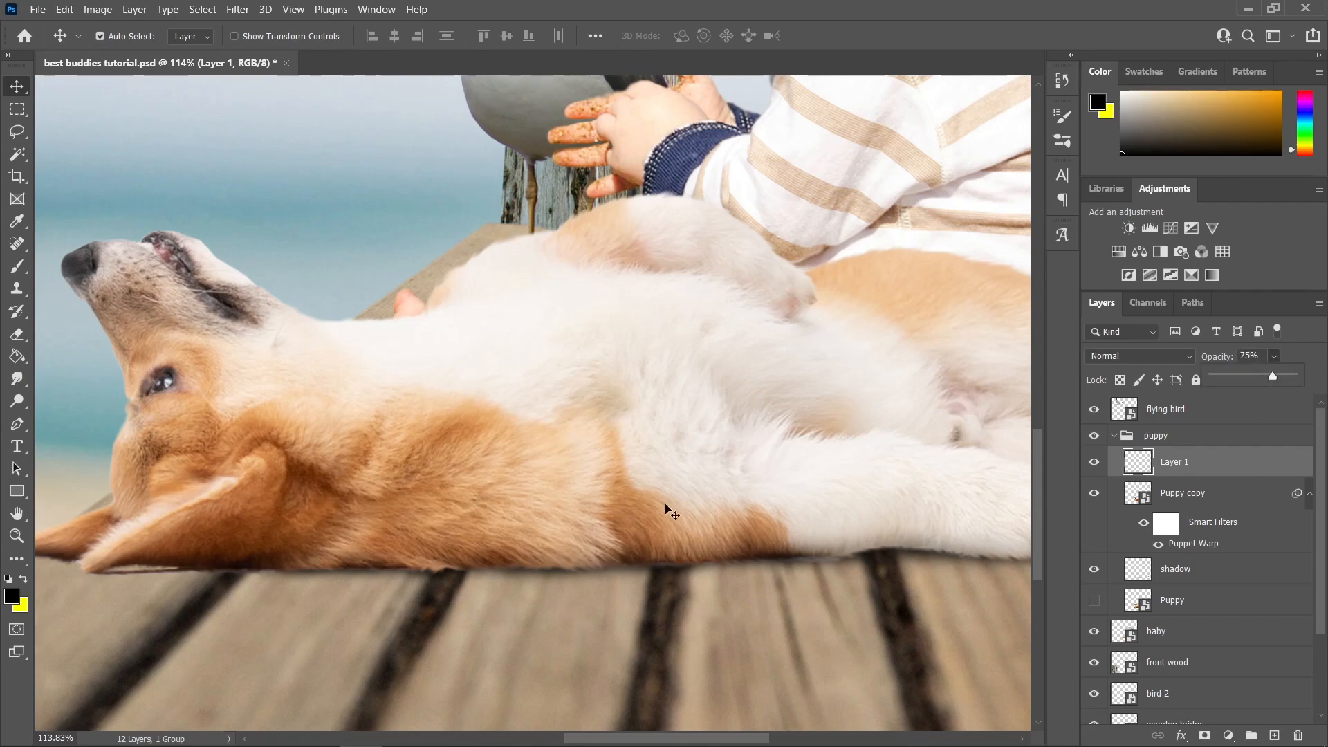
scroll(453, 659, "down", 1)
left_click_drag(649, 585, 503, 554)
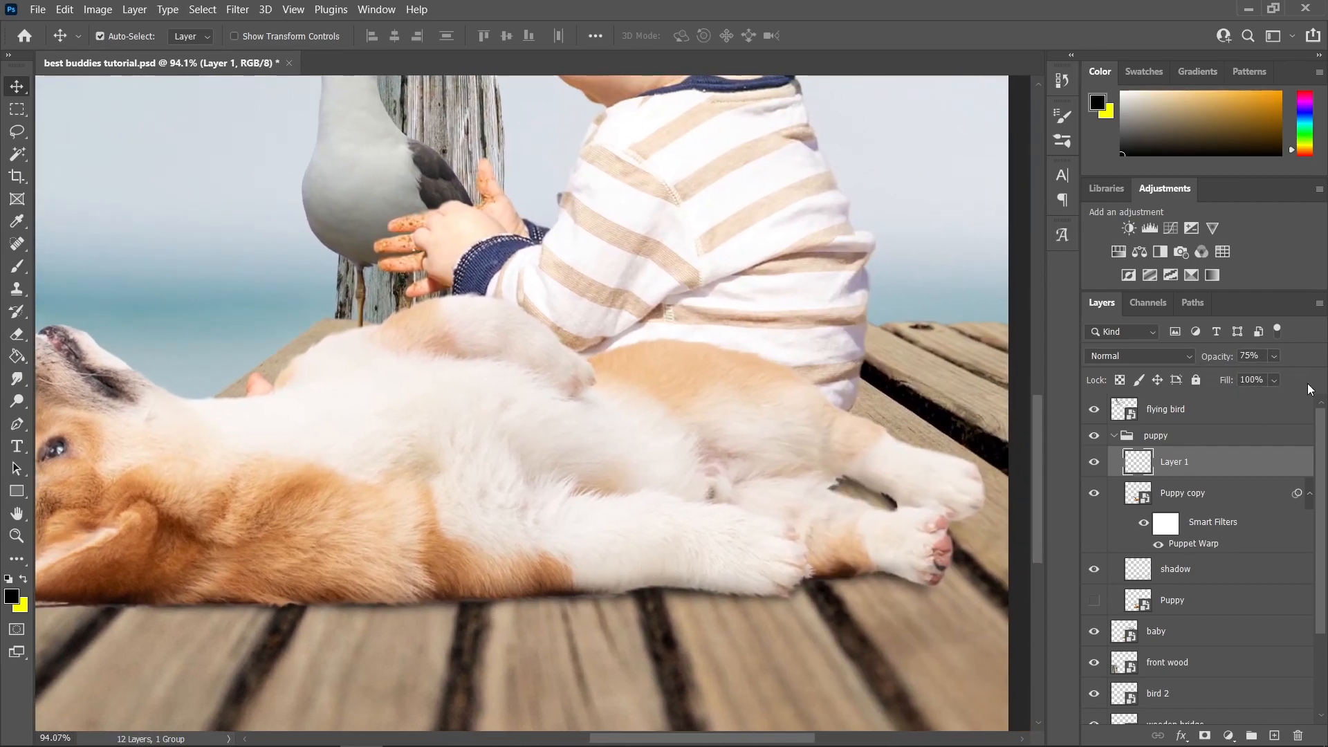
left_click(1275, 357)
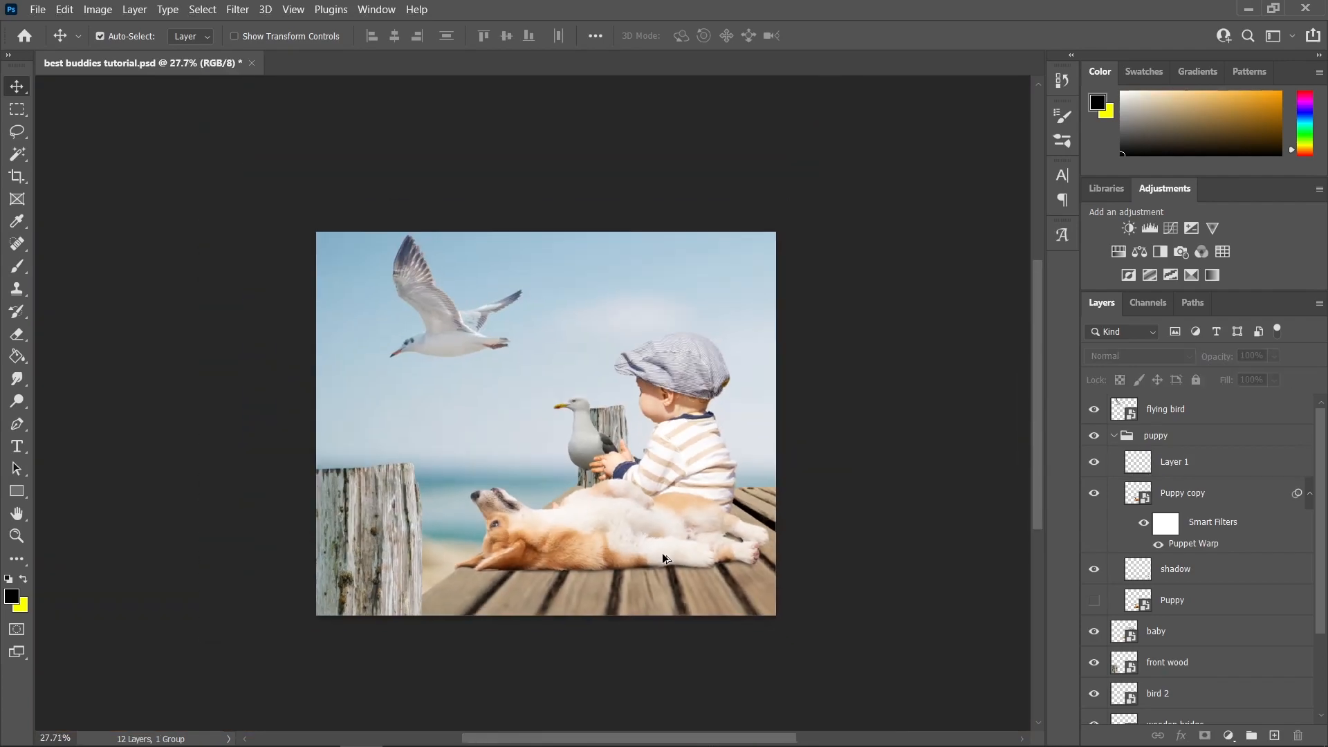
Step: Add a Brightness/Contrast adjustment layer above the Puppy copy layer and clip it to that layer
scroll(668, 560, "up", 2)
left_click_drag(745, 505, 766, 529)
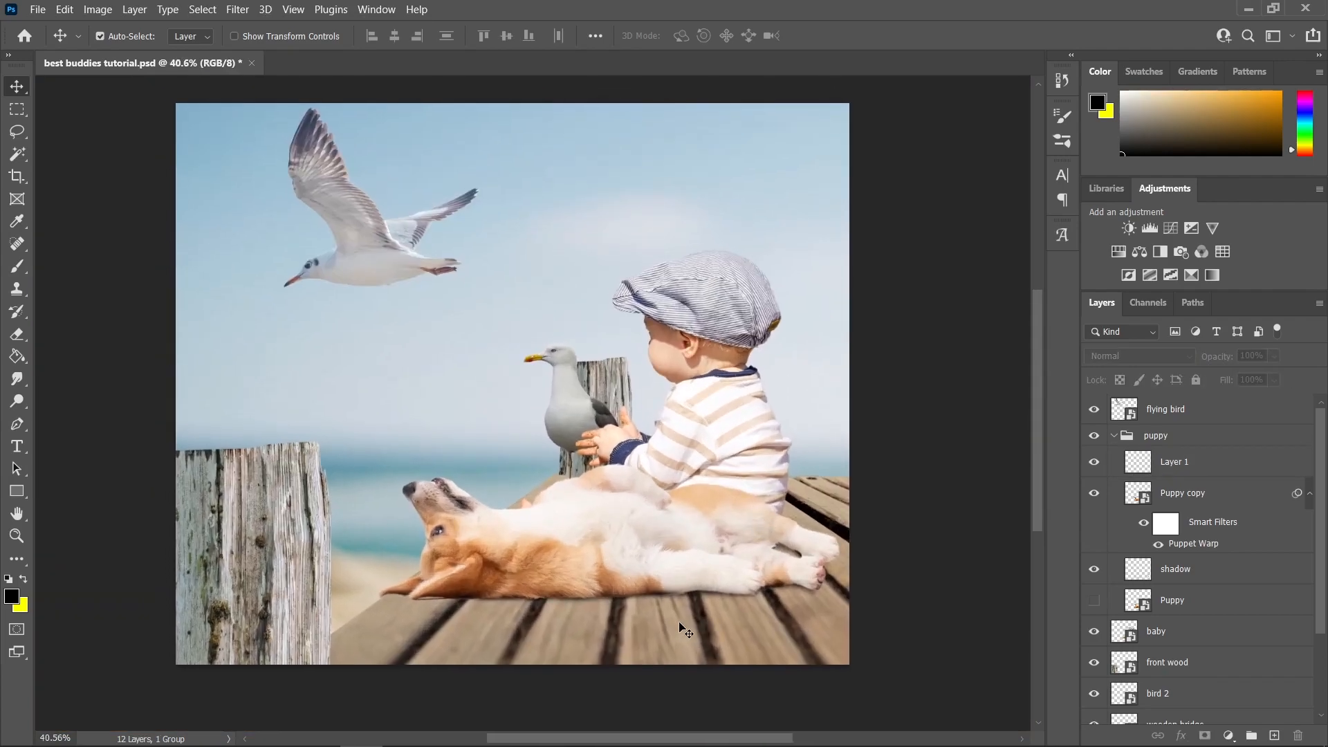
scroll(720, 574, "up", 3)
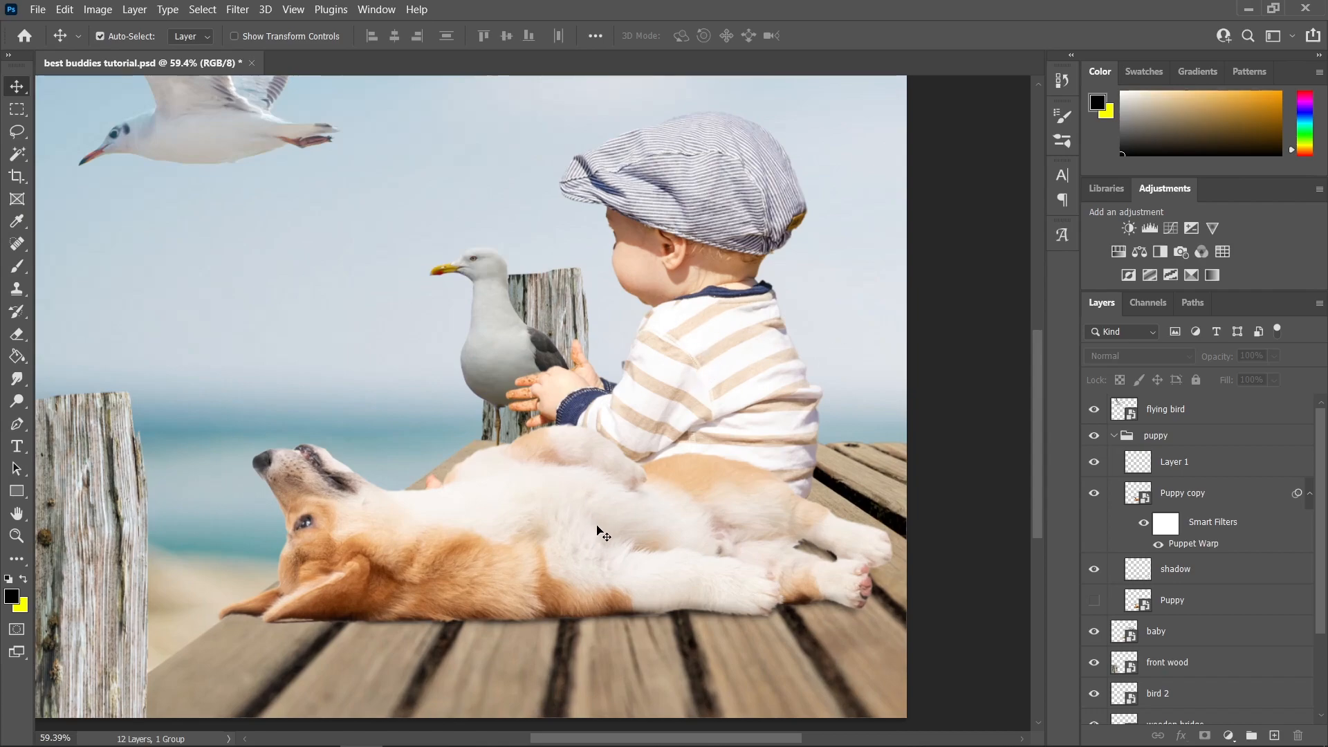
left_click_drag(775, 401, 727, 464)
scroll(727, 463, "up", 3)
left_click(512, 638)
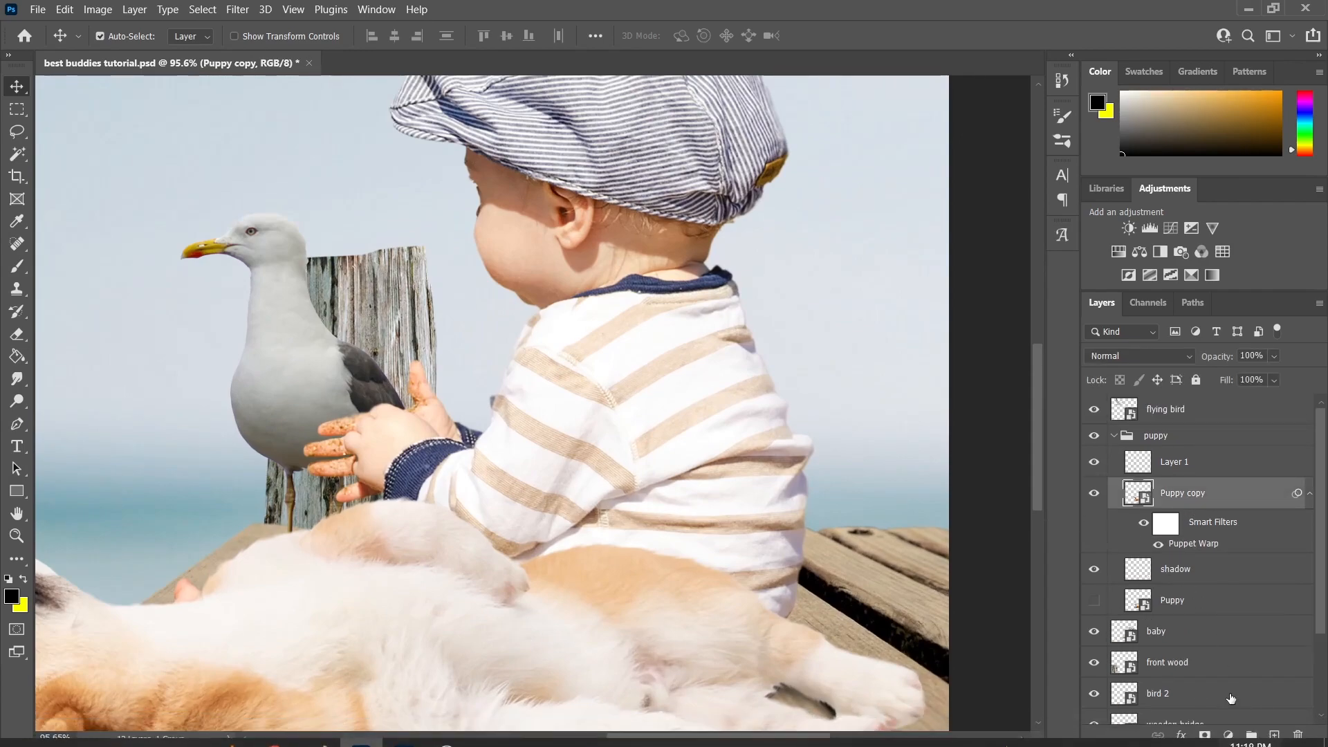
left_click(1229, 737)
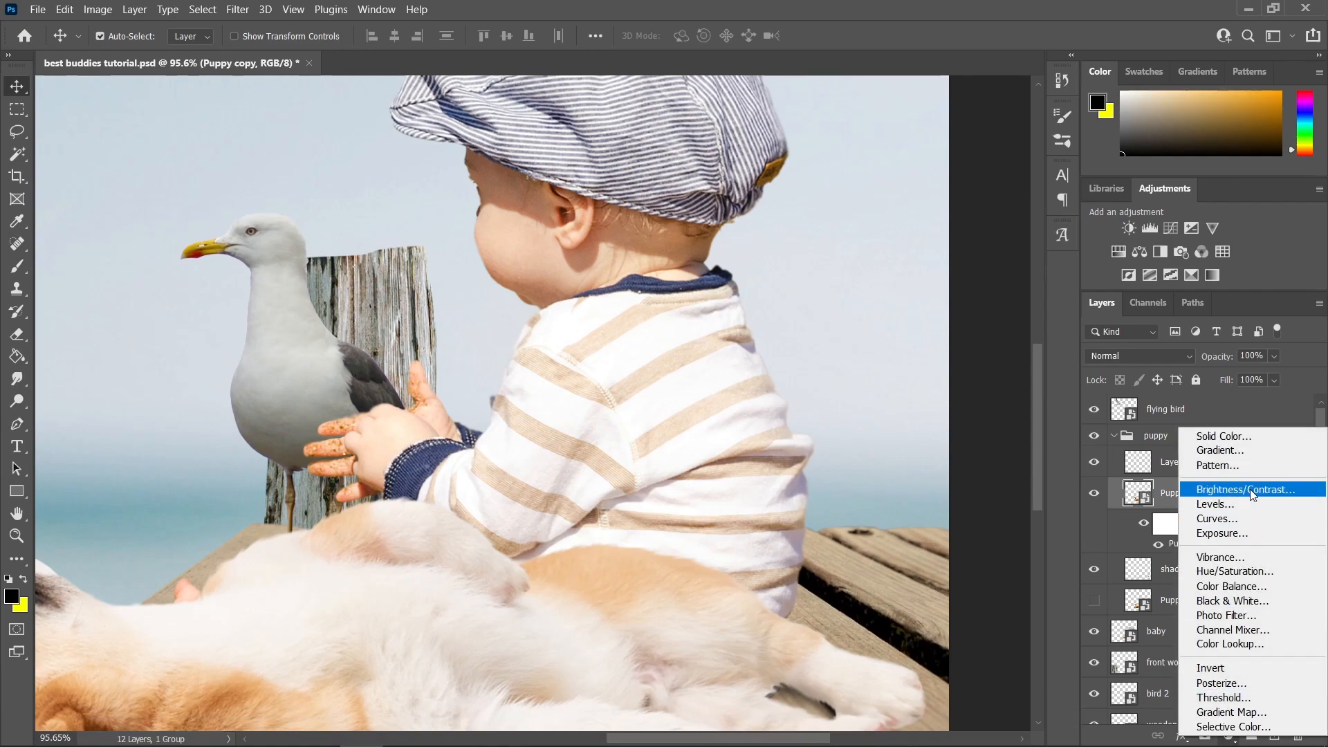
left_click(1211, 491)
left_click(977, 674)
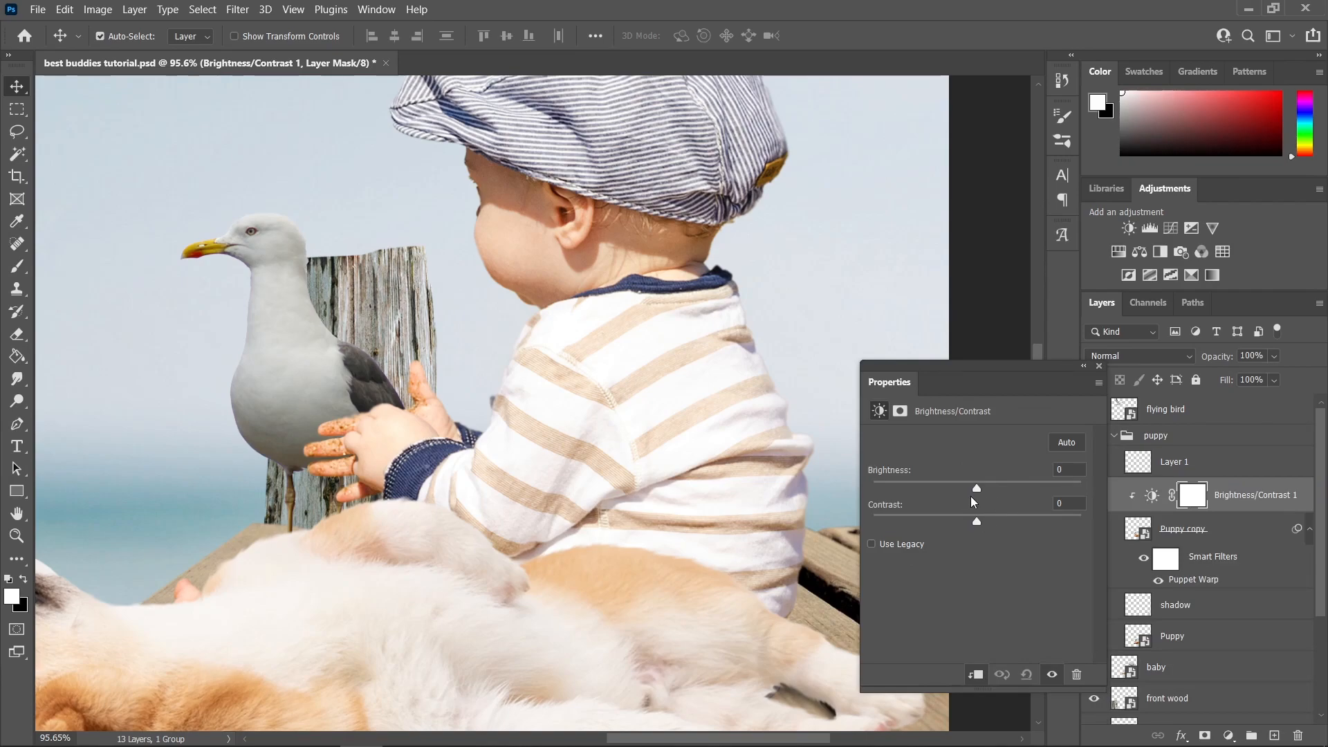
Step: Set the brightness of the puppy's Brightness/Contrast adjustment to 13
left_click_drag(1026, 371, 997, 362)
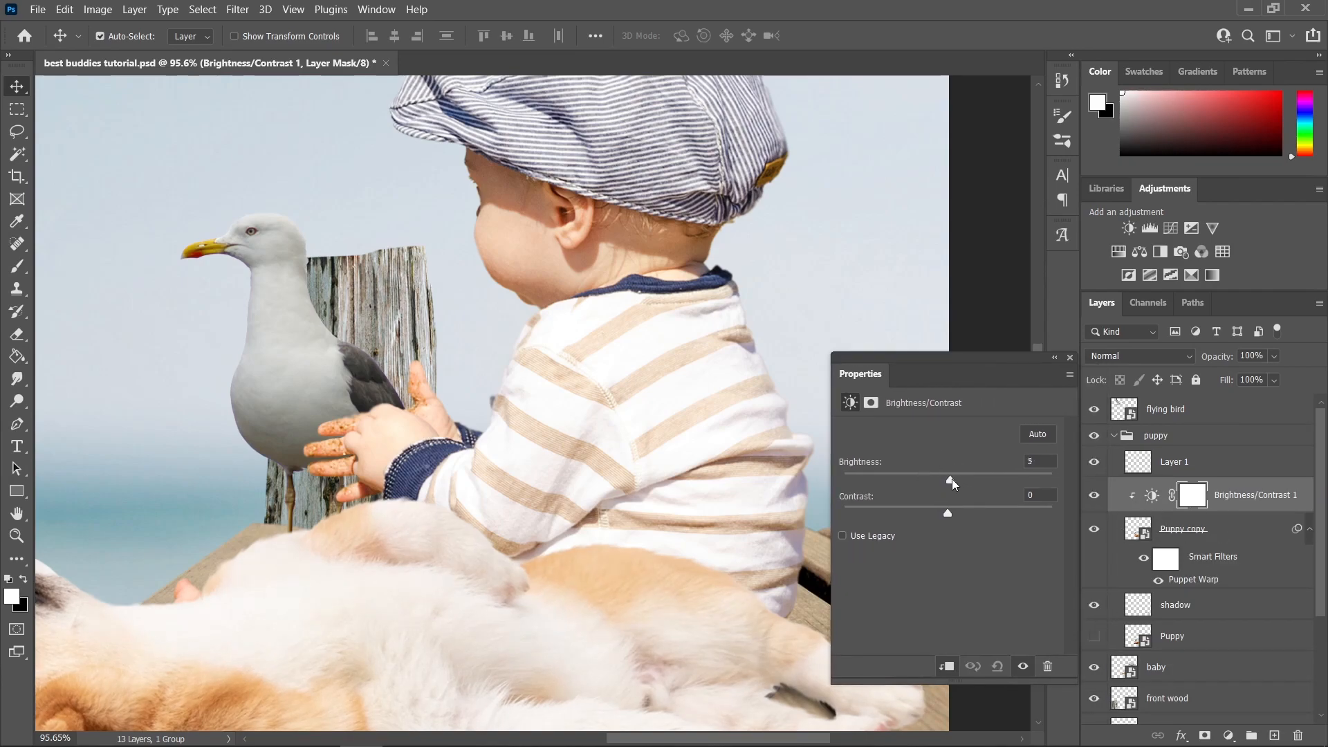
left_click_drag(956, 486, 954, 486)
scroll(603, 532, "down", 5)
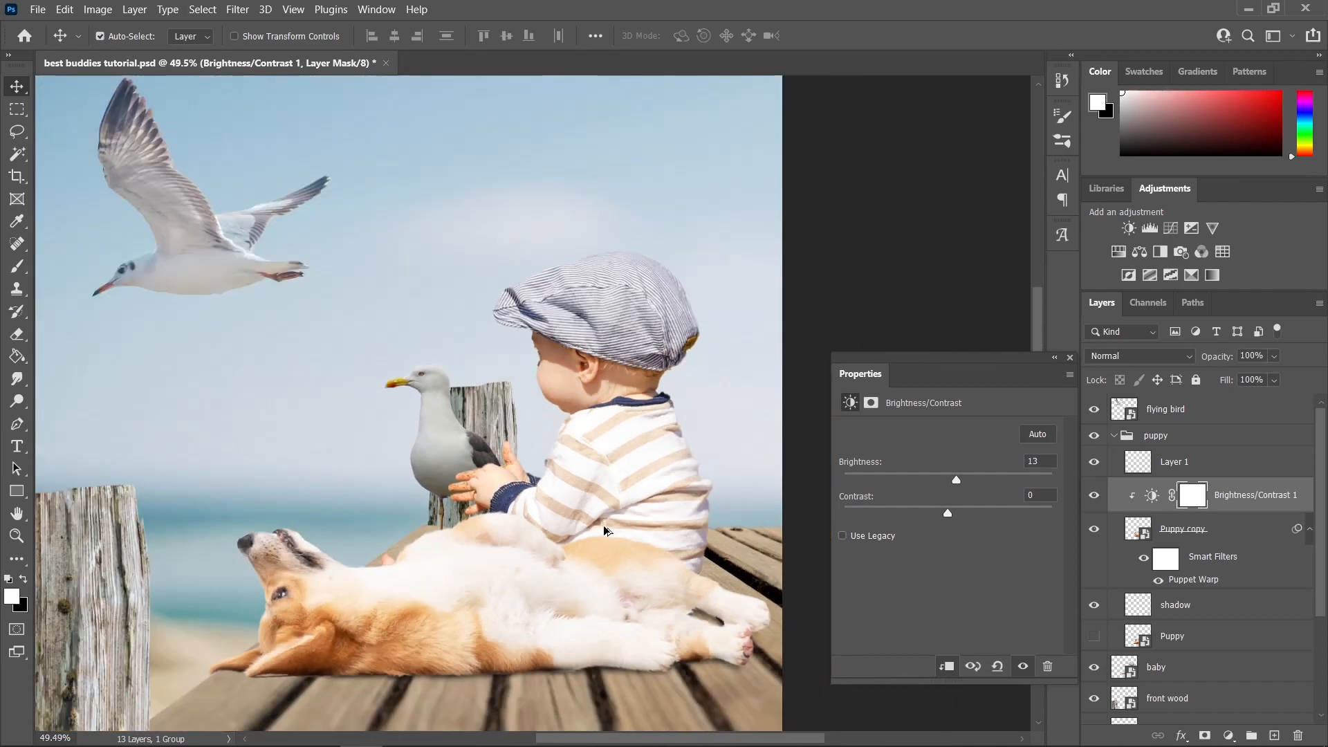
Step: Invert the mask of the puppy's Brightness/Contrast adjustment to black so the brightening is hidden
scroll(603, 532, "up", 4)
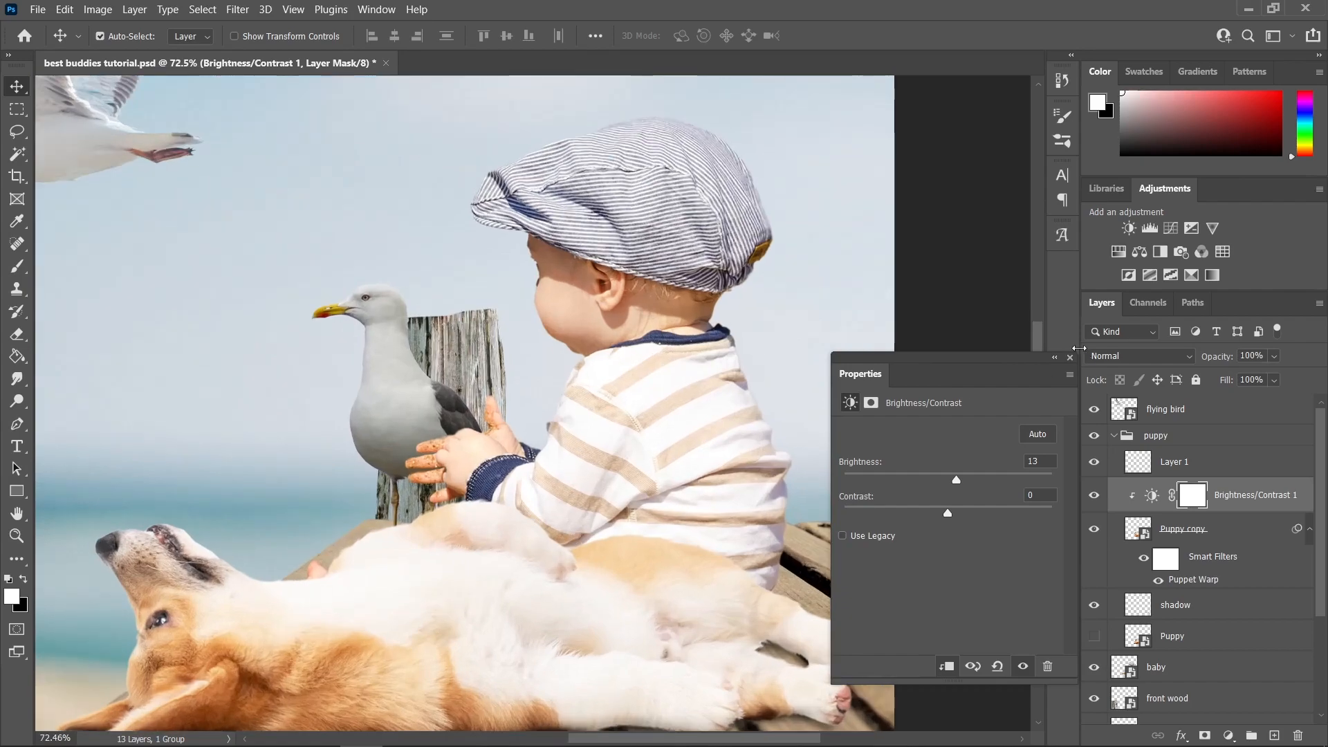
left_click(1070, 358)
key("ctrl+i")
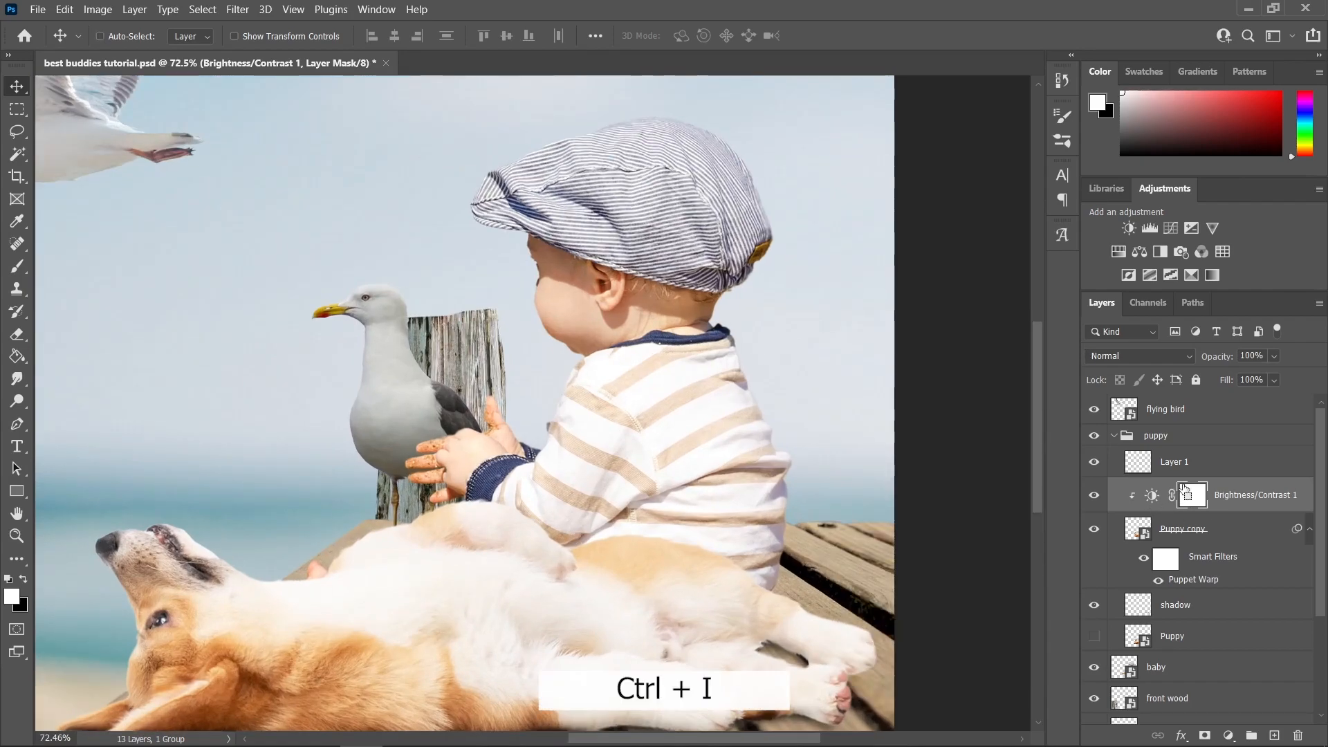
scroll(707, 490, "down", 1)
scroll(703, 489, "down", 1)
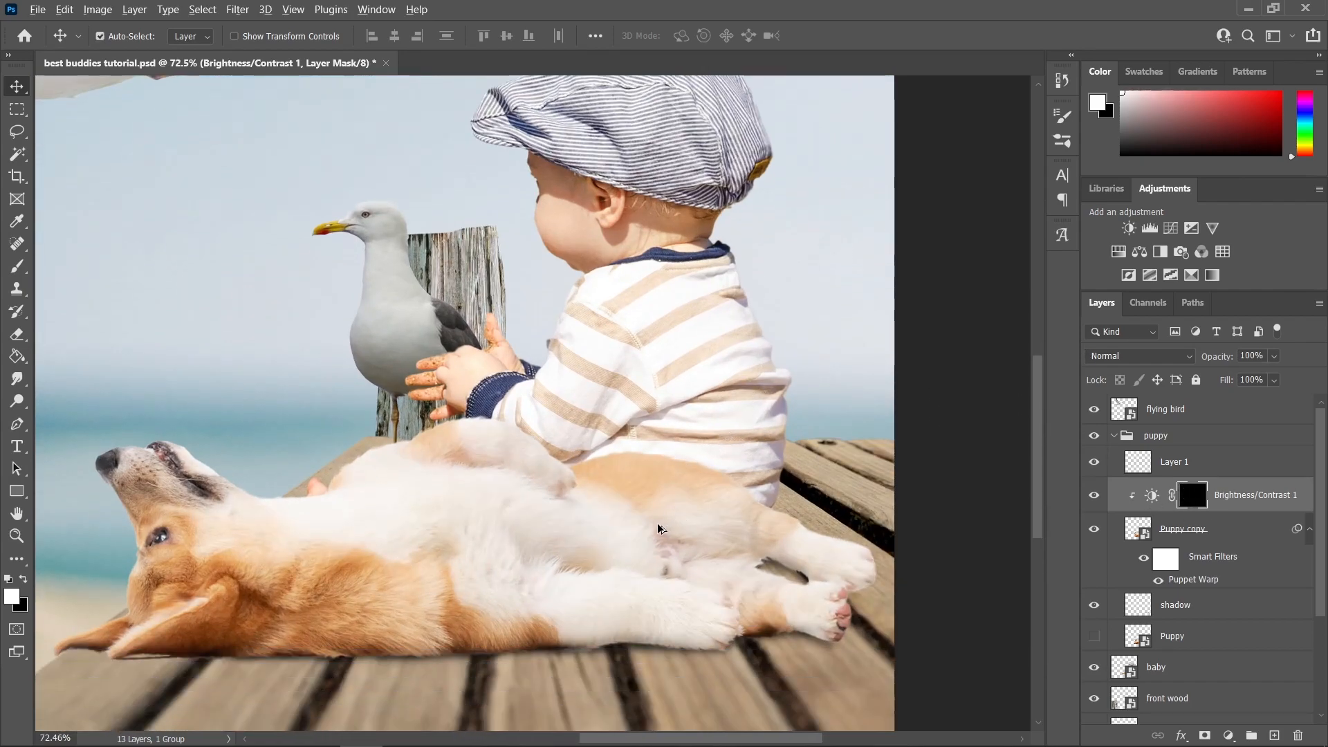
Step: Paint white on the adjustment mask over the puppy's hip and upper hind leg beside the baby's shirt, using a soft brush at 5% flow
scroll(664, 505, "up", 3)
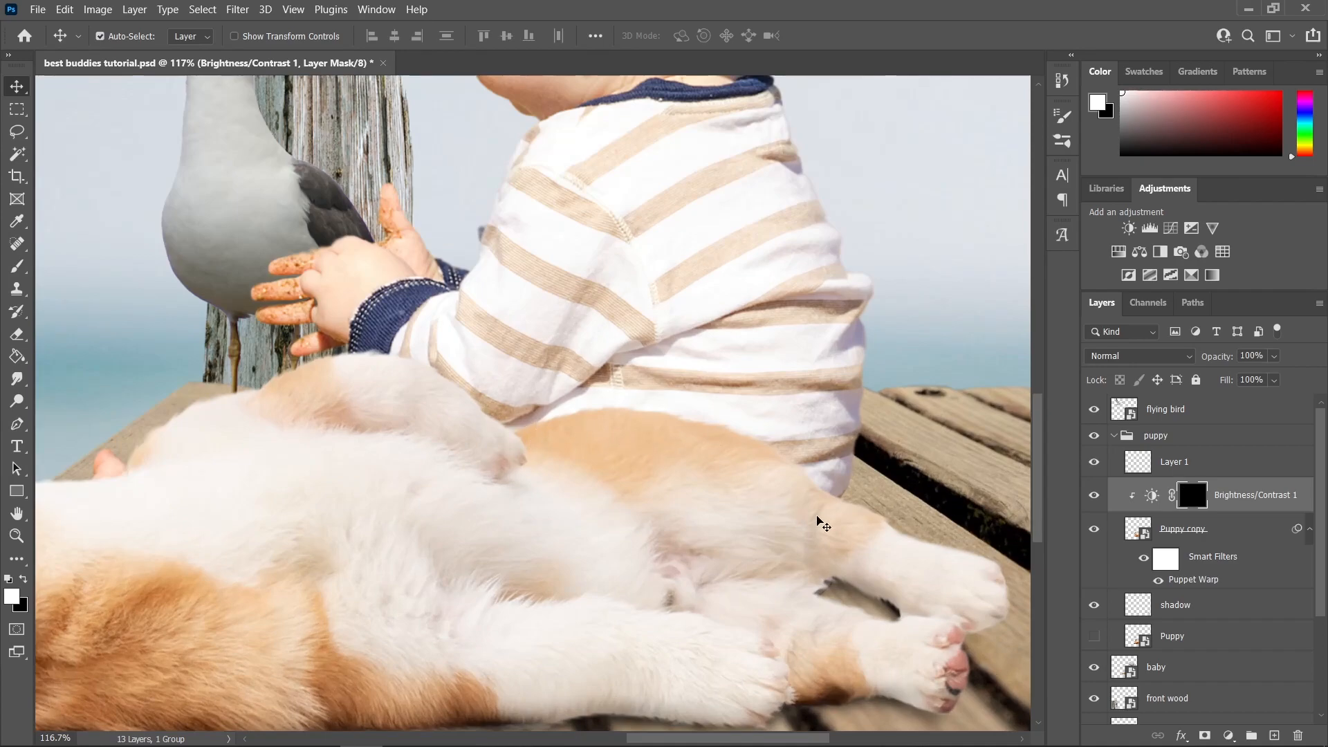
scroll(647, 385, "left", 2)
scroll(647, 386, "down", 1)
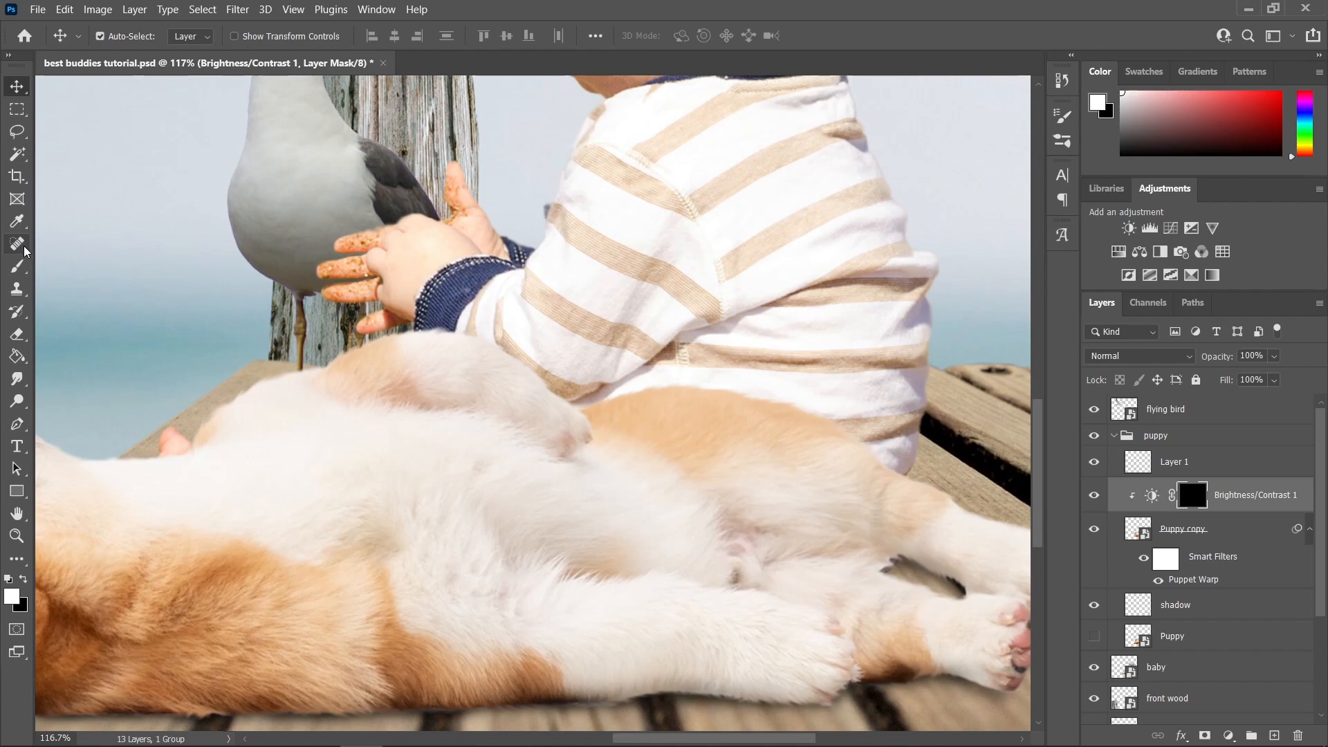
key("b")
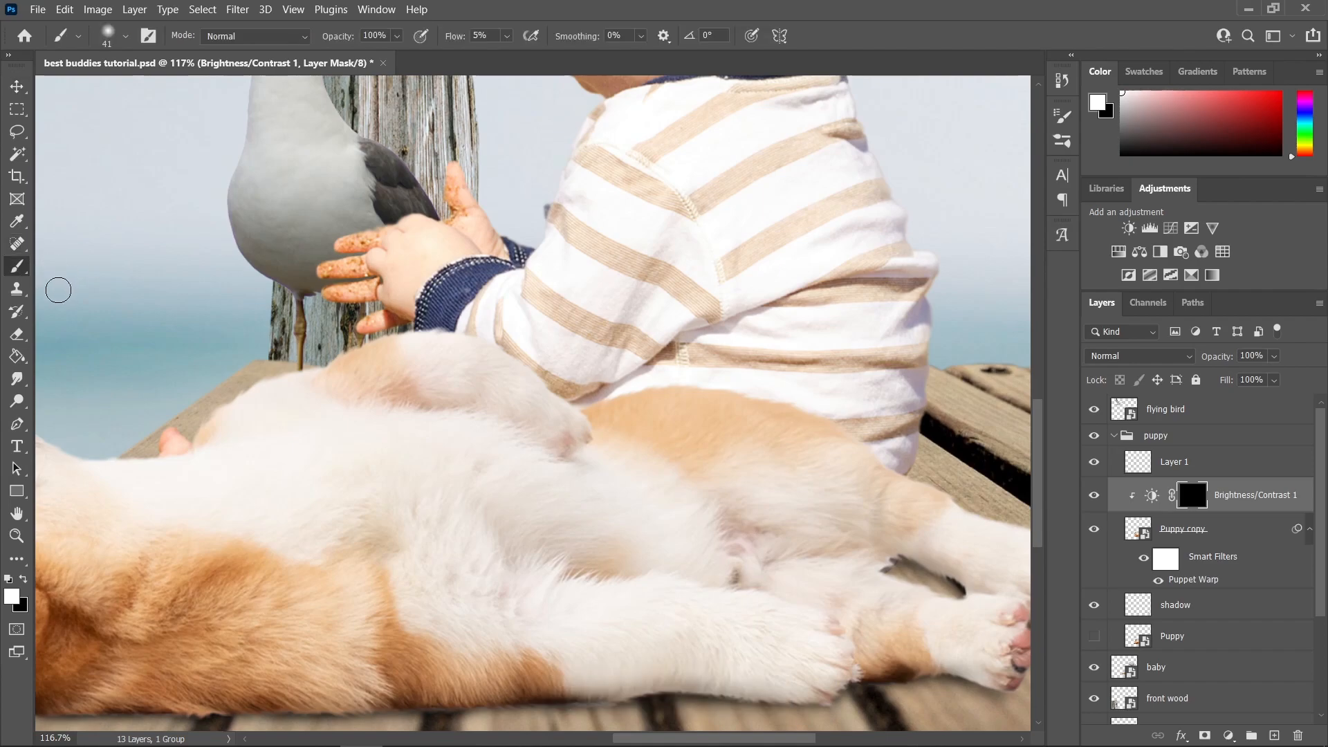
scroll(623, 469, "up", 2)
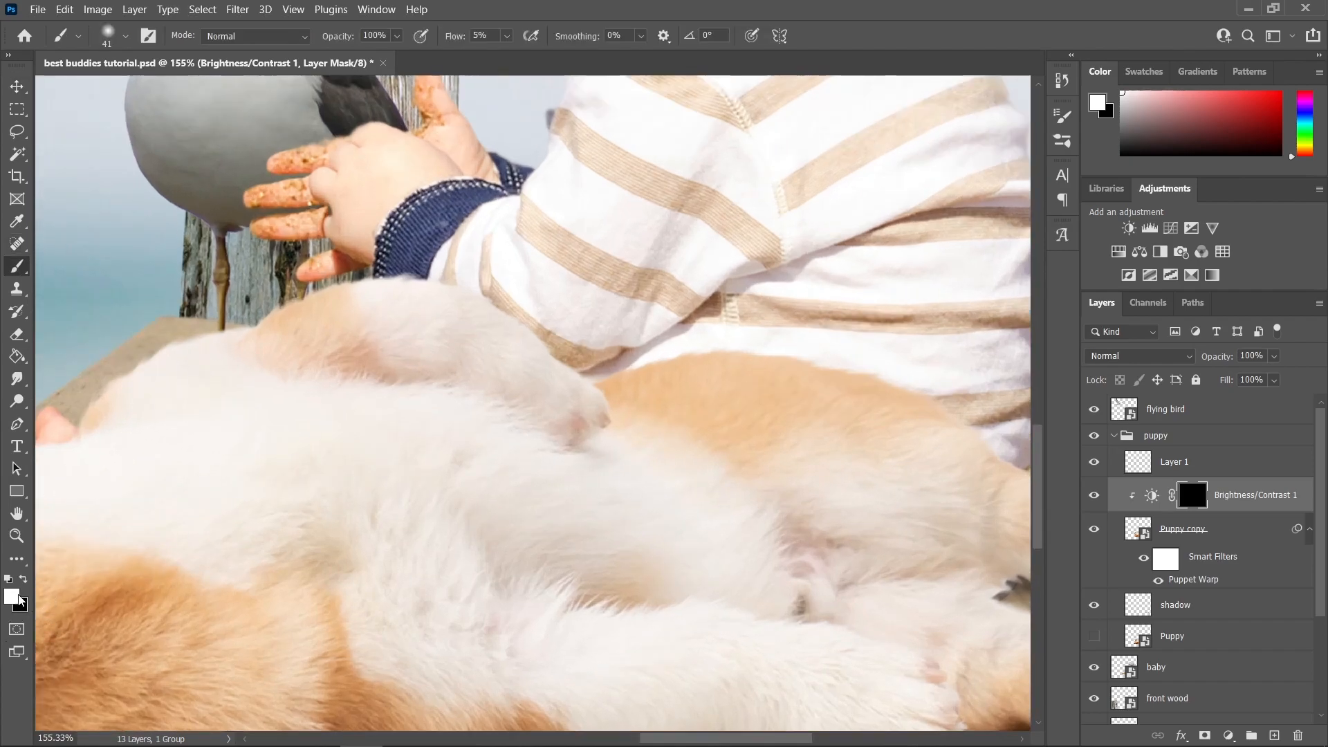
left_click_drag(605, 386, 462, 394)
scroll(629, 385, "up", 1)
left_click_drag(629, 386, 698, 377)
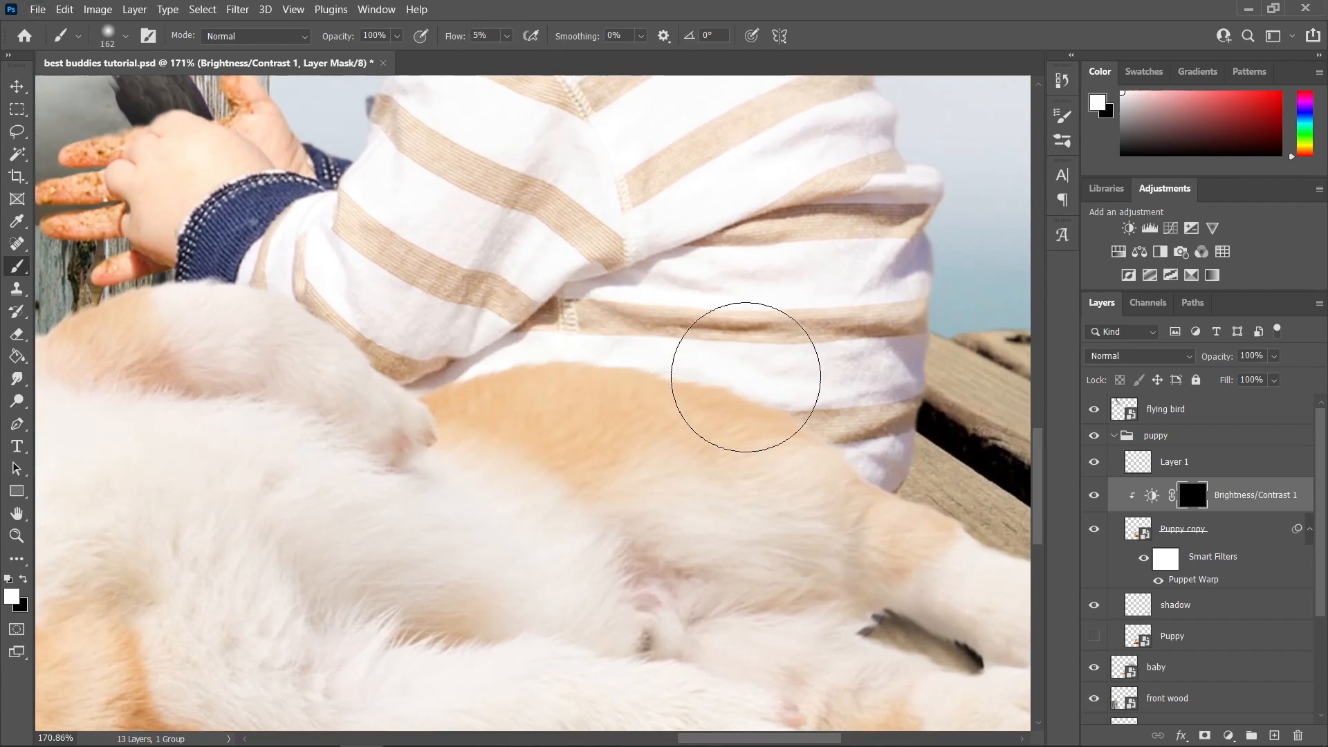
mouse_move(680, 387)
left_mouse_down()
mouse_move(927, 504)
mouse_move(521, 379)
left_mouse_up()
mouse_move(367, 374)
left_mouse_down()
mouse_move(838, 392)
mouse_move(468, 423)
mouse_move(858, 440)
left_mouse_up()
scroll(676, 474, "down", 3)
scroll(676, 475, "up", 2)
left_click_drag(923, 518, 869, 489)
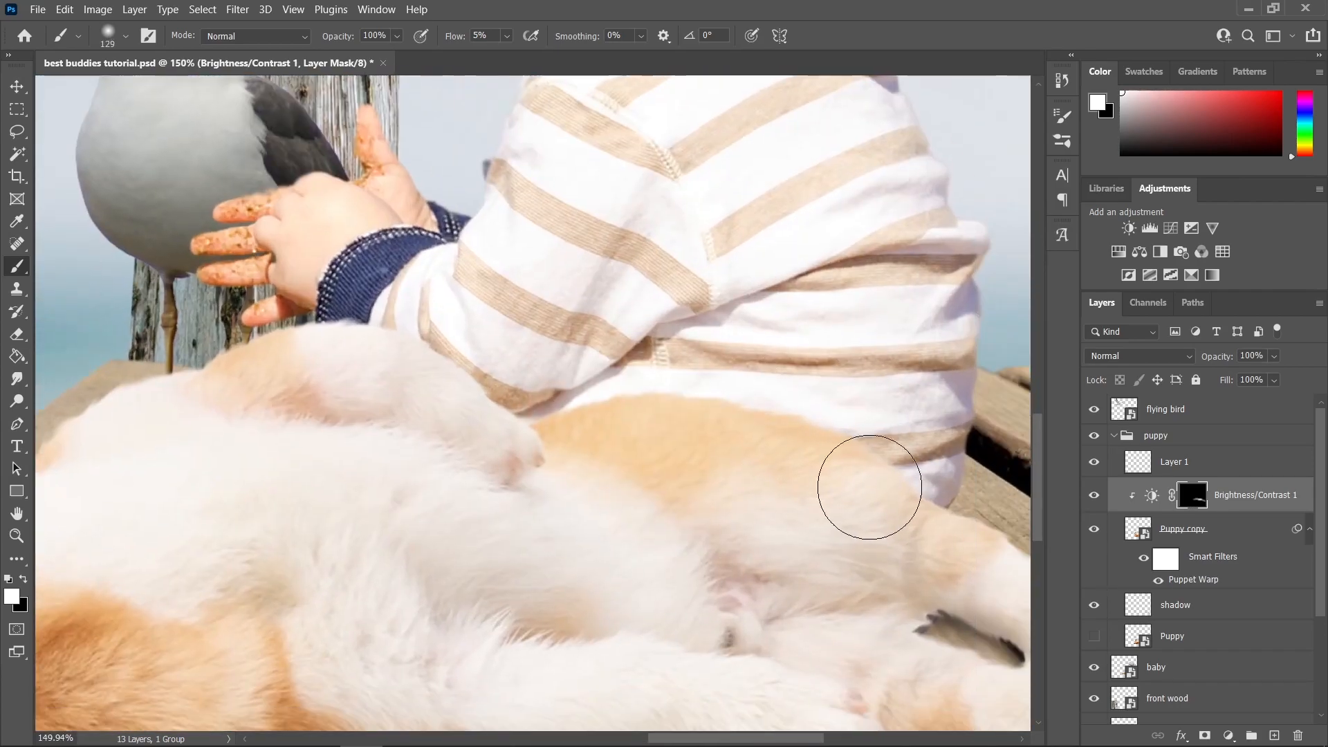
Step: Toggle the puppy's Brightness/Contrast adjustment to compare the hip area with and without the brightening
key("ctrl+0")
left_click(1090, 496)
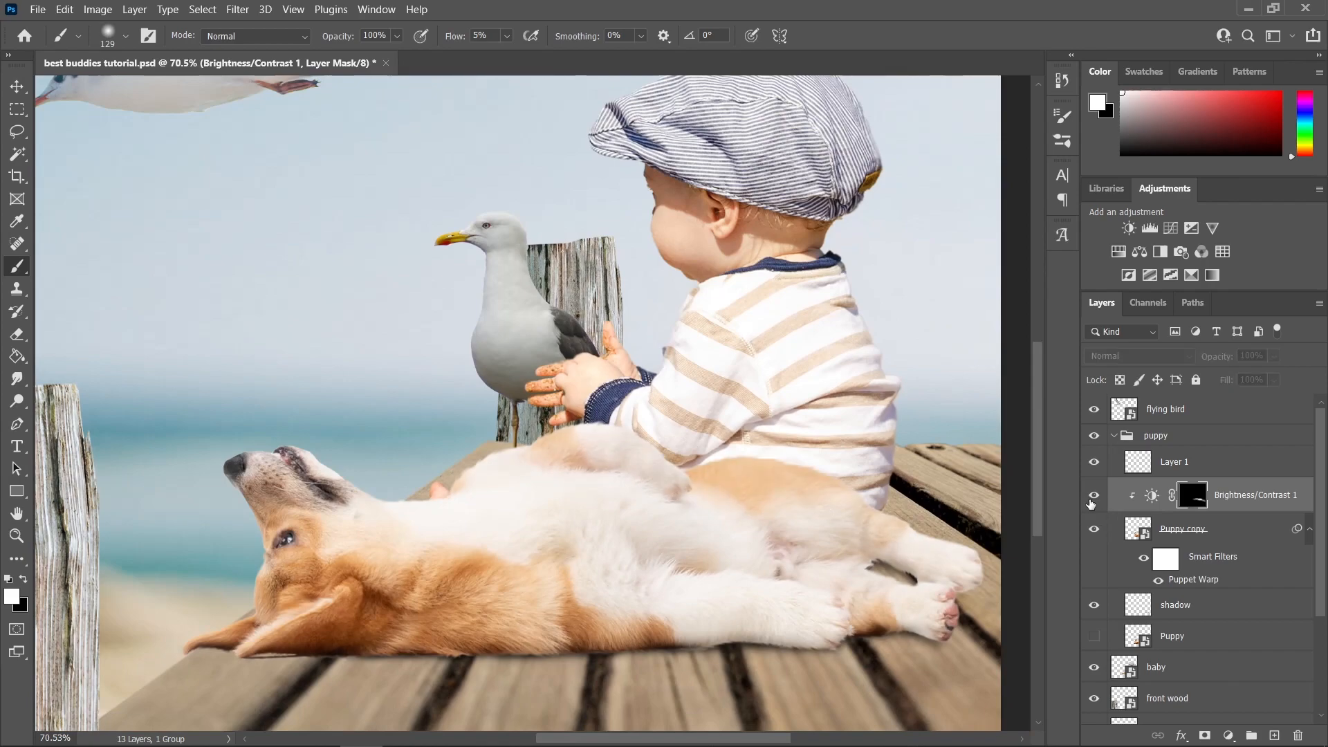
scroll(638, 443, "down", 3)
key("v")
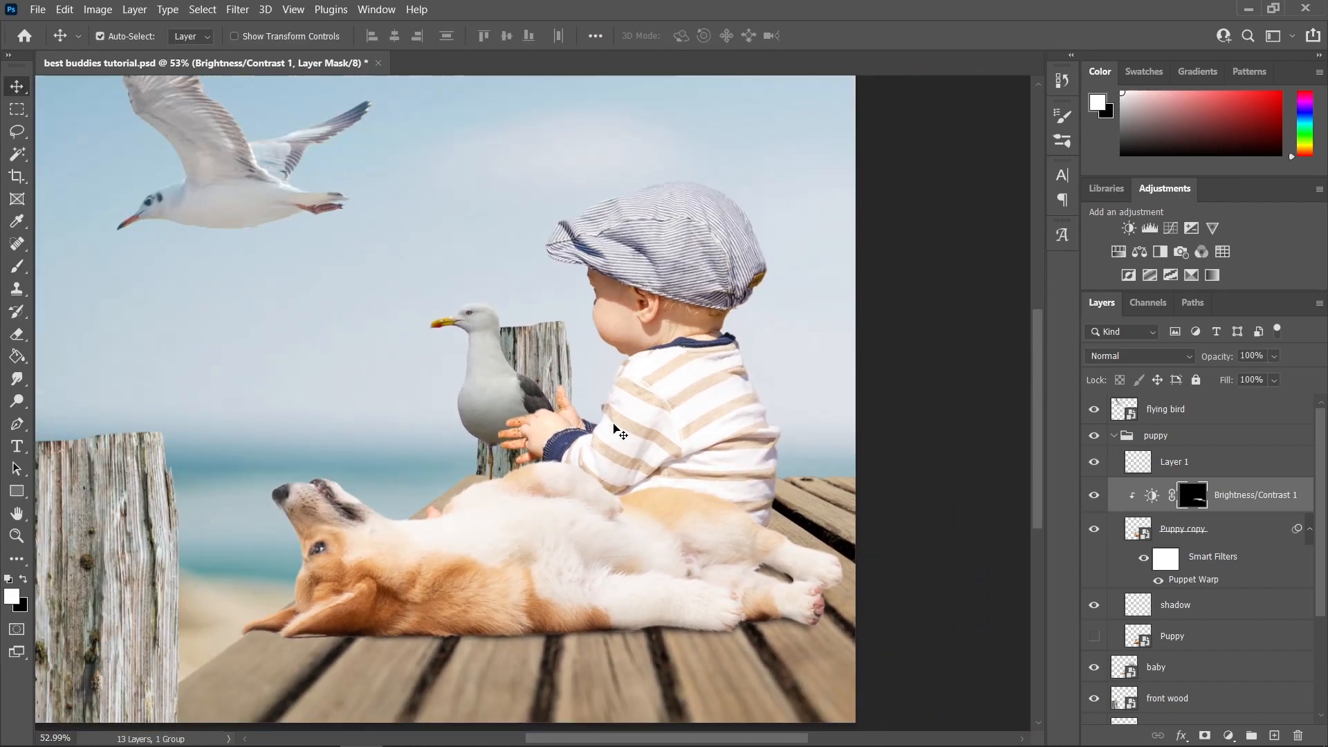
Step: Examine the puppy's lighting and shading against the baby and the wooden deck, both close up and in the whole composite
left_click_drag(626, 537, 632, 546)
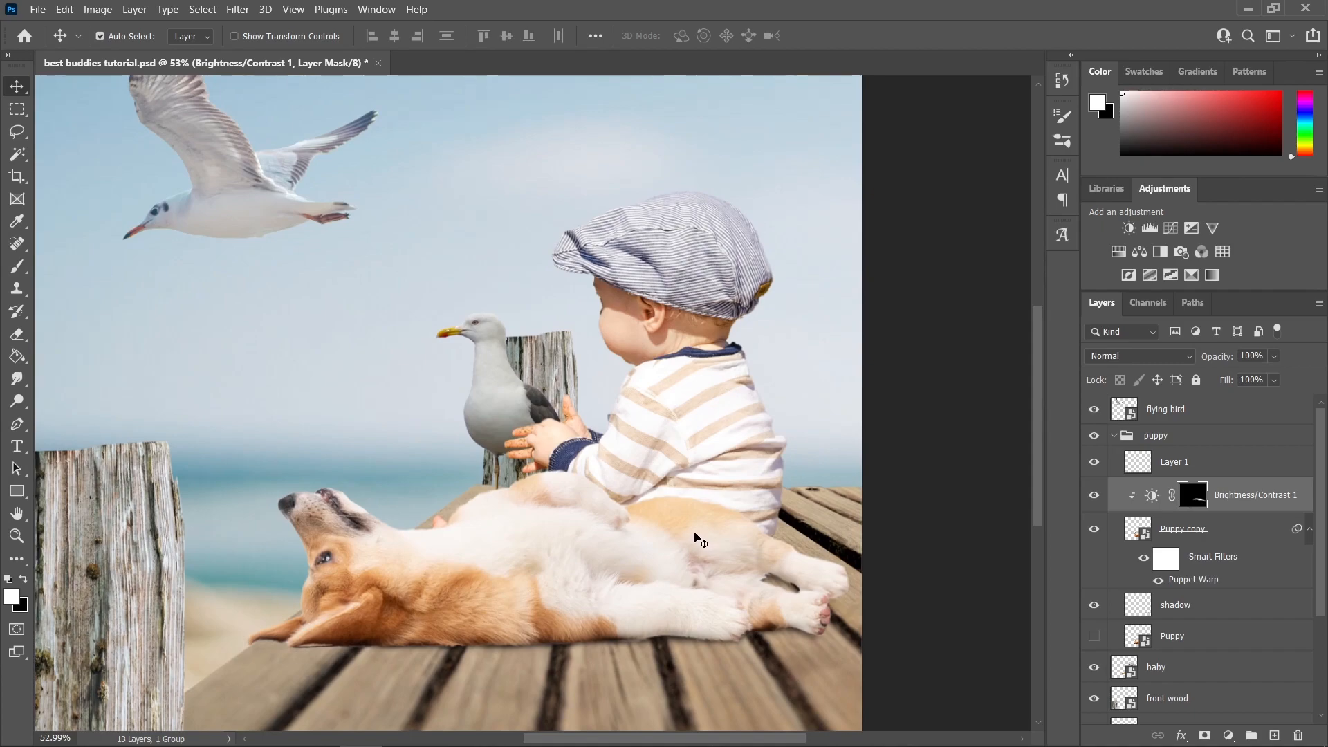
left_click_drag(720, 529, 793, 537)
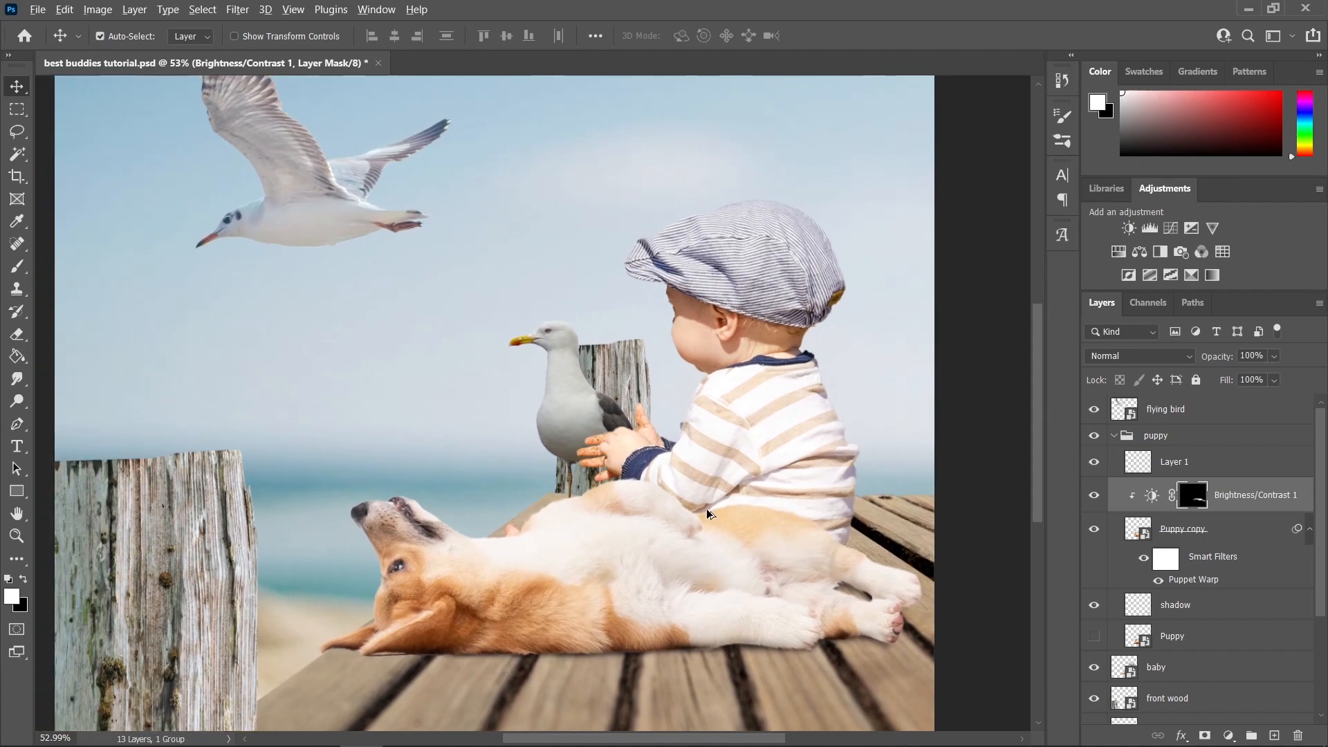
scroll(707, 513, "down", 1)
scroll(718, 512, "up", 2)
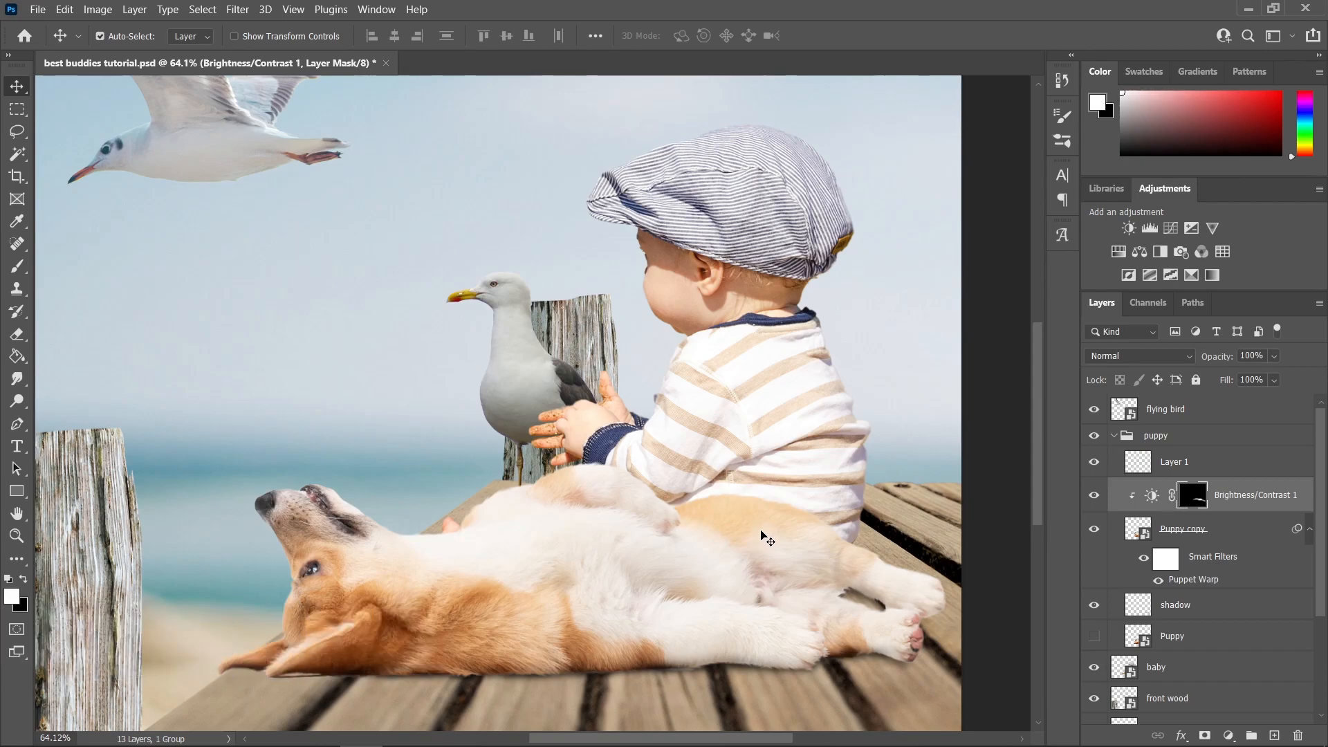
scroll(768, 536, "up", 3)
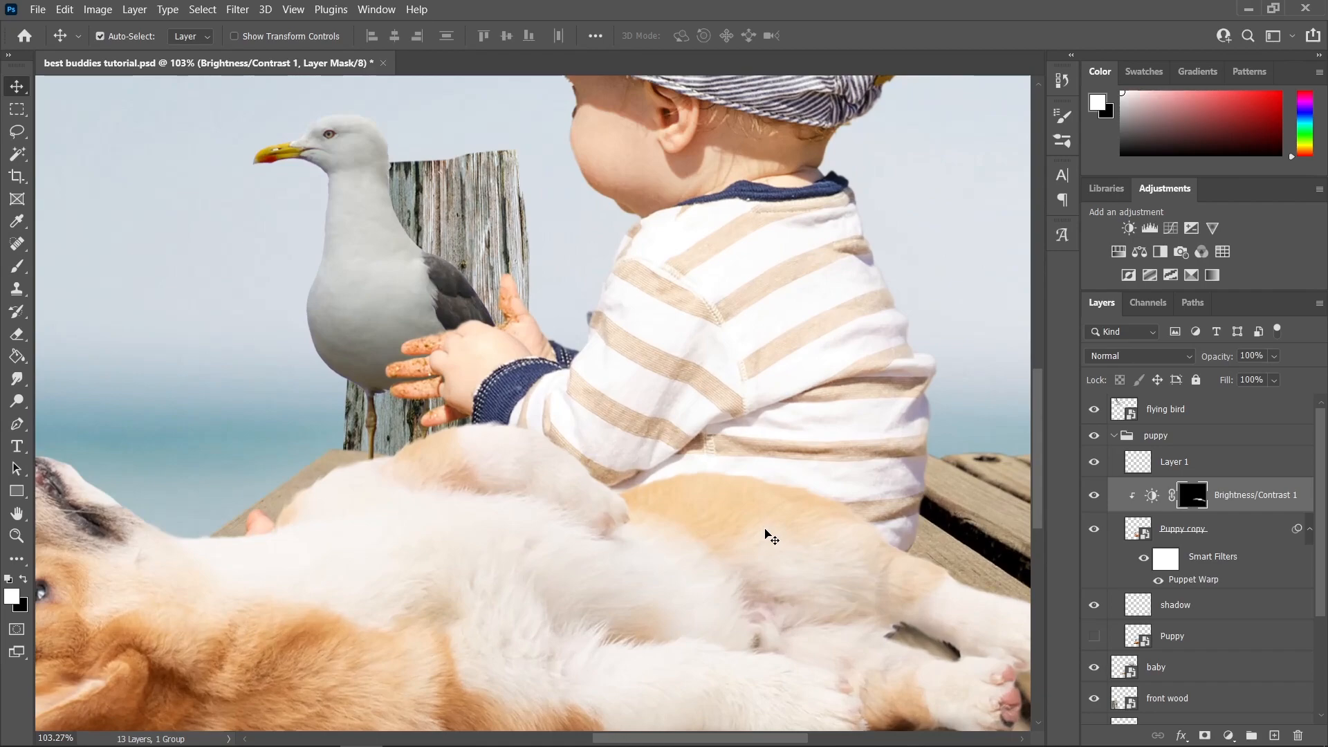
scroll(892, 484, "down", 3)
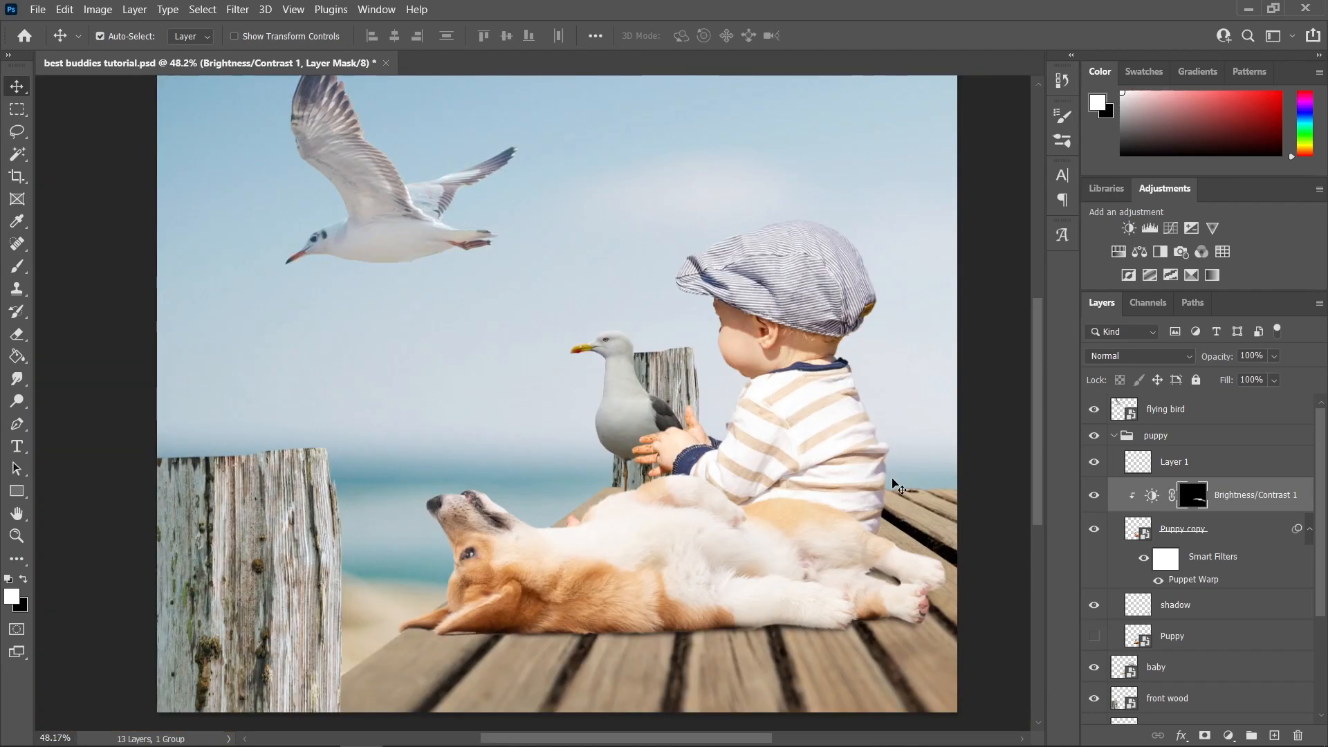
scroll(813, 520, "up", 3)
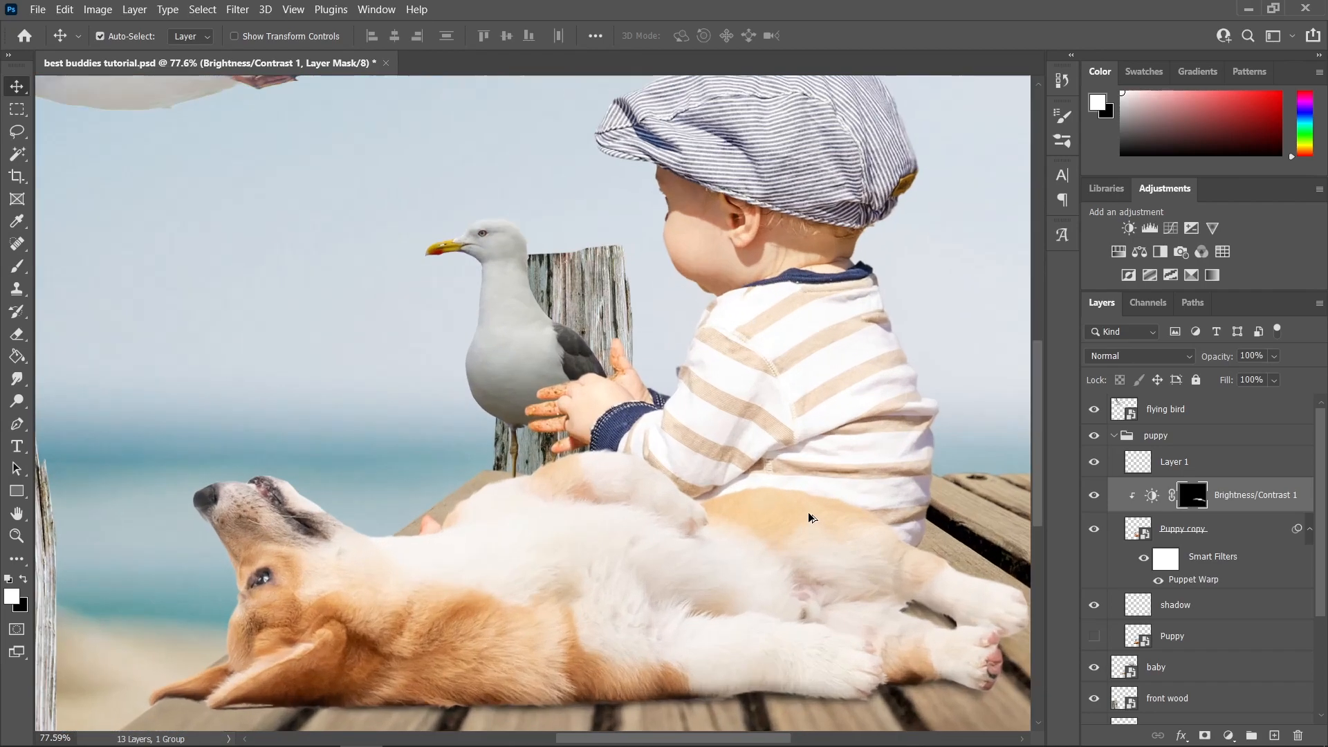
scroll(810, 520, "down", 4)
scroll(845, 545, "up", 1)
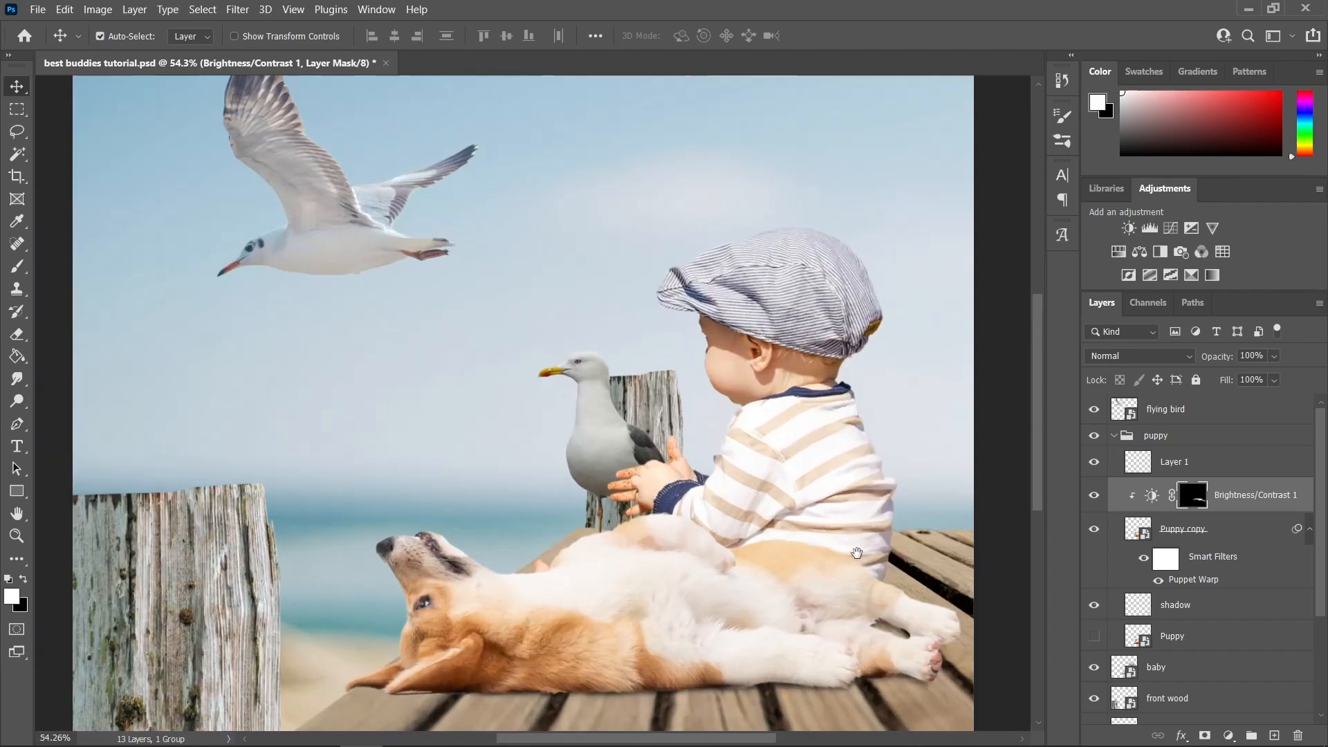
left_click_drag(858, 549, 848, 472)
scroll(818, 486, "down", 1)
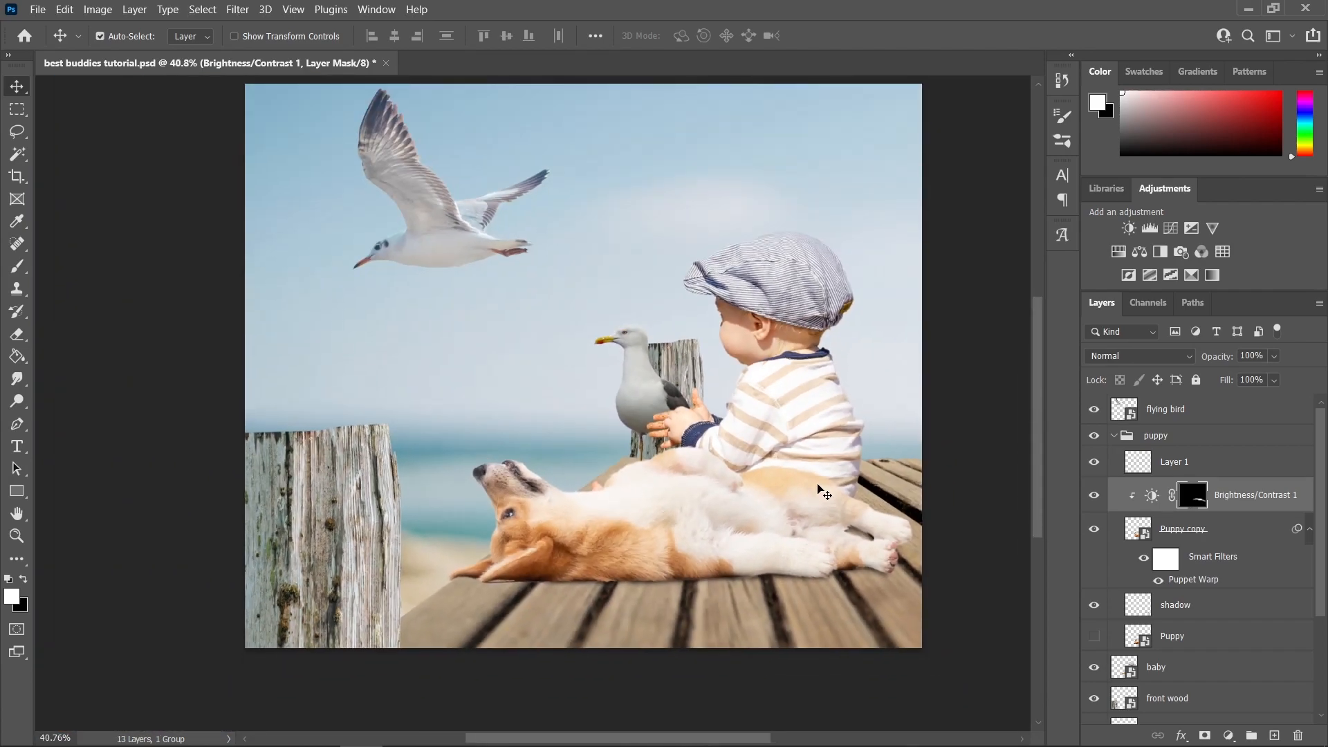
scroll(822, 495, "up", 2)
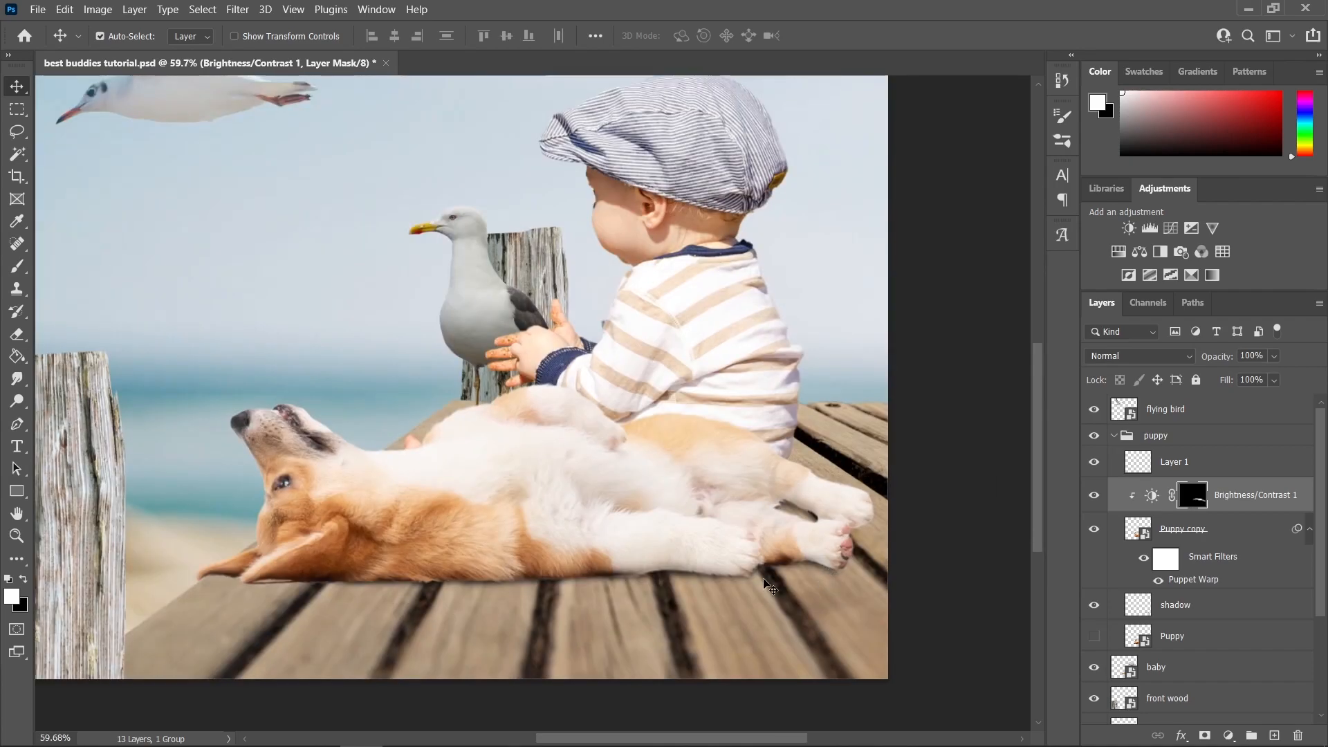
scroll(837, 512, "down", 1)
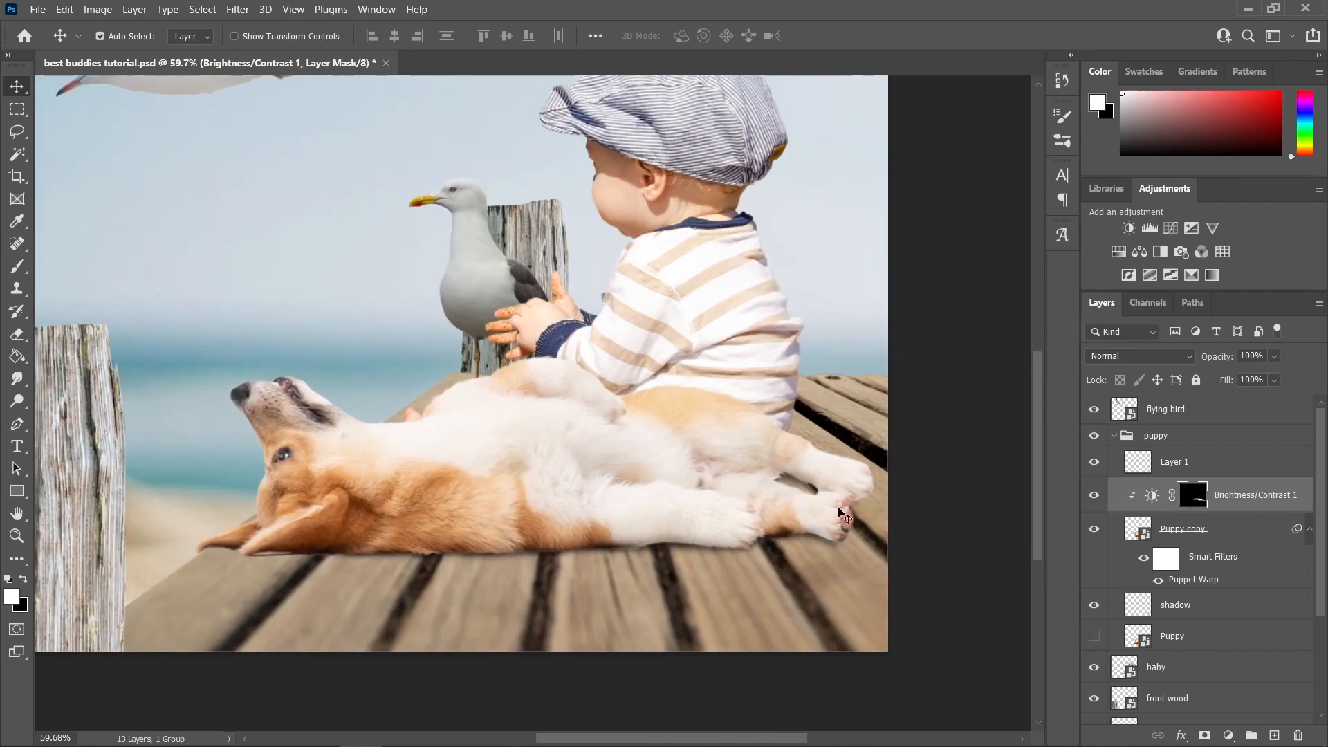
Step: Add a Brightness/Contrast adjustment layer above the wooden bridge layer and clip it to that layer
left_click(866, 422)
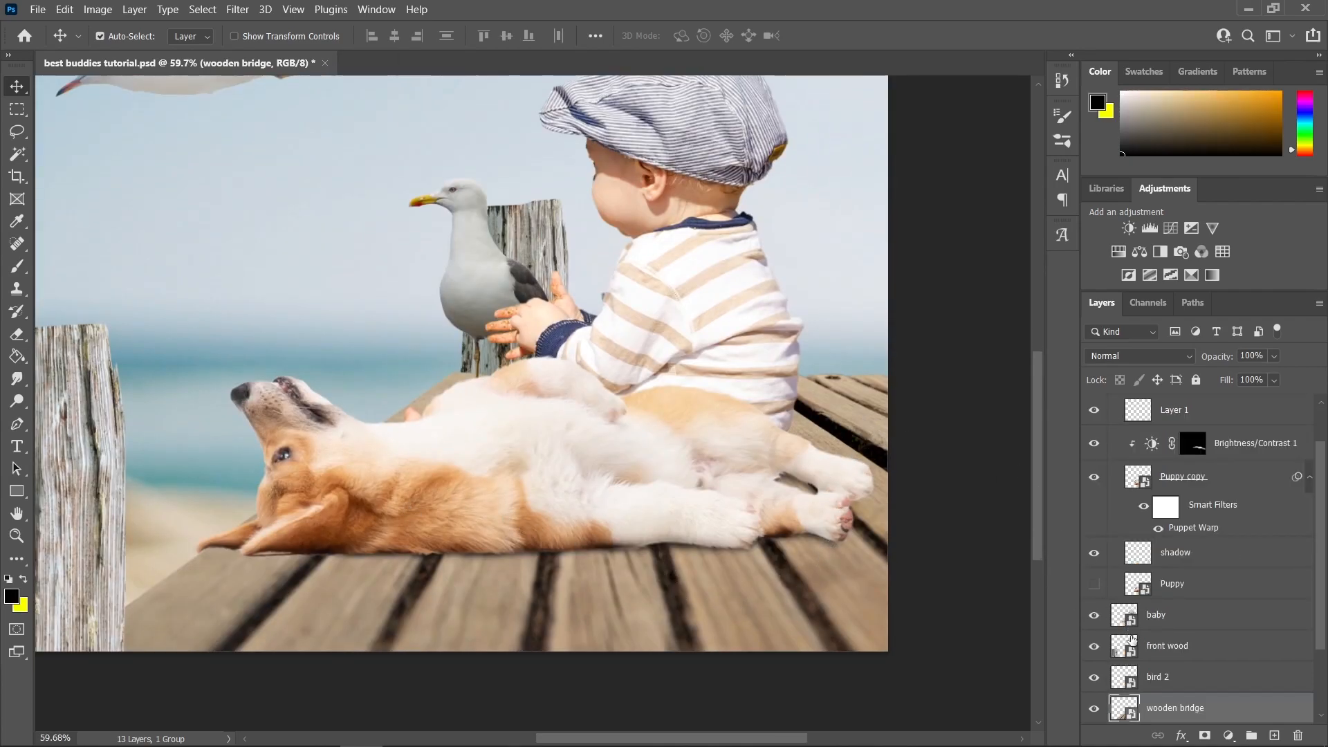
left_click(1229, 736)
left_click(1270, 489)
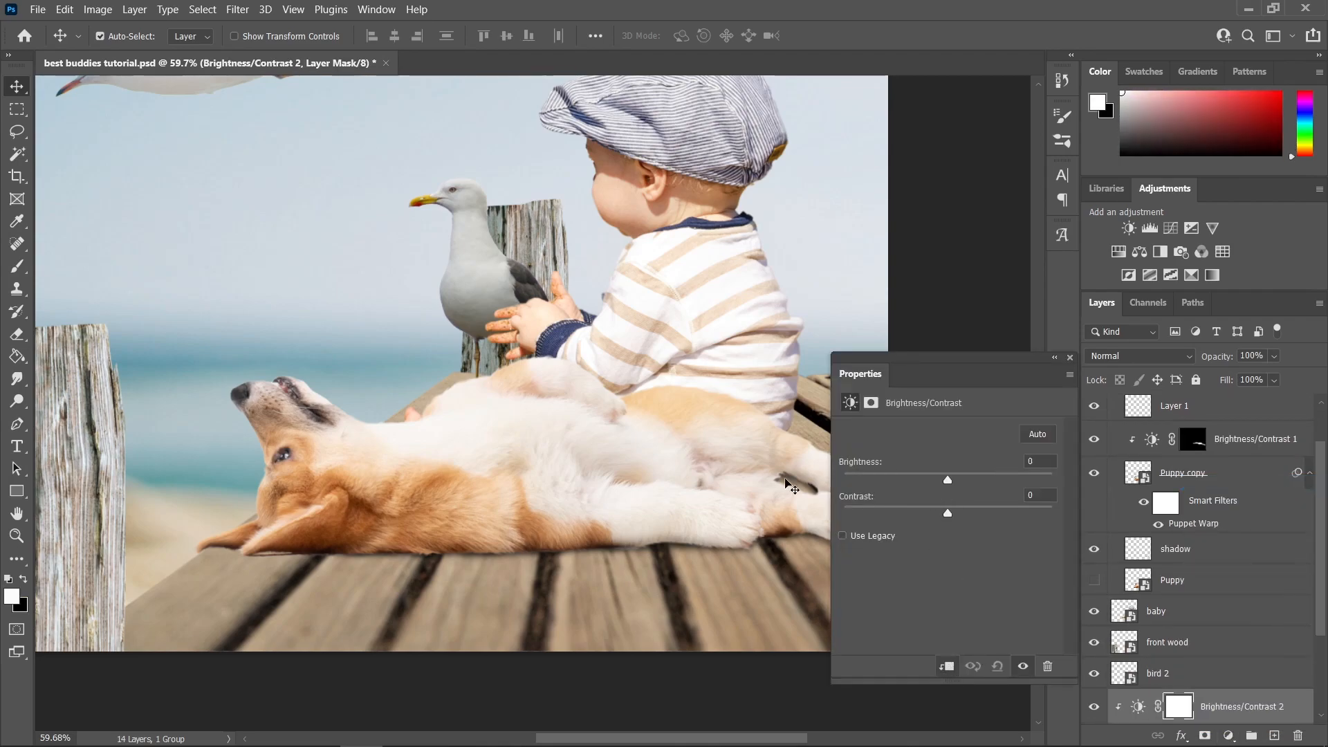
Step: Set the brightness of the wooden bridge's Brightness/Contrast adjustment to 23
scroll(816, 487, "right", 3)
left_click_drag(948, 479, 963, 484)
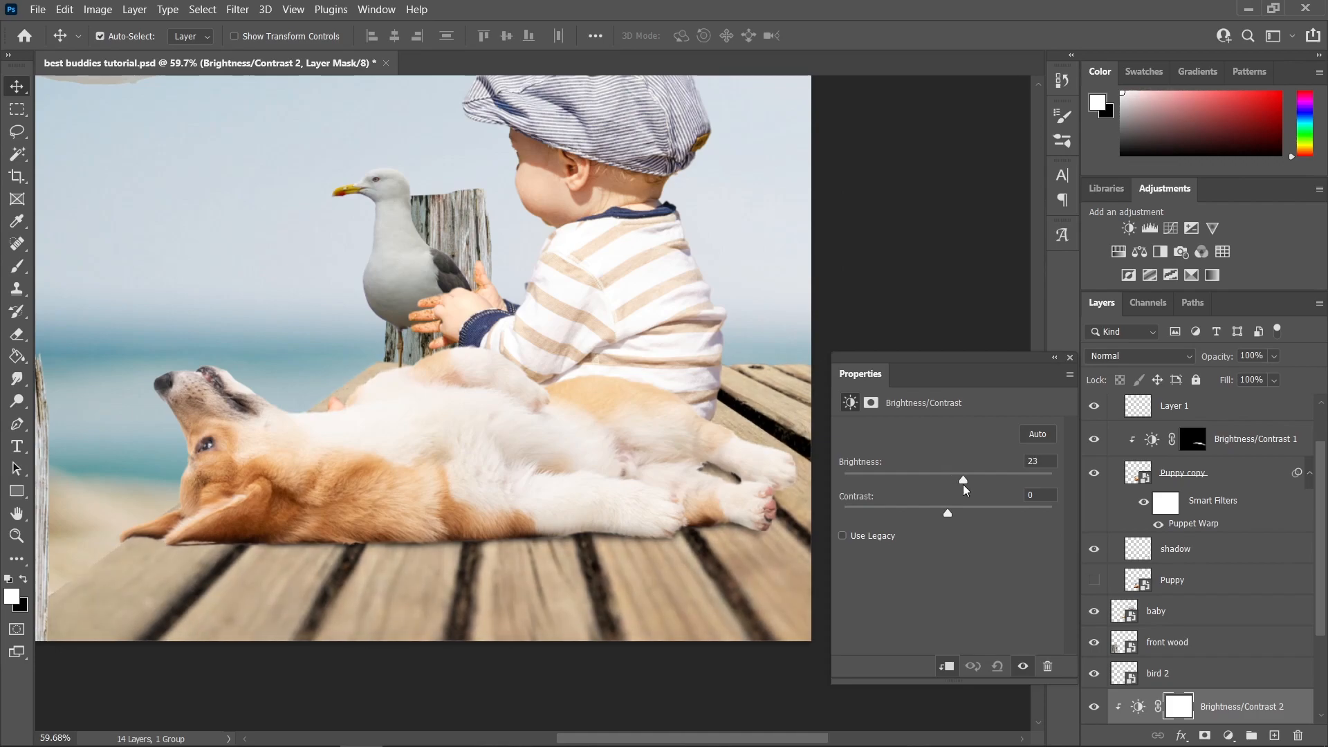
scroll(676, 506, "down", 7)
scroll(676, 506, "up", 3)
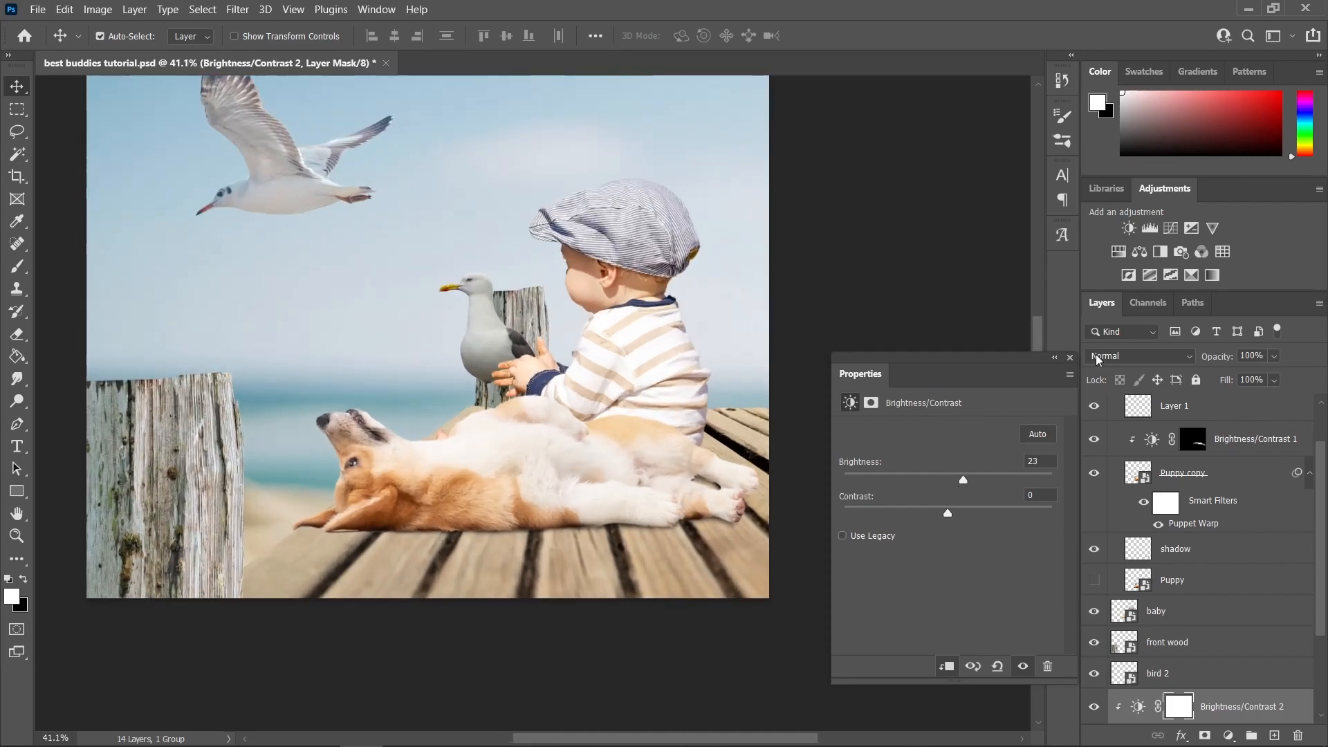
left_click(1070, 358)
Step: Add a Brightness/Contrast adjustment layer above the bird 2 layer and clip it to that layer
scroll(670, 374, "up", 5)
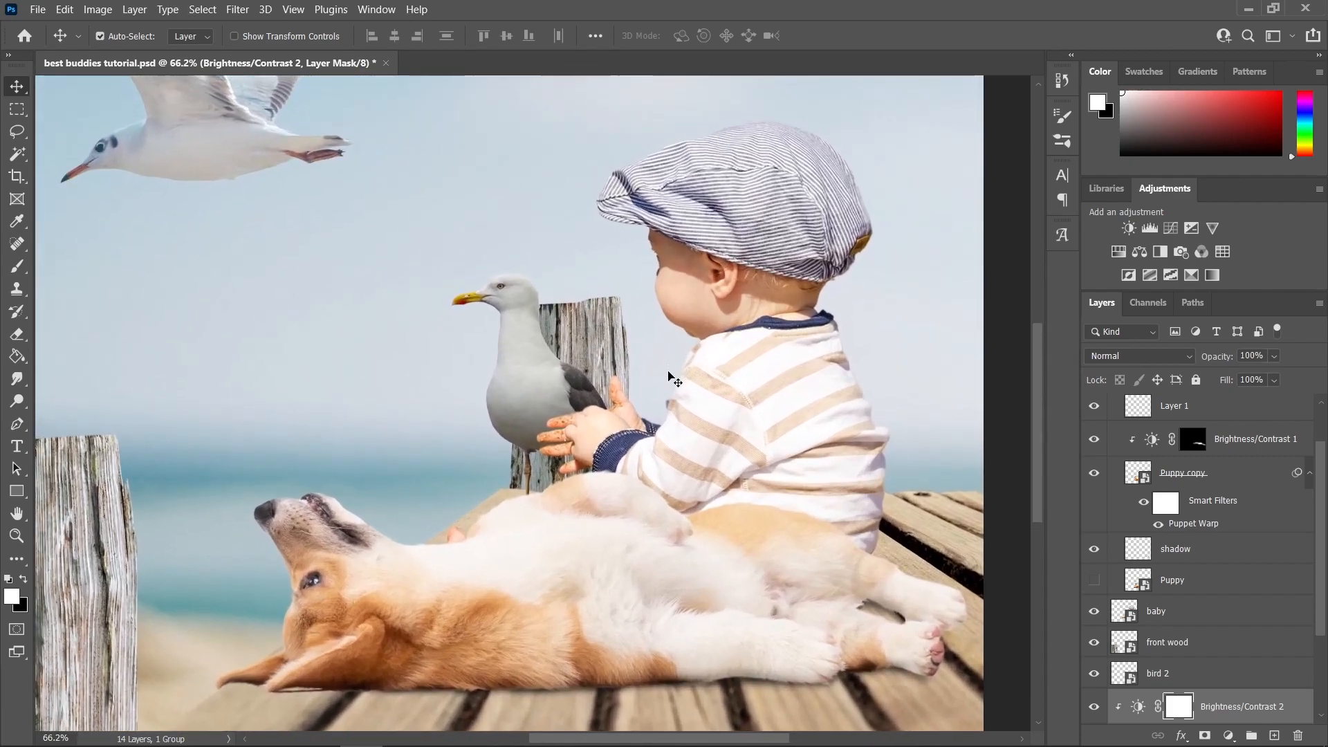
scroll(671, 377, "down", 3)
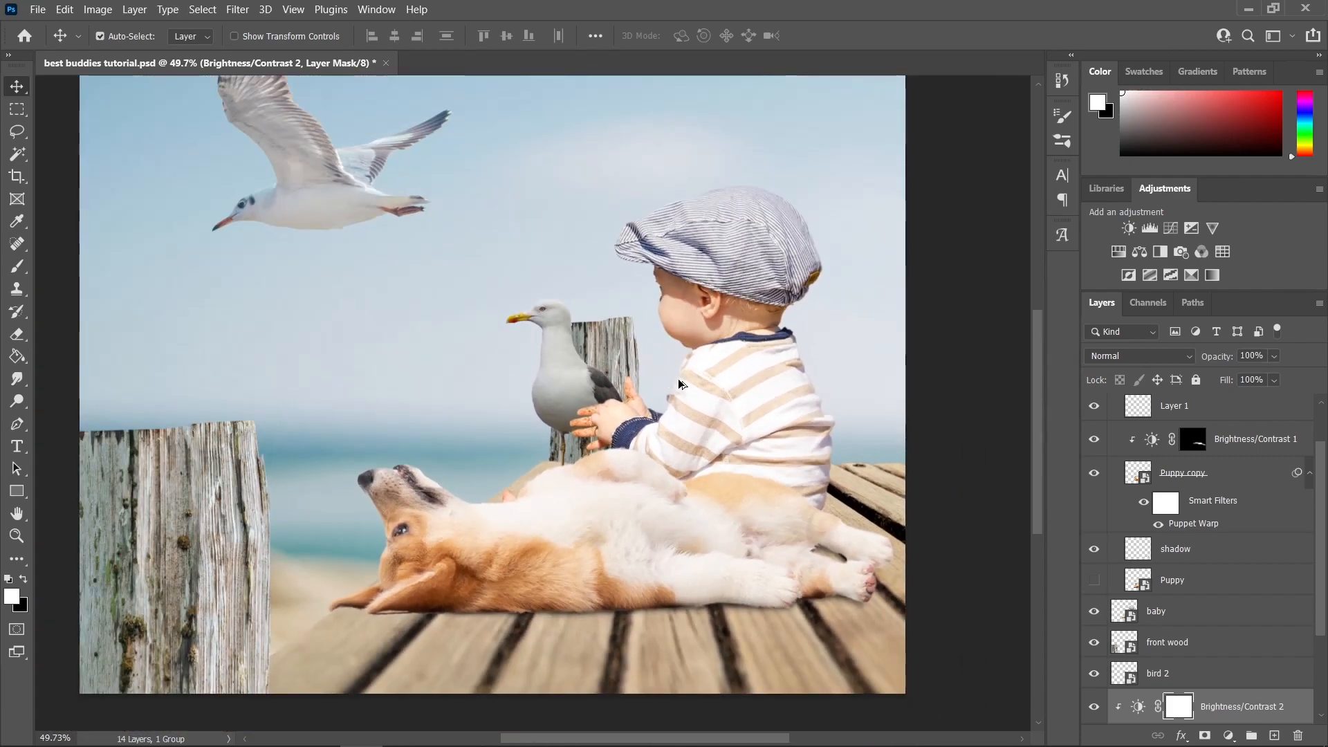
left_click(566, 382)
scroll(1238, 623, "down", 3)
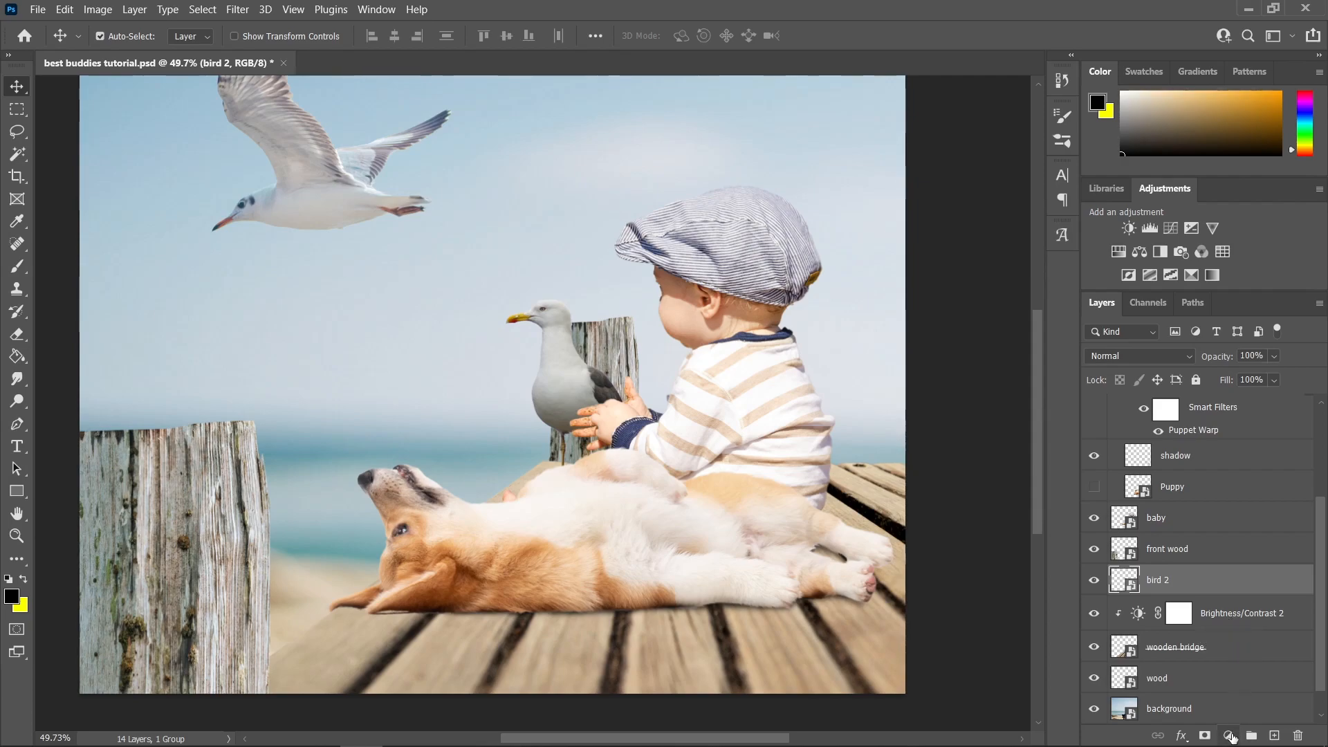
left_click(1231, 740)
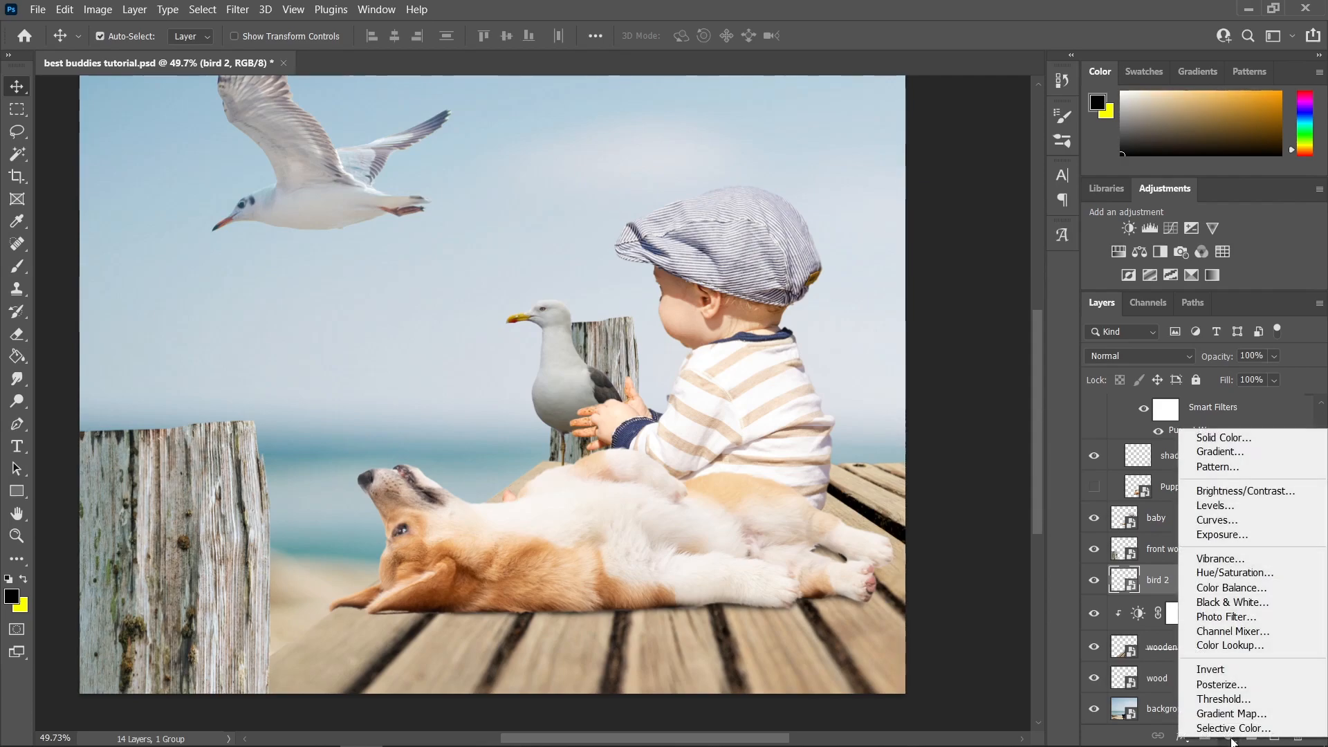
left_click(1242, 489)
left_click(948, 667)
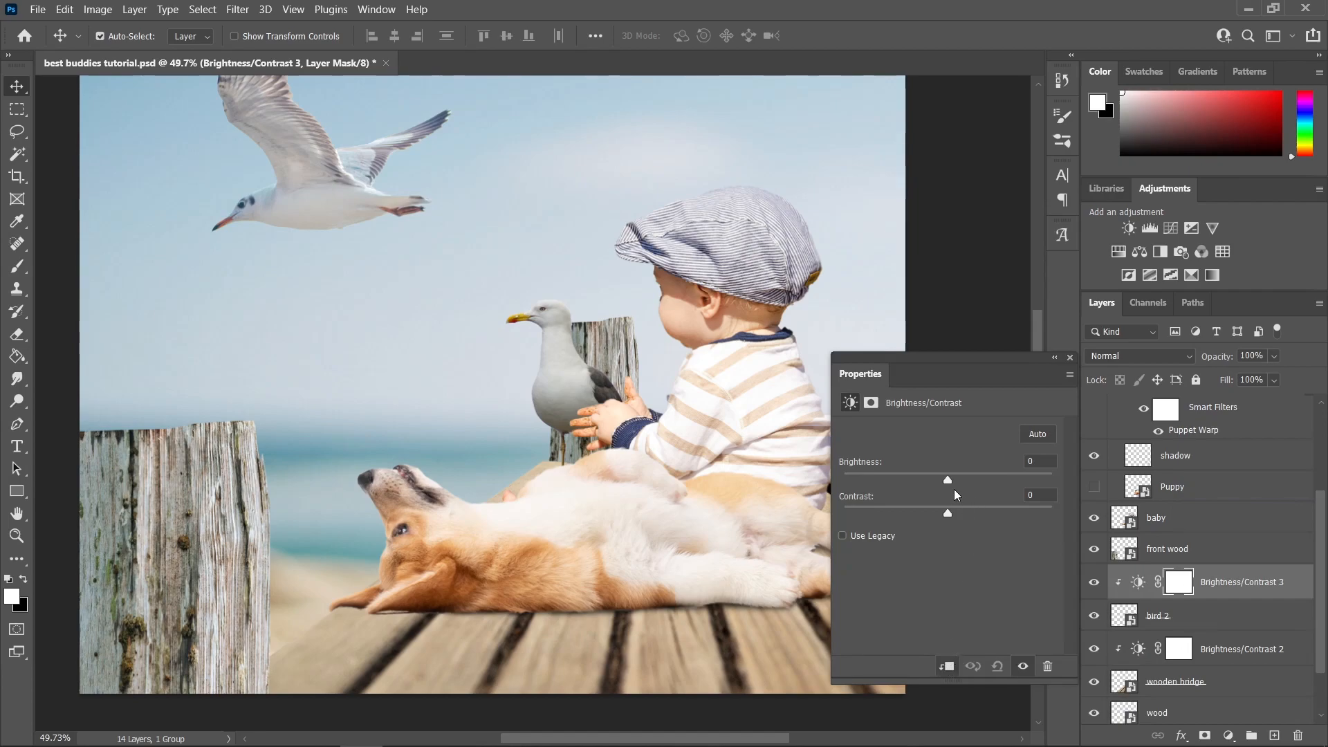
Step: Set the brightness of the standing seagull's Brightness/Contrast adjustment to 53
left_click_drag(949, 479, 971, 485)
scroll(662, 539, "down", 3)
scroll(663, 539, "up", 3)
left_click_drag(976, 483, 985, 481)
scroll(685, 545, "down", 3)
scroll(683, 550, "up", 2)
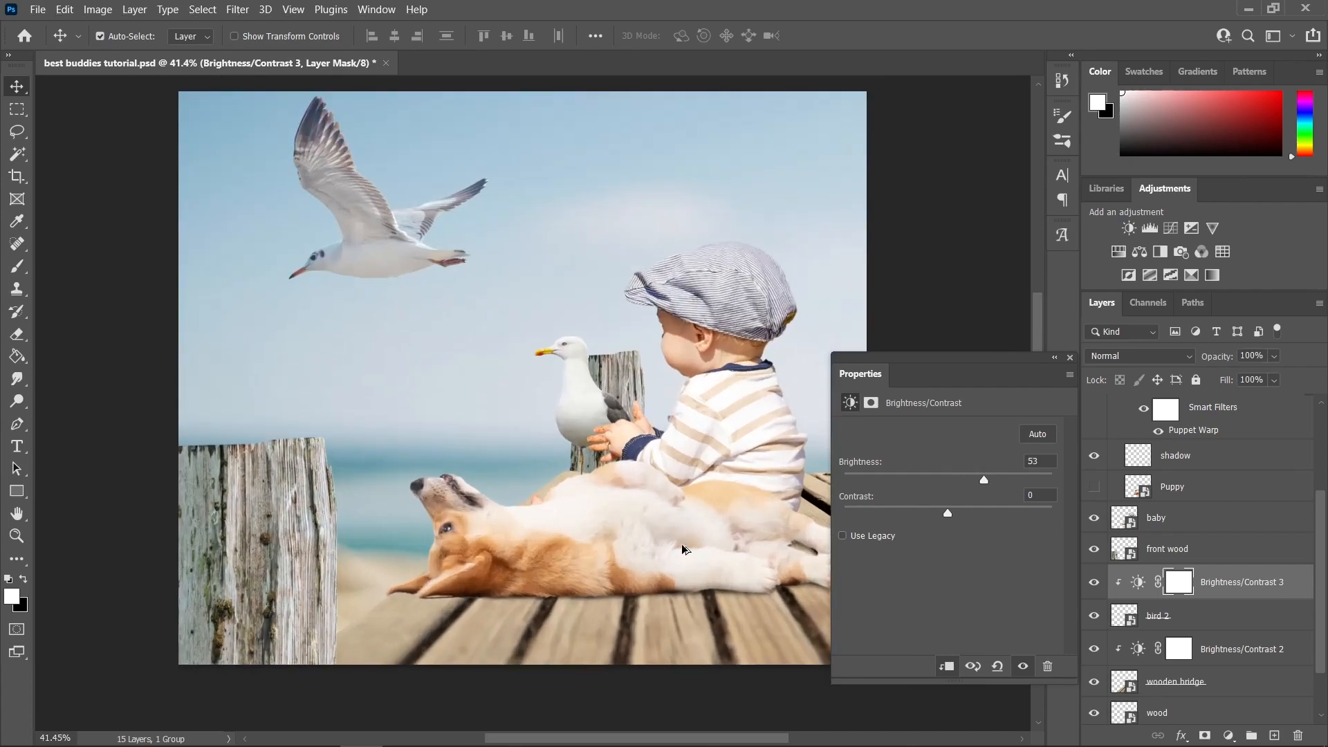
left_click(1071, 359)
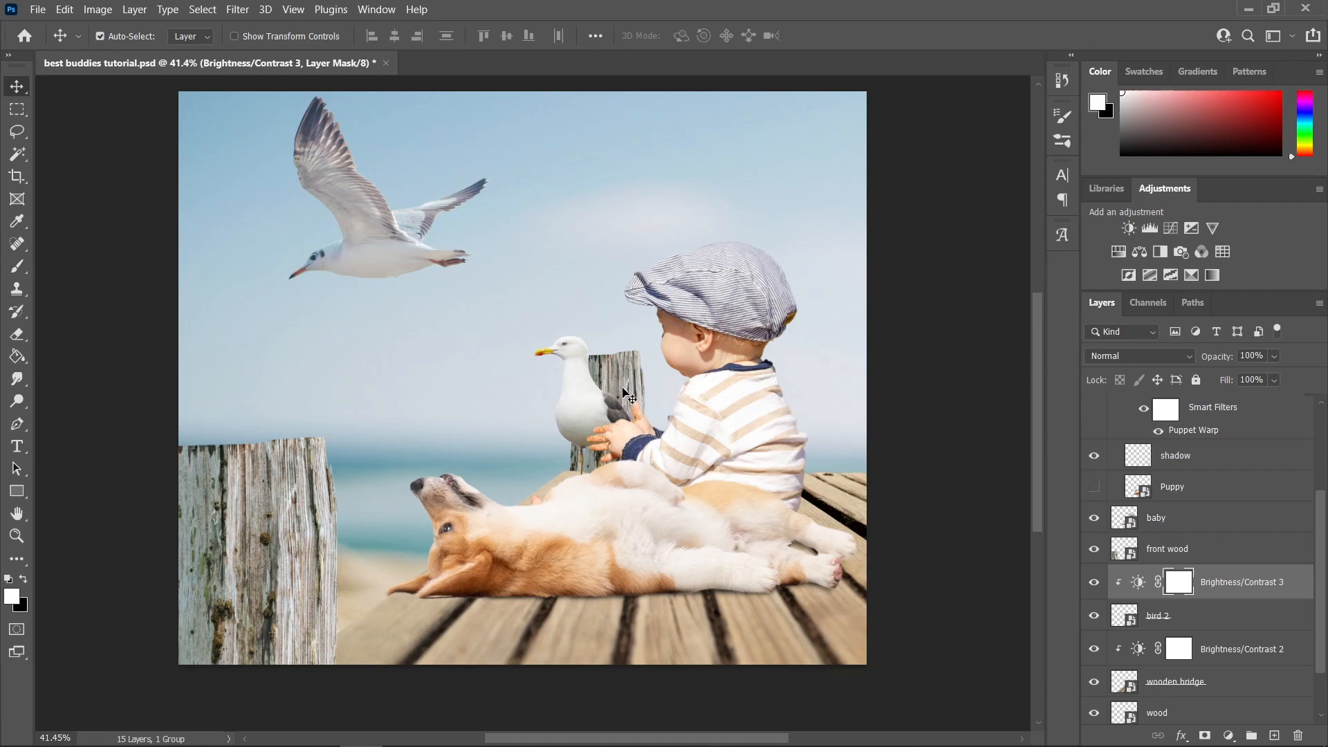
Step: Add a Brightness/Contrast adjustment layer above the flying bird layer and clip it to that layer
left_click(383, 241)
left_click(1229, 736)
left_click(1236, 497)
left_click(947, 666)
Step: Set the brightness of the flying bird's Brightness/Contrast adjustment to 11 and check the whole composite
left_click_drag(945, 480, 957, 482)
scroll(641, 526, "down", 4)
scroll(641, 525, "up", 3)
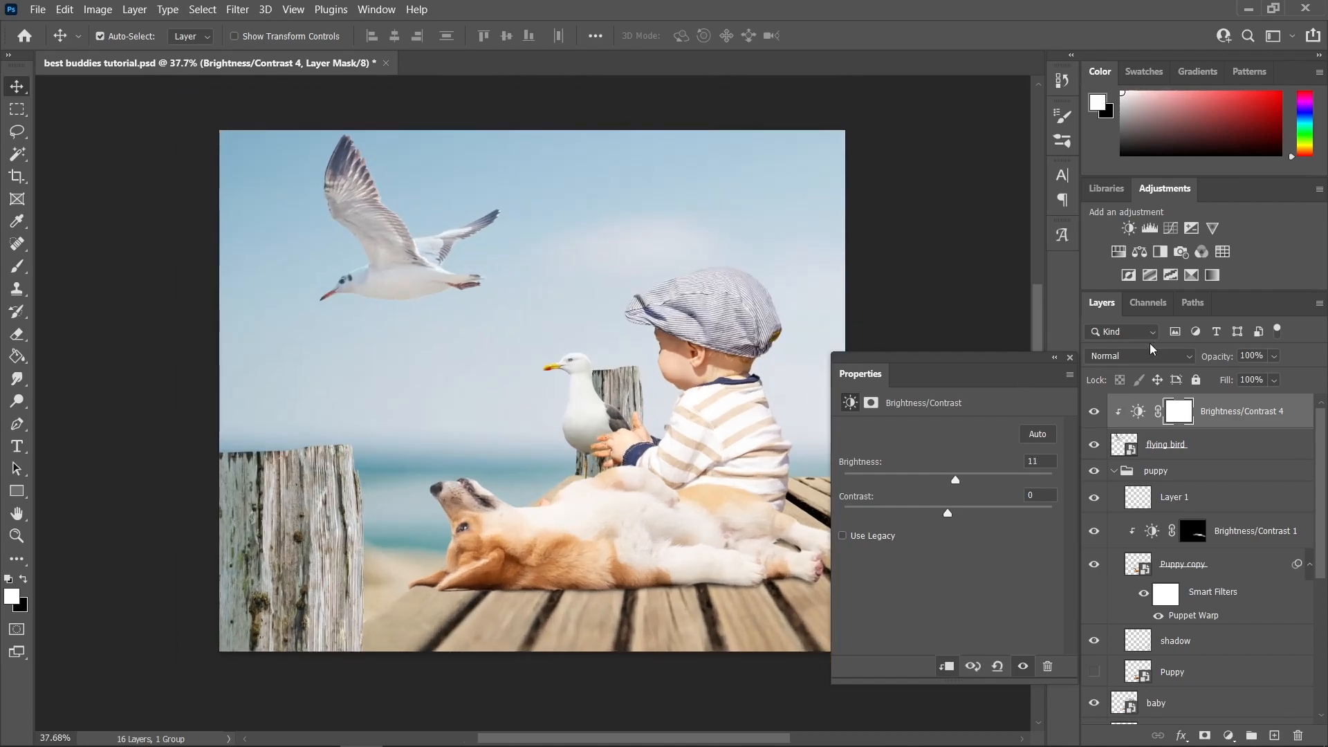
left_click(1071, 358)
left_click_drag(579, 498, 526, 470)
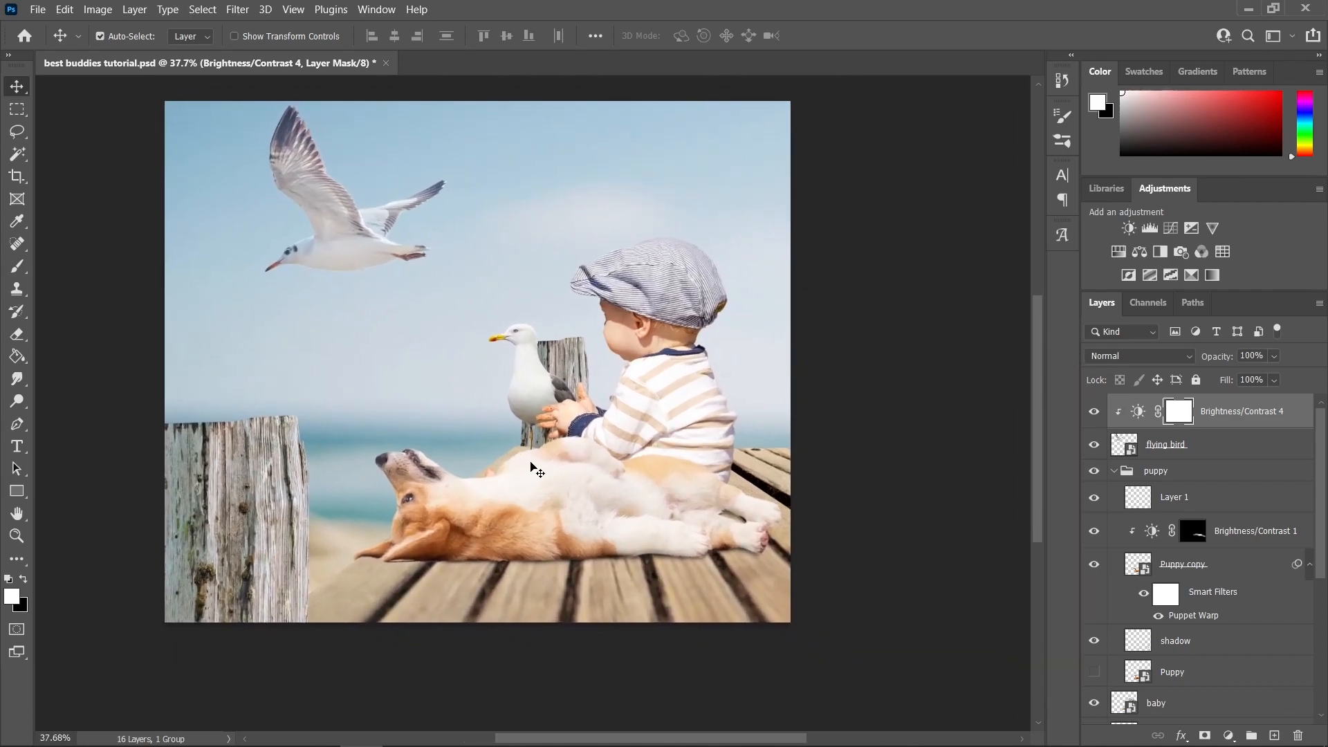
scroll(526, 472, "up", 1)
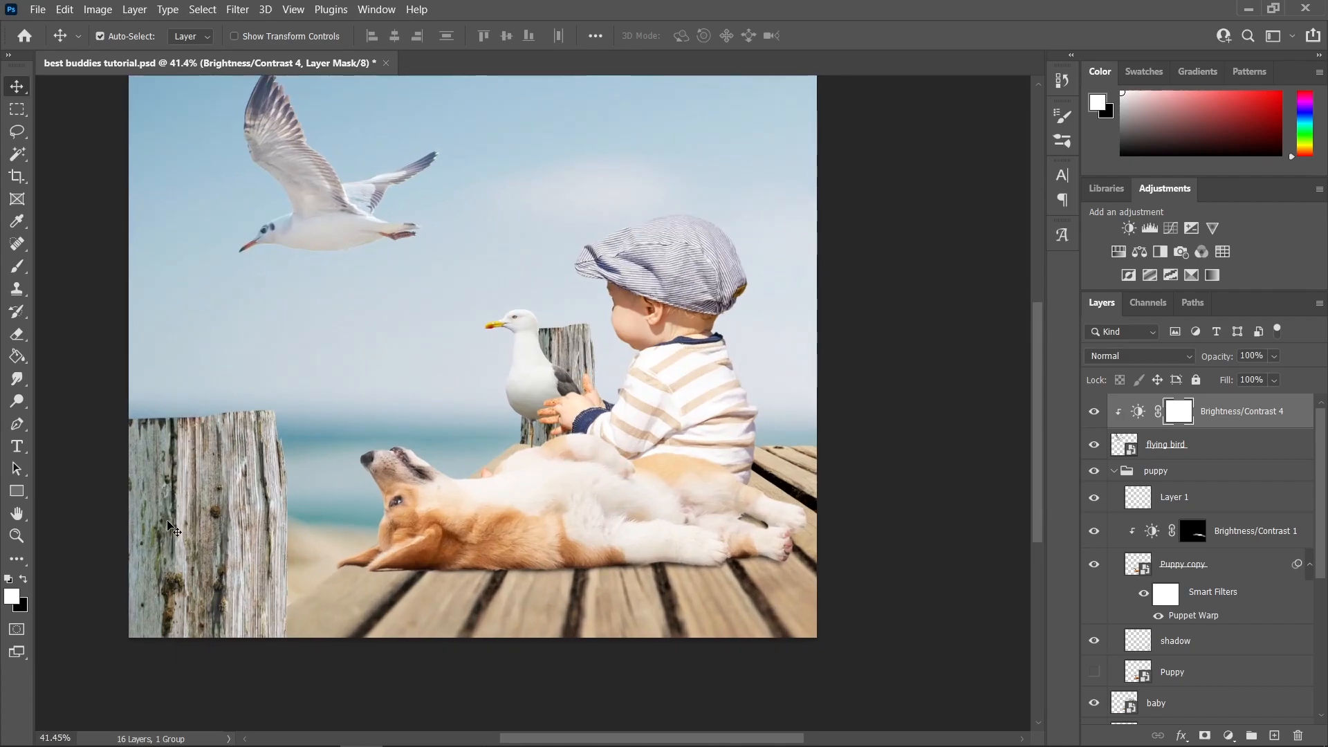
Step: Put the wood layer of the rear post into its own layer group and name the group "wood"
left_click(580, 356)
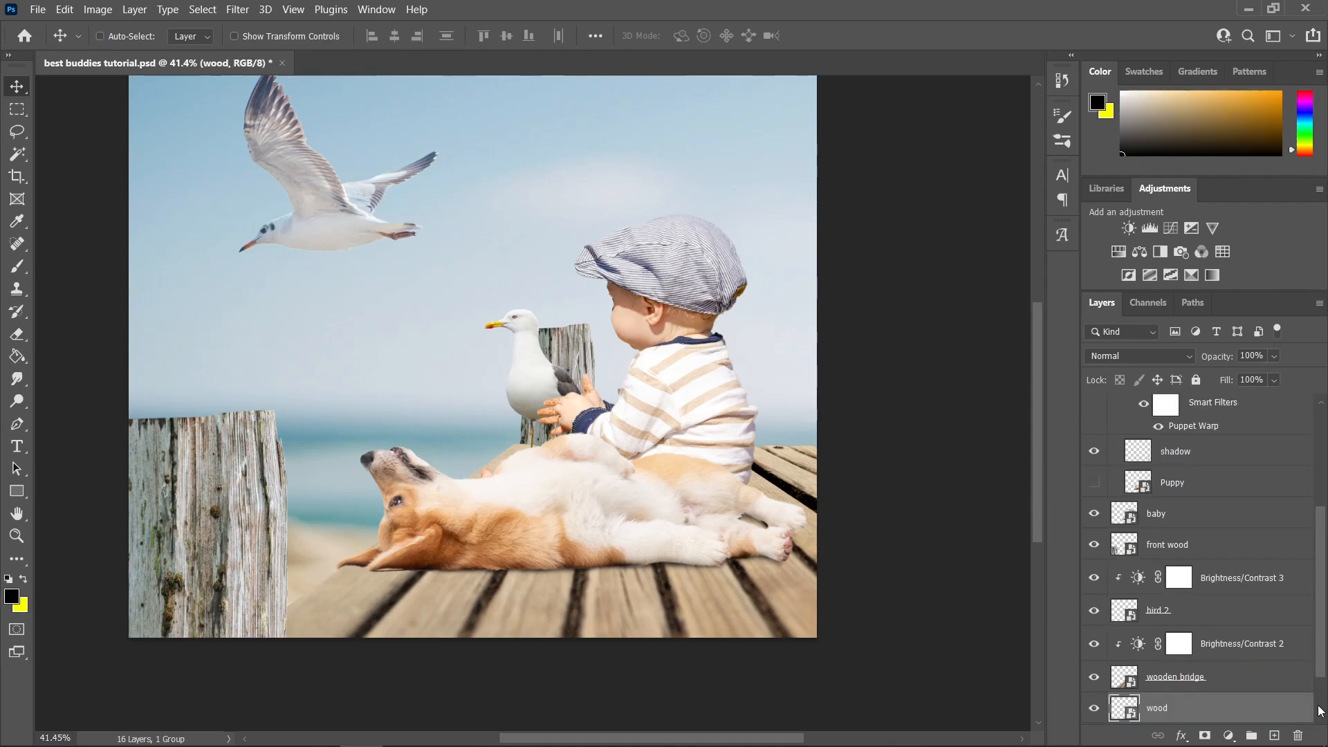
key("ctrl+g")
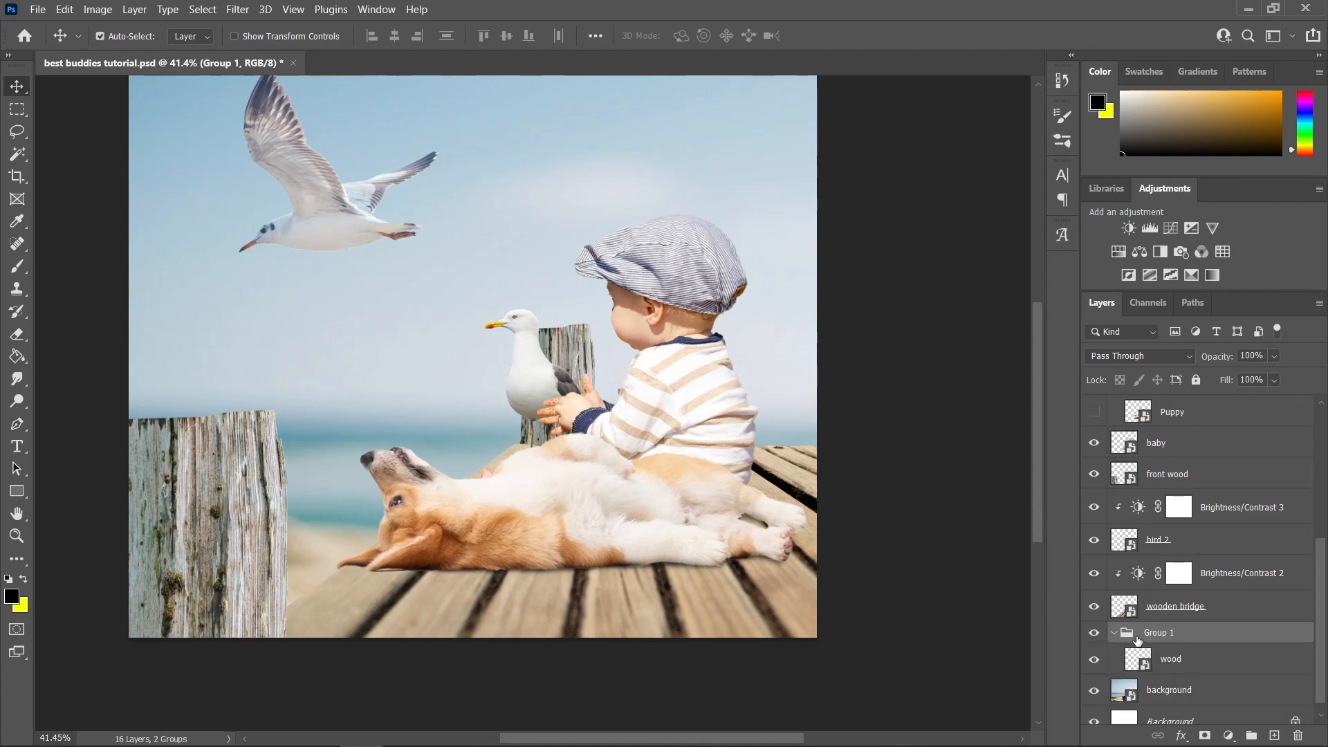
scroll(626, 314, "up", 2)
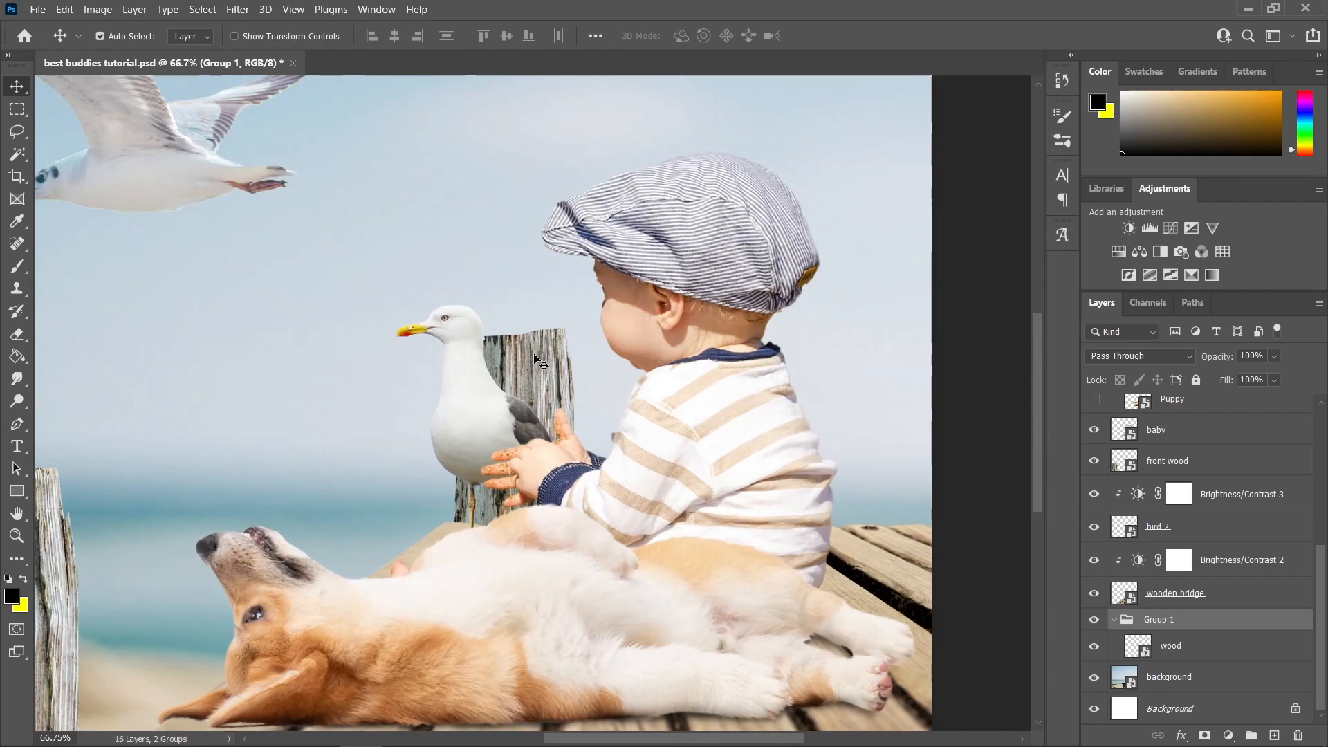
double_click(1163, 619)
type("wood")
key("Return")
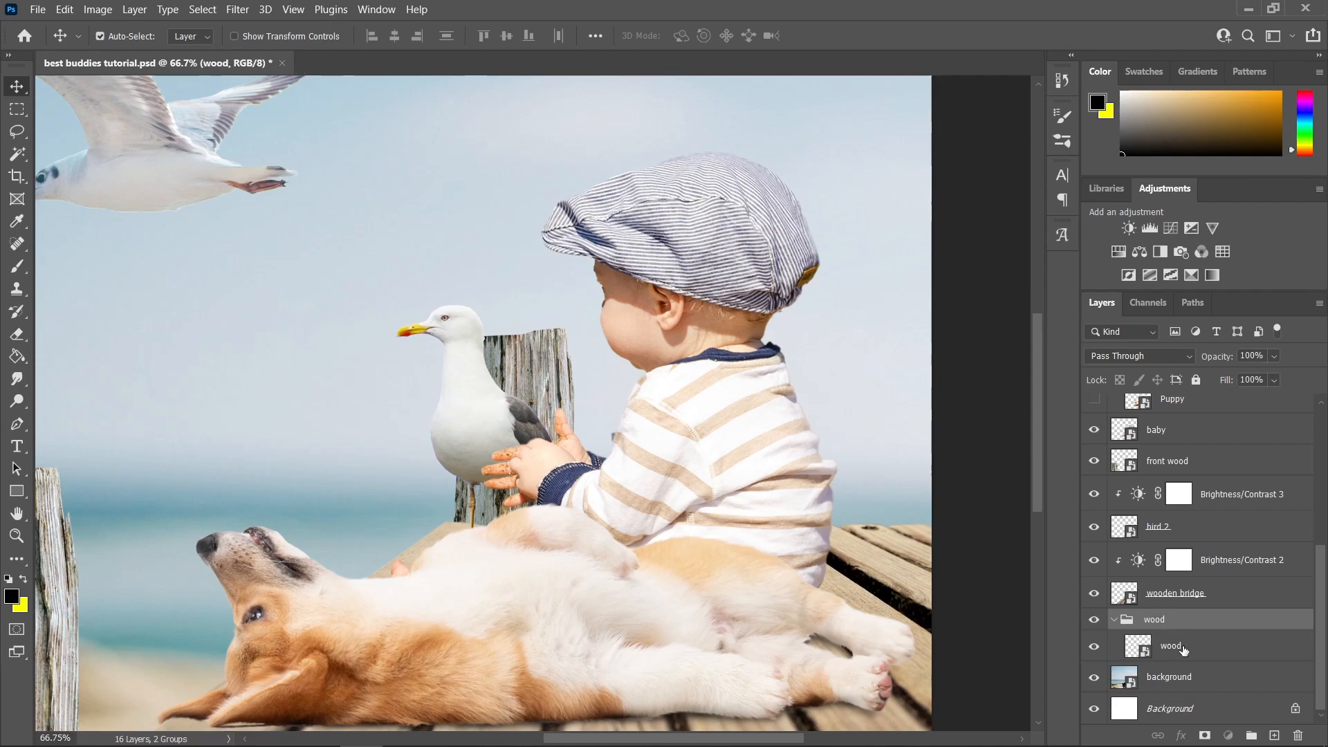
Step: Add a Color Balance adjustment layer above the wood layer inside the group and clip it to that layer
left_click(1183, 650)
left_click(1230, 735)
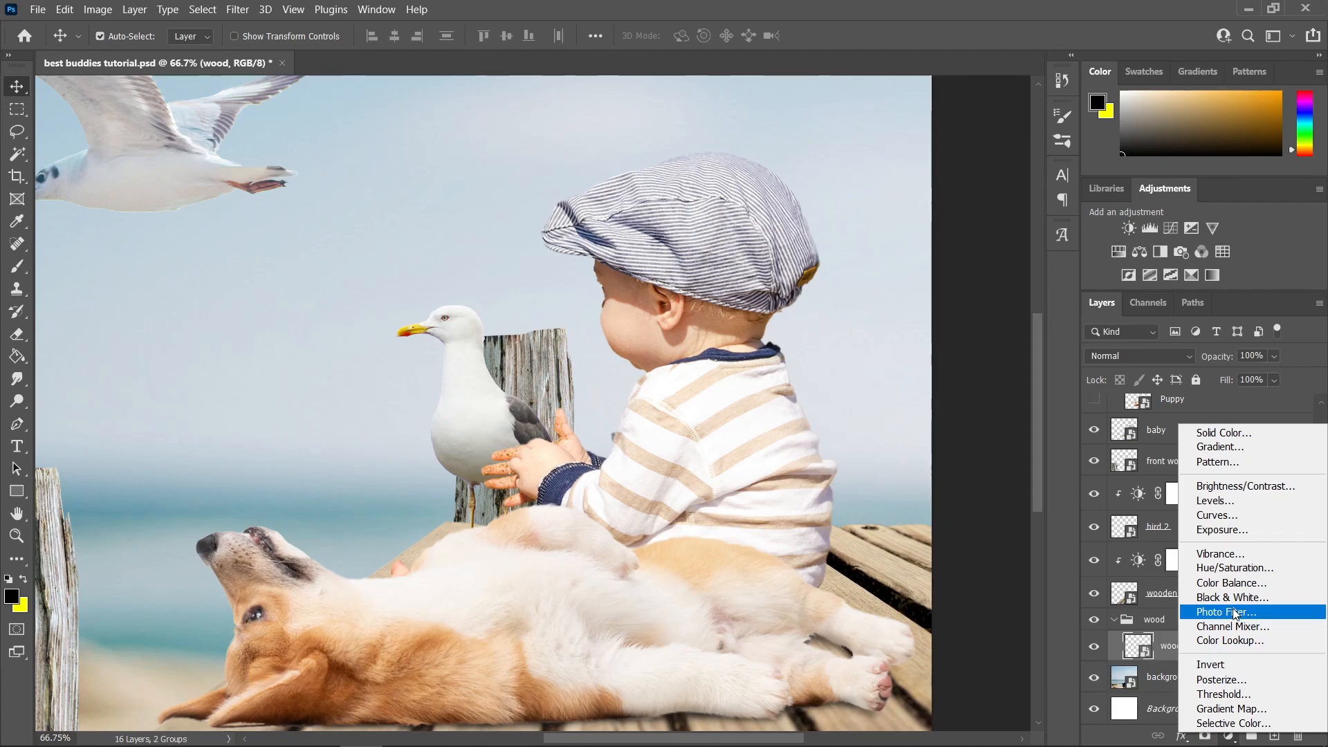
left_click(1231, 583)
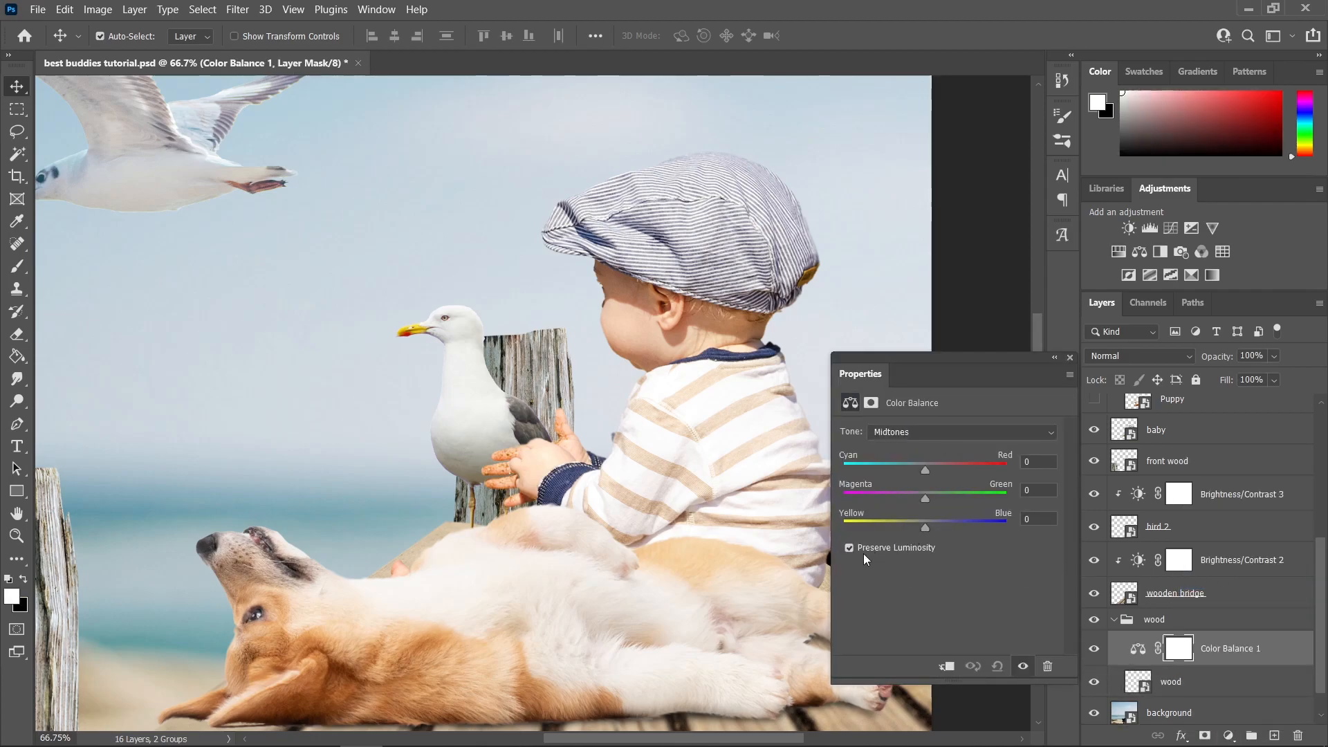
scroll(789, 538, "down", 3)
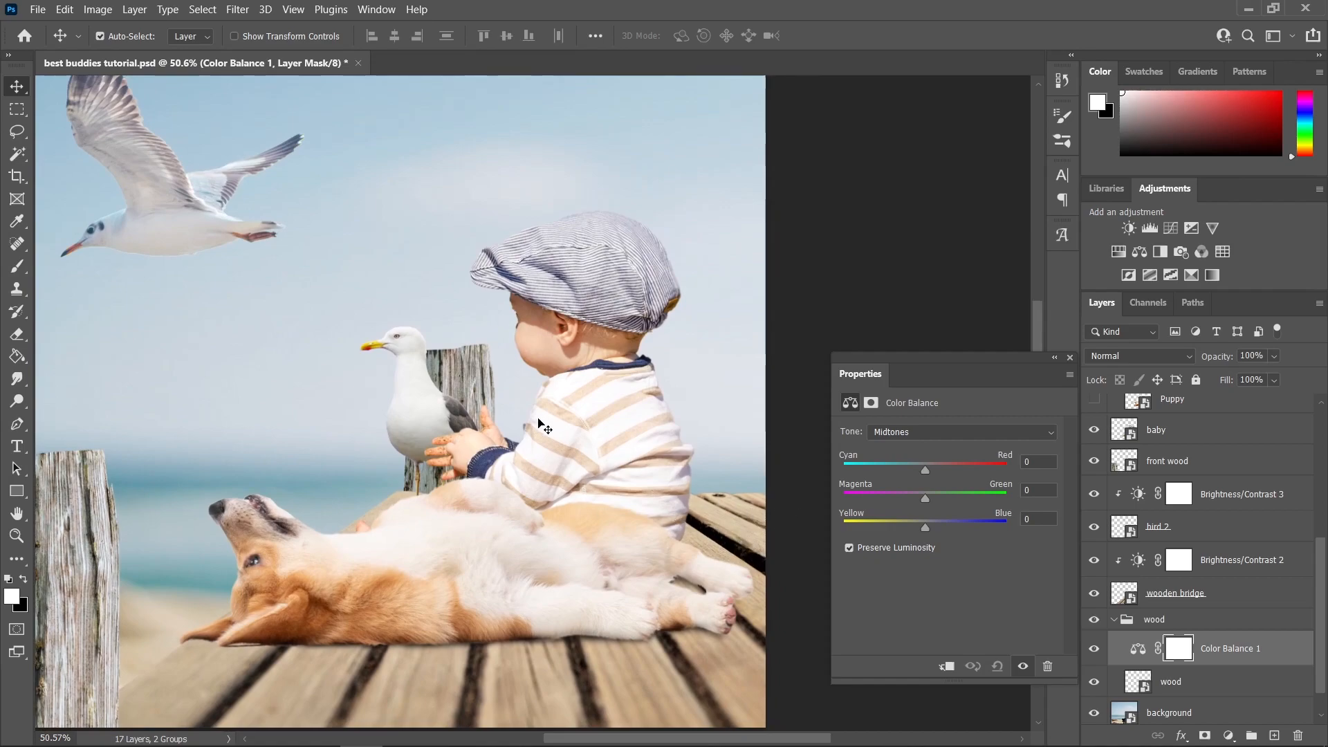
scroll(541, 424, "up", 3)
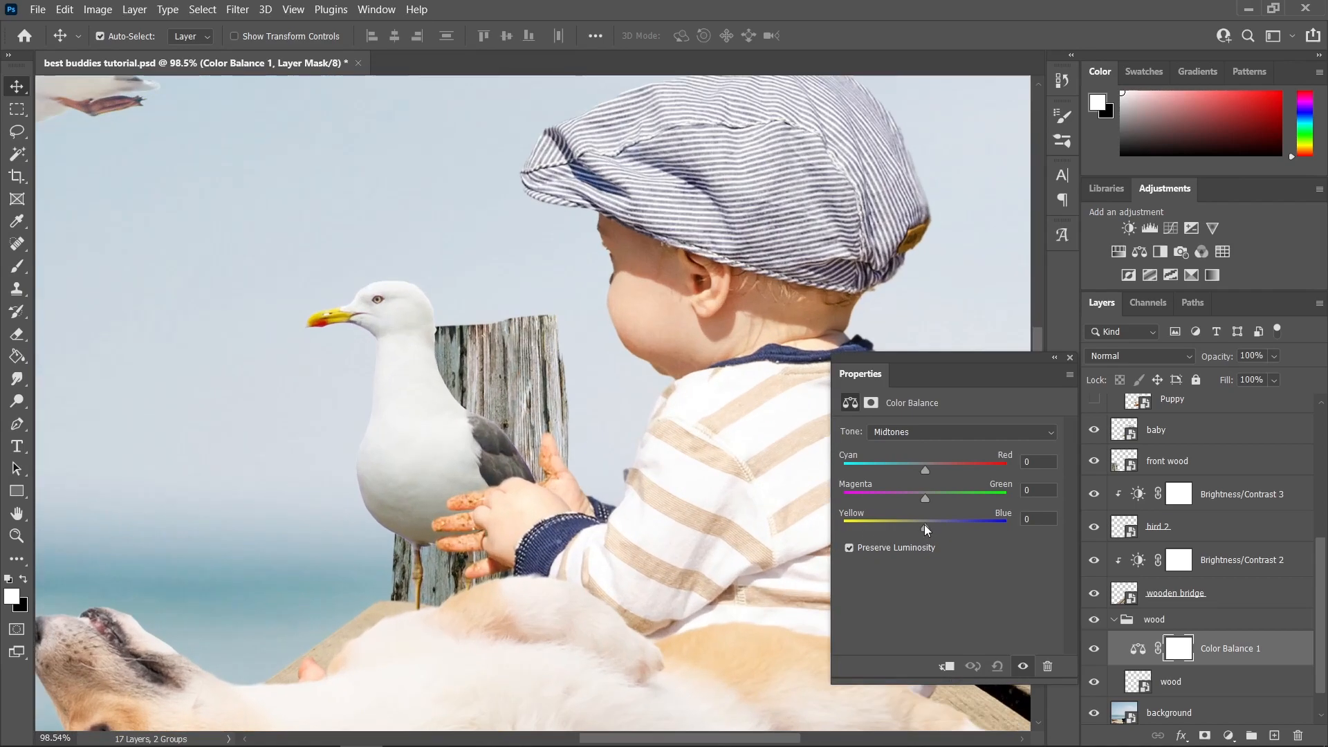
left_click(948, 666)
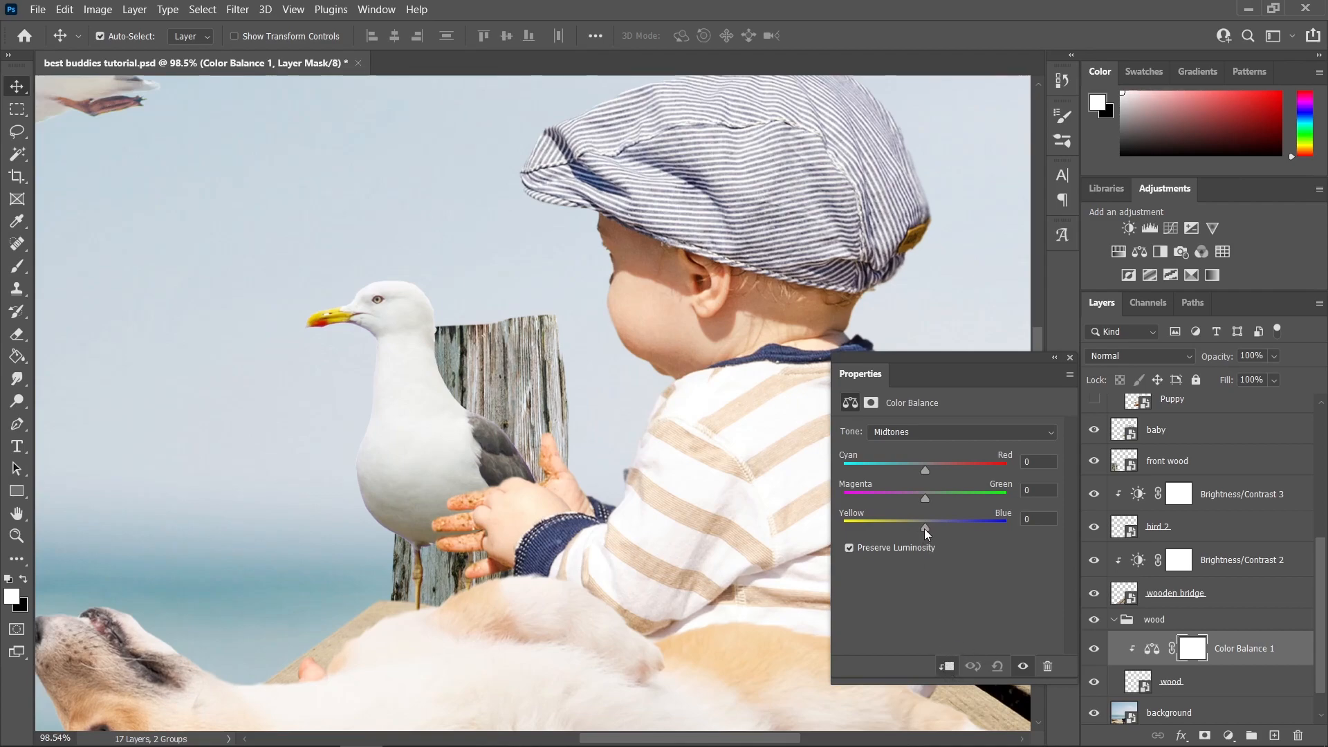
Step: Shift the rear post's Color Balance midtones toward yellow, with Yellow–Blue at -33
left_click_drag(898, 529, 897, 531)
scroll(589, 497, "down", 4)
left_click_drag(642, 515, 571, 491)
left_click(898, 528)
scroll(633, 518, "up", 2)
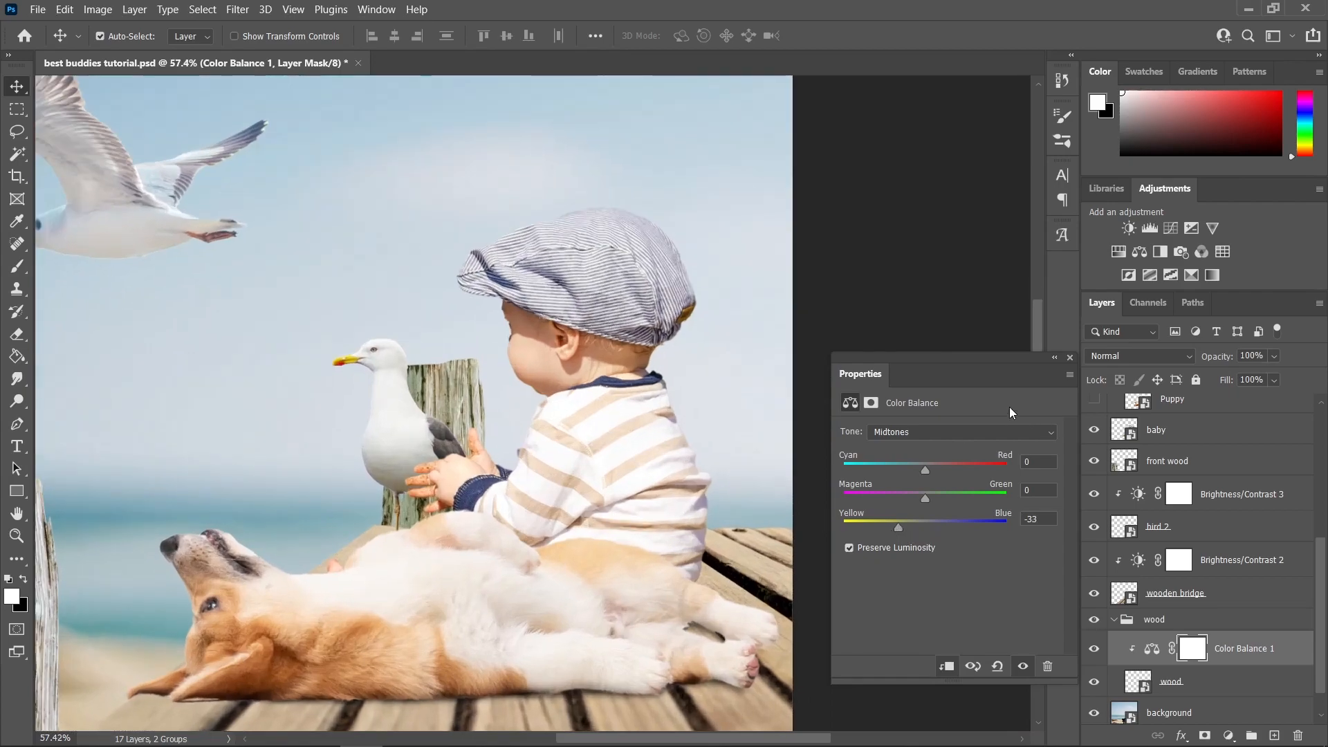
left_click_drag(562, 486, 535, 469)
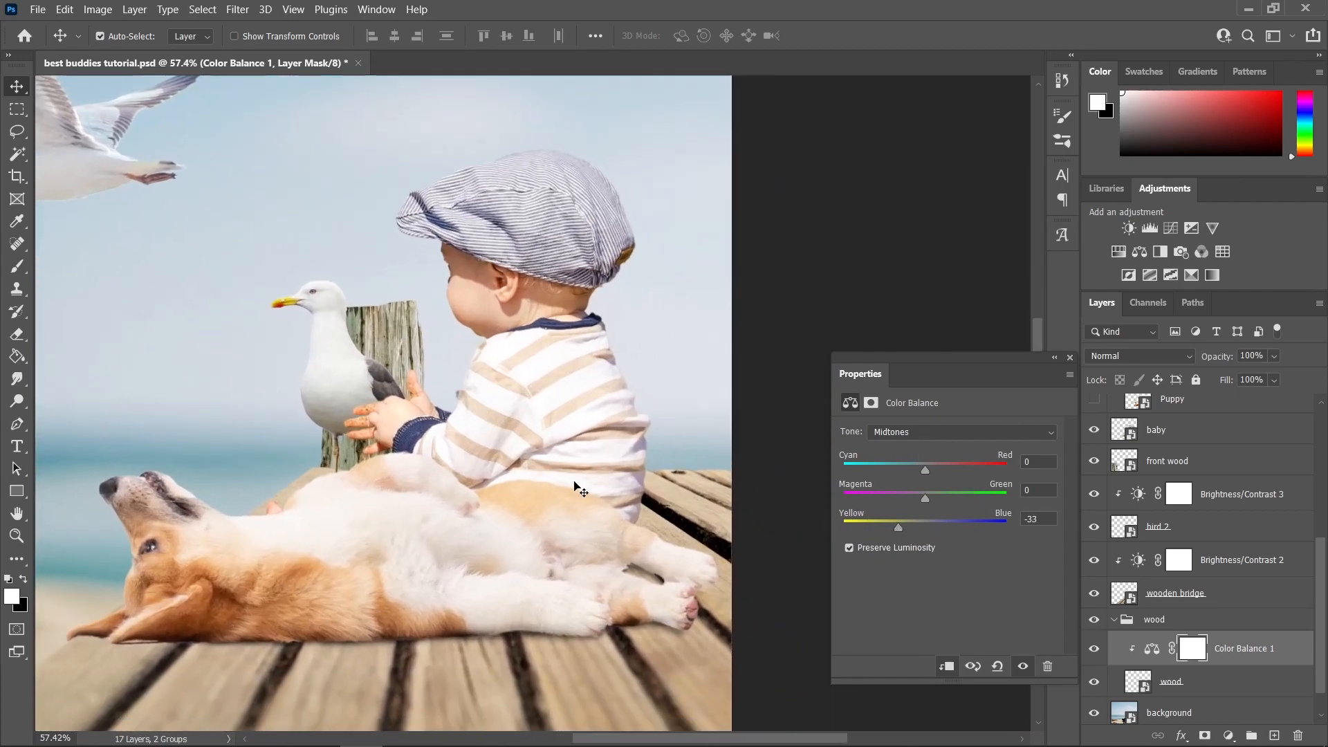
scroll(496, 477, "down", 1)
left_click_drag(453, 407, 480, 409)
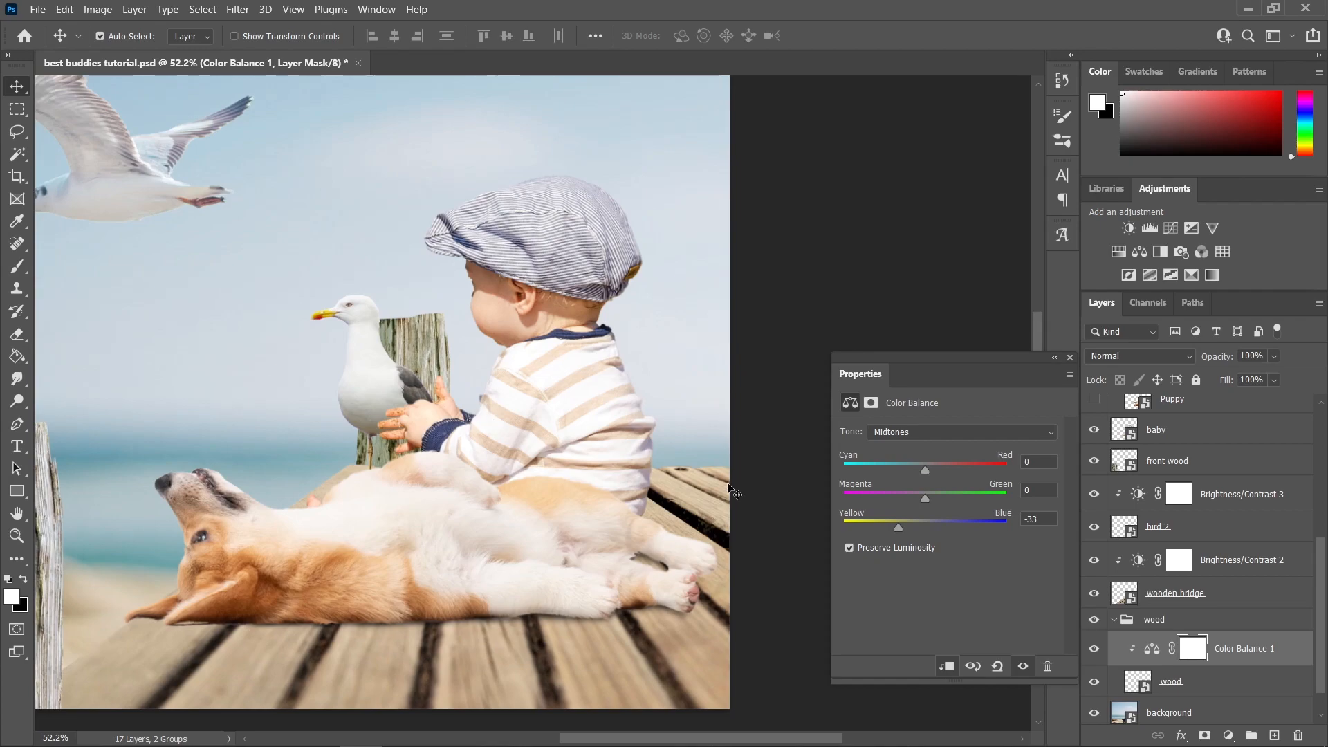
Step: Set the rear post's Color Balance midtones to Cyan–Red +34 and Yellow–Blue -36, and check the whole composite
left_click_drag(925, 470, 923, 500)
scroll(495, 502, "down", 1)
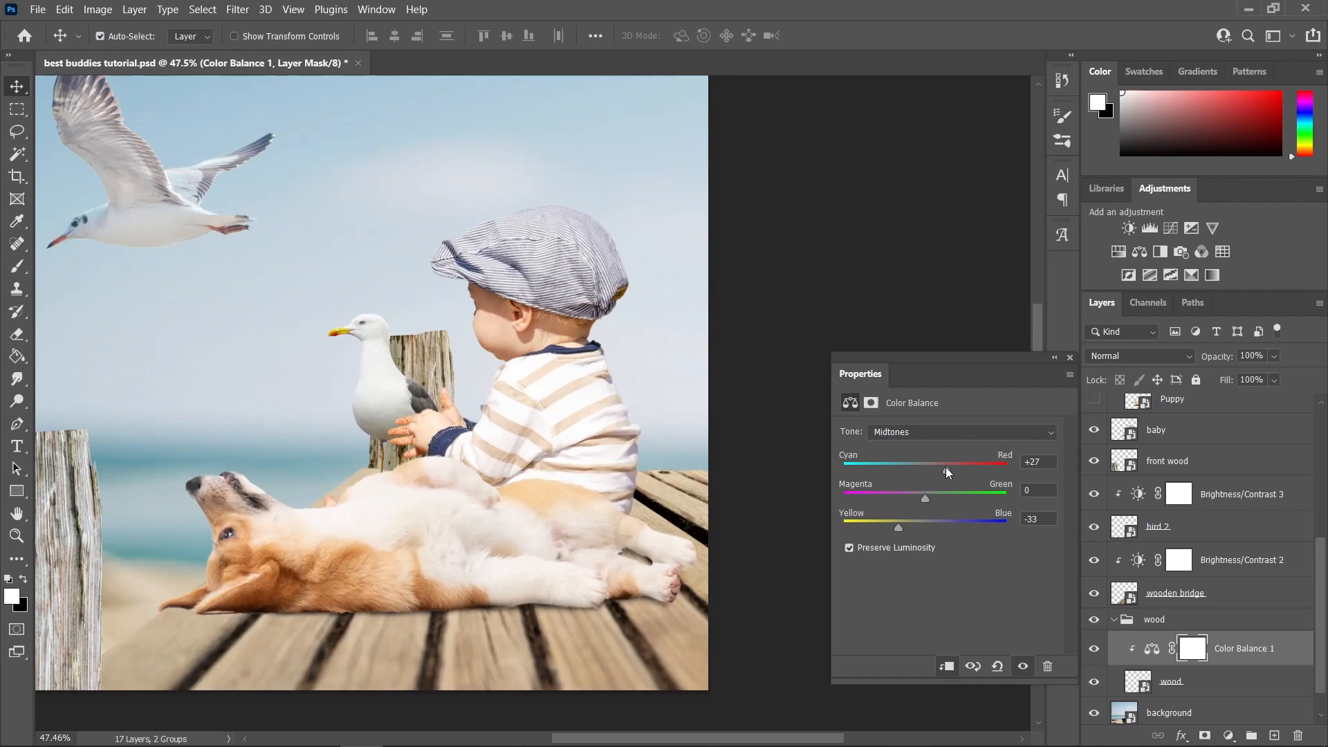
left_click_drag(898, 528, 897, 529)
scroll(588, 465, "up", 1)
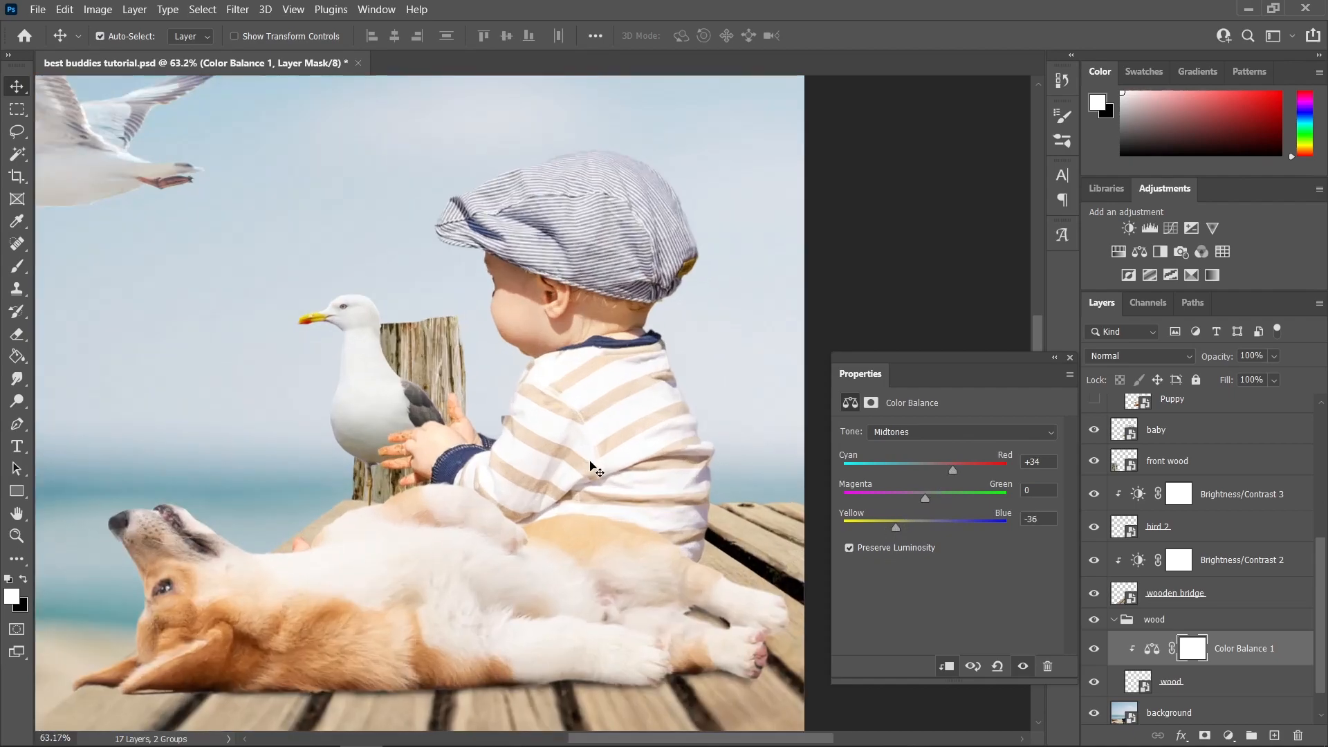
scroll(564, 458, "up", 3)
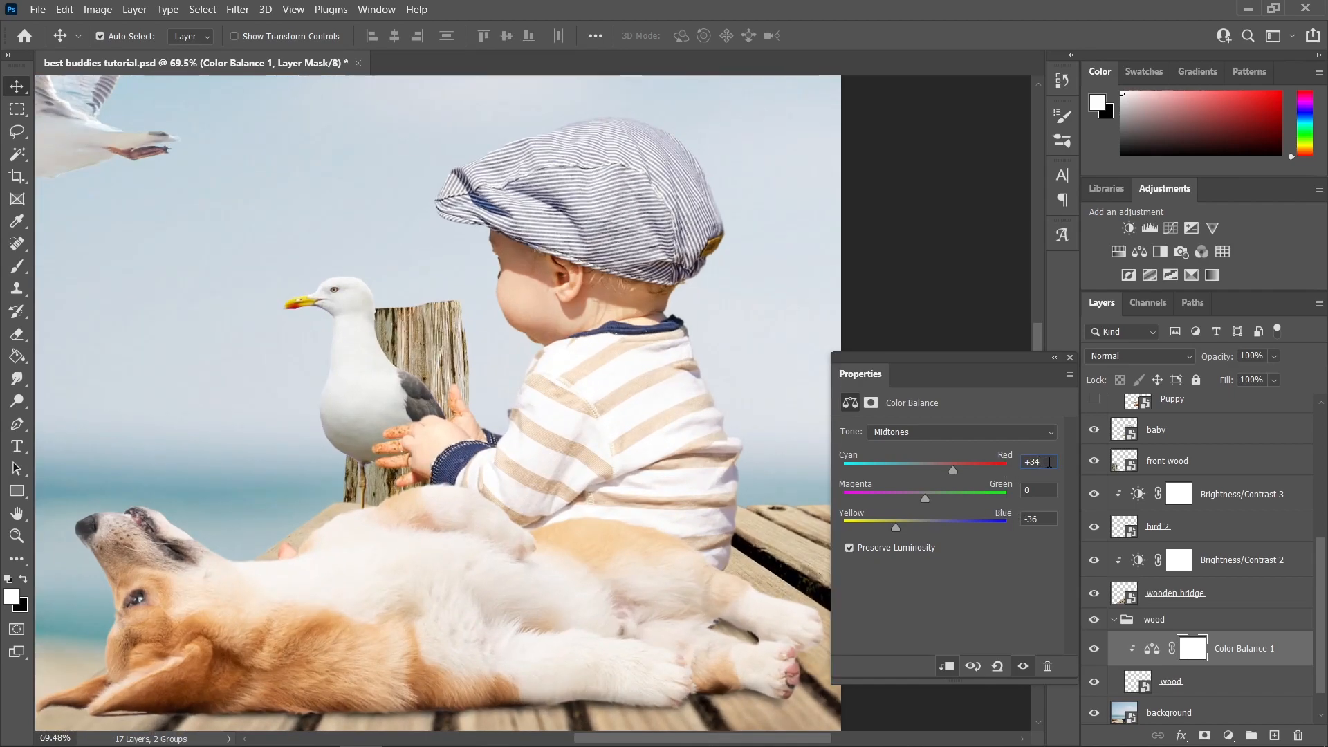
left_click(1046, 462)
left_click(1038, 520)
key("alt")
left_click(1070, 358)
scroll(478, 442, "down", 4)
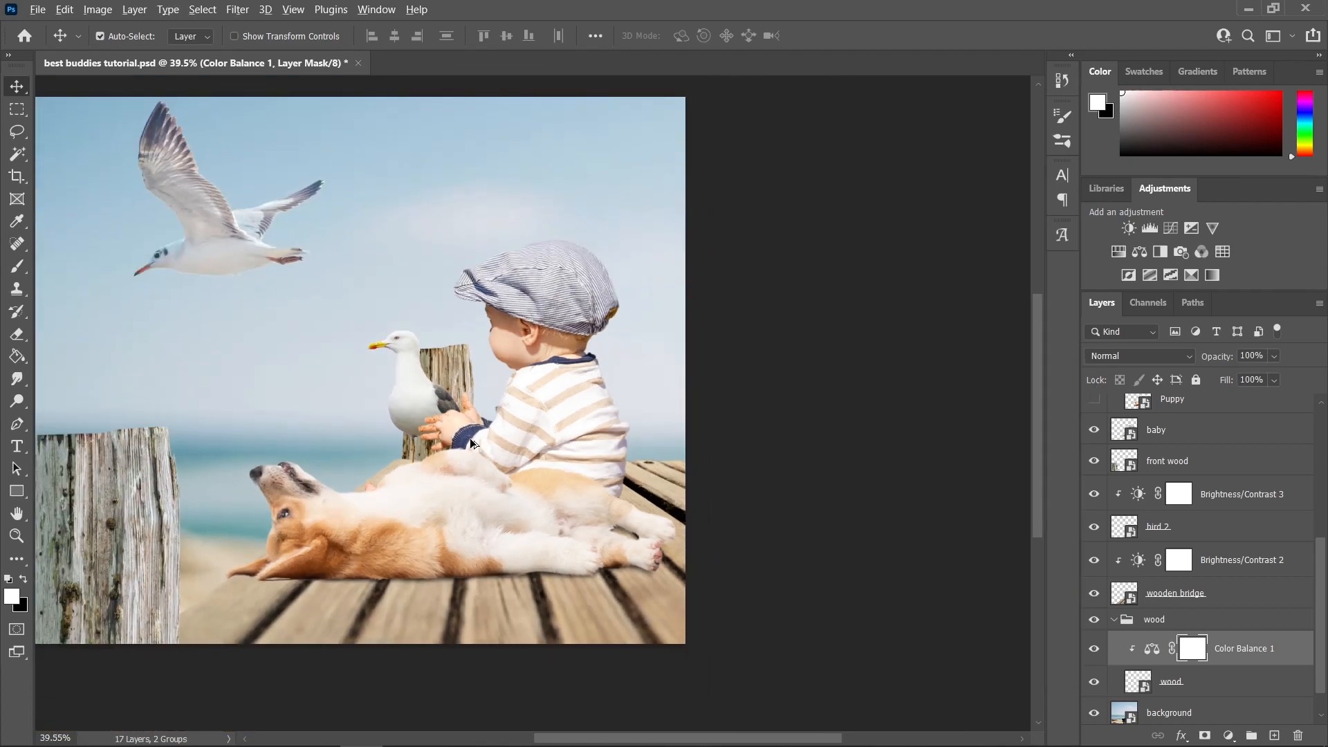
scroll(477, 443, "up", 3)
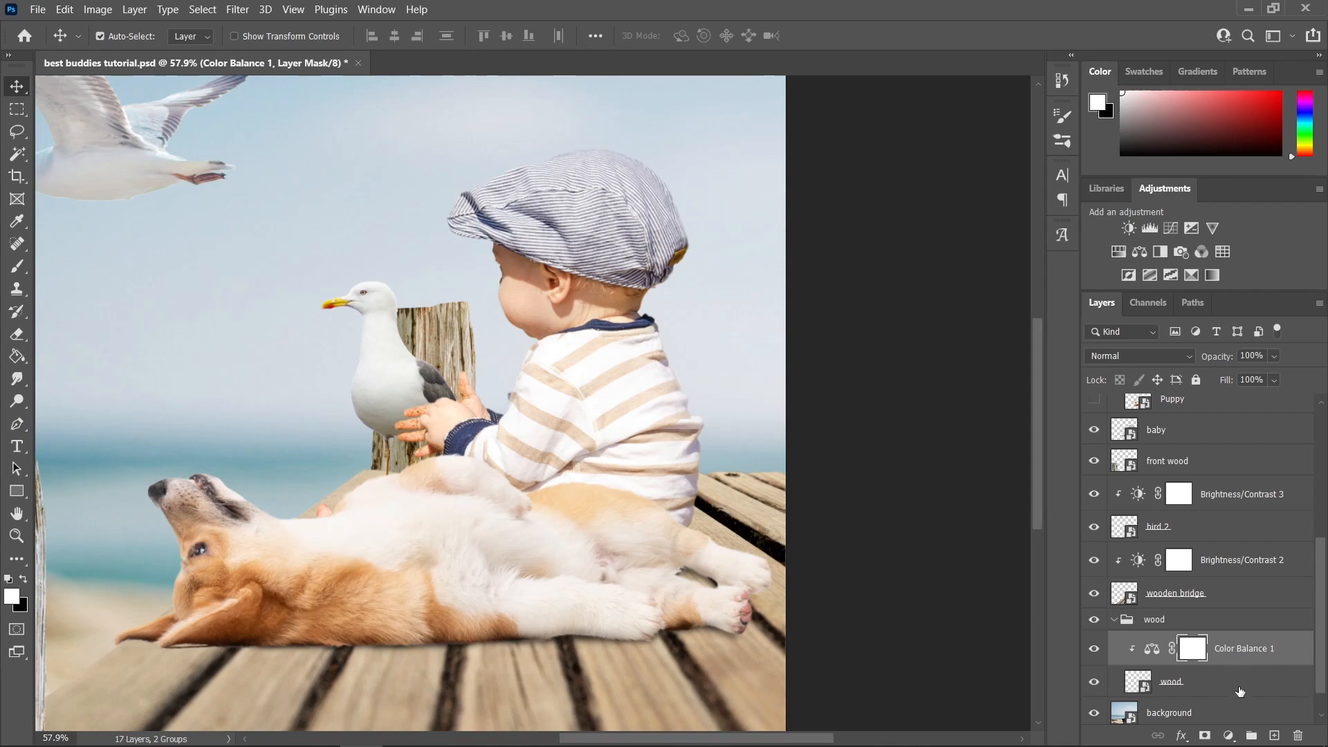
Step: Add a clipped Brightness/Contrast adjustment above the rear post's Color Balance layer and raise its brightness
left_click(1228, 736)
left_click(1242, 484)
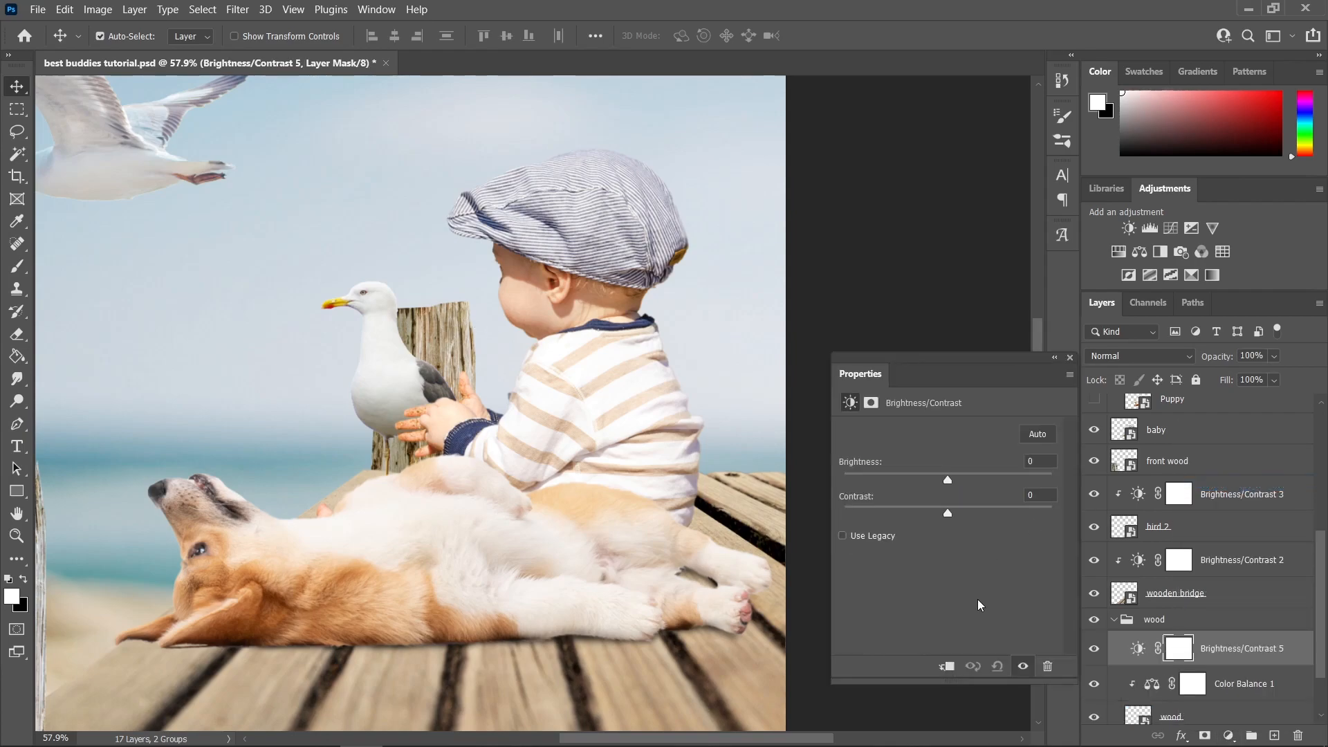
left_click(947, 667)
left_click_drag(952, 477, 973, 479)
left_click(1070, 358)
Step: Invert the new Brightness/Contrast mask to black and paint white at 5% flow along the side of the rear post facing the baby
key("ctrl+i")
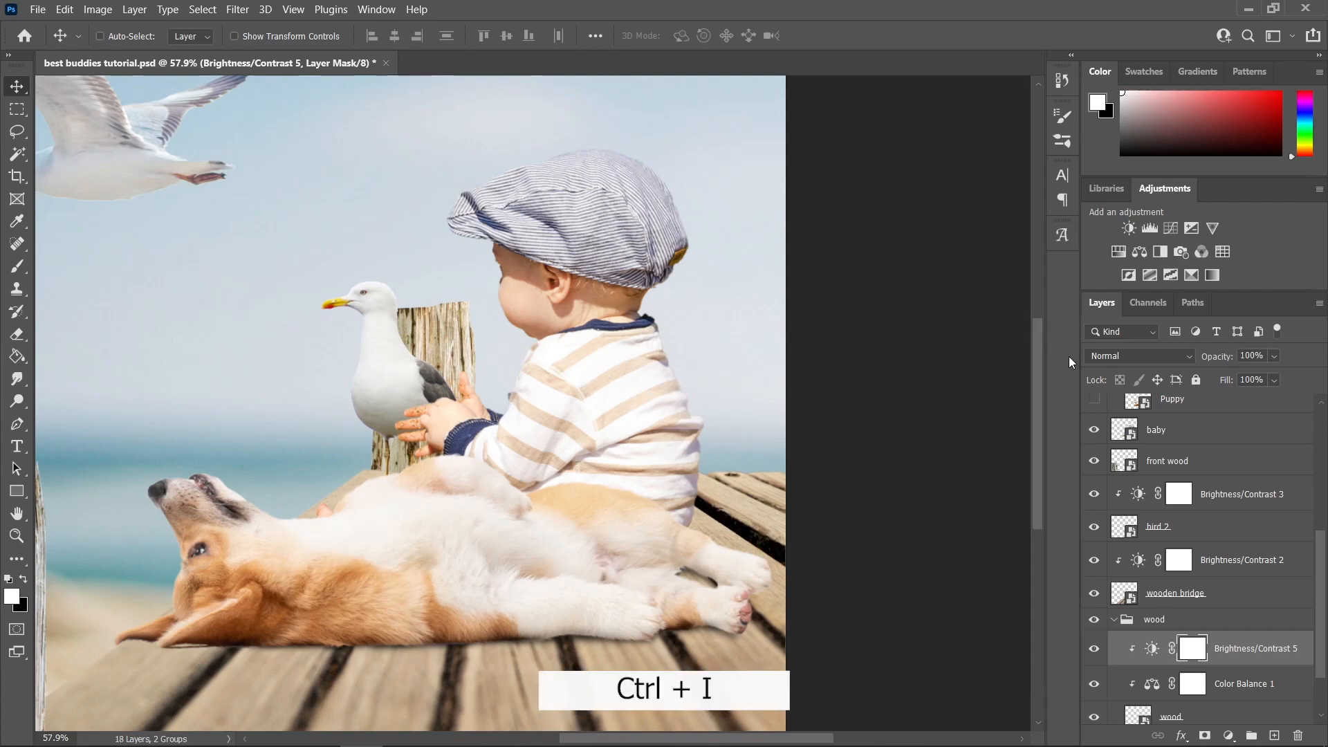
left_click(17, 267)
left_click_drag(389, 371, 508, 321)
left_click_drag(519, 316, 536, 316)
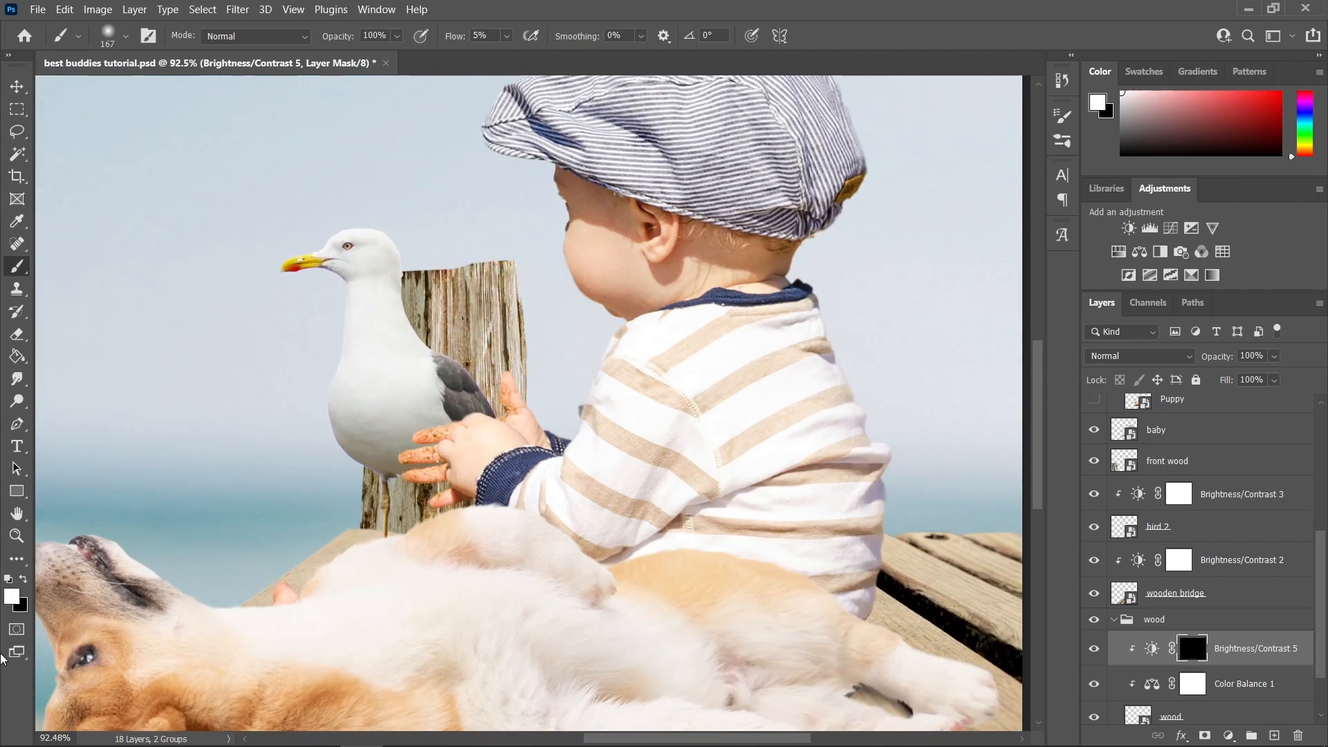
left_click(24, 579)
left_click(24, 582)
left_click_drag(521, 273, 536, 273)
mouse_move(521, 334)
left_mouse_down()
mouse_move(483, 288)
mouse_move(490, 213)
mouse_move(502, 424)
mouse_move(516, 319)
mouse_move(506, 270)
mouse_move(530, 288)
mouse_move(554, 475)
mouse_move(511, 282)
left_mouse_up()
scroll(564, 543, "down", 5)
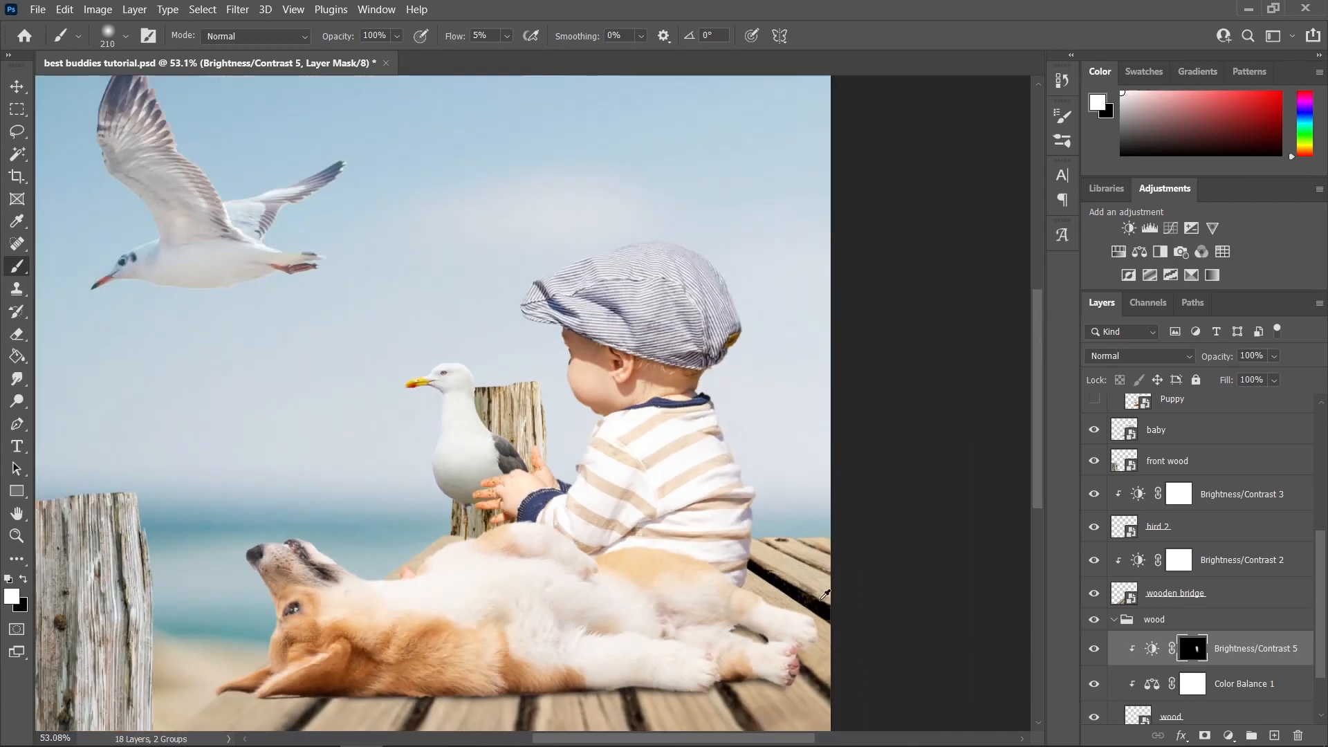
Step: Compare the composite with and without the rear post's masked Brightness/Contrast adjustment
left_click(1094, 648)
left_click(1093, 648)
scroll(719, 535, "down", 2)
scroll(718, 535, "up", 2)
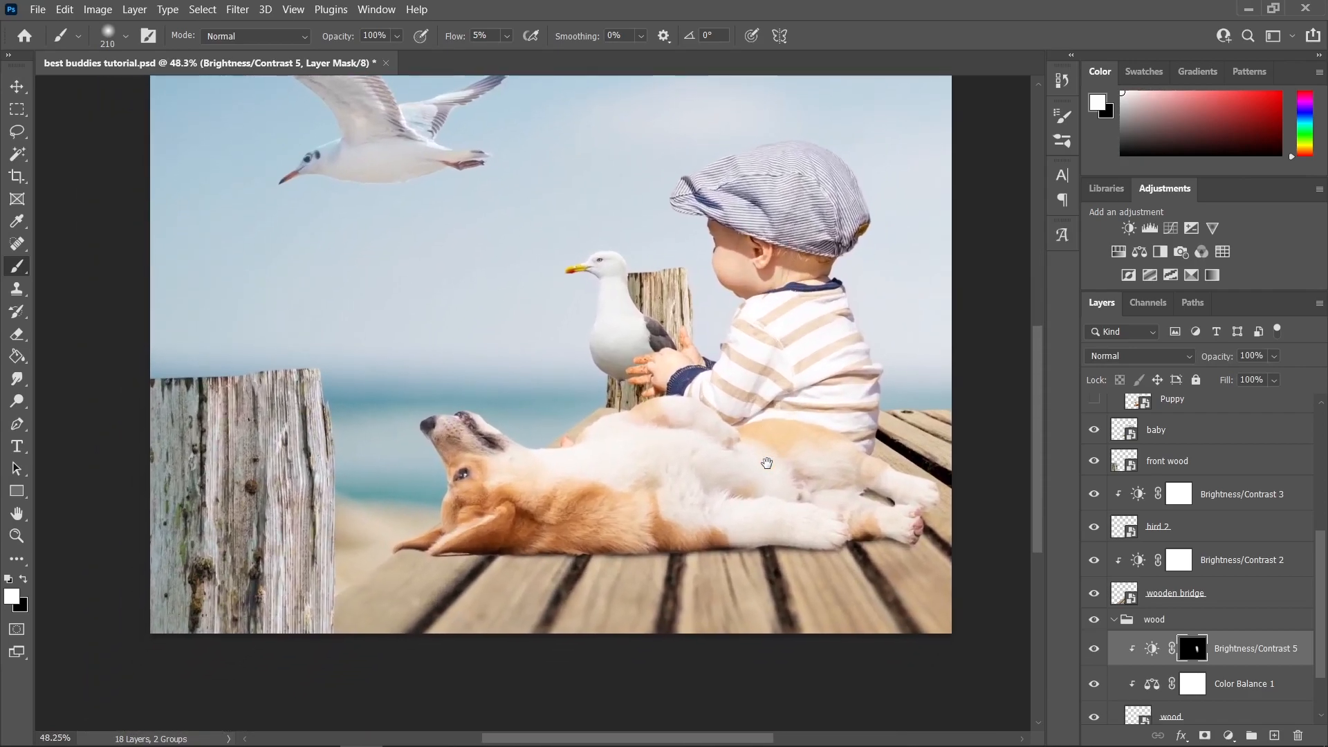
left_click_drag(515, 355, 489, 374)
Step: Copy the rear post's Brightness/Contrast 5 and Color Balance 1 adjustment layers together
key("v")
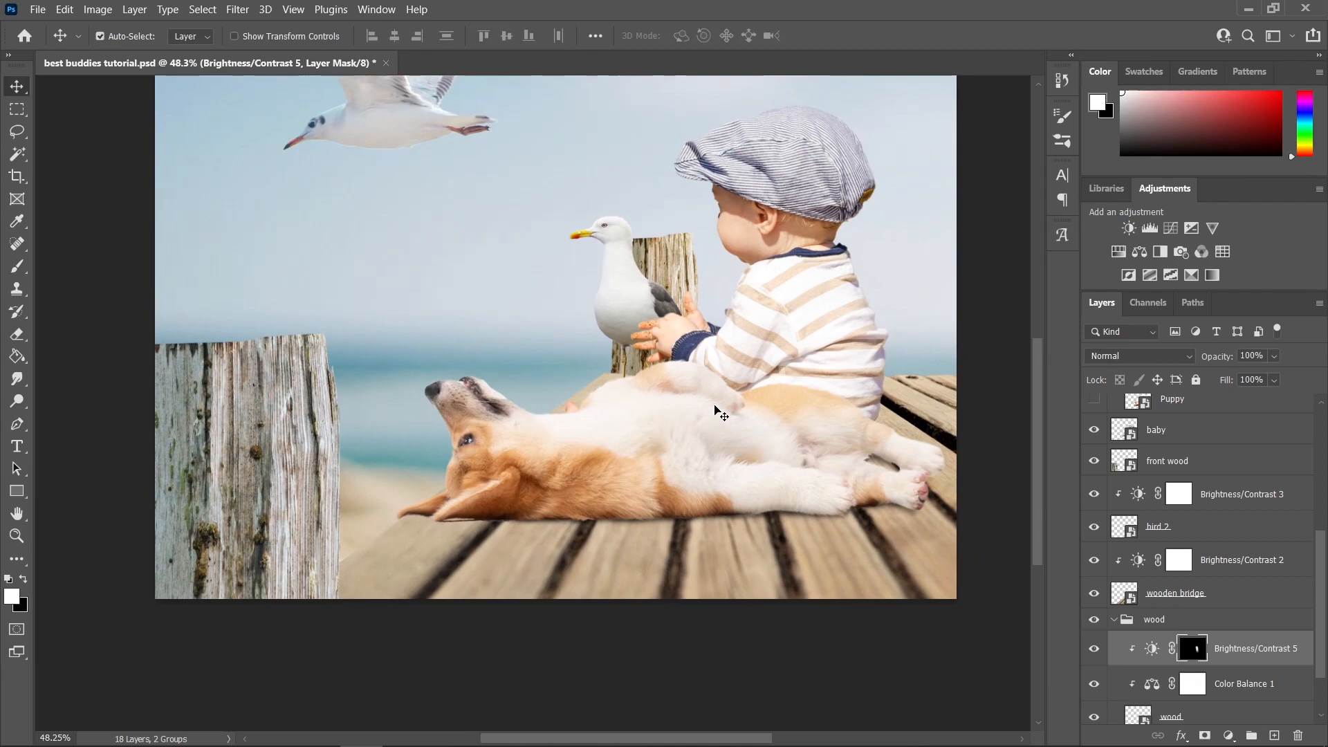
left_click(1255, 688, "ctrl")
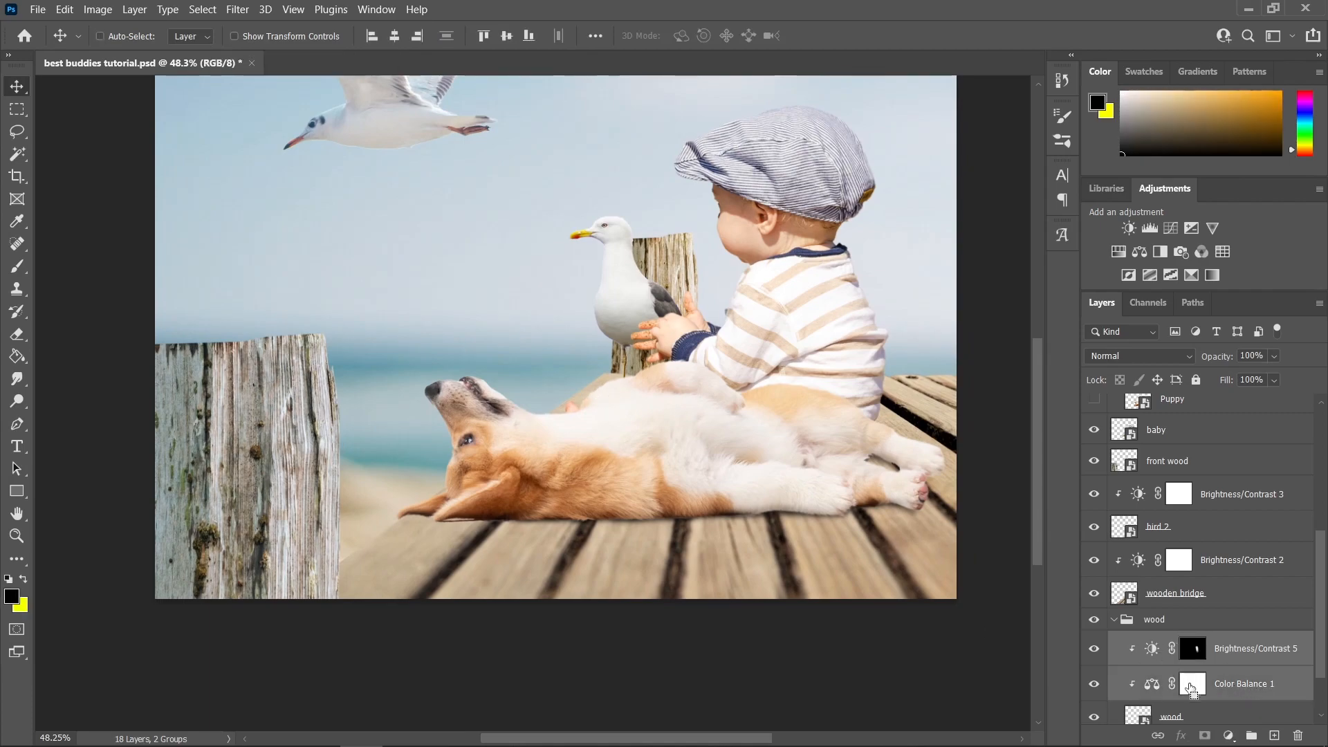
key("ctrl+c")
Step: Put the front wood layer into its own layer group and select the layer inside it
left_click(247, 455)
scroll(1224, 503, "up", 1)
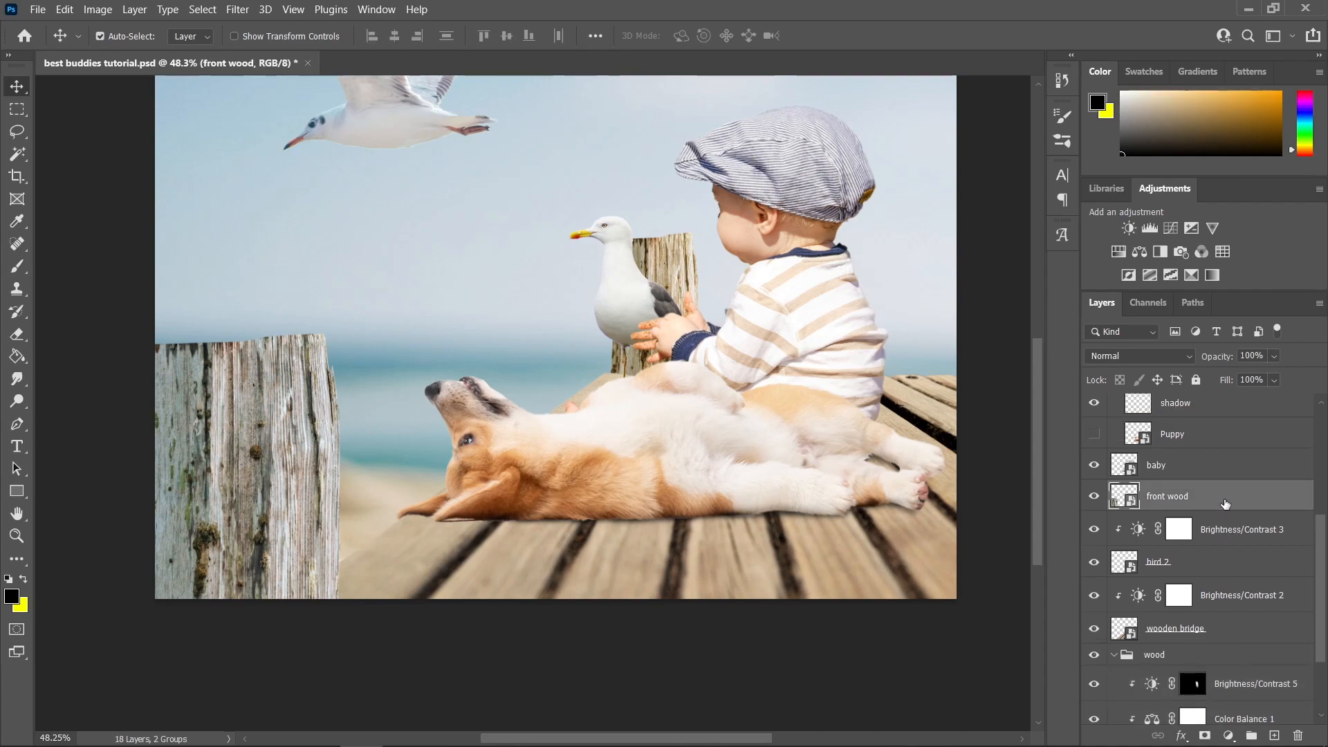
key("ctrl+g")
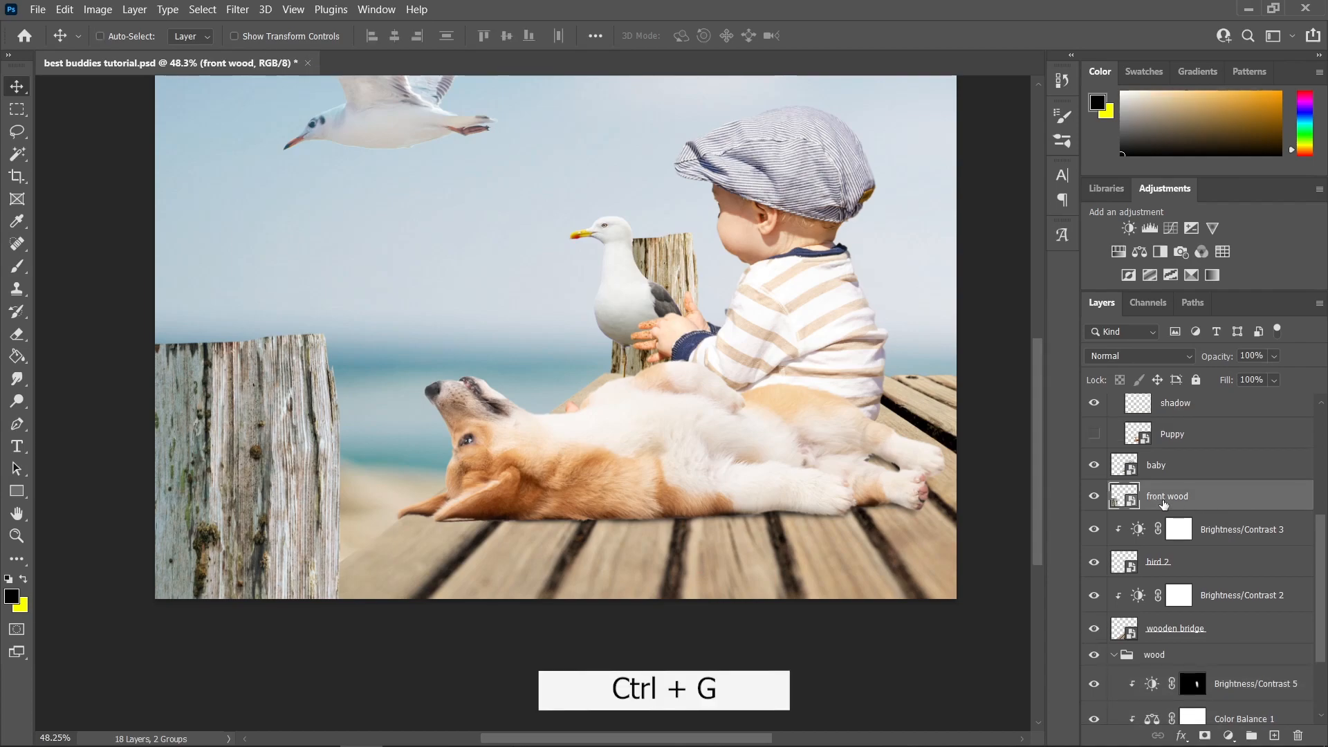
left_click(1197, 519)
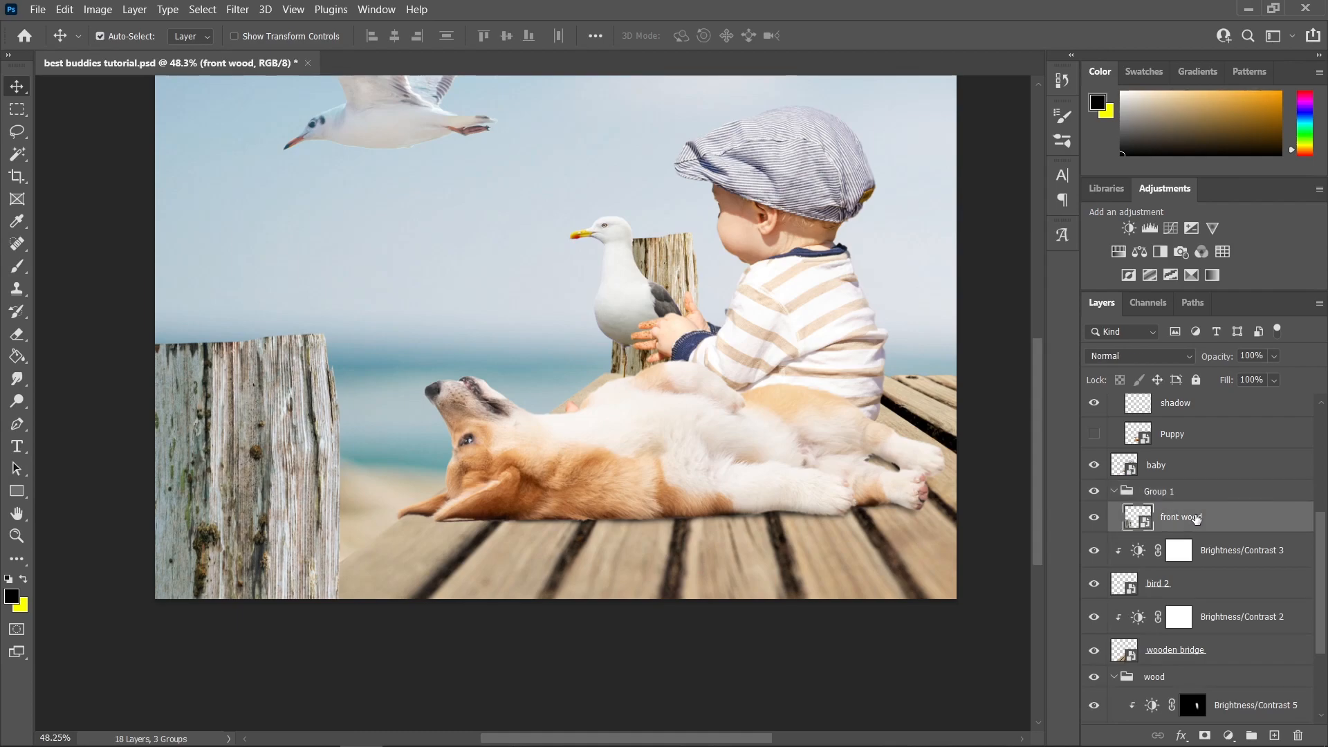
Step: Paste the copied Color Balance and Brightness/Contrast adjustments above the front wood layer and clip them to it
key("ctrl+v")
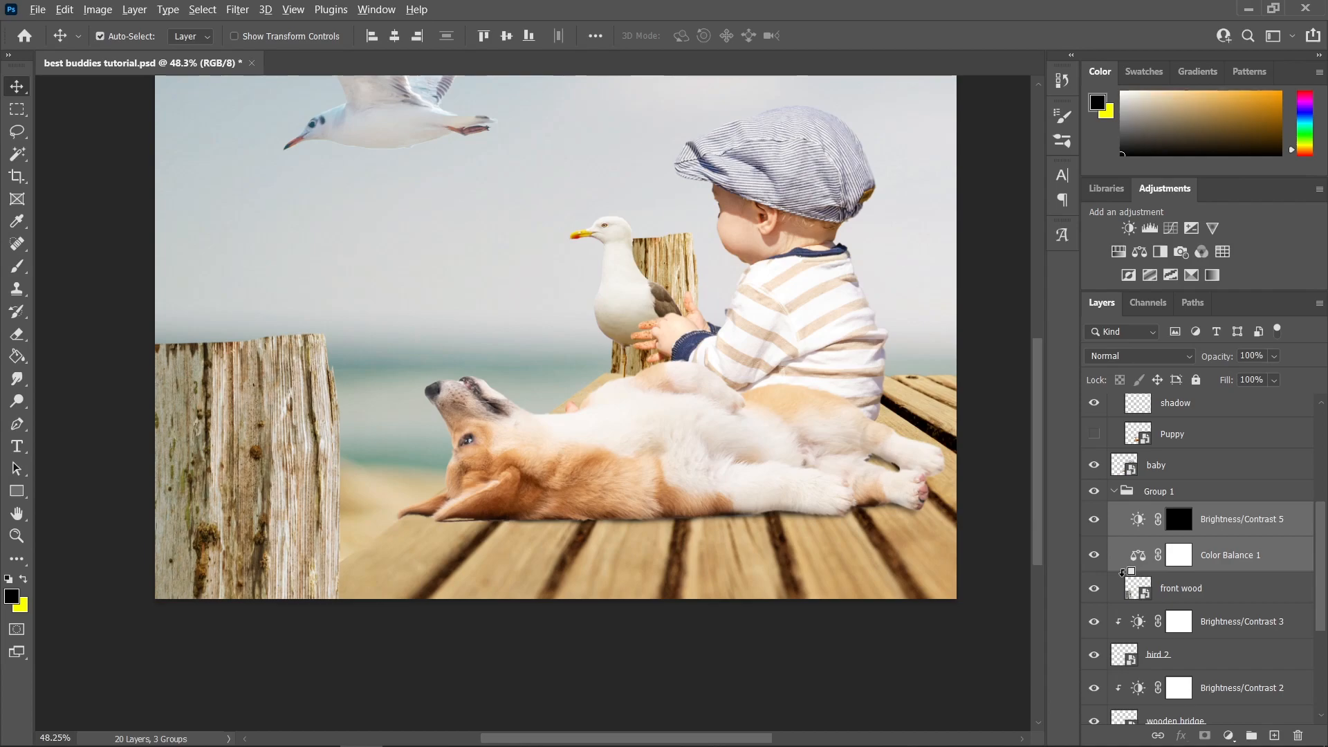
left_click(1122, 572, "alt")
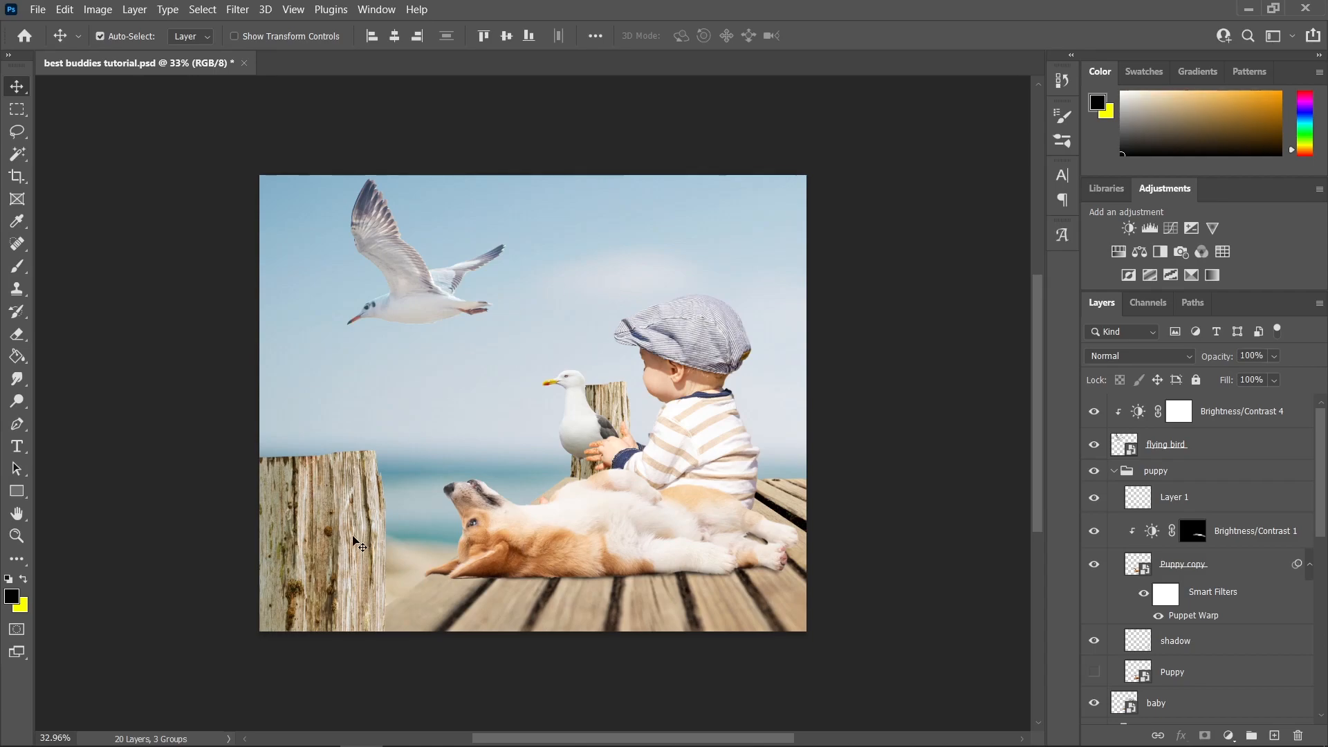
scroll(330, 542, "up", 1)
Step: Add a clipped Hue/Saturation adjustment directly above the front wood layer and set its lightness to -10
left_click(339, 491)
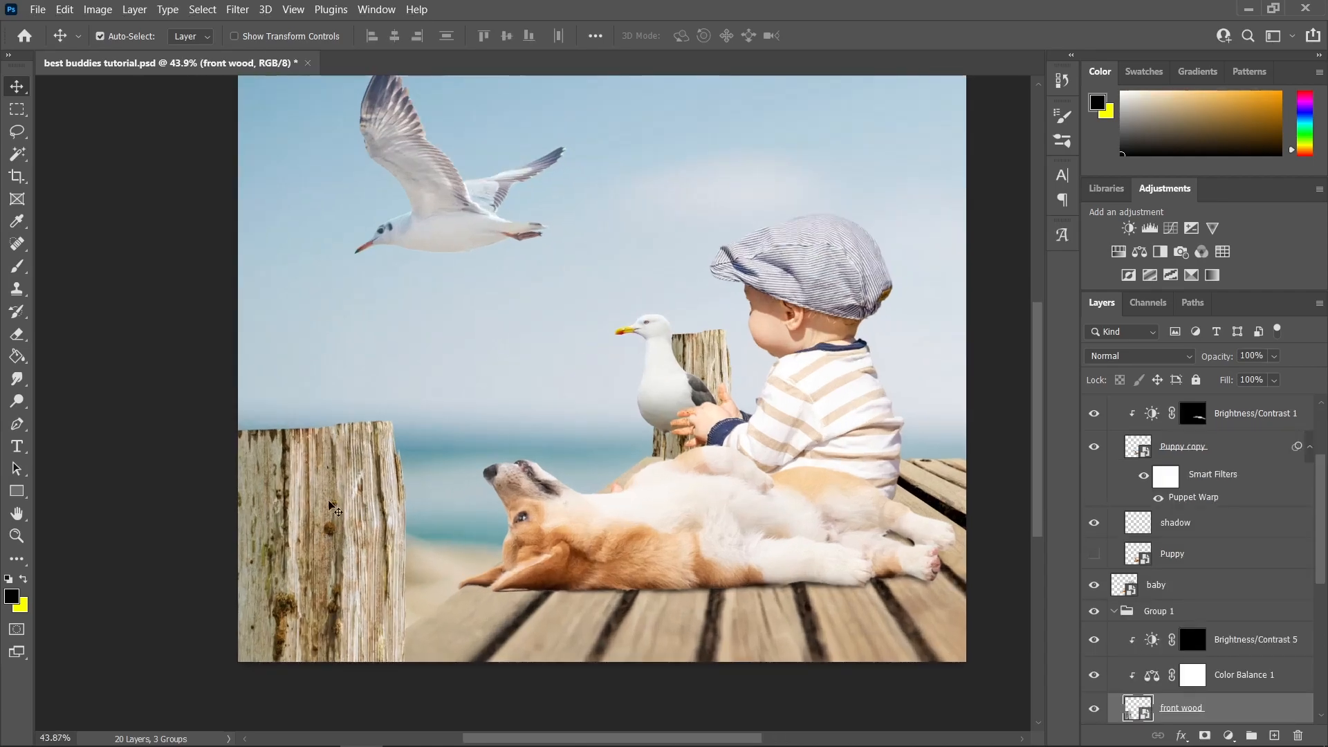
scroll(387, 516, "right", 1)
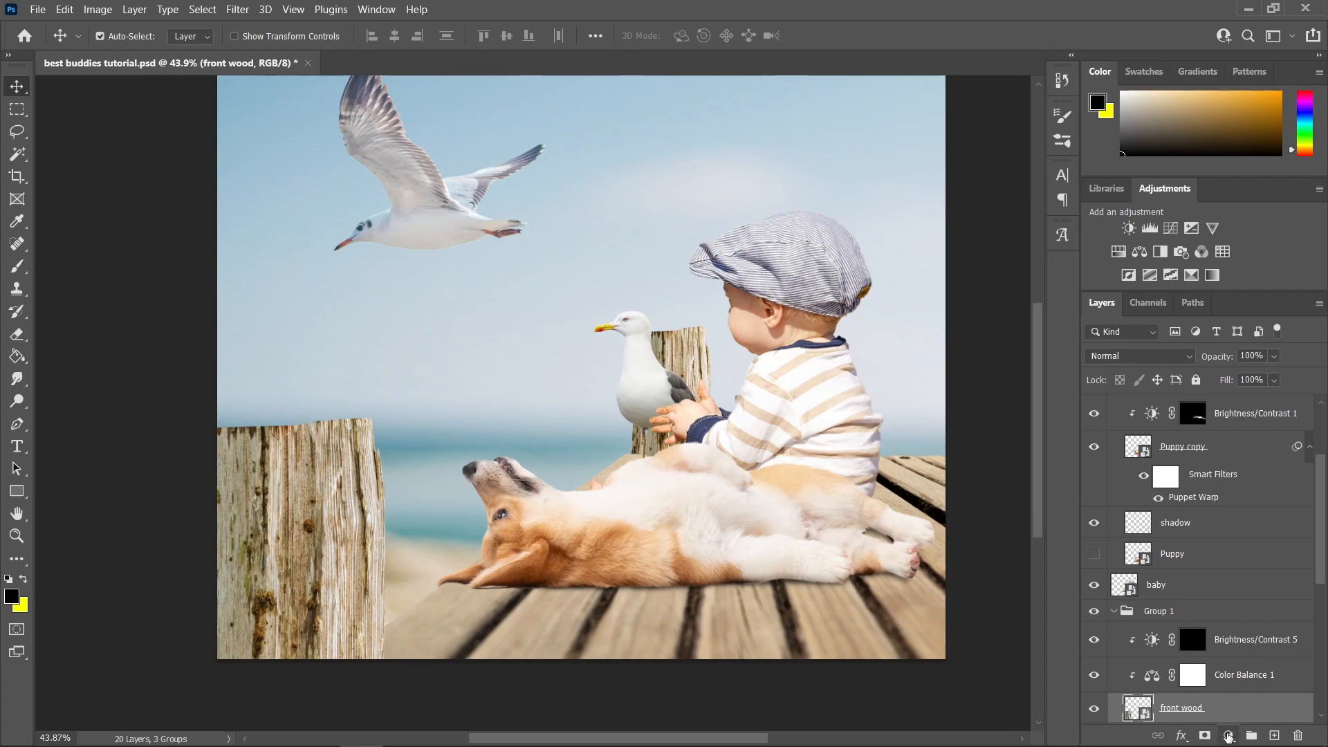
left_click(1229, 737)
left_click(1218, 566)
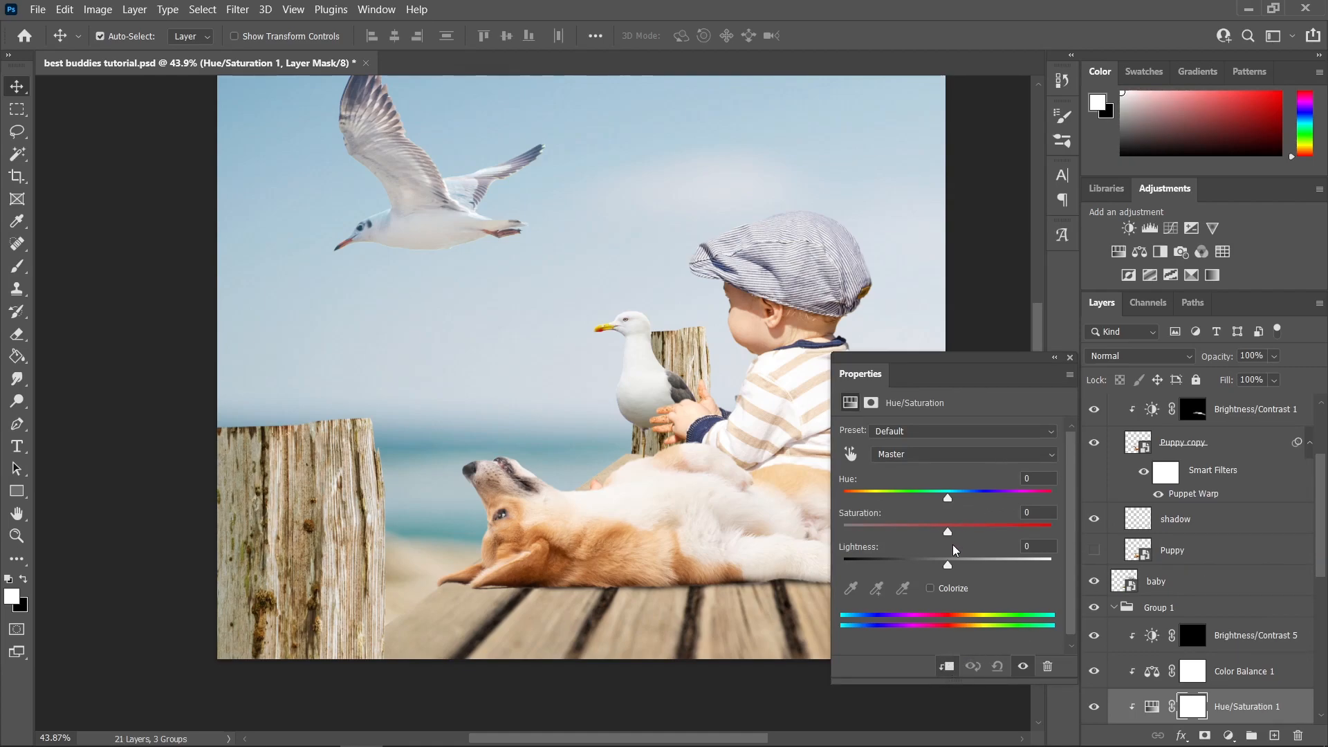
left_click_drag(948, 568, 938, 567)
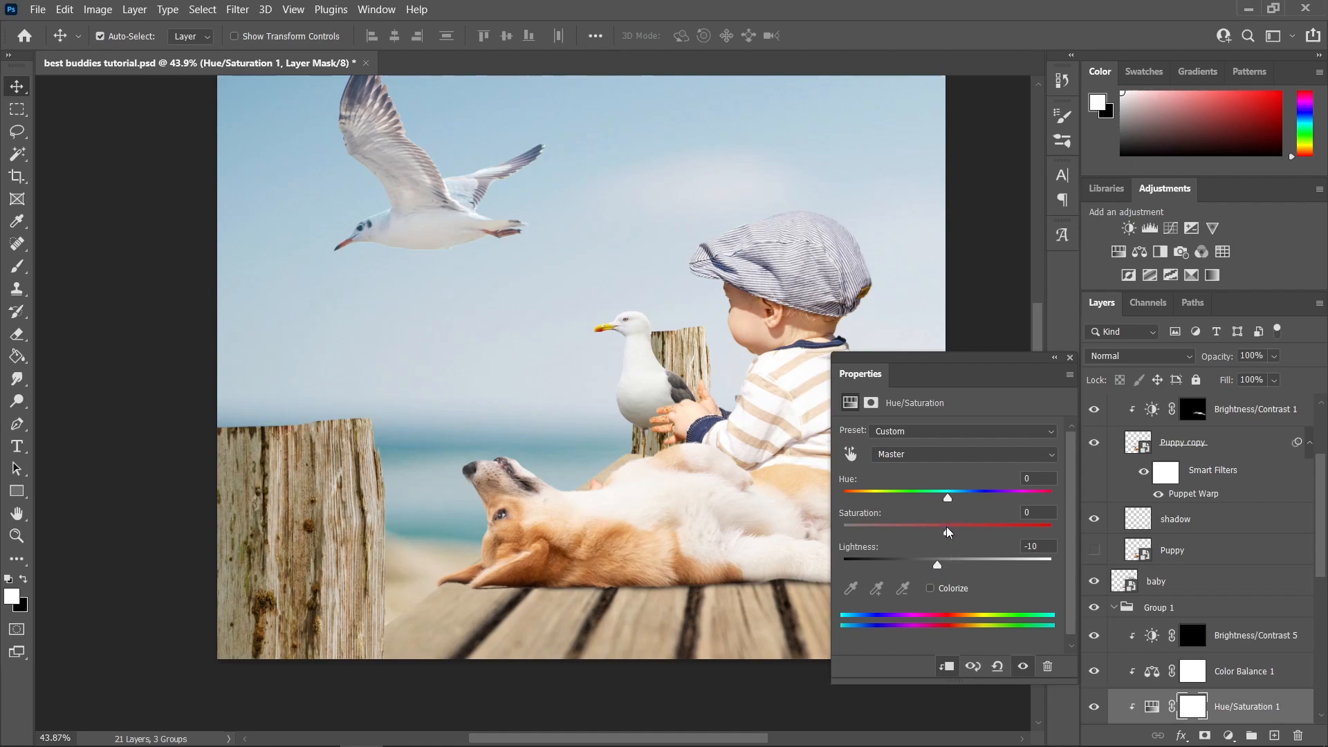
Step: Set the front wood's Hue/Saturation adjustment to saturation -53 and hue +10
left_click_drag(948, 533, 894, 545)
left_click_drag(621, 495, 541, 502)
mouse_move(949, 503)
left_mouse_down()
mouse_move(923, 506)
mouse_move(960, 511)
mouse_move(939, 509)
left_mouse_up()
scroll(553, 548, "down", 2)
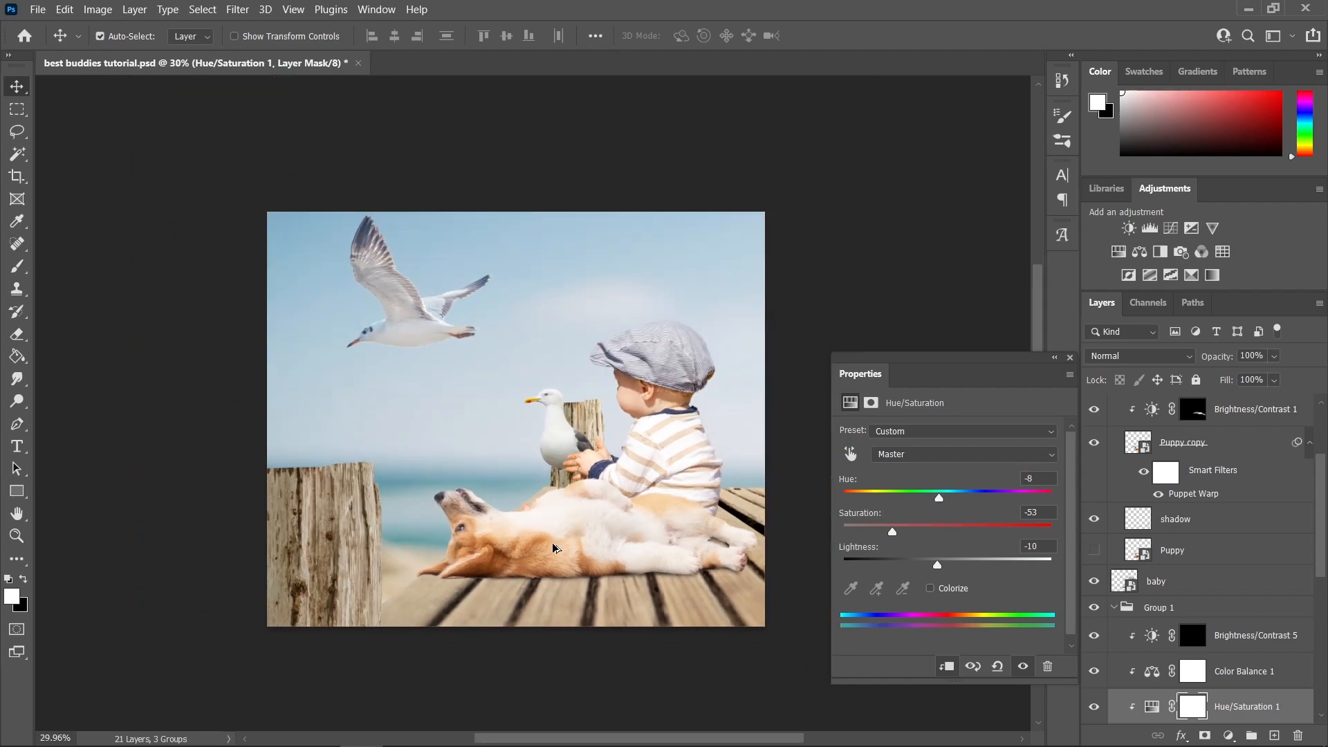
scroll(501, 539, "up", 3)
scroll(668, 534, "down", 2)
left_click_drag(700, 506, 674, 514)
left_click_drag(942, 501, 960, 506)
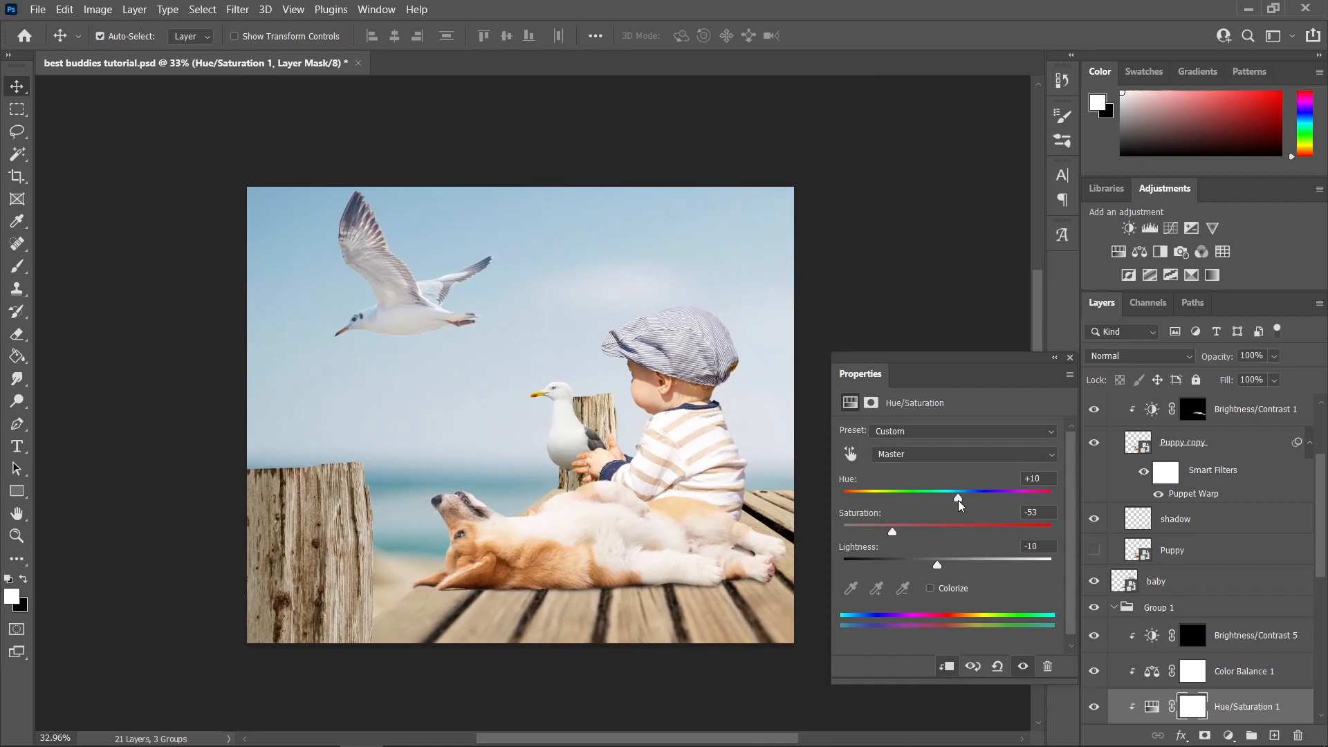
Step: Paint white at 5% flow on the front wood's Brightness/Contrast mask to brighten the post's shoreward side, and compare with the adjustment hidden
scroll(386, 488, "up", 2)
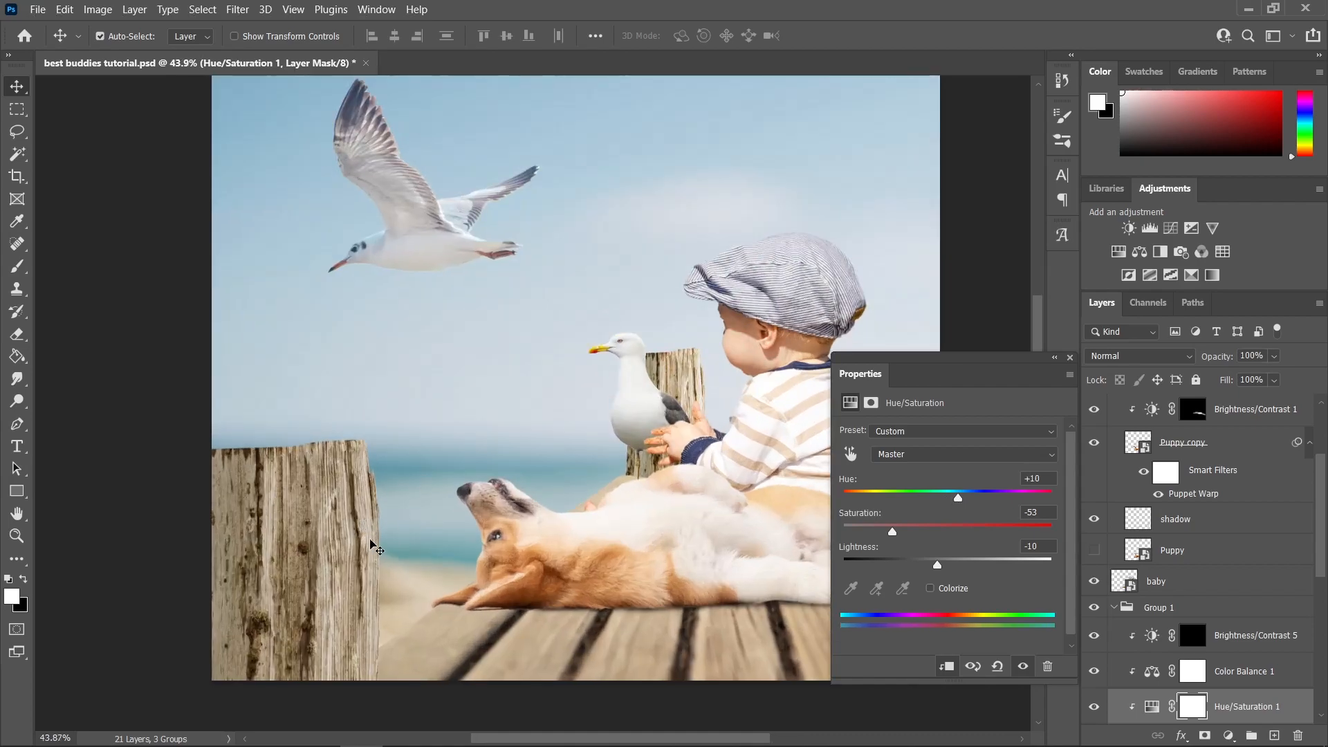
left_click(1071, 357)
left_click(1256, 638)
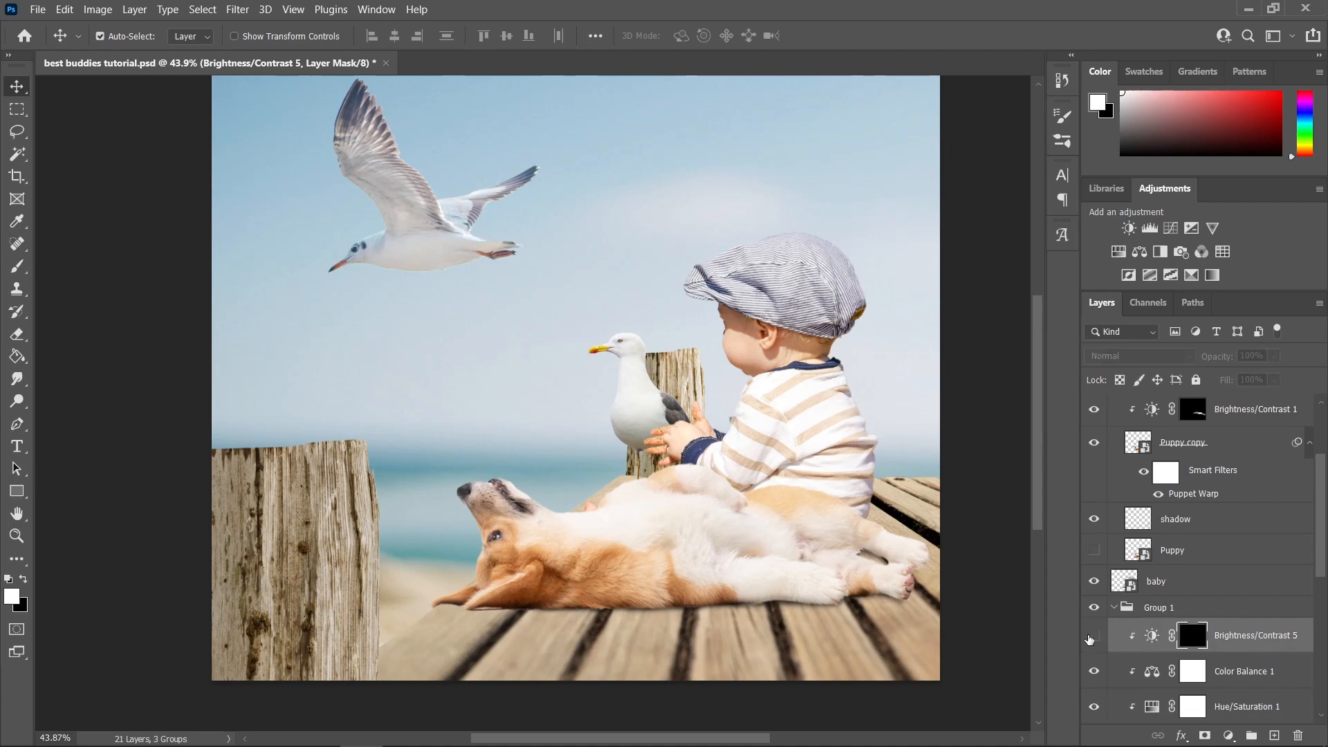
left_click_drag(628, 505, 651, 442)
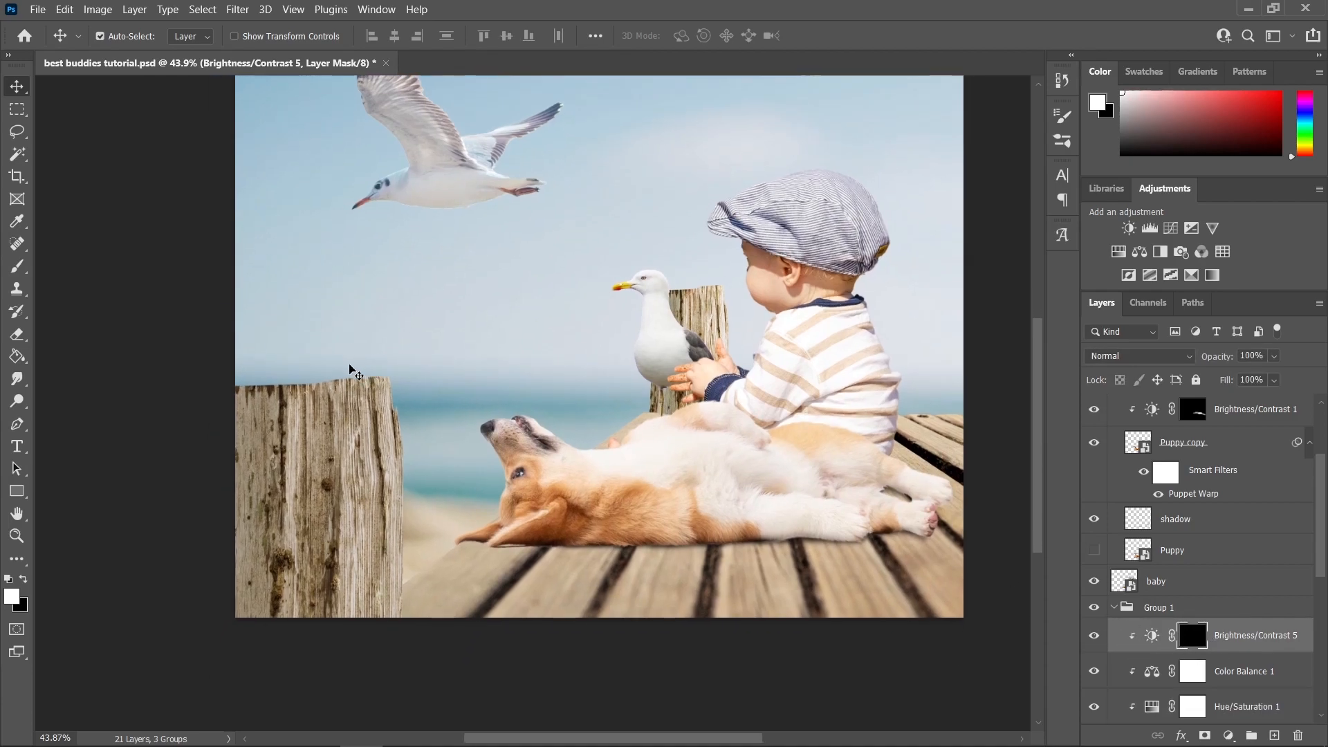
key("b")
scroll(451, 511, "up", 2)
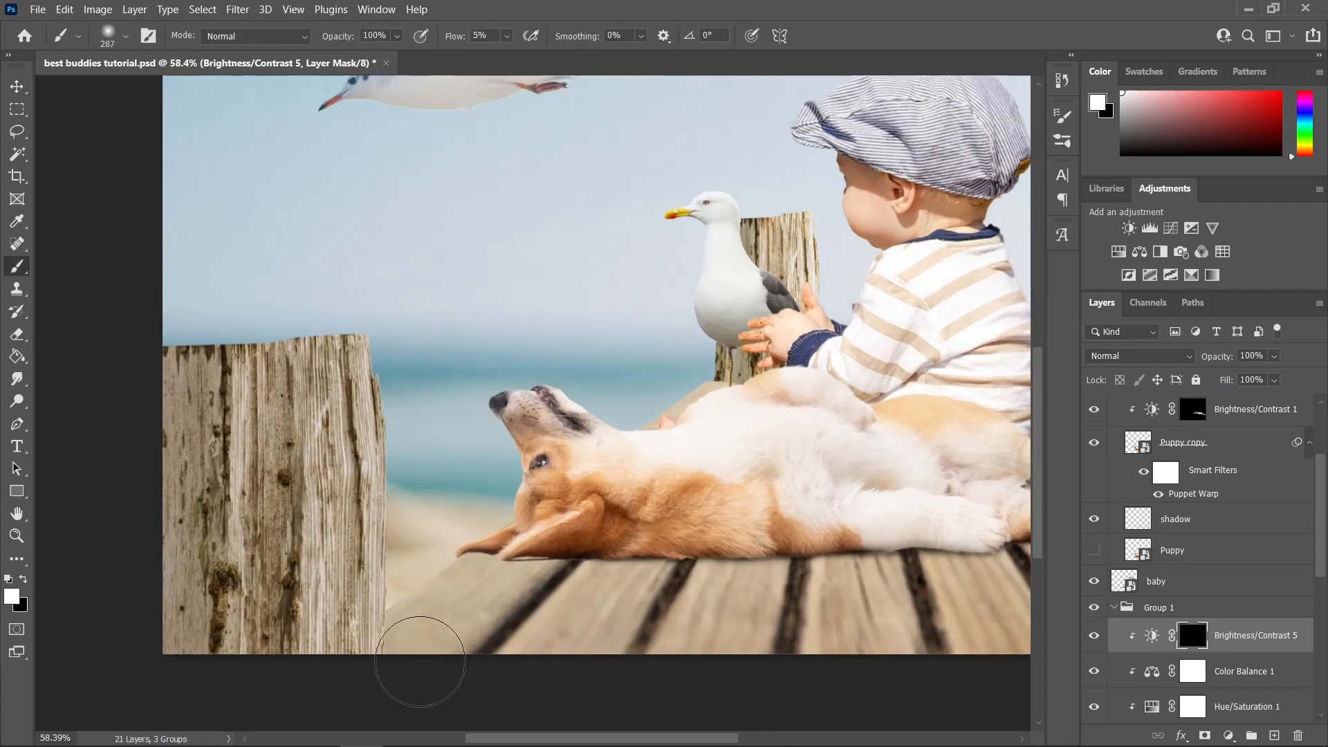
mouse_move(347, 434)
left_mouse_down()
mouse_move(365, 615)
mouse_move(312, 470)
mouse_move(324, 473)
mouse_move(326, 374)
mouse_move(327, 629)
mouse_move(368, 648)
mouse_move(311, 433)
mouse_move(337, 624)
left_mouse_up()
scroll(443, 643, "down", 5)
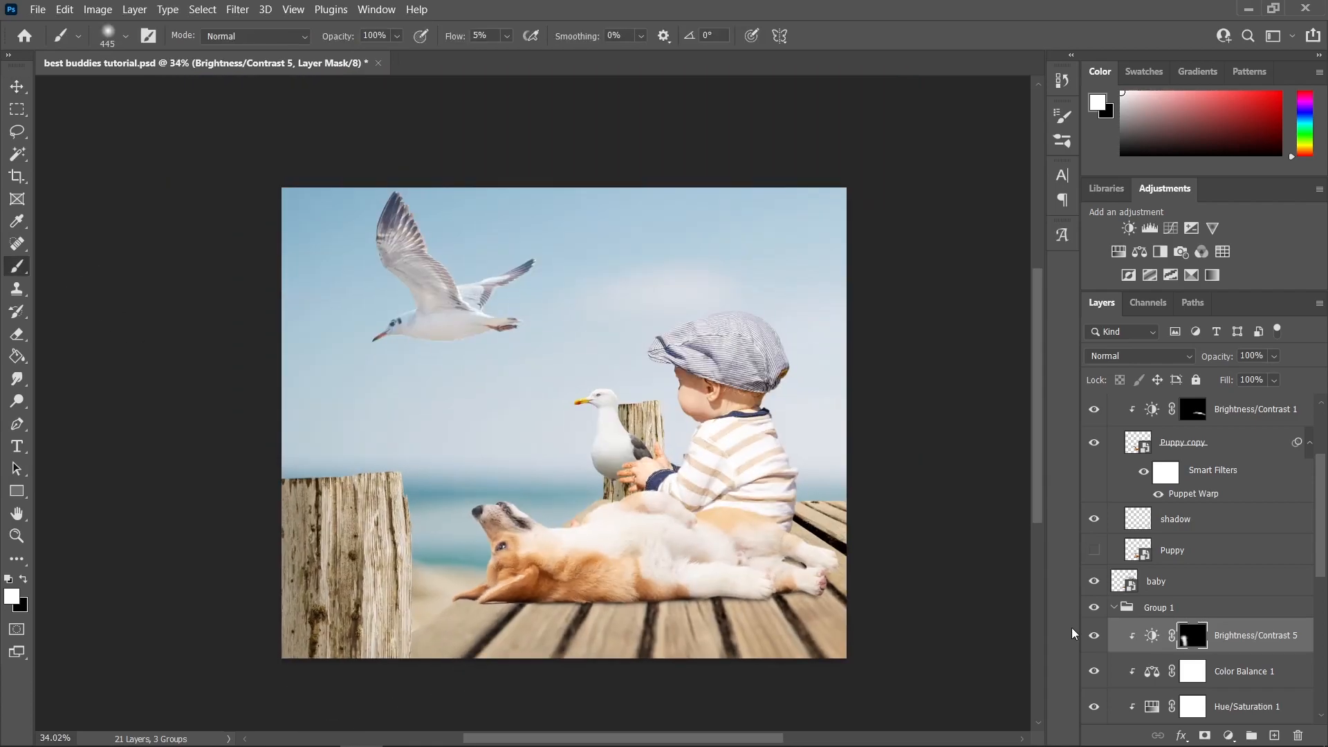
left_click(1095, 636)
left_click(1098, 636)
scroll(382, 516, "up", 2)
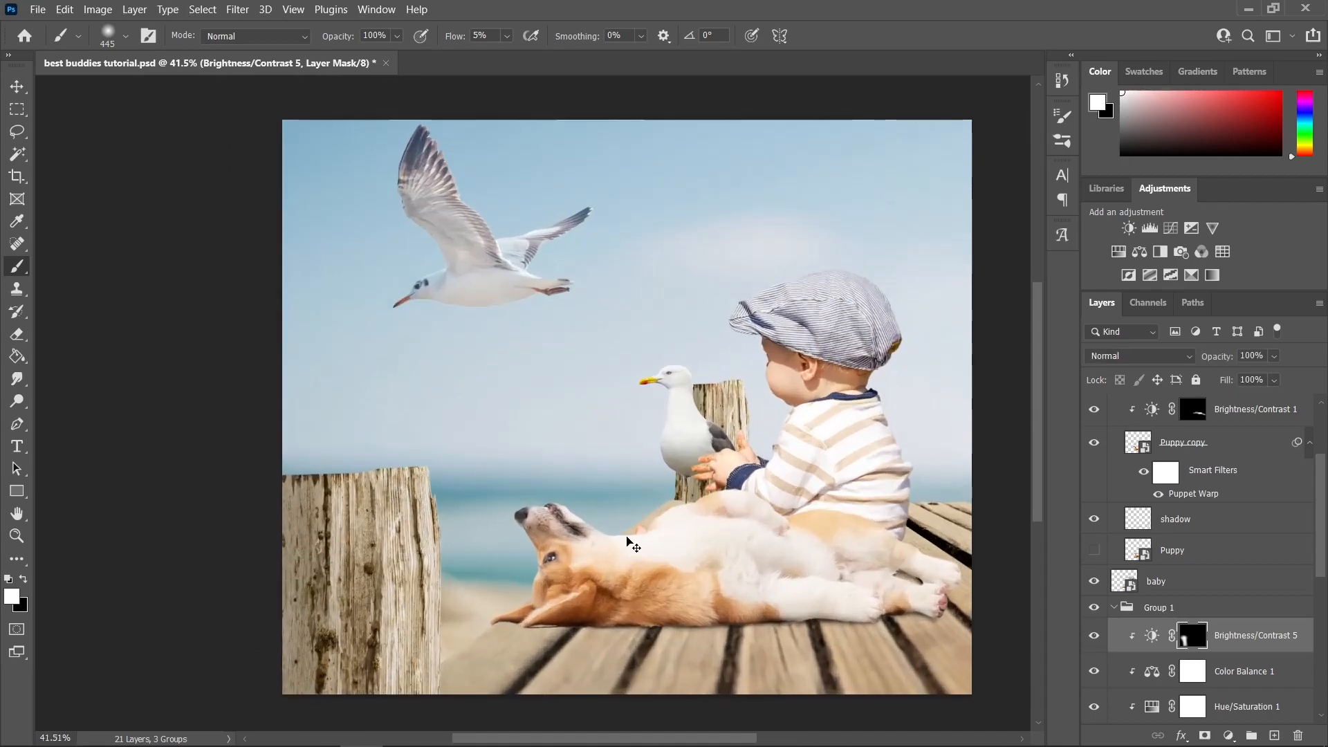
Step: Start a Puppet Warp on the baby layer and pin the hand, shoulder, back, hip, foot and elbow
key("v")
left_click_drag(681, 520, 434, 533)
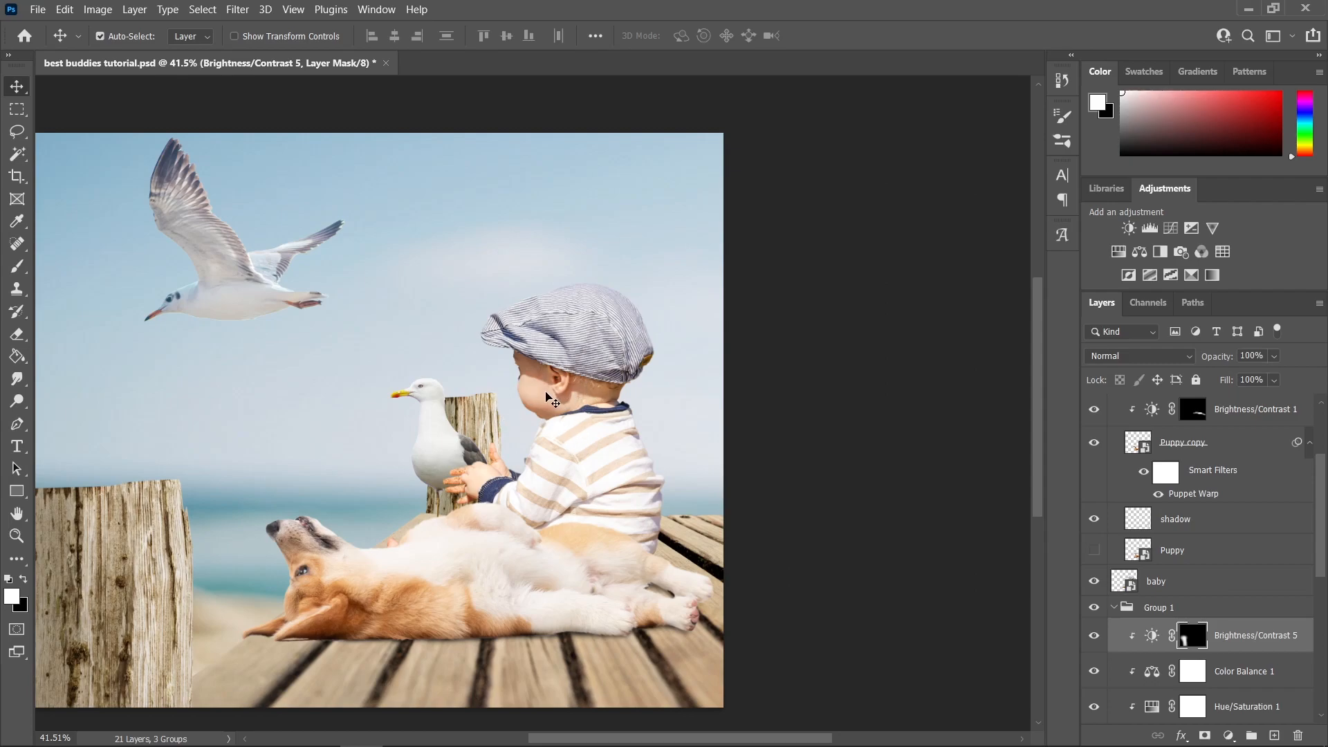
scroll(546, 393, "up", 4)
left_click(550, 479)
scroll(533, 477, "up", 3)
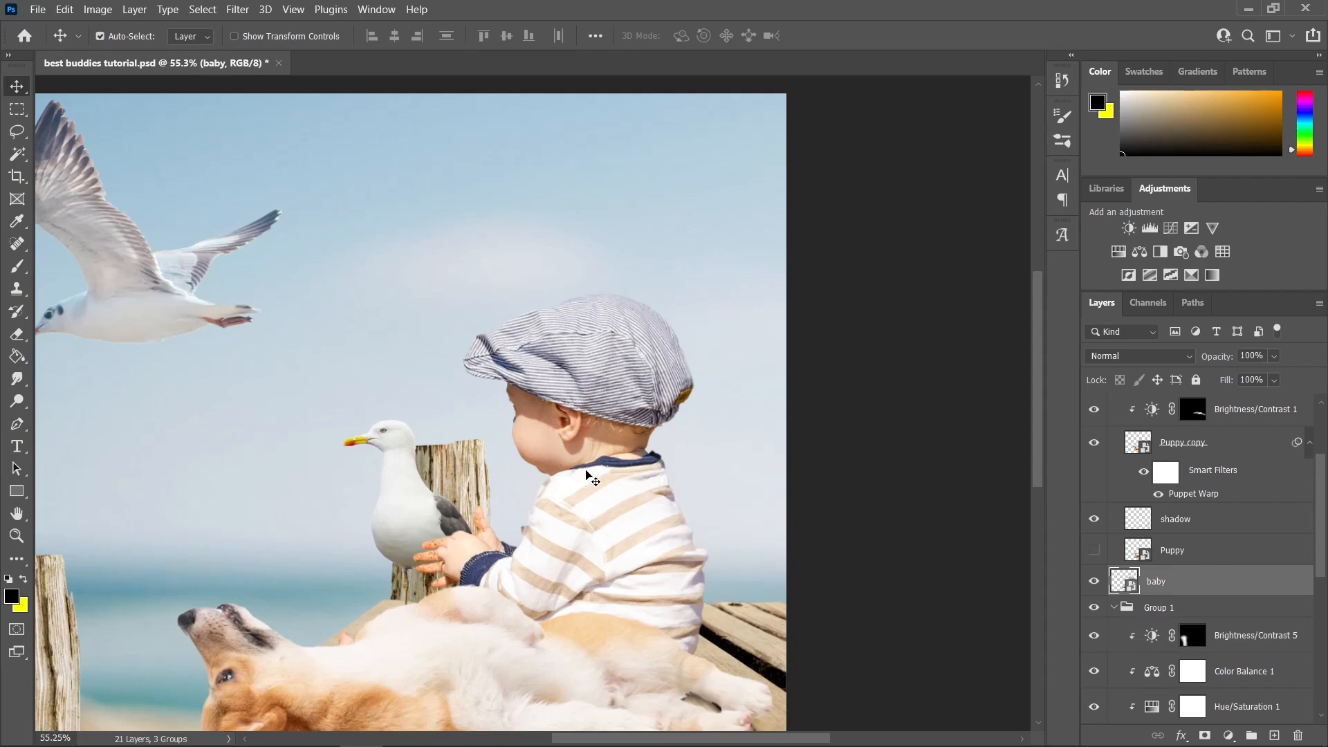
left_click(65, 9)
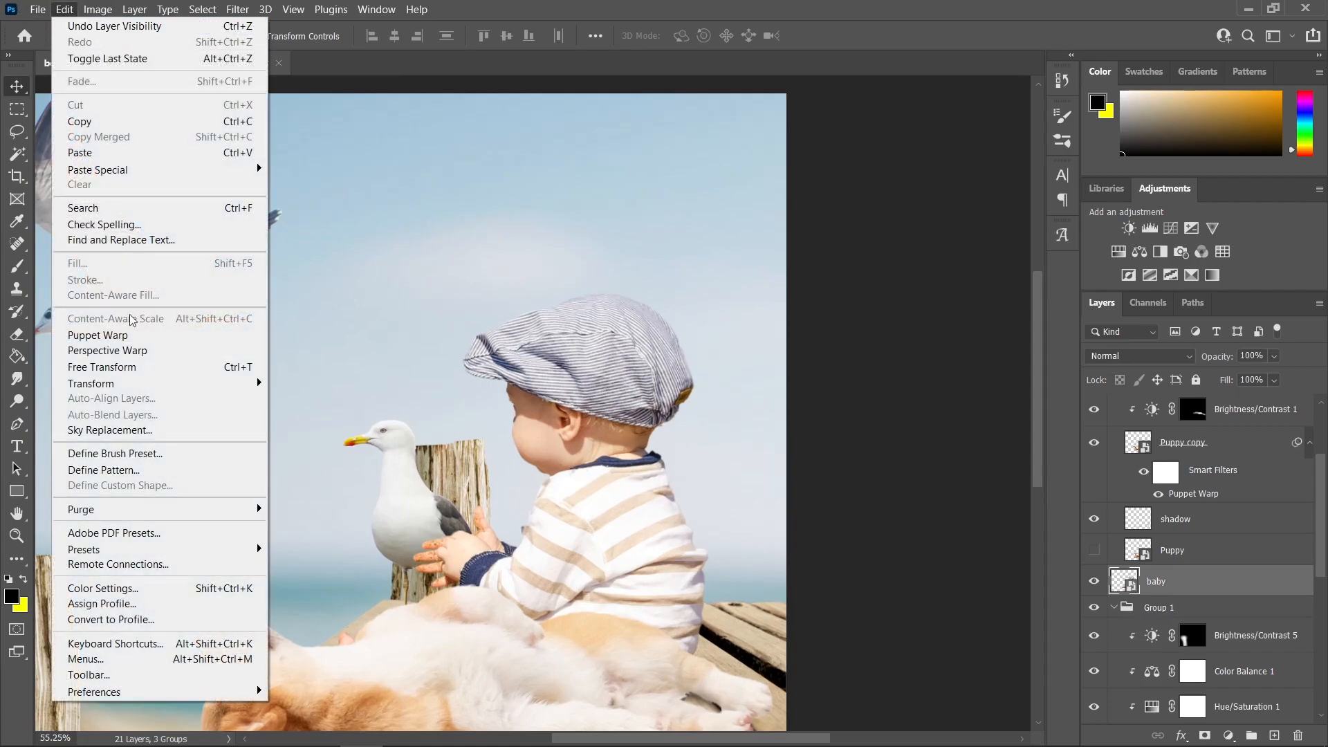
left_click(104, 335)
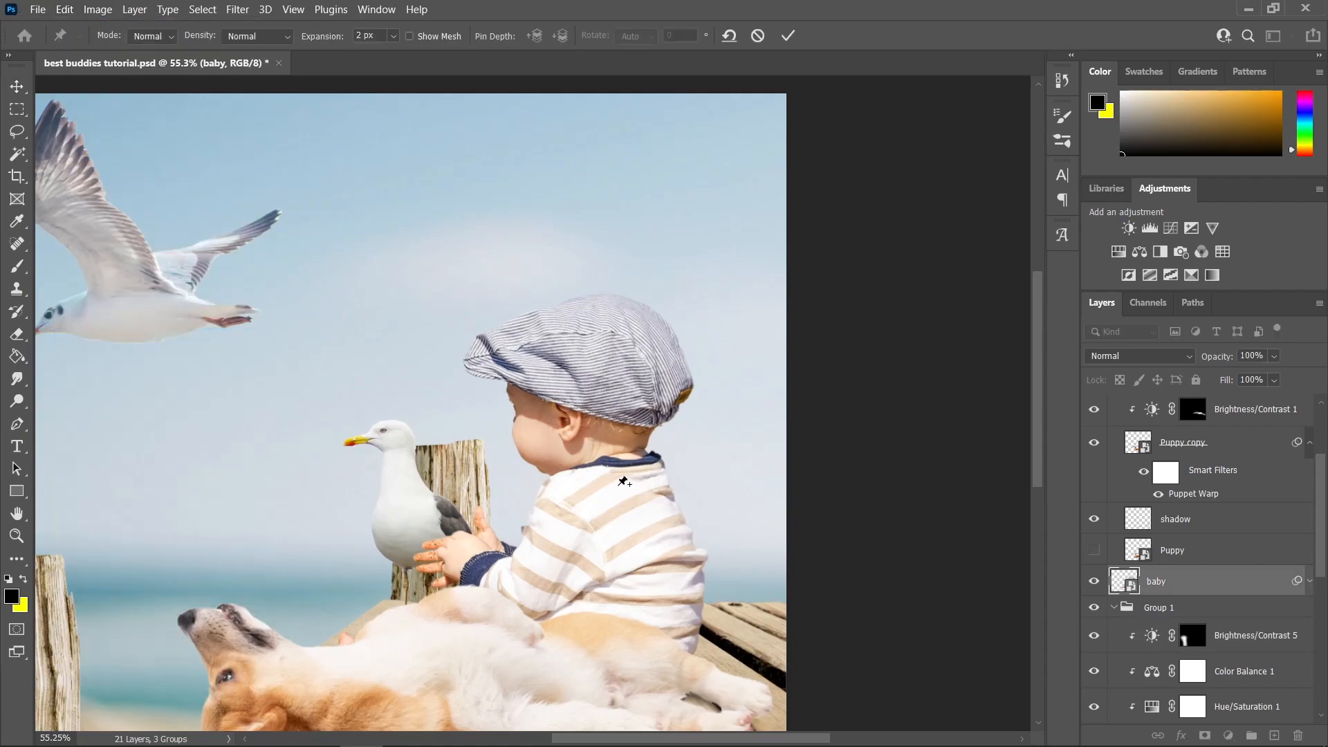
scroll(623, 481, "down", 3)
scroll(612, 471, "up", 1)
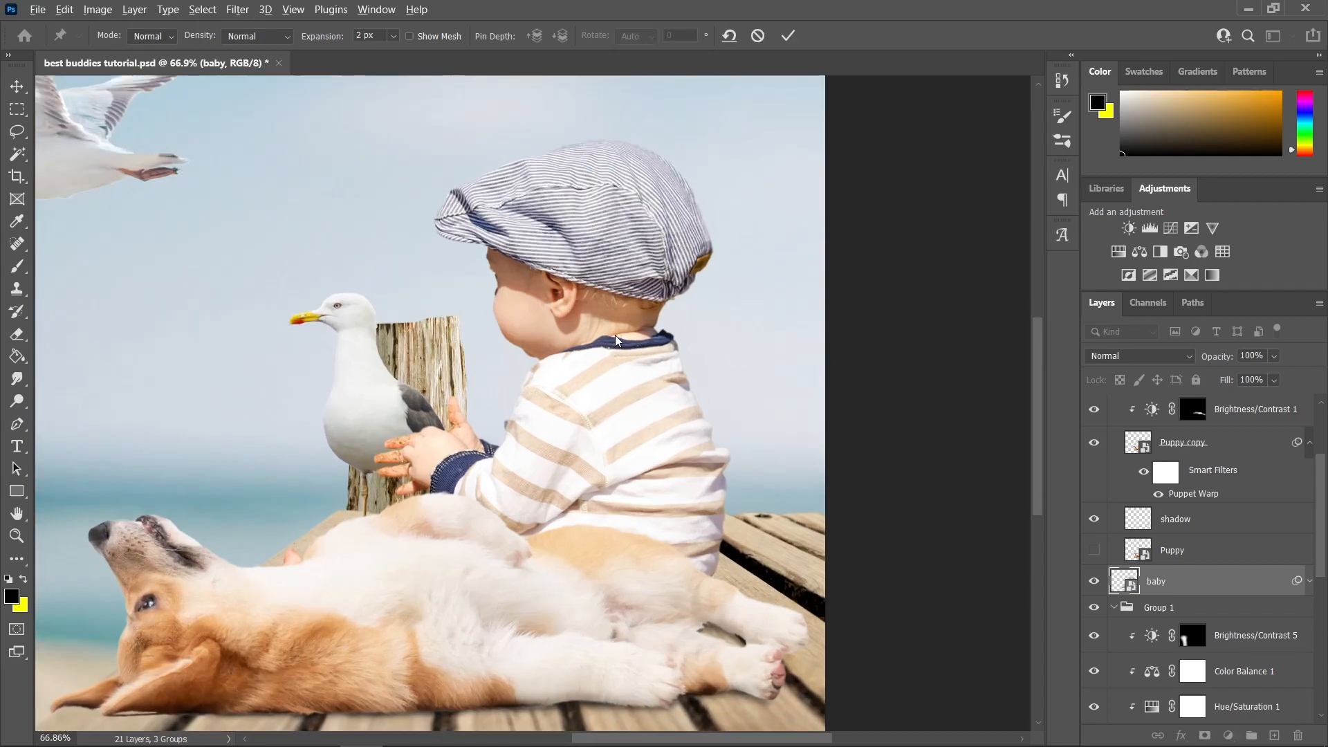
left_click(431, 446)
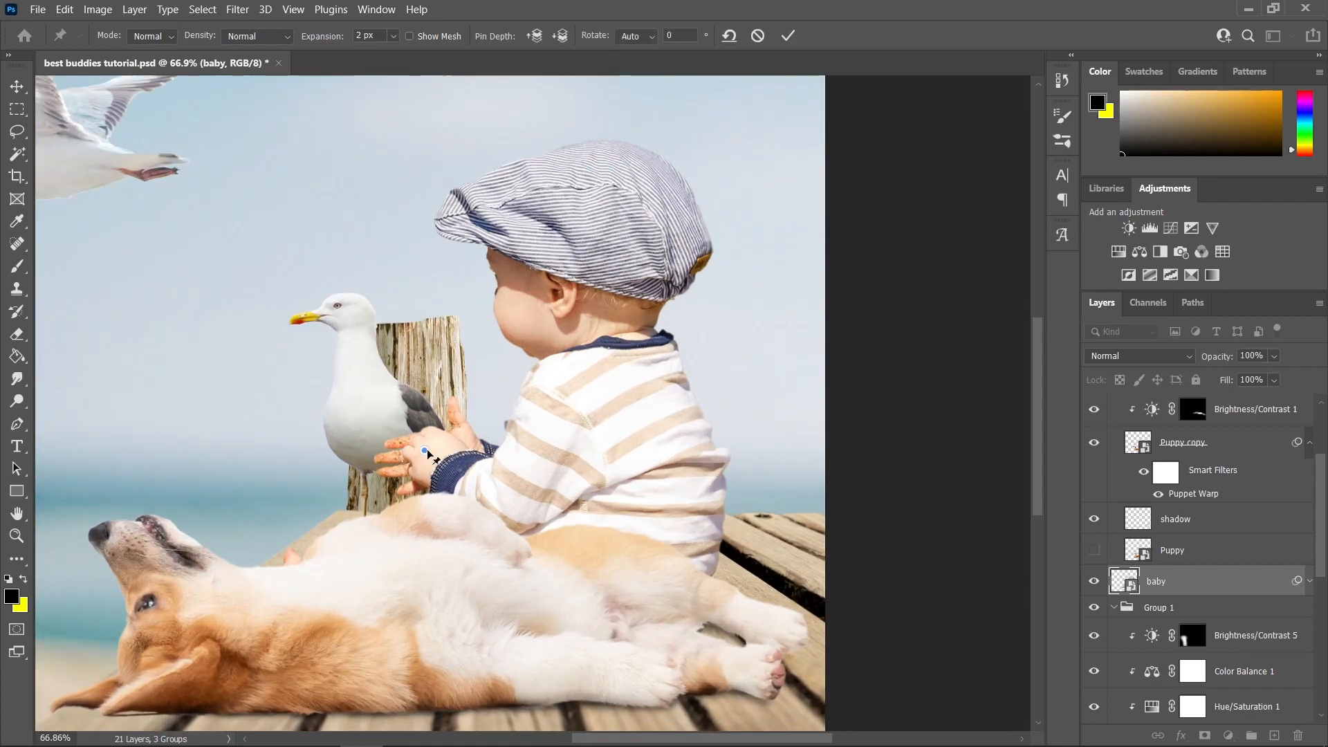
left_click(561, 400)
left_click(293, 557)
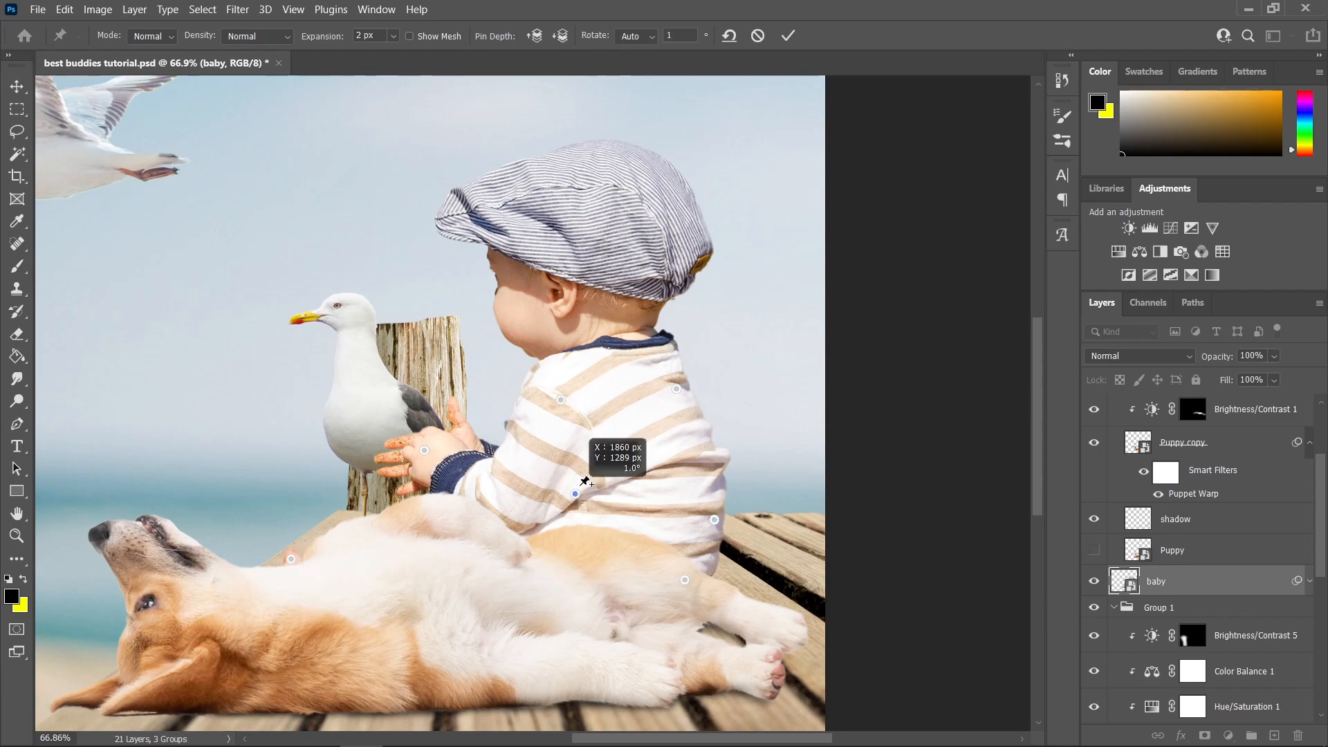
left_click(579, 490)
Step: Rotate the baby's head 19 degrees around a new pin at the neck, apply the Puppet Warp and compare before and after
scroll(588, 457, "up", 5)
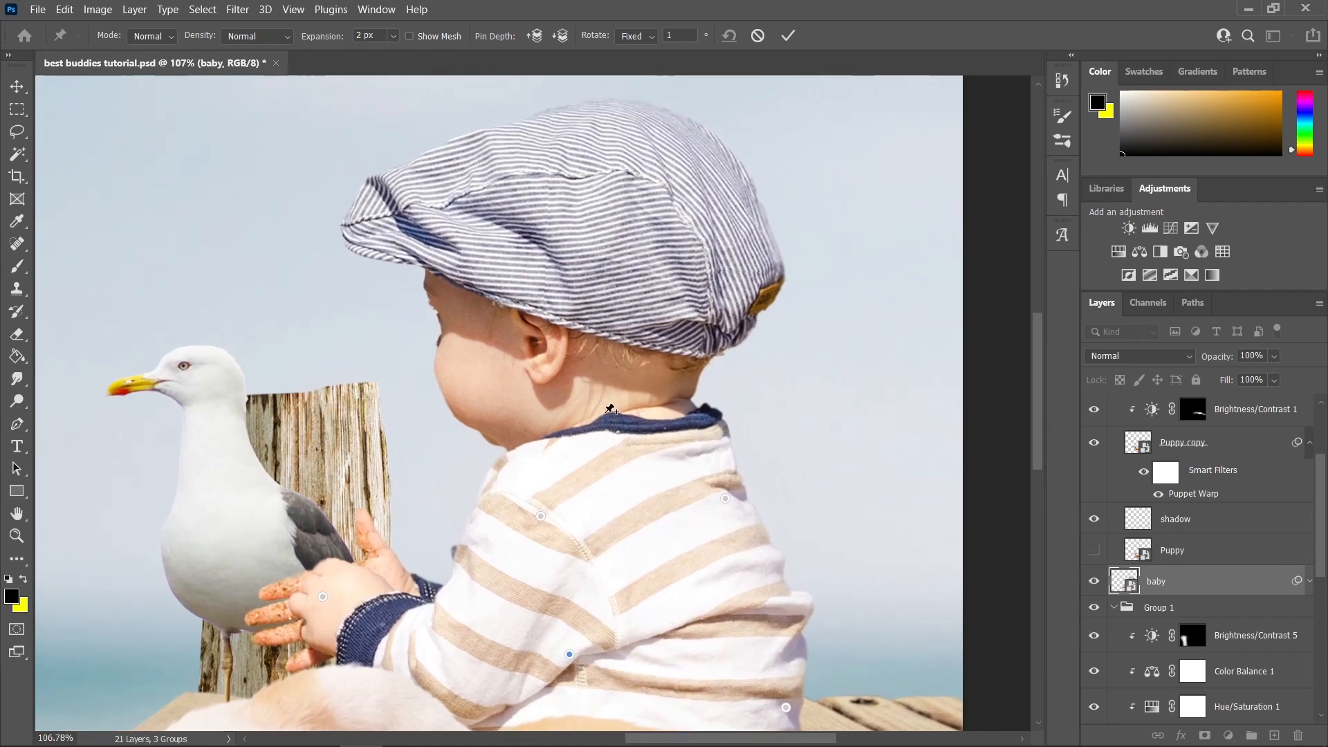
left_click(603, 408)
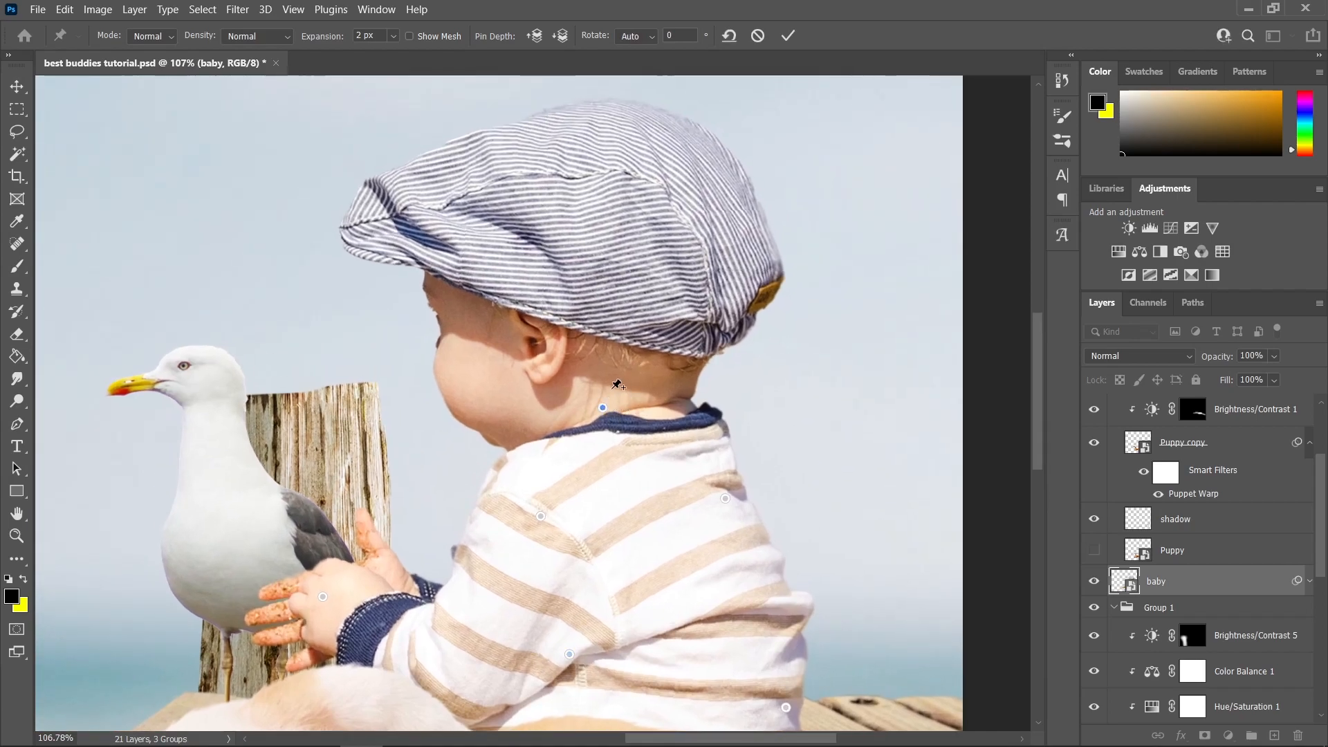
scroll(609, 410, "up", 4)
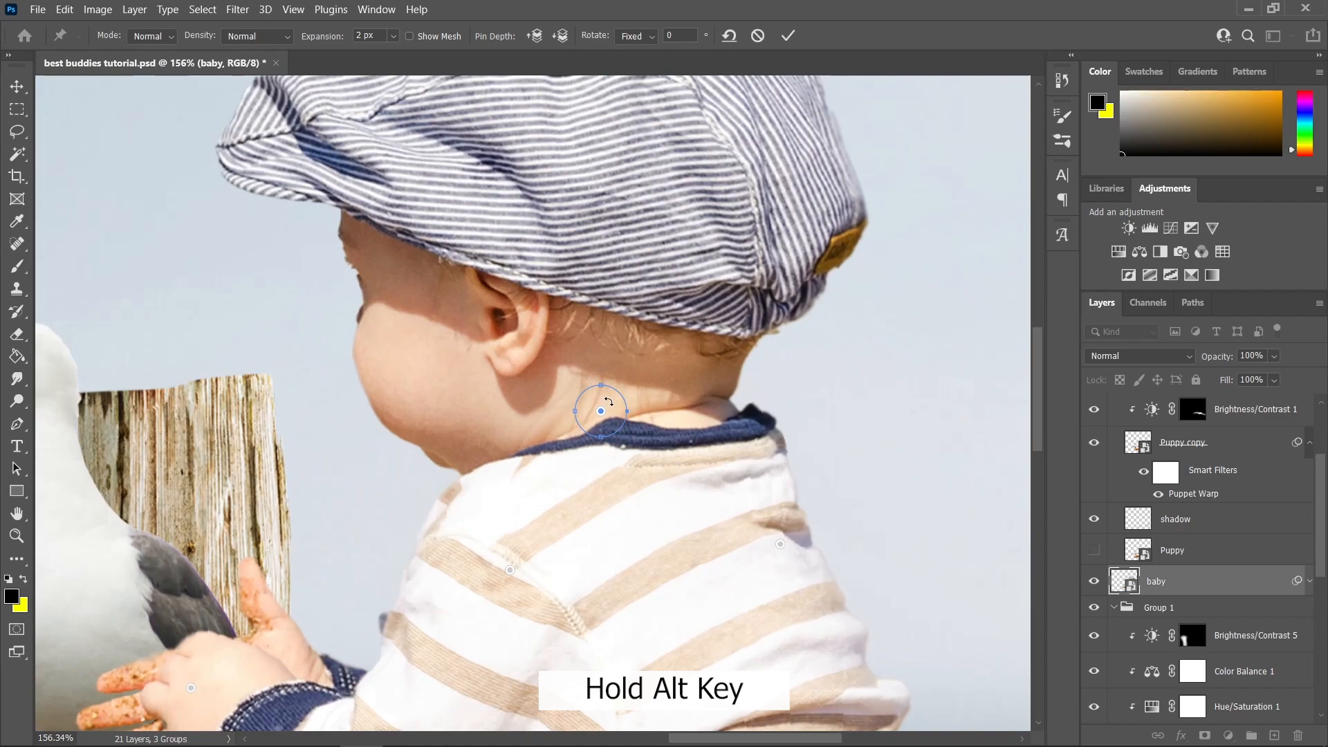
left_click_drag(610, 399, 611, 402)
scroll(610, 401, "down", 3)
scroll(610, 401, "down", 5)
scroll(686, 426, "up", 2)
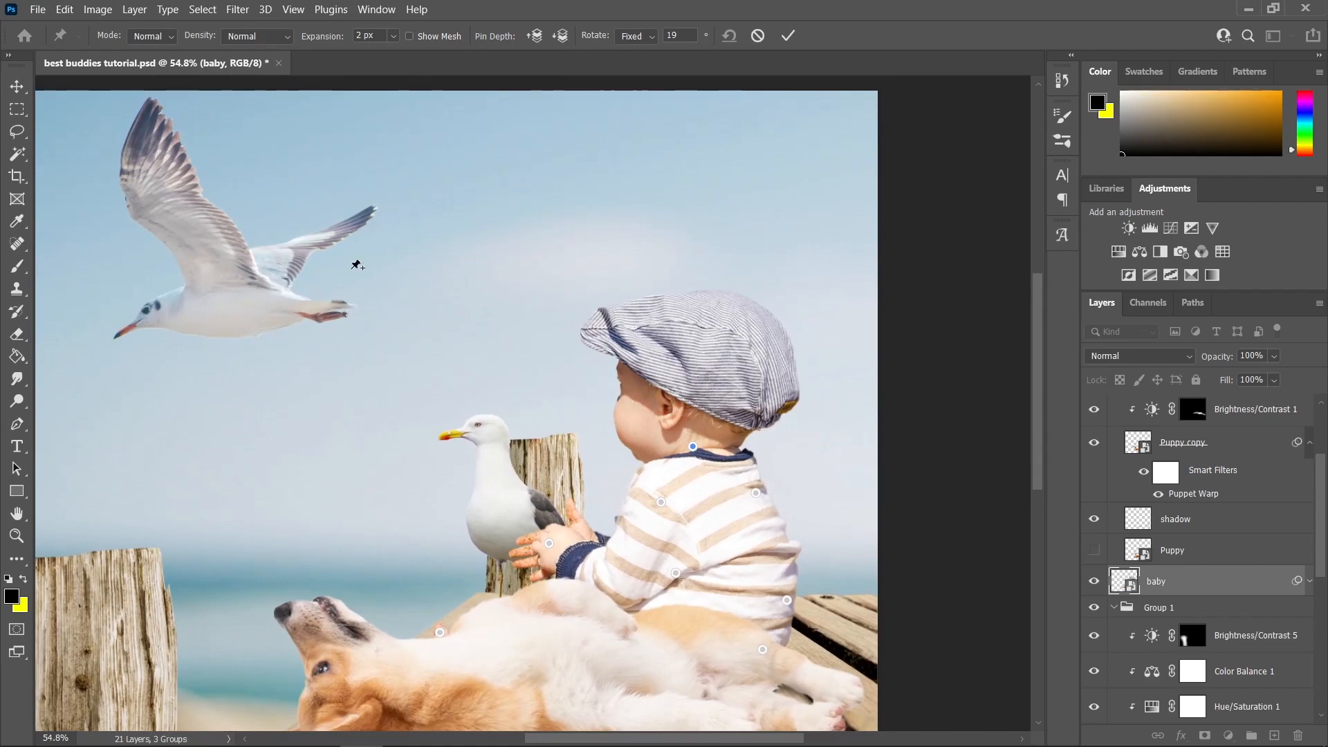
left_click(17, 87)
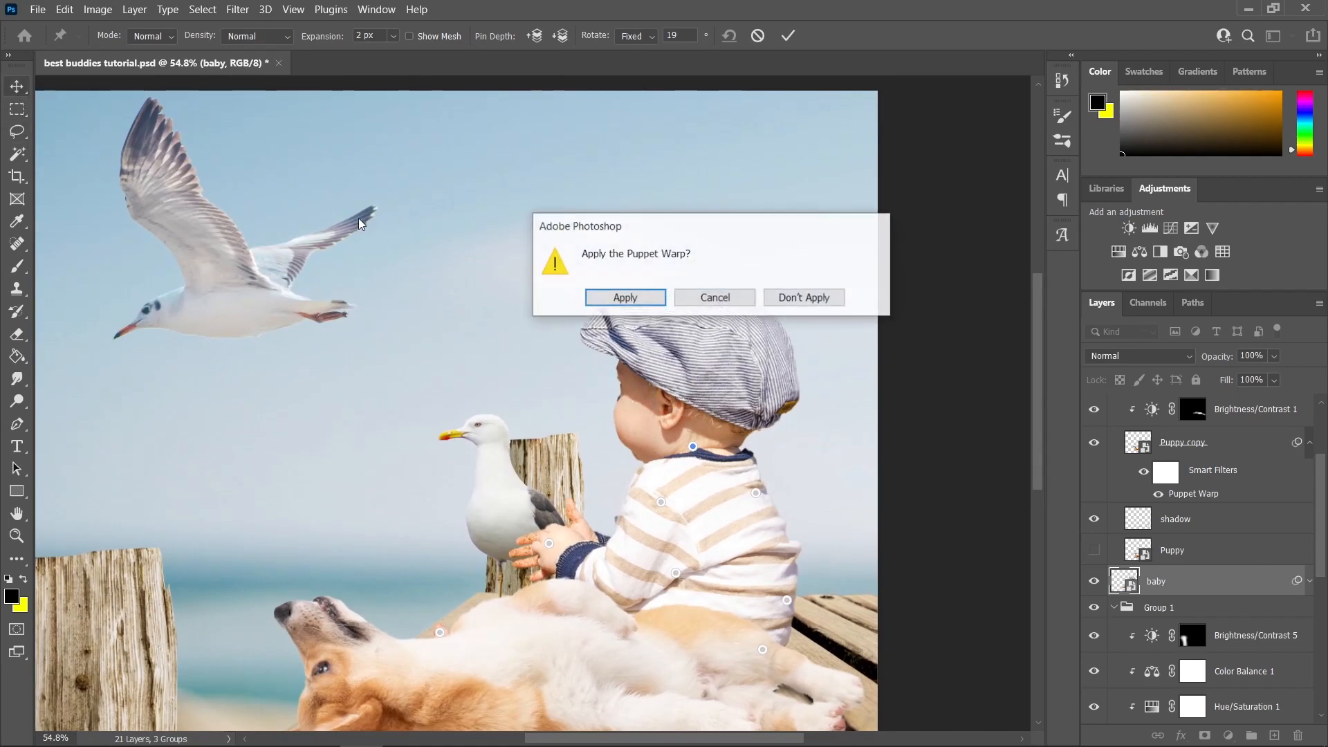
left_click(622, 299)
scroll(539, 393, "down", 2)
scroll(651, 360, "down", 1)
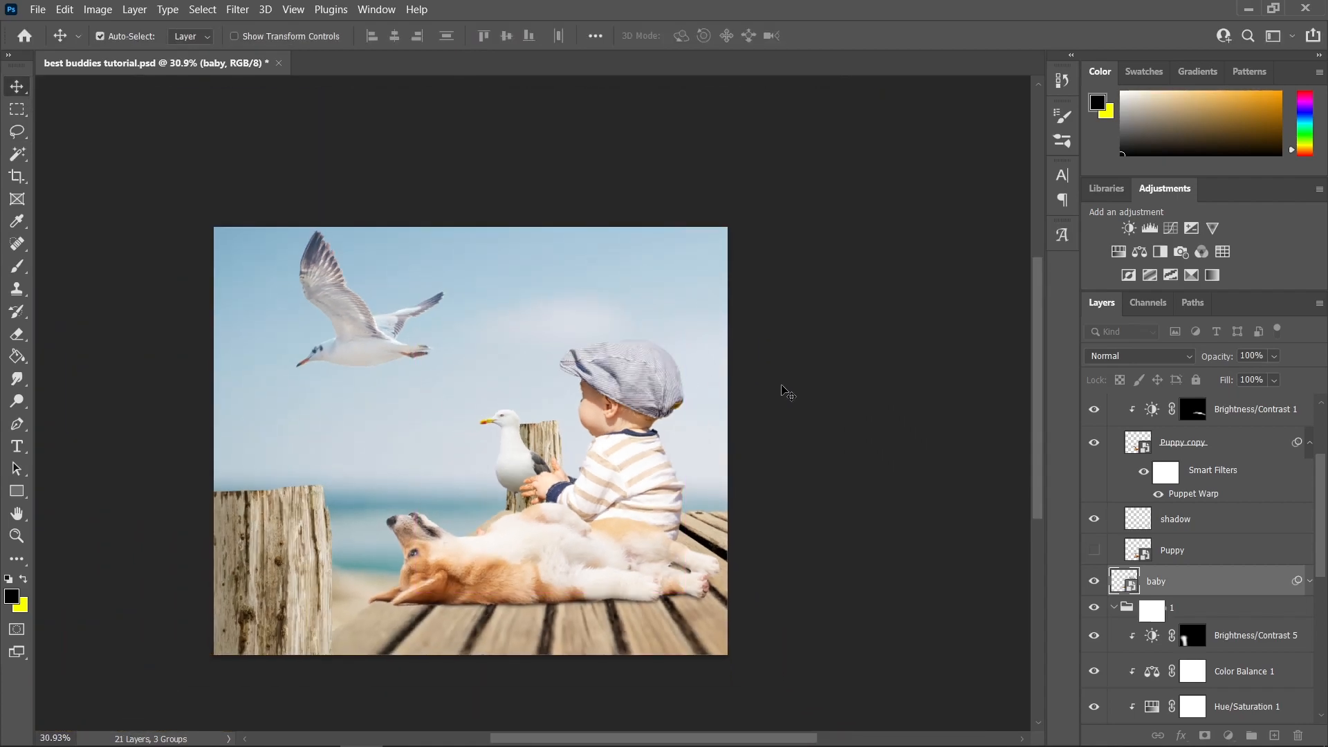
key("ctrl+z")
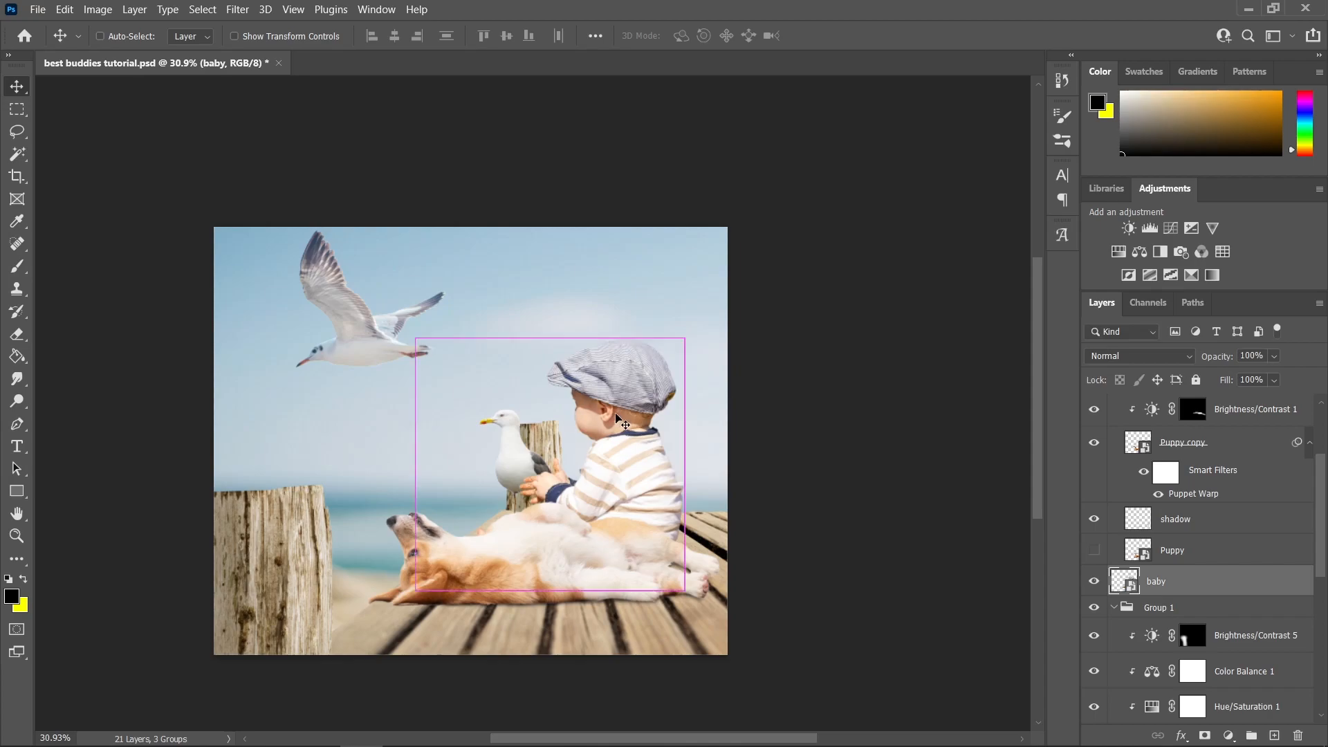
key("ctrl+shift+z")
Step: Rotate the flying bird layer slightly clockwise so its beak lifts
scroll(496, 385, "up", 3)
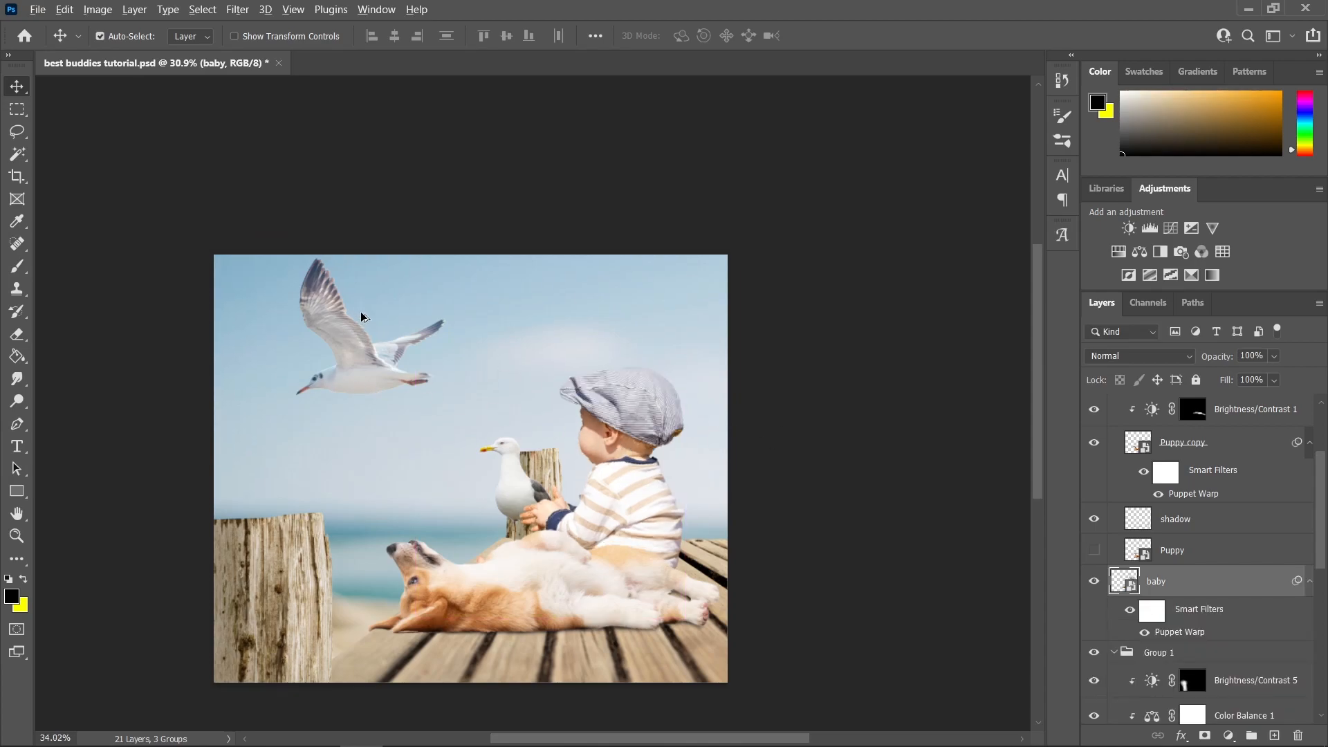
scroll(663, 387, "down", 4)
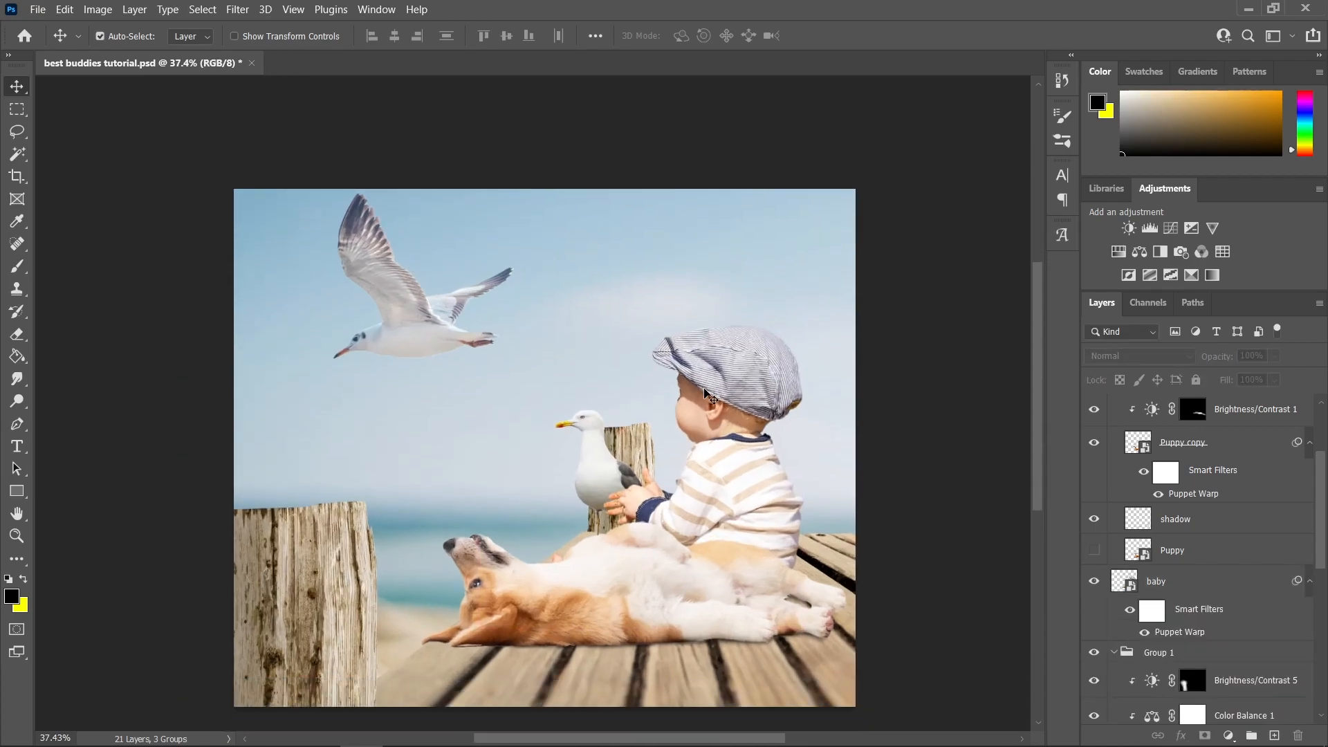
scroll(474, 217, "up", 3)
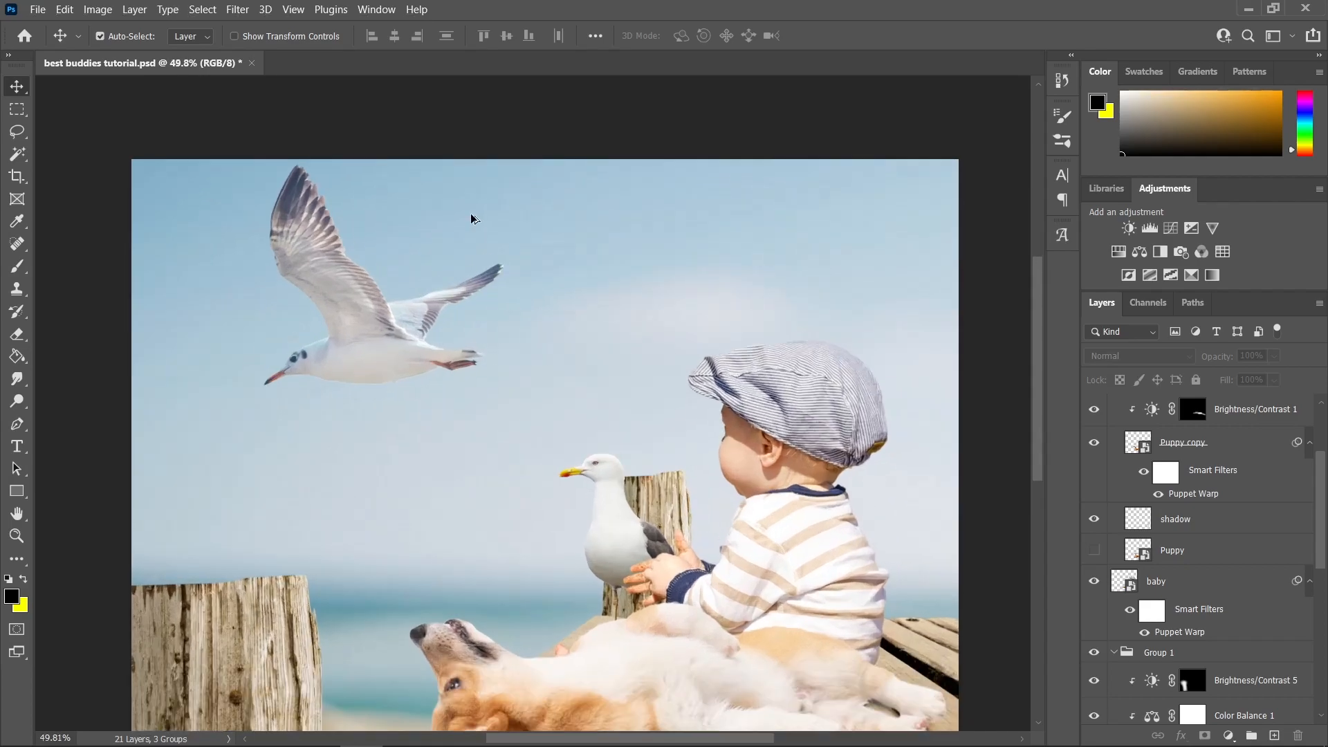
left_click(367, 368)
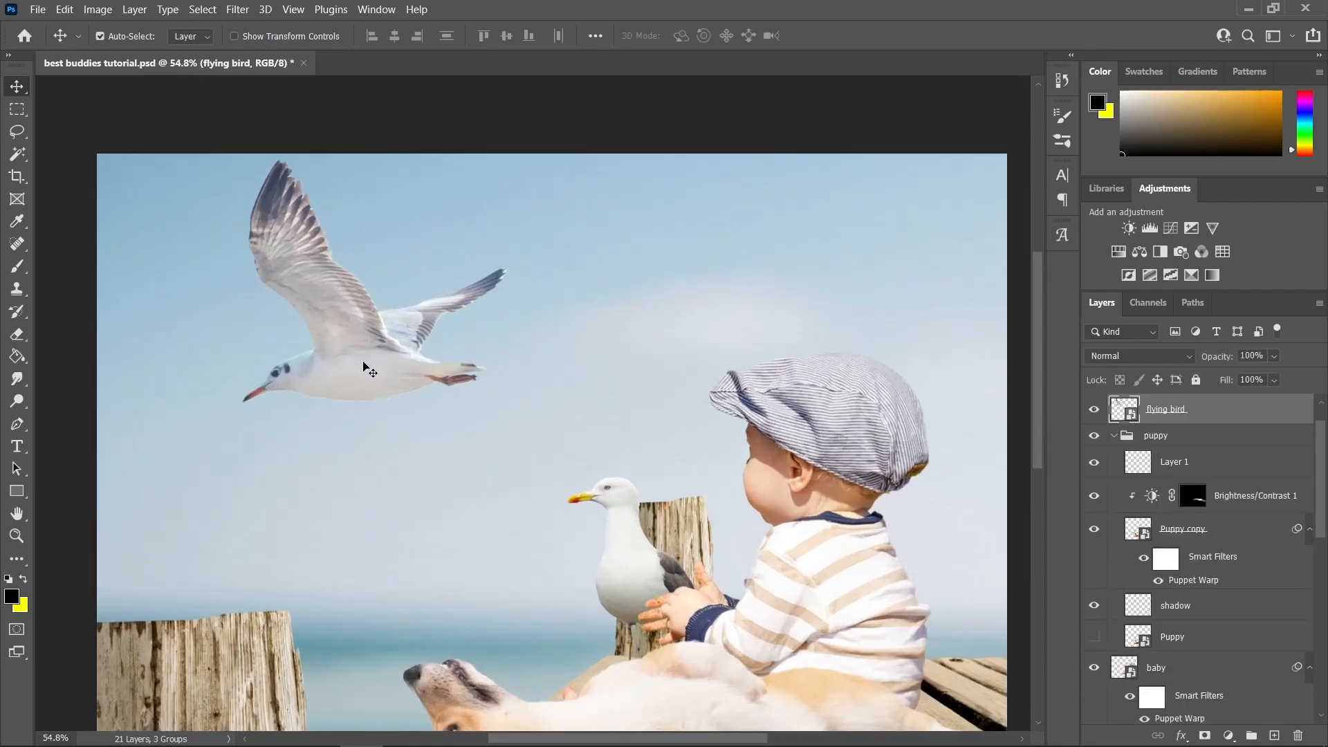
key("ctrl+t")
mouse_move(277, 138)
left_mouse_down()
mouse_move(272, 124)
mouse_move(255, 153)
left_mouse_up()
key("Return")
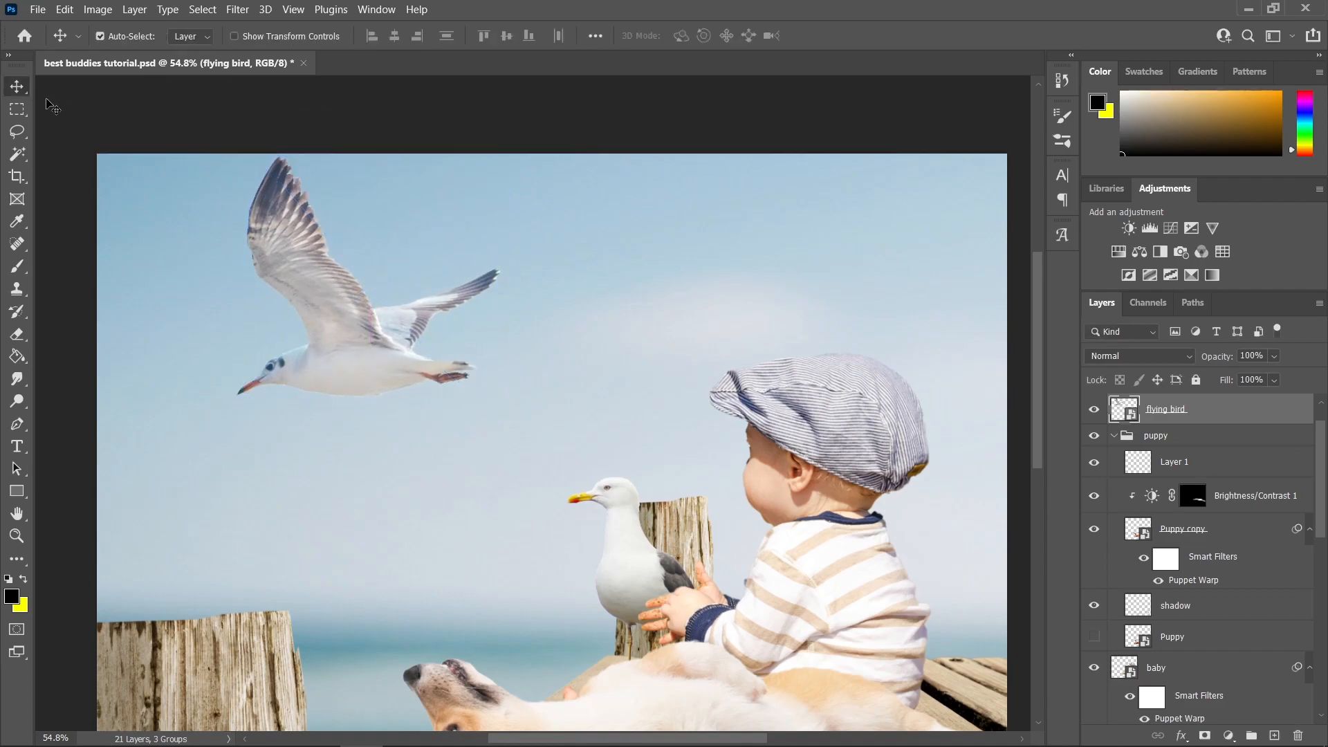
scroll(456, 318, "up", 4)
scroll(513, 358, "down", 2)
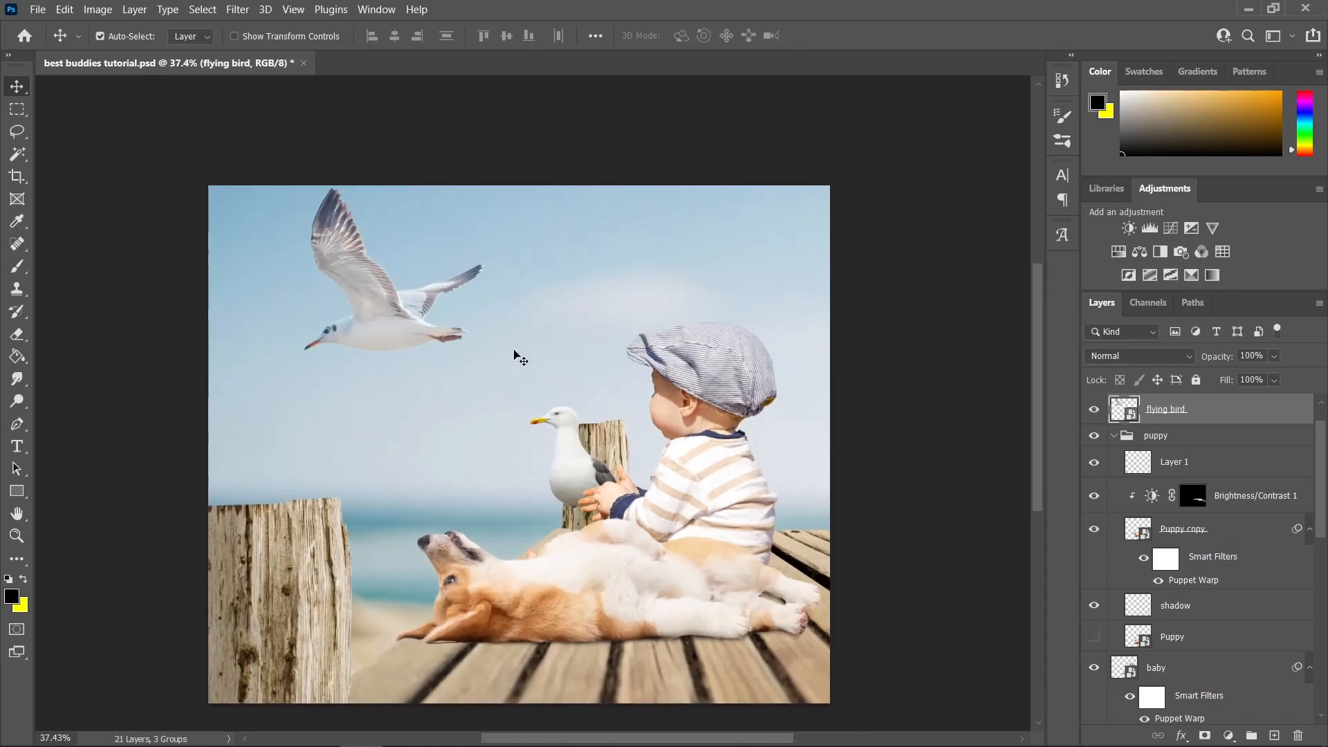
Step: Scale the standing bird beside the baby's hands down proportionally, keeping its feet in place
left_click(571, 435)
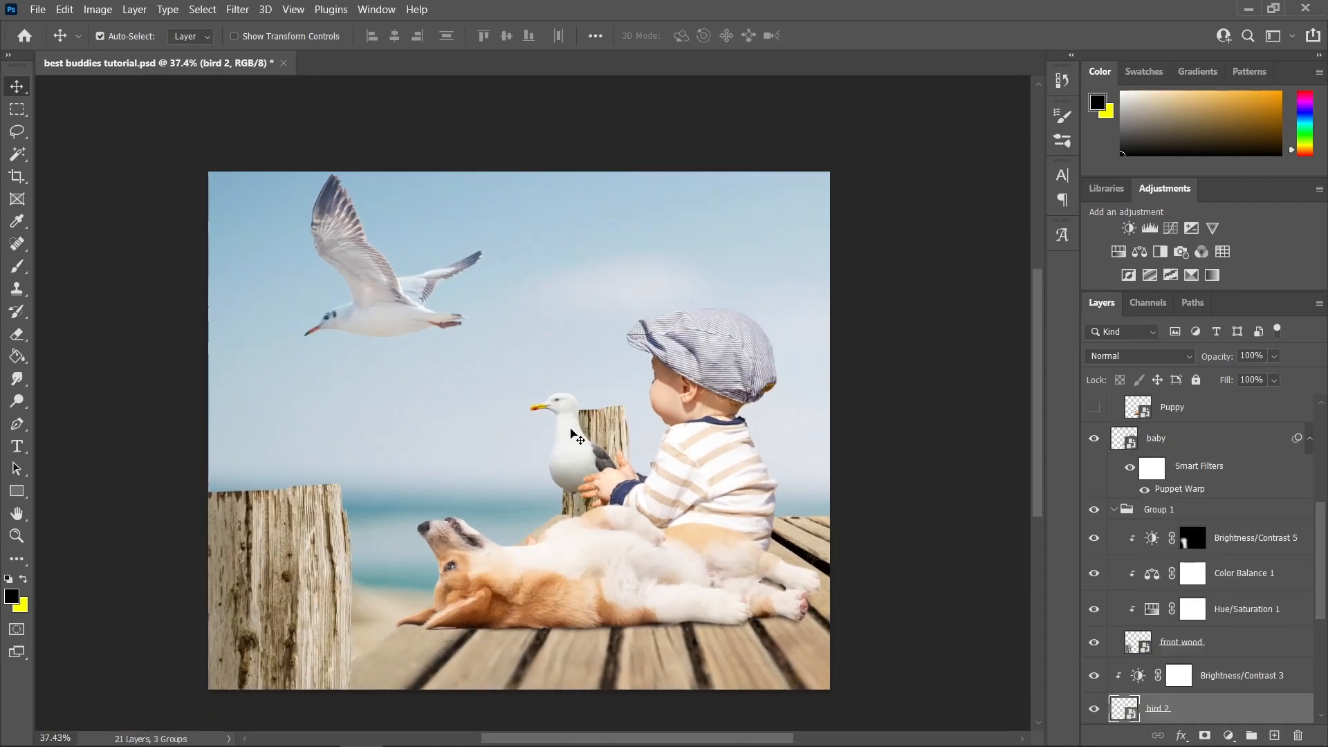
scroll(578, 450, "up", 5)
scroll(585, 465, "right", 3)
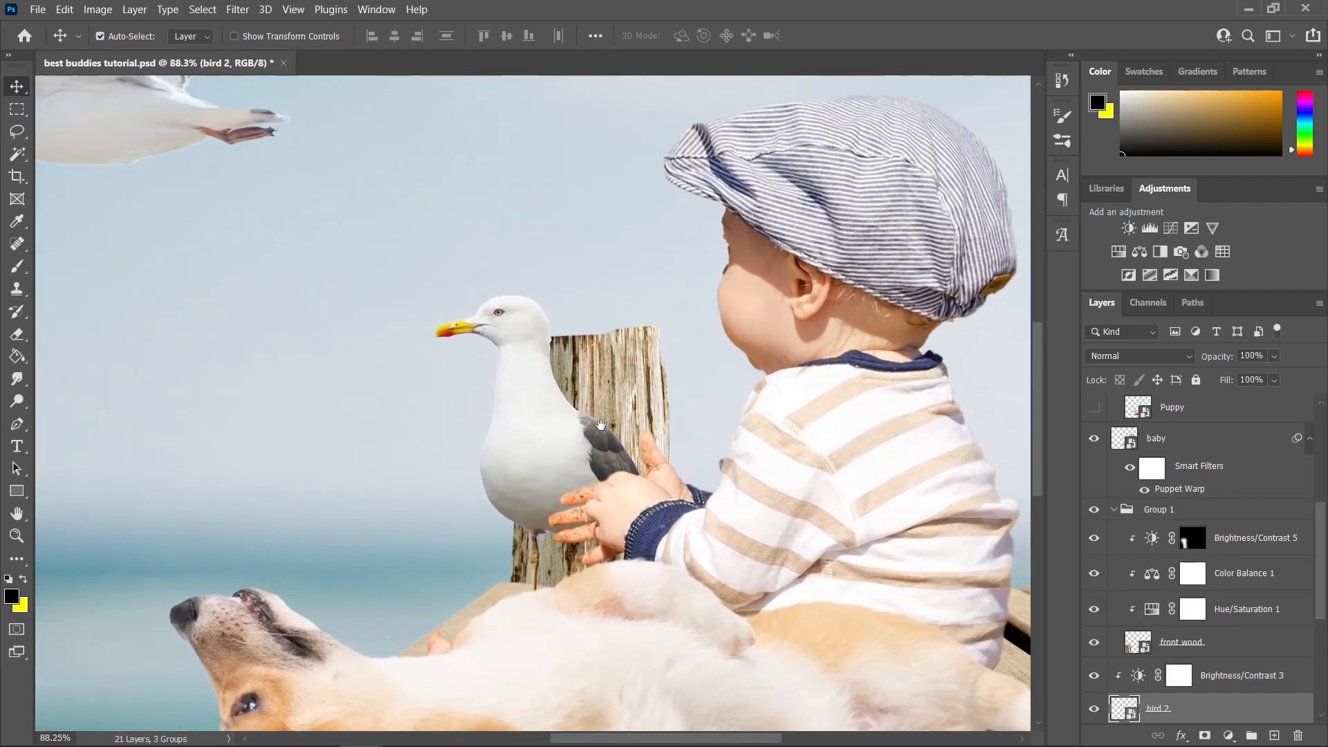
scroll(567, 378, "down", 3)
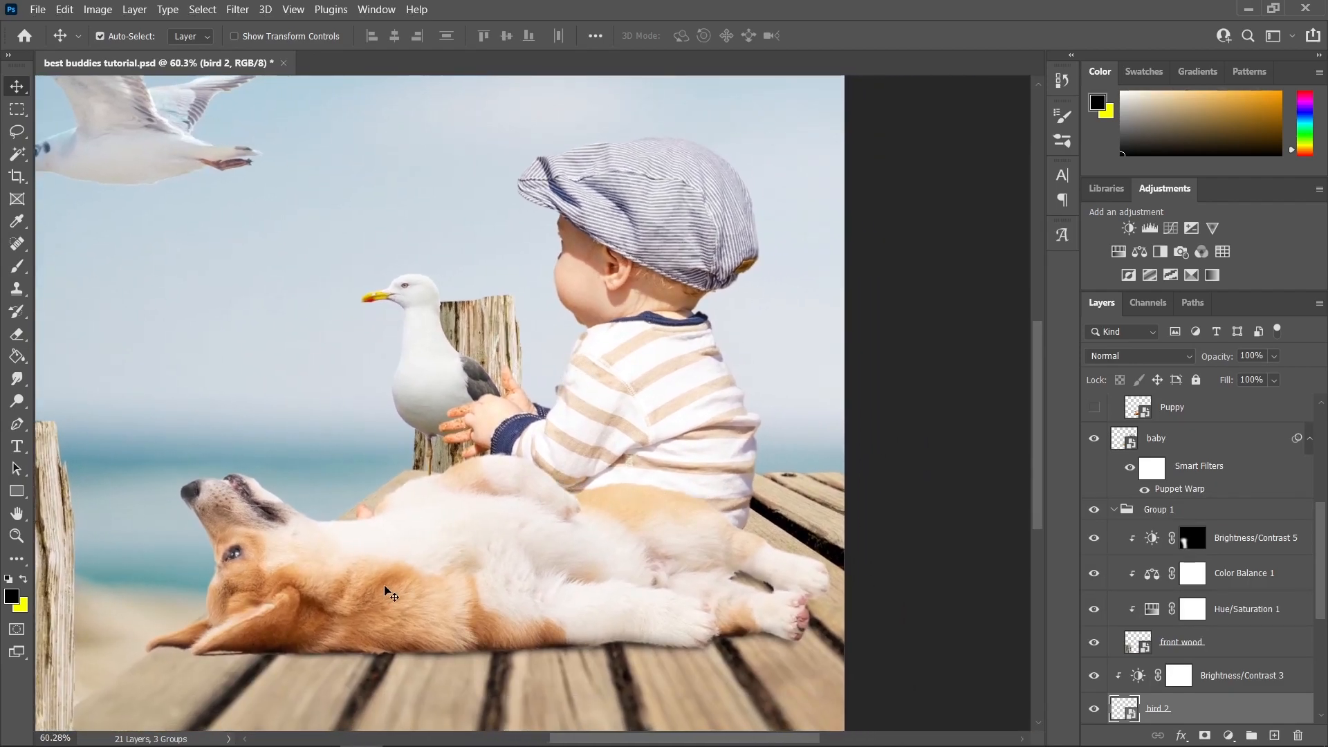
scroll(442, 346, "up", 5)
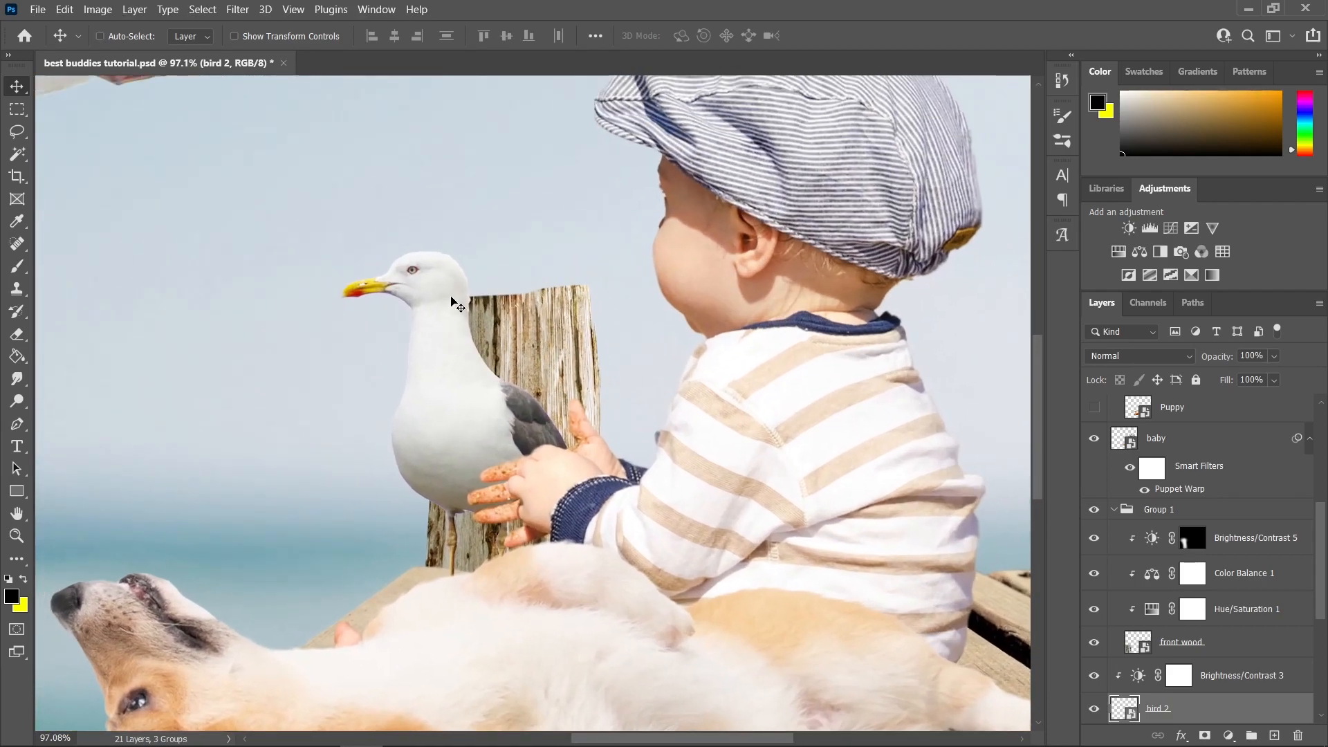
key("ctrl+t")
scroll(477, 321, "down", 2)
scroll(479, 323, "down", 1)
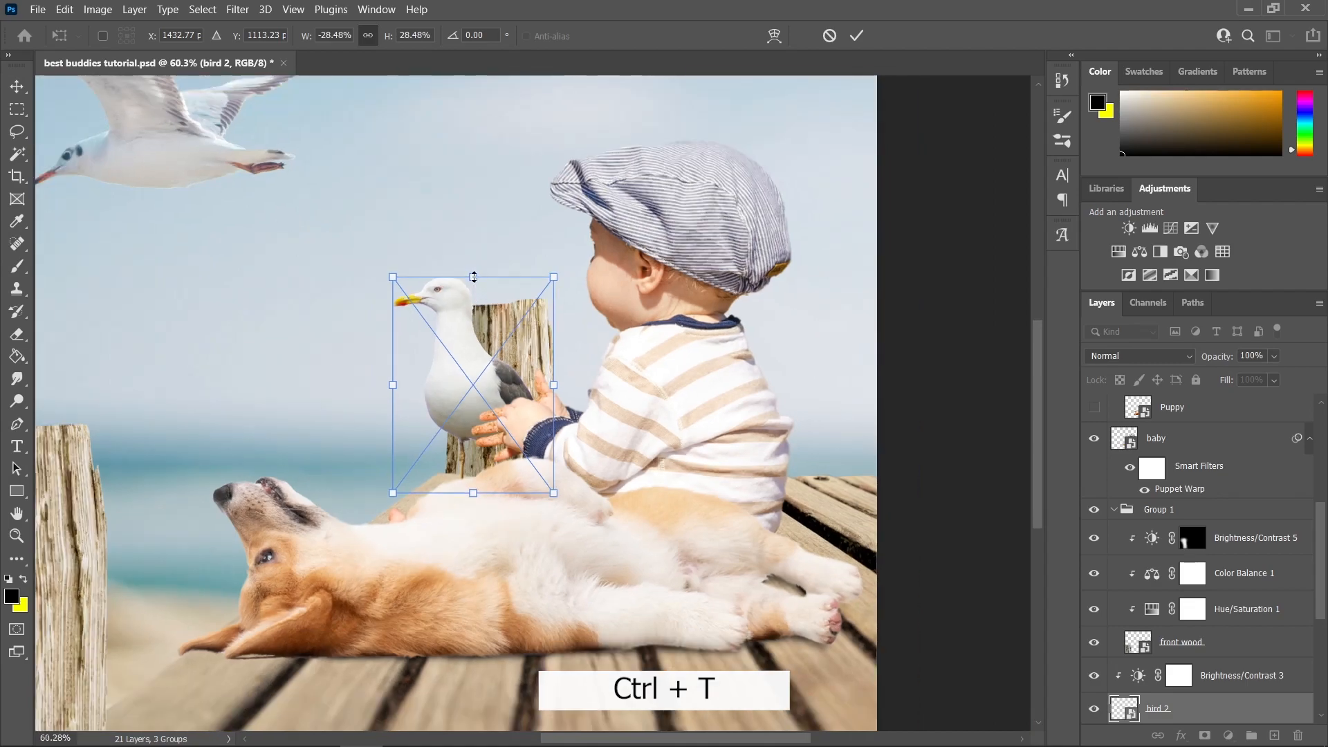
left_click_drag(478, 275, 481, 322)
key("Return")
scroll(512, 360, "up", 3)
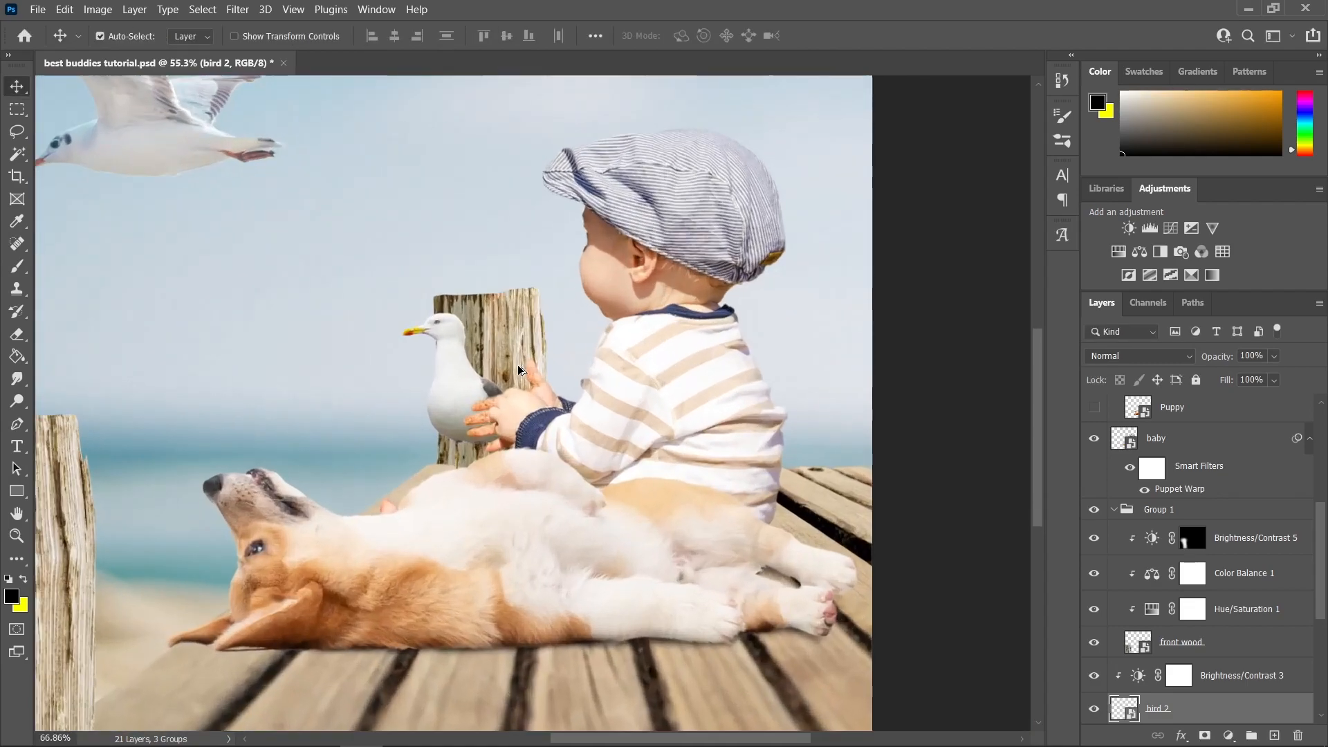
Step: Narrow the wooden post behind the standing bird to 27.92% width and shift it slightly right and down
left_click(512, 358)
scroll(512, 360, "up", 1)
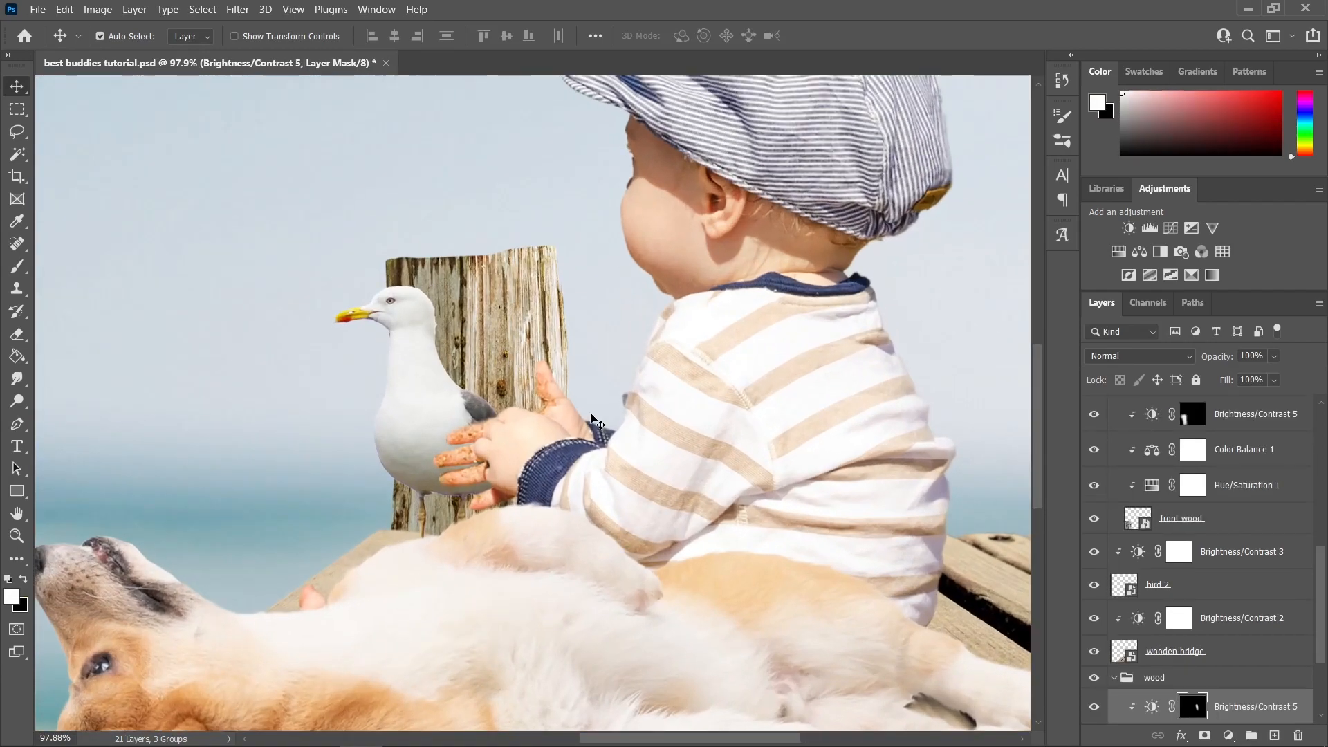
scroll(1201, 648, "down", 3)
left_click(1204, 654)
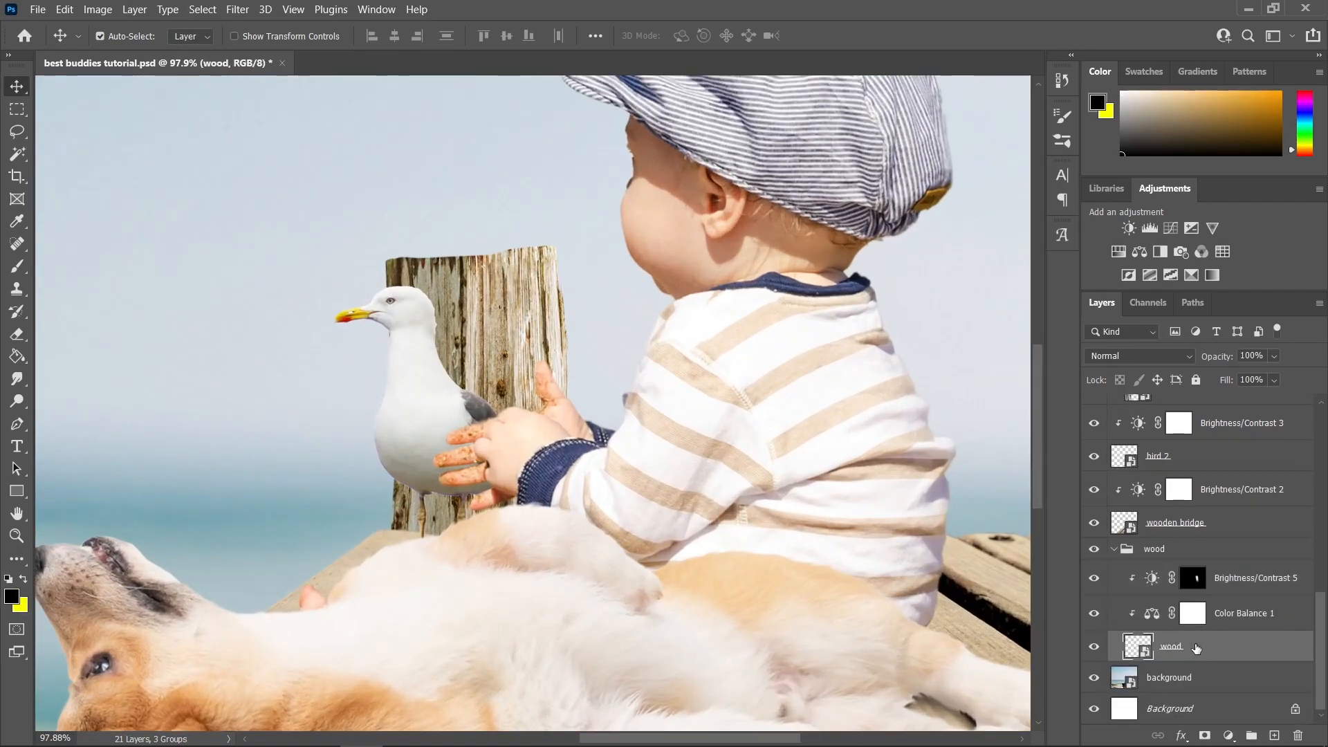
key("ctrl+t")
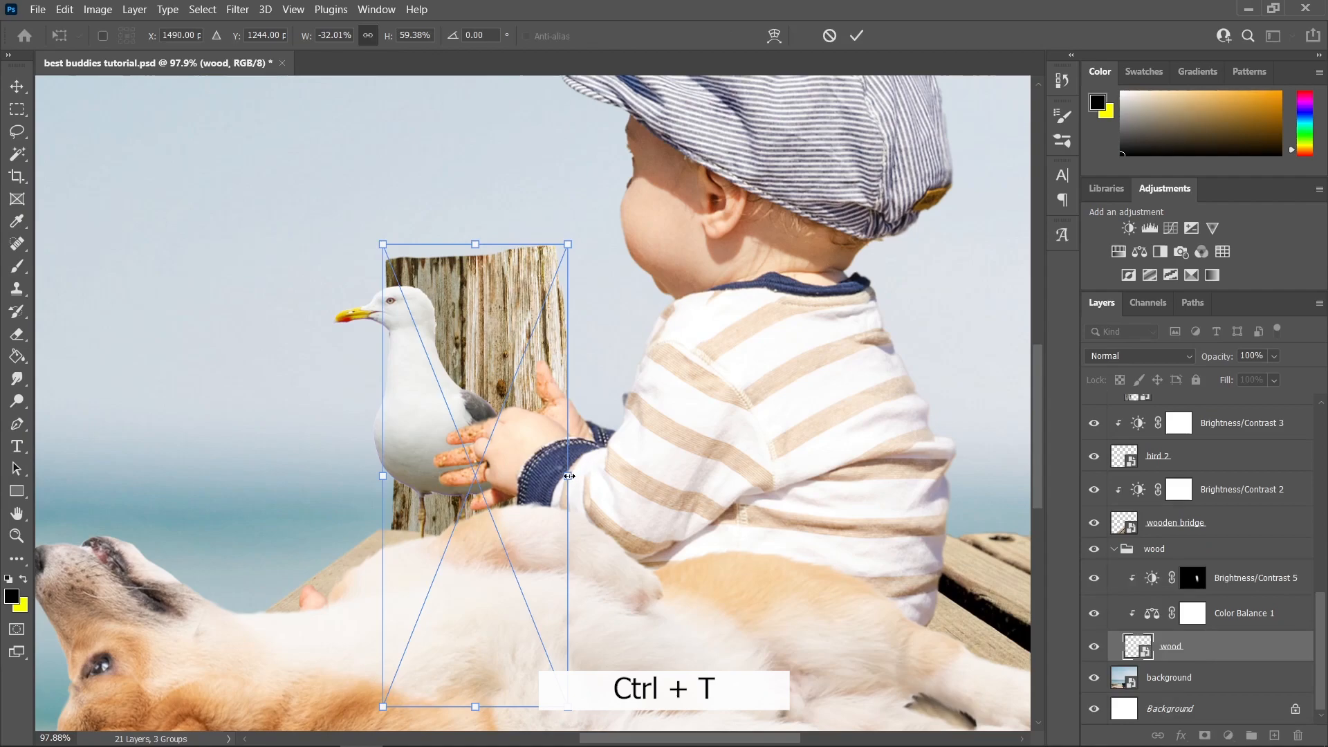
left_click_drag(569, 476, 544, 476)
left_click_drag(494, 341, 513, 347)
left_click(17, 87)
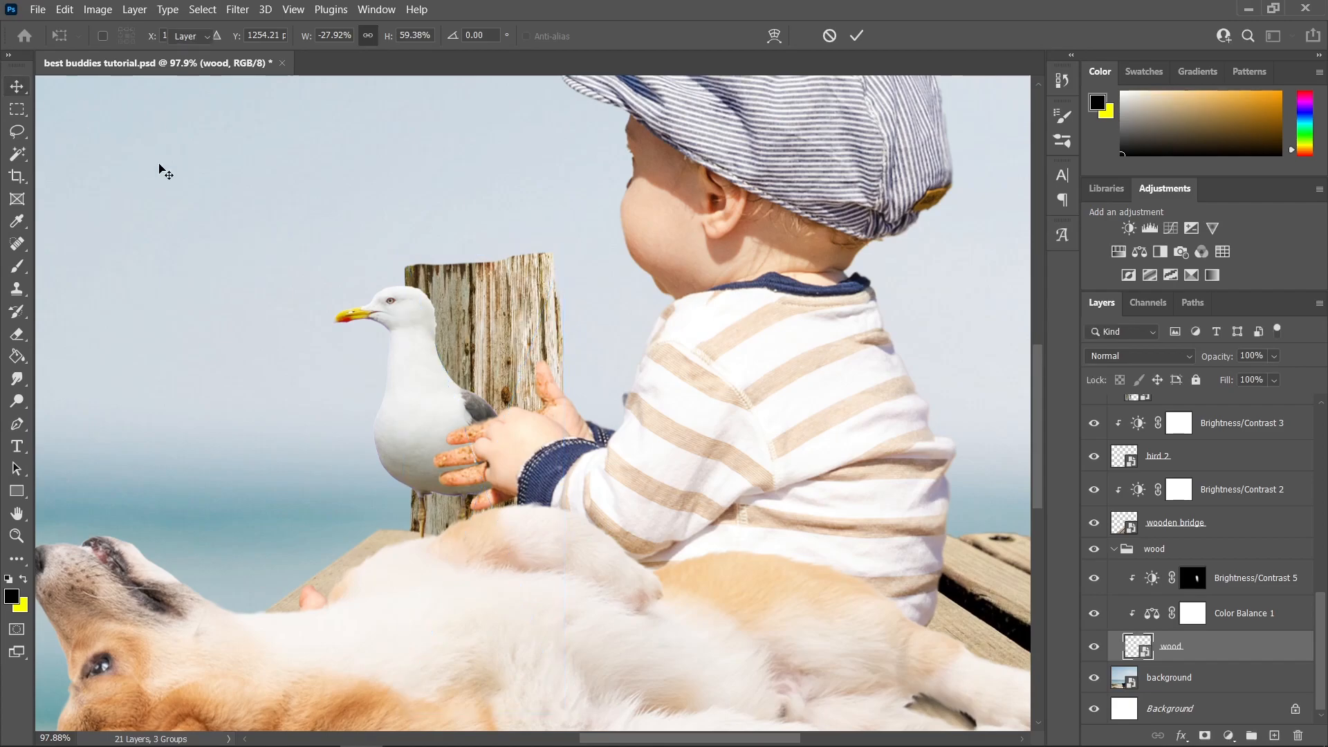
Step: Start a Puppet Warp on the standing bird layer and pin its chest, body and wing
scroll(584, 350, "down", 6)
scroll(540, 346, "up", 6)
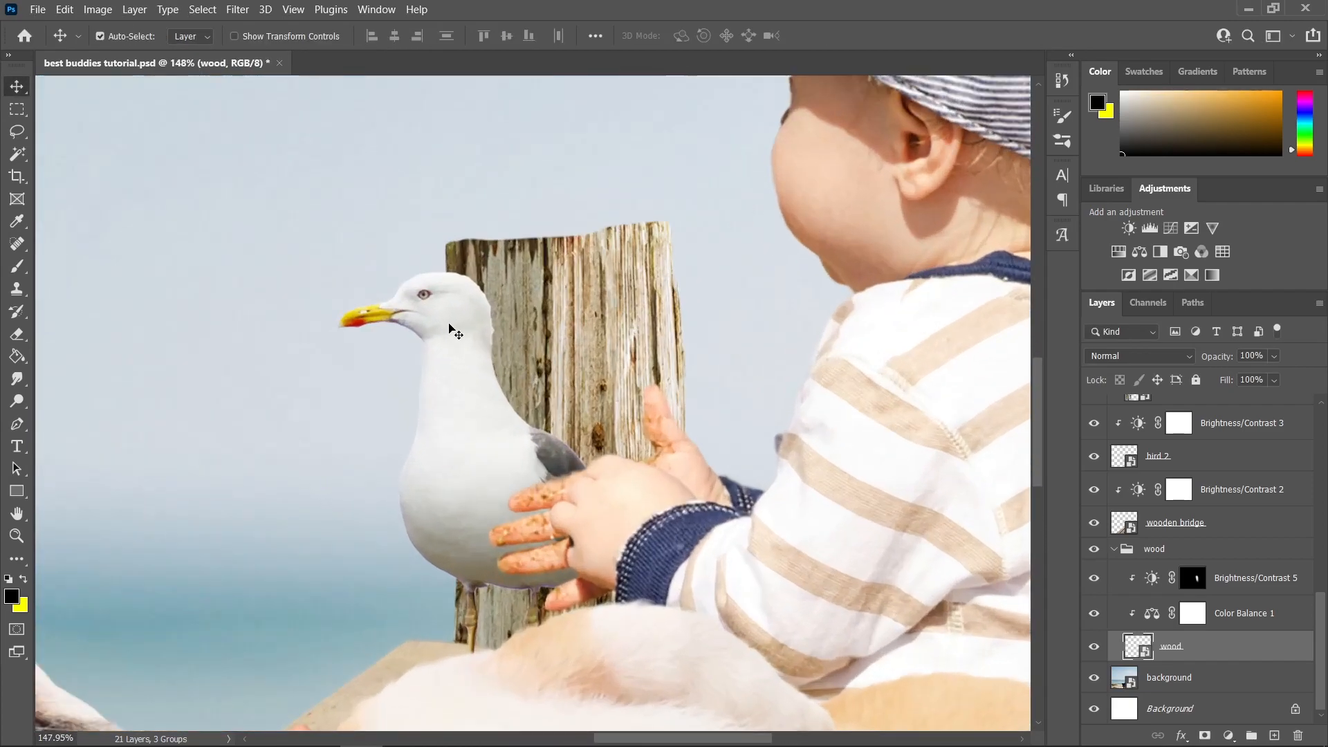
left_click(451, 328)
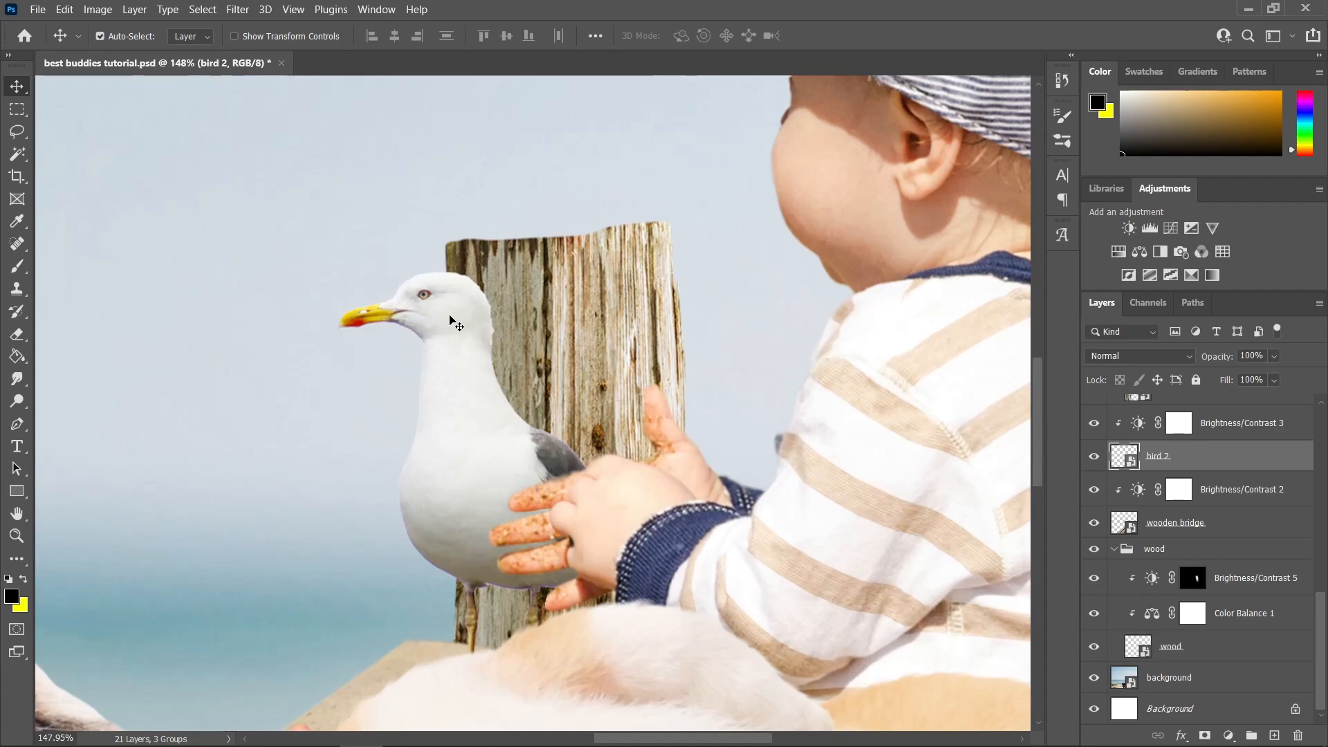
scroll(552, 331, "up", 1)
left_click(64, 9)
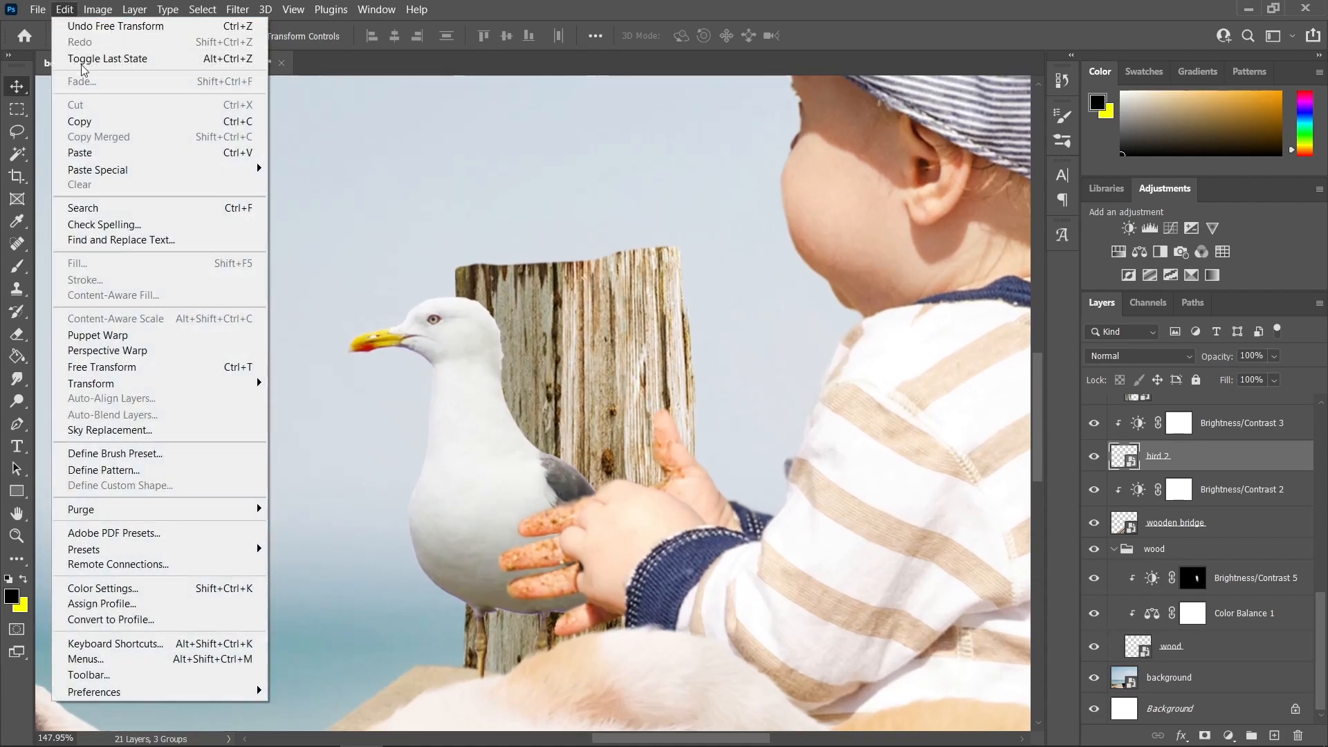
left_click(97, 335)
scroll(478, 353, "up", 2)
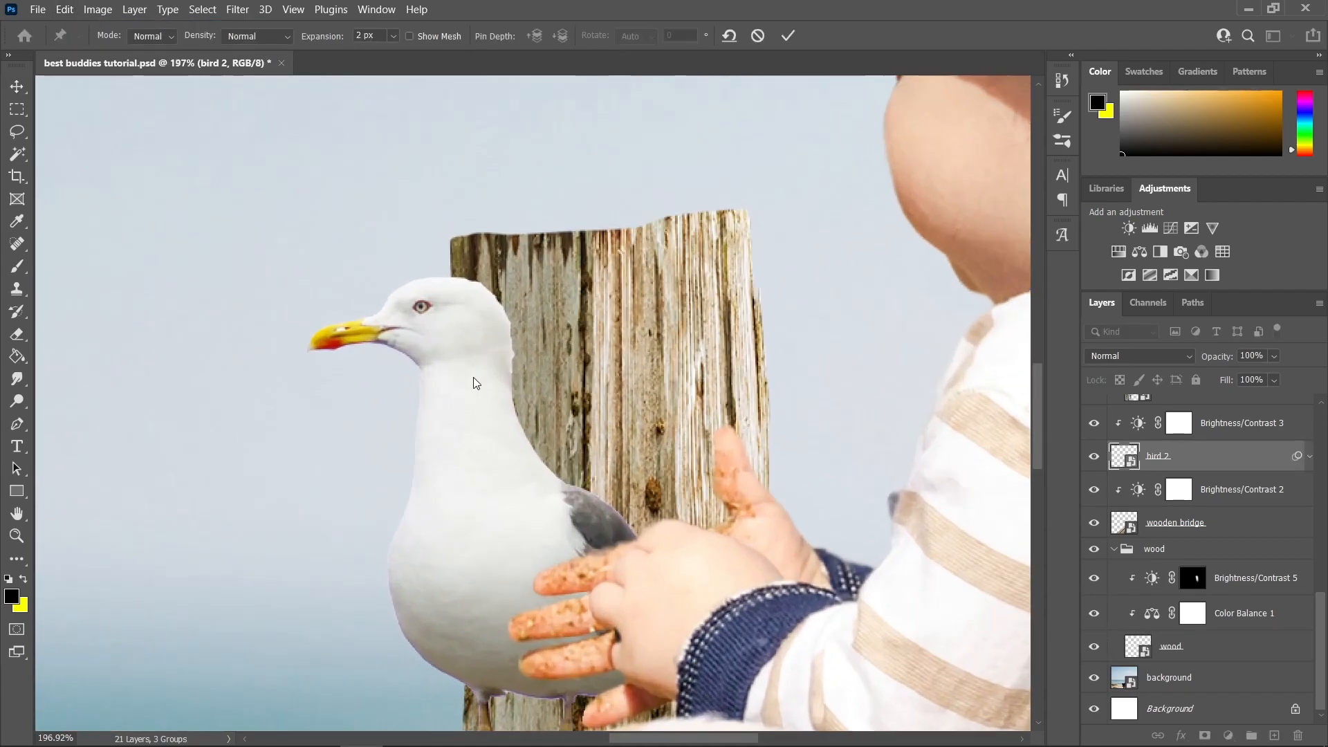
scroll(470, 359, "down", 1)
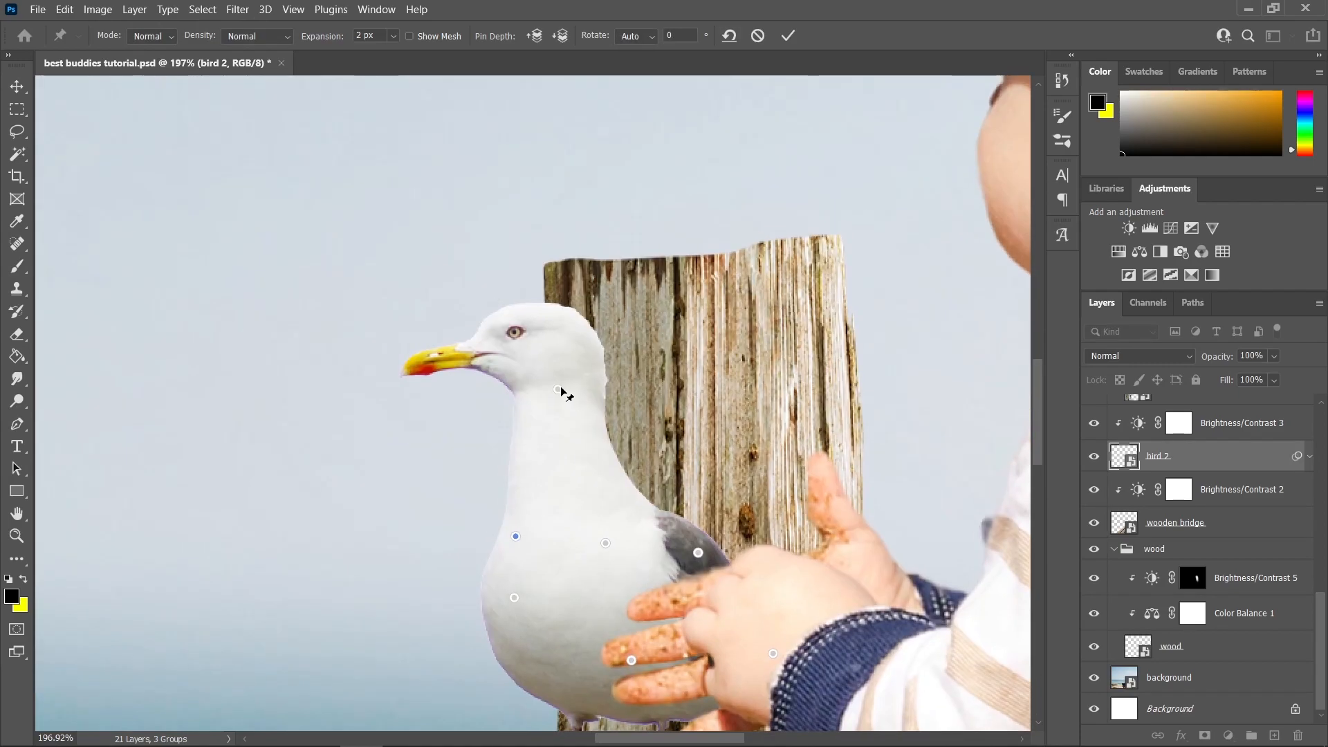
Step: Rotate the standing bird's head about 14 degrees around a pin at the neck and apply the Puppet Warp
scroll(562, 392, "up", 3)
left_click_drag(569, 388, 571, 383)
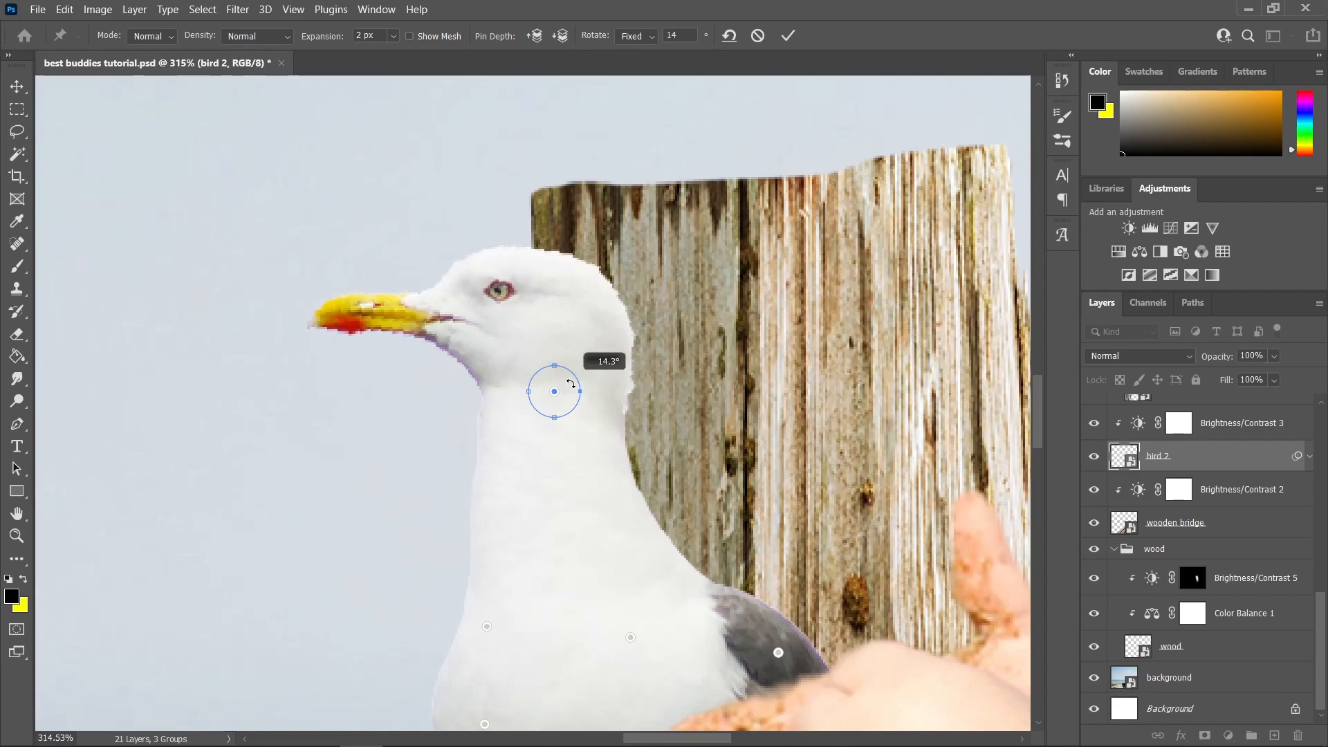
scroll(570, 385, "down", 6)
key("Return")
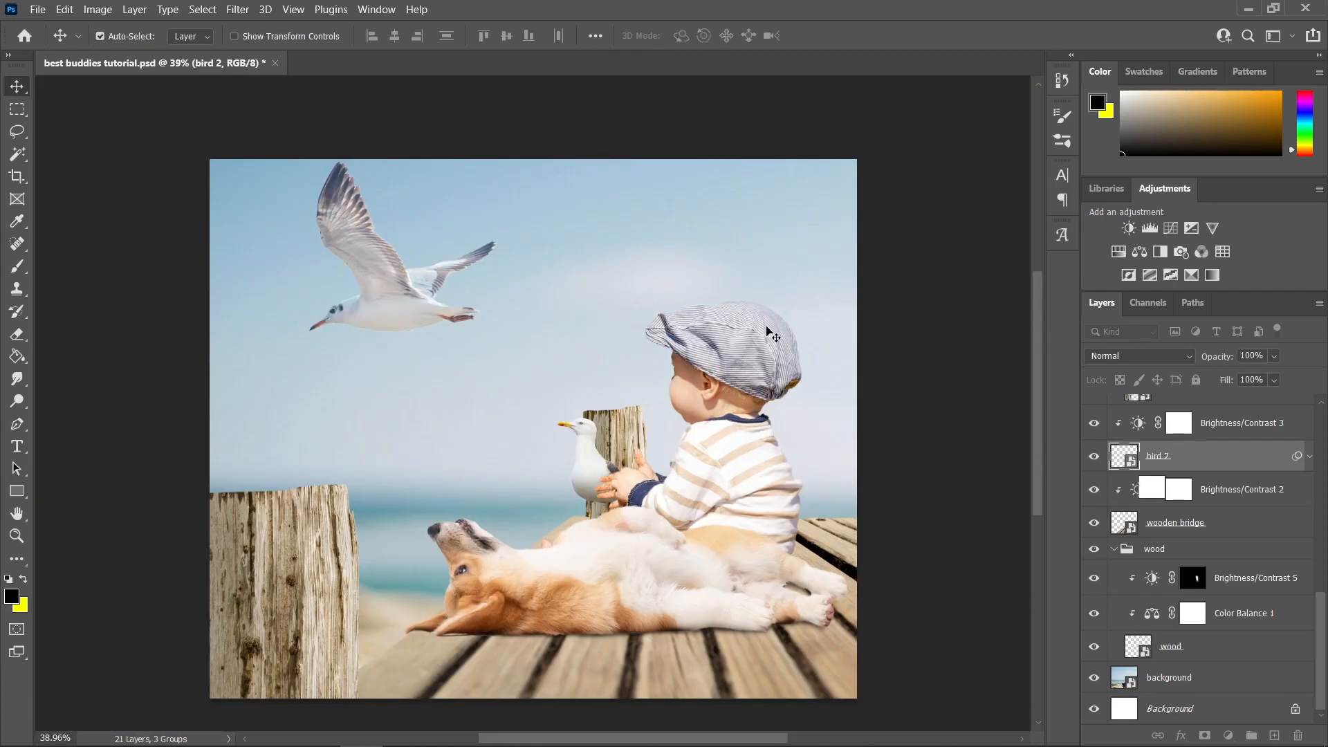
left_click_drag(728, 481, 799, 429)
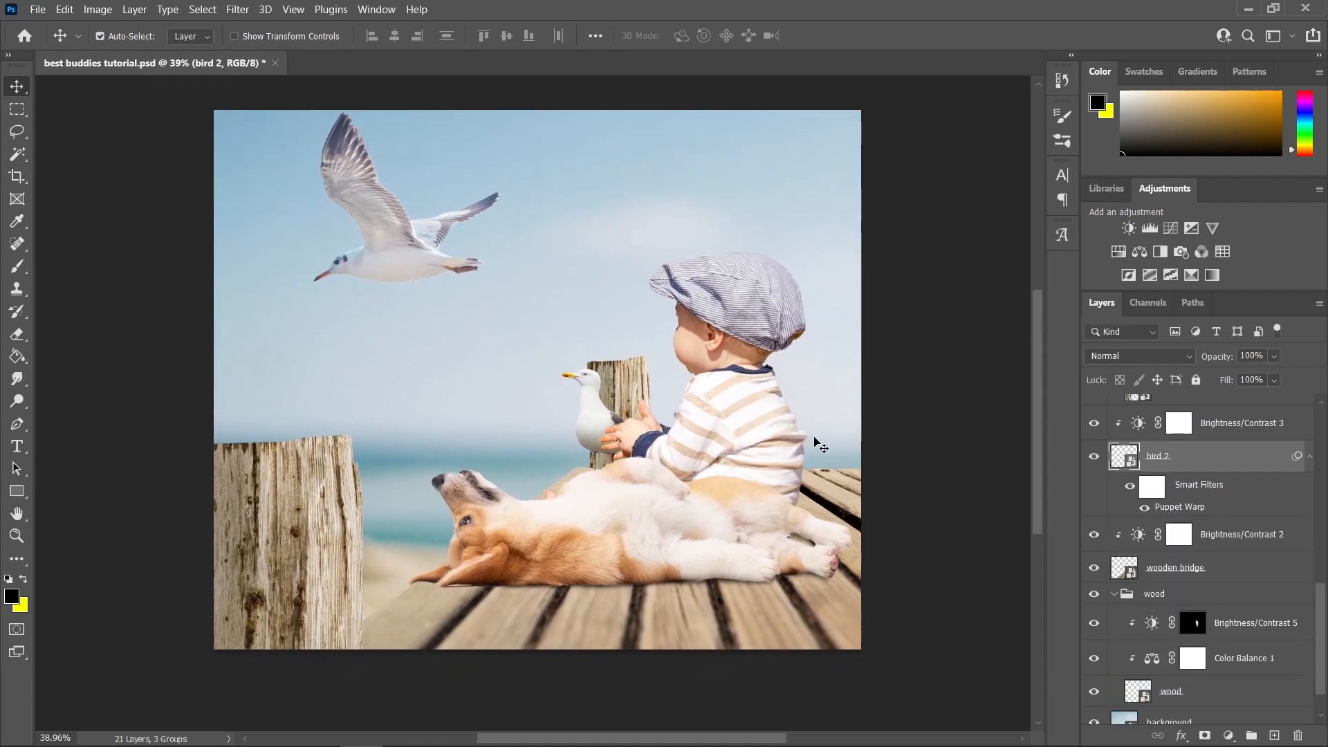
scroll(824, 444, "up", 2)
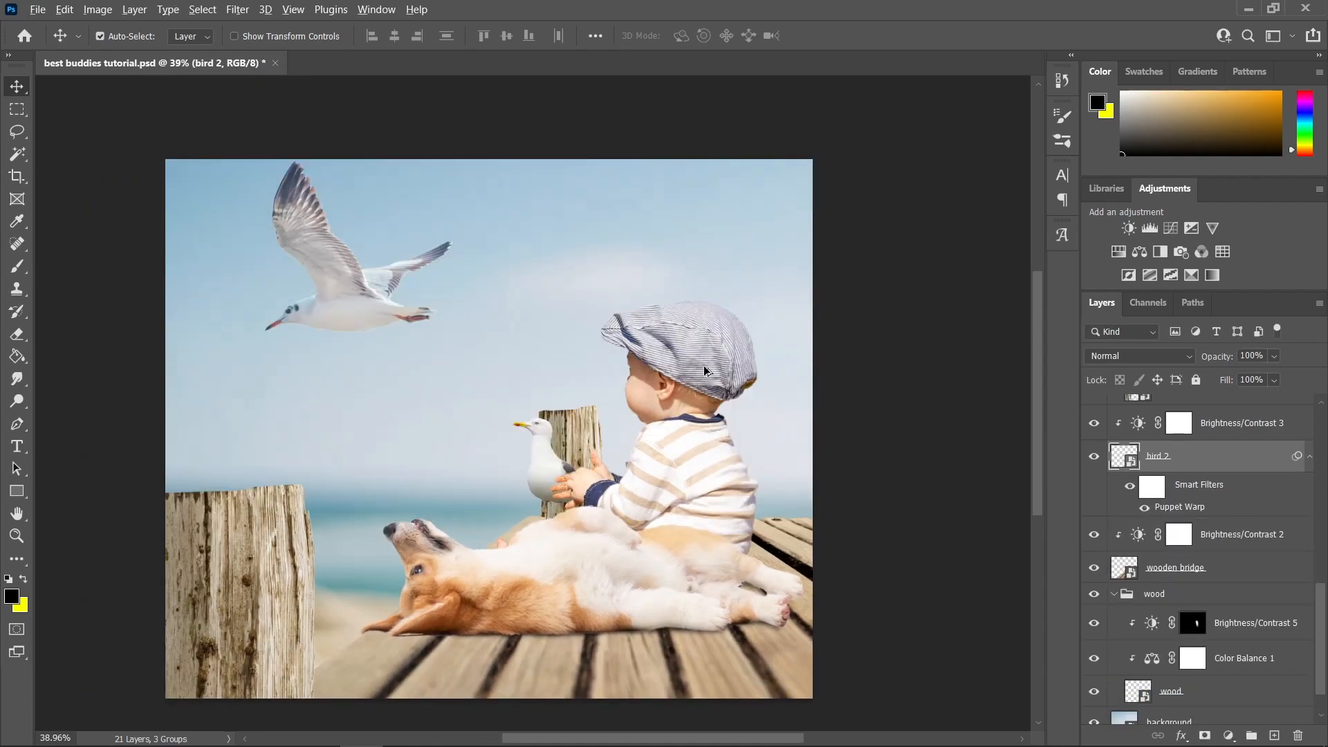
scroll(704, 366, "up", 1)
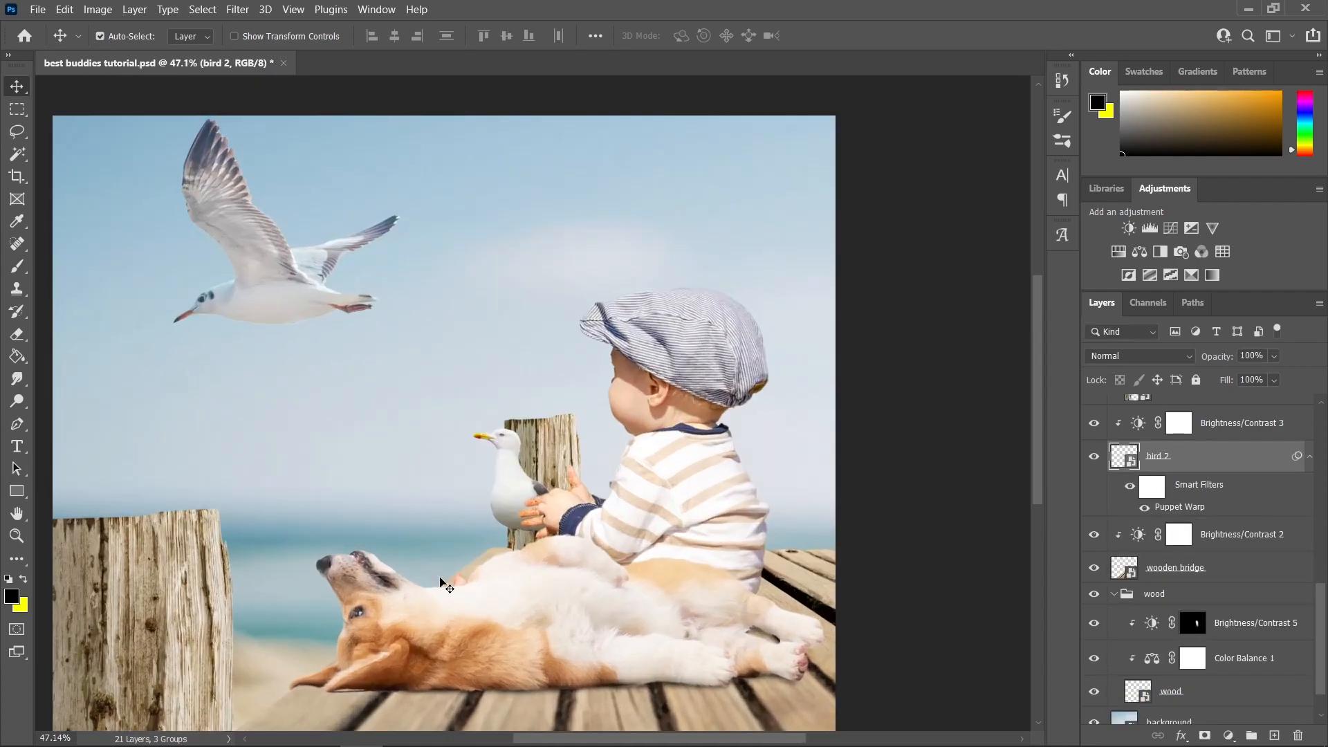
left_click_drag(573, 521, 611, 446)
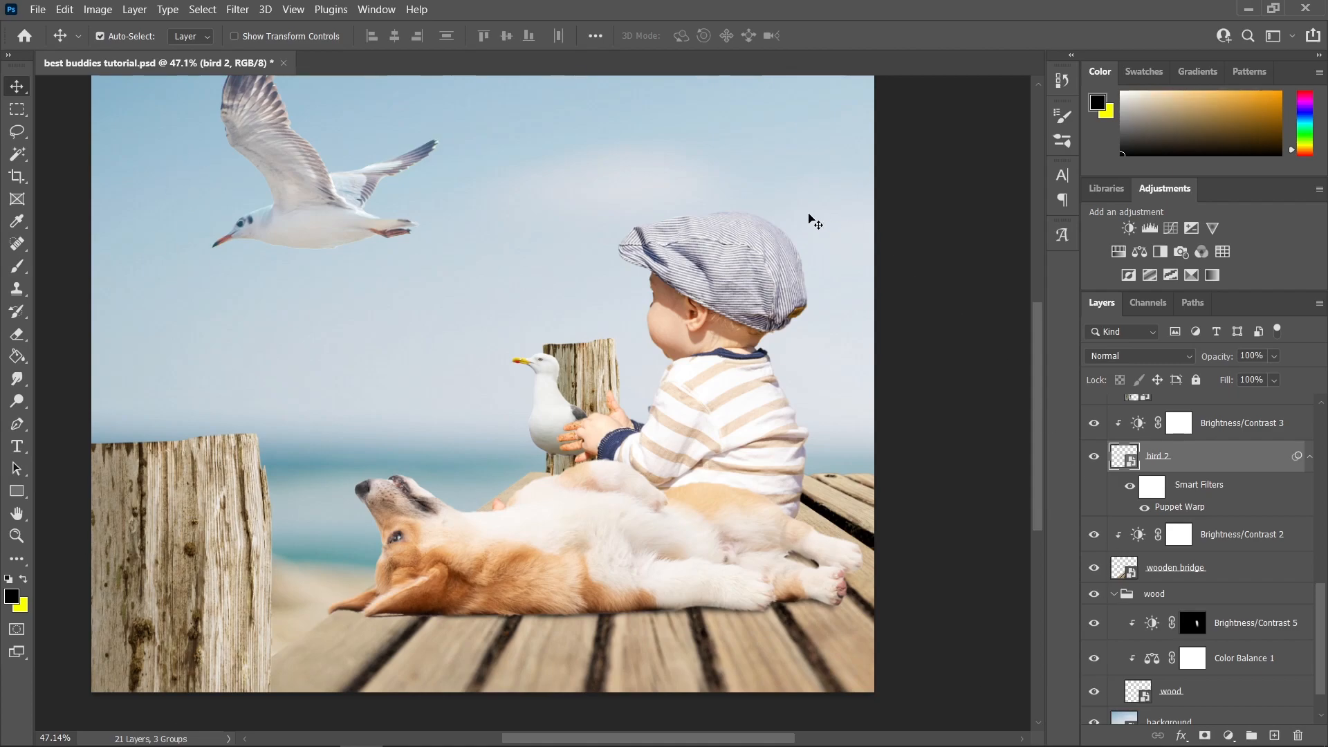
Step: Check the wood layer behind the standing bird by toggling its visibility, and convert it to a smart object
scroll(761, 273, "up", 5)
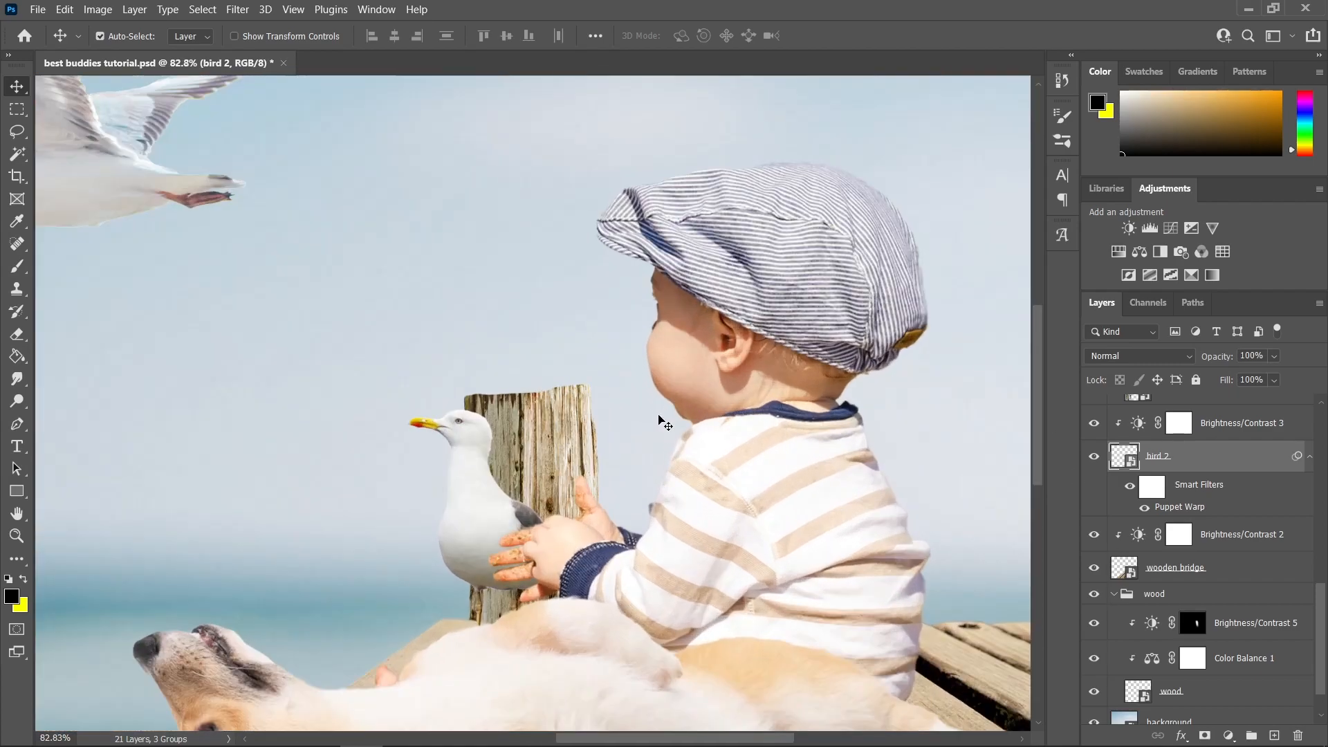
left_click(566, 454)
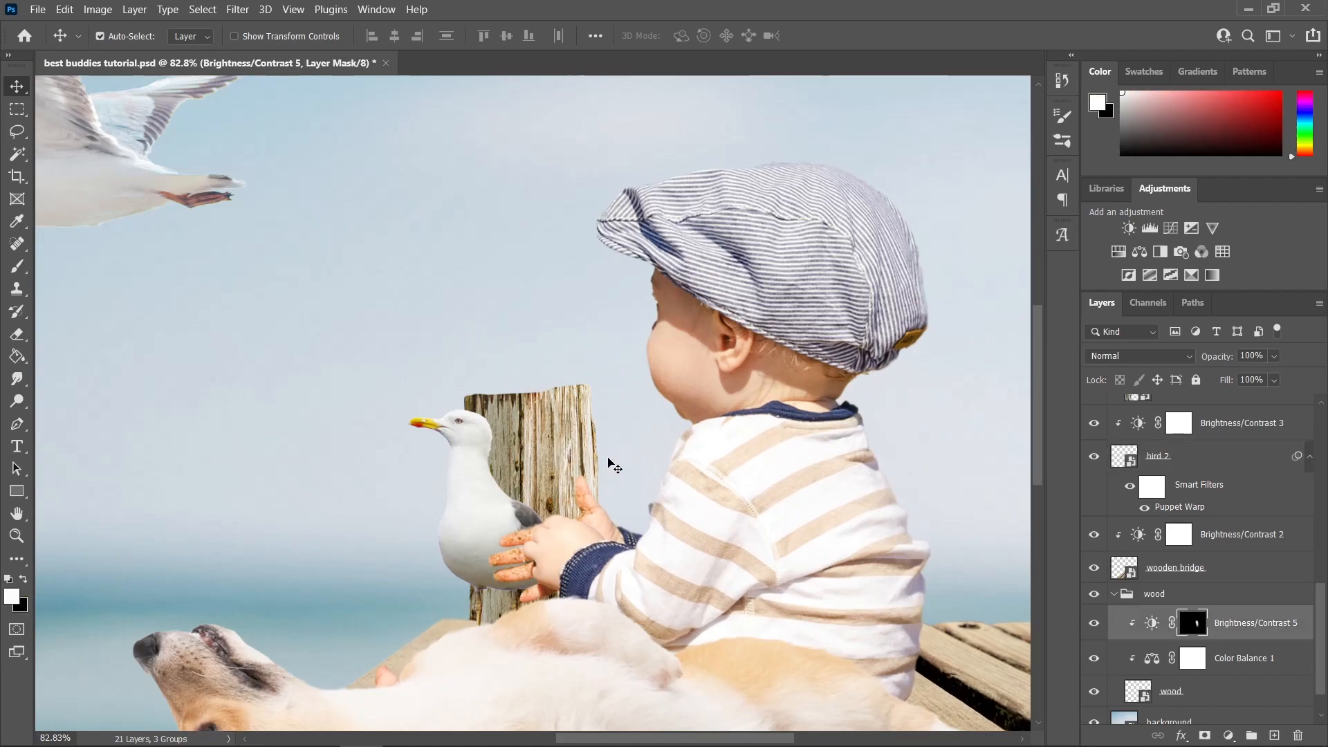
left_click(1213, 692)
left_click(1093, 692)
left_click(1094, 692)
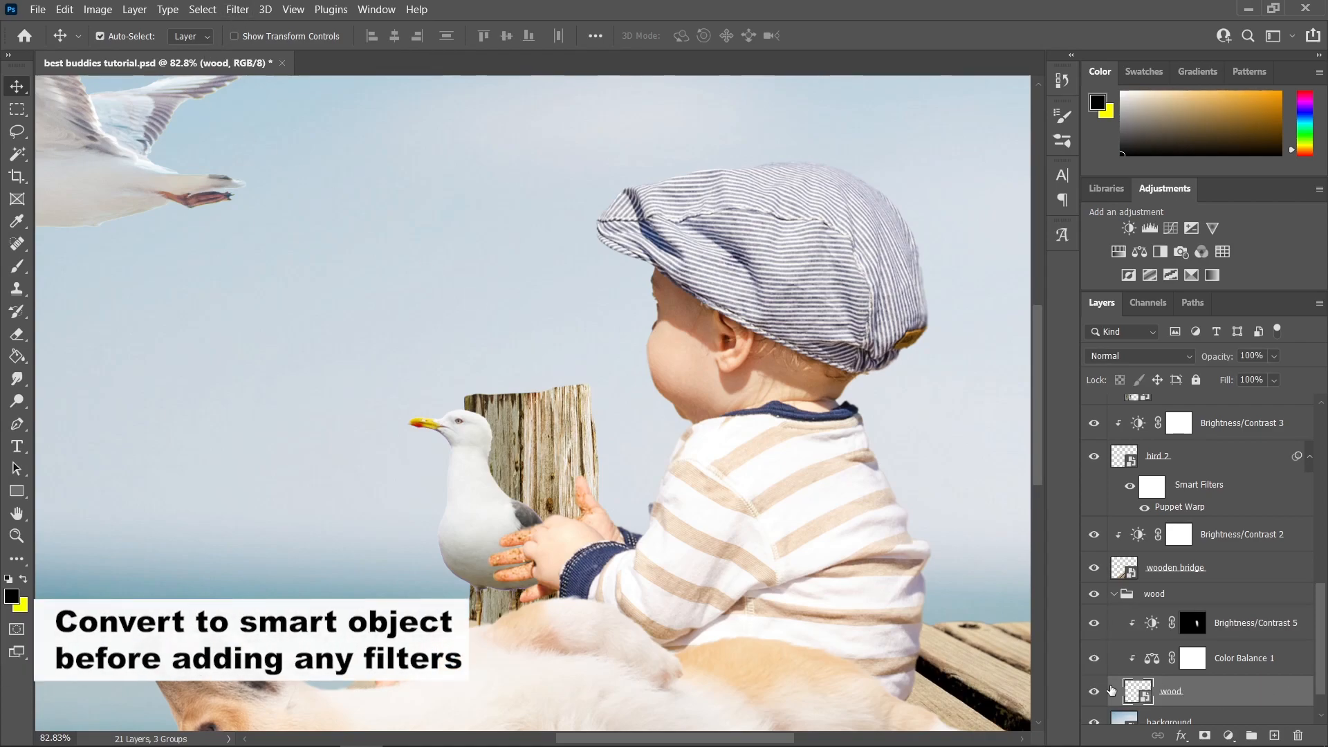
left_click(238, 9)
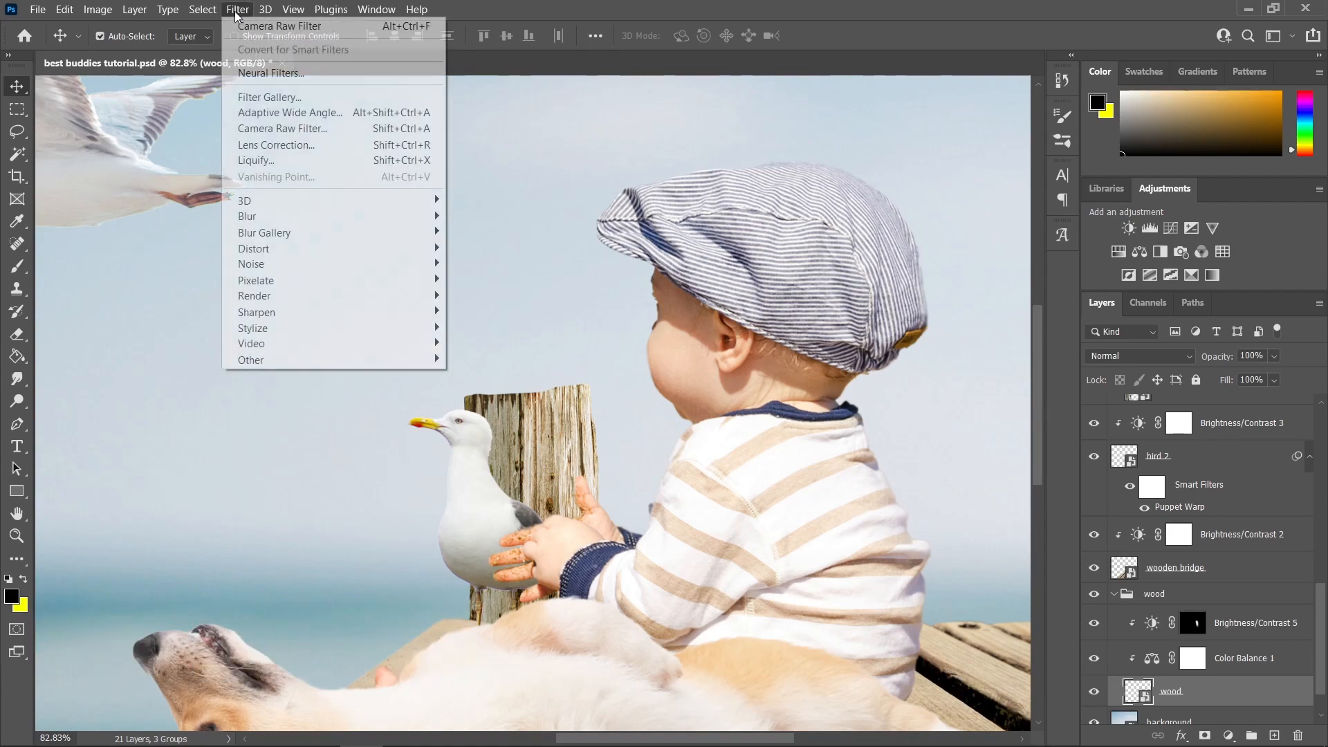
mouse_move(367, 219)
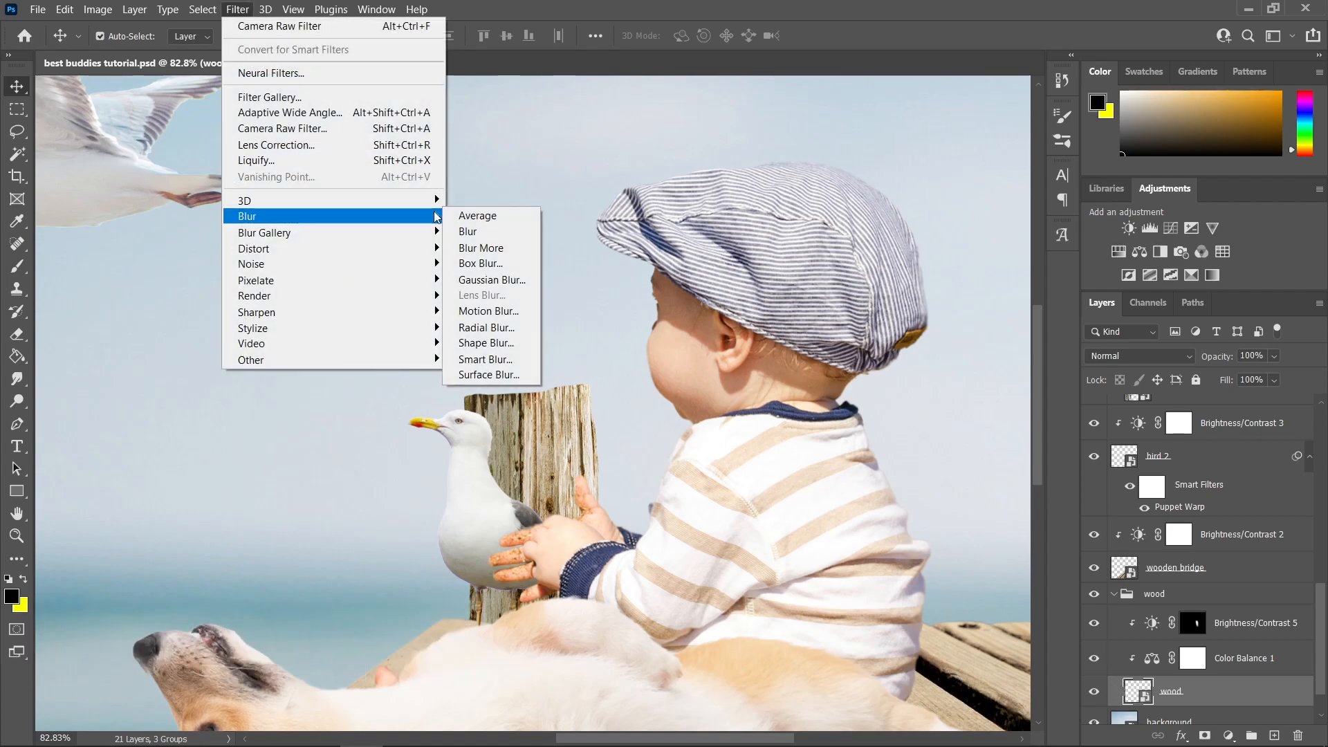
left_click(1195, 690)
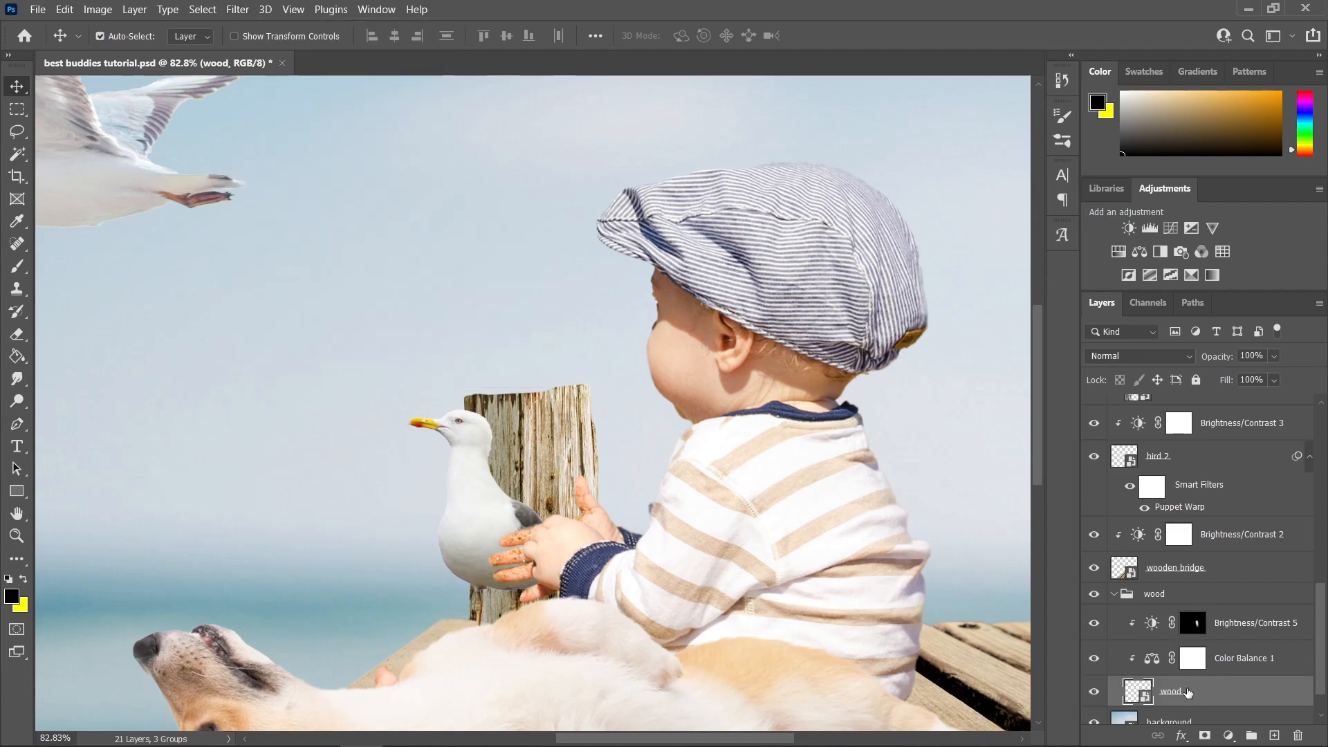
right_click(1202, 699)
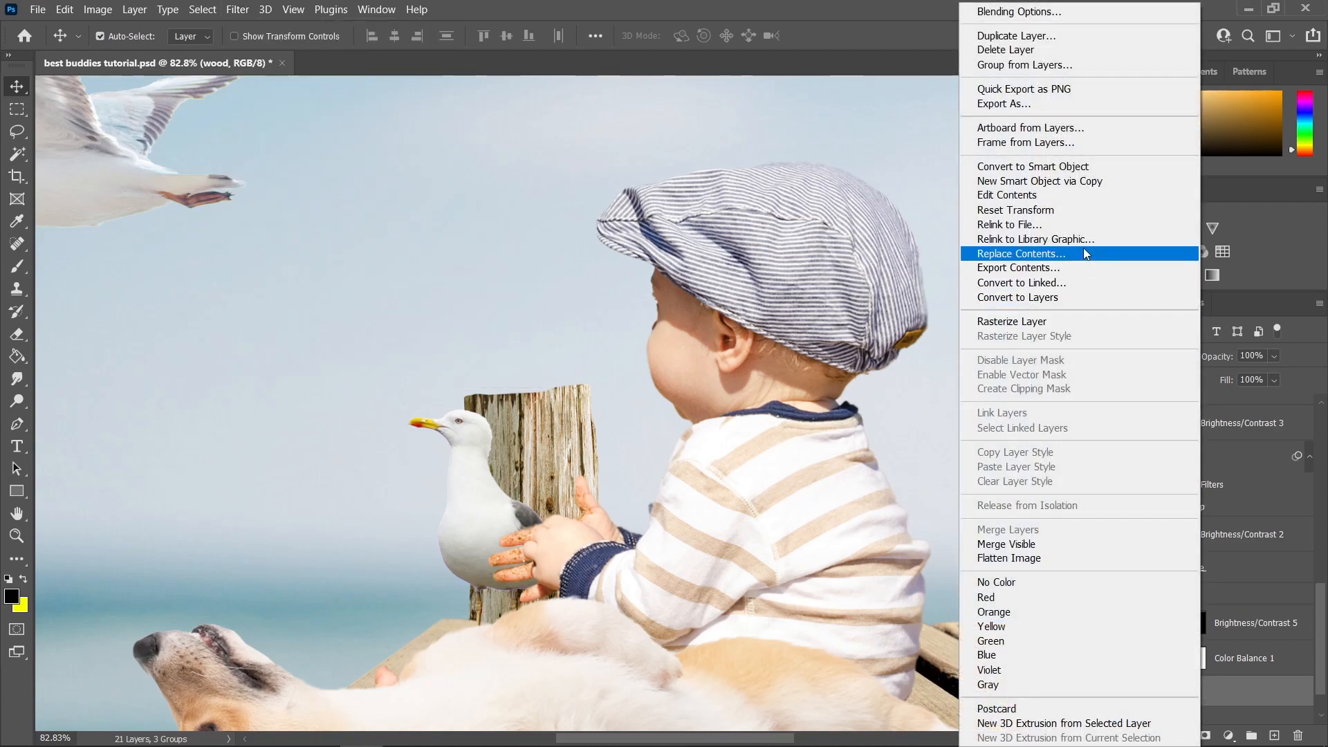
left_click(1074, 169)
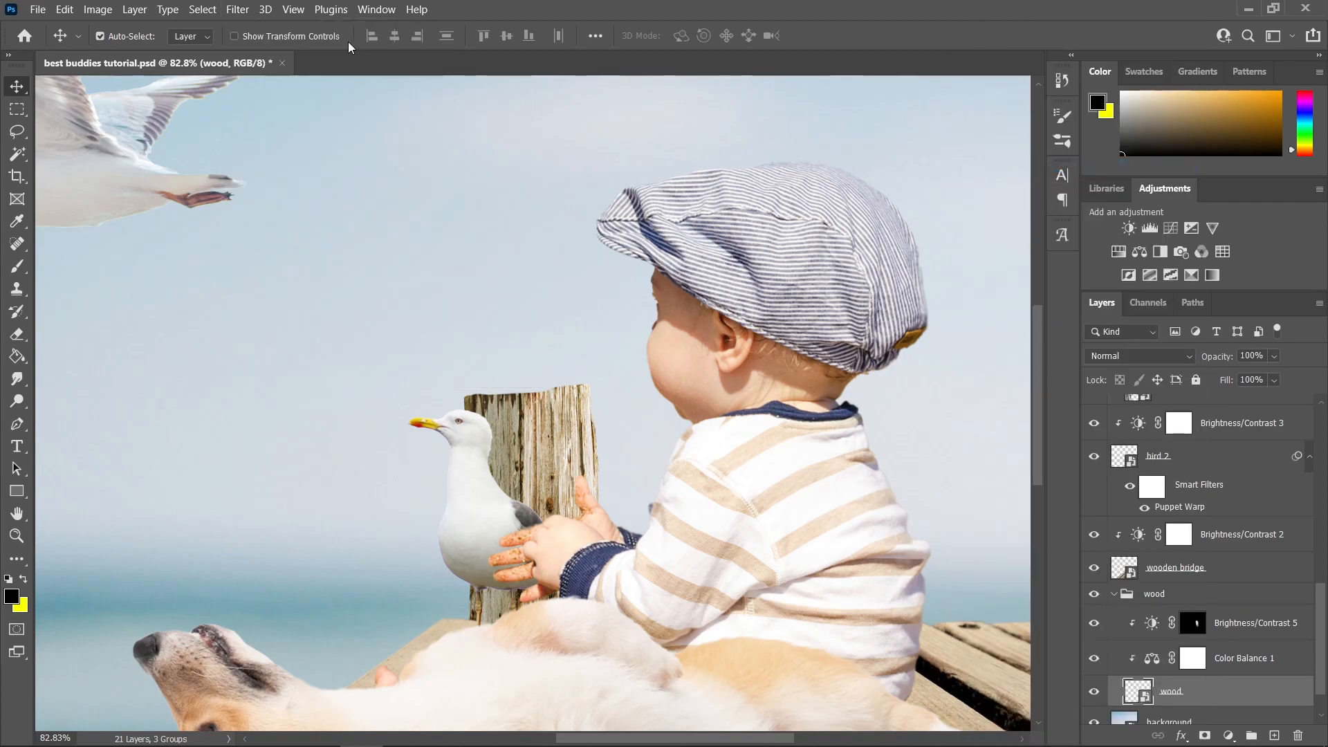
Step: Apply a Gaussian Blur with a 10-pixel radius to the wood layer behind the standing bird
left_click(237, 10)
mouse_move(306, 216)
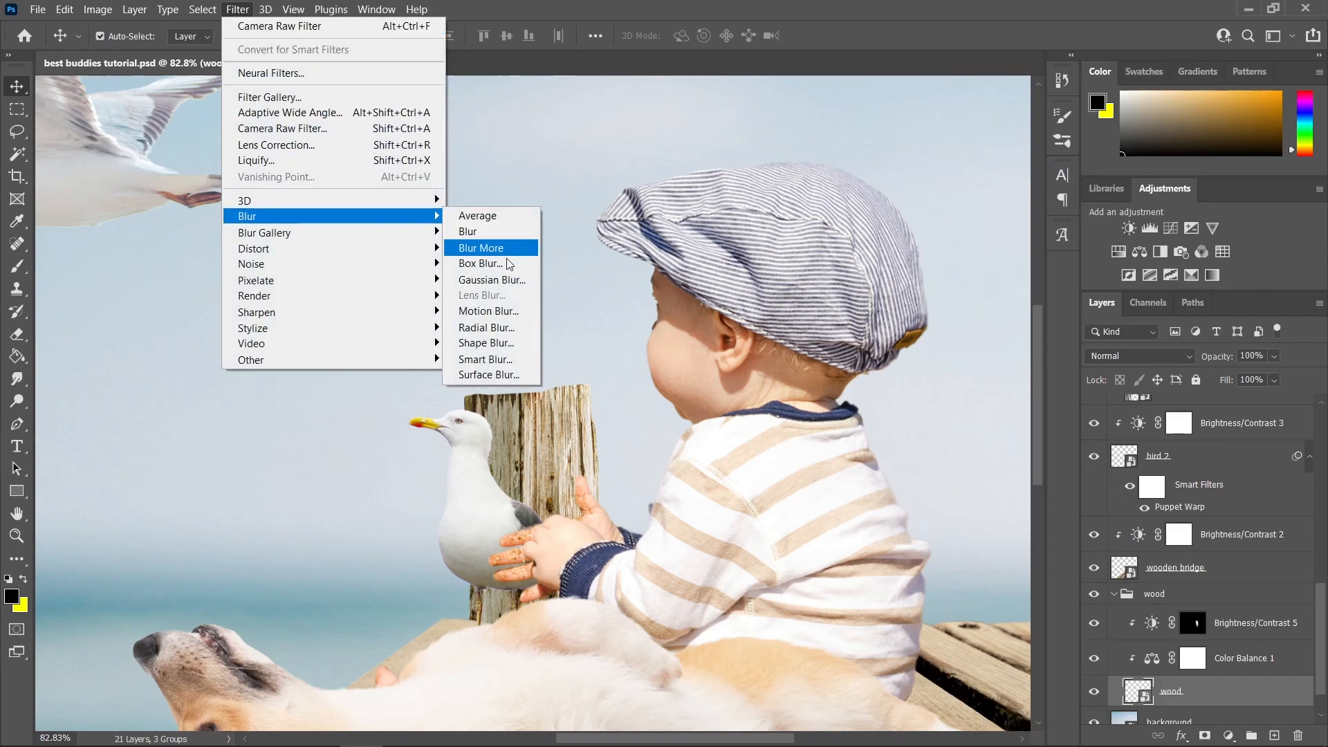
left_click(495, 281)
type("10")
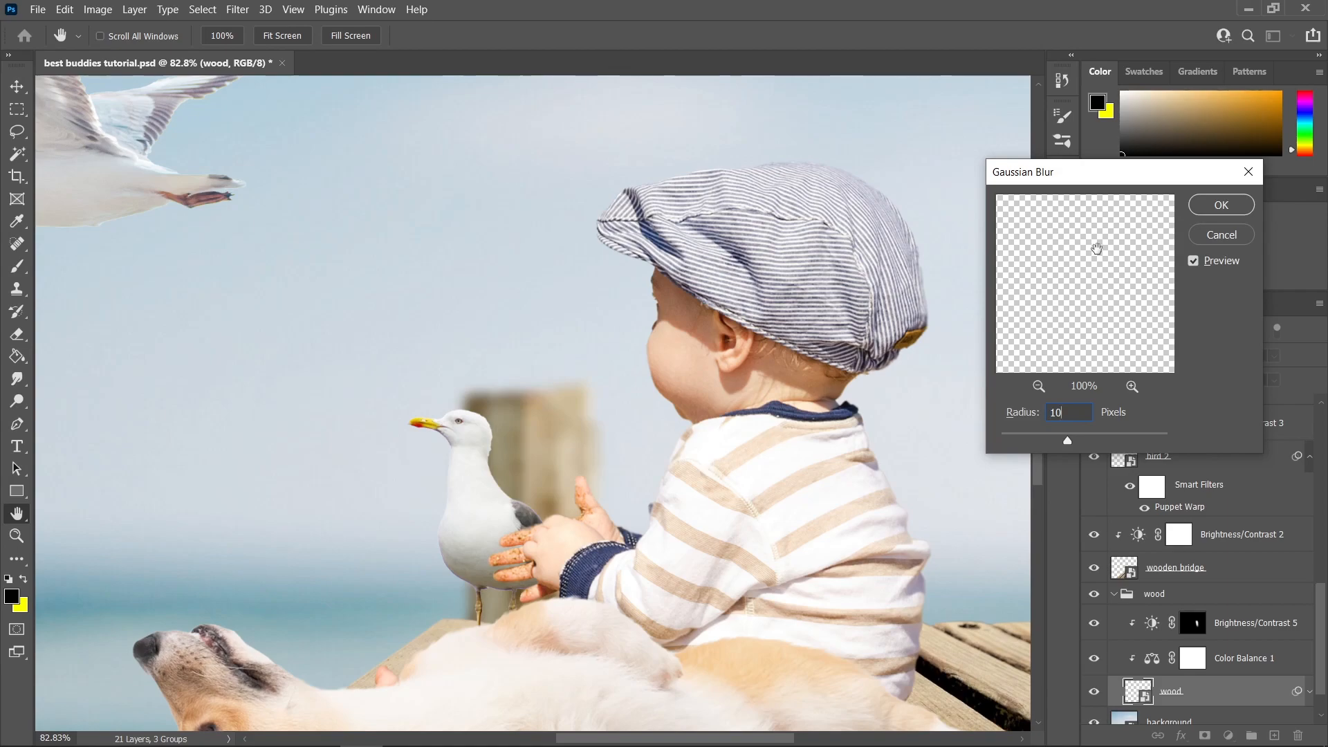
left_click(1222, 204)
Step: Reopen the wood layer's Gaussian Blur smart filter and apply it with a radius of 8 pixels
scroll(692, 392, "down", 5)
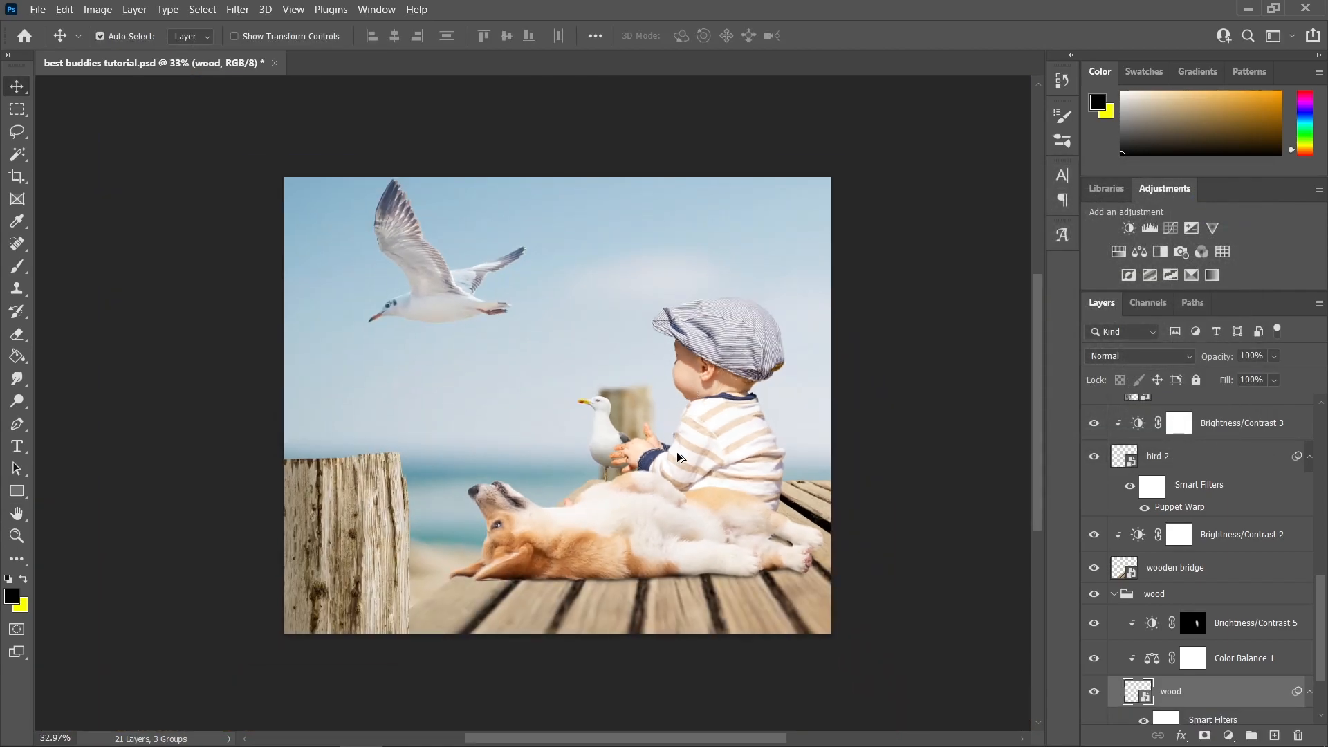
scroll(675, 451, "up", 3)
scroll(1189, 674, "down", 1)
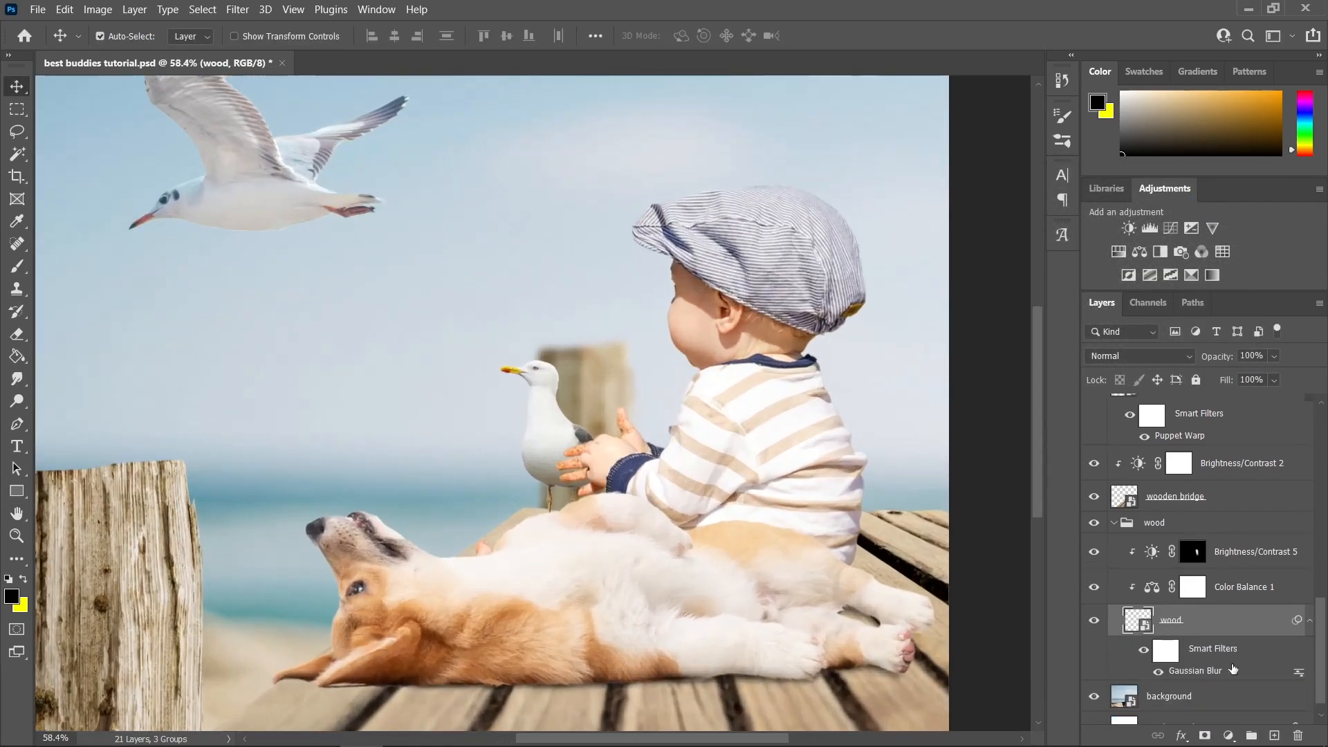
scroll(995, 555, "down", 1)
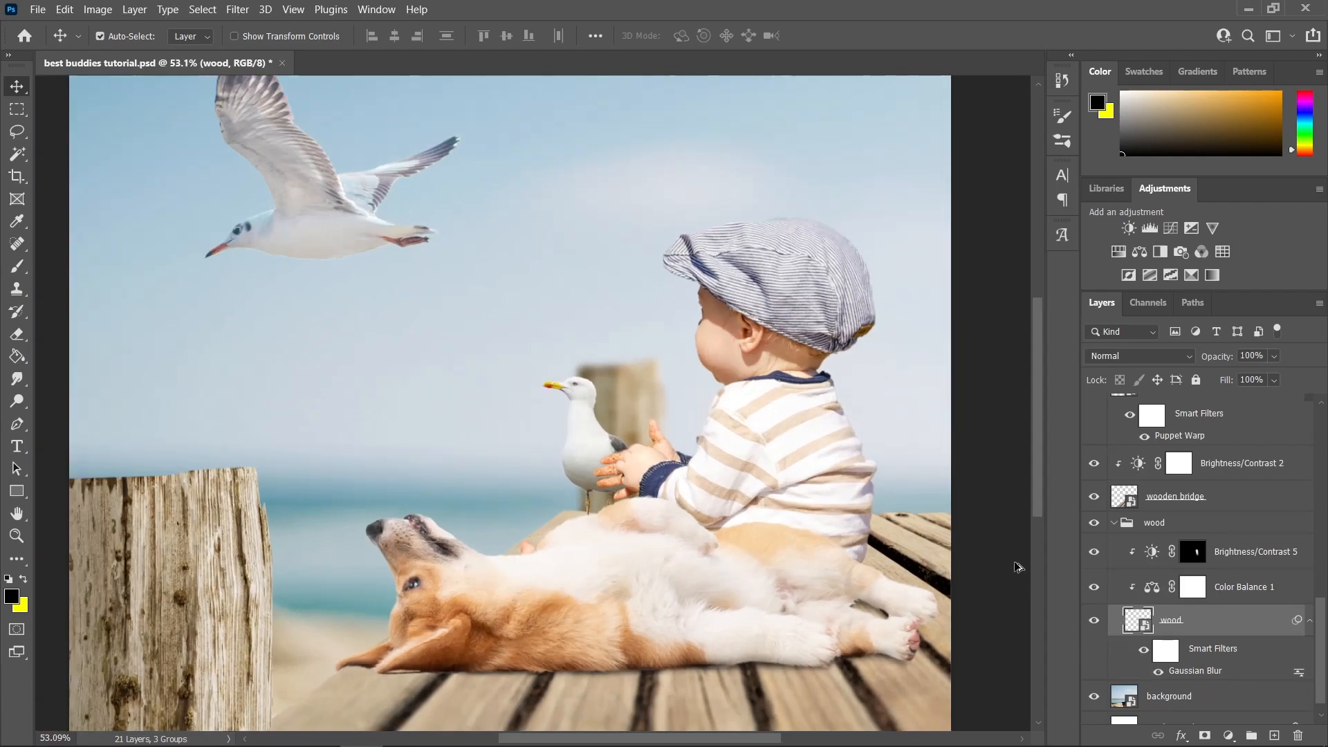
double_click(1207, 671)
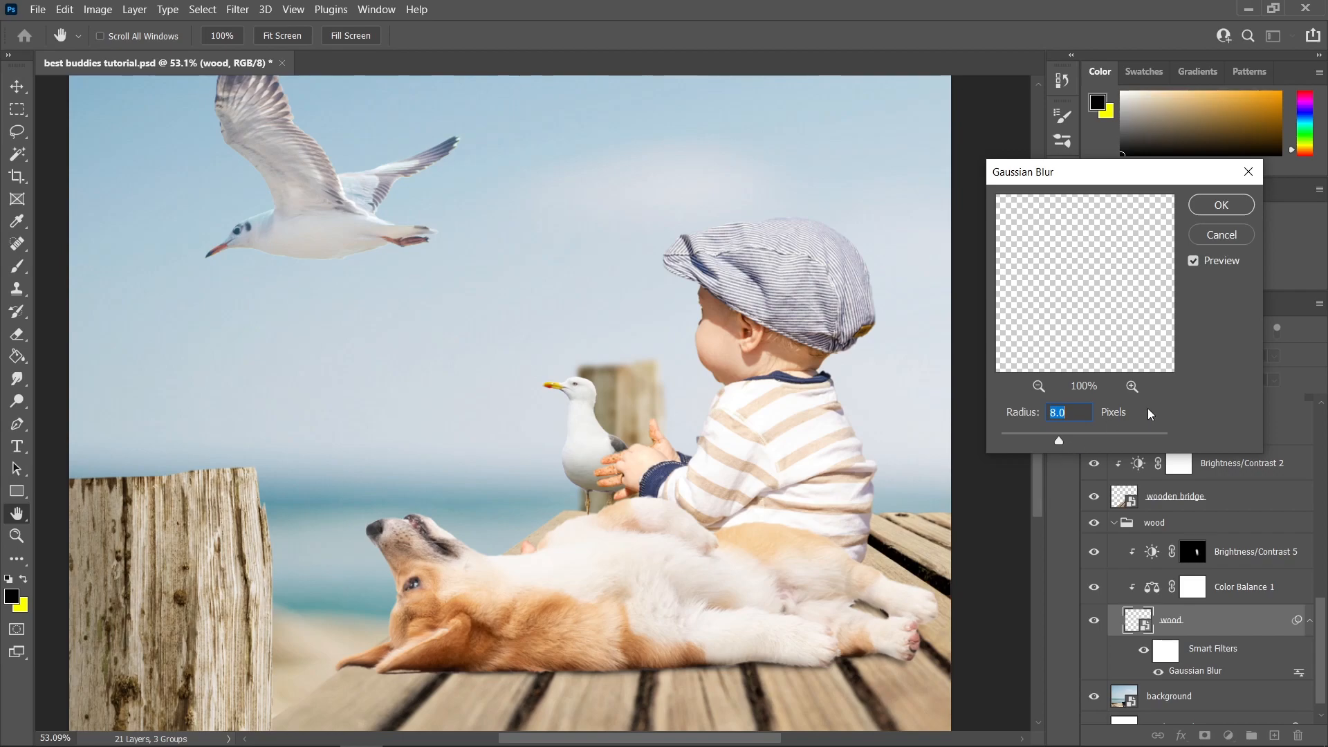
left_click(1221, 205)
Step: Apply a Gaussian Blur with a 5-pixel radius to the standing bird layer and review the whole composite
scroll(634, 458, "up", 4)
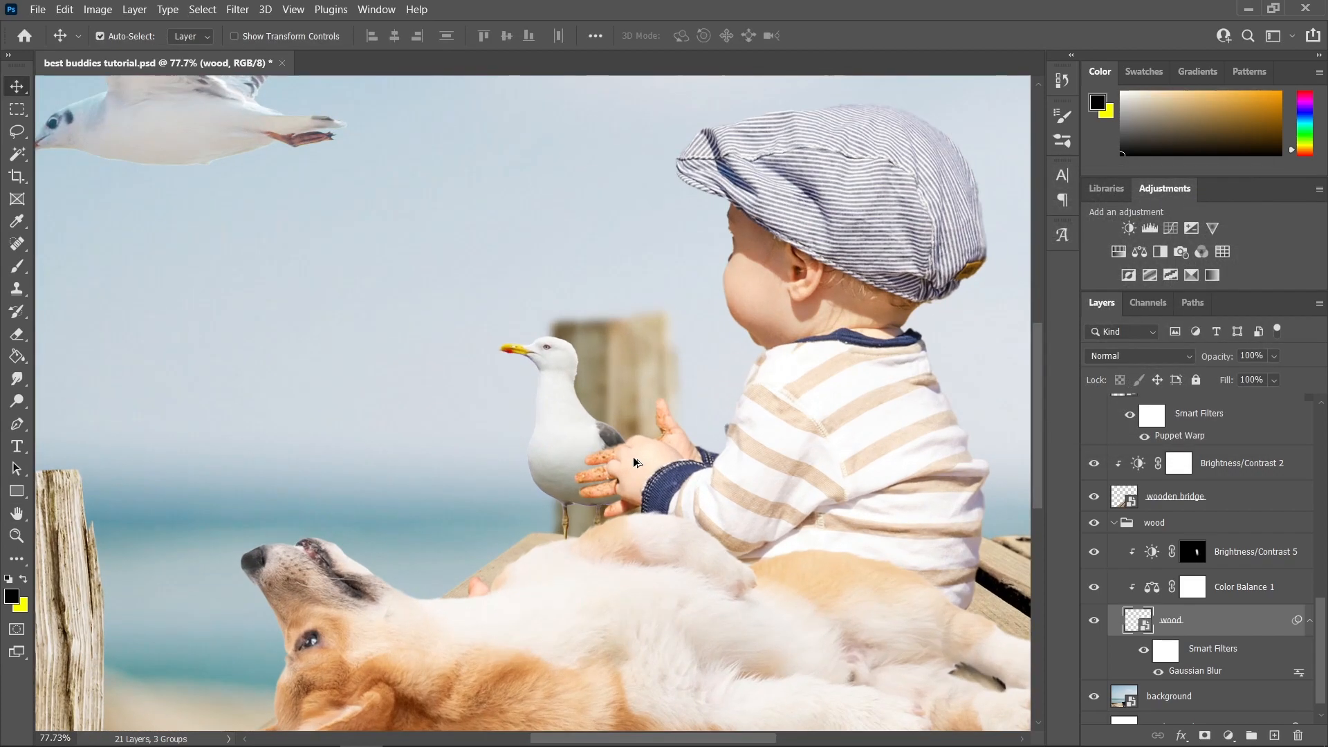
left_click(563, 414)
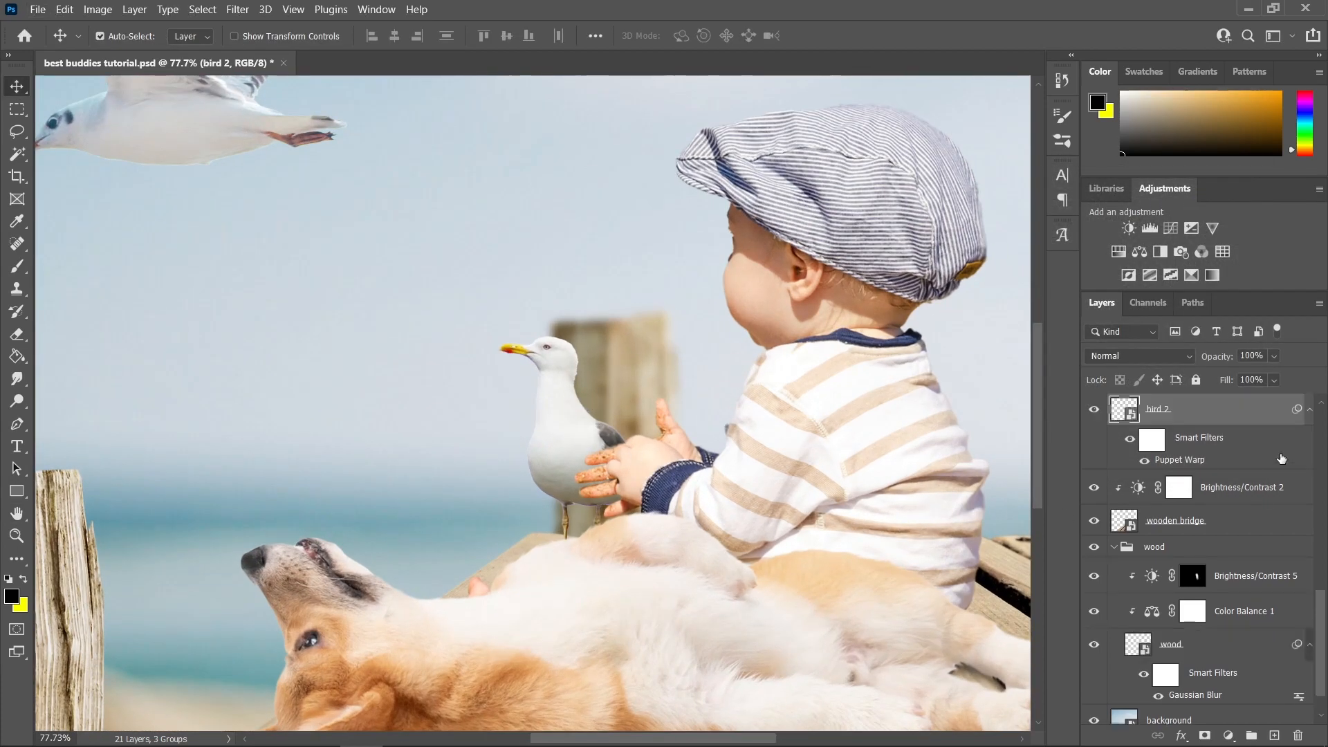
left_click(238, 10)
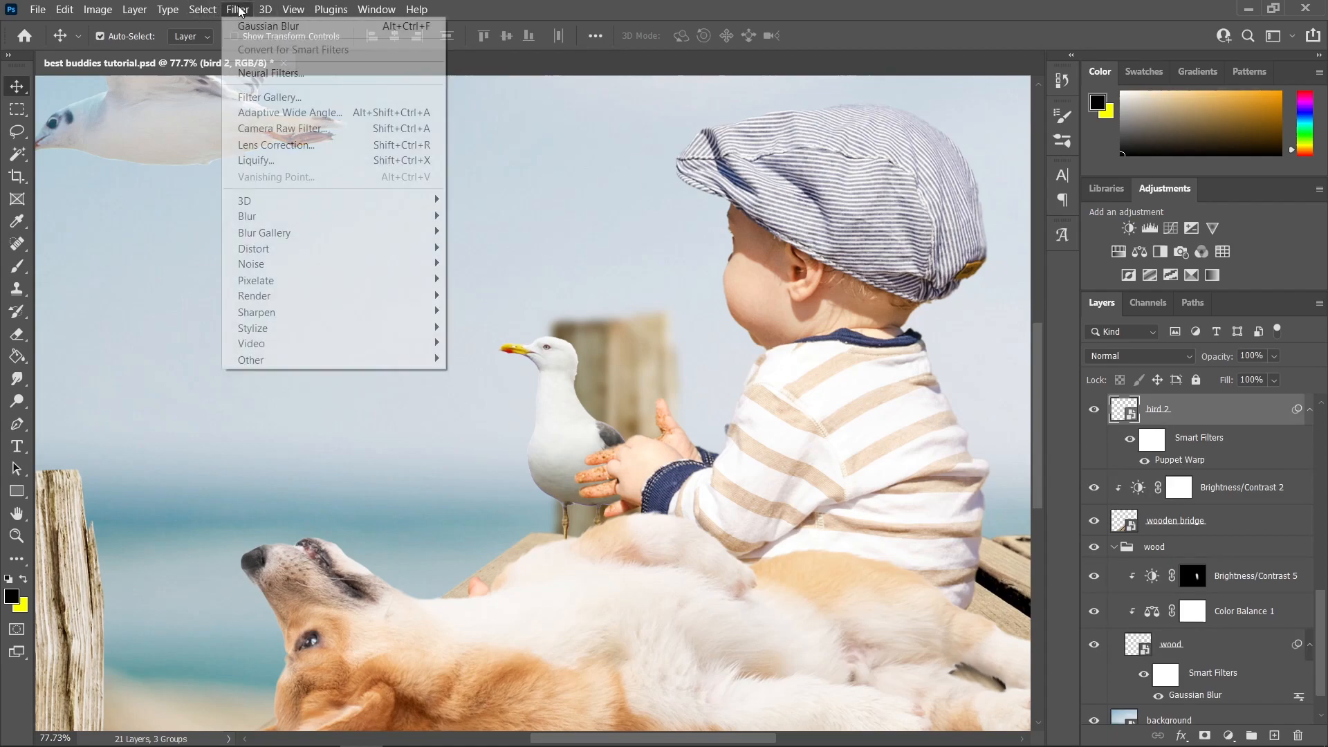
mouse_move(310, 214)
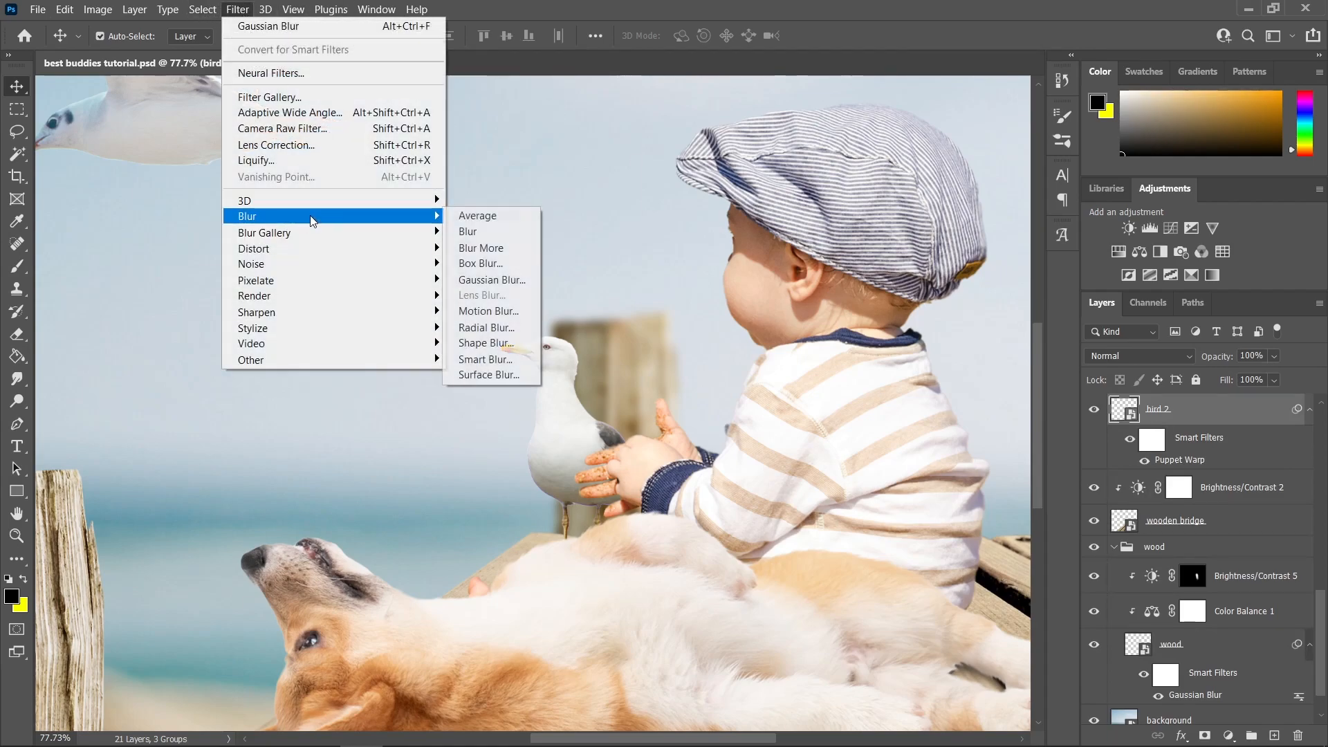
left_click(504, 279)
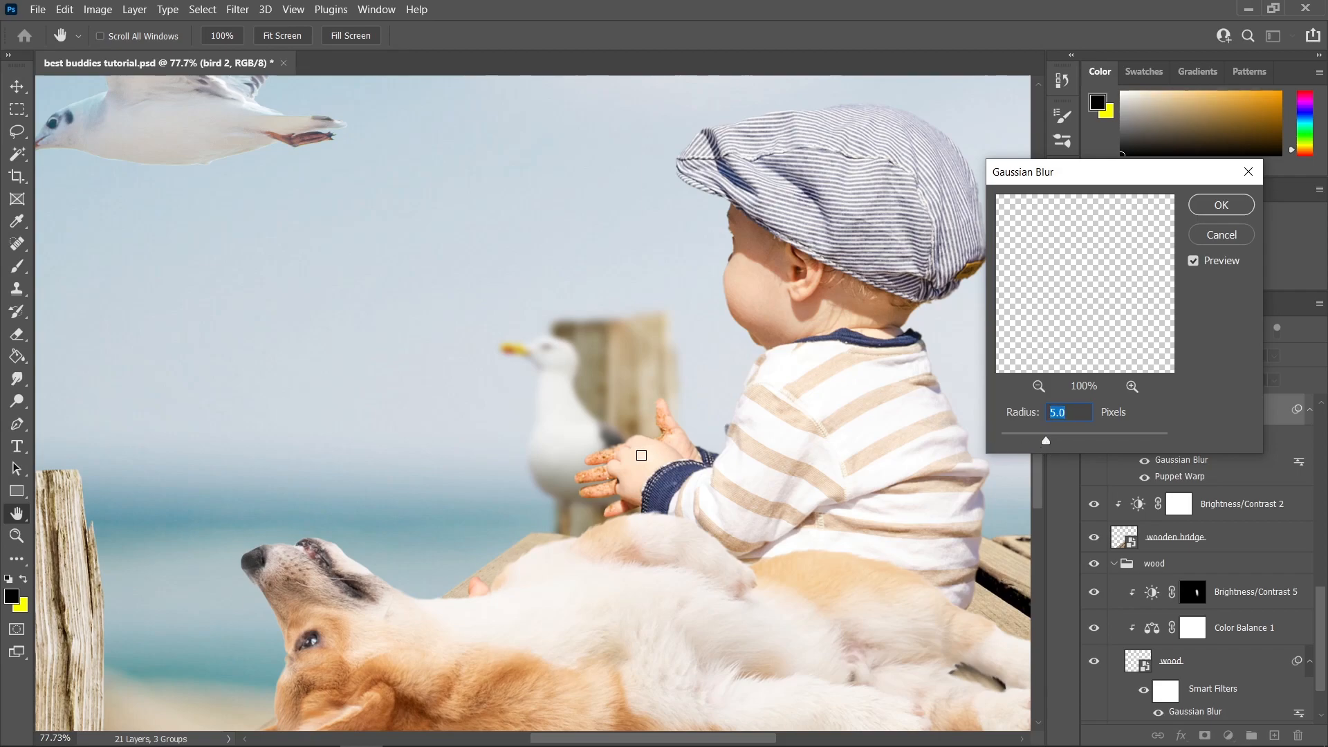
left_click(1213, 207)
scroll(593, 442, "down", 8)
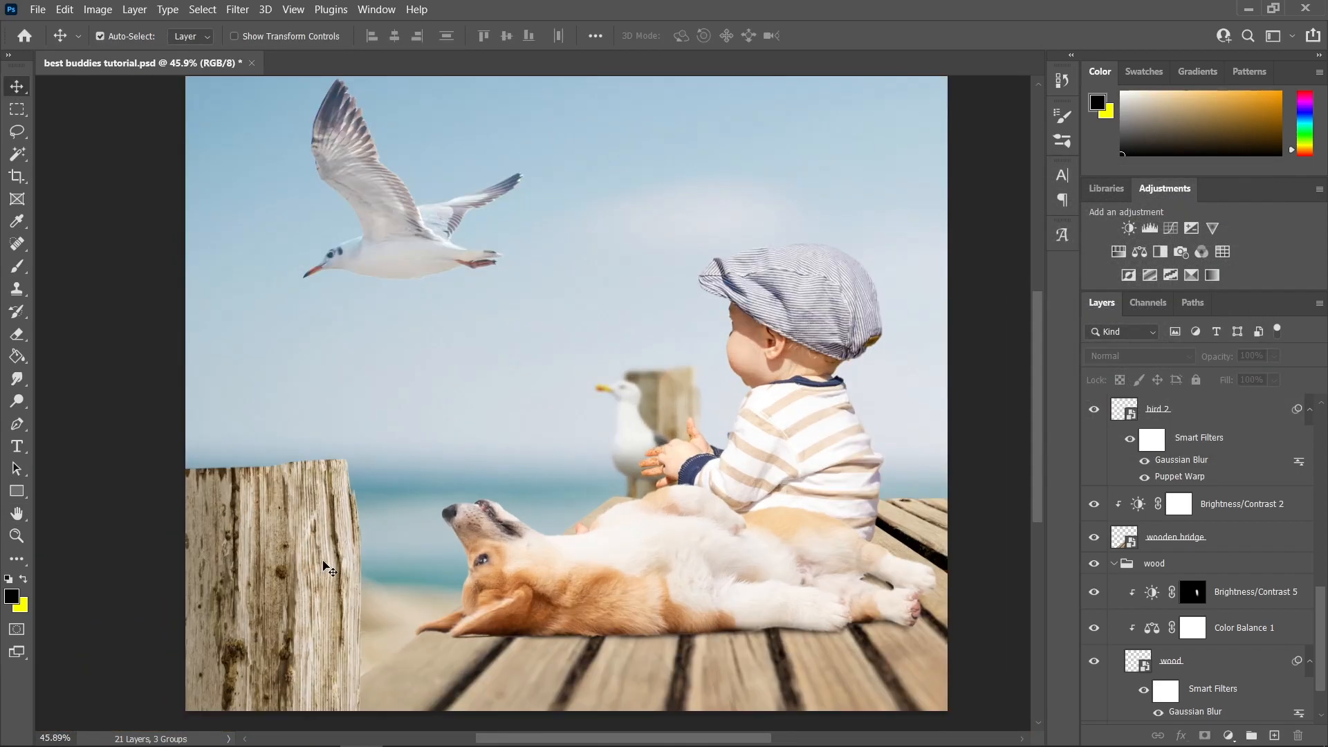
Step: Apply a Gaussian Blur with a 12-pixel radius to the front wood layer
scroll(328, 564, "down", 1)
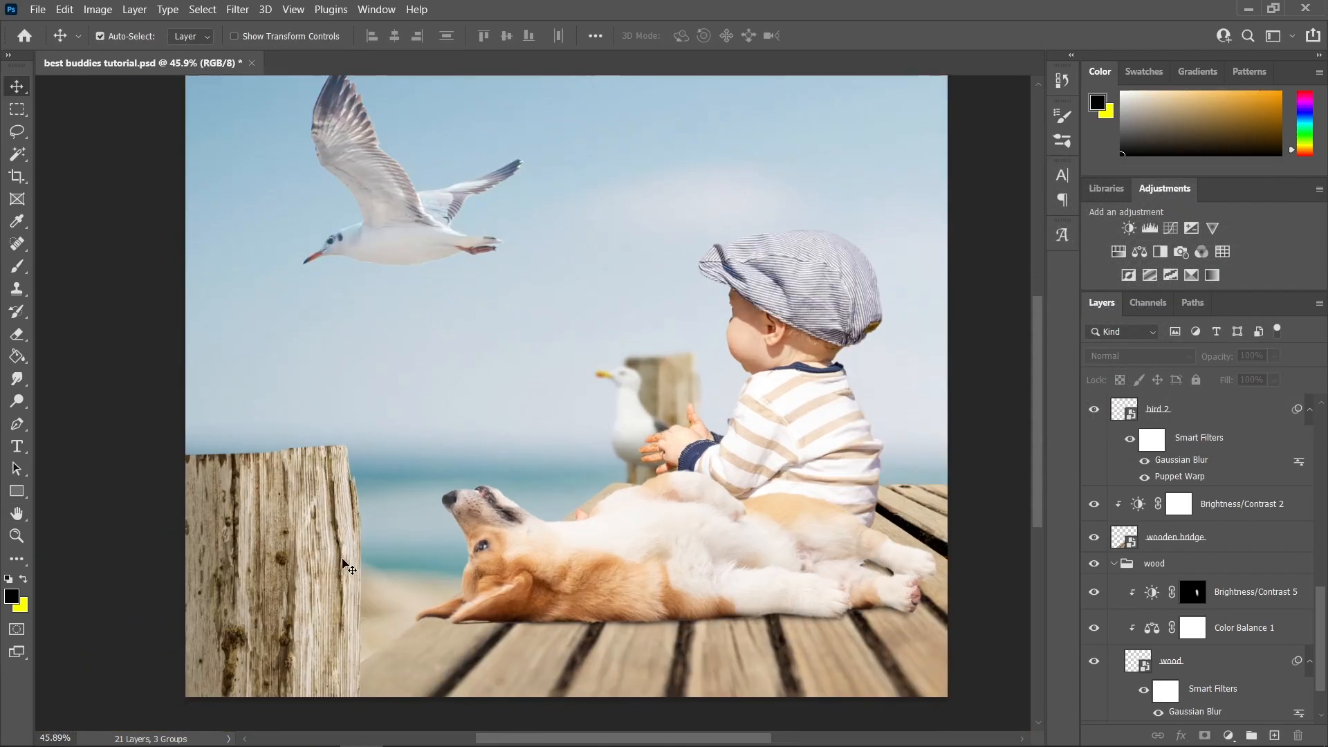
left_click(256, 555)
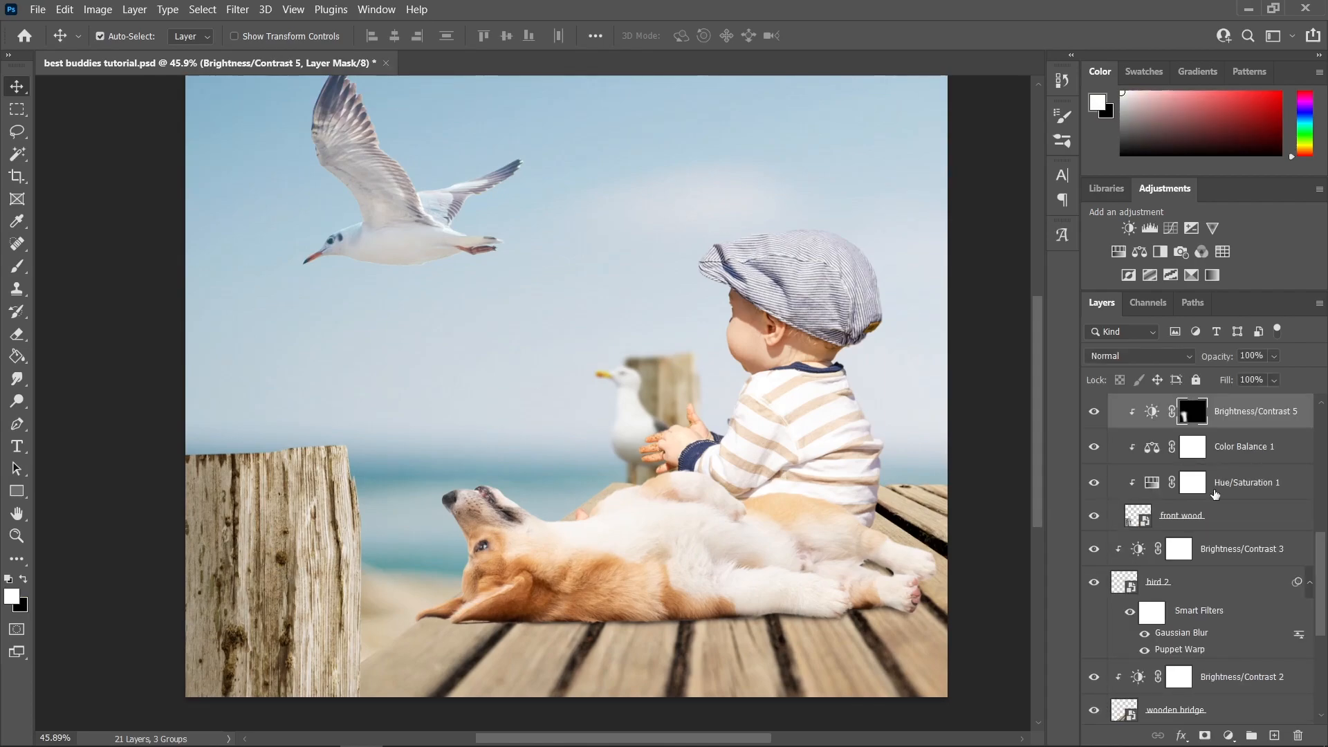
left_click(1197, 521)
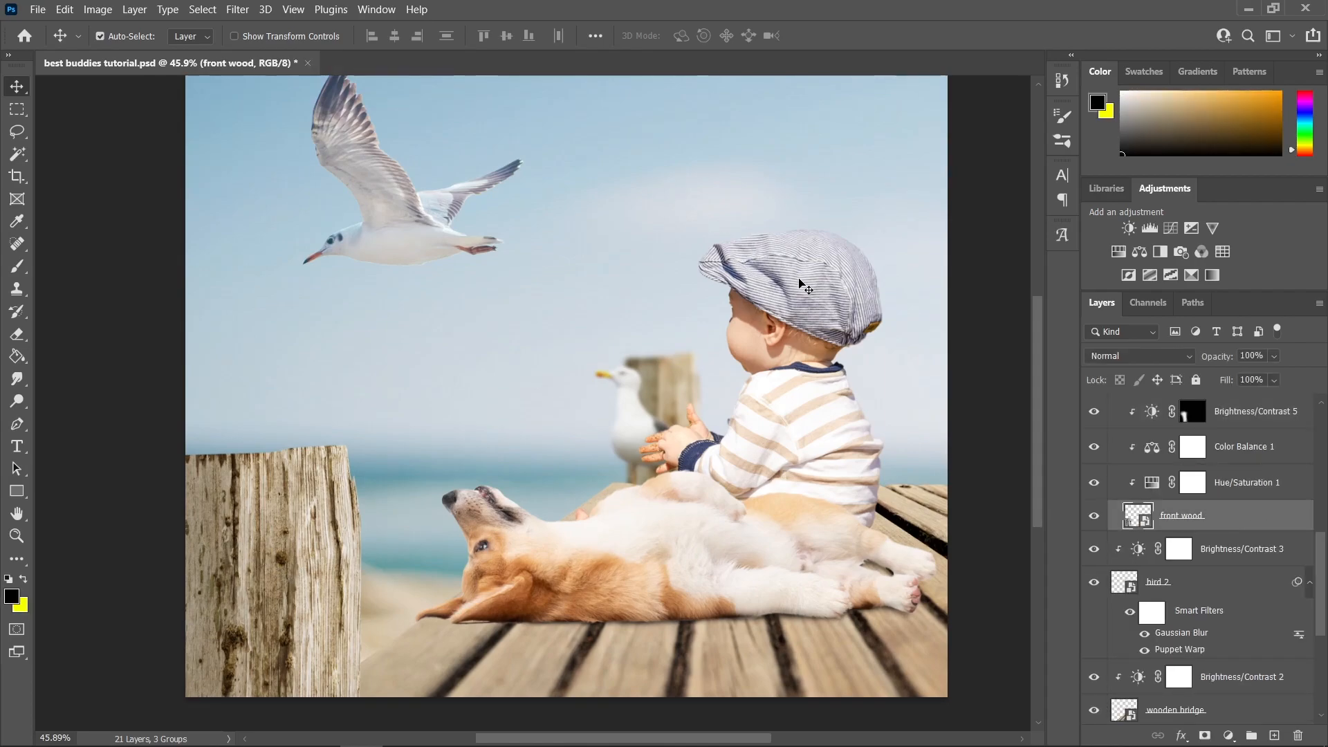
left_click(237, 9)
mouse_move(321, 221)
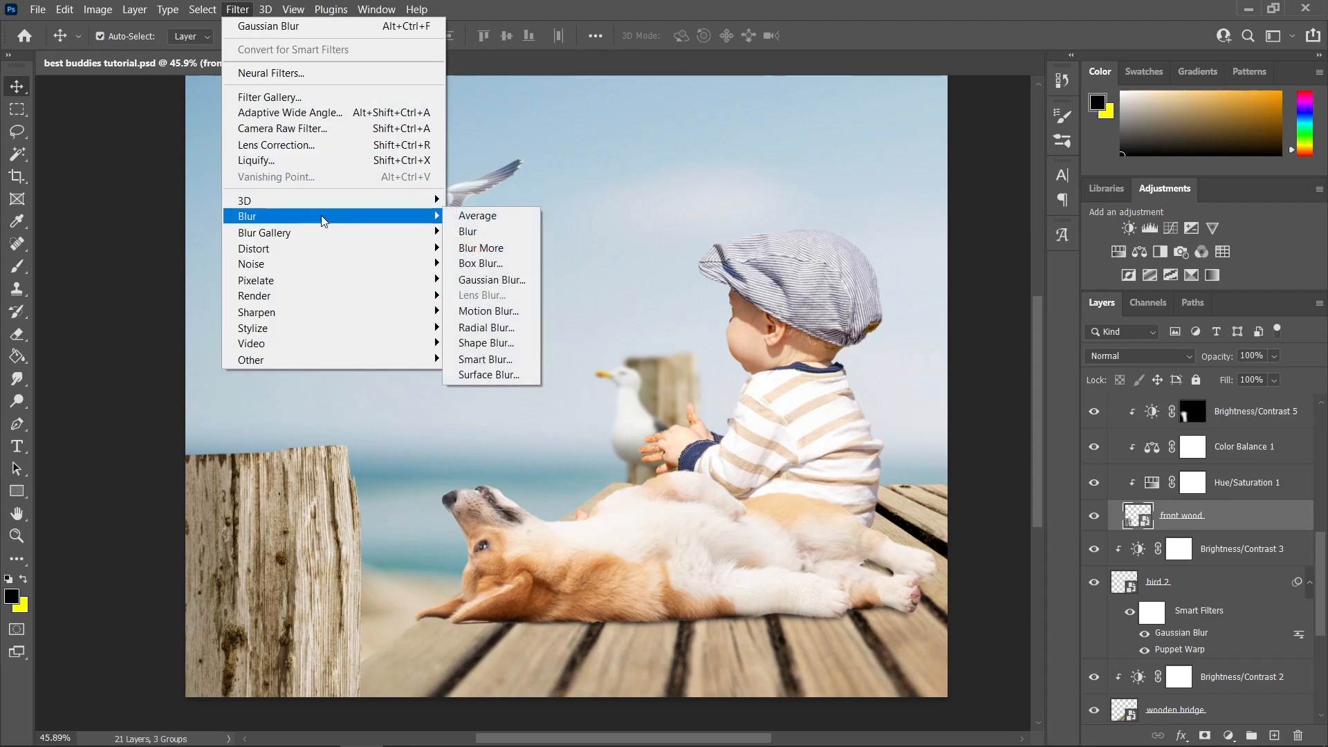
left_click(492, 280)
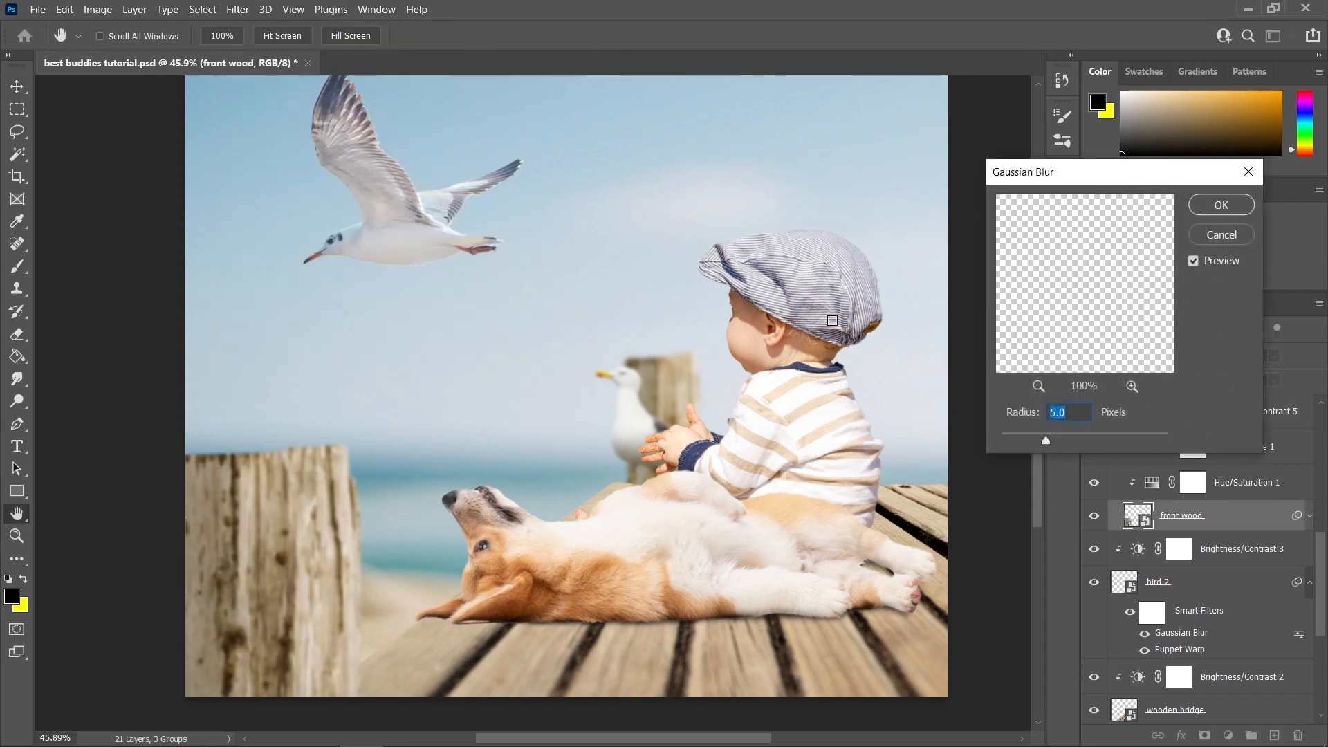
type("12")
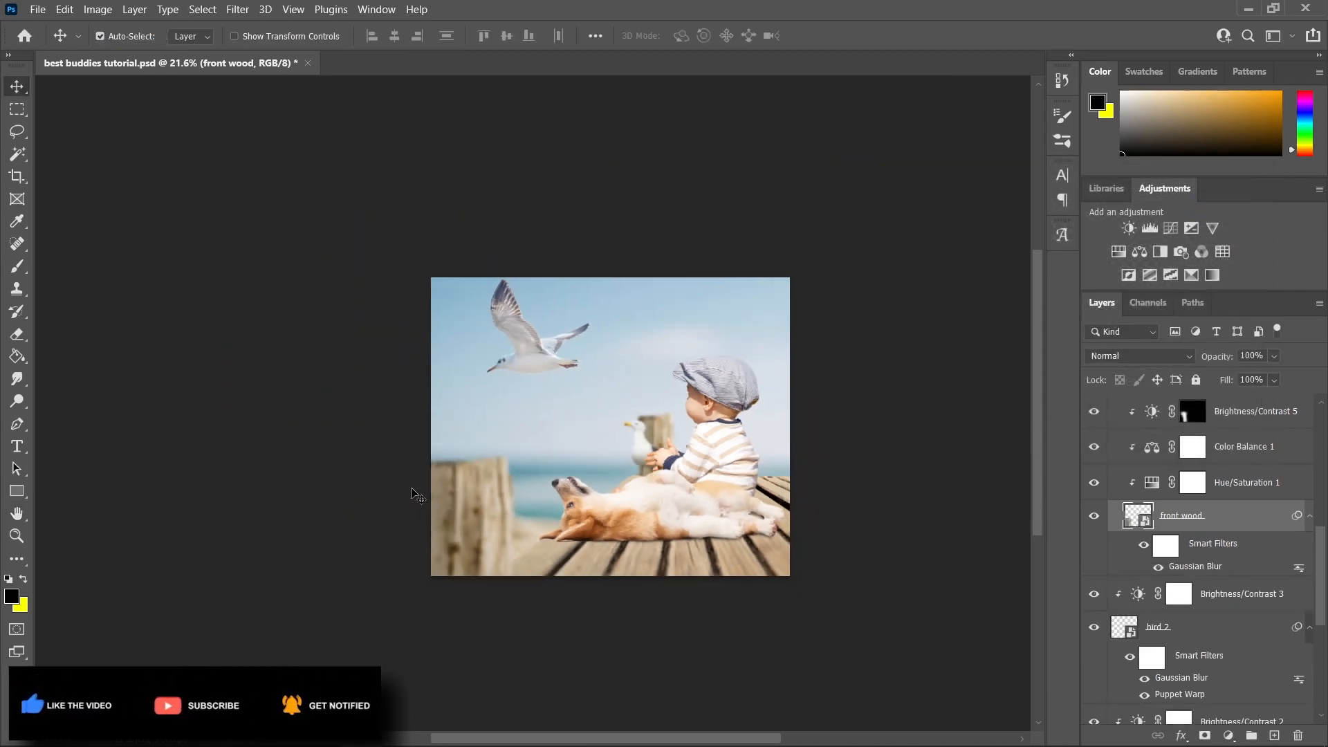
scroll(473, 487, "up", 7)
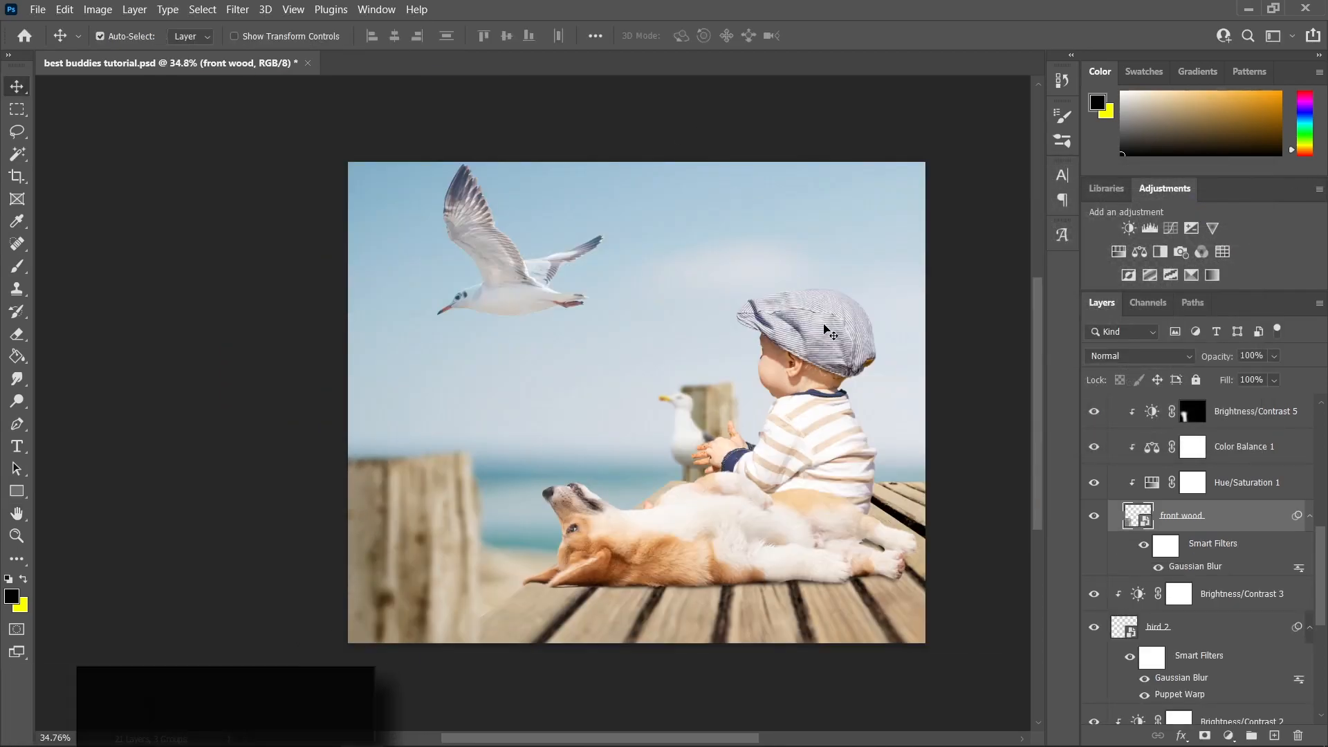
Step: Check the wooden bridge layer by toggling its visibility, and rasterize it
scroll(928, 498, "up", 7)
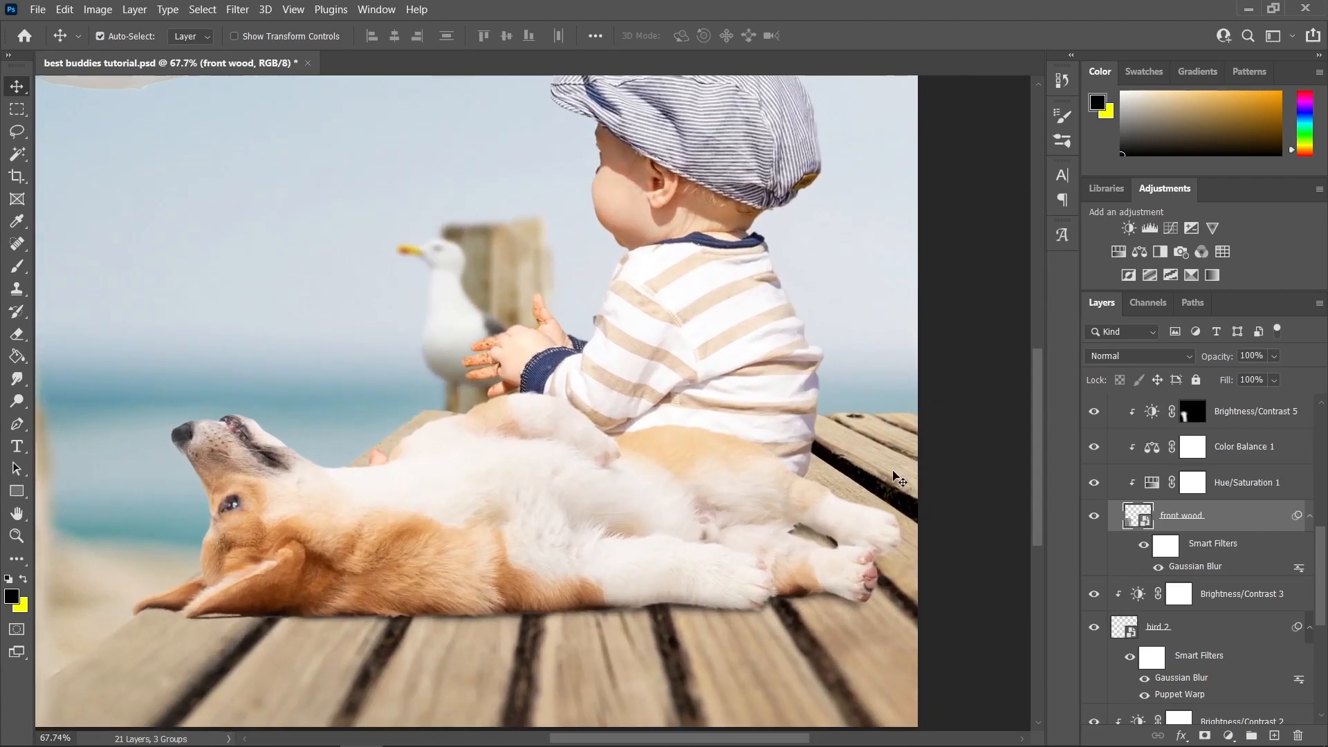
left_click(899, 479)
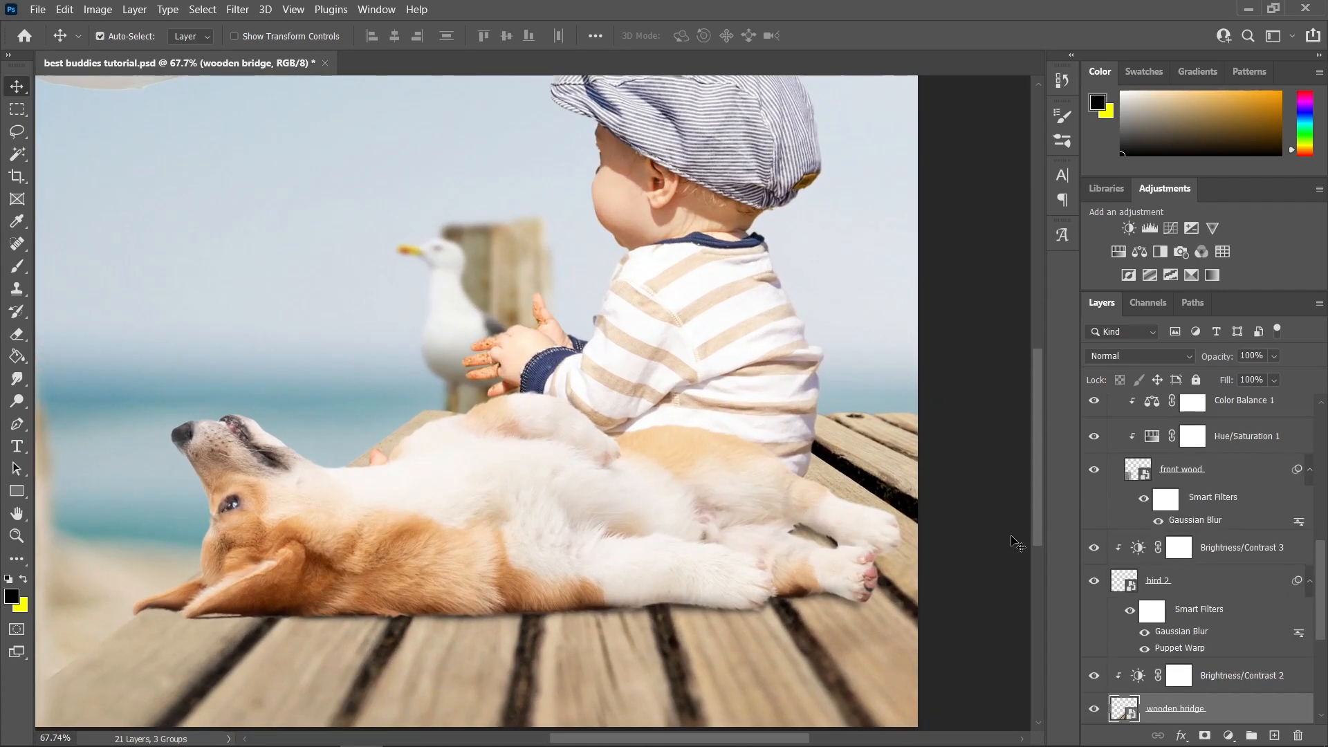
left_click(1094, 711)
left_click(1094, 710)
left_click(1238, 683)
left_click(1224, 714)
scroll(1190, 690, "down", 1)
right_click(1223, 675)
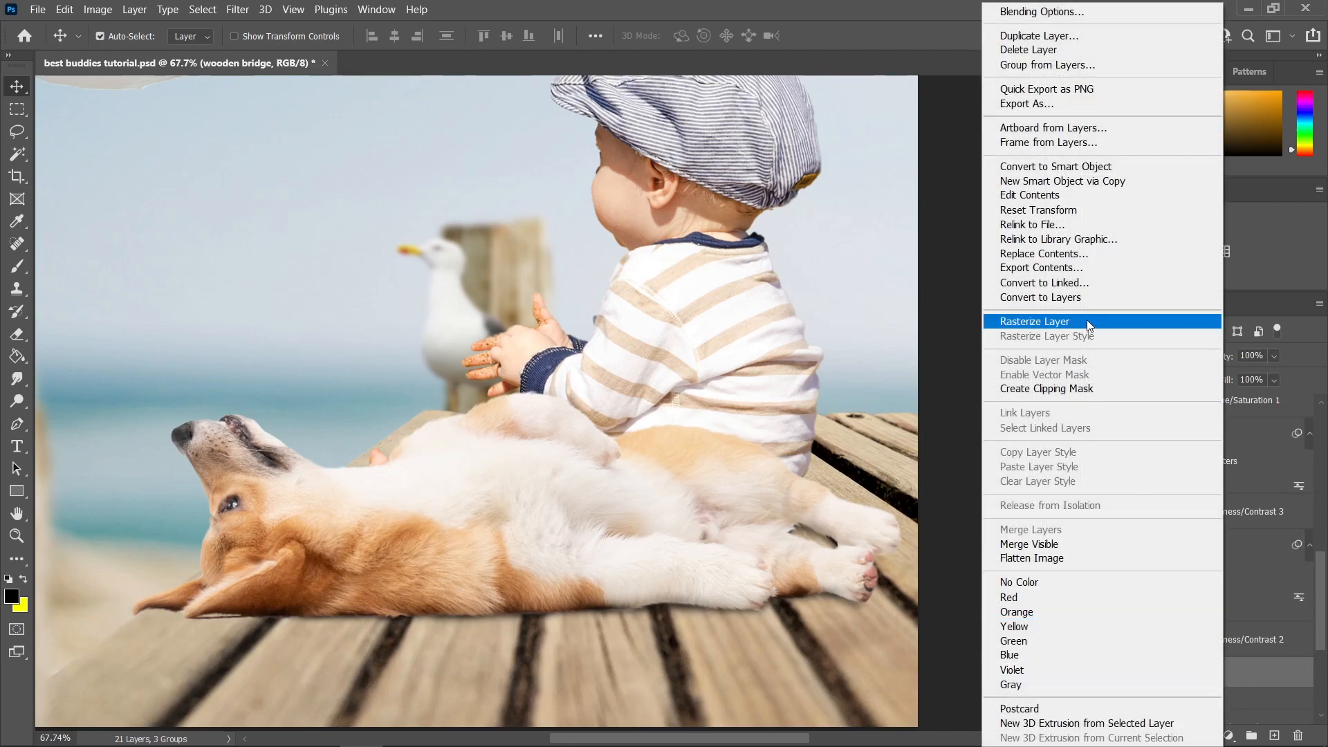
left_click(1087, 321)
Step: Soften the bridge's far edges beside the baby and behind the puppy using the Blur tool at 25% strength and size 127
left_click(9, 382)
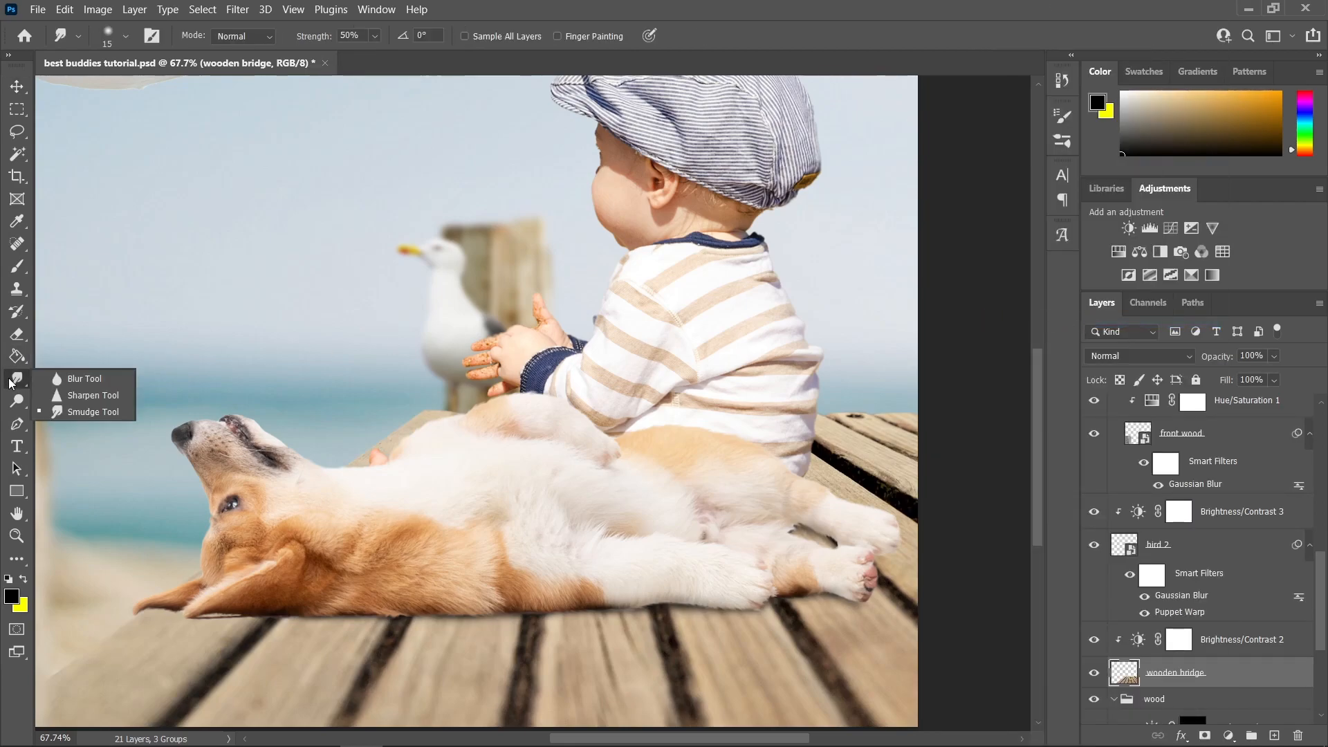
left_click(69, 380)
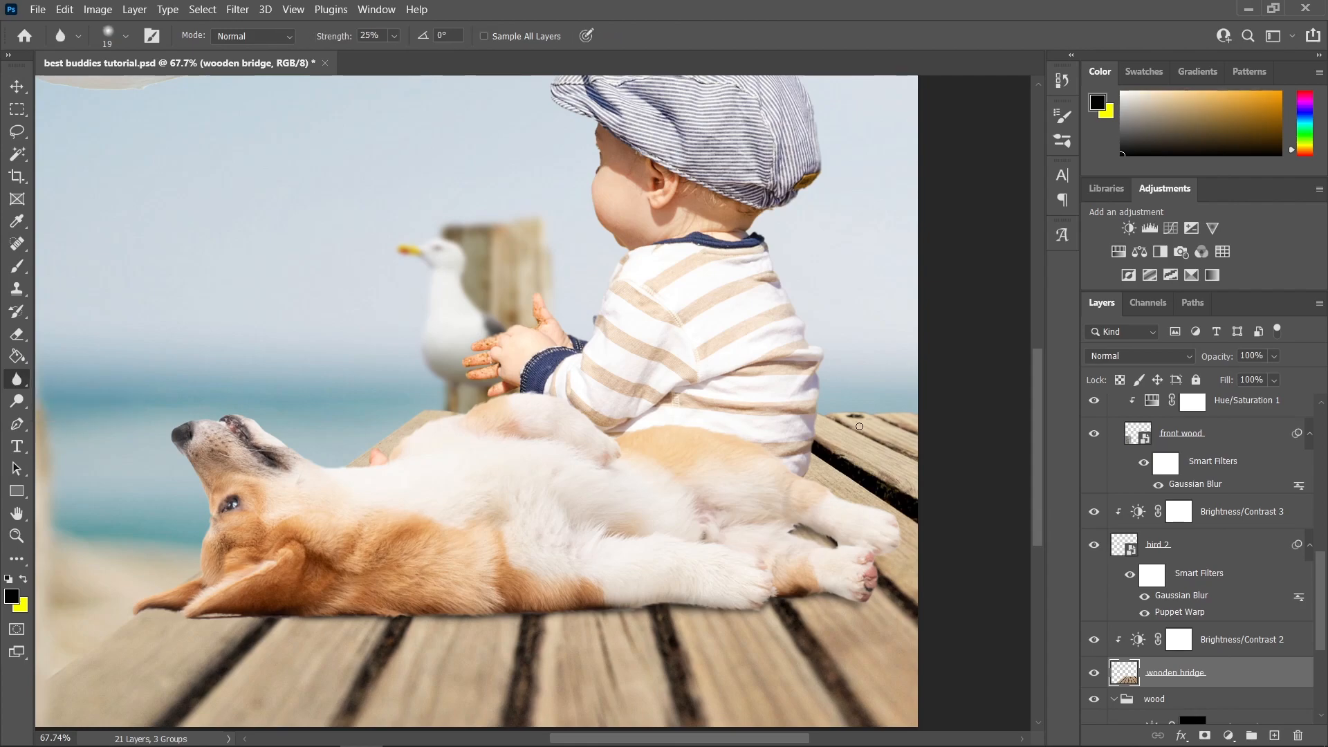
scroll(862, 429, "up", 5)
scroll(920, 415, "up", 3)
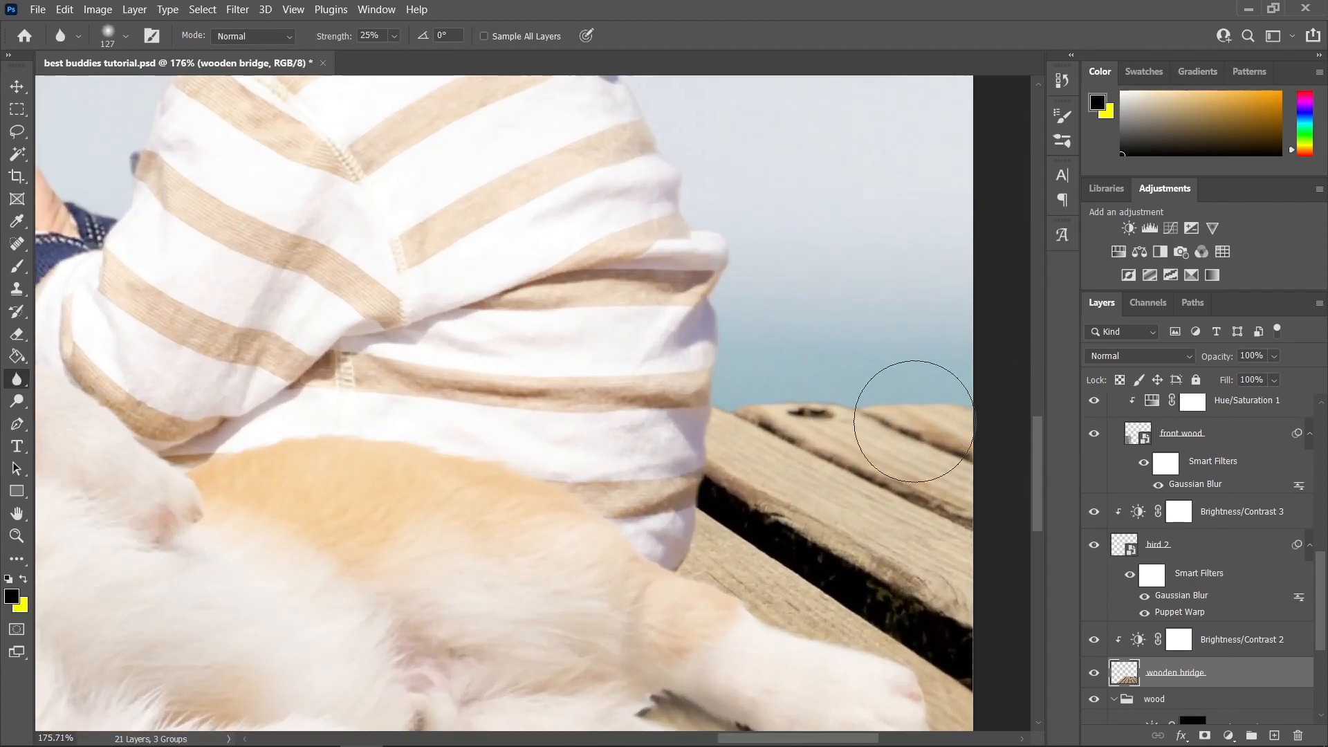
left_click_drag(814, 423, 733, 409)
mouse_move(626, 413)
left_mouse_down()
mouse_move(534, 415)
mouse_move(572, 450)
mouse_move(563, 483)
mouse_move(500, 457)
left_mouse_up()
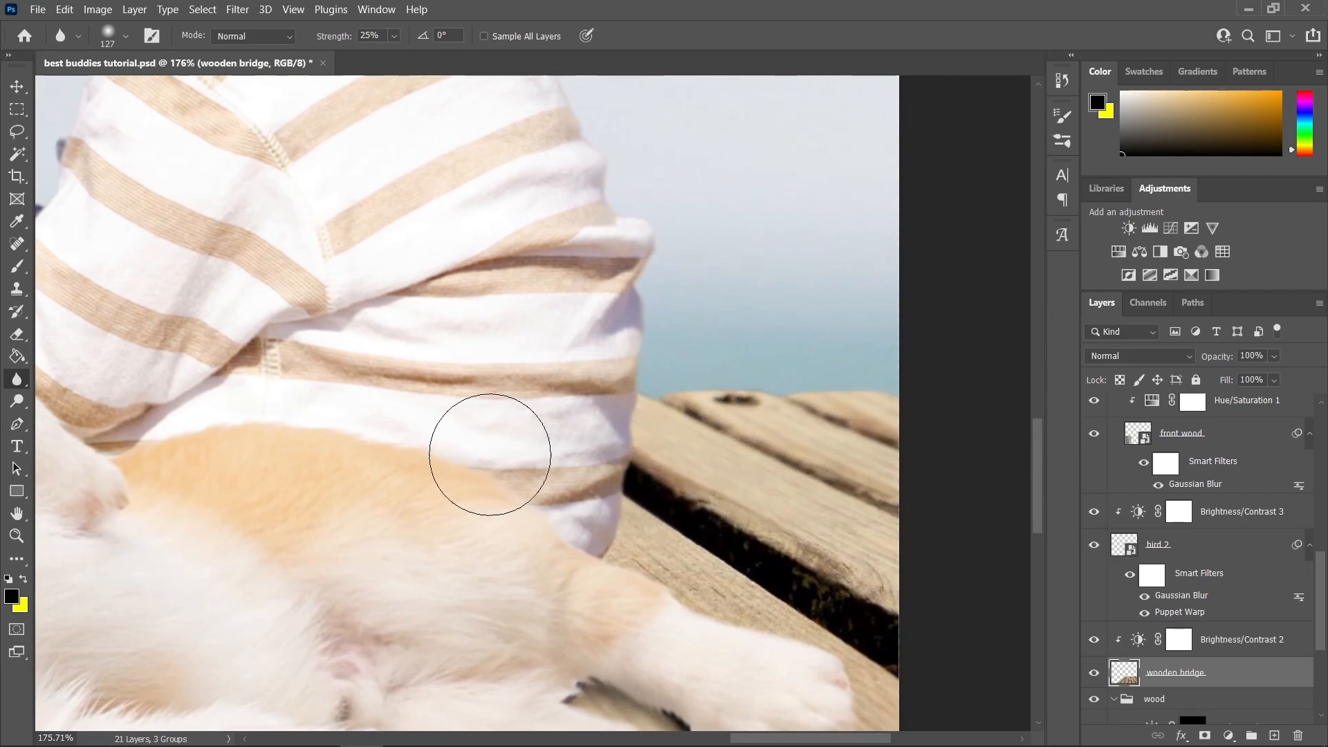
scroll(952, 459, "down", 6)
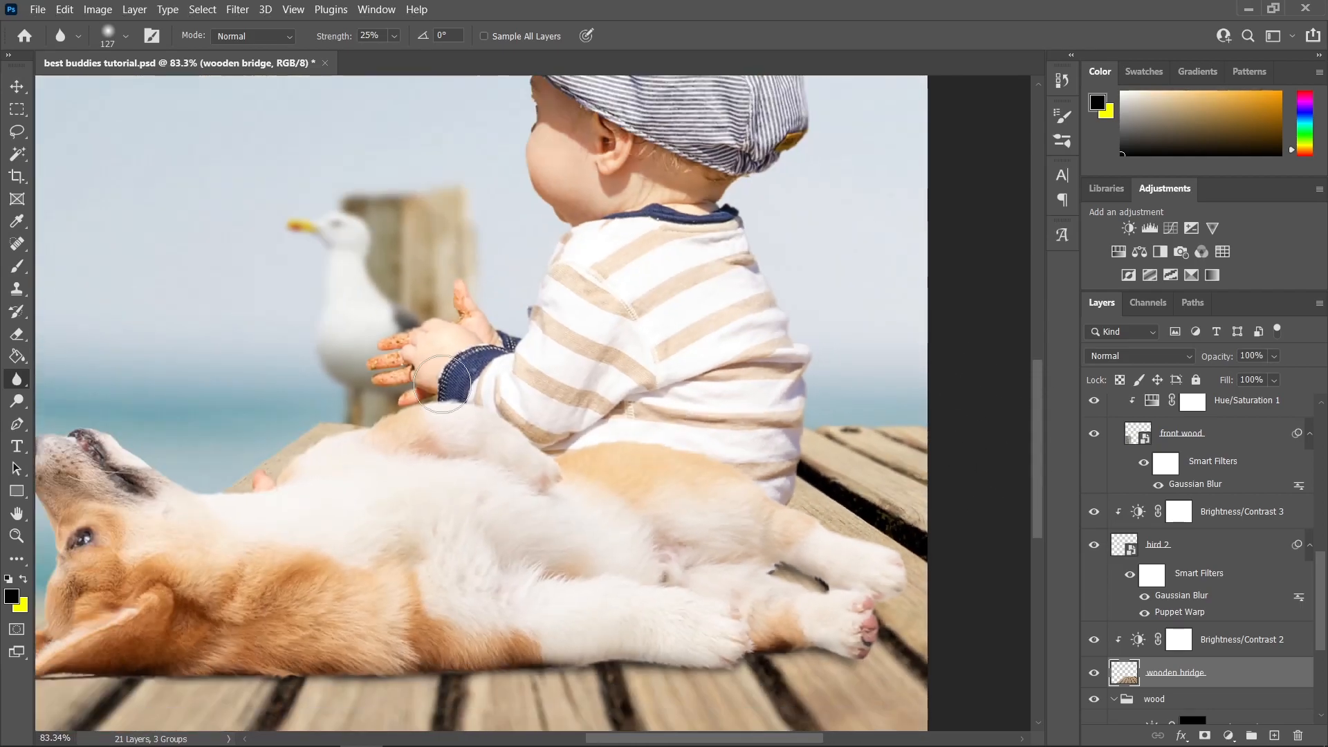
scroll(184, 451, "up", 4)
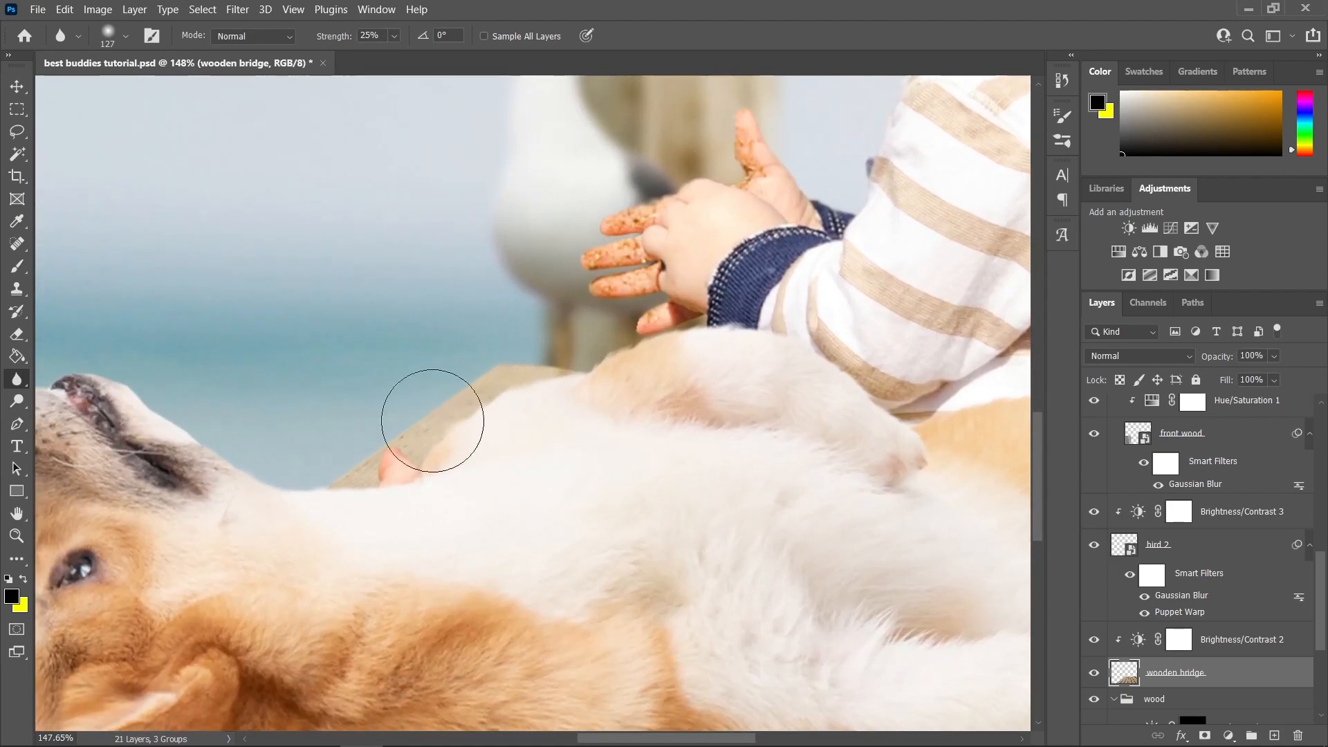
scroll(640, 451, "down", 5)
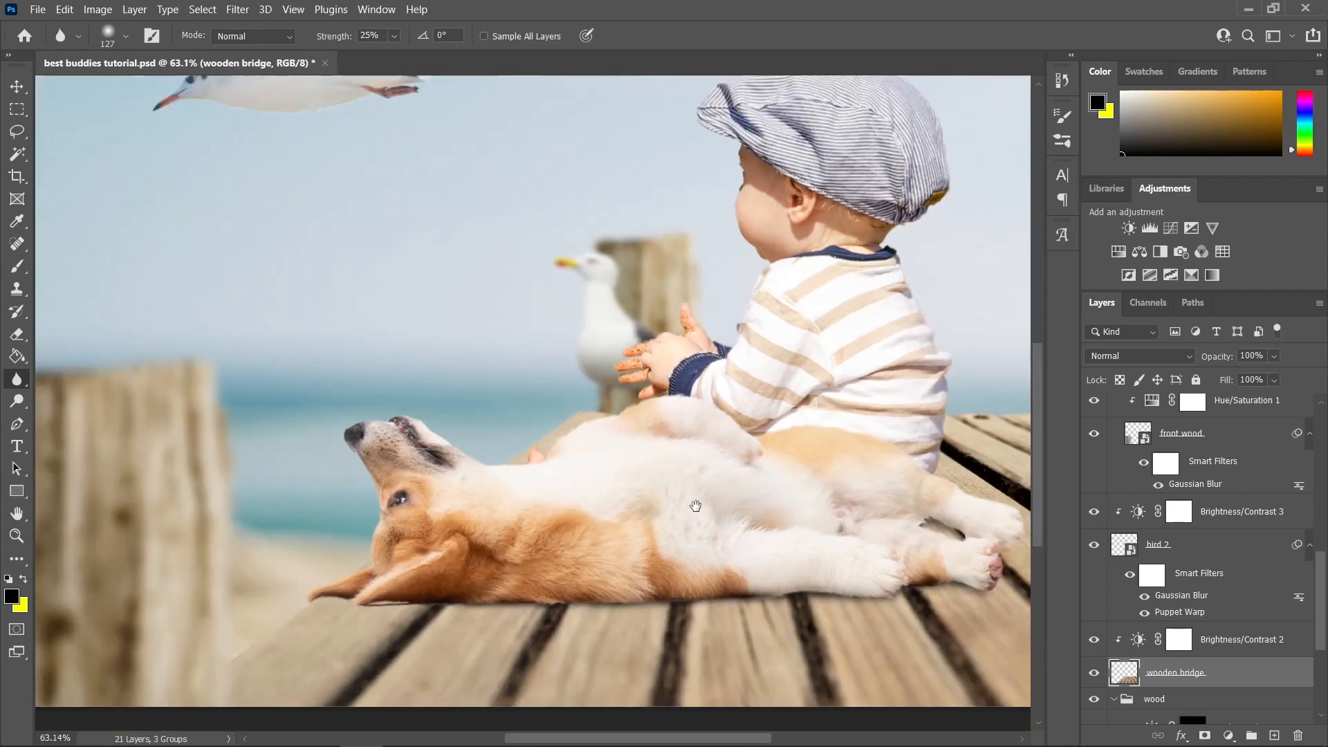
Step: Enlarge the Blur brush to 320 pixels and soften the bridge planks along the near edge toward the front post
left_click_drag(698, 507, 614, 415)
scroll(772, 505, "up", 1)
key("bracketright")
key("bracketright")
key("bracketright")
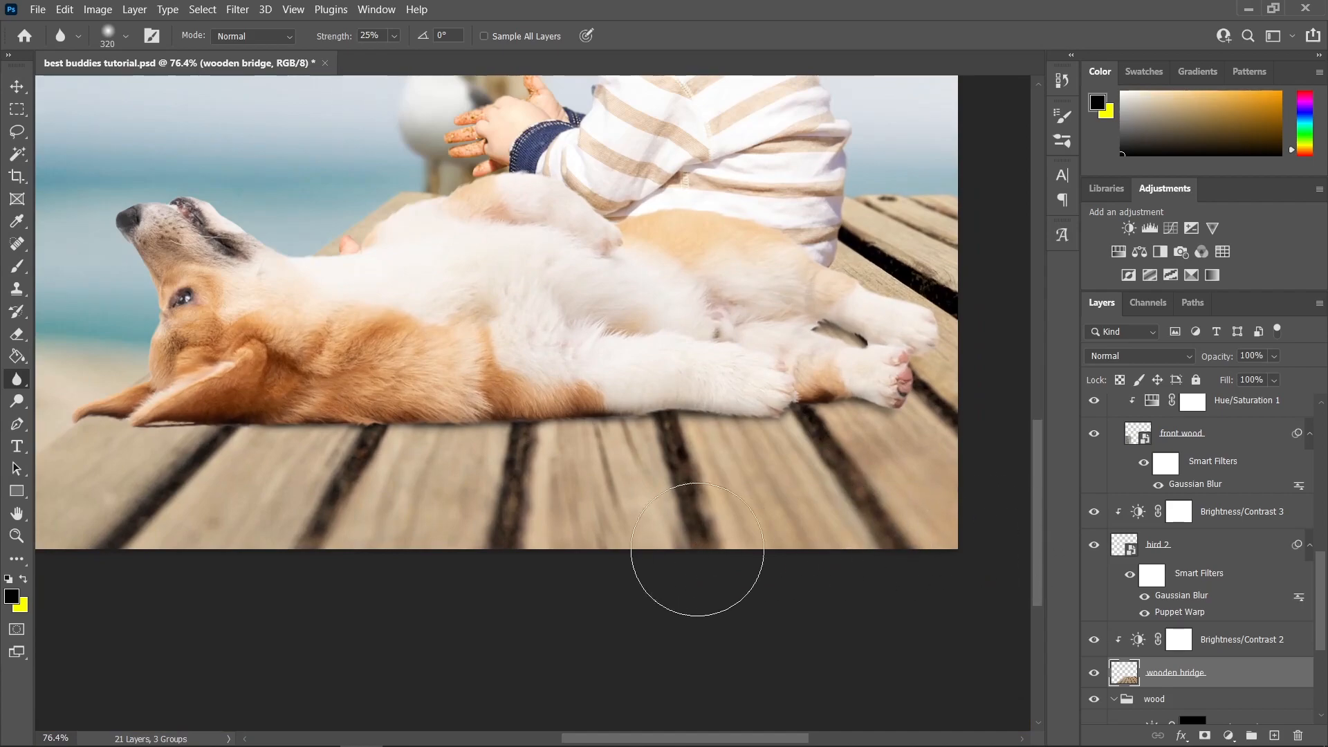
mouse_move(247, 544)
left_mouse_down()
mouse_move(572, 539)
mouse_move(537, 549)
left_mouse_up()
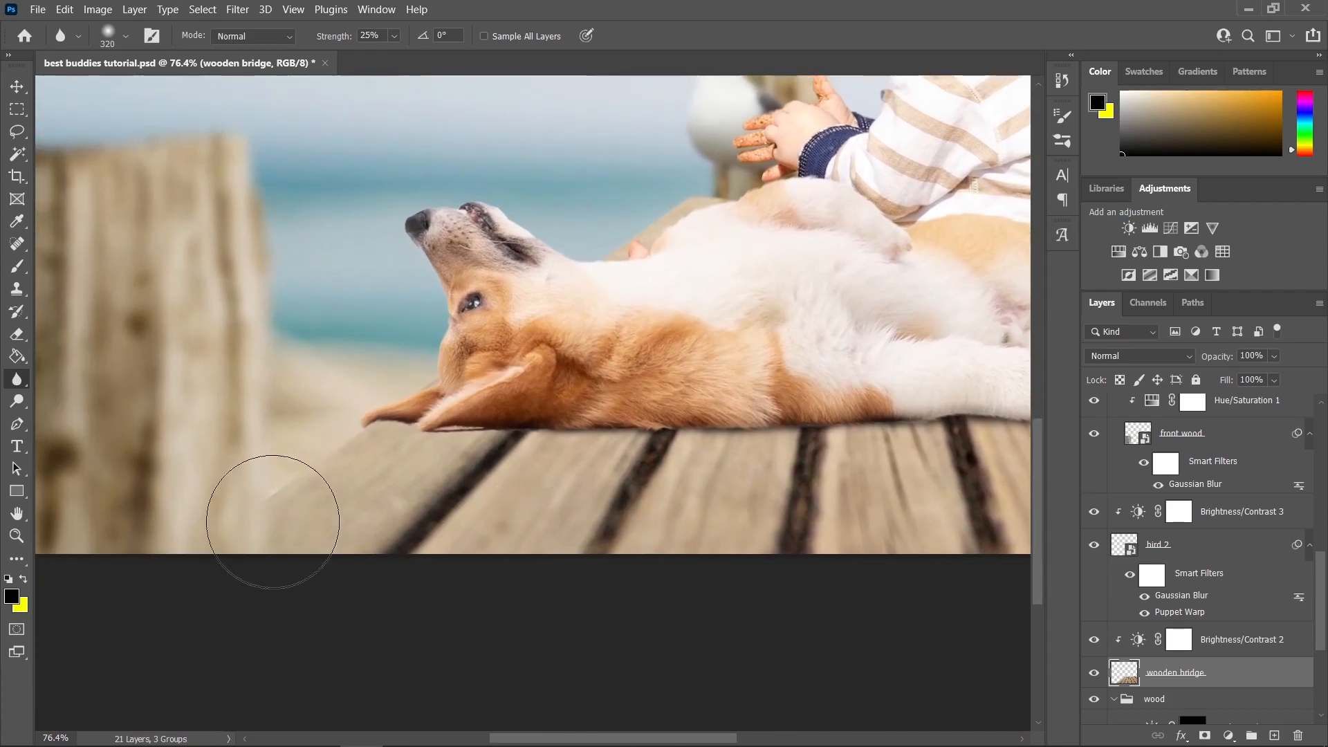
scroll(884, 528, "down", 5)
key("v")
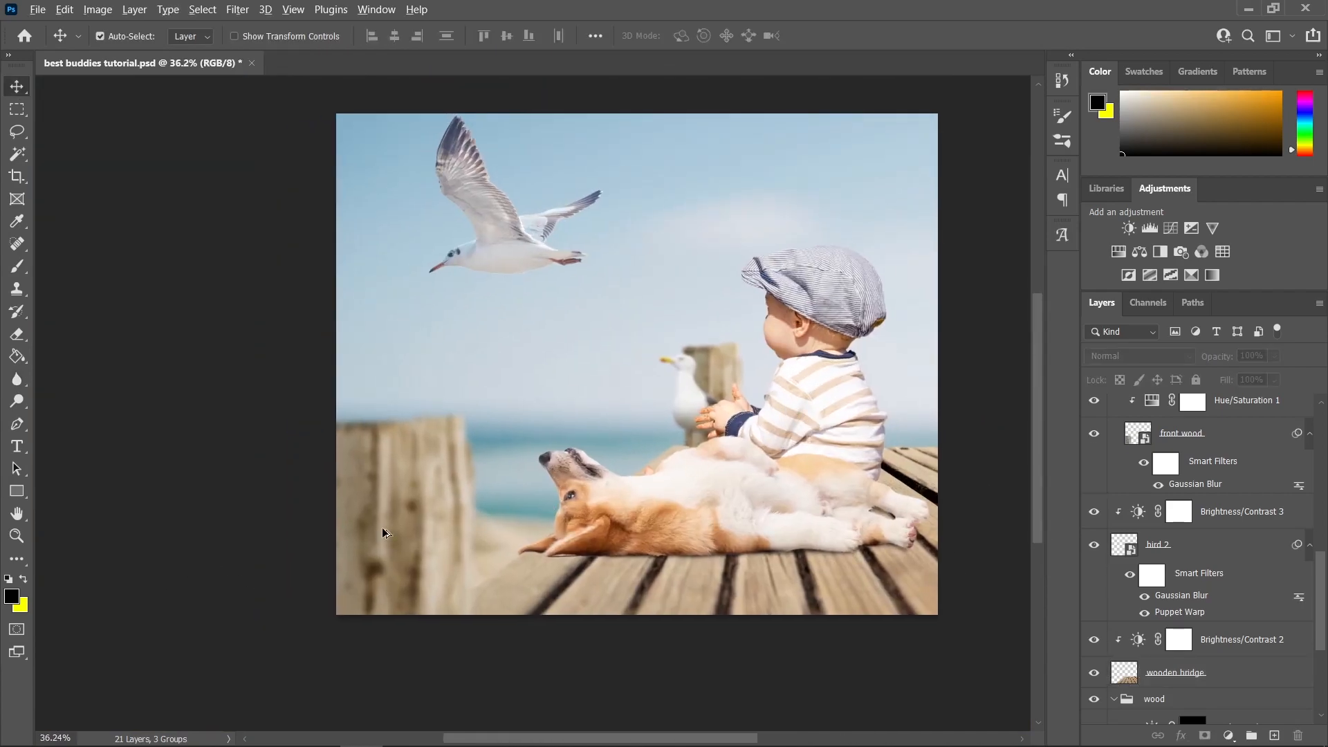
Step: Add a layer mask to the front wood layer and prepare a small black brush with 70% flow
scroll(386, 533, "up", 2)
scroll(427, 489, "up", 1)
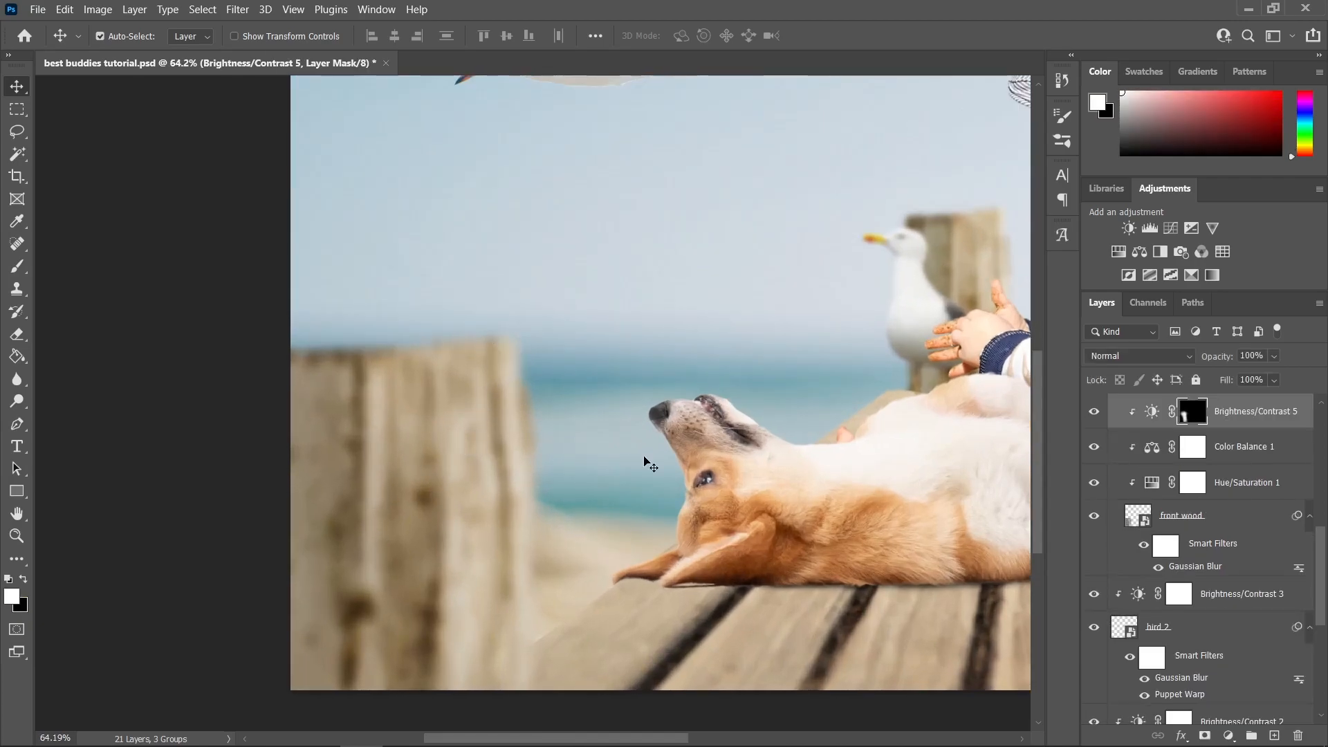
left_click(1204, 519)
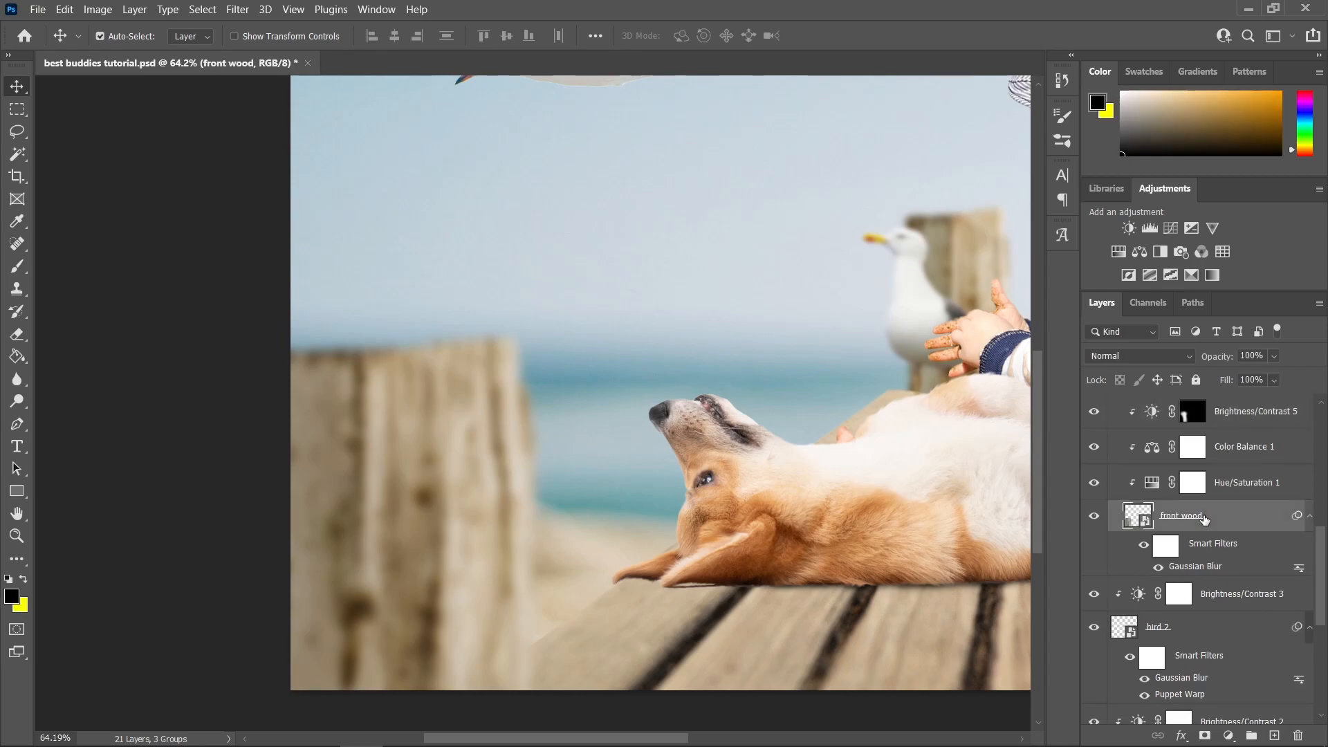
left_click(1205, 735)
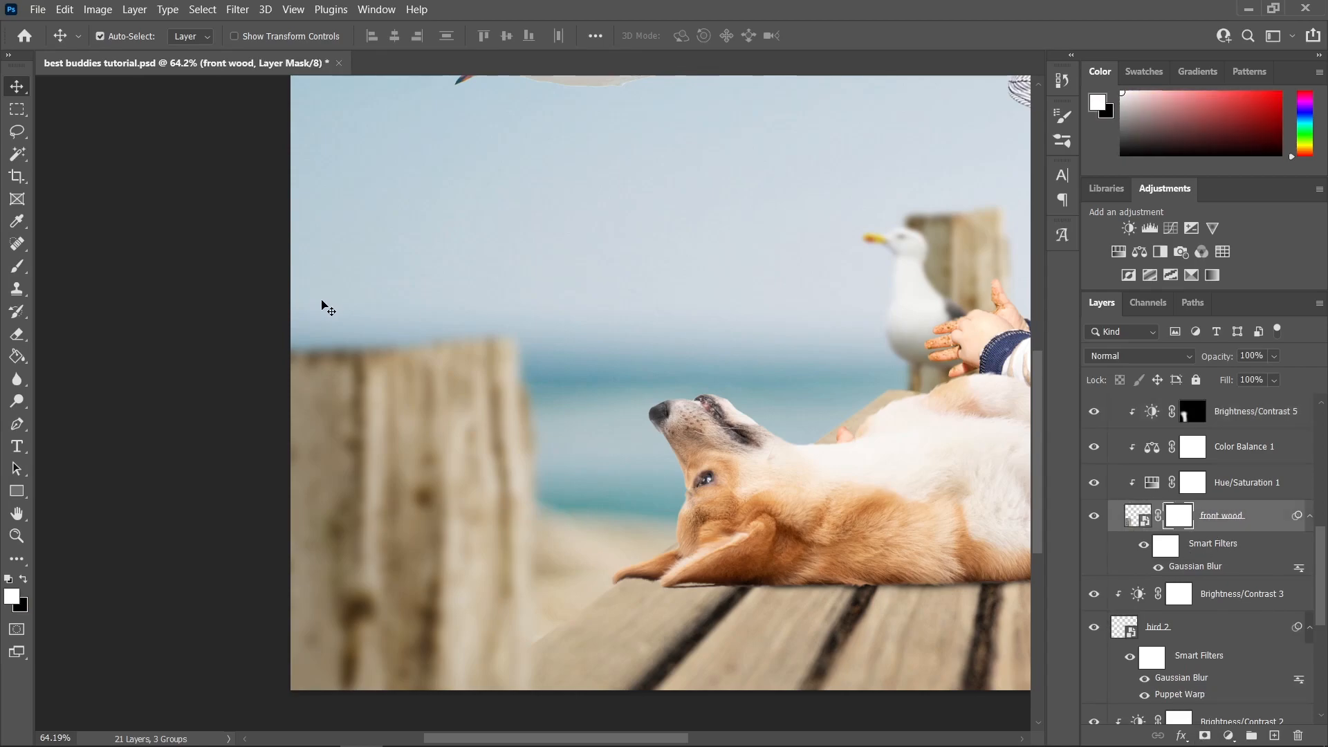
key("b")
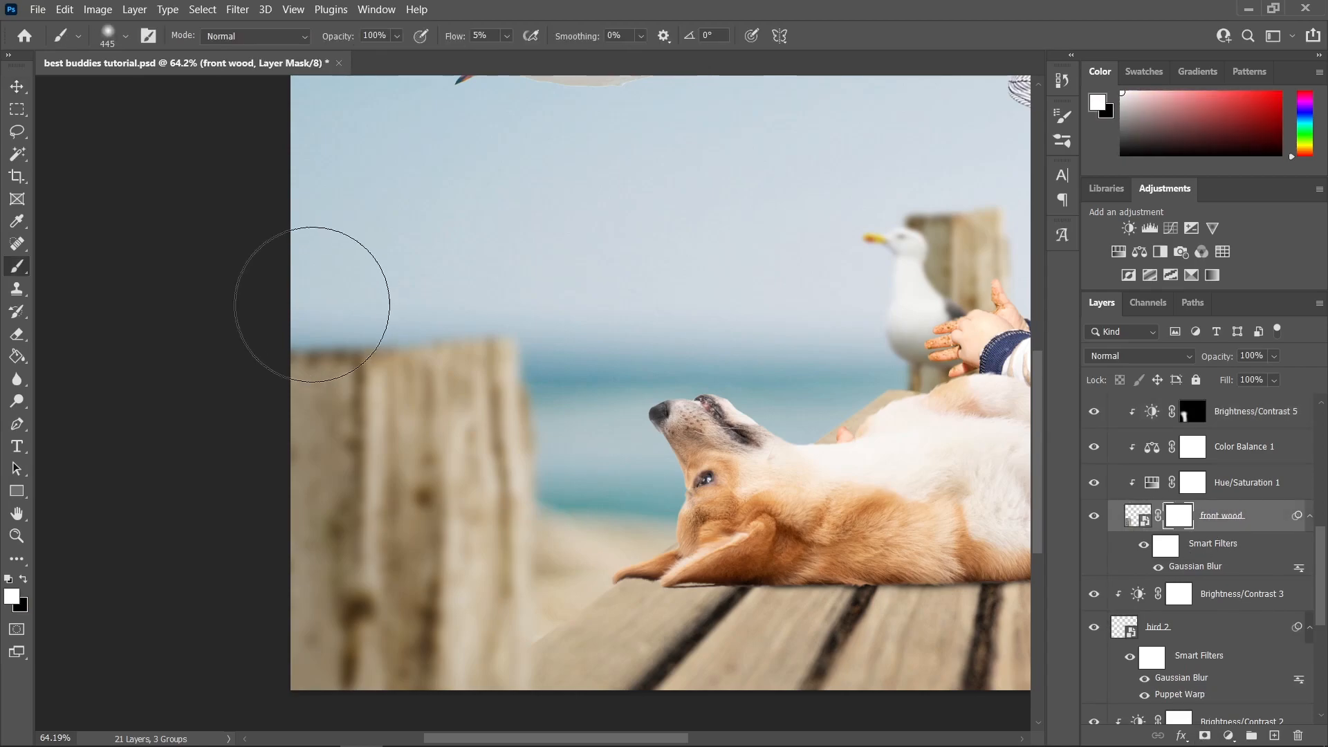
left_click(24, 583)
left_click_drag(474, 341, 409, 333)
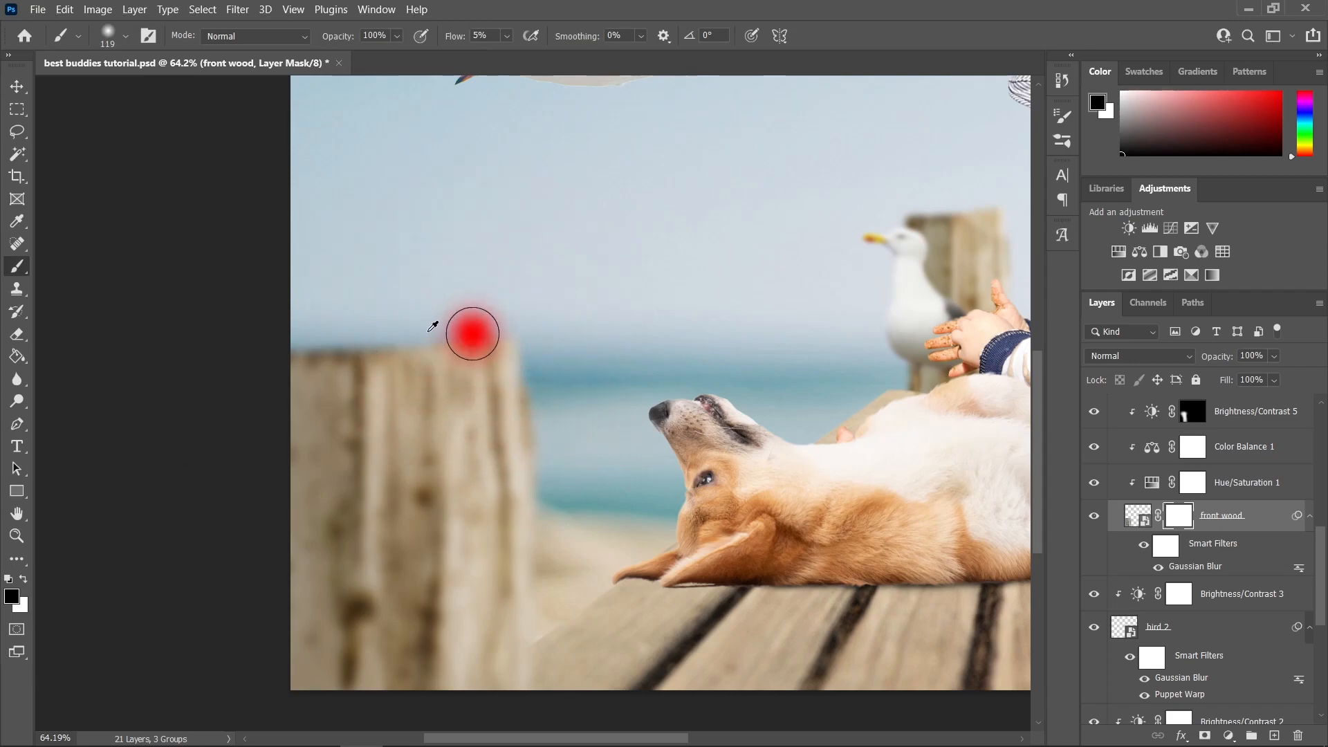
left_click(508, 37)
left_click_drag(512, 56, 562, 69)
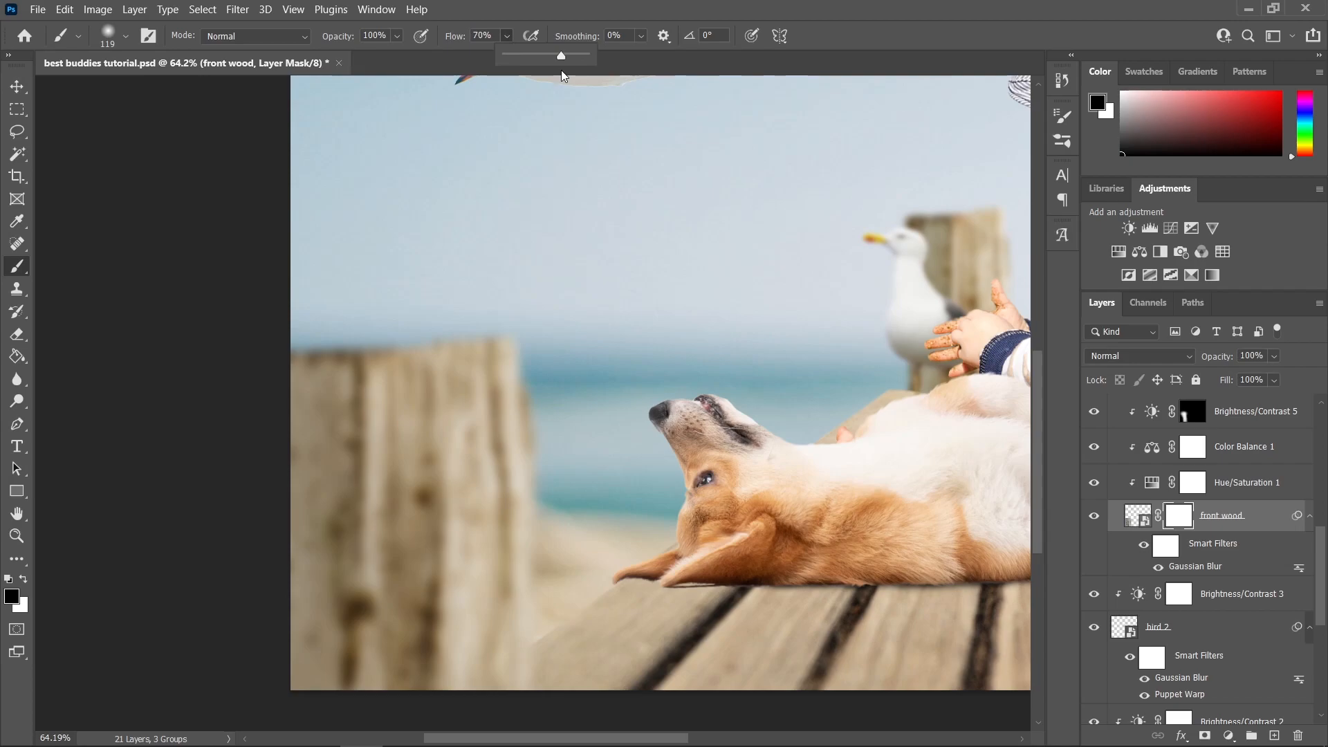
Step: Paint black on the front wood mask to round off the post's top corner and clean up its upper edge
scroll(436, 344, "up", 4)
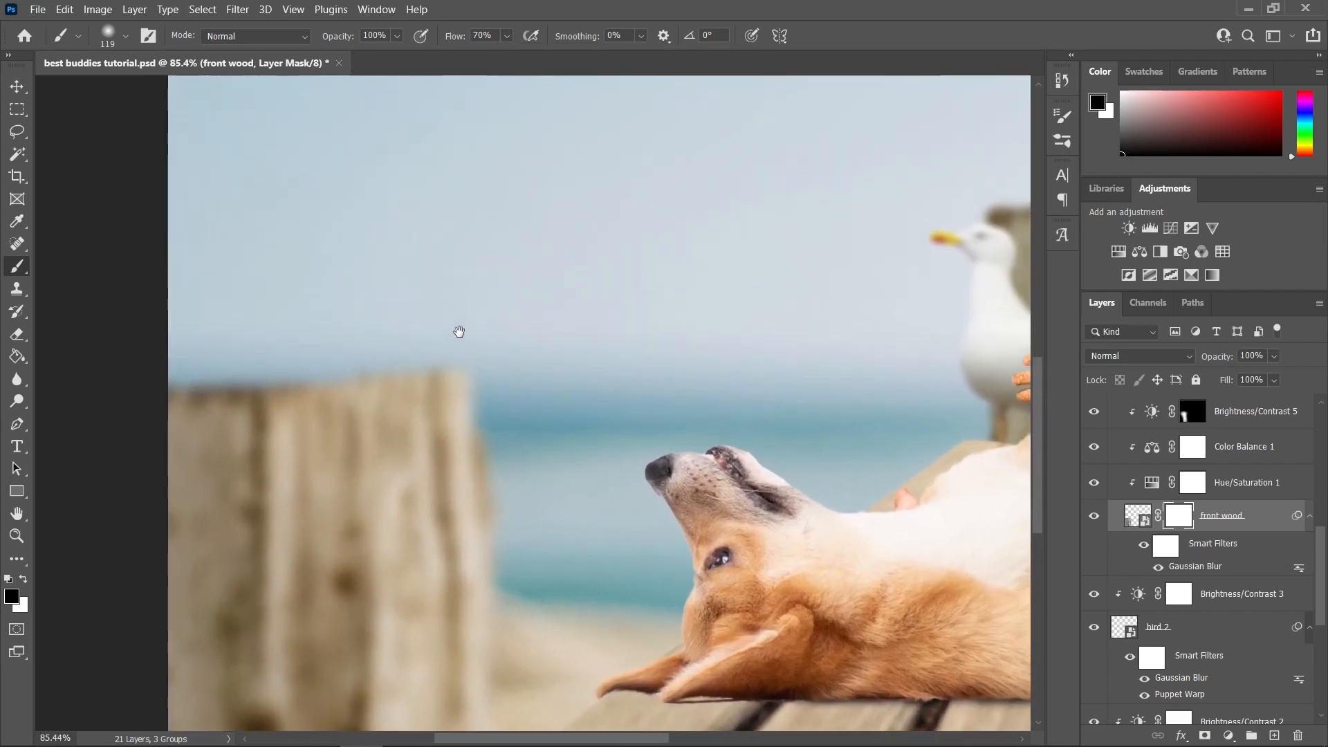
right_click(443, 350, "alt")
mouse_move(368, 363)
left_mouse_down()
mouse_move(462, 363)
mouse_move(451, 368)
mouse_move(499, 391)
mouse_move(408, 359)
mouse_move(539, 434)
mouse_move(409, 370)
mouse_move(267, 364)
mouse_move(376, 368)
left_mouse_up()
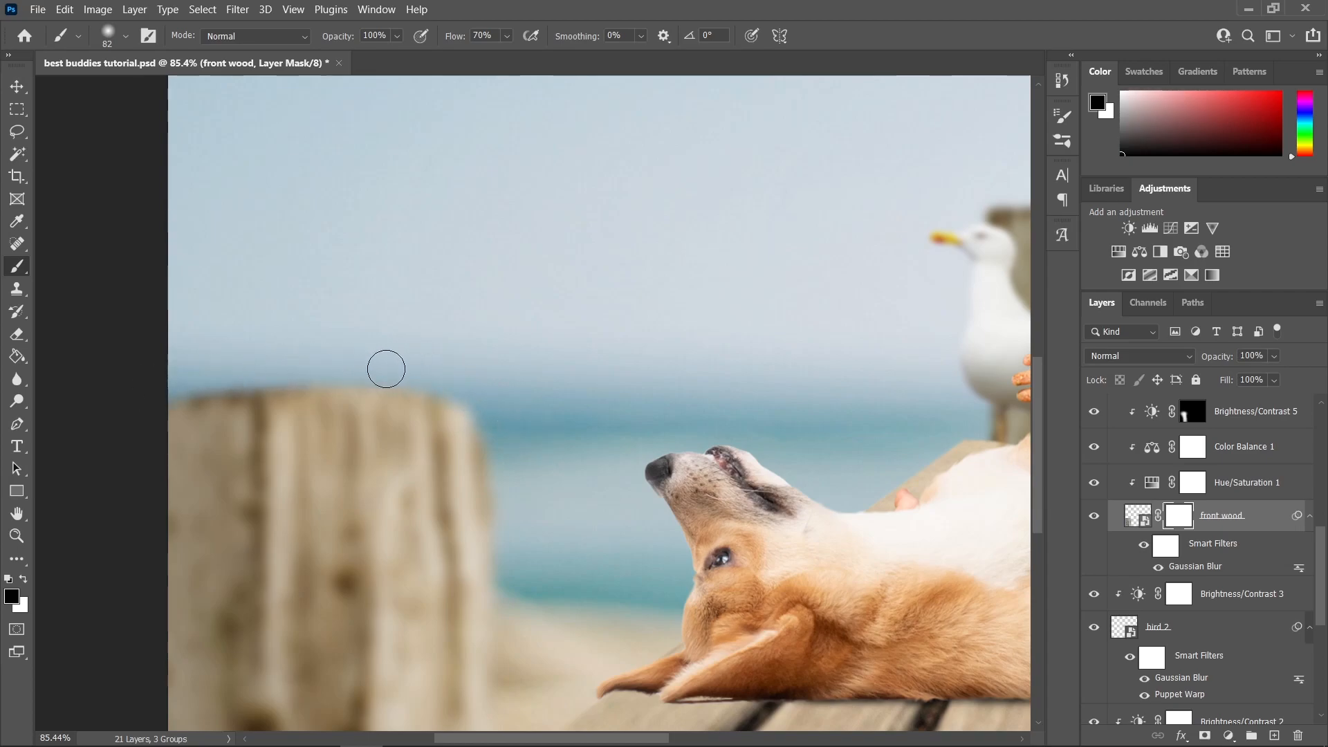
scroll(375, 368, "down", 3)
scroll(579, 489, "up", 2)
right_click(563, 424, "alt")
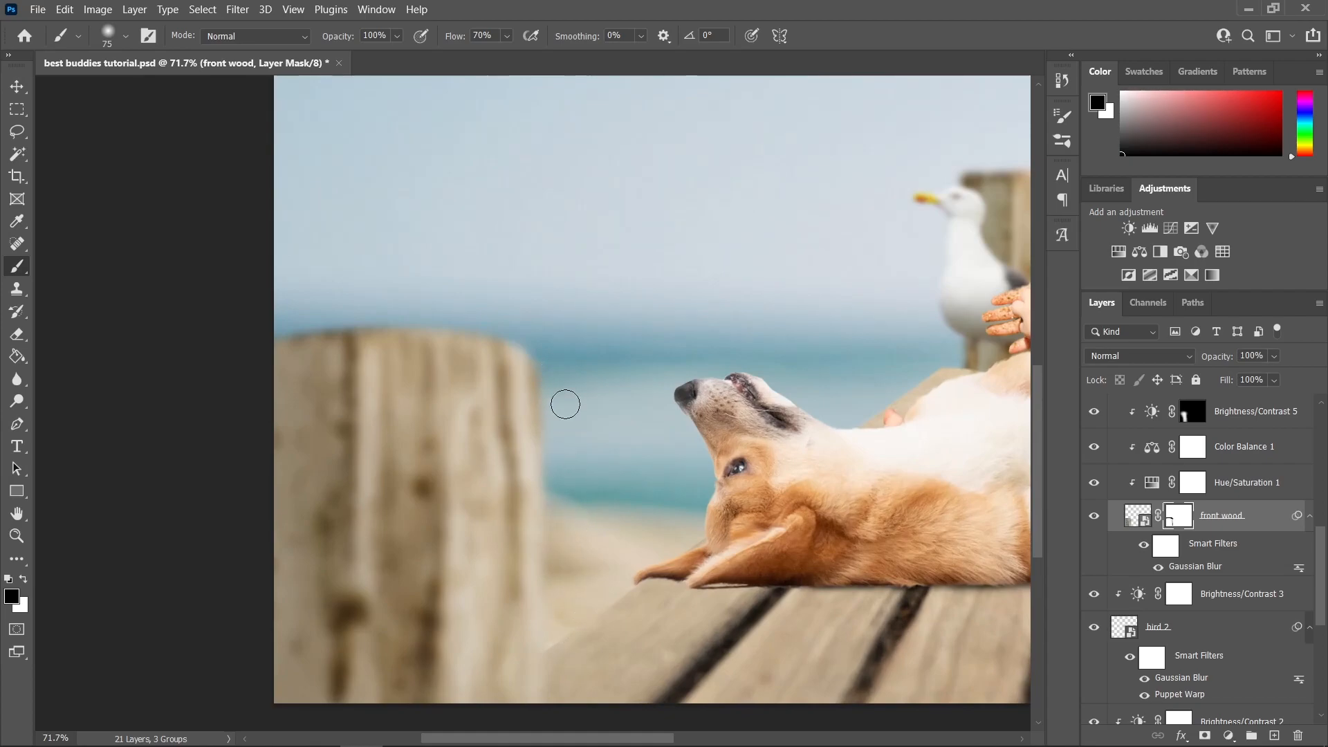
key("v")
scroll(651, 642, "down", 2)
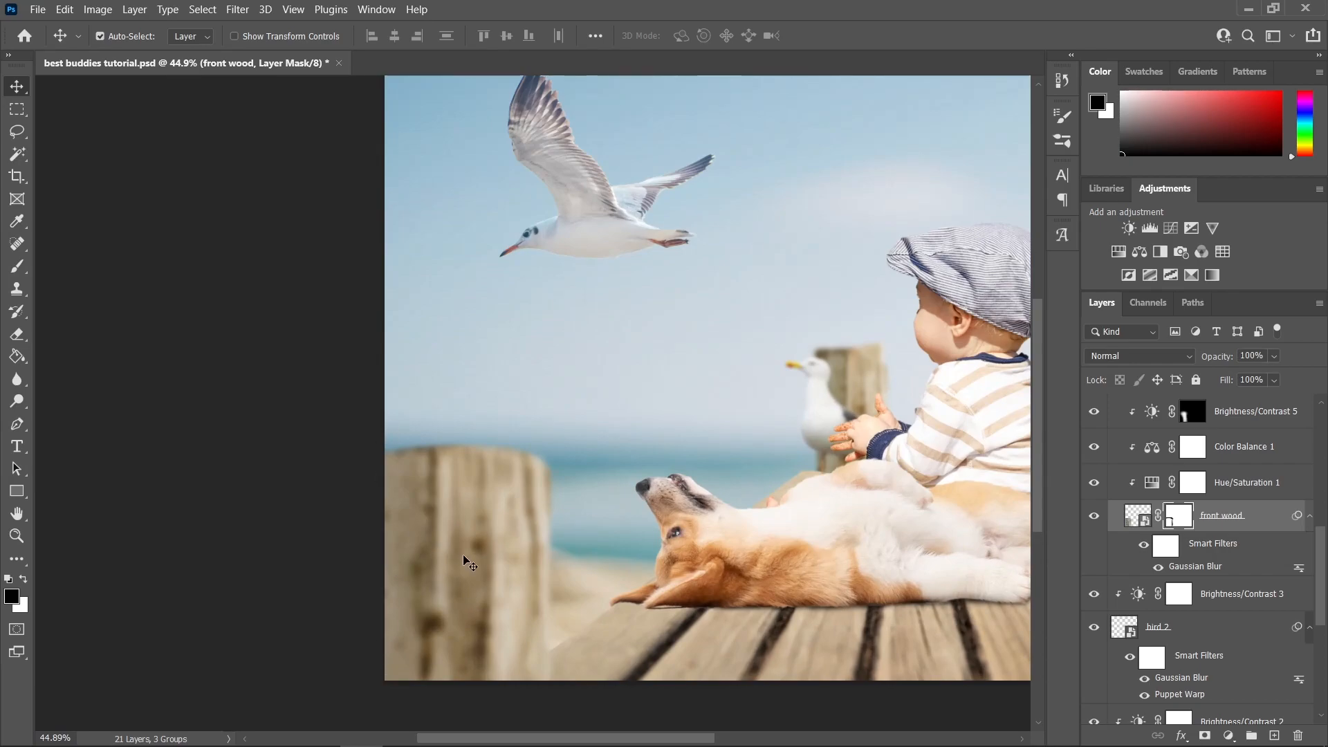
Step: Add a clipped Brightness/Contrast adjustment directly above the front wood layer and lower its brightness
left_click(1229, 735)
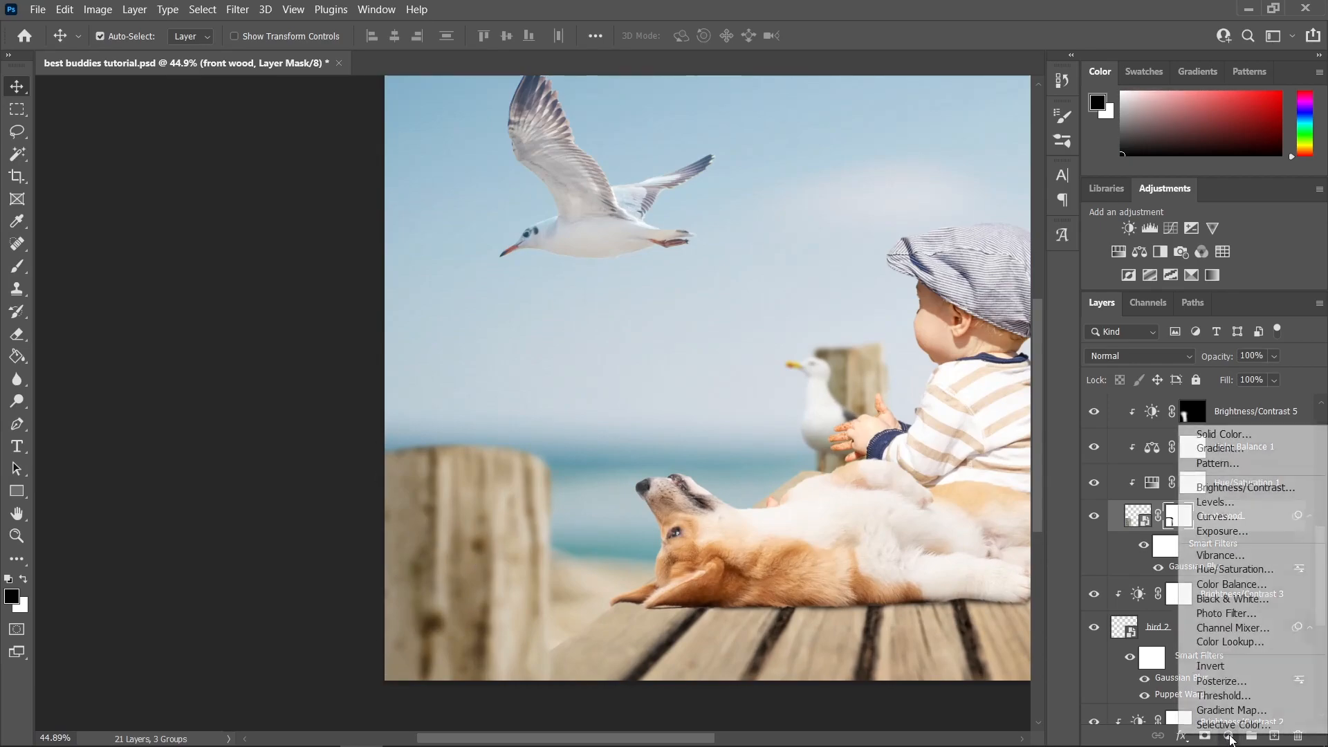
left_click(1260, 488)
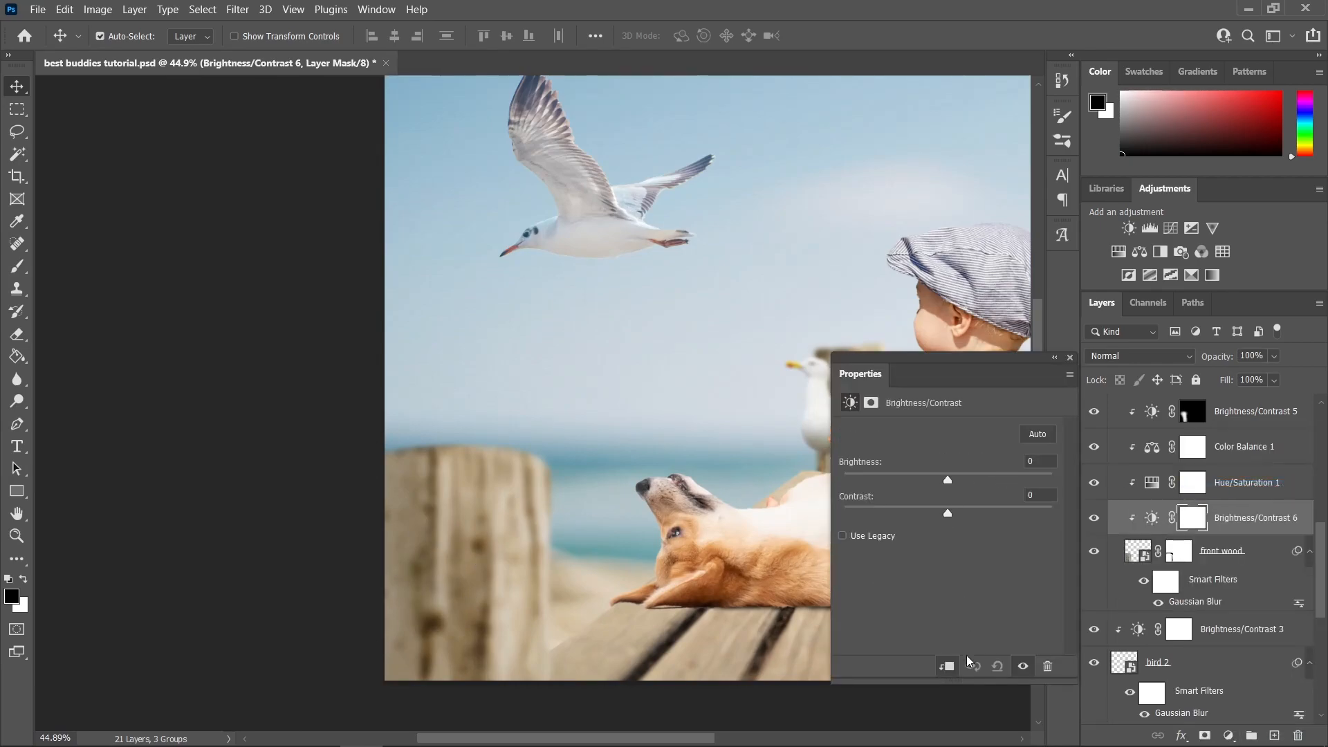
left_click_drag(943, 482, 927, 482)
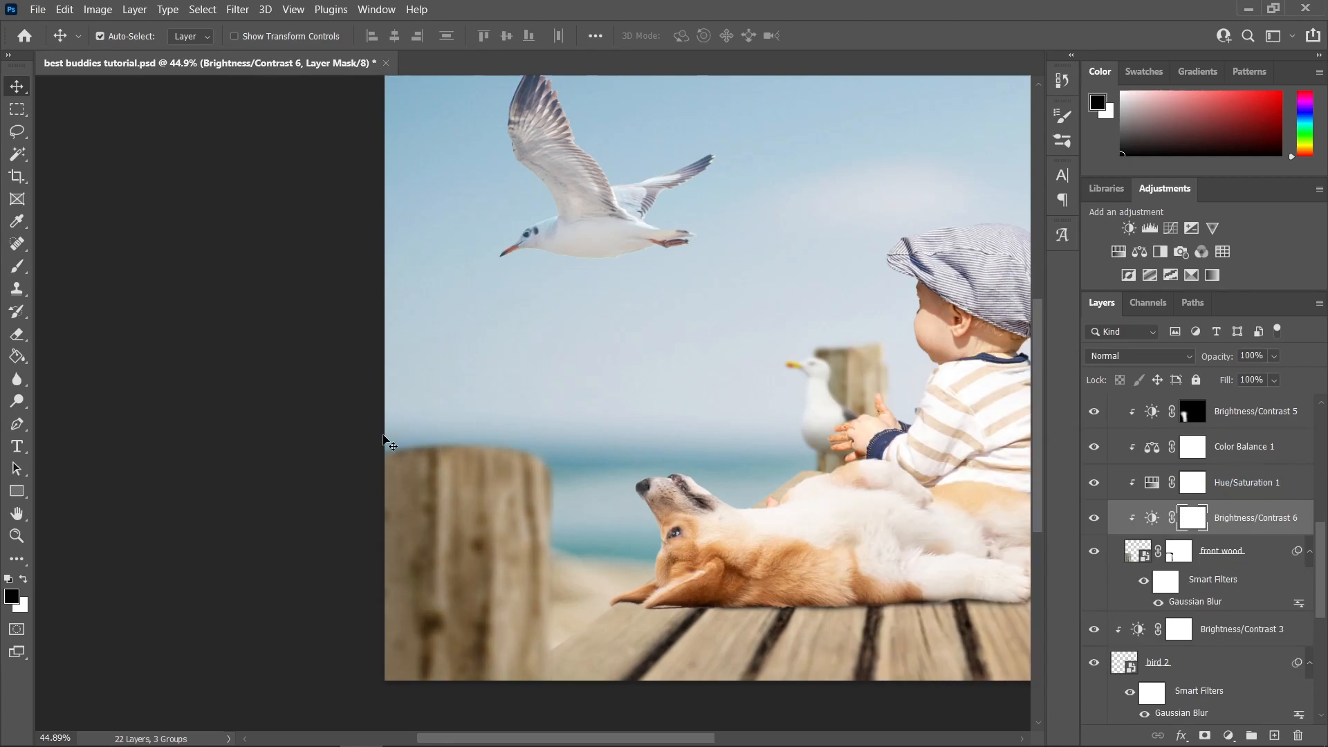
Step: Paint the new adjustment's mask black along the front post's seaward side with a 556-pixel brush, and reselect the front wood layer
left_click(16, 268)
left_click_drag(607, 422, 605, 362)
left_click_drag(533, 418, 608, 418)
mouse_move(601, 602)
left_mouse_down()
mouse_move(587, 481)
mouse_move(512, 338)
left_mouse_up()
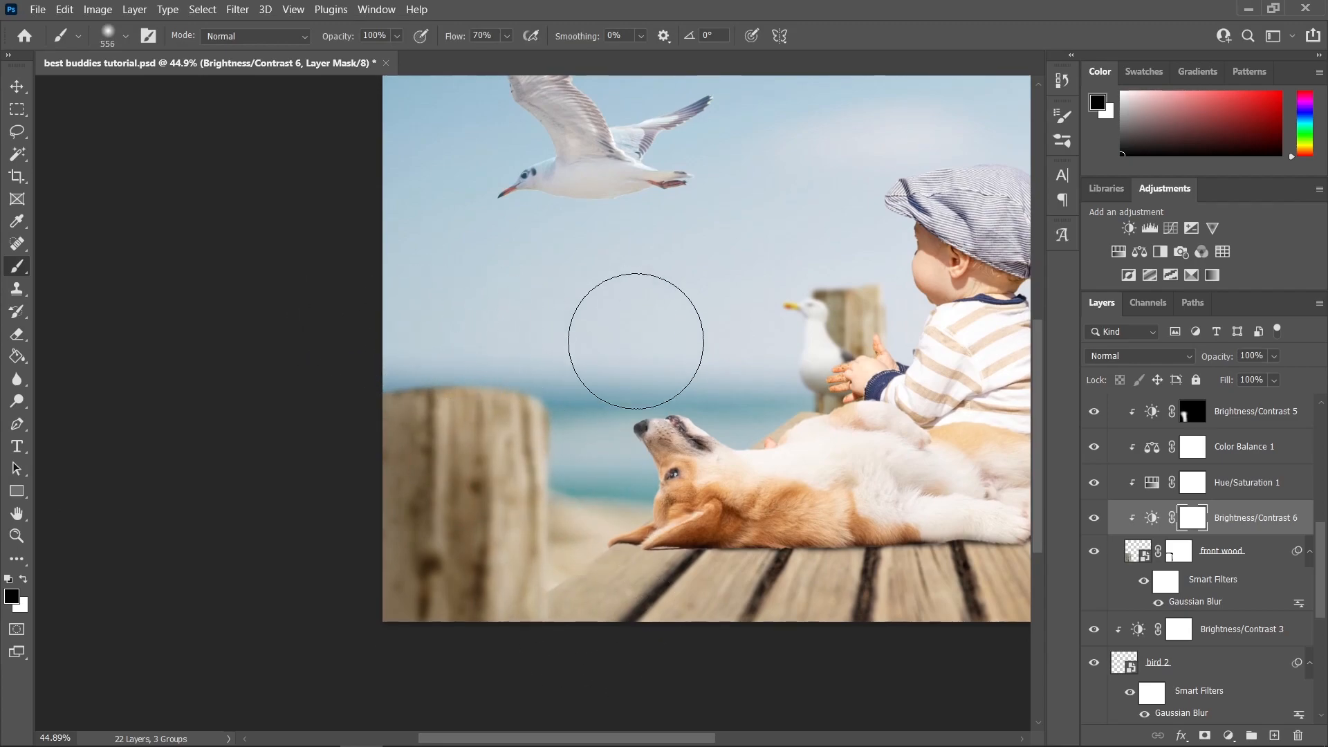
left_click_drag(583, 597, 530, 370)
scroll(744, 483, "down", 5)
scroll(750, 482, "up", 4)
key("v")
left_click_drag(475, 472, 485, 476)
left_click(488, 475)
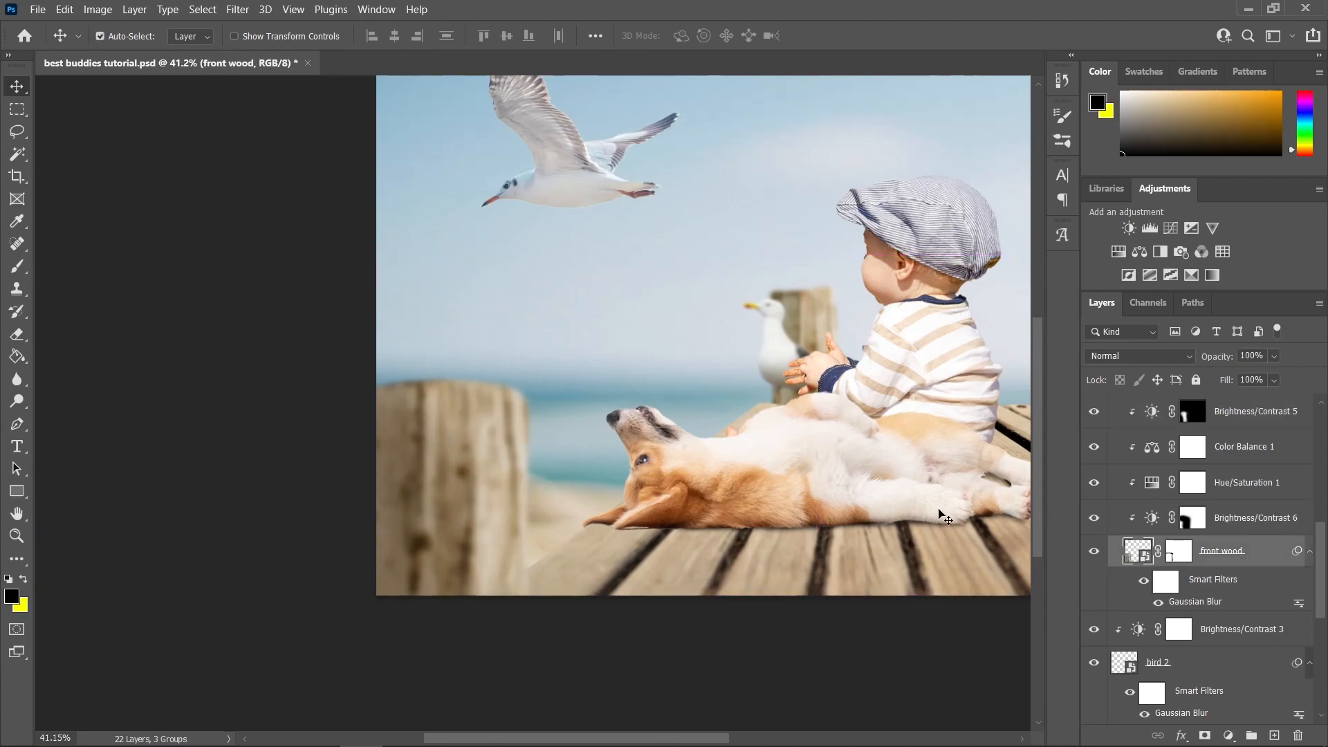
Step: Move Group 1, holding the front wooden post and its adjustments, slightly toward the puppy and commit the transform
scroll(1160, 531, "up", 2)
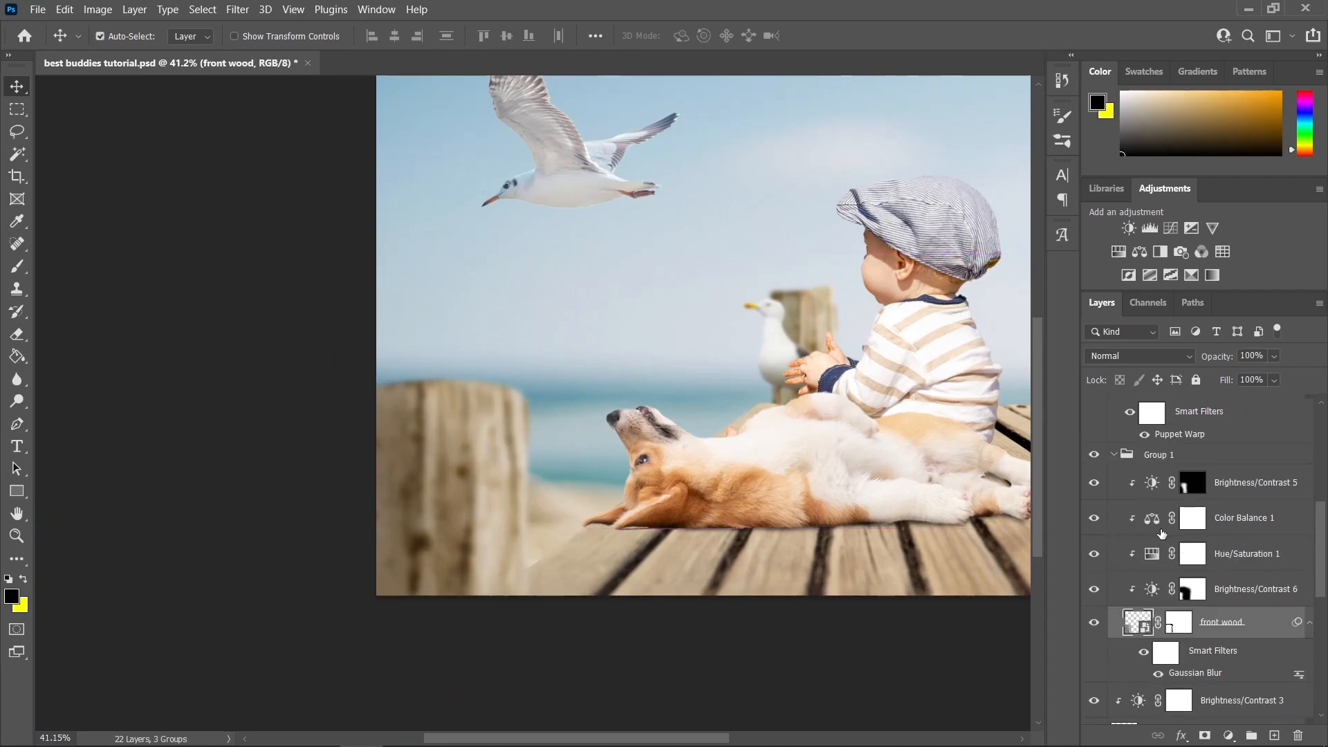
left_click(1115, 455)
left_click_drag(485, 469, 505, 472)
left_click(639, 633)
scroll(643, 635, "down", 2)
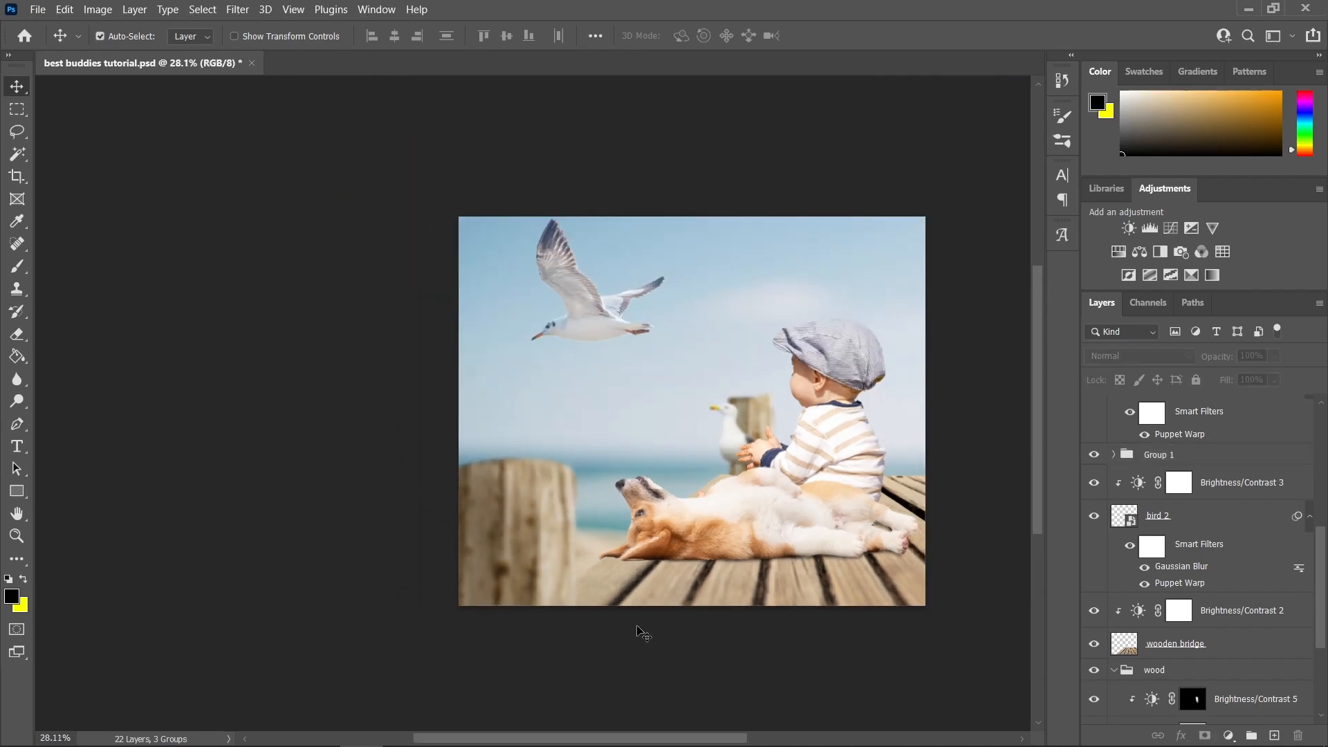
scroll(644, 633, "up", 2)
left_click(457, 505)
key("ctrl+t")
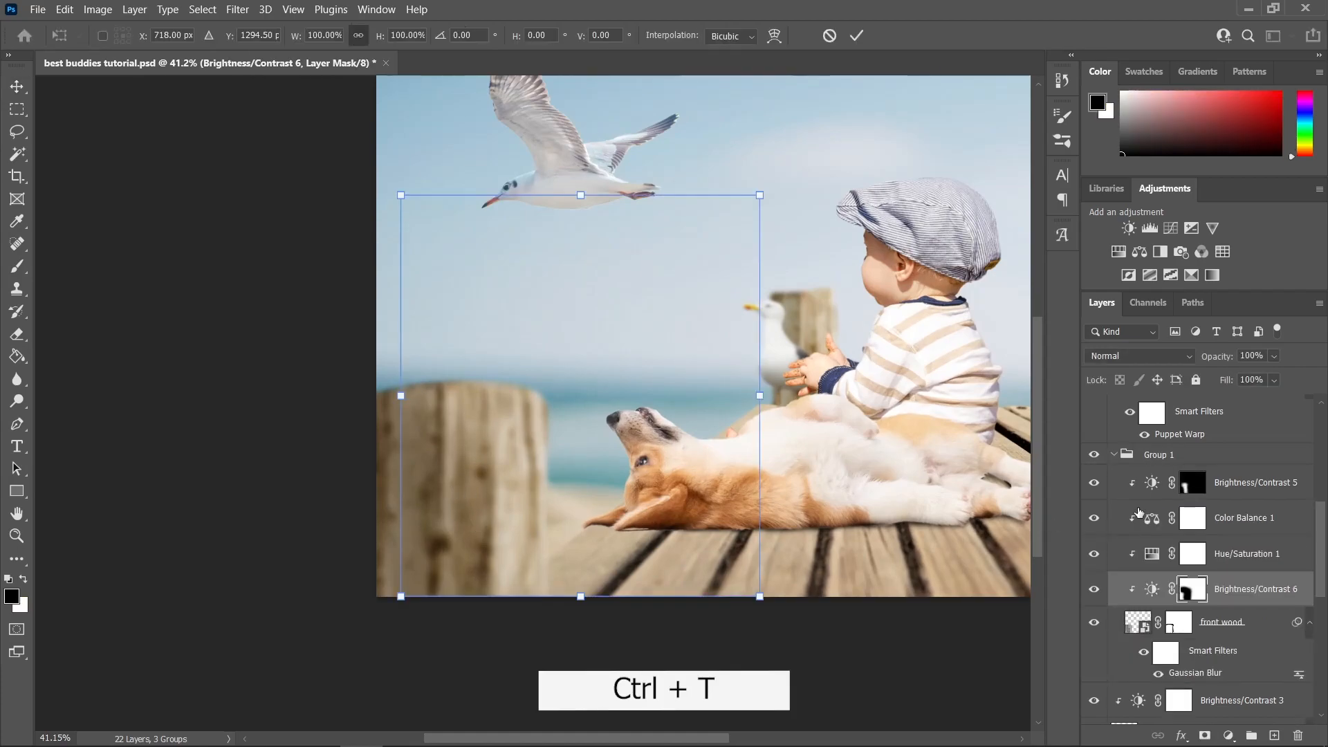
left_click(1170, 454)
left_click_drag(358, 501, 375, 505)
left_click(17, 85)
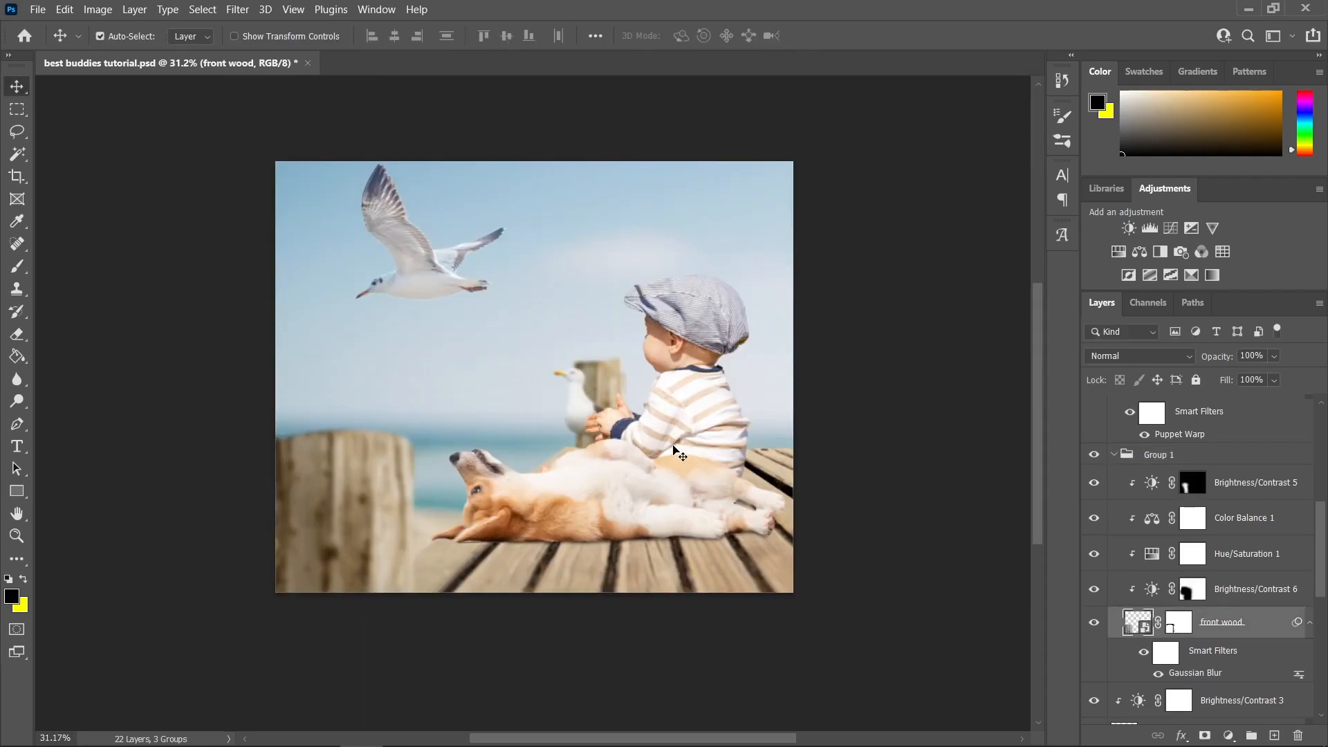
Step: Apply a Motion Blur to the flying bird layer with an angle of 180° and a distance of 15 pixels
scroll(676, 450, "up", 3)
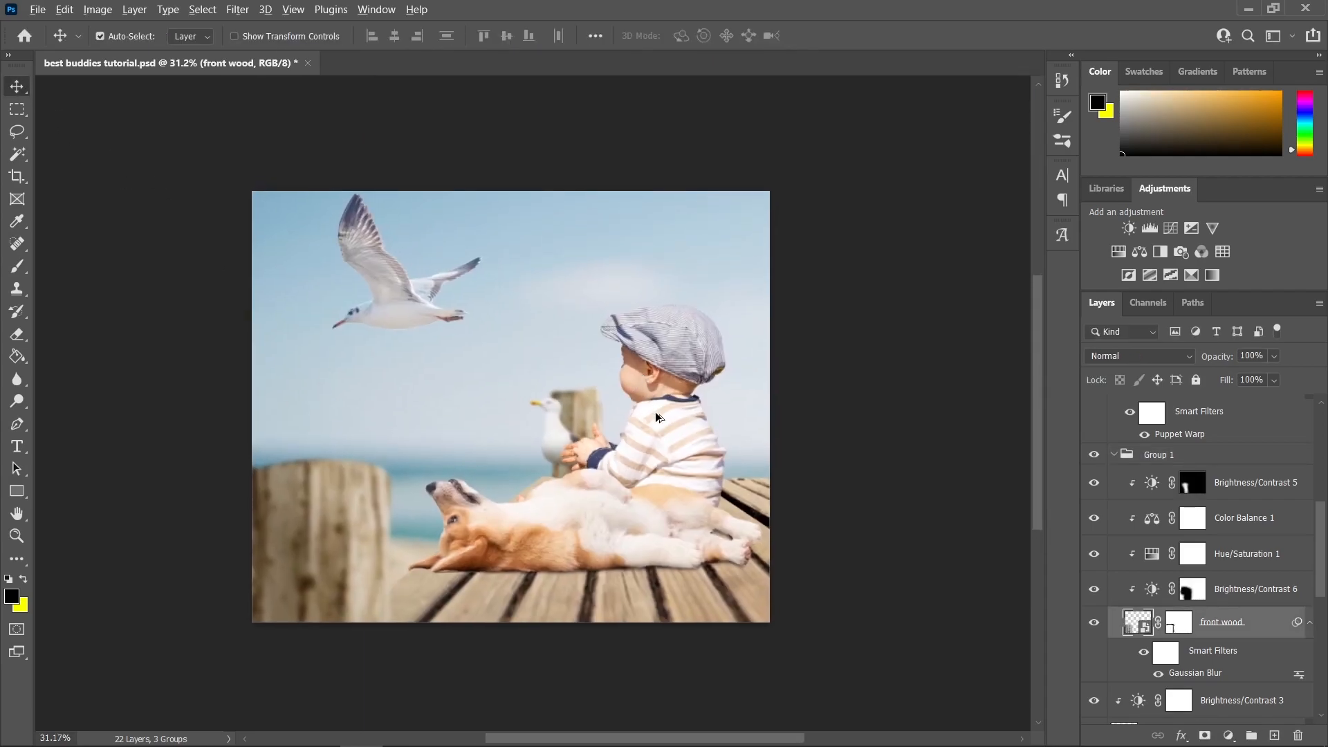
scroll(308, 201, "up", 9)
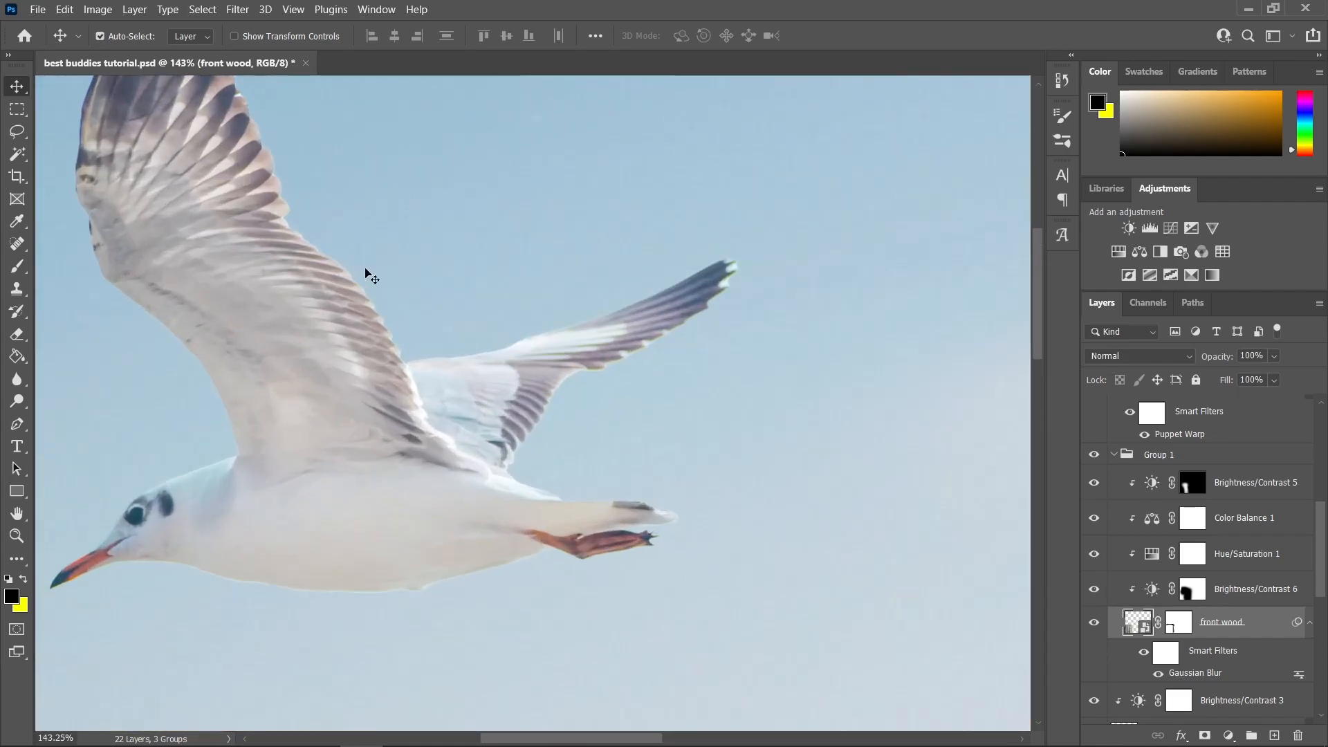
scroll(507, 407, "down", 9)
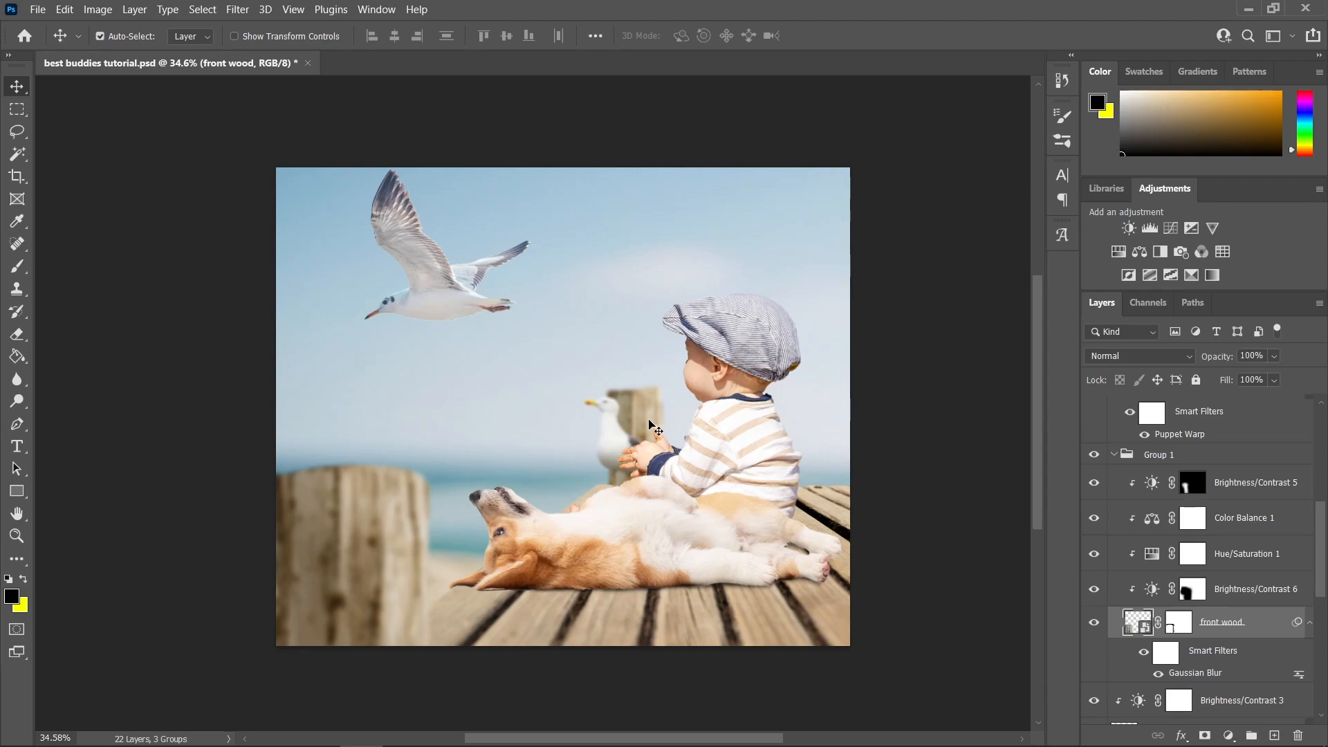
scroll(536, 367, "up", 2)
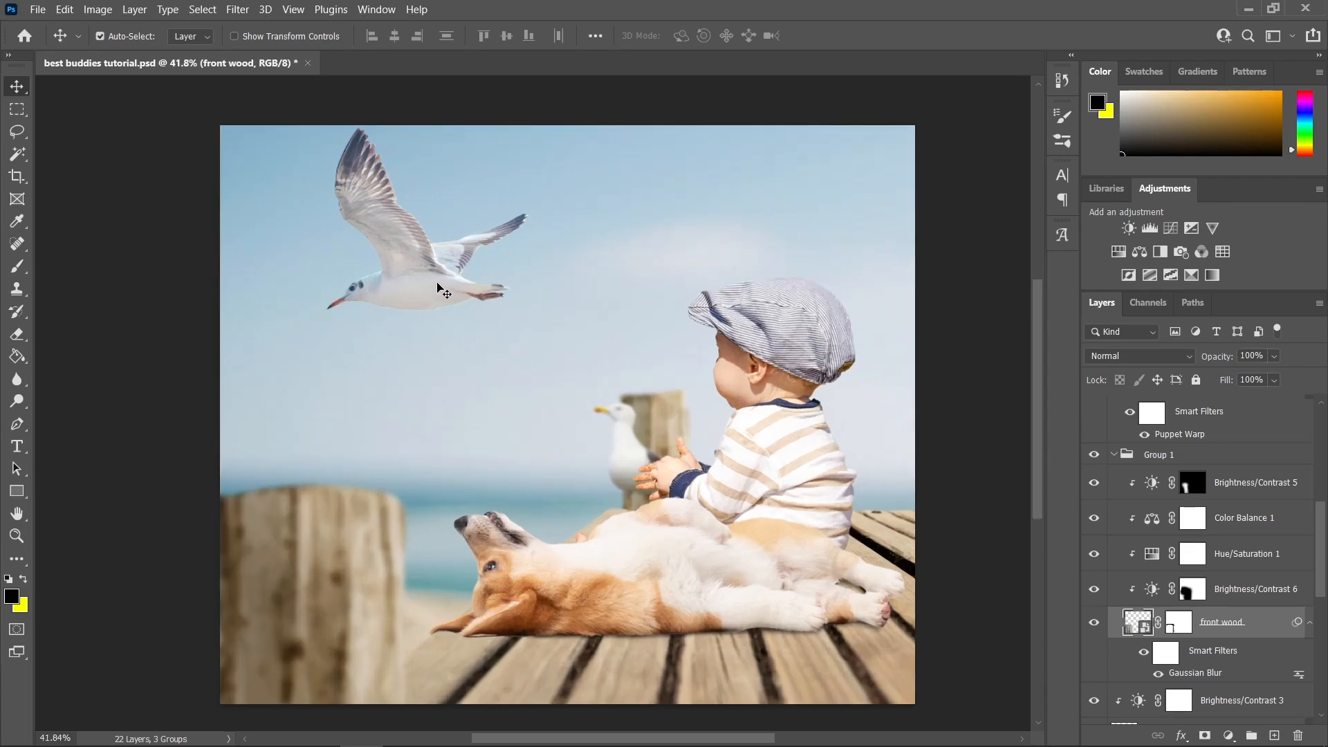
left_click(423, 280)
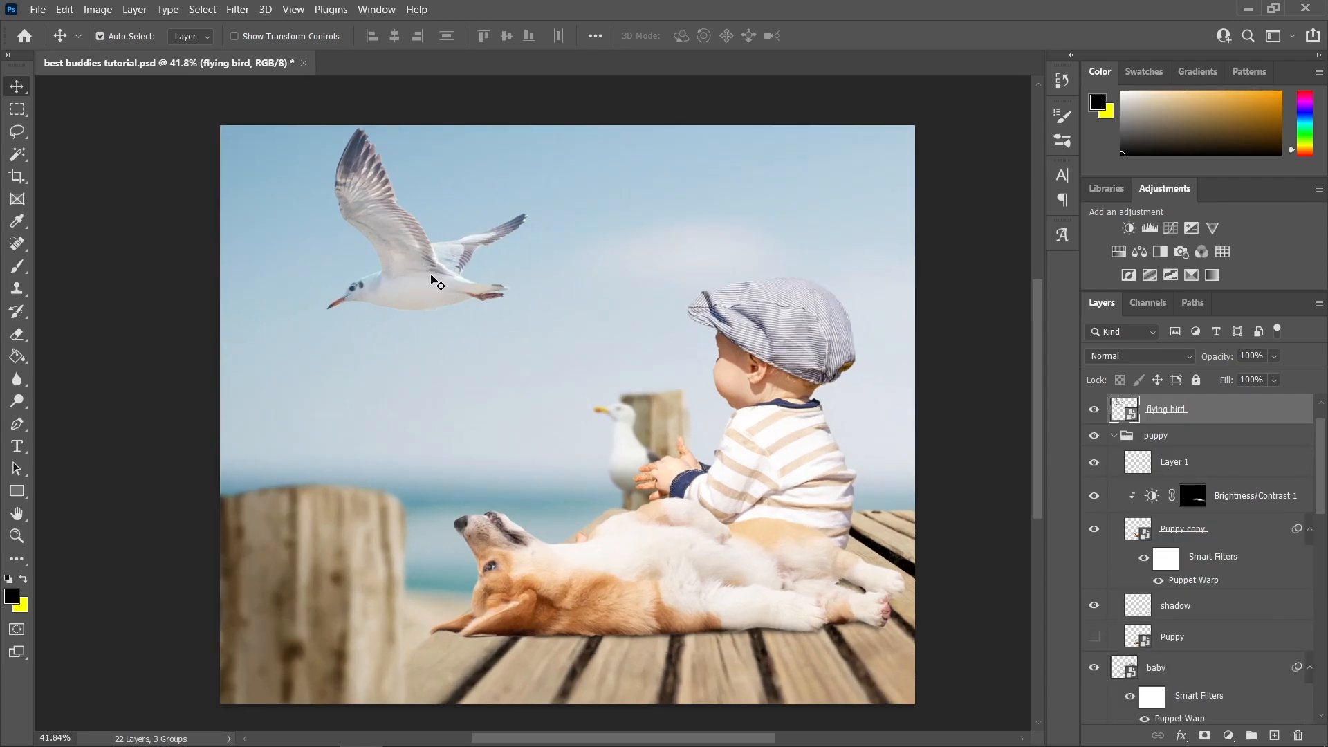
scroll(423, 280, "up", 3)
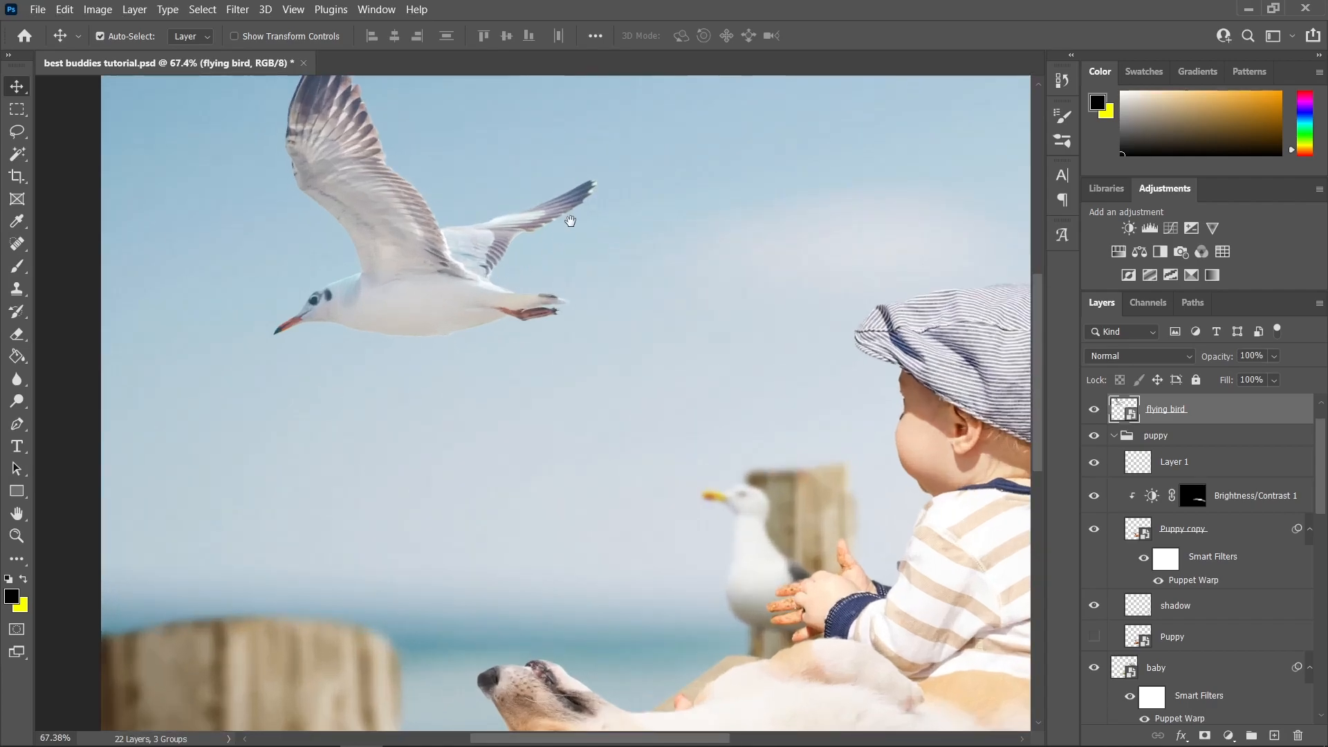
left_click_drag(646, 337, 584, 364)
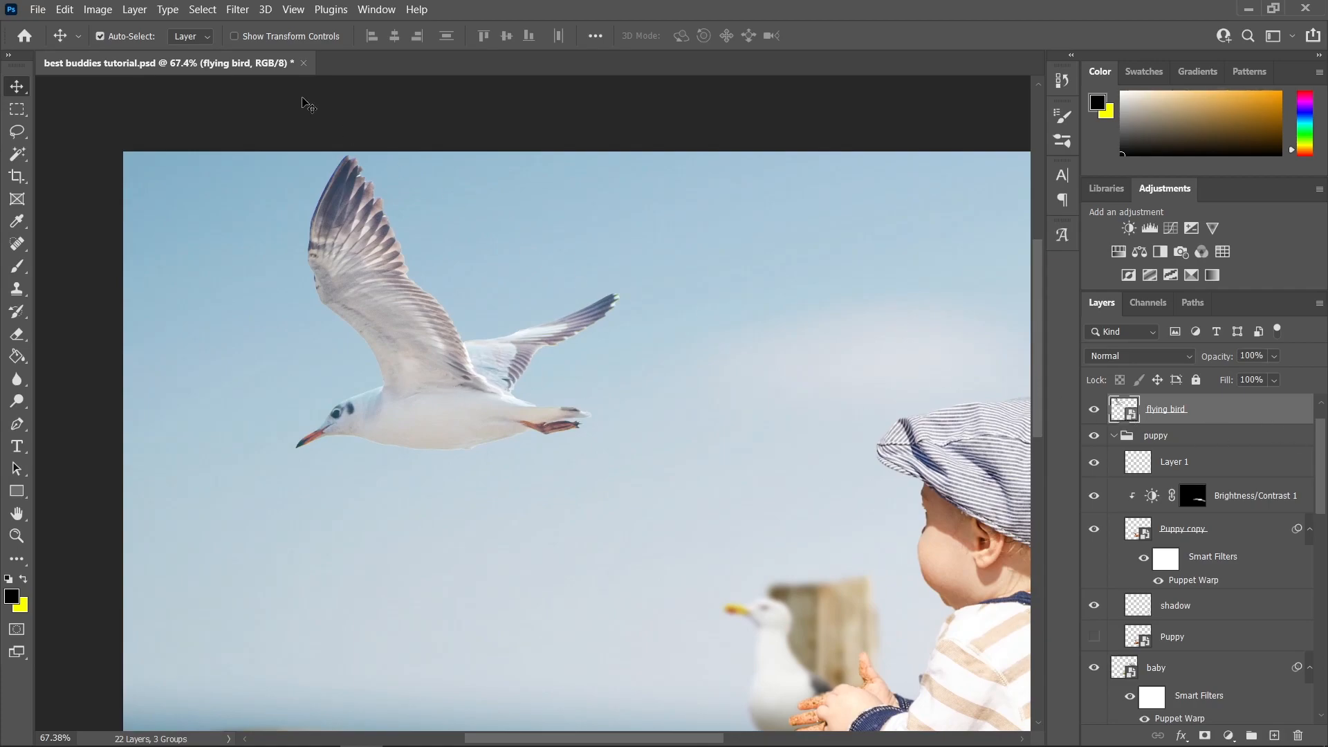
left_click(237, 11)
mouse_move(301, 220)
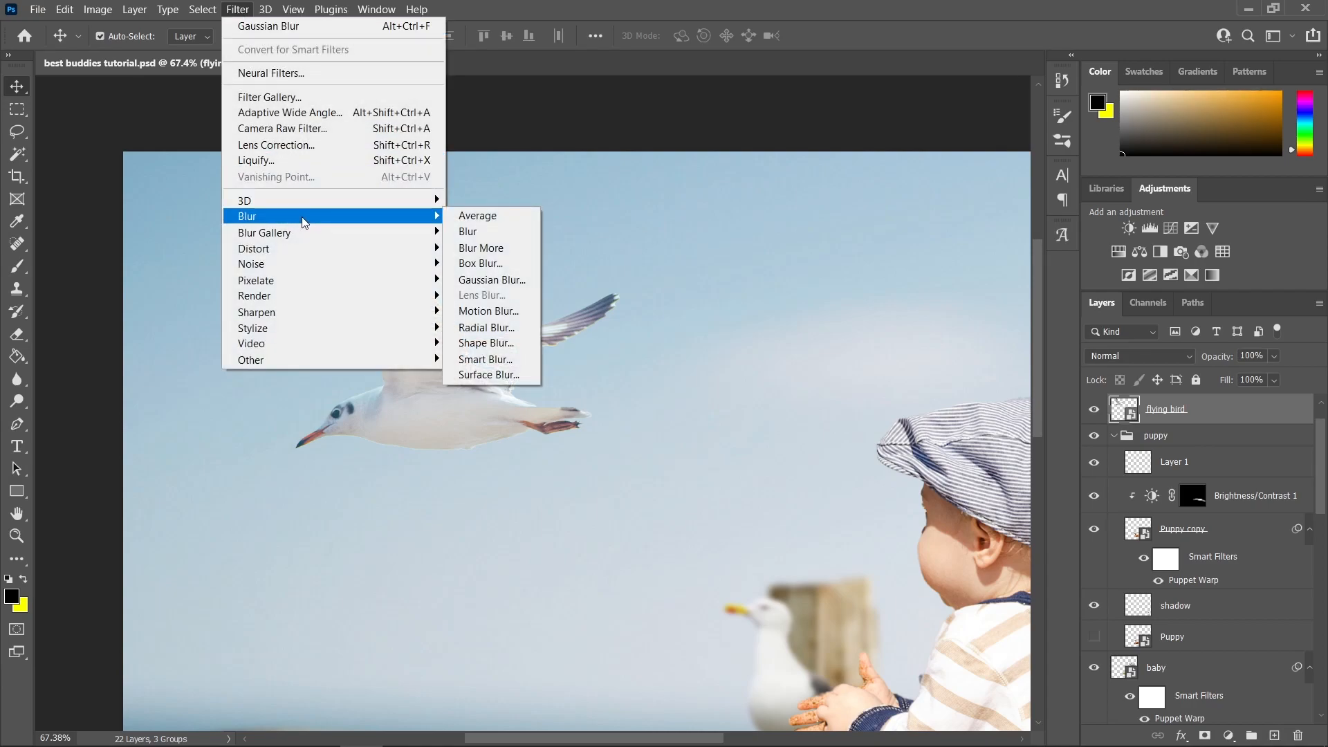
left_click(489, 311)
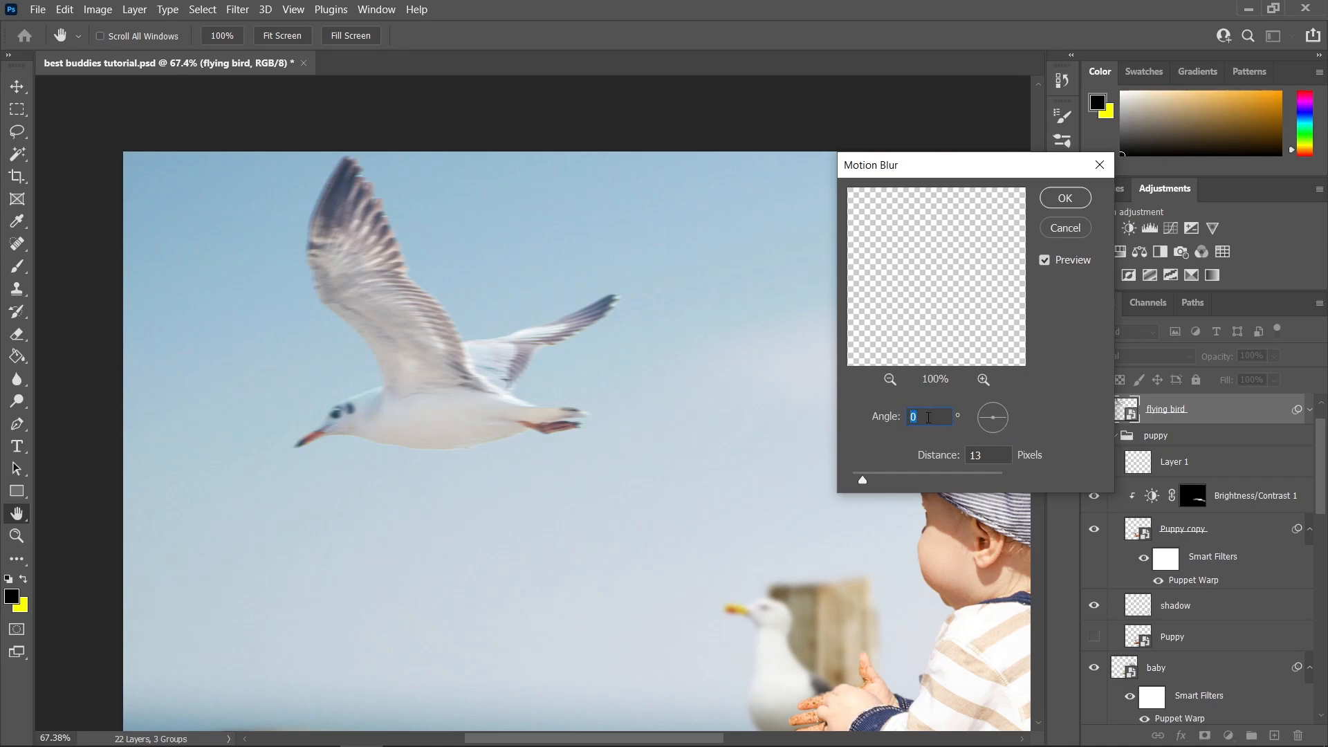
type("180")
left_click_drag(862, 479, 869, 481)
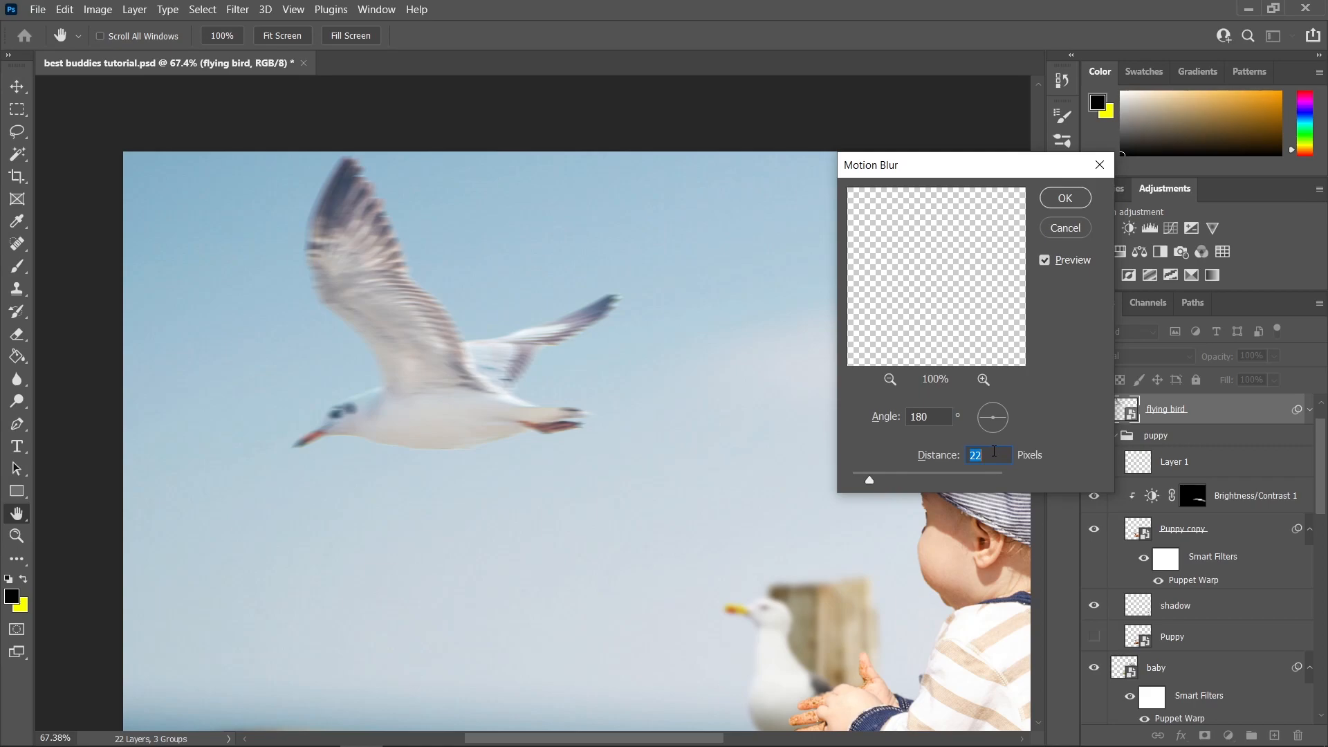
type("15")
left_click(1073, 202)
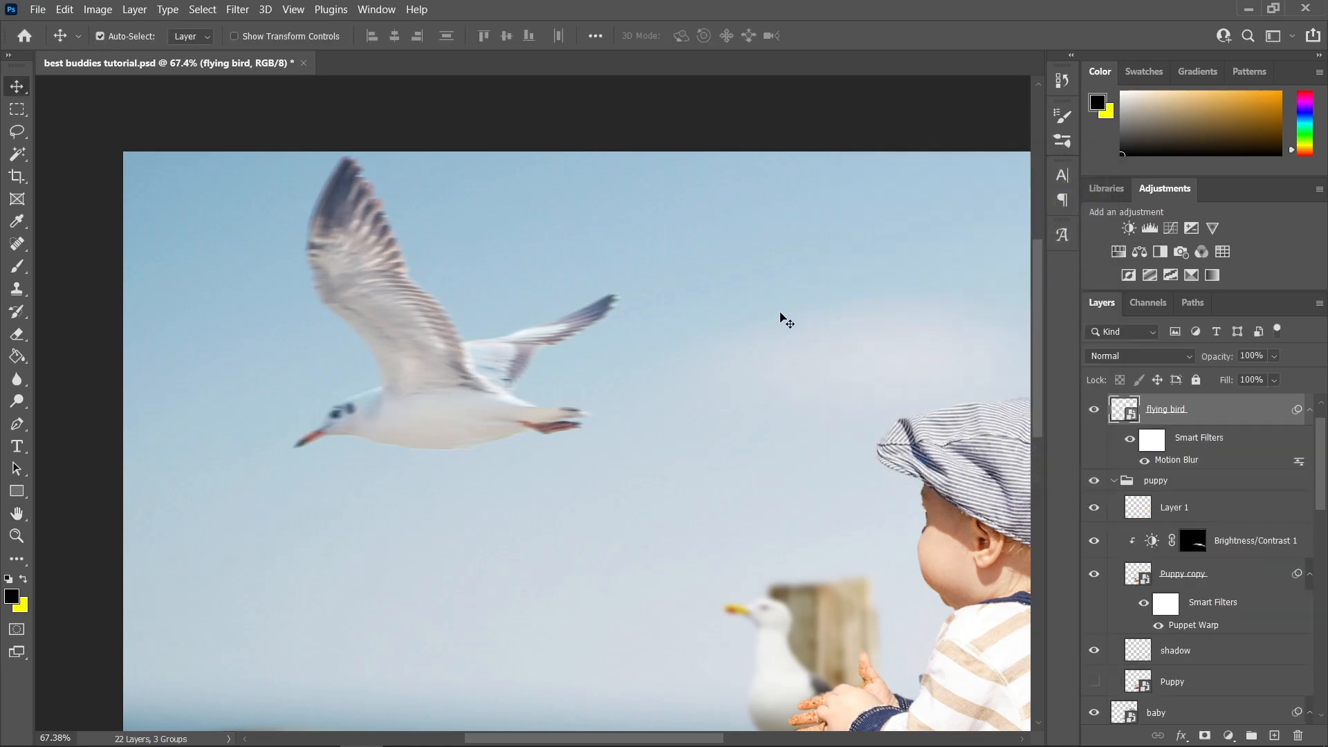
Step: Stamp all visible layers into a new layer above Brightness/Contrast 4 and convert it to a smart object
scroll(793, 330, "down", 5)
scroll(753, 344, "up", 4)
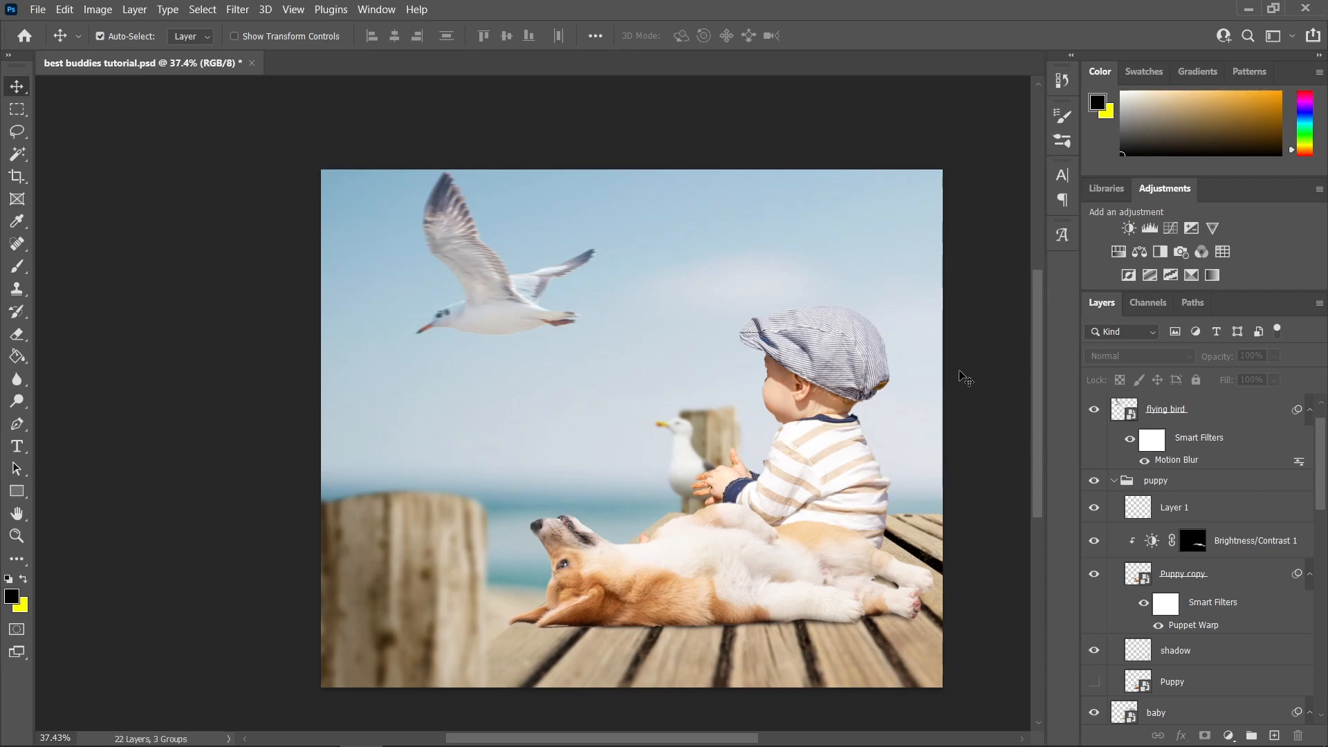
left_click(1232, 421)
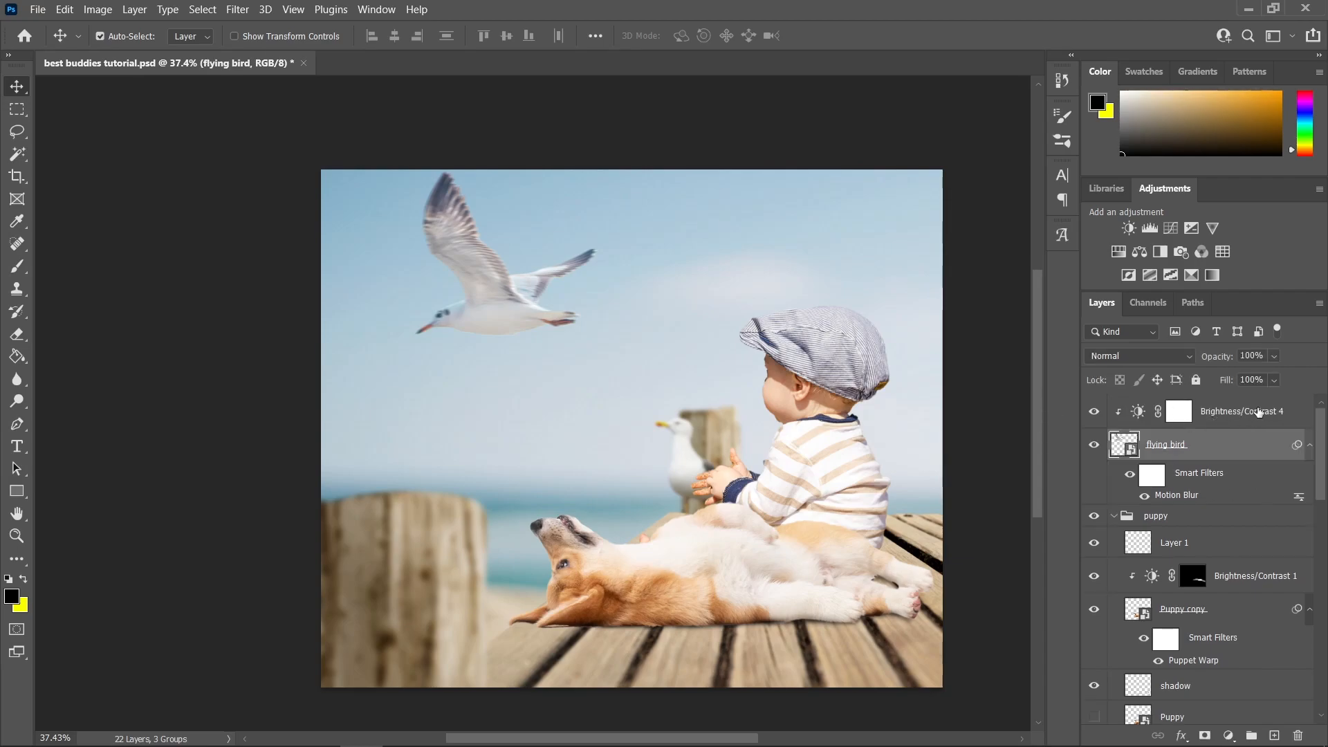
left_click(1231, 413)
key("ctrl+alt+shift+e")
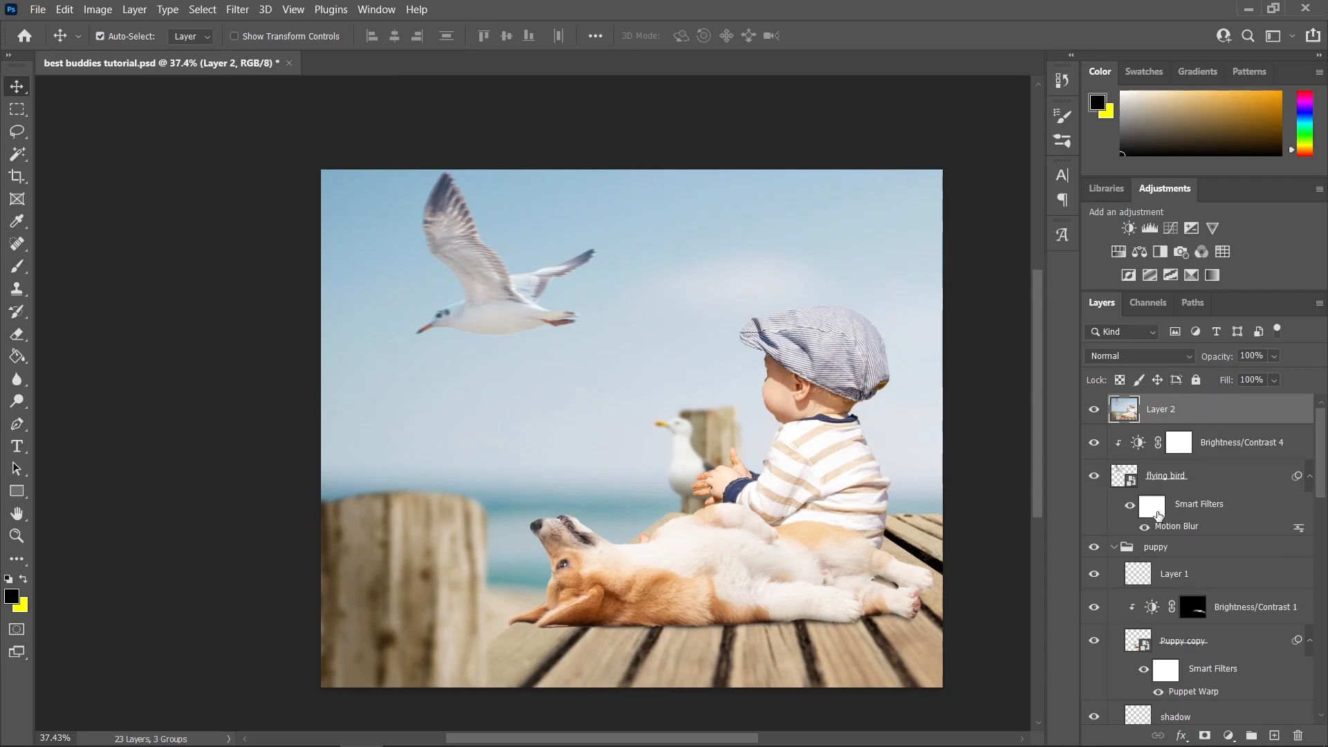
right_click(1197, 409)
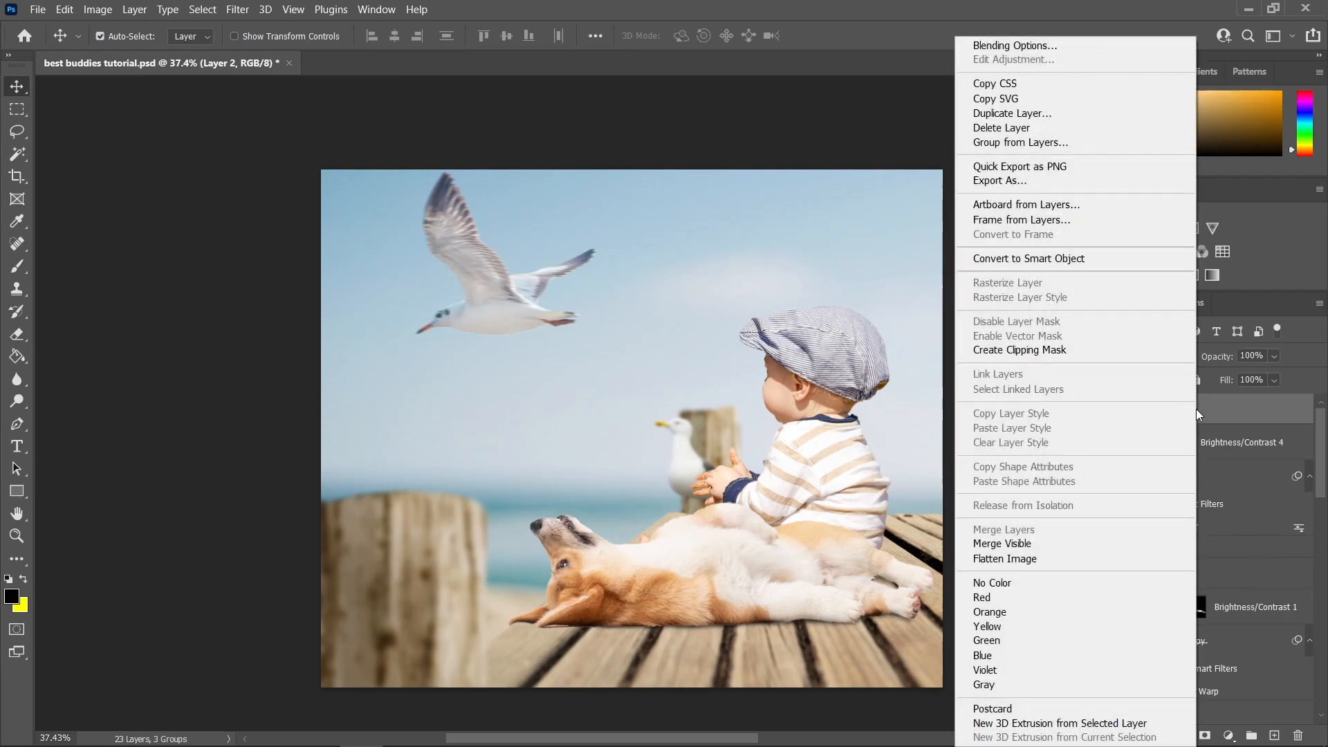
left_click(1088, 260)
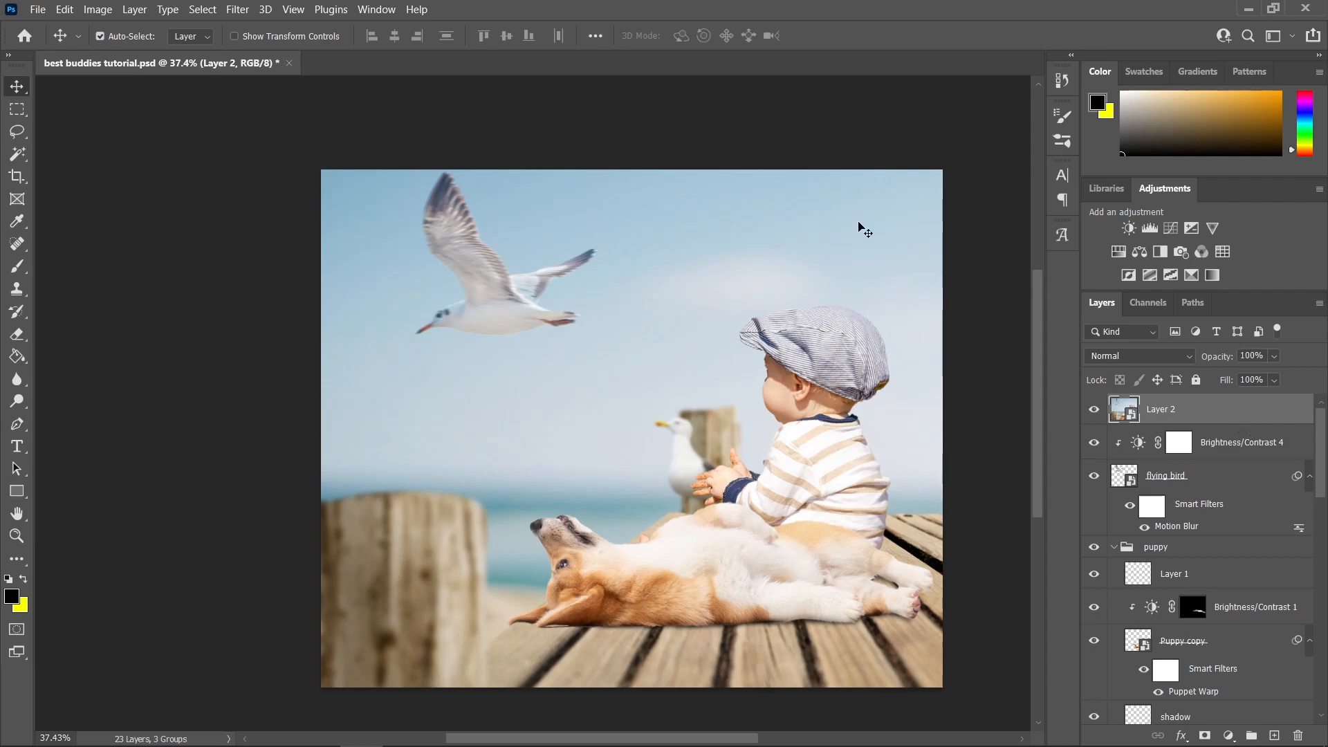
Step: Open the Camera Raw Filter on the merged smart object and load a saved Camera Raw settings file
left_click(237, 9)
left_click(281, 128)
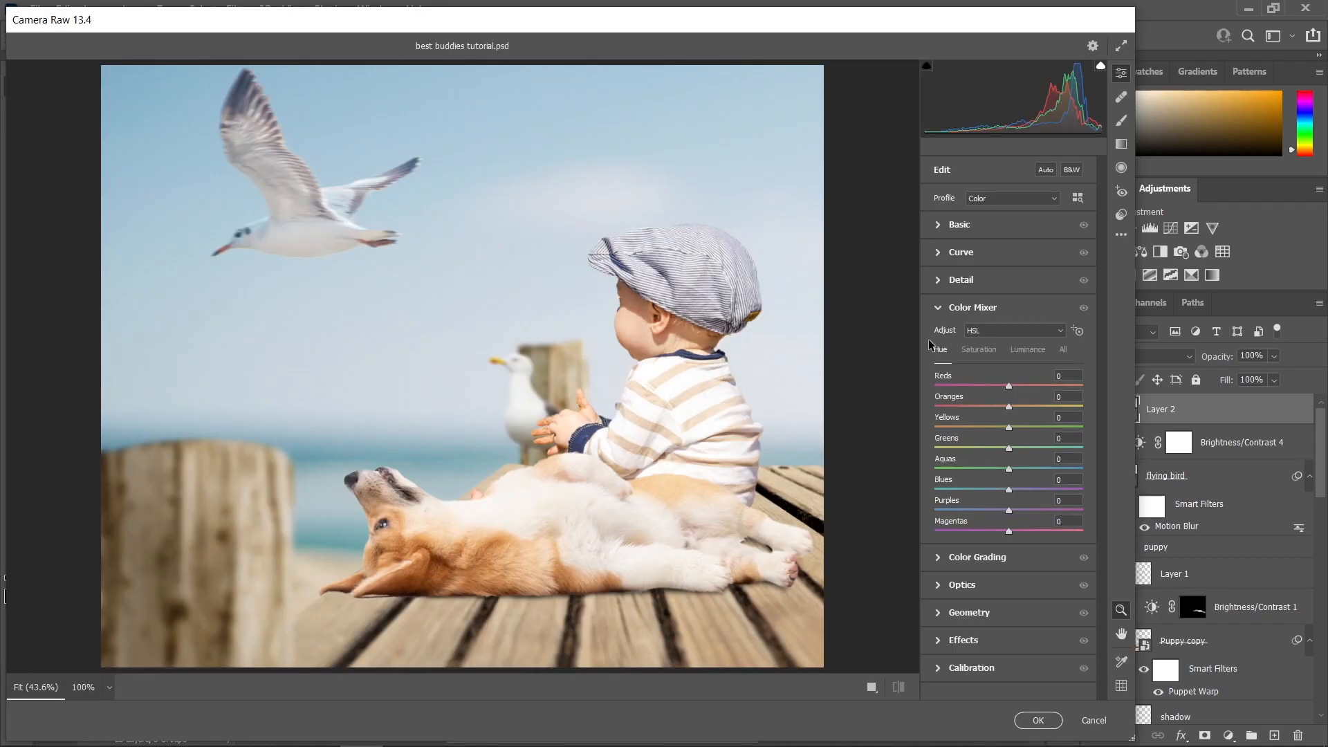
left_click(1121, 235)
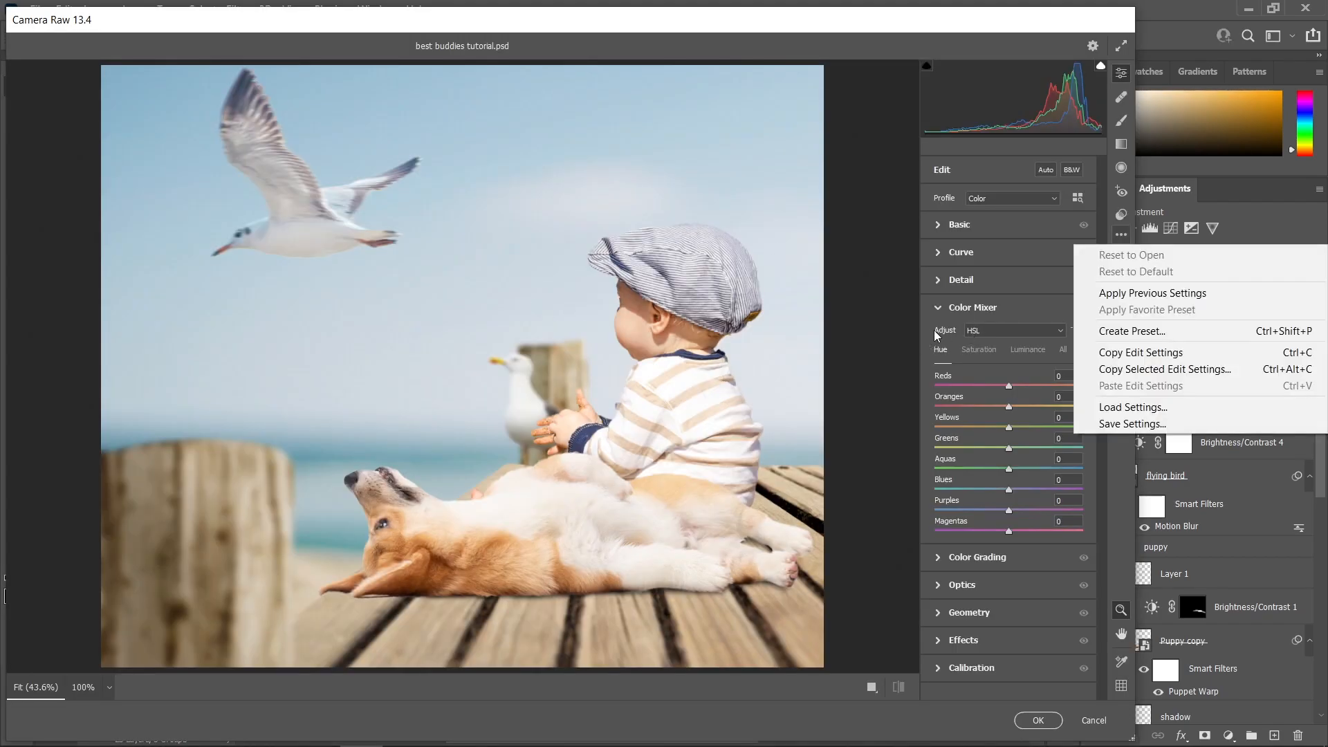
left_click(1146, 408)
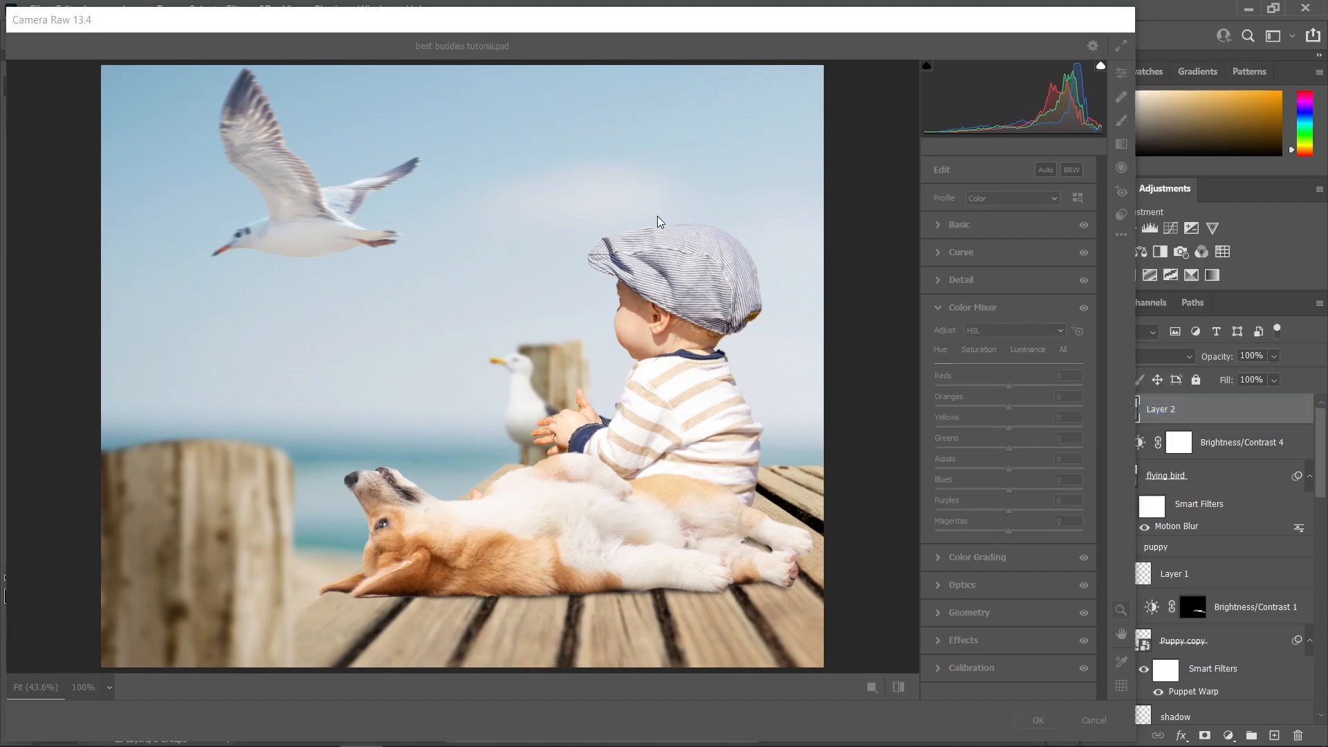
scroll(93, 297, "up", 6)
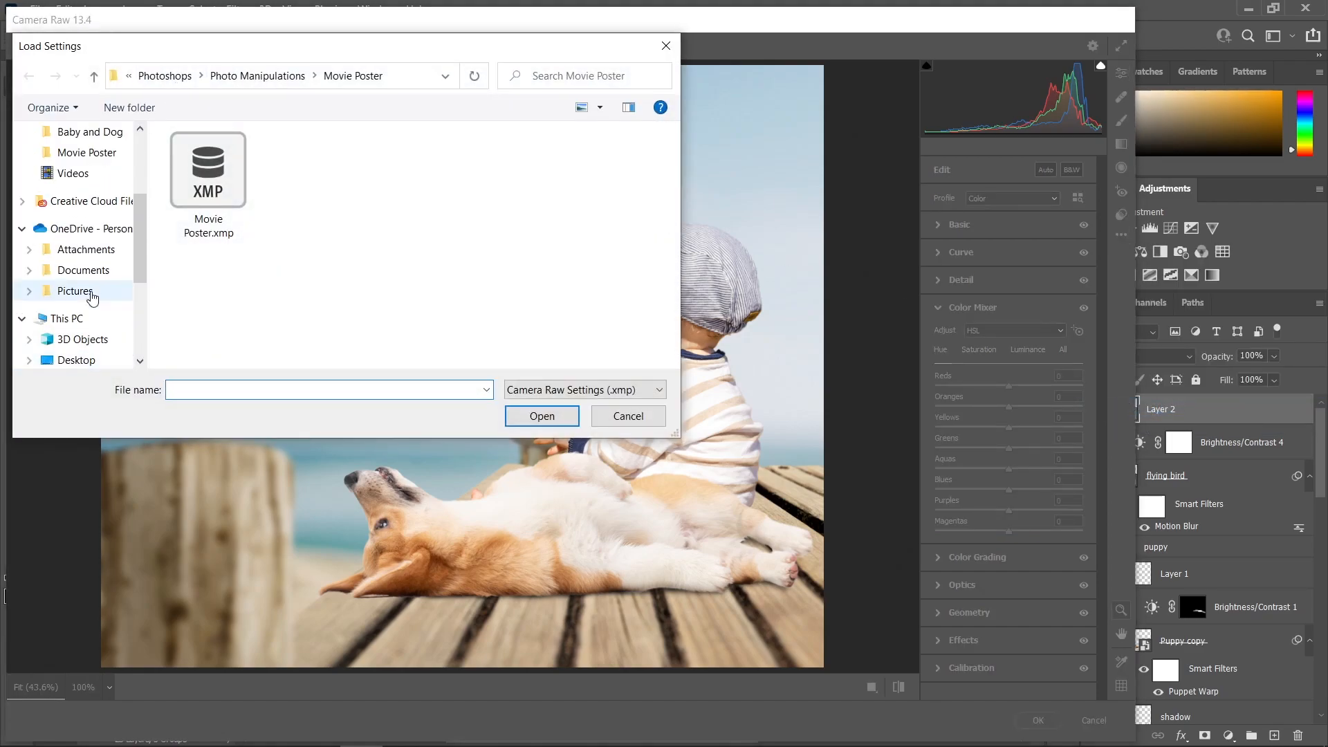
left_click(596, 421)
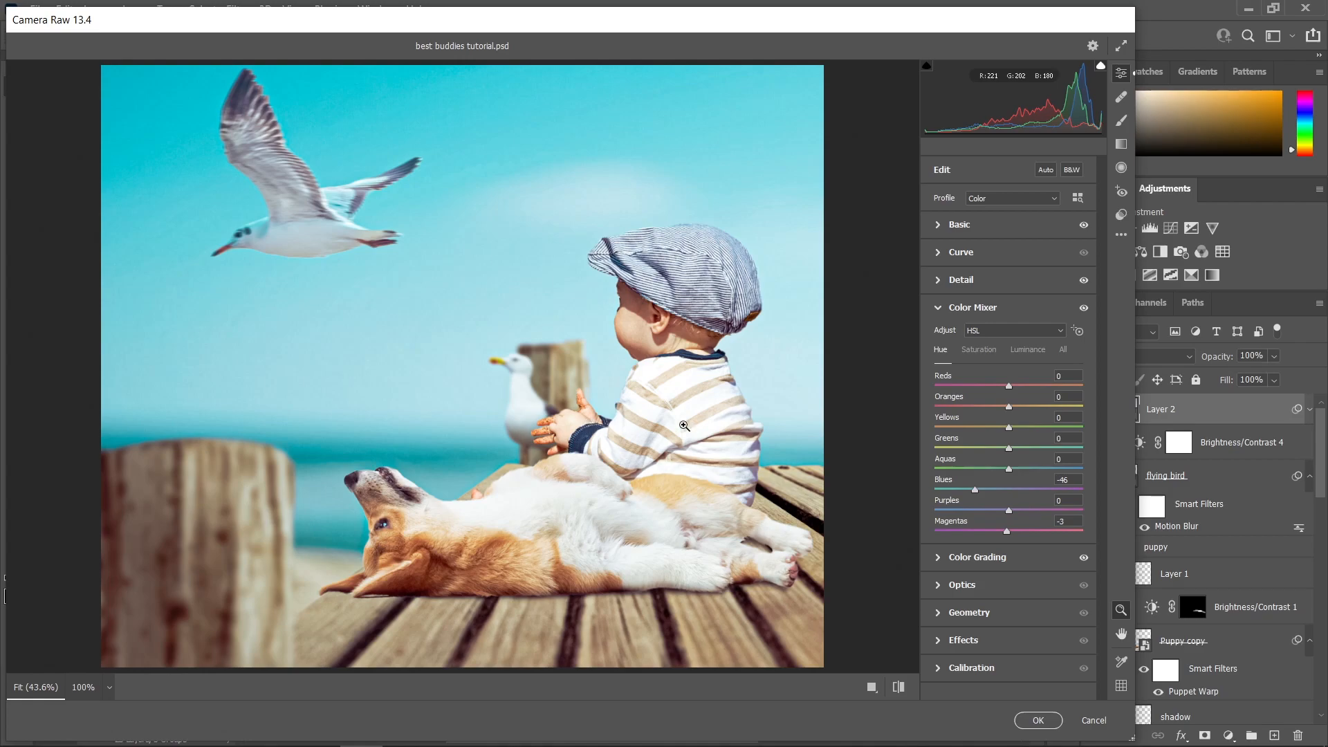
Step: Examine the loaded Basic and Curve settings, testing a lower Texture amount and undoing it
left_click(962, 226)
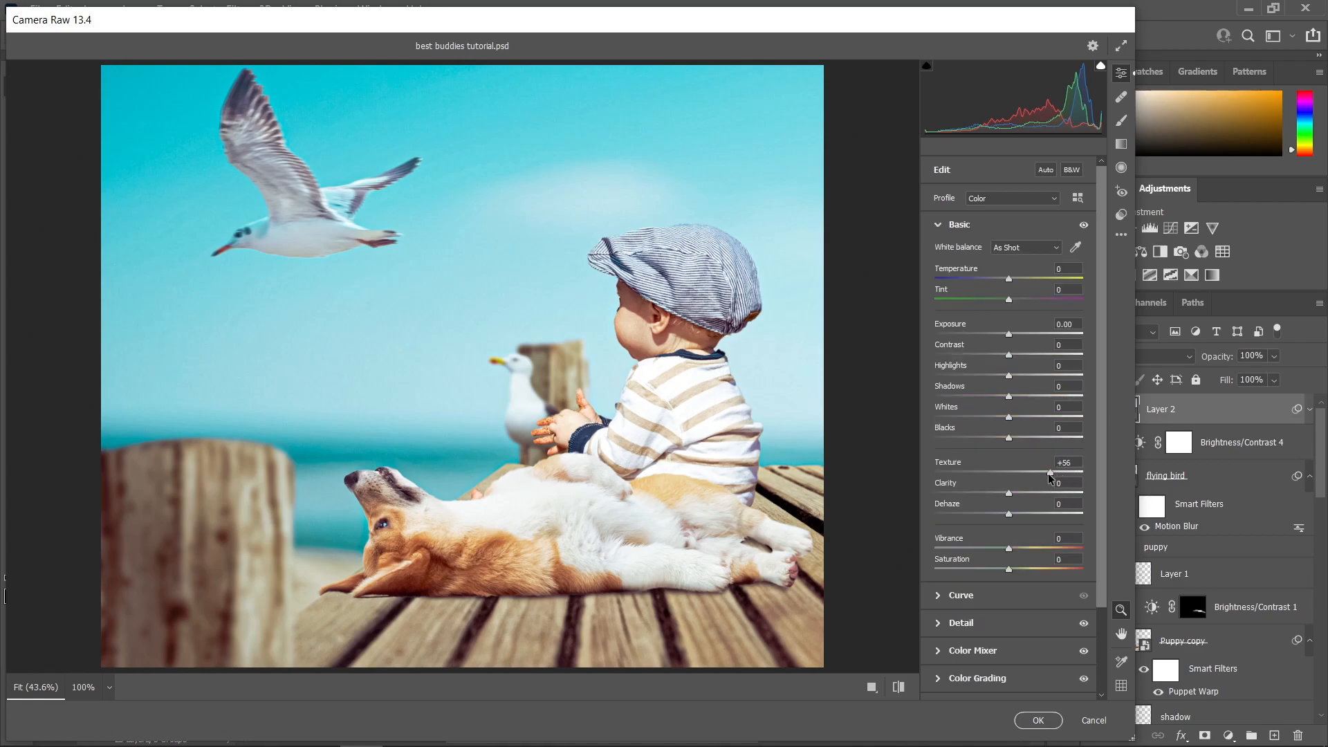
left_click_drag(1053, 476, 1018, 476)
key("ctrl+z")
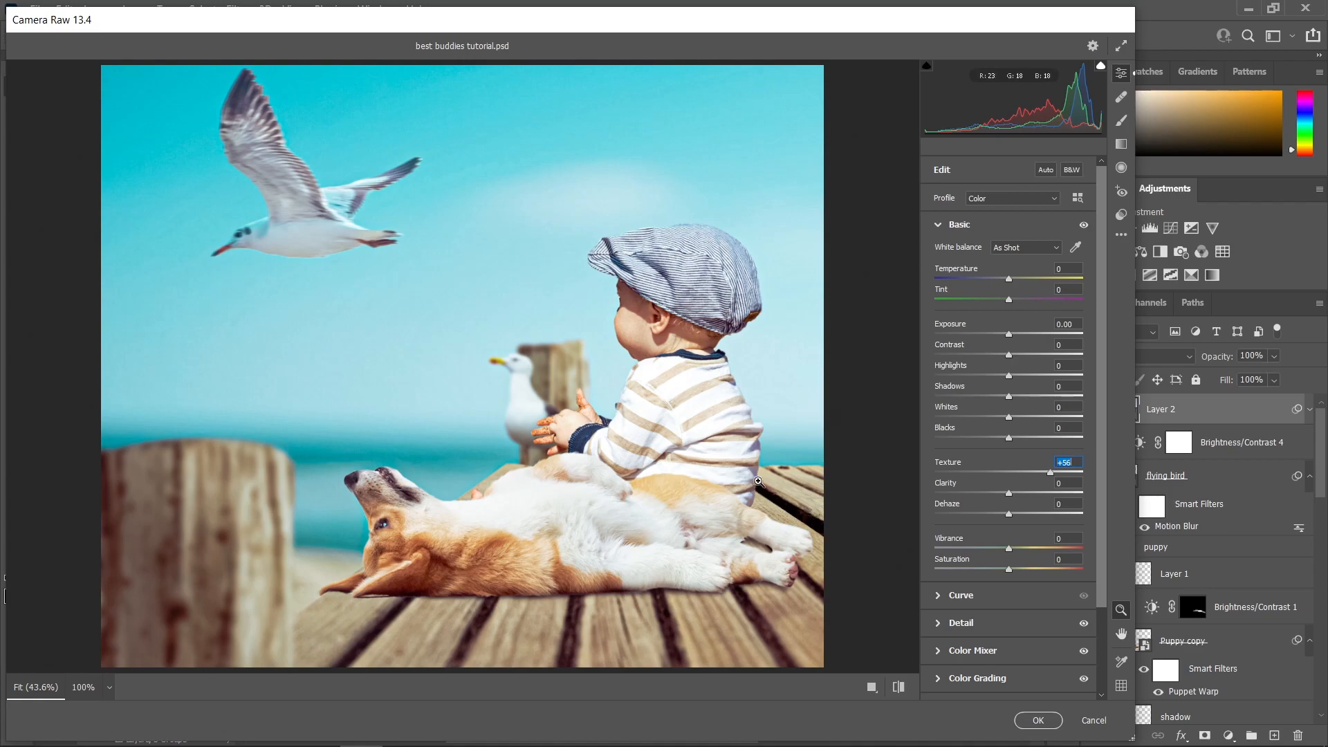
left_click(972, 597)
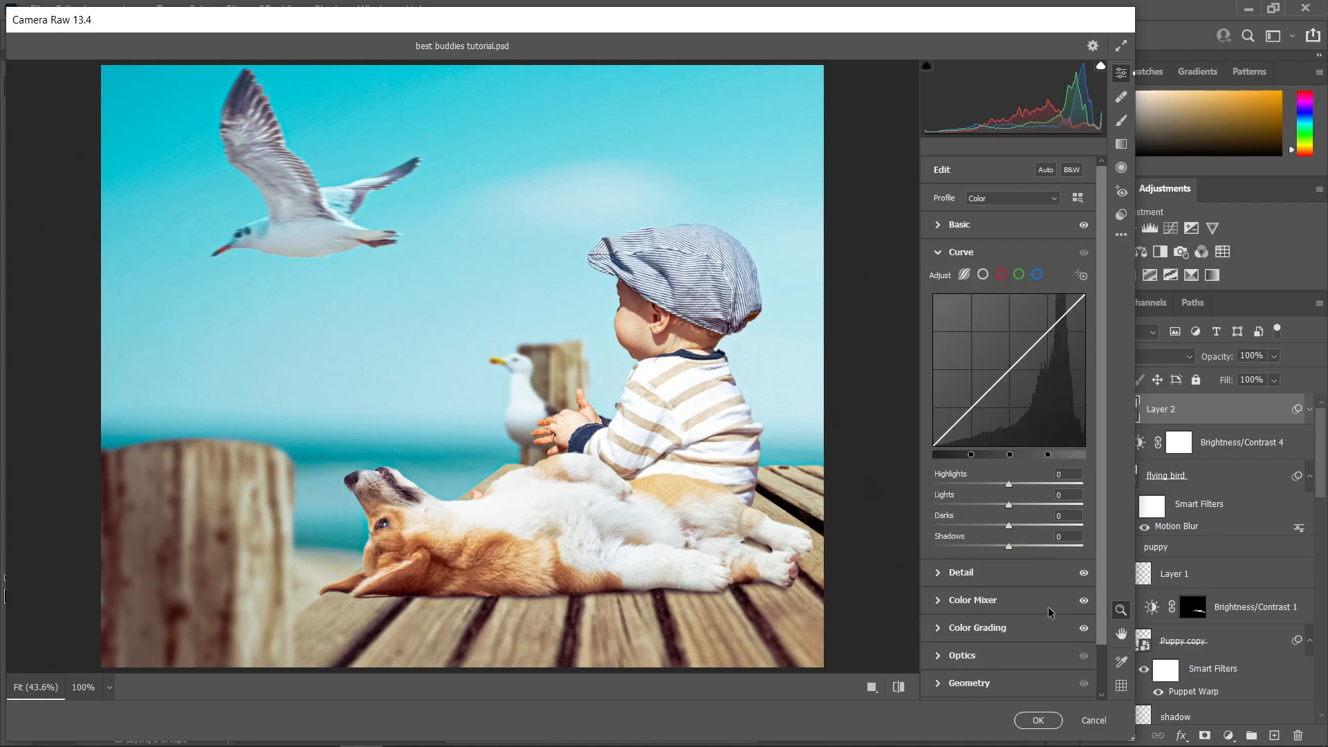
Step: Compare the sky around the flying bird with Color Noise Reduction at 0 and back at 100
left_click(966, 575)
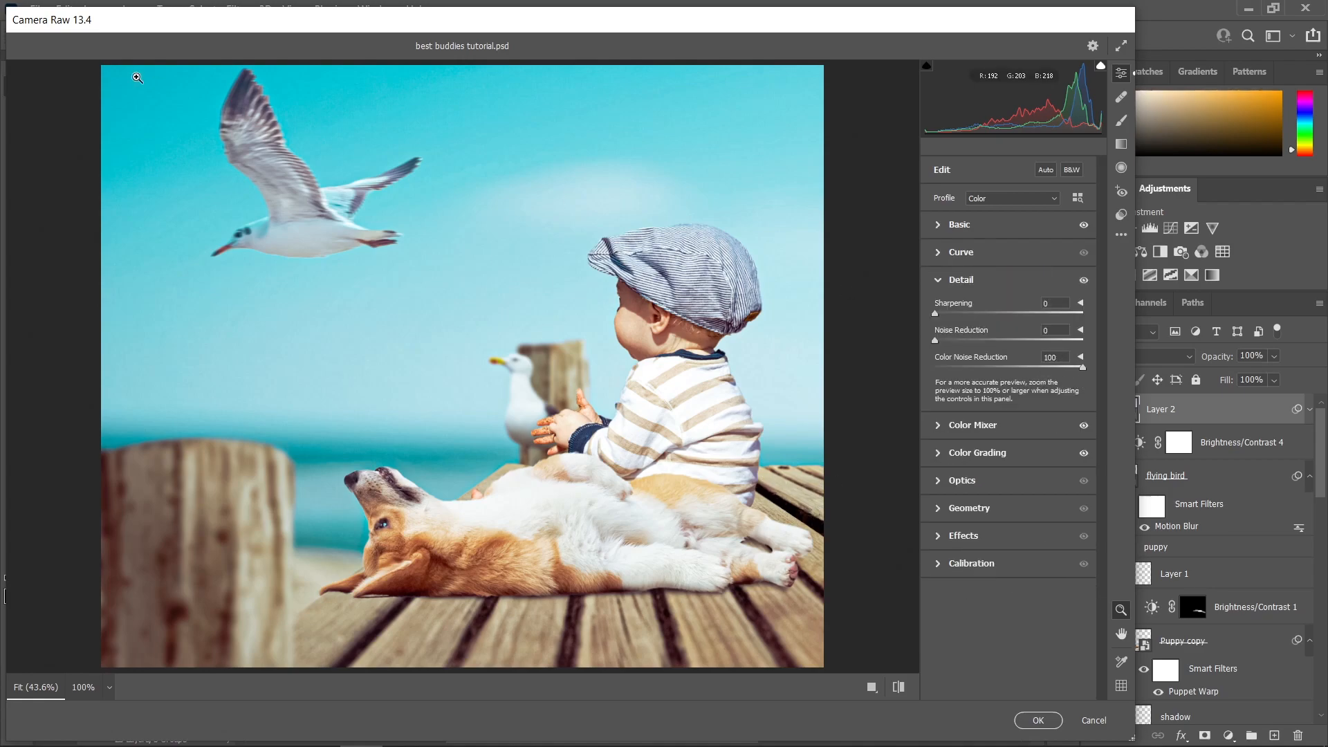
scroll(450, 349, "up", 2)
scroll(307, 146, "up", 2)
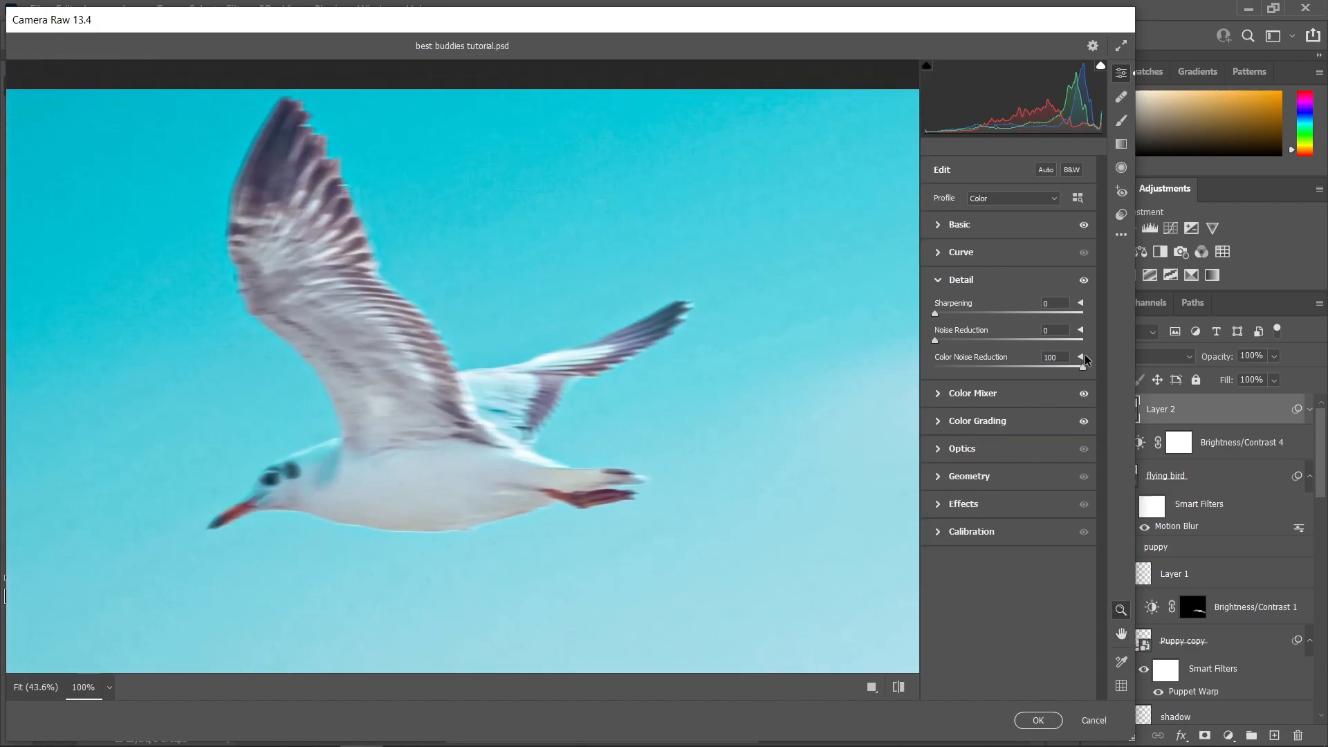
left_click_drag(1081, 368, 875, 371)
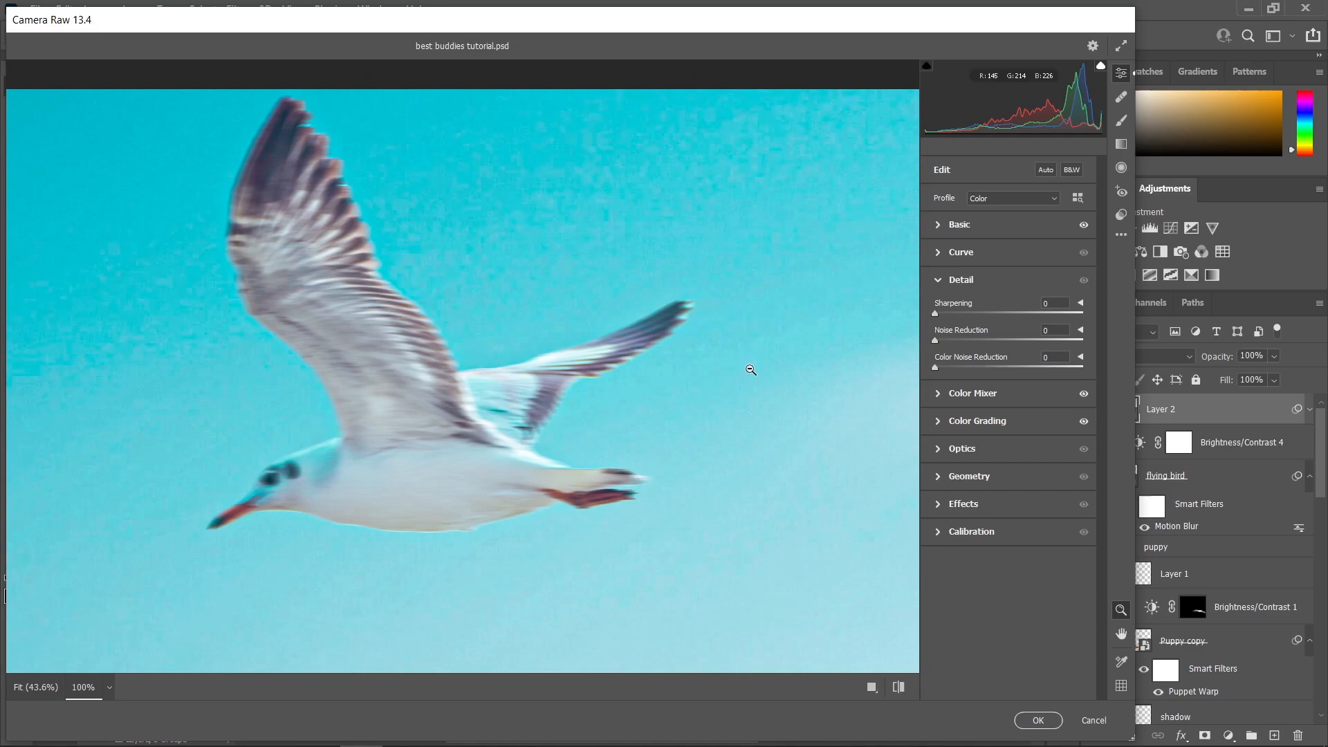
scroll(459, 306, "up", 3)
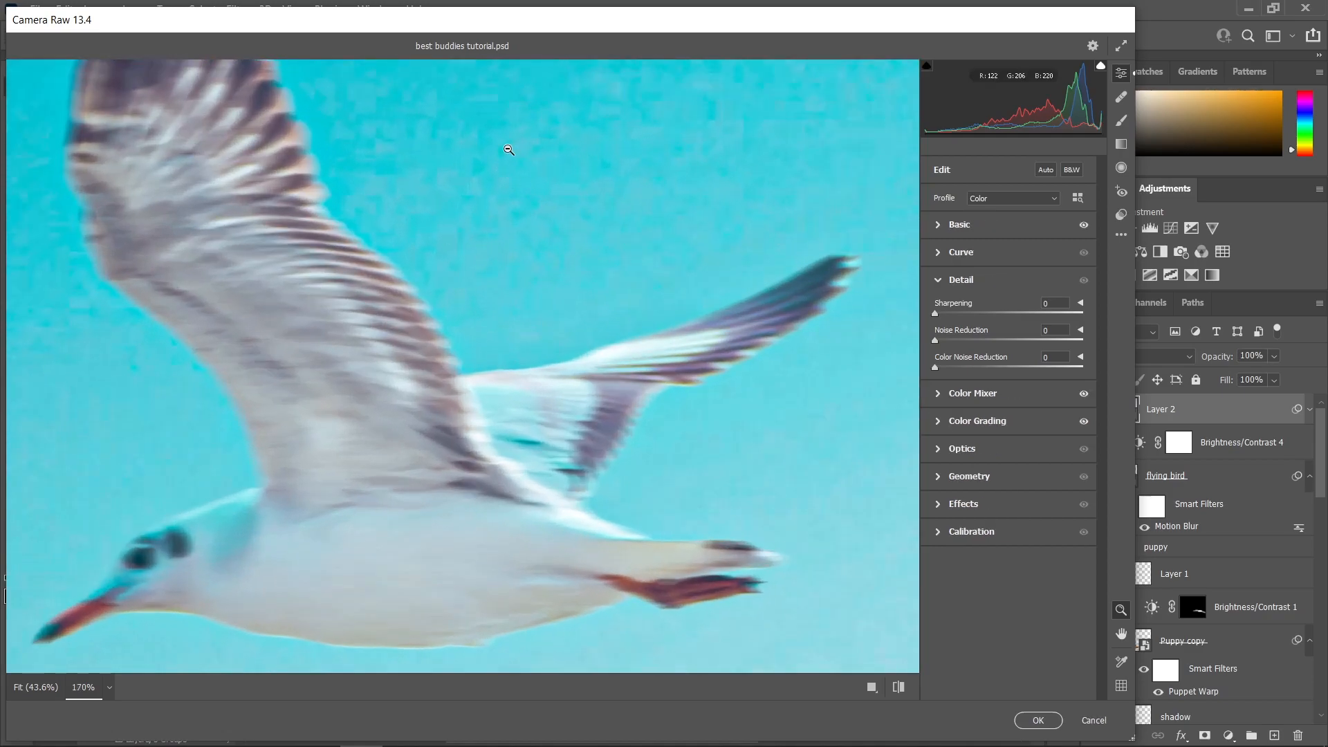
left_click_drag(539, 201, 469, 392)
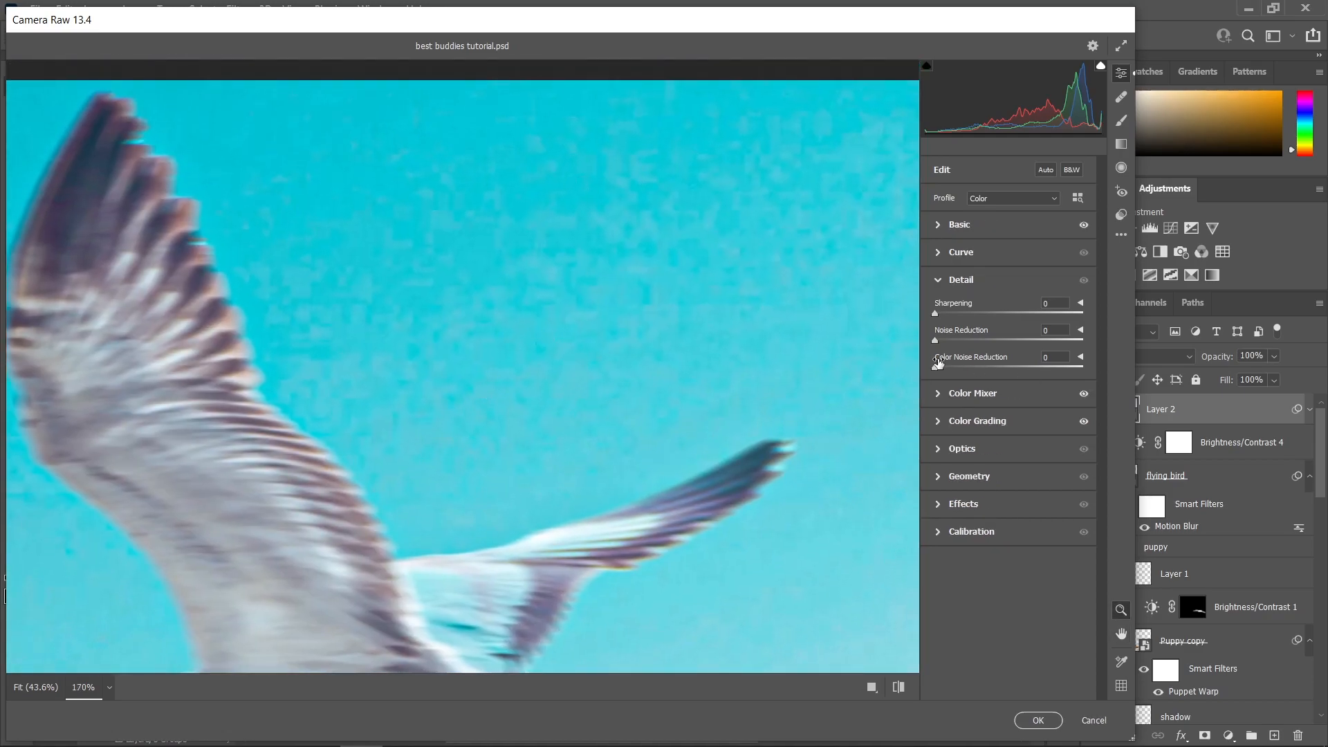
left_click_drag(936, 366, 1168, 385)
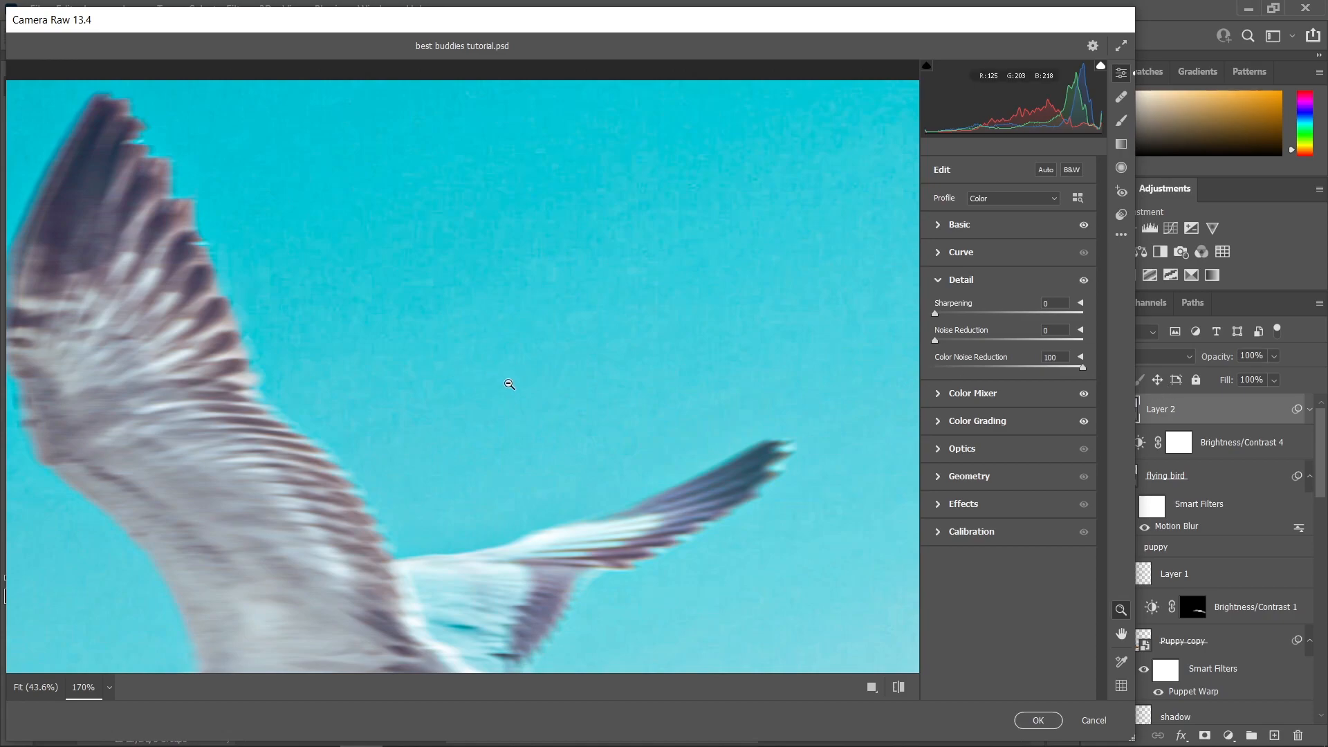
scroll(509, 384, "down", 6)
scroll(535, 377, "down", 1)
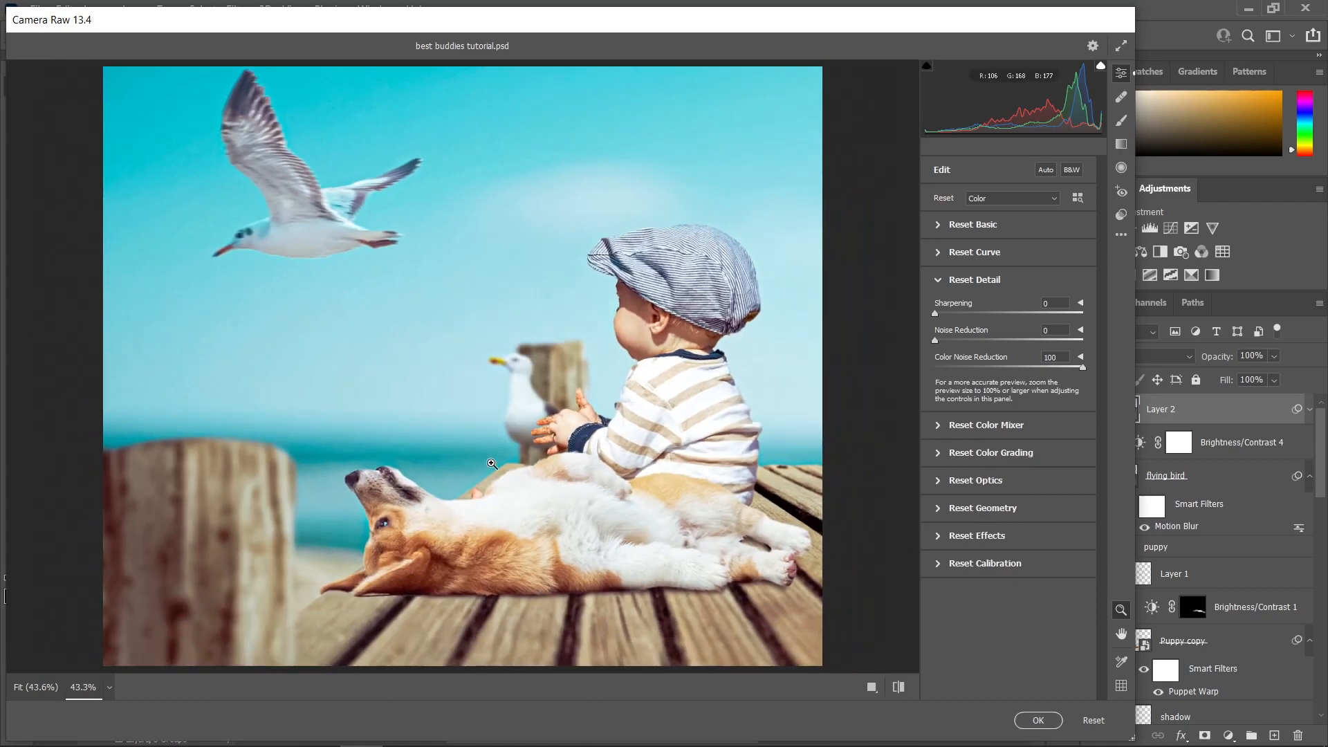
Step: Try the Color Mixer's Blues hue at -3 on the merged image and undo the change
left_click(991, 427)
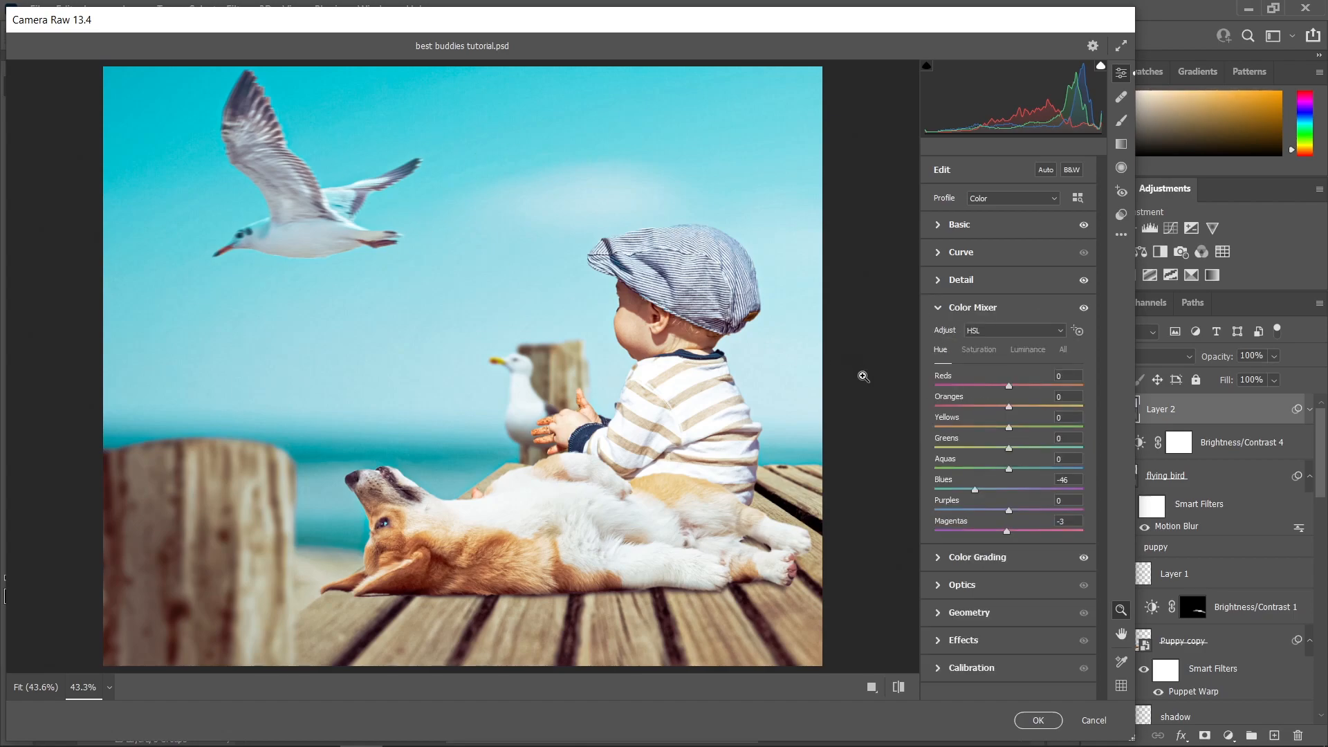
left_click_drag(976, 490, 1007, 491)
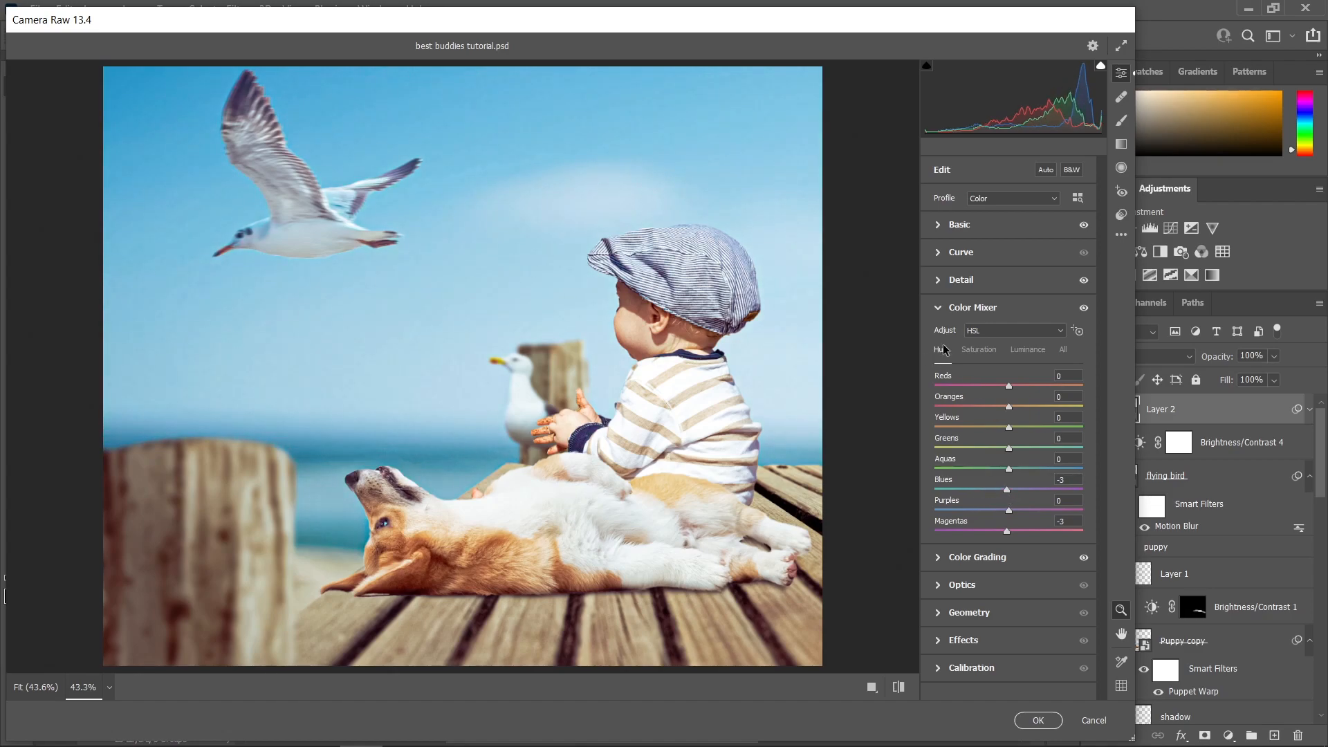
key("ctrl+z")
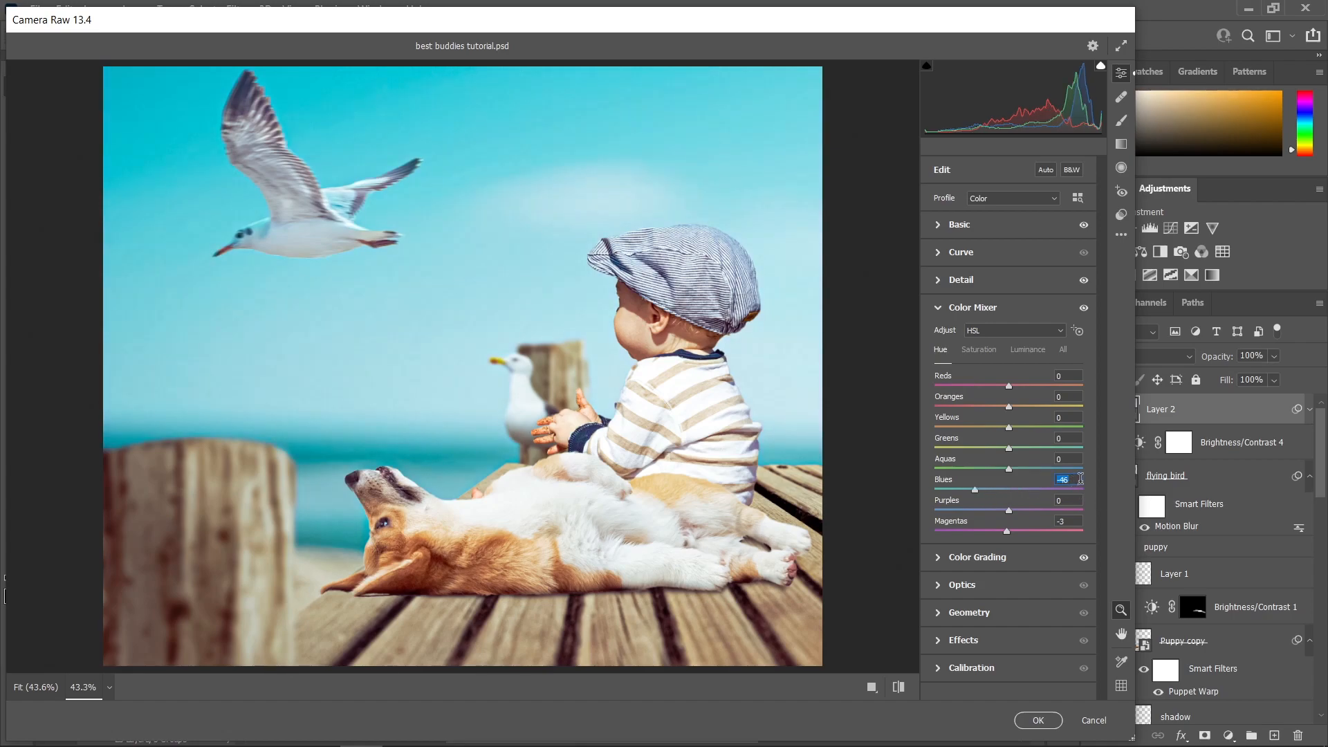
Step: Review the Color Grading tints for shadows and highlights, and apply the Camera Raw Filter to the merged smart object
left_click(999, 557)
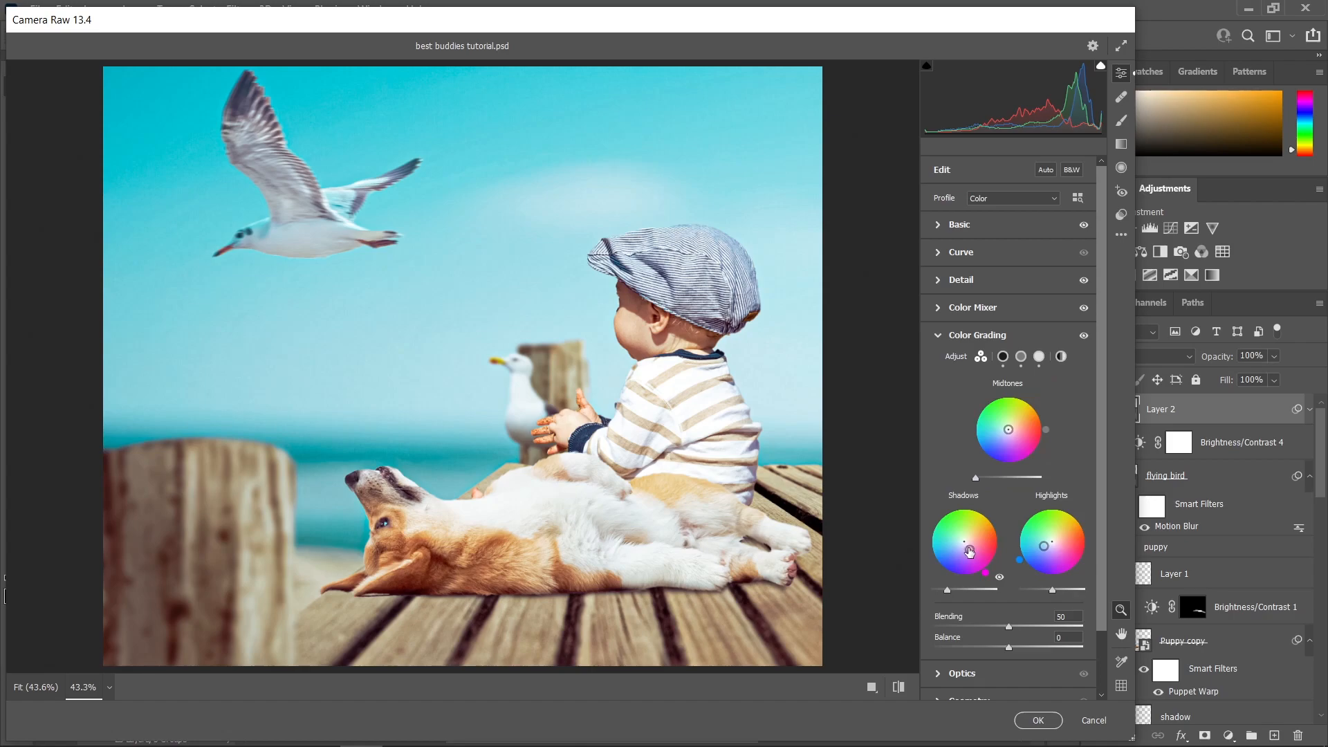
left_click_drag(971, 553, 970, 550)
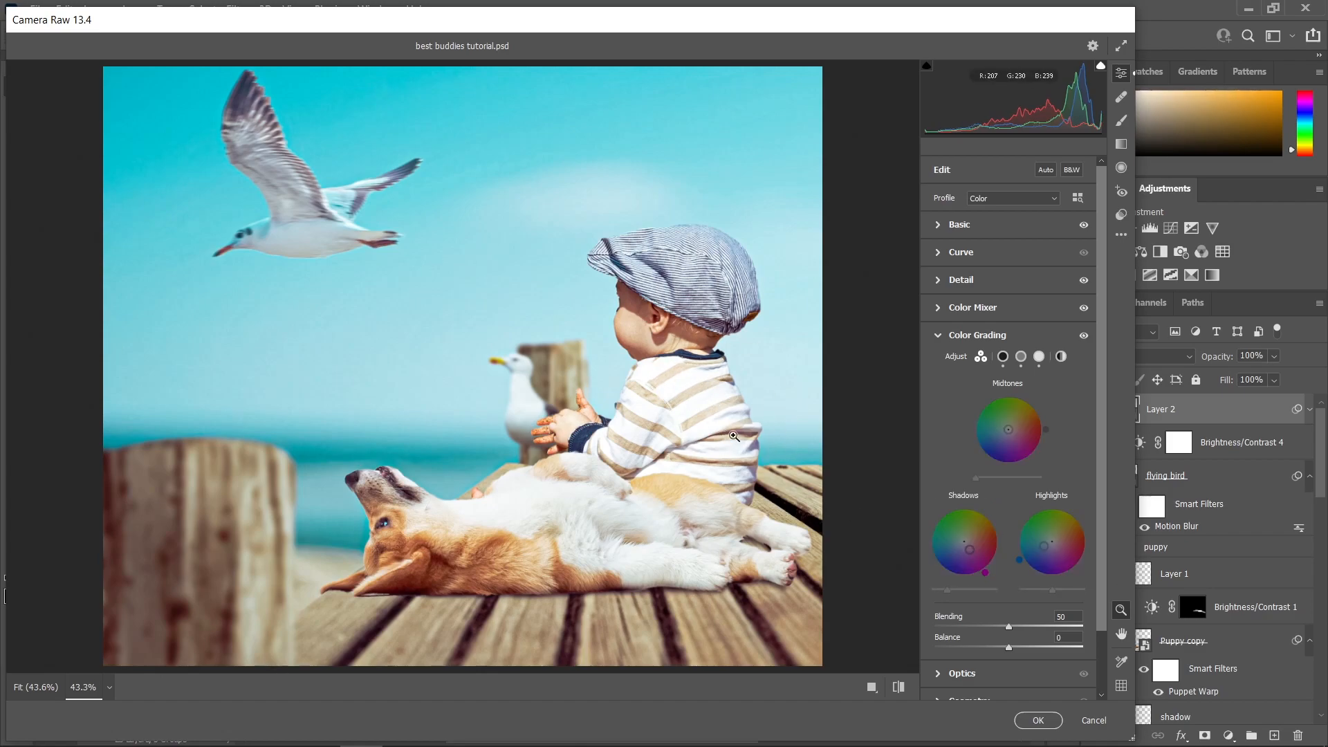
left_click_drag(1044, 548, 1044, 546)
left_click_drag(1041, 549, 1047, 547)
scroll(996, 524, "down", 2)
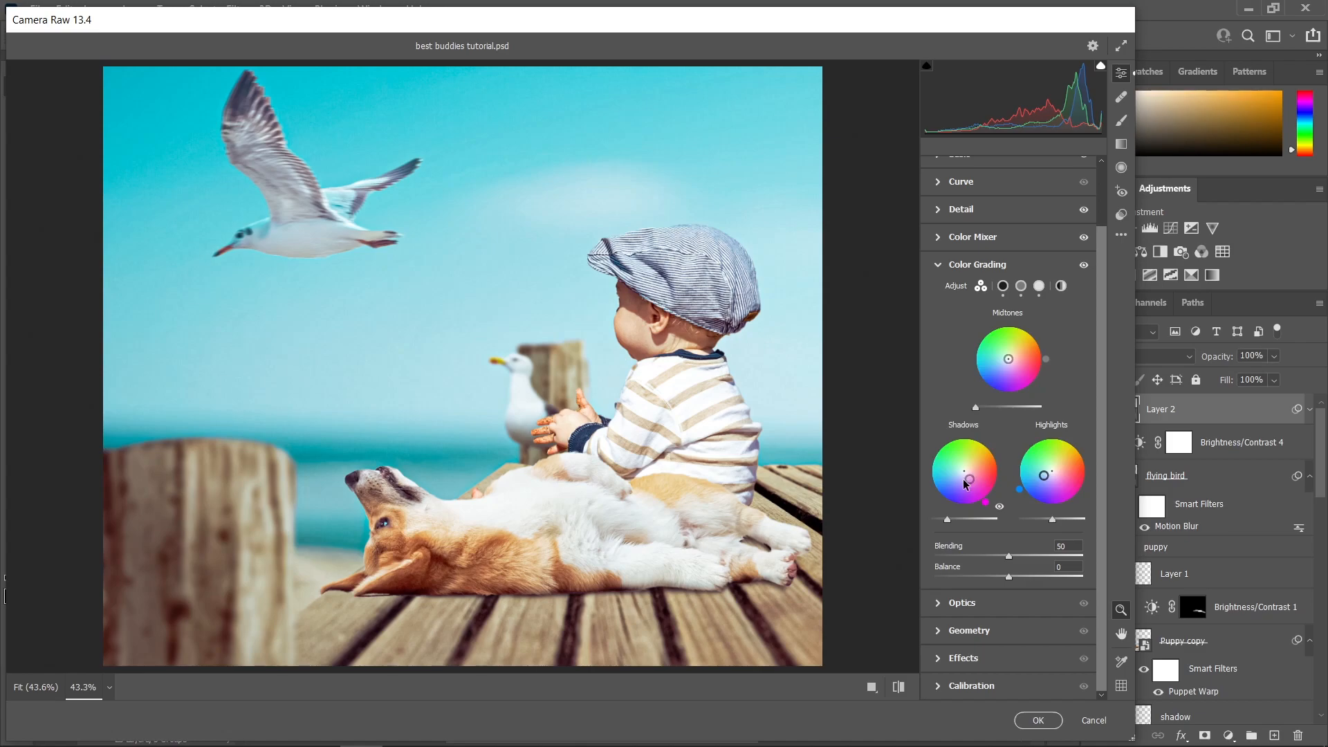
left_click(1038, 720)
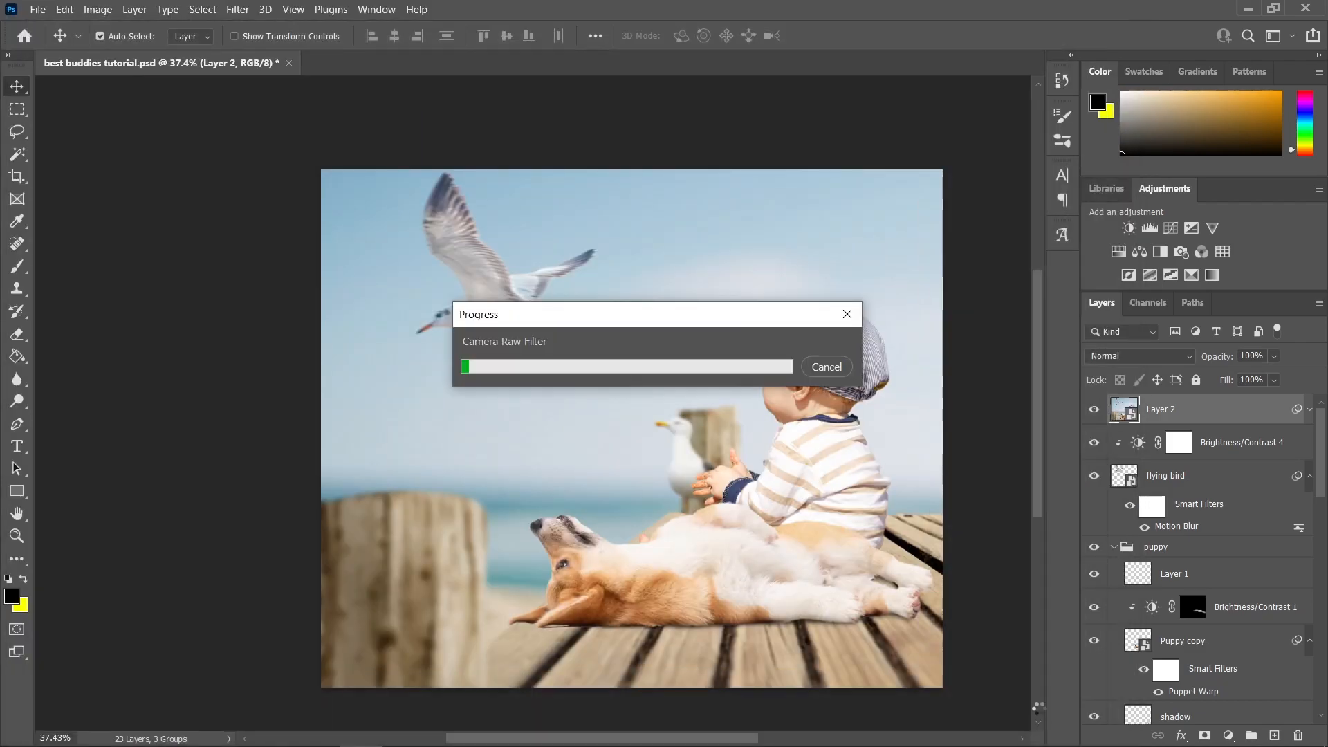